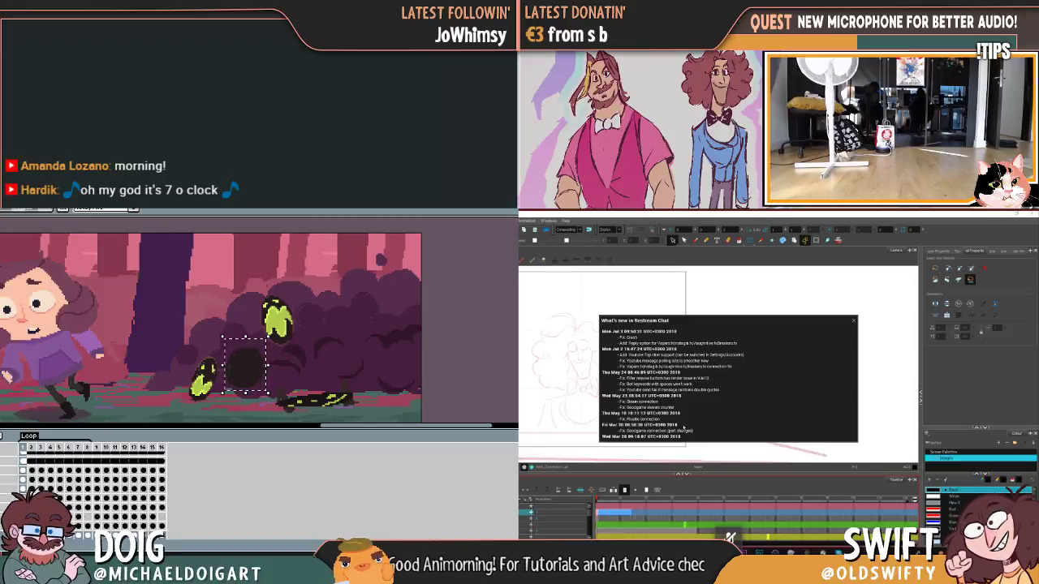
Step: Close the What's new in Restream Chat window, and play and scrub through the rough character animation
{"action": "left_click", "coordinate": [853, 323]}
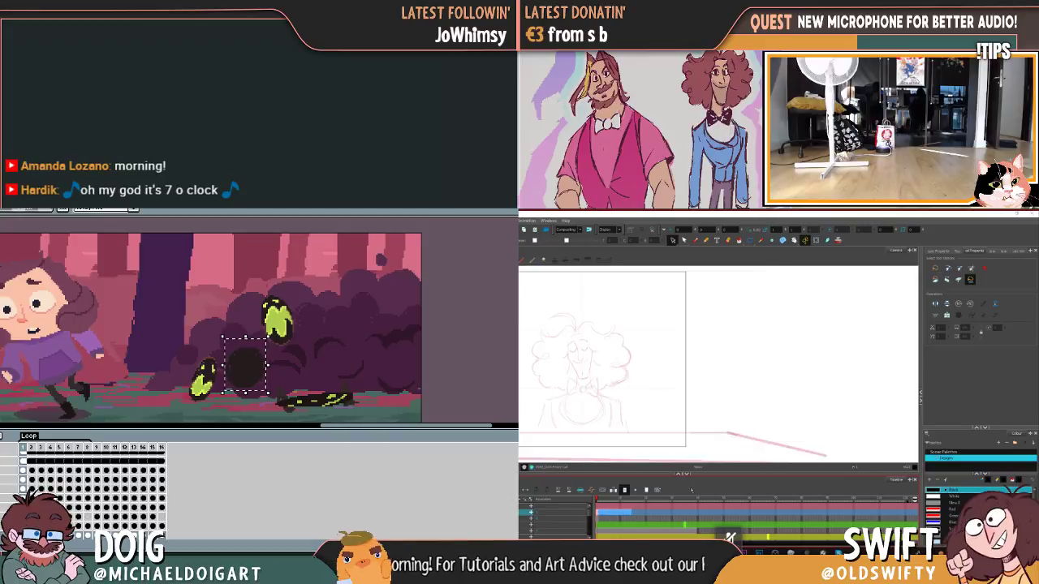
{"action": "scroll", "coordinate": [670, 523], "scroll_direction": "up", "scroll_amount": 1}
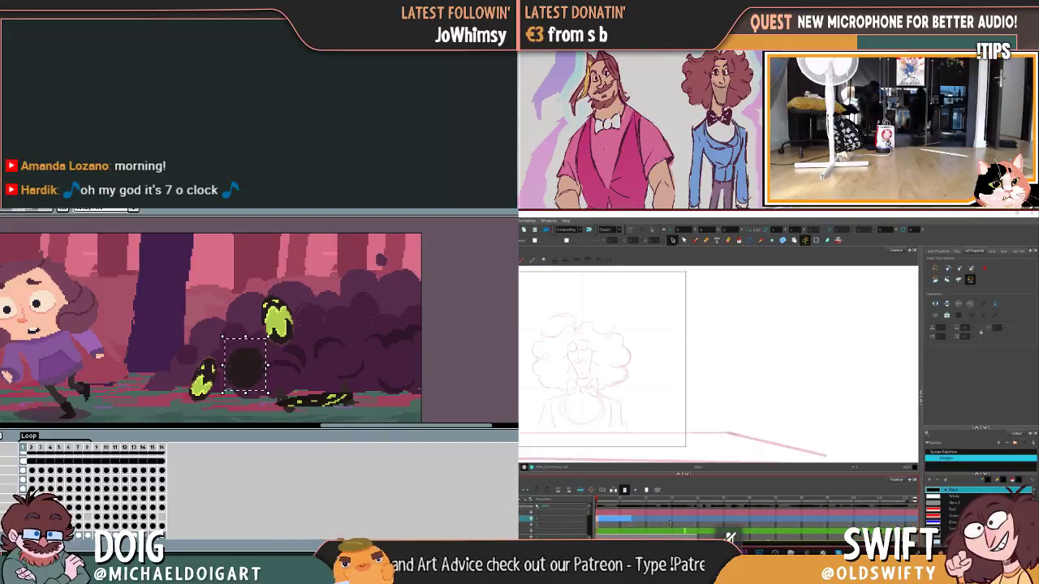
{"action": "scroll", "coordinate": [669, 523], "scroll_direction": "down", "scroll_amount": 1}
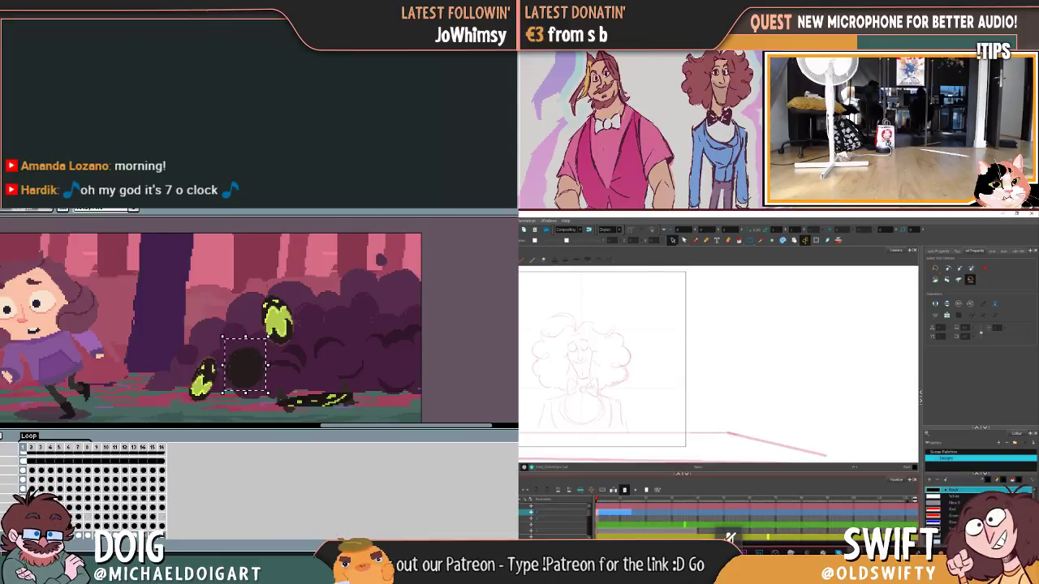
{"action": "left_click", "coordinate": [687, 498]}
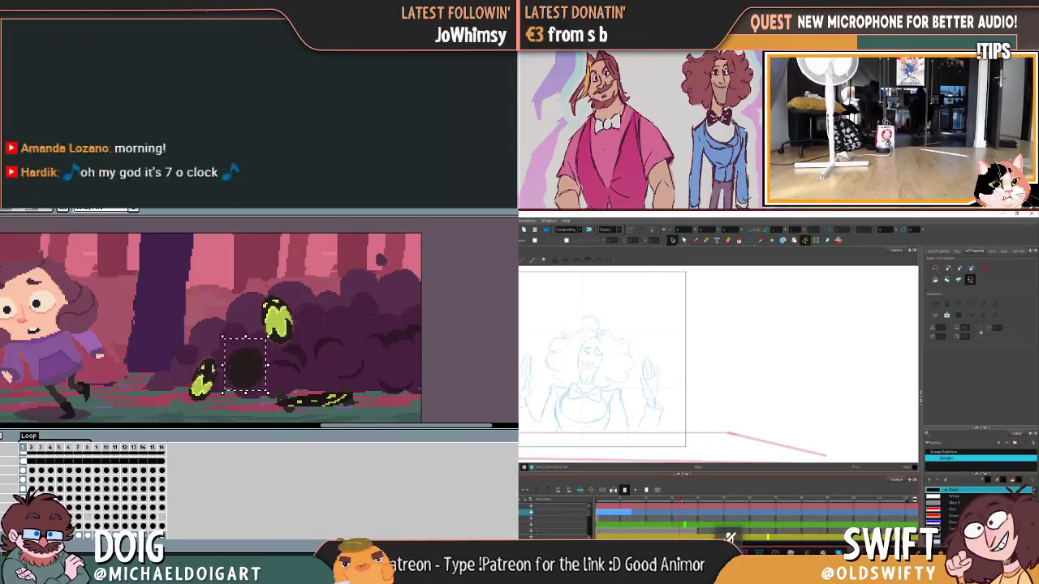
{"action": "scroll", "coordinate": [528, 400], "scroll_direction": "down", "scroll_amount": 2}
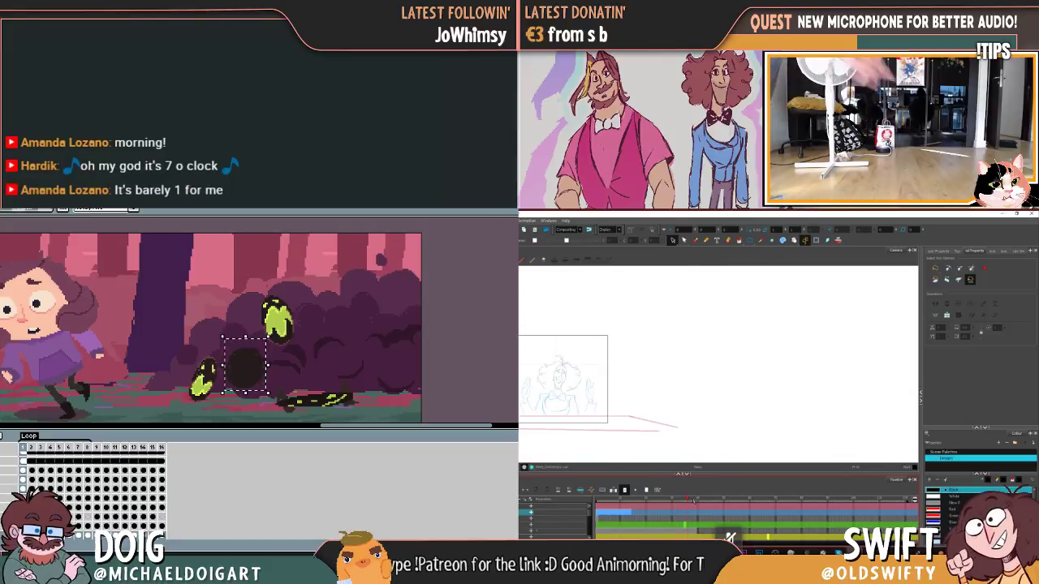
{"action": "key", "text": "Return"}
{"action": "left_click_drag", "start_coordinate": [745, 504], "coordinate": [757, 511]}
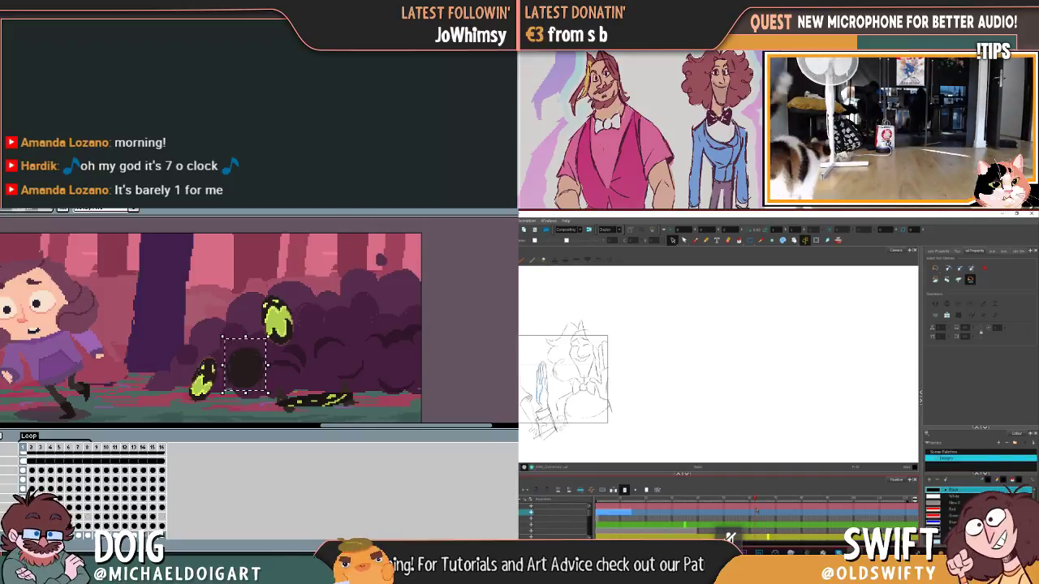
{"action": "mouse_move", "coordinate": [756, 511]}
{"action": "left_mouse_down"}
{"action": "mouse_move", "coordinate": [777, 513]}
{"action": "mouse_move", "coordinate": [714, 516]}
{"action": "mouse_move", "coordinate": [741, 517]}
{"action": "left_mouse_up"}
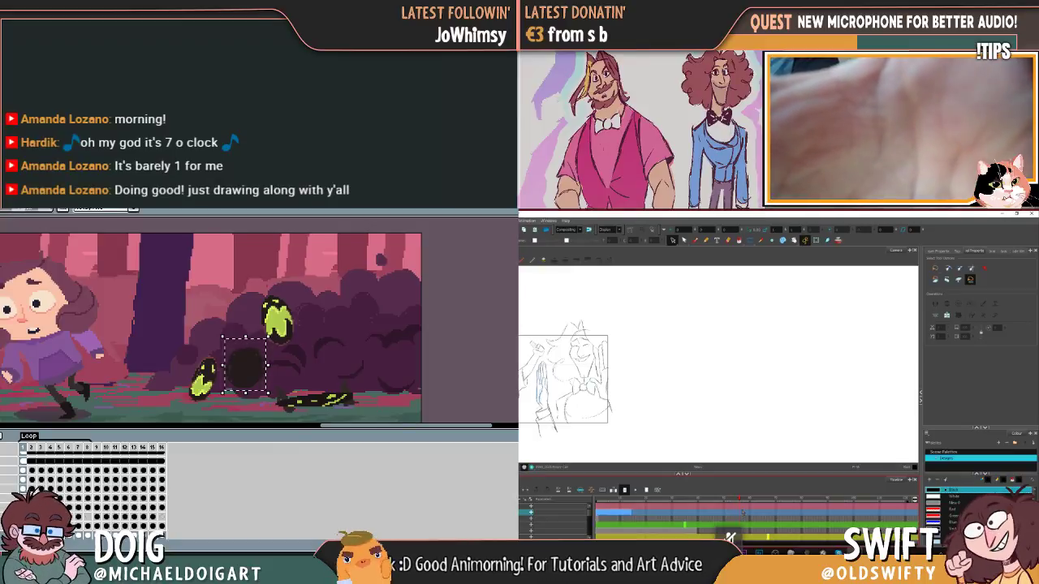
{"action": "scroll", "coordinate": [730, 537], "scroll_direction": "down", "scroll_amount": 2}
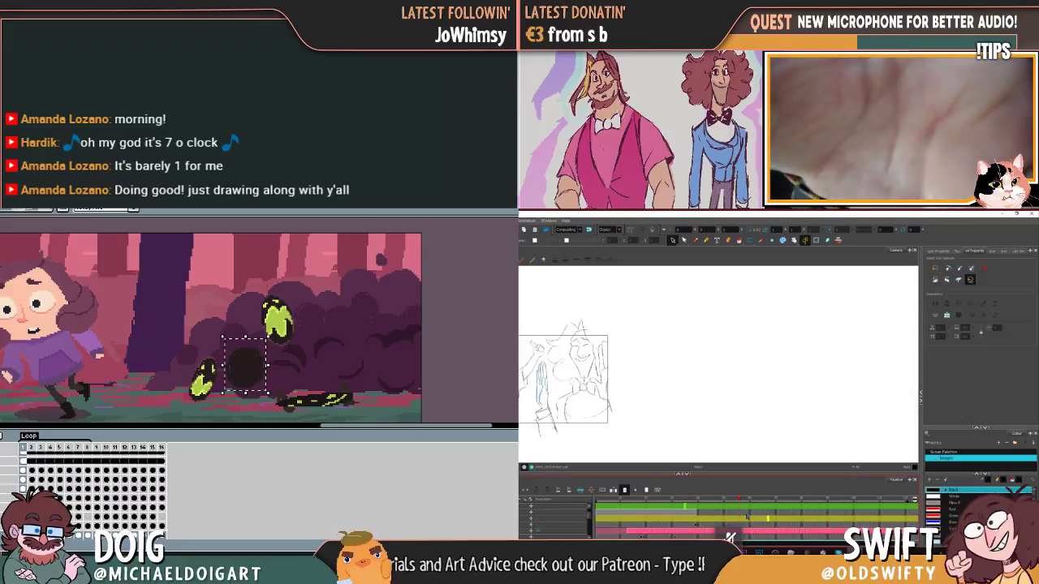
{"action": "scroll", "coordinate": [730, 537], "scroll_direction": "down", "scroll_amount": 1}
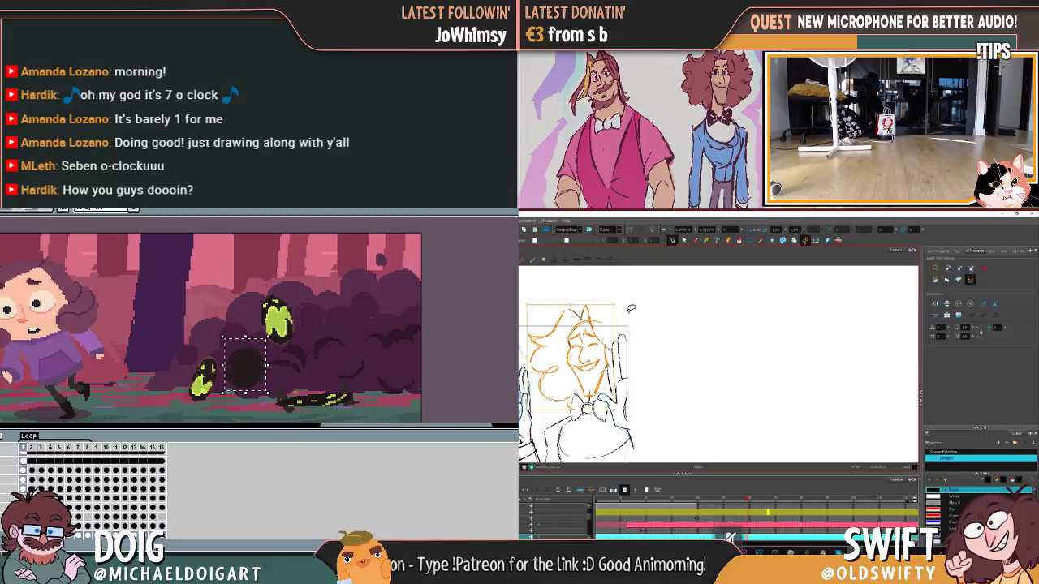
Step: Rework the smile on the winking character's rough drawing by selecting and removing the mouth strokes and trying a redrawn mouth
{"action": "left_click", "coordinate": [631, 307]}
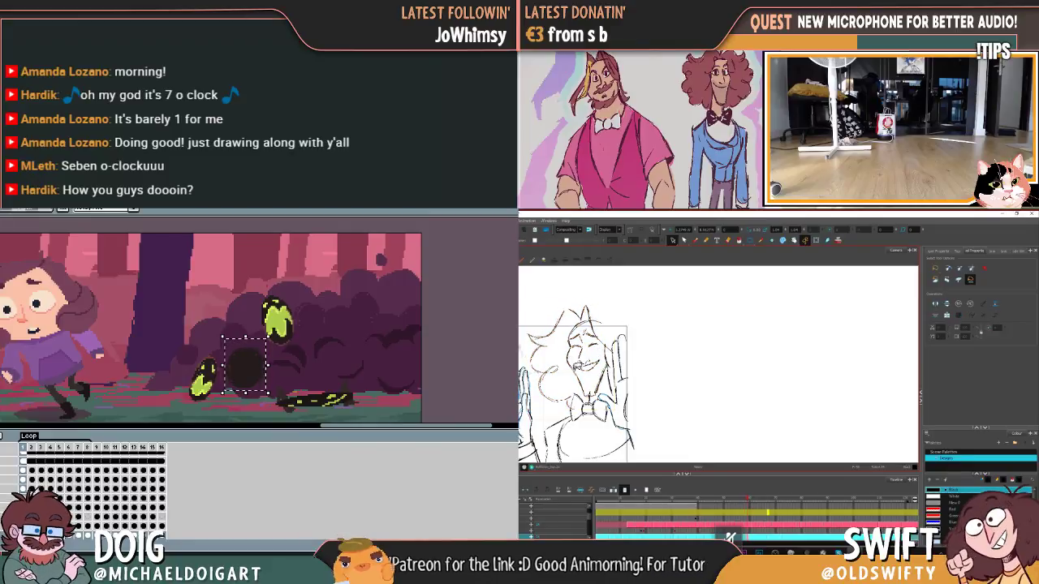
{"action": "left_click", "coordinate": [588, 363]}
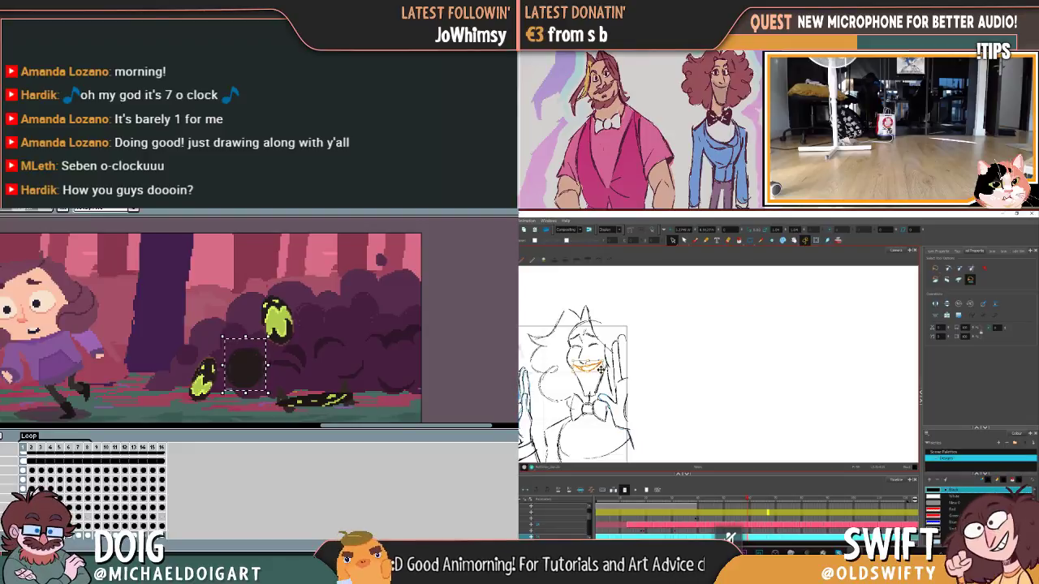
{"action": "key", "text": "Escape"}
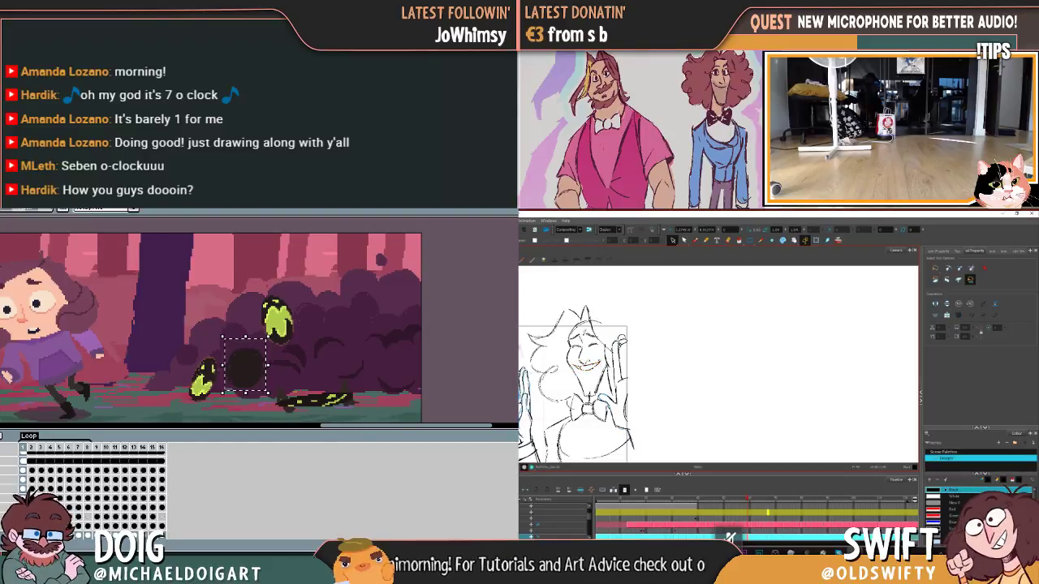
{"action": "left_click_drag", "start_coordinate": [573, 360], "coordinate": [595, 379]}
{"action": "left_click", "coordinate": [586, 365]}
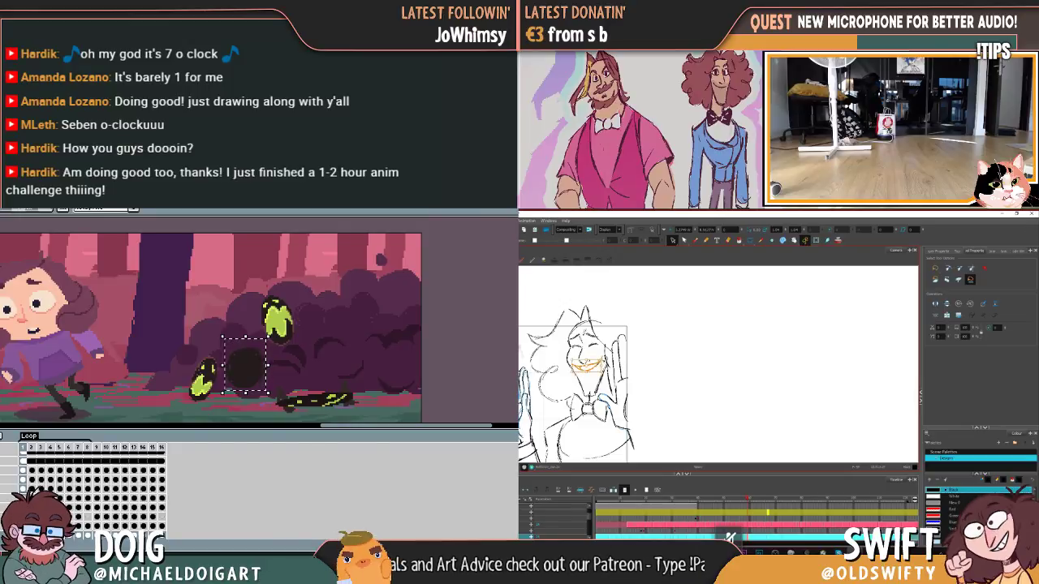
{"action": "key", "text": "Delete"}
{"action": "left_click_drag", "start_coordinate": [572, 362], "coordinate": [596, 373]}
{"action": "key", "text": "ctrl+z"}
{"action": "key", "text": "period"}
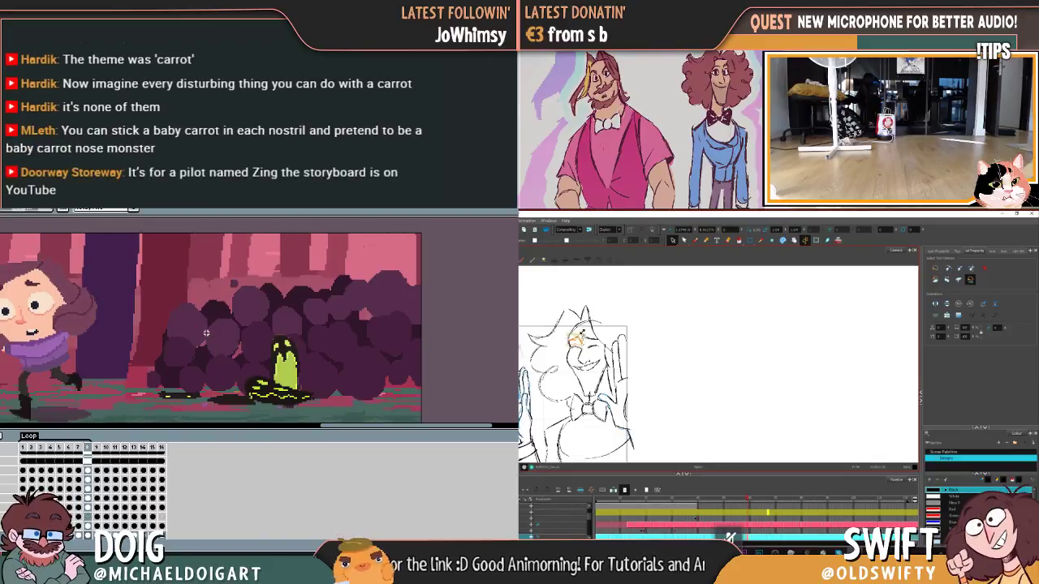
Step: Switch to the pixel animation and draw a dark round body between the monsters on frame 2, filled solid
{"action": "left_click", "coordinate": [27, 448]}
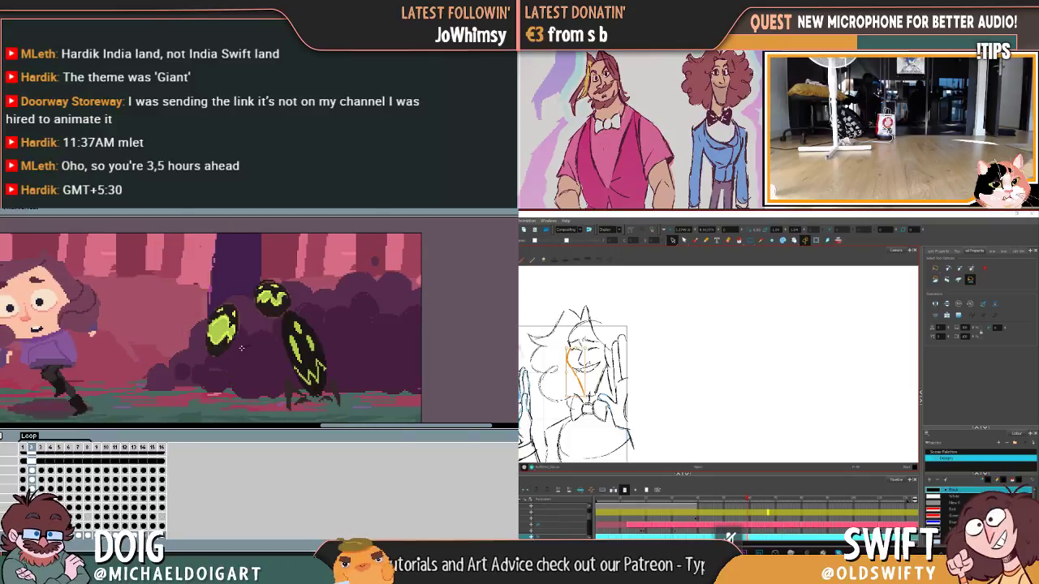
{"action": "mouse_move", "coordinate": [232, 354]}
{"action": "left_mouse_down"}
{"action": "mouse_move", "coordinate": [264, 370]}
{"action": "mouse_move", "coordinate": [265, 347]}
{"action": "mouse_move", "coordinate": [241, 342]}
{"action": "mouse_move", "coordinate": [230, 356]}
{"action": "mouse_move", "coordinate": [249, 377]}
{"action": "mouse_move", "coordinate": [261, 345]}
{"action": "left_mouse_up"}
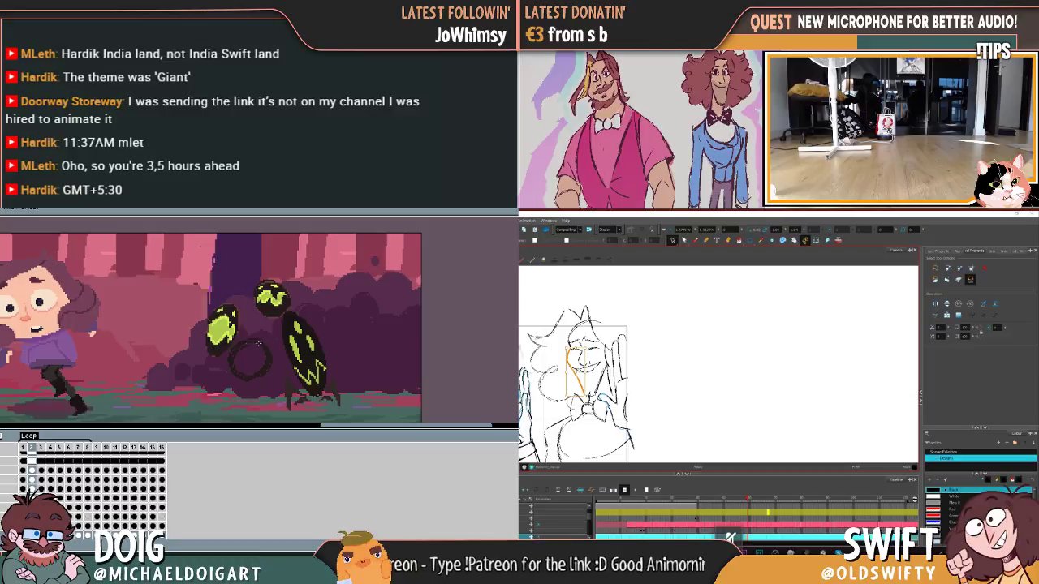
{"action": "left_click", "coordinate": [246, 357]}
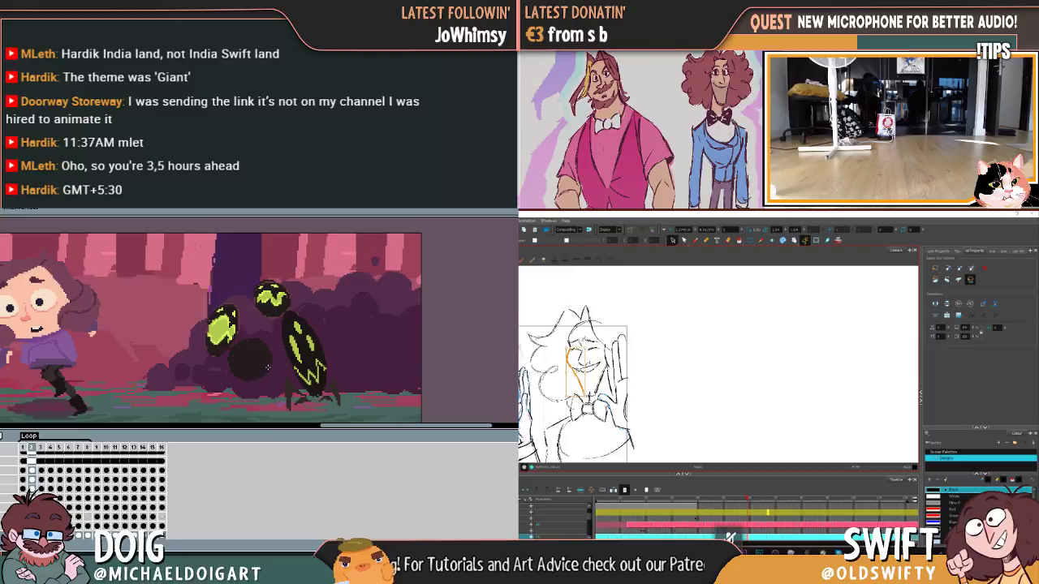
Step: Flip between frames 1 and 2 of the pixel animation to compare the new dark ball with the neighbouring monster
{"action": "key", "text": "Right"}
{"action": "key", "text": "Left"}
{"action": "key", "text": "Right"}
{"action": "key", "text": "Left"}
{"action": "key", "text": "Right"}
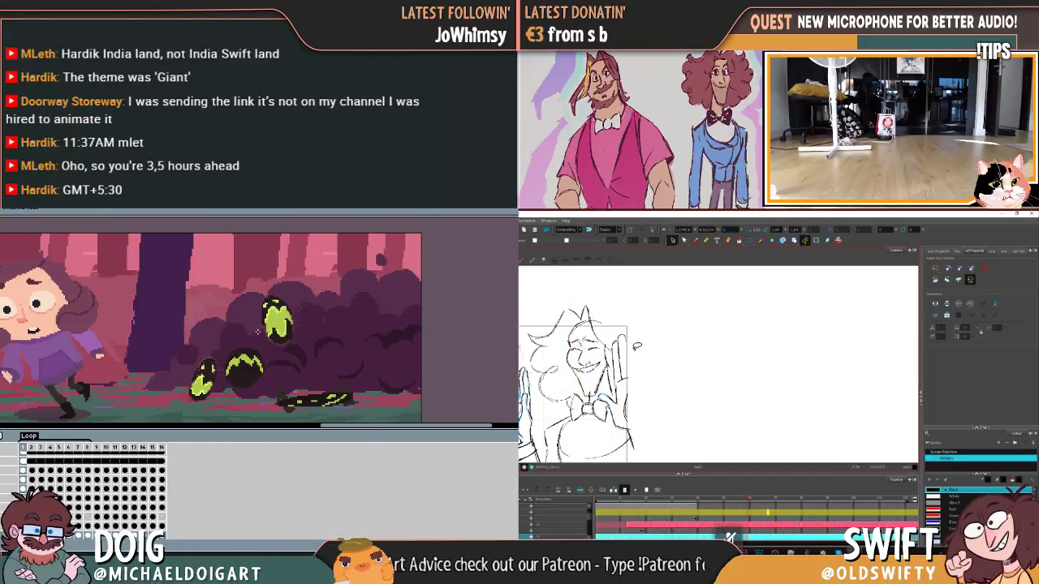
{"action": "key", "text": "Left"}
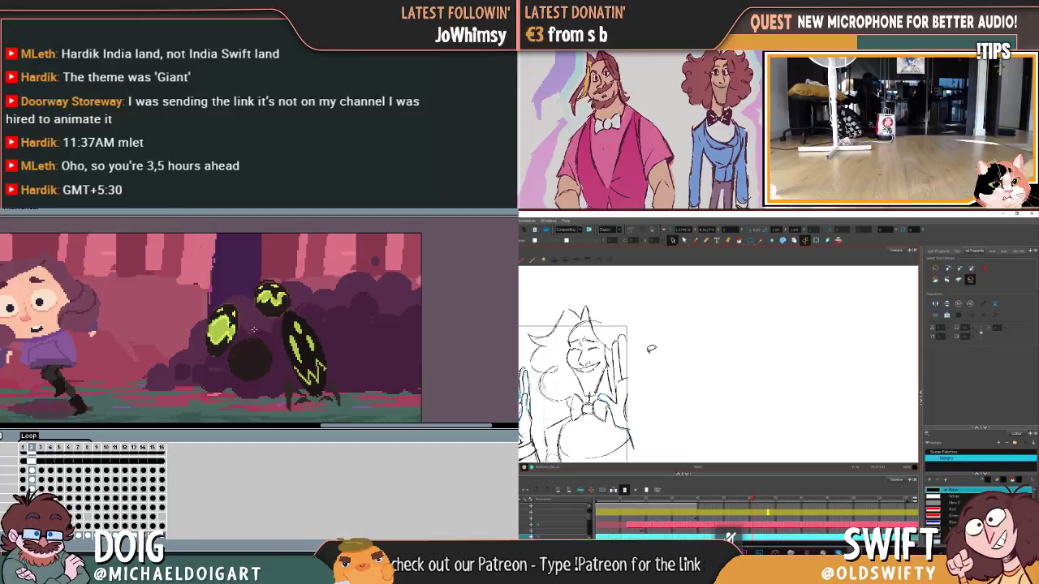
{"action": "key", "text": "comma"}
{"action": "key", "text": "period"}
{"action": "key", "text": "comma"}
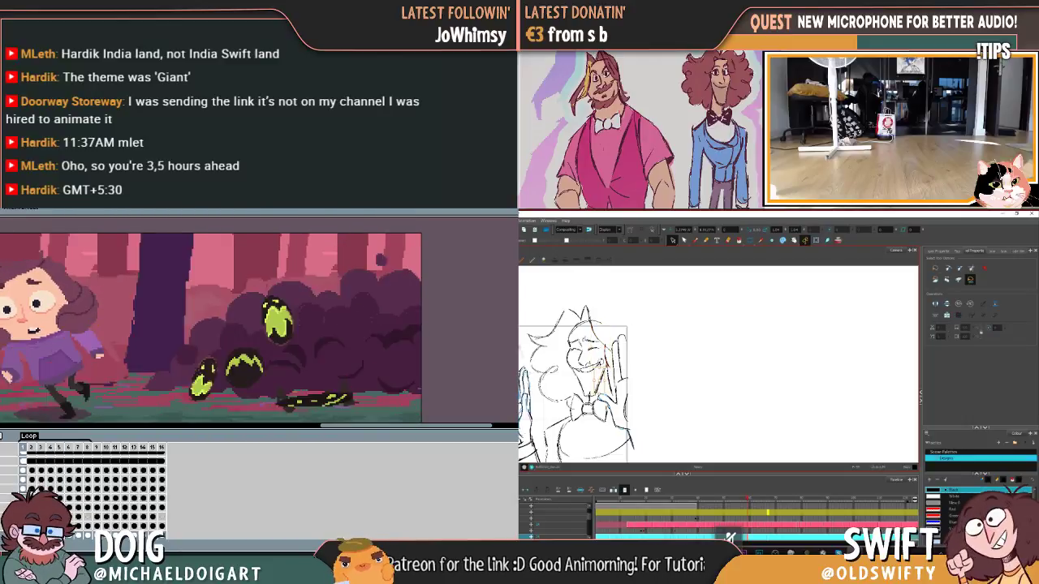
{"action": "key", "text": "comma"}
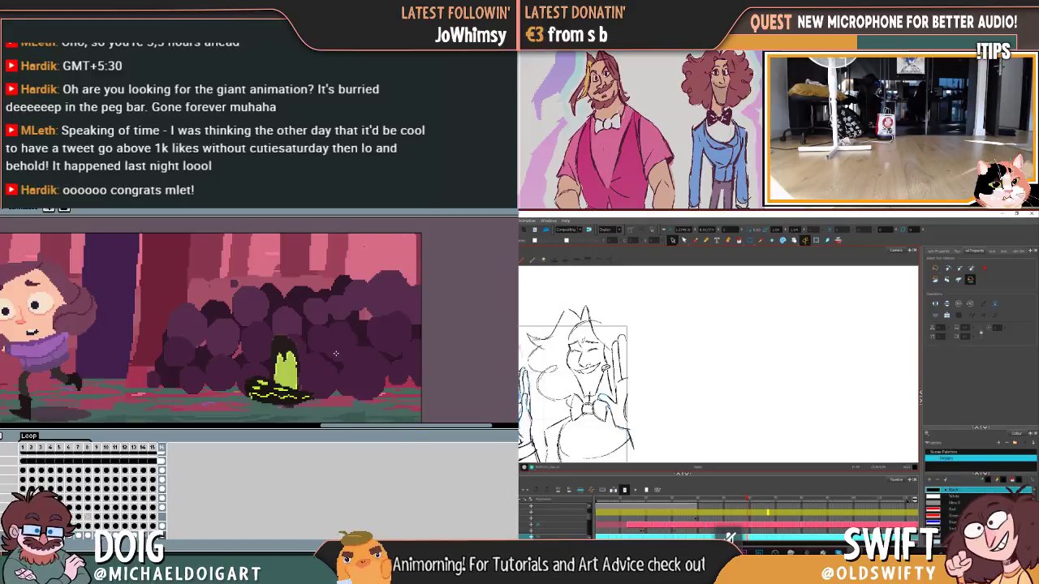
Step: Switch to the rough character animation and select the bow tie strokes
{"action": "key", "text": "Return"}
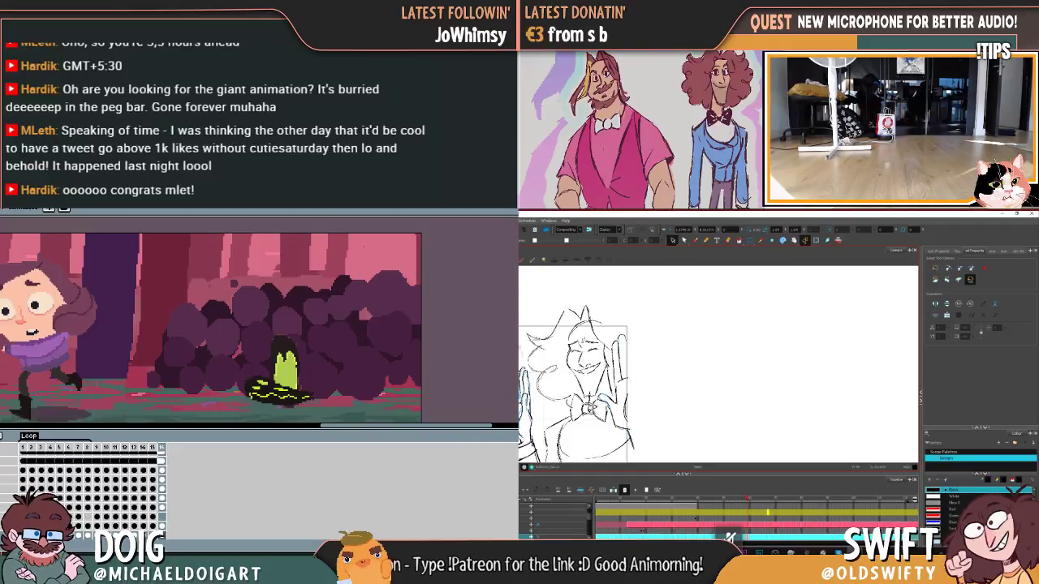
{"action": "mouse_move", "coordinate": [573, 418]}
{"action": "left_mouse_down"}
{"action": "mouse_move", "coordinate": [611, 428]}
{"action": "mouse_move", "coordinate": [610, 406]}
{"action": "mouse_move", "coordinate": [573, 416]}
{"action": "left_mouse_up"}
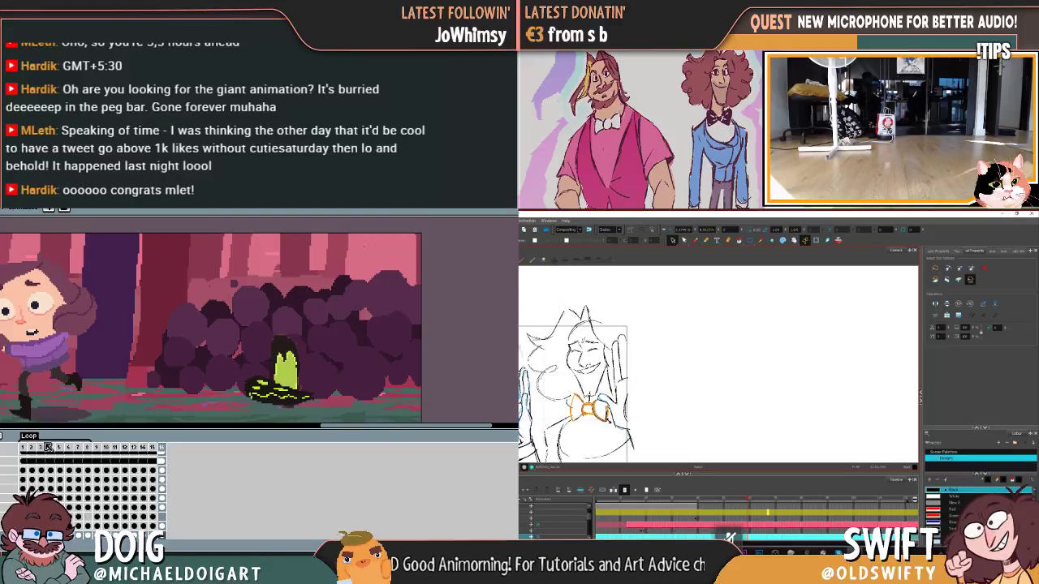
Step: Switch to the pixel animation and draw a dark ball body beside the stacked monsters on frame 4
{"action": "left_click", "coordinate": [90, 536]}
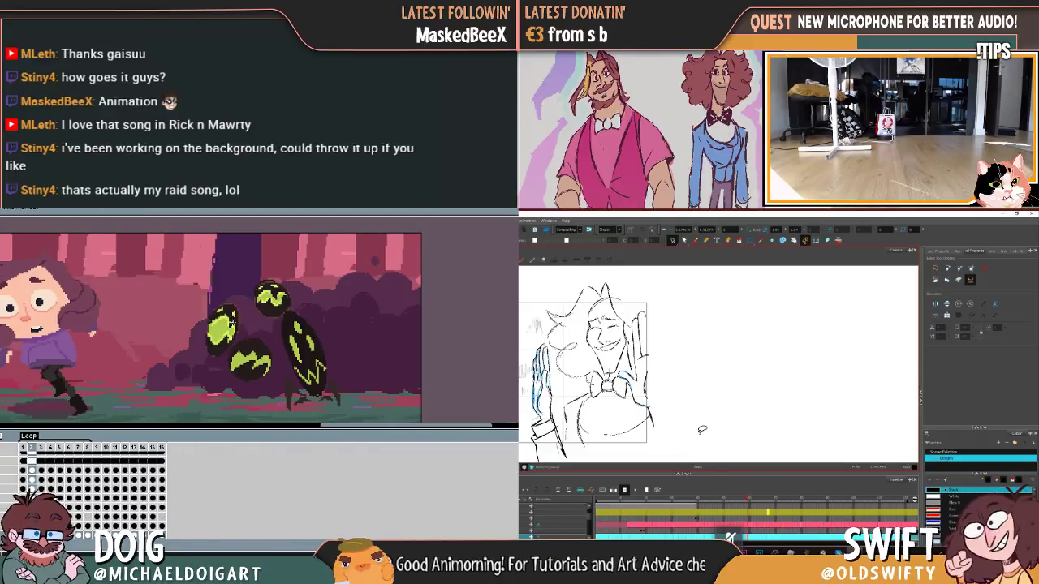
{"action": "left_click_drag", "start_coordinate": [284, 356], "coordinate": [298, 358]}
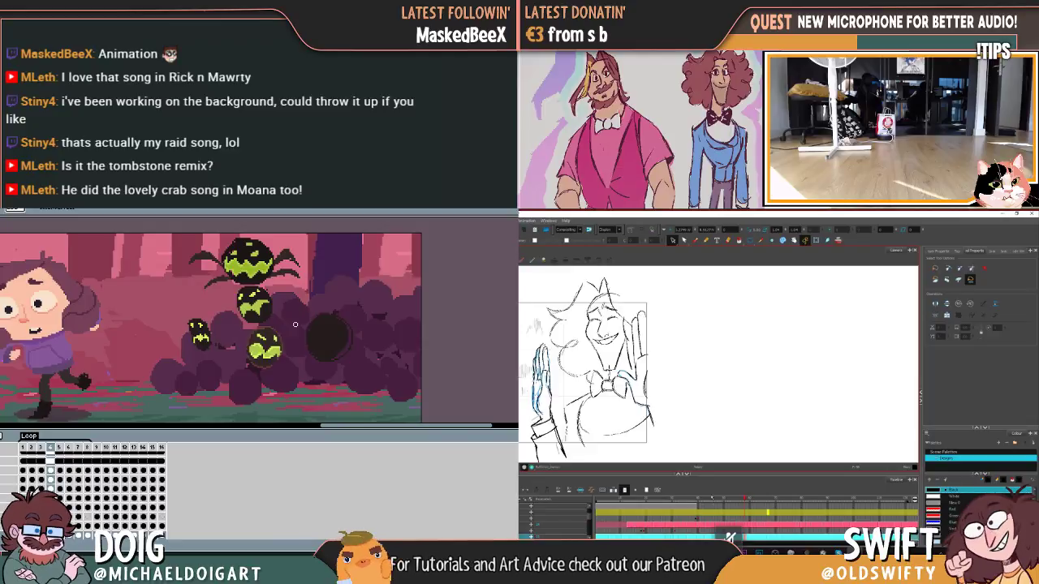
Step: Redraw the rough character's face with the Brush tool, giving him open eyes and a smile
{"action": "mouse_move", "coordinate": [558, 406]}
{"action": "left_mouse_down"}
{"action": "mouse_move", "coordinate": [555, 448]}
{"action": "mouse_move", "coordinate": [526, 354]}
{"action": "mouse_move", "coordinate": [548, 349]}
{"action": "mouse_move", "coordinate": [561, 437]}
{"action": "left_mouse_up"}
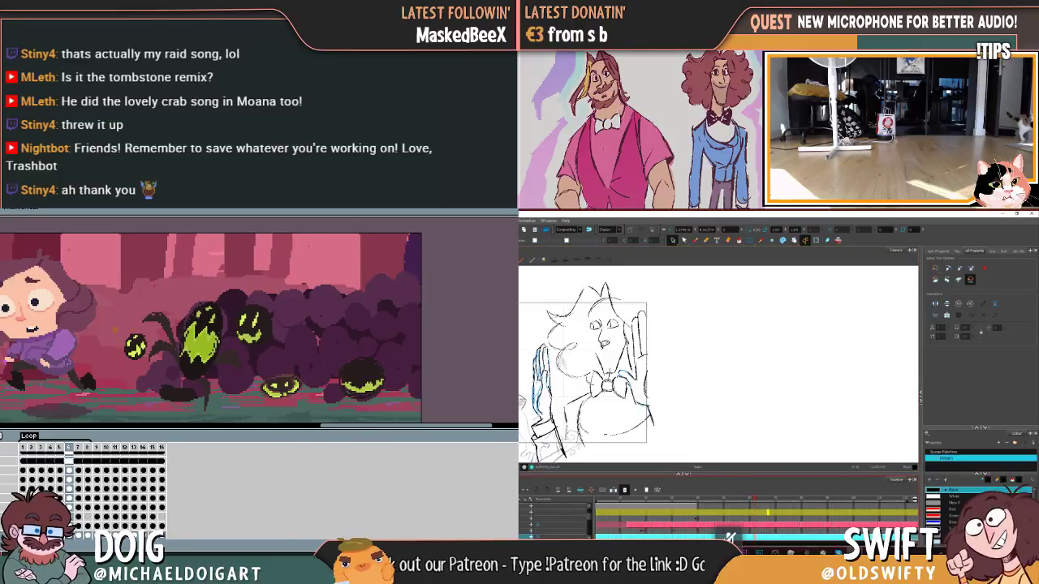
{"action": "left_click", "coordinate": [696, 240]}
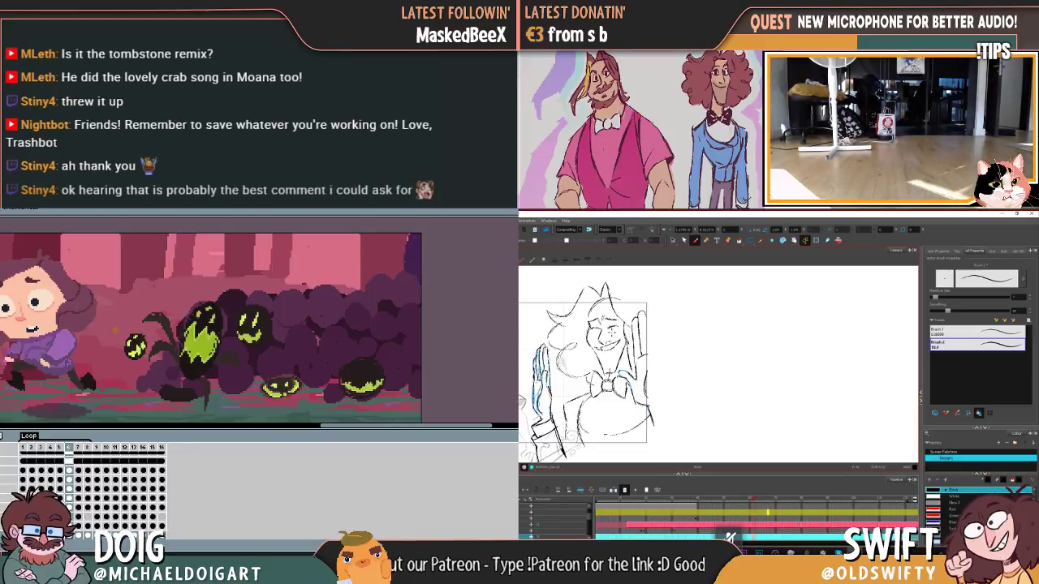
{"action": "key", "text": "alt+s"}
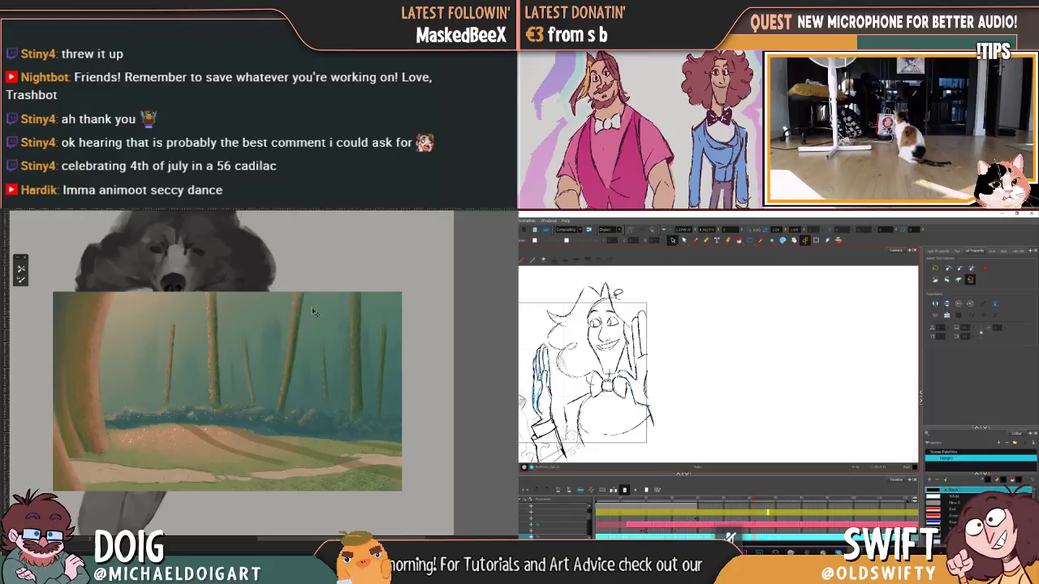
Step: Select the rough character's hair, head, bow tie and torso strokes, leaving out the raised hands
{"action": "key", "text": "period"}
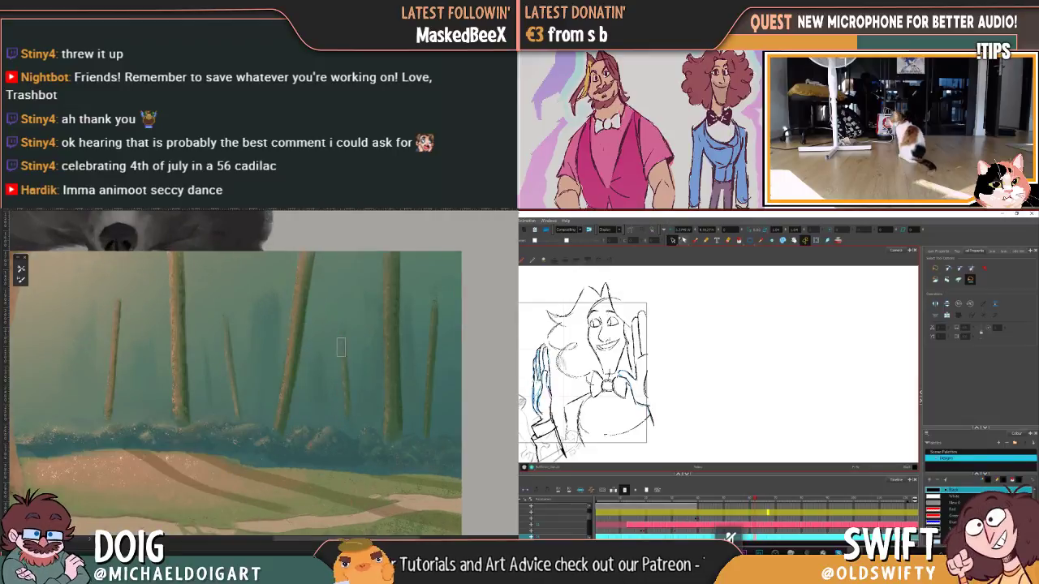
{"action": "left_click", "coordinate": [673, 240]}
{"action": "left_click", "coordinate": [681, 251]}
{"action": "left_click_drag", "start_coordinate": [641, 410], "coordinate": [642, 450]}
{"action": "scroll", "coordinate": [233, 355], "scroll_direction": "down", "scroll_amount": 2}
{"action": "mouse_move", "coordinate": [586, 397]}
{"action": "left_mouse_down"}
{"action": "mouse_move", "coordinate": [557, 365]}
{"action": "mouse_move", "coordinate": [547, 315]}
{"action": "mouse_move", "coordinate": [578, 279]}
{"action": "mouse_move", "coordinate": [635, 303]}
{"action": "mouse_move", "coordinate": [636, 347]}
{"action": "mouse_move", "coordinate": [617, 378]}
{"action": "mouse_move", "coordinate": [647, 435]}
{"action": "mouse_move", "coordinate": [631, 284]}
{"action": "left_mouse_up"}
{"action": "scroll", "coordinate": [172, 329], "scroll_direction": "up", "scroll_amount": 2}
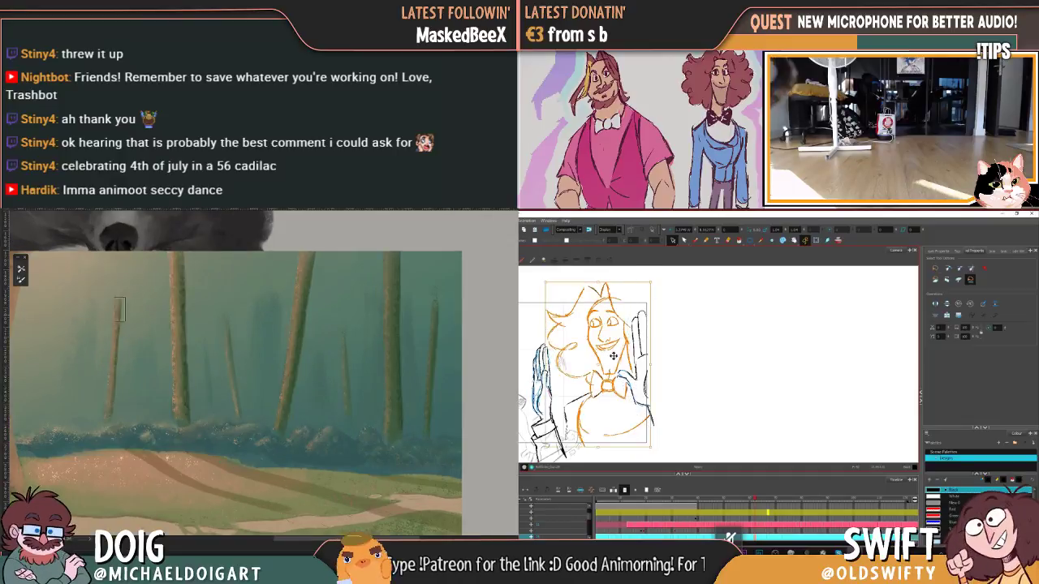
{"action": "scroll", "coordinate": [227, 339], "scroll_direction": "down", "scroll_amount": 2}
{"action": "key", "text": "Escape"}
Step: Play back the rough character animation to check the motion of the head and raised hands
{"action": "left_click", "coordinate": [693, 514]}
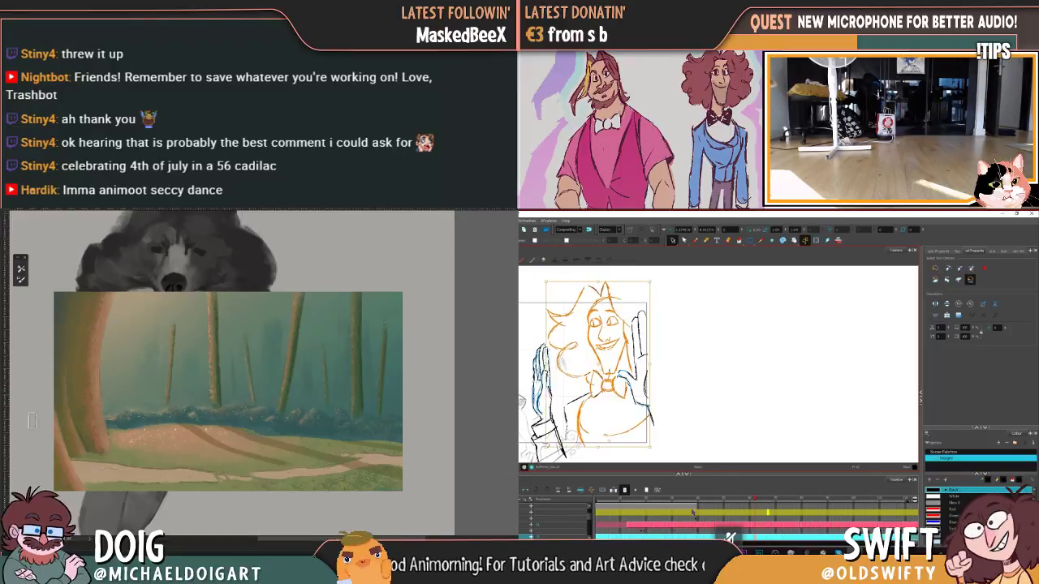
{"action": "key", "text": "Return"}
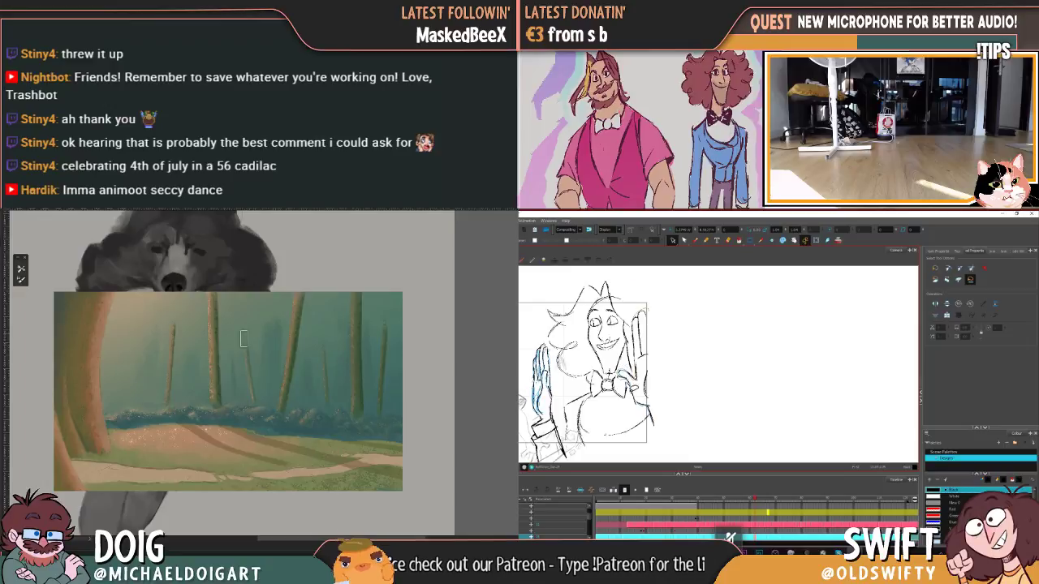
{"action": "key", "text": "Return"}
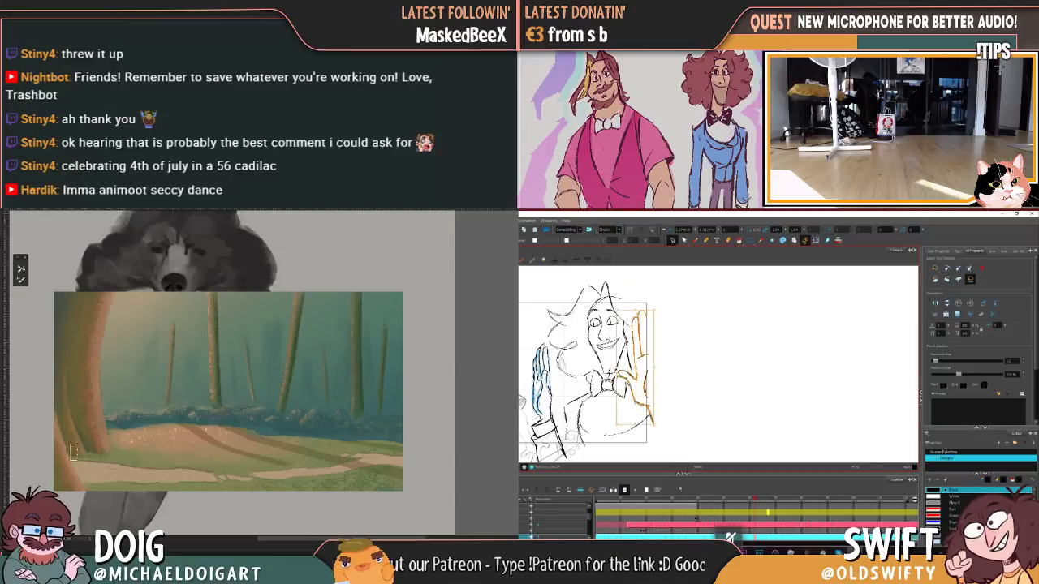
{"action": "key", "text": "Return"}
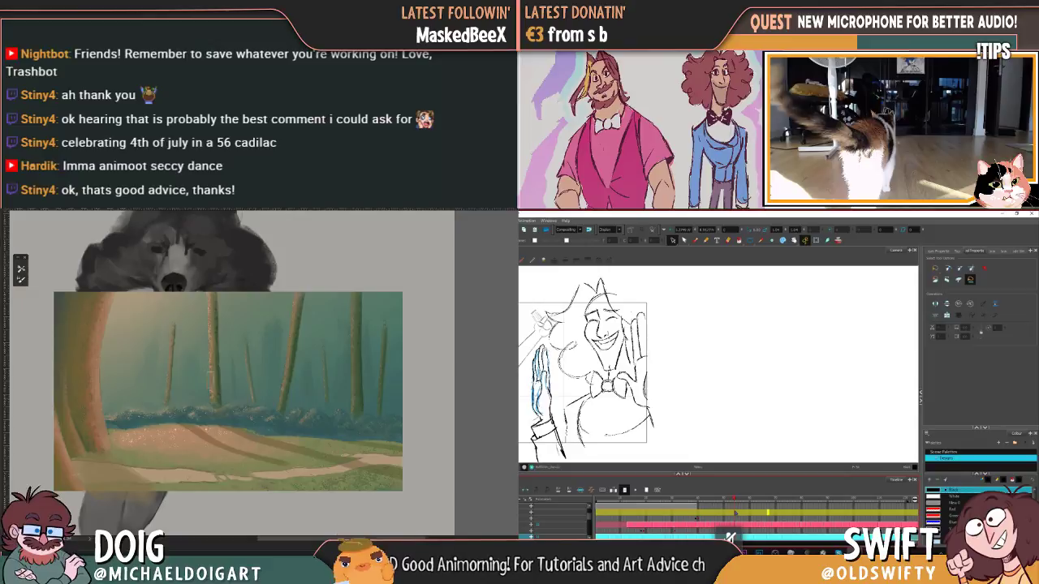
Step: Remove the dark shadow patch from the lower-left corner of the forest paintover and clear the selection
{"action": "mouse_move", "coordinate": [81, 453]}
{"action": "left_mouse_down"}
{"action": "mouse_move", "coordinate": [138, 491]}
{"action": "mouse_move", "coordinate": [52, 490]}
{"action": "left_mouse_up"}
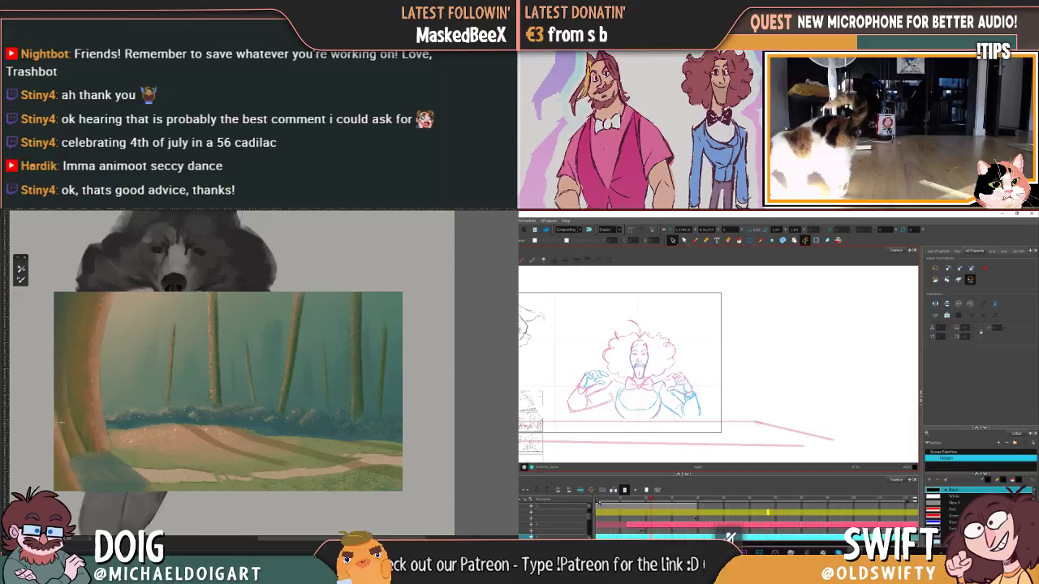
{"action": "left_click_drag", "start_coordinate": [157, 499], "coordinate": [49, 424]}
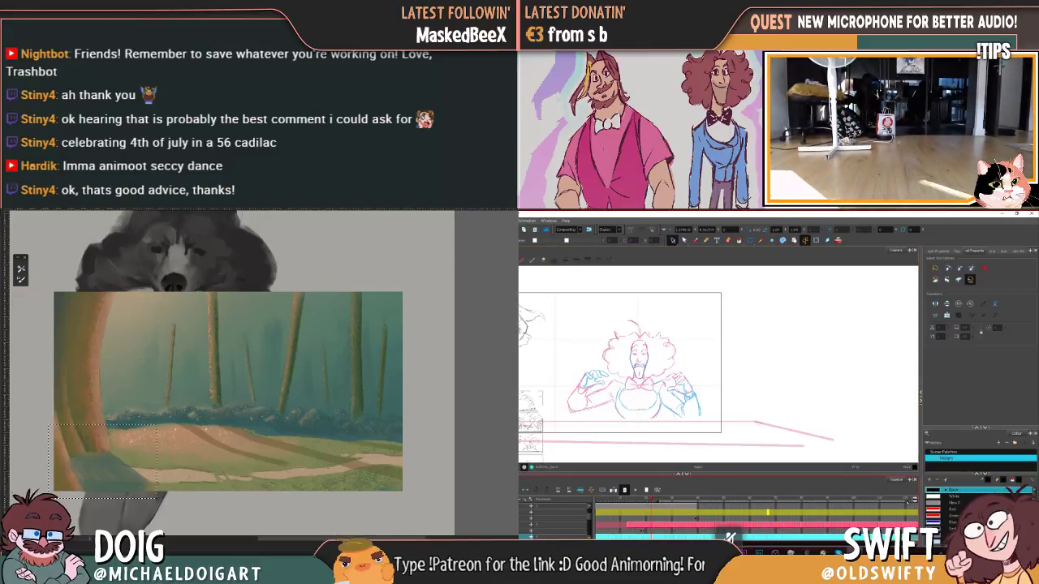
{"action": "key", "text": "Delete"}
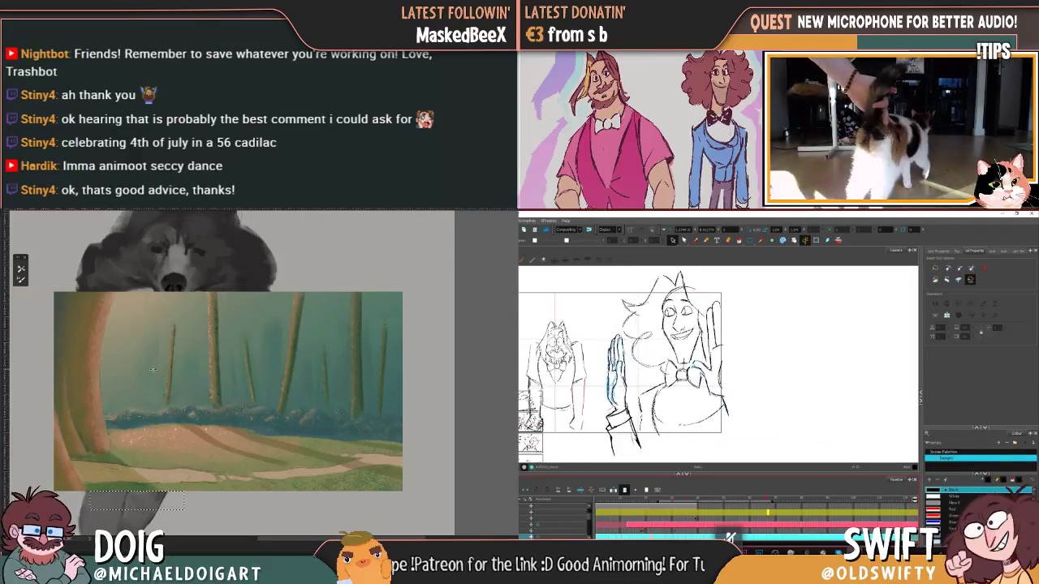
{"action": "key", "text": "ctrl+d"}
{"action": "left_click_drag", "start_coordinate": [216, 390], "coordinate": [167, 420]}
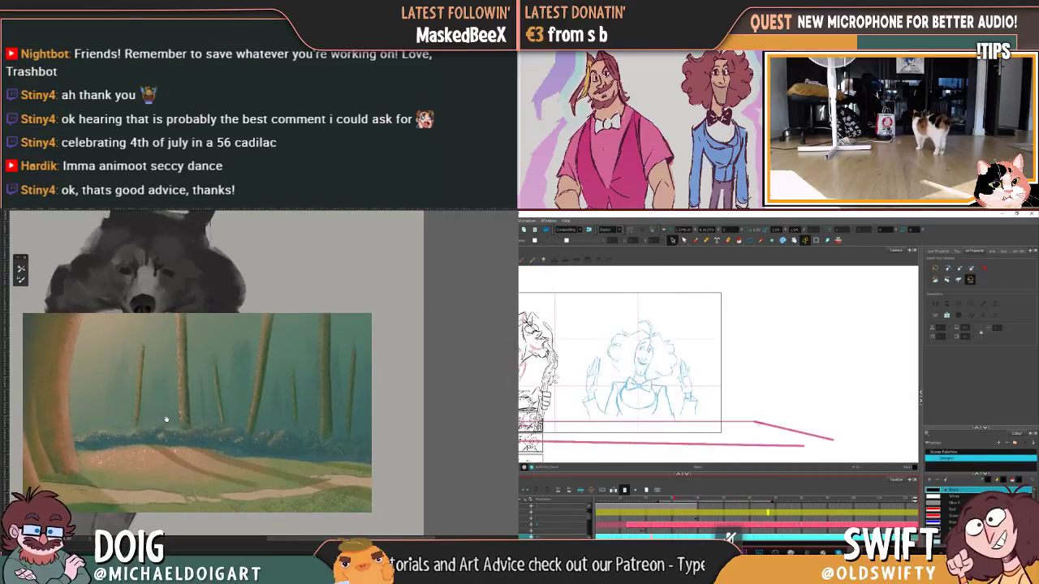
{"action": "mouse_move", "coordinate": [166, 419]}
{"action": "left_mouse_down"}
{"action": "mouse_move", "coordinate": [197, 382]}
{"action": "mouse_move", "coordinate": [170, 413]}
{"action": "mouse_move", "coordinate": [163, 404]}
{"action": "left_mouse_up"}
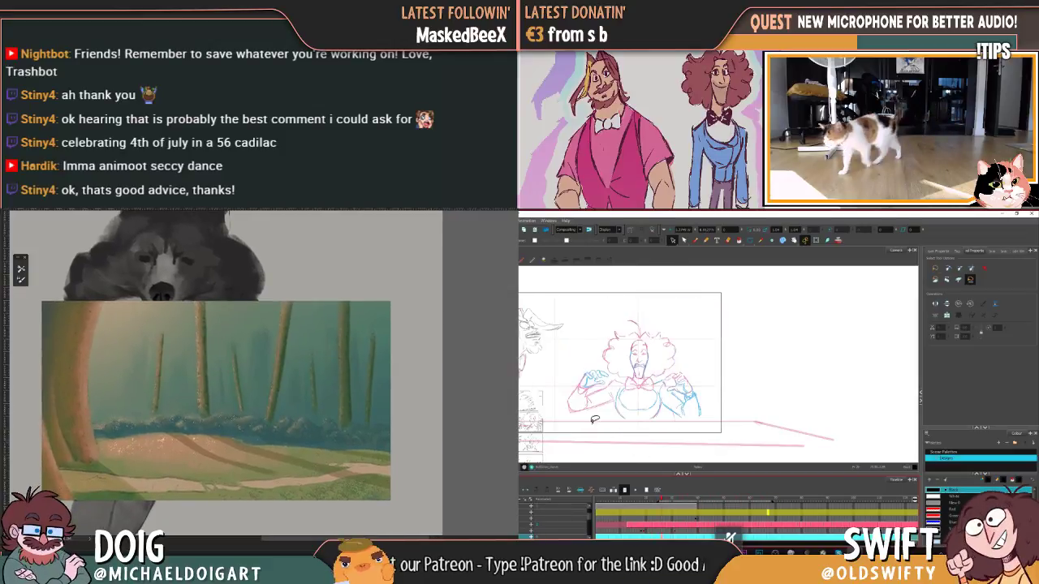
{"action": "mouse_move", "coordinate": [169, 452]}
{"action": "left_mouse_down"}
{"action": "mouse_move", "coordinate": [167, 411]}
{"action": "mouse_move", "coordinate": [192, 398]}
{"action": "mouse_move", "coordinate": [160, 431]}
{"action": "left_mouse_up"}
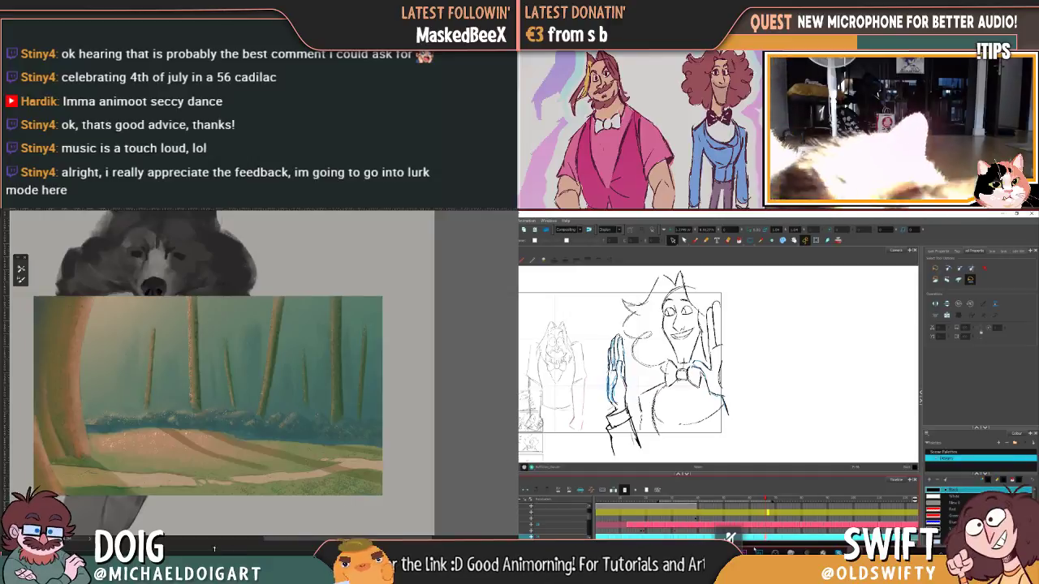
Step: Bring up the pixel animation again and delete all strokes of the rough character's drawing on the current frame
{"action": "key", "text": "alt+Tab"}
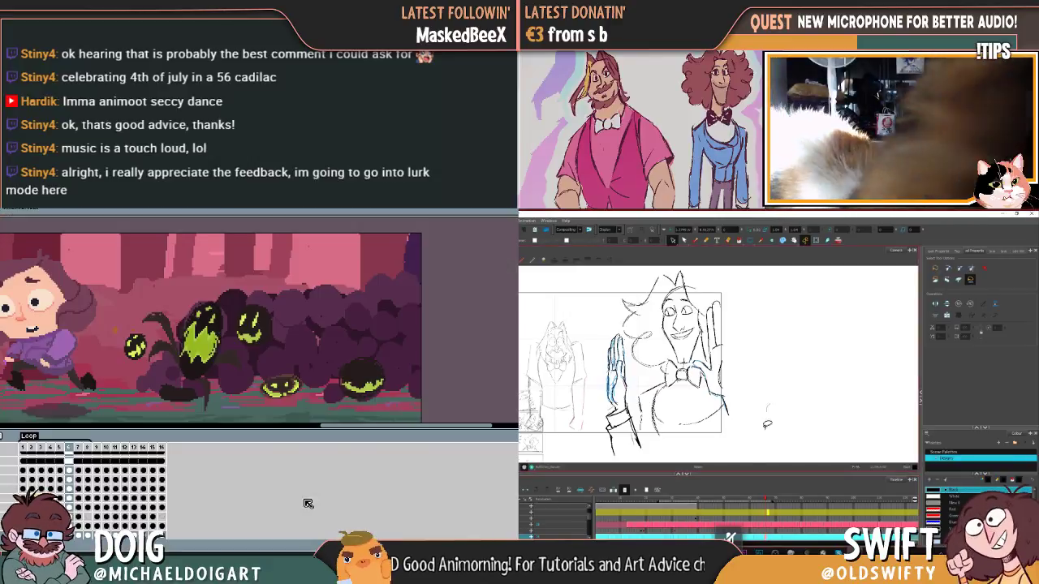
{"action": "key", "text": "ctrl+a"}
{"action": "key", "text": "Delete"}
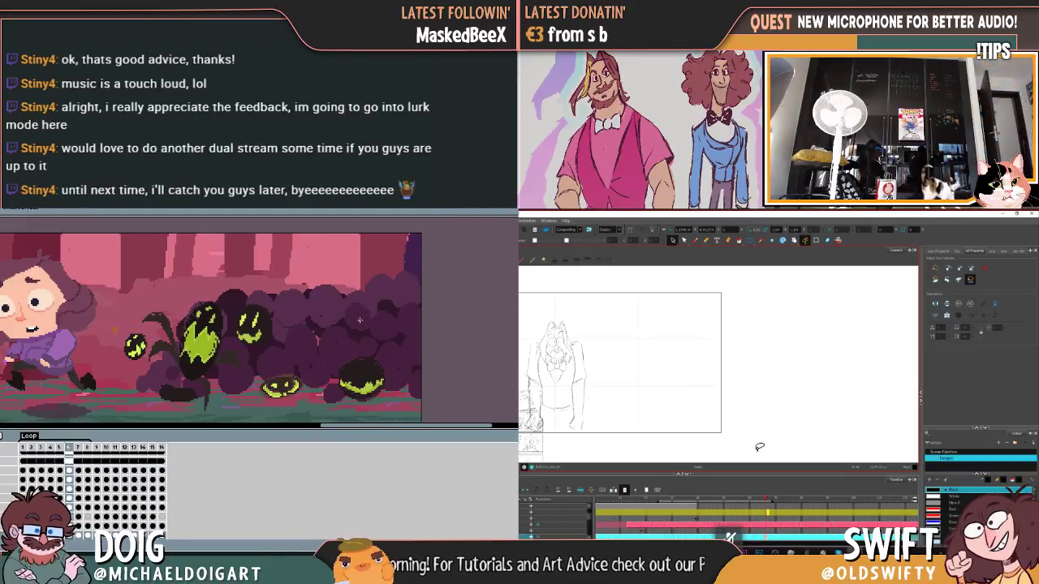
Step: Draw the new pose's first round eye with the Brush tool, flipping between the adjacent frames to place it
{"action": "left_click", "coordinate": [696, 241]}
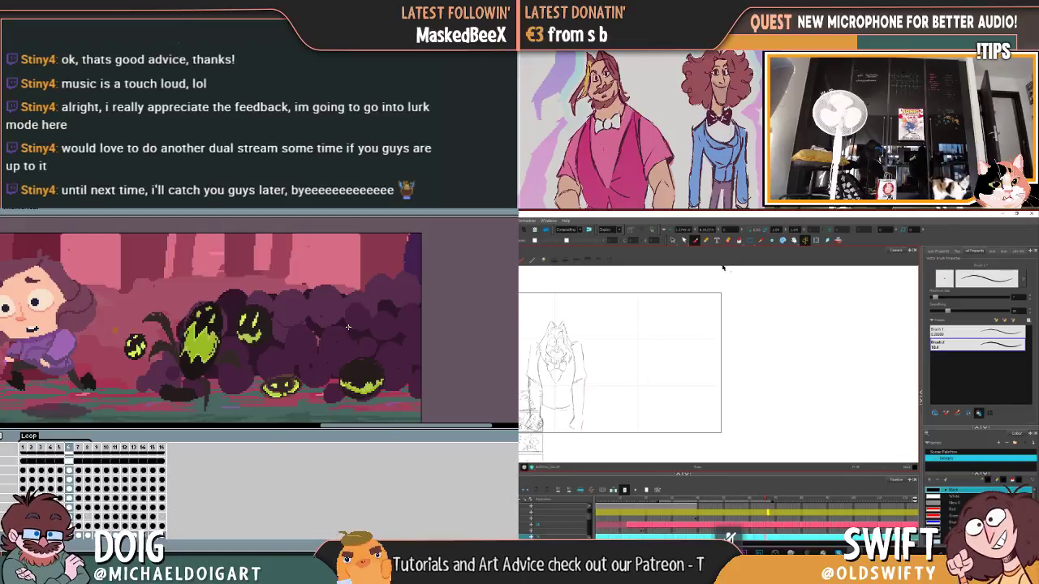
{"action": "key", "text": "comma"}
{"action": "key", "text": "period"}
{"action": "key", "text": "comma"}
{"action": "key", "text": "period"}
{"action": "key", "text": "comma"}
{"action": "key", "text": "period"}
{"action": "key", "text": "comma"}
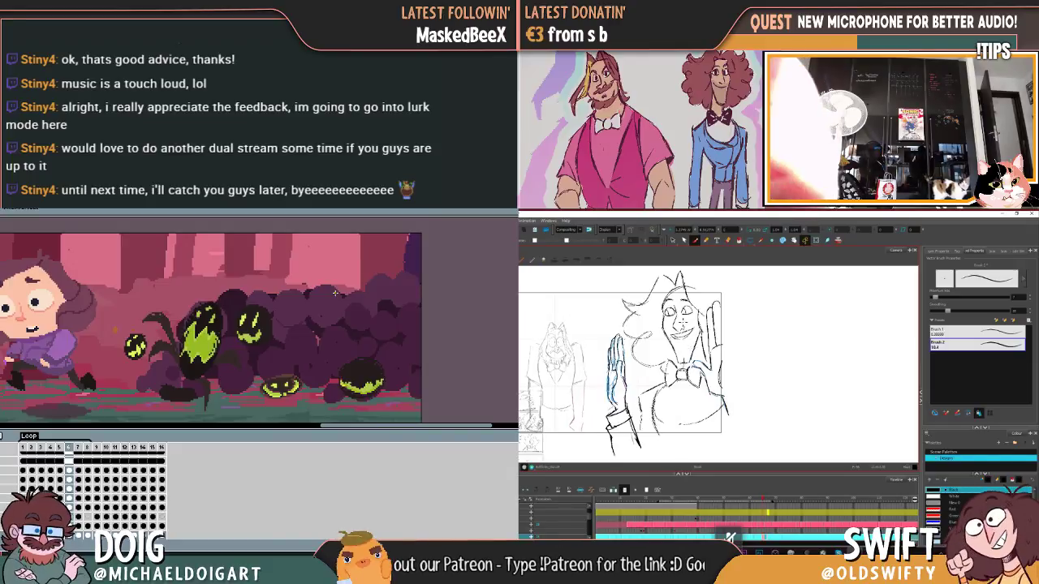
{"action": "key", "text": "period"}
{"action": "key", "text": "comma"}
{"action": "key", "text": "period"}
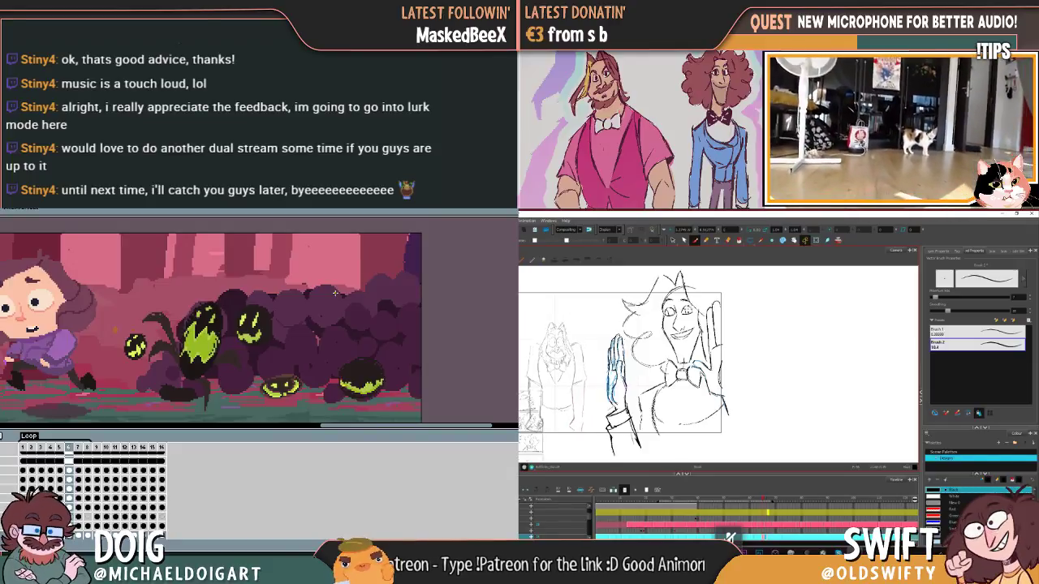
{"action": "key", "text": "comma"}
{"action": "key", "text": "period"}
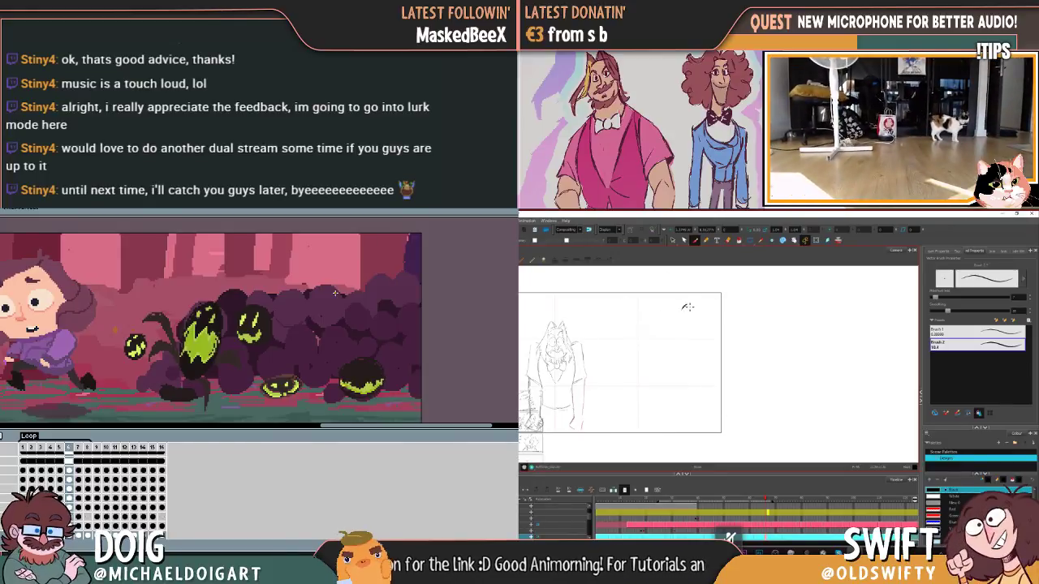
{"action": "key", "text": "comma"}
{"action": "key", "text": "period"}
{"action": "key", "text": "comma"}
{"action": "key", "text": "period"}
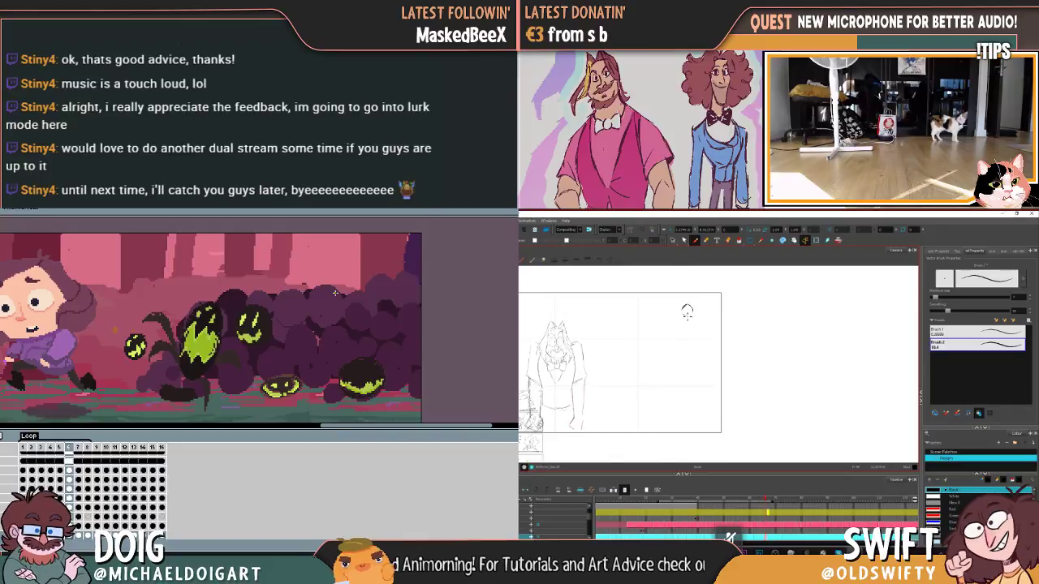
Step: Draw the second eye and refine the pair, flipping against the previous drawing to compare their placement
{"action": "key", "text": "comma"}
{"action": "key", "text": "period"}
{"action": "key", "text": "comma"}
{"action": "key", "text": "period"}
{"action": "key", "text": "comma"}
{"action": "key", "text": "period"}
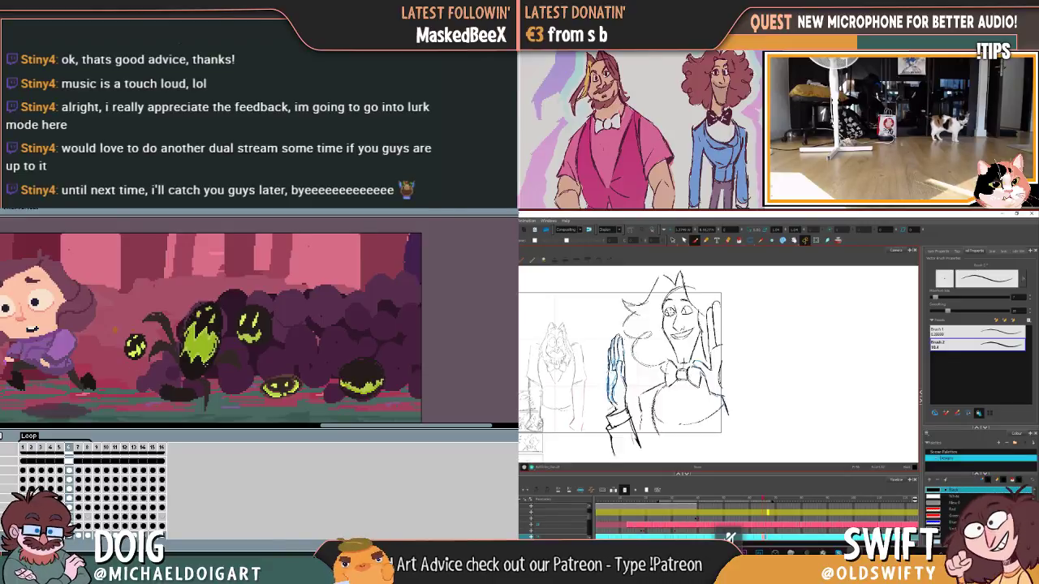
{"action": "key", "text": "comma"}
{"action": "key", "text": "period"}
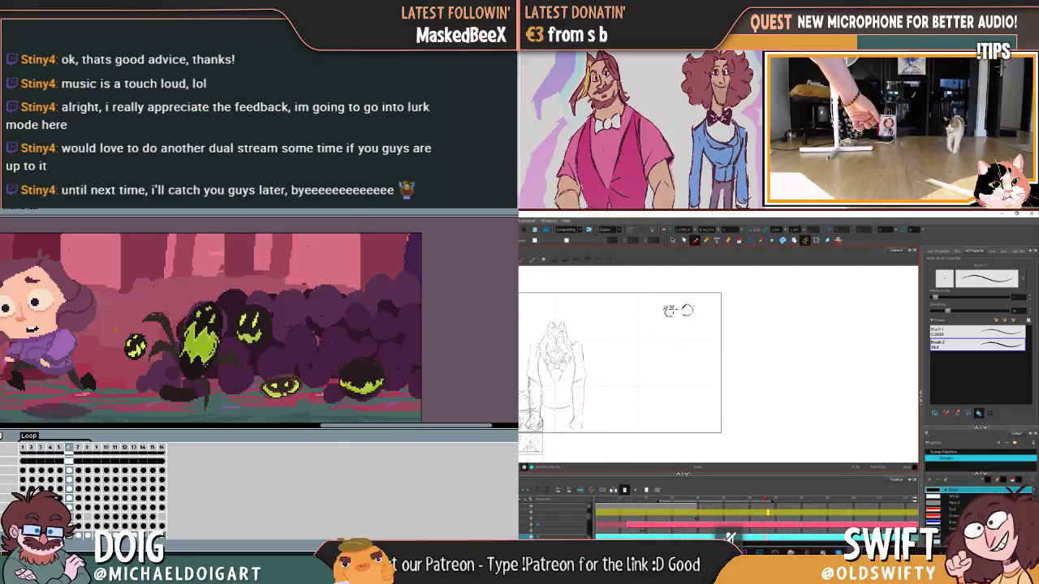
{"action": "key", "text": "comma"}
{"action": "key", "text": "period"}
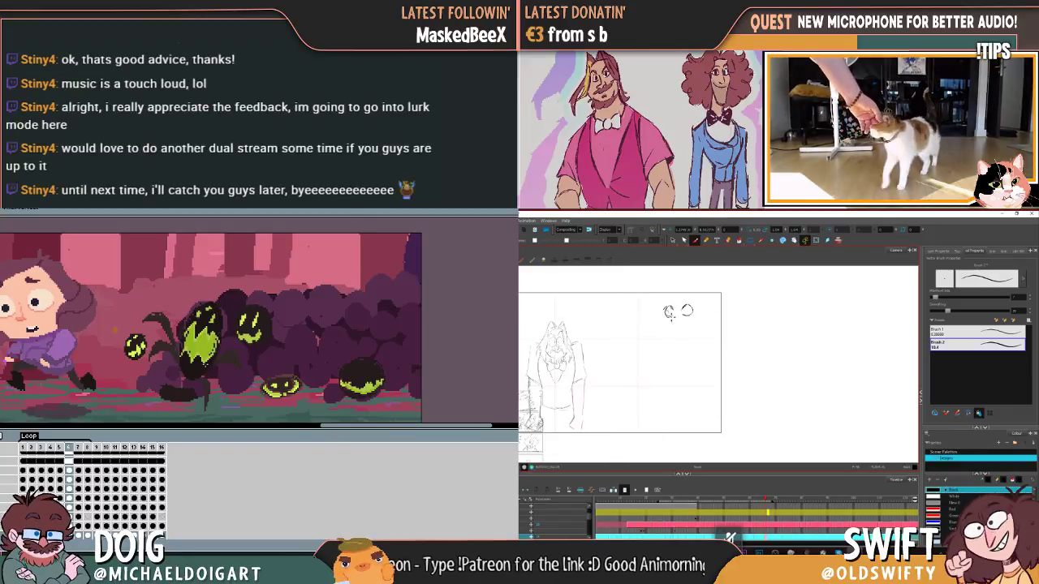
{"action": "key", "text": "comma"}
{"action": "key", "text": "period"}
{"action": "key", "text": "comma"}
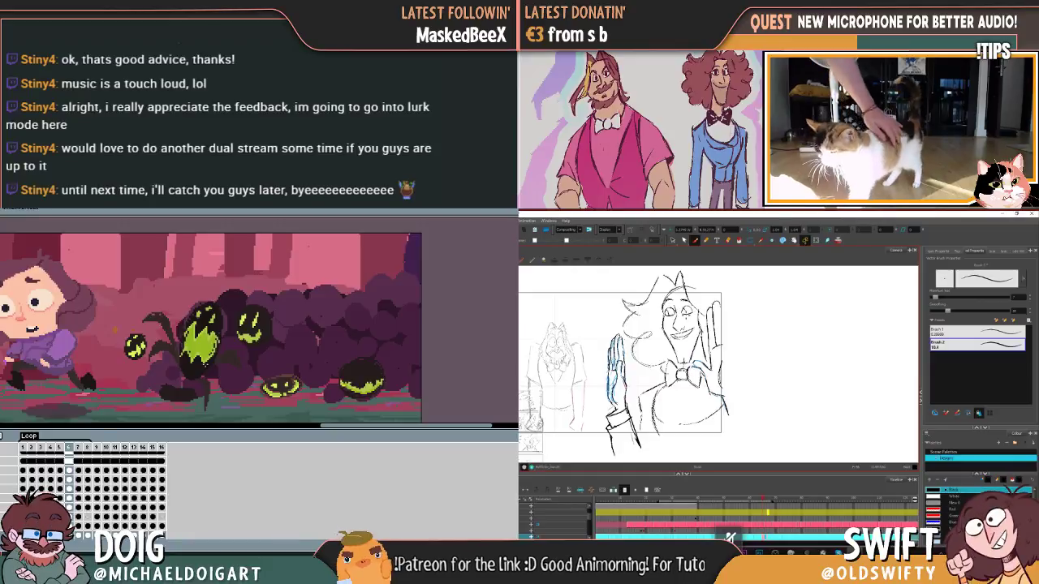
{"action": "key", "text": "period"}
{"action": "key", "text": "comma"}
{"action": "key", "text": "period"}
{"action": "key", "text": "comma"}
{"action": "key", "text": "period"}
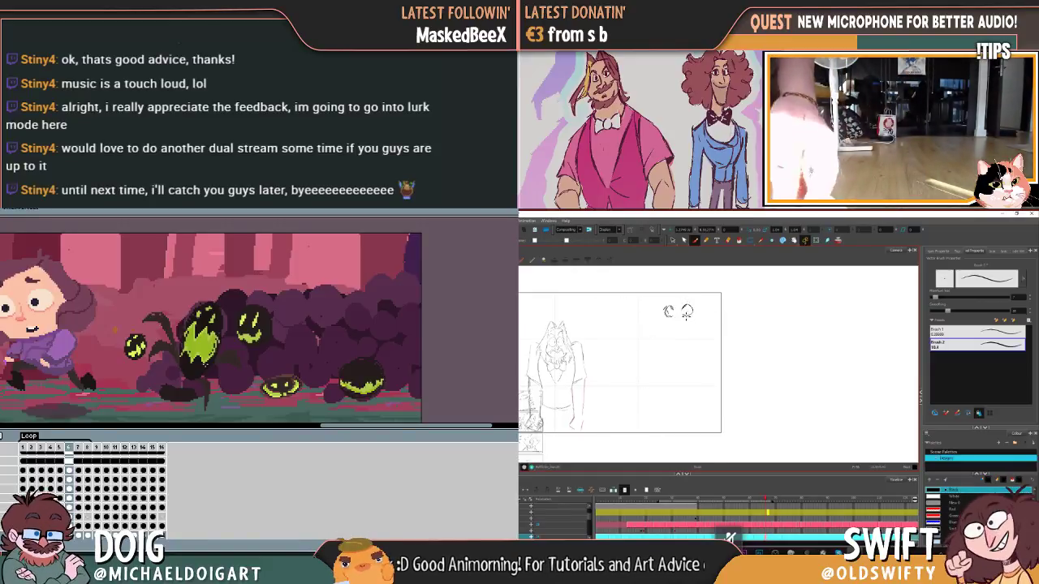
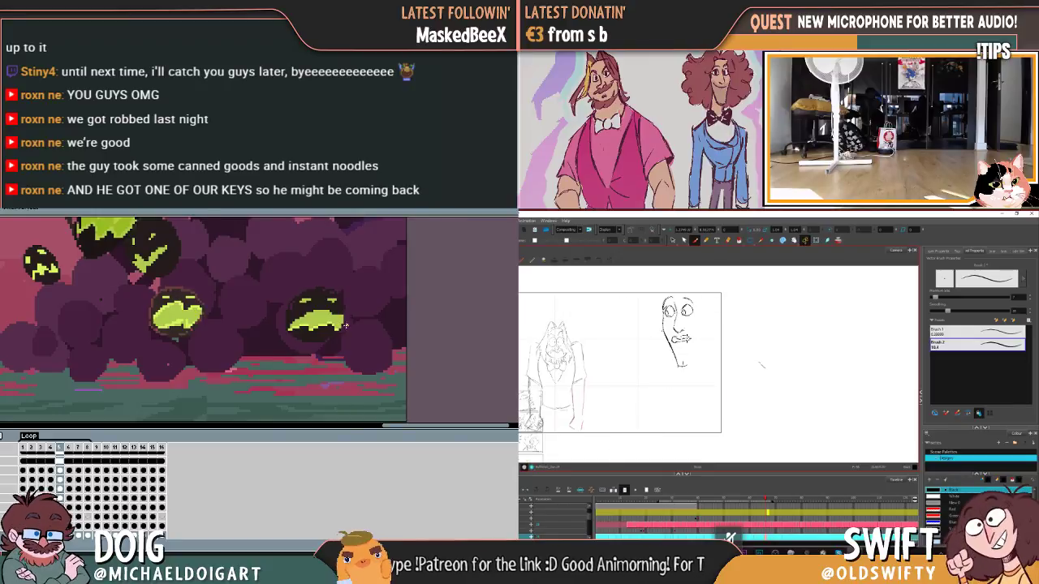
Step: Select and delete the stray mark outside the frame, beside the new face sketch
{"action": "key", "text": "alt+s"}
{"action": "left_click_drag", "start_coordinate": [773, 375], "coordinate": [747, 357]}
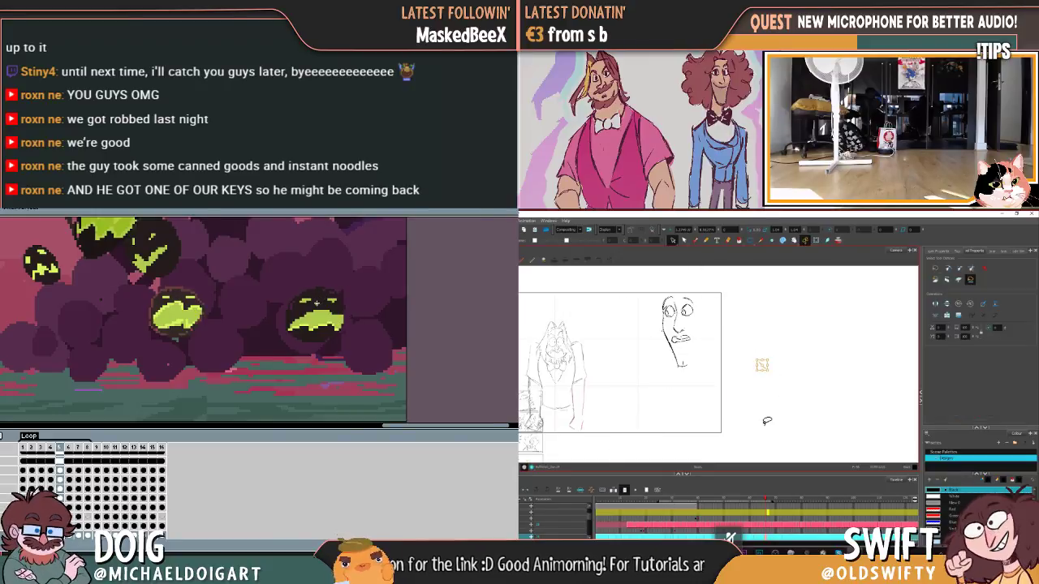
{"action": "key", "text": "Delete"}
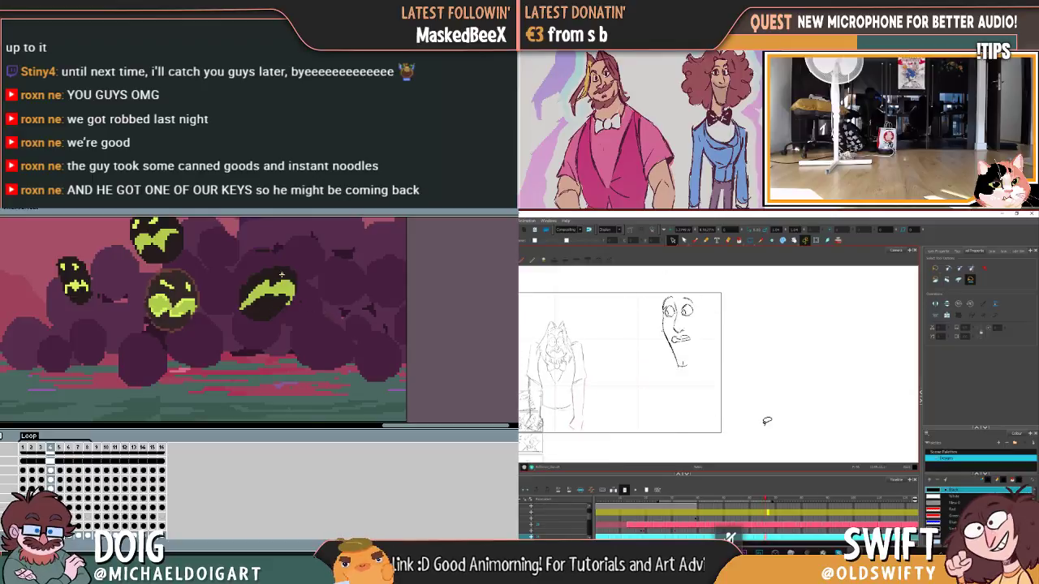
Step: Outline the skull and the far side of the jaw around the new face, flipping against the previous drawing
{"action": "key", "text": "alt+b"}
{"action": "mouse_move", "coordinate": [672, 297]}
{"action": "left_mouse_down"}
{"action": "mouse_move", "coordinate": [679, 362]}
{"action": "mouse_move", "coordinate": [697, 324]}
{"action": "left_mouse_up"}
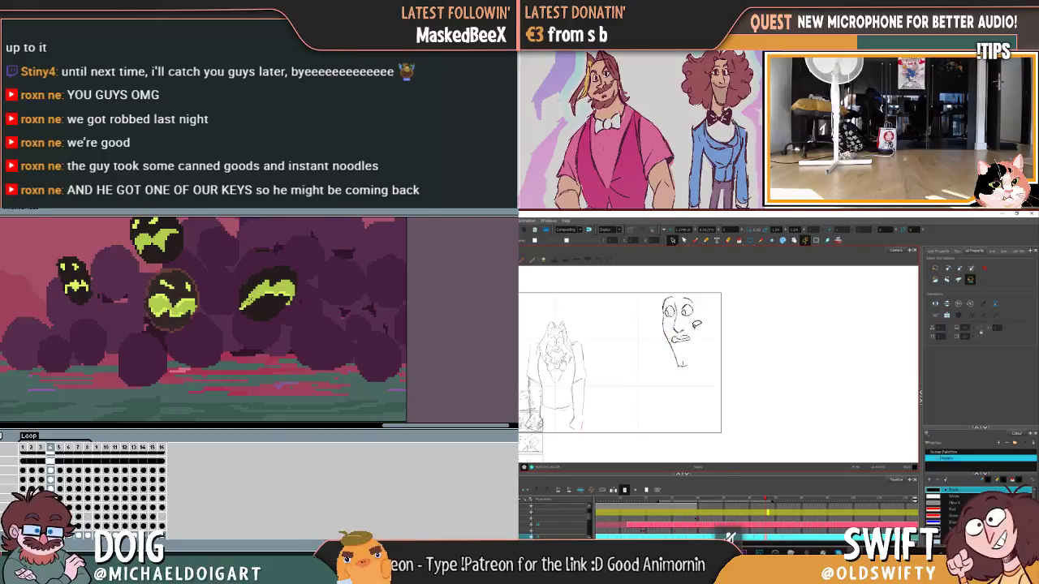
{"action": "left_click", "coordinate": [695, 241]}
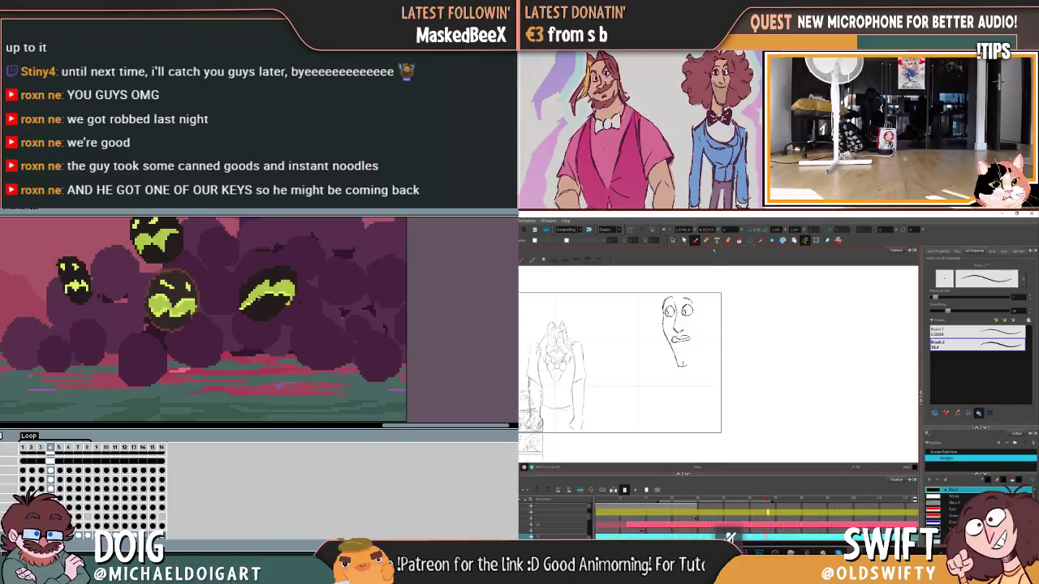
{"action": "key", "text": "f"}
{"action": "key", "text": "g"}
{"action": "key", "text": "f"}
{"action": "key", "text": "g"}
{"action": "key", "text": "f"}
{"action": "key", "text": "g"}
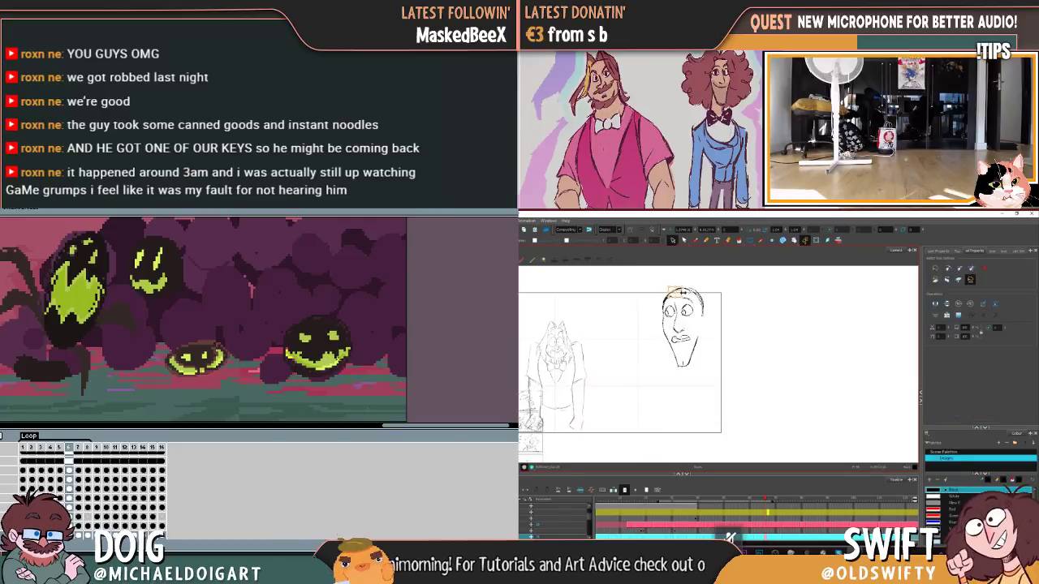
Step: Adjust the forehead strokes on the new face and sketch the first hair stroke above the skull
{"action": "mouse_move", "coordinate": [674, 290]}
{"action": "left_mouse_down"}
{"action": "mouse_move", "coordinate": [690, 288]}
{"action": "mouse_move", "coordinate": [706, 307]}
{"action": "mouse_move", "coordinate": [688, 281]}
{"action": "mouse_move", "coordinate": [703, 294]}
{"action": "left_mouse_up"}
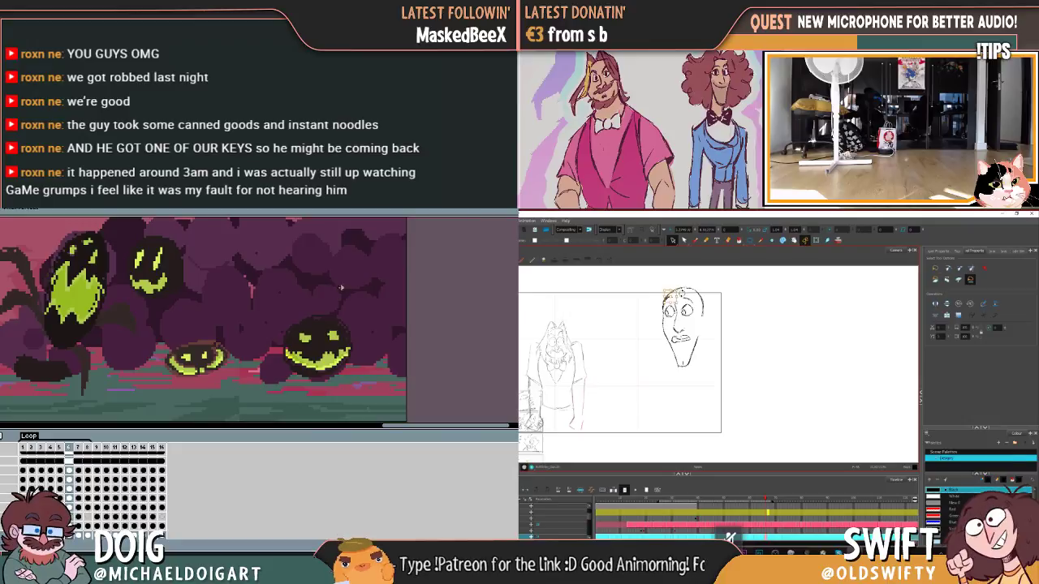
{"action": "mouse_move", "coordinate": [679, 286]}
{"action": "left_mouse_down"}
{"action": "mouse_move", "coordinate": [700, 285]}
{"action": "mouse_move", "coordinate": [704, 315]}
{"action": "left_mouse_up"}
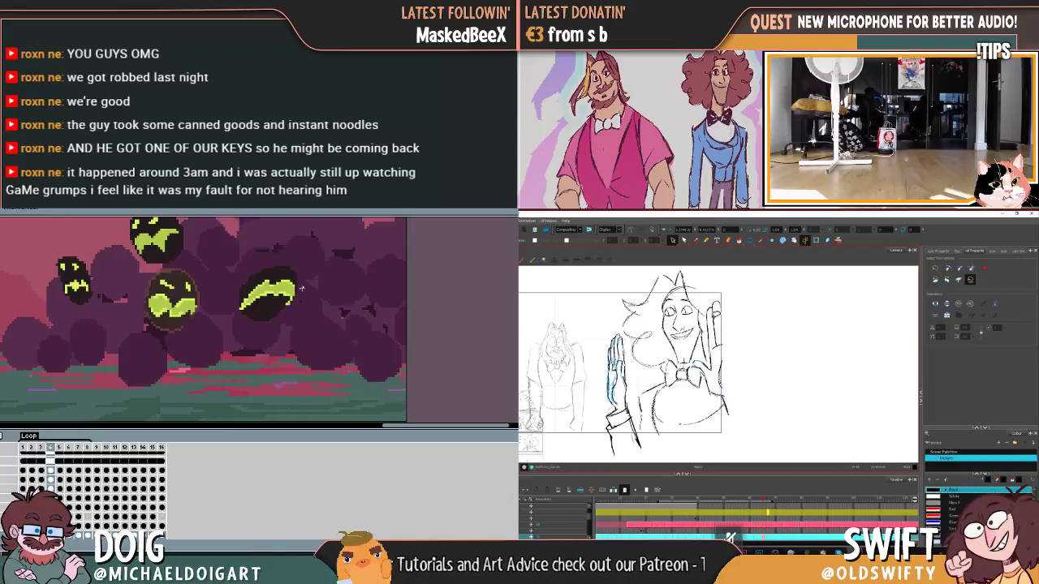
{"action": "left_click", "coordinate": [694, 240]}
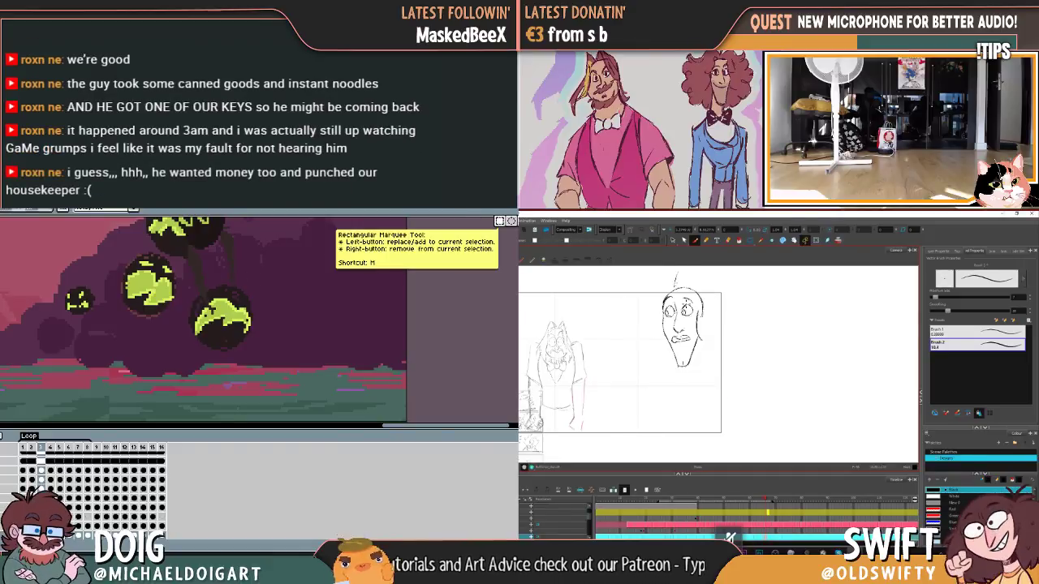
{"action": "key", "text": "alt+s"}
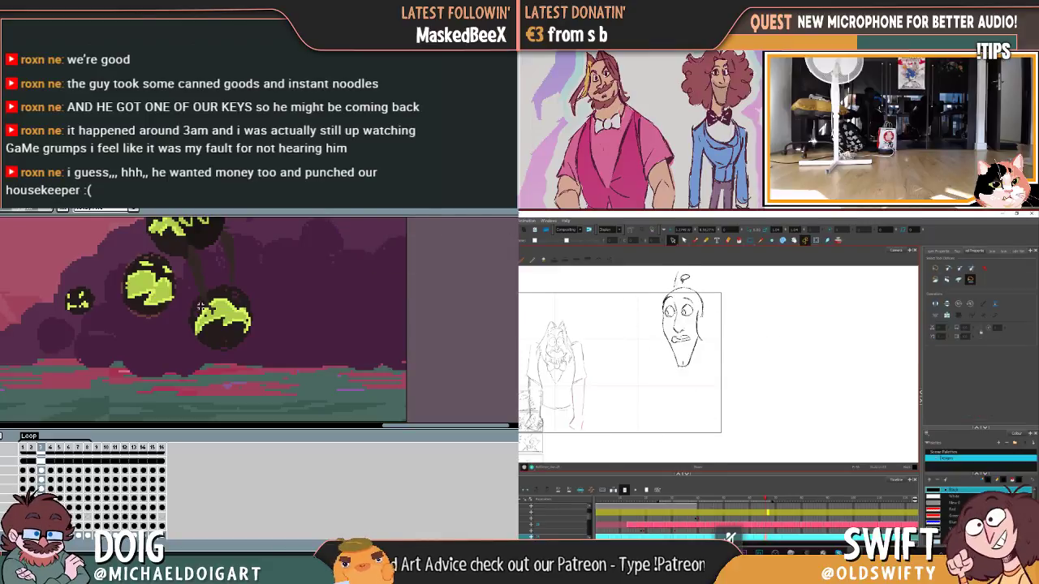
Step: Select the lowest ball monster on frame 3 of the pixel animation and shift it slightly down and to the right
{"action": "left_click_drag", "start_coordinate": [188, 280], "coordinate": [266, 343]}
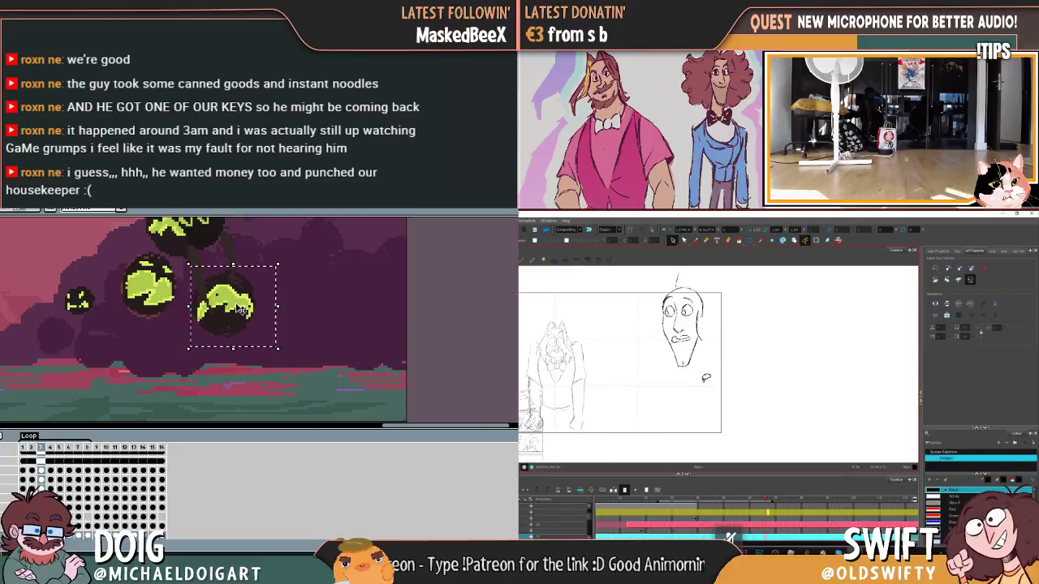
{"action": "key", "text": "alt+b"}
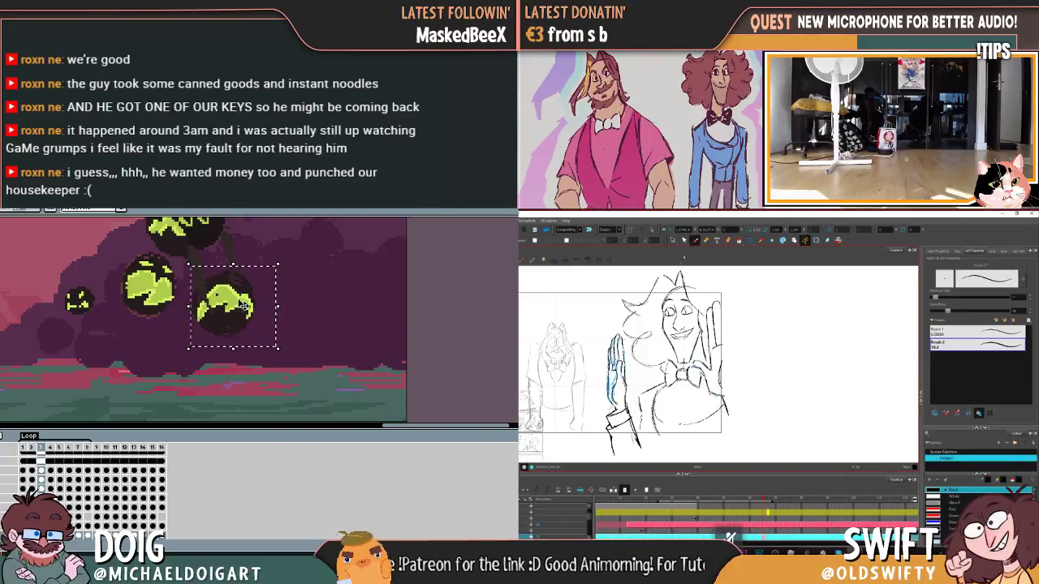
{"action": "left_click_drag", "start_coordinate": [248, 321], "coordinate": [256, 319]}
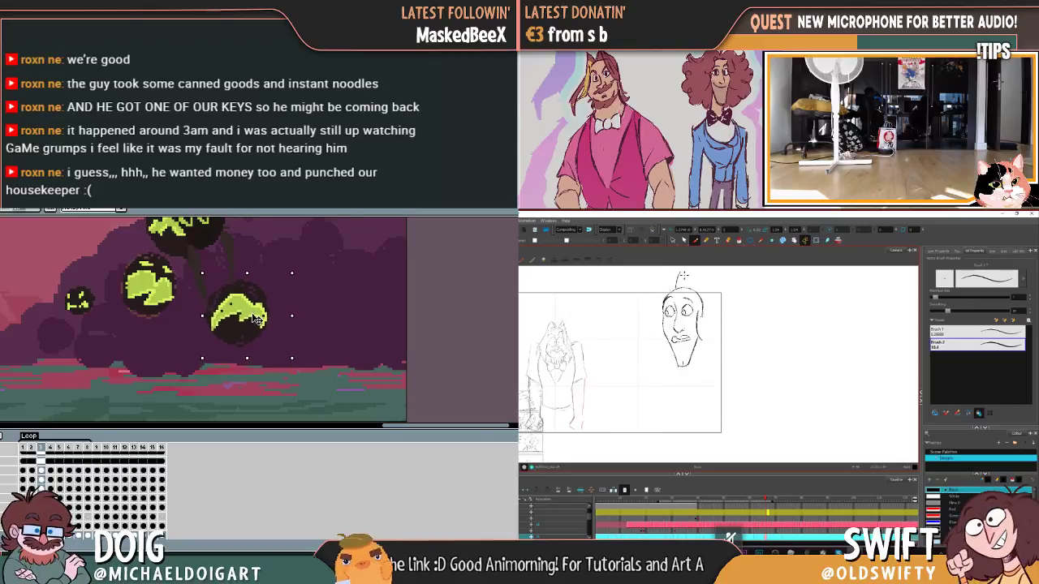
{"action": "left_click", "coordinate": [207, 324]}
Step: Step through the pixel animation to frame 9, clear the selection at the ground's far edge, and pick the Pencil tool
{"action": "key", "text": "Left"}
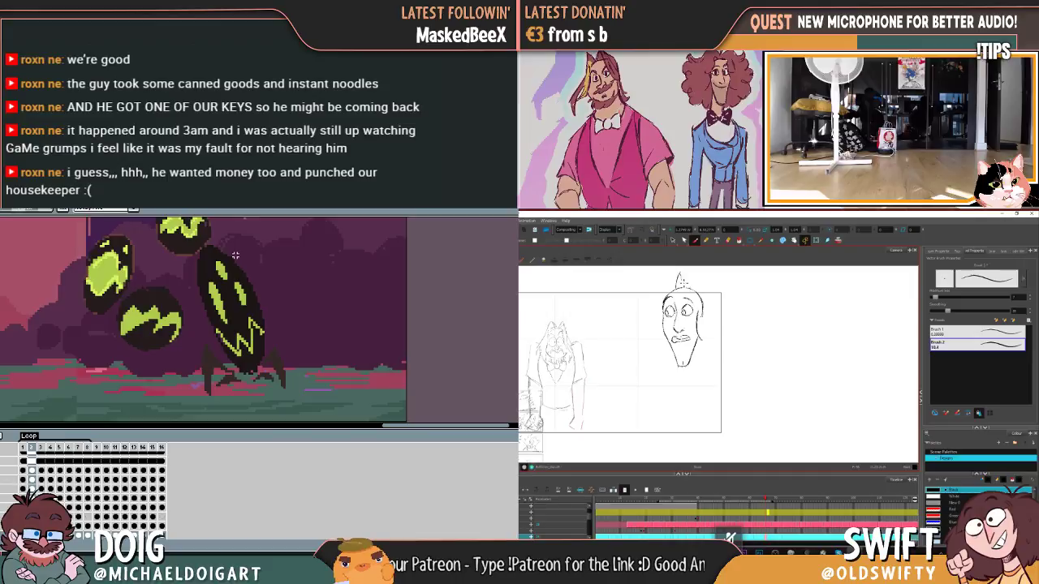
{"action": "key", "text": "Left"}
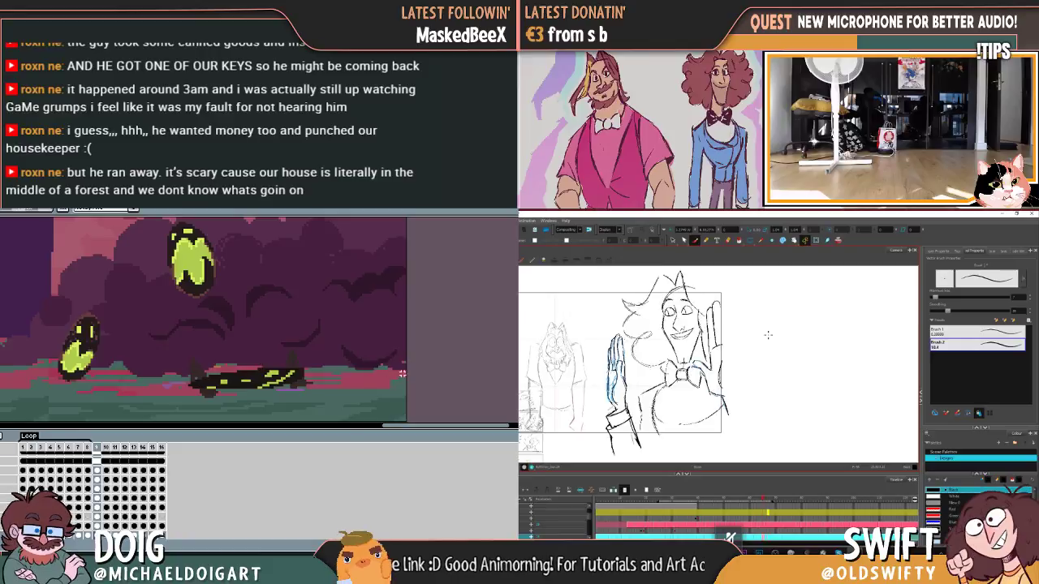
{"action": "mouse_move", "coordinate": [369, 373]}
{"action": "left_mouse_down"}
{"action": "mouse_move", "coordinate": [406, 391]}
{"action": "mouse_move", "coordinate": [407, 370]}
{"action": "mouse_move", "coordinate": [419, 373]}
{"action": "left_mouse_up"}
{"action": "key", "text": "ctrl+d"}
{"action": "key", "text": "b"}
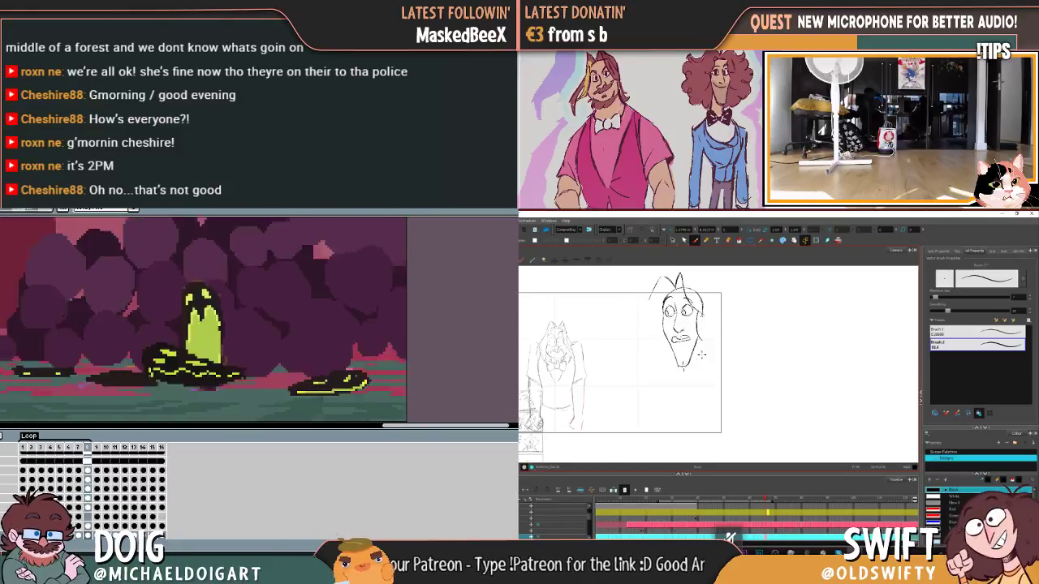
Step: Bring the raised hands, bow tie and torso strokes from the neighbouring pose into the drawing with the new face and deselect them
{"action": "left_click", "coordinate": [672, 240]}
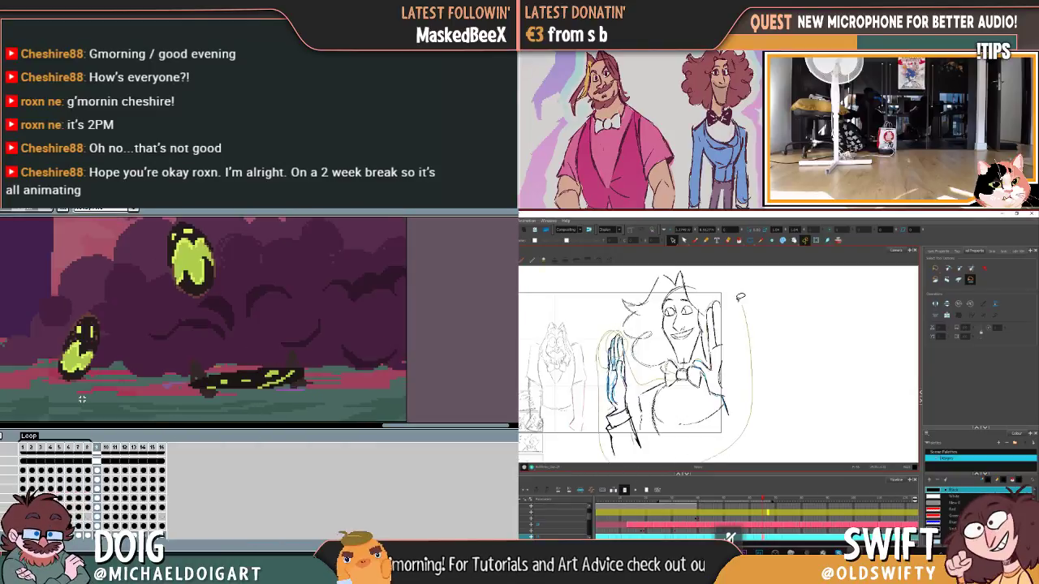
{"action": "left_click", "coordinate": [703, 378]}
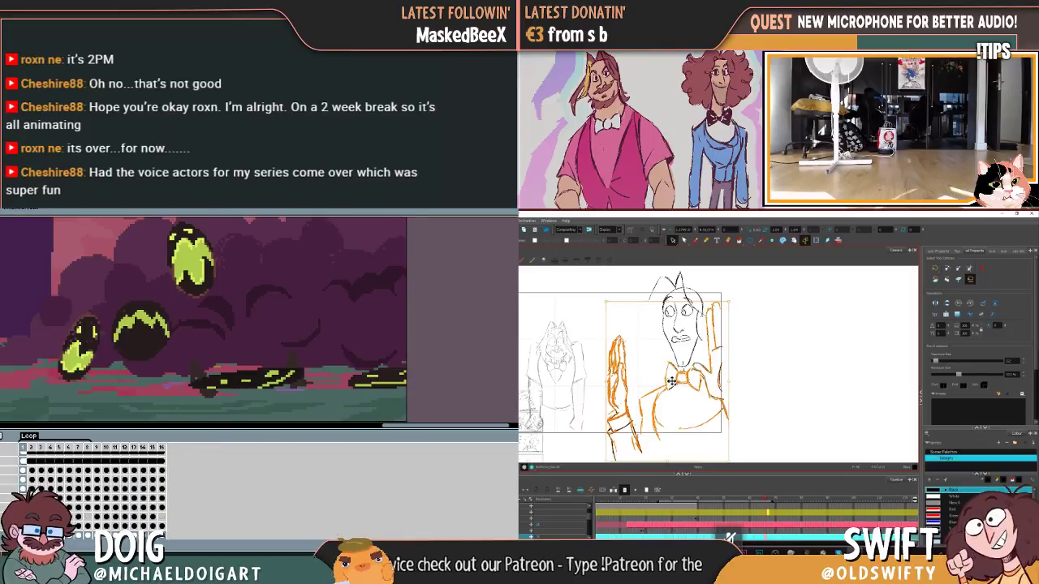
{"action": "key", "text": "Escape"}
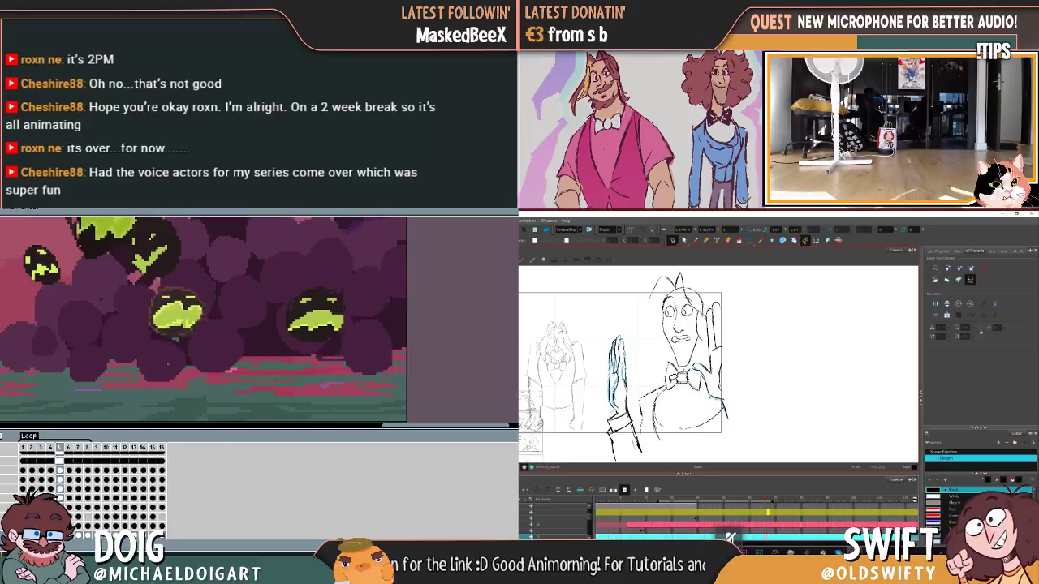
{"action": "left_click", "coordinate": [625, 372]}
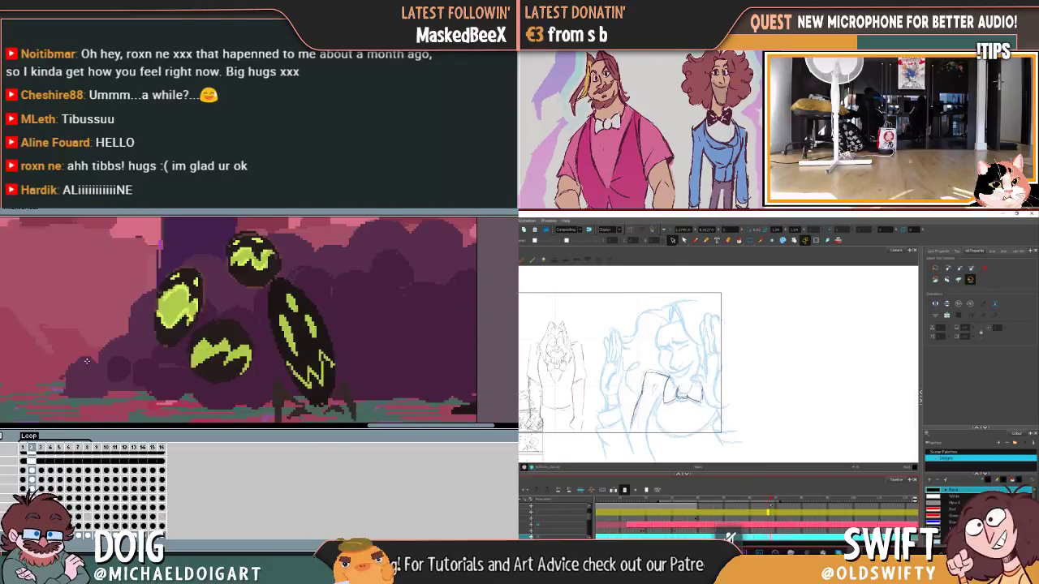
Step: Sketch the closed eyes and brow of the smiling face over the blue rough, flipping against the previous drawing
{"action": "left_click_drag", "start_coordinate": [160, 364], "coordinate": [159, 342]}
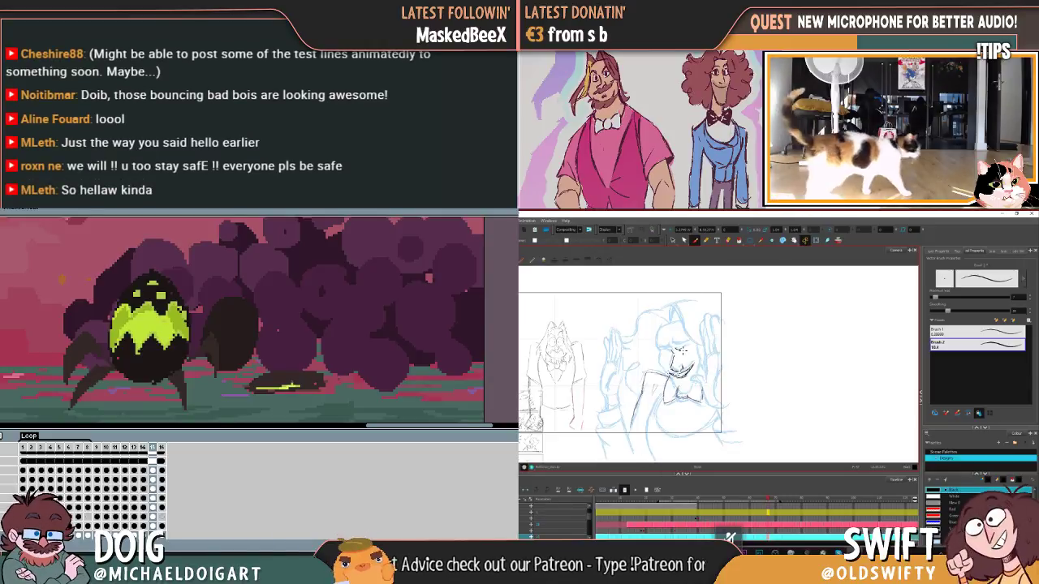
{"action": "key", "text": "comma"}
{"action": "key", "text": "period"}
{"action": "left_click_drag", "start_coordinate": [677, 350], "coordinate": [687, 348]}
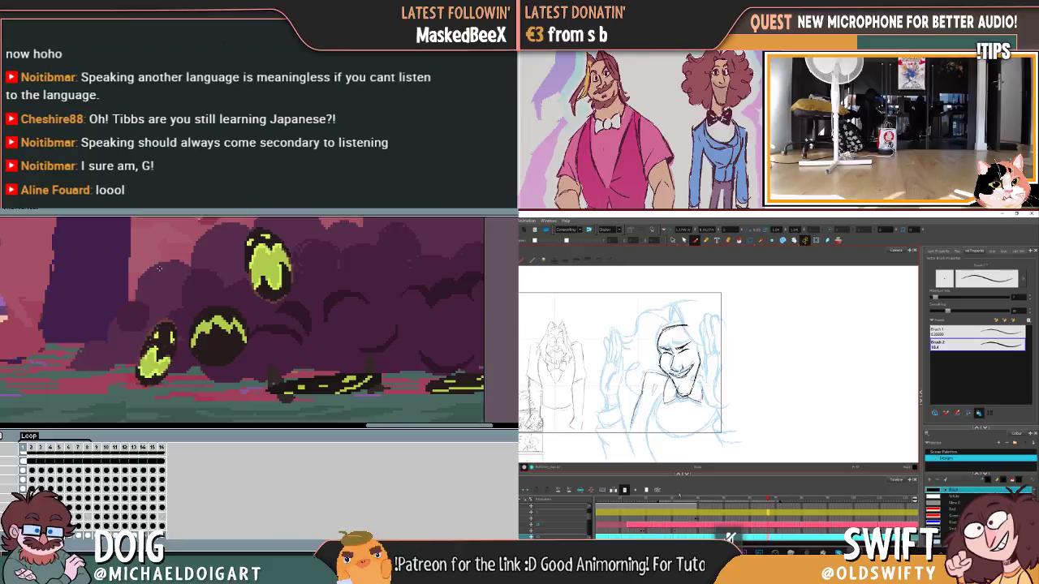
Step: Add hair strokes around the smiling head and shift the lower middle ball monster on frame 2 of the pixel animation to the right
{"action": "left_click", "coordinate": [673, 240]}
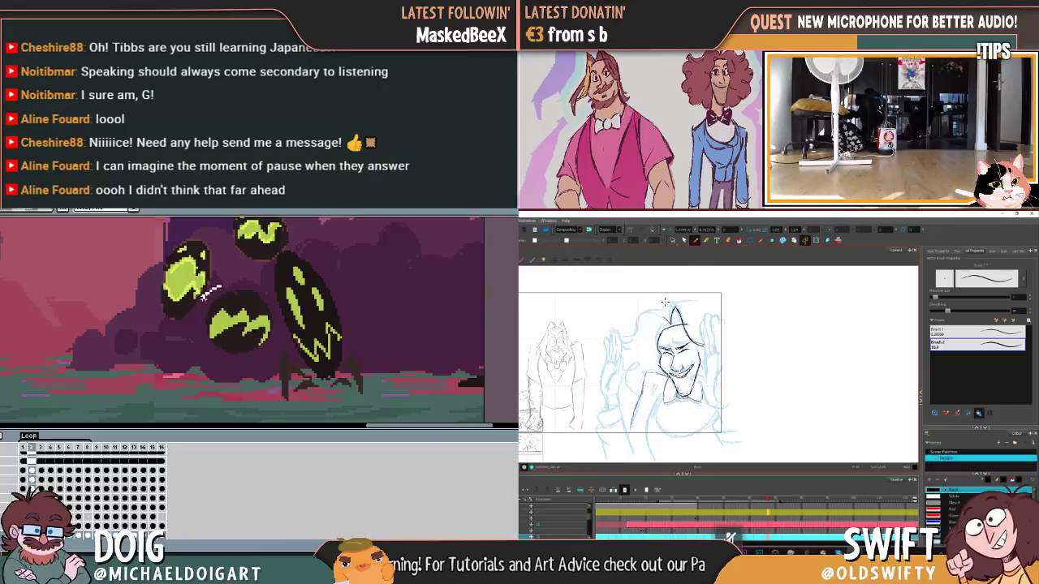
{"action": "left_click_drag", "start_coordinate": [619, 316], "coordinate": [631, 329]}
{"action": "mouse_move", "coordinate": [237, 321]}
{"action": "left_mouse_down"}
{"action": "mouse_move", "coordinate": [286, 354]}
{"action": "mouse_move", "coordinate": [319, 294]}
{"action": "mouse_move", "coordinate": [258, 325]}
{"action": "left_mouse_up"}
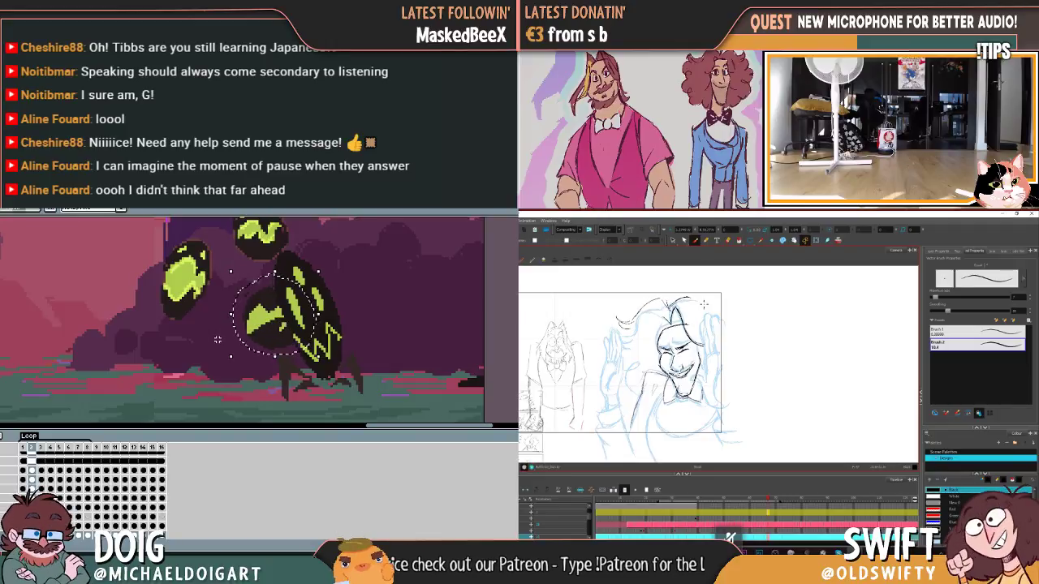
{"action": "key", "text": "ctrl+Tab"}
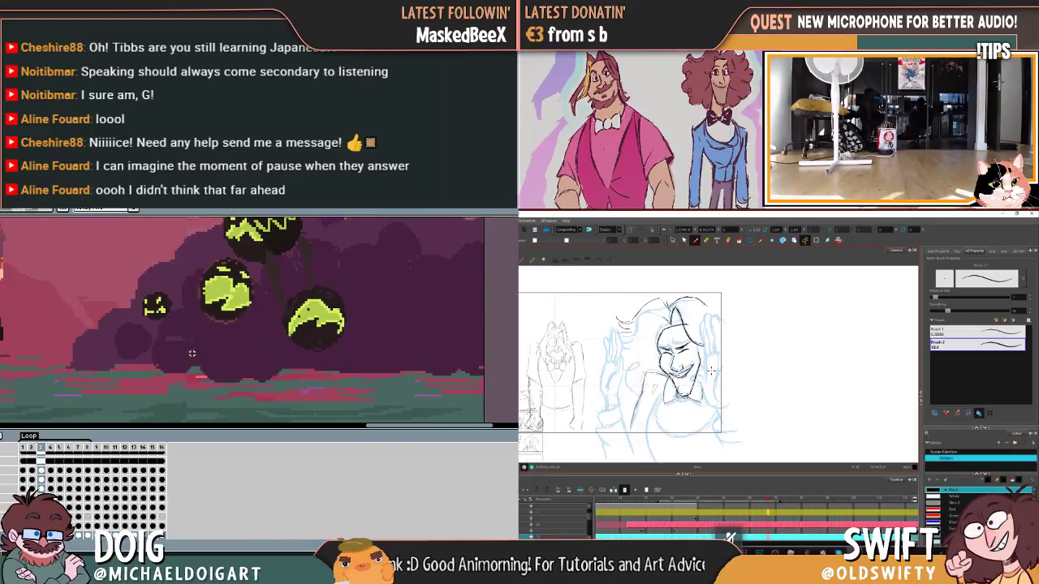
Step: Redraw the shoulder and sleeve of the near arm on the smiling pose with repeated downward strokes
{"action": "mouse_move", "coordinate": [663, 373]}
{"action": "left_mouse_down"}
{"action": "mouse_move", "coordinate": [649, 368]}
{"action": "mouse_move", "coordinate": [633, 426]}
{"action": "left_mouse_up"}
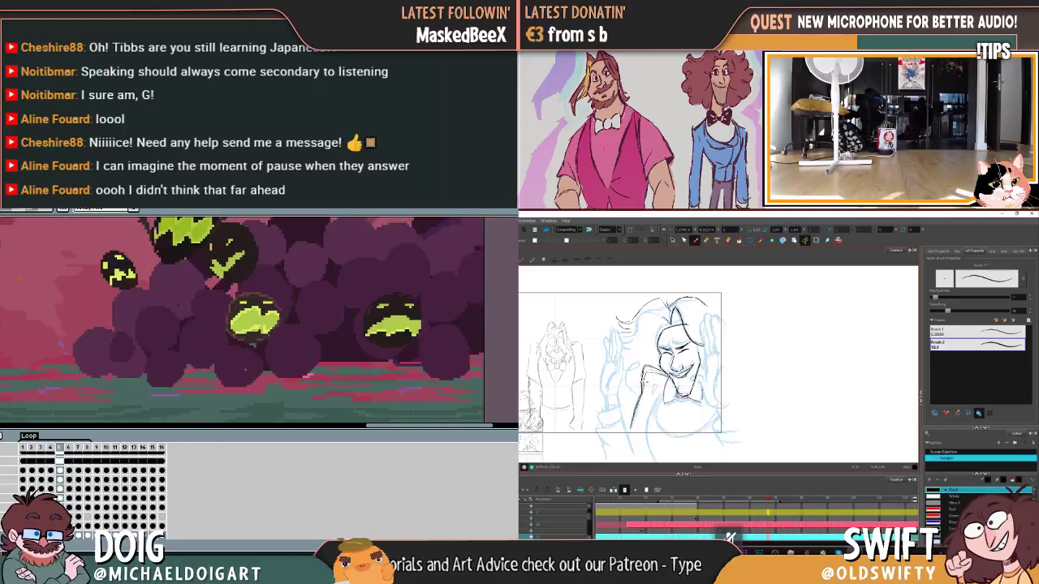
{"action": "left_click_drag", "start_coordinate": [646, 388], "coordinate": [629, 430]}
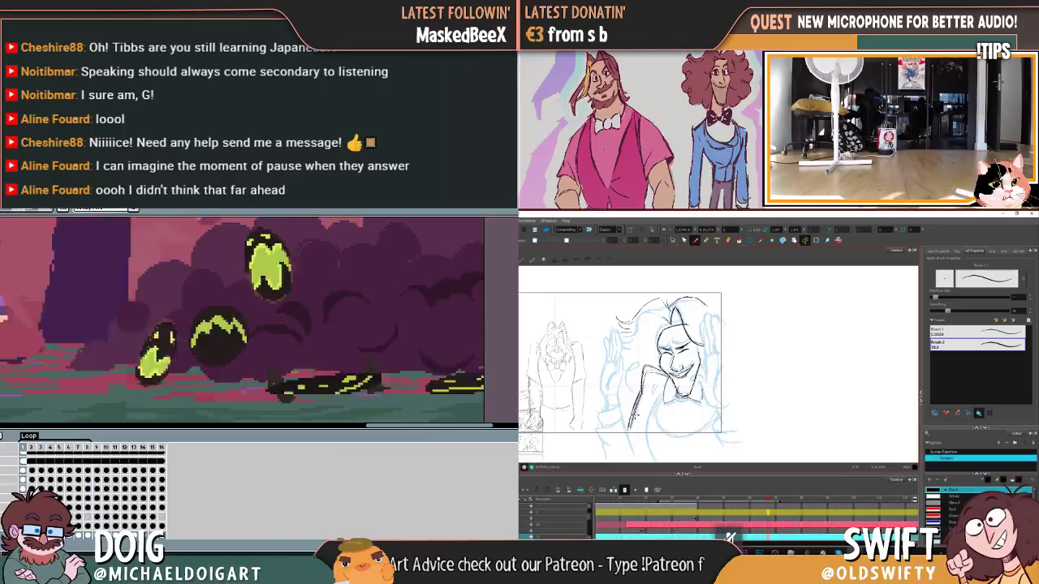
{"action": "left_click_drag", "start_coordinate": [643, 381], "coordinate": [631, 429]}
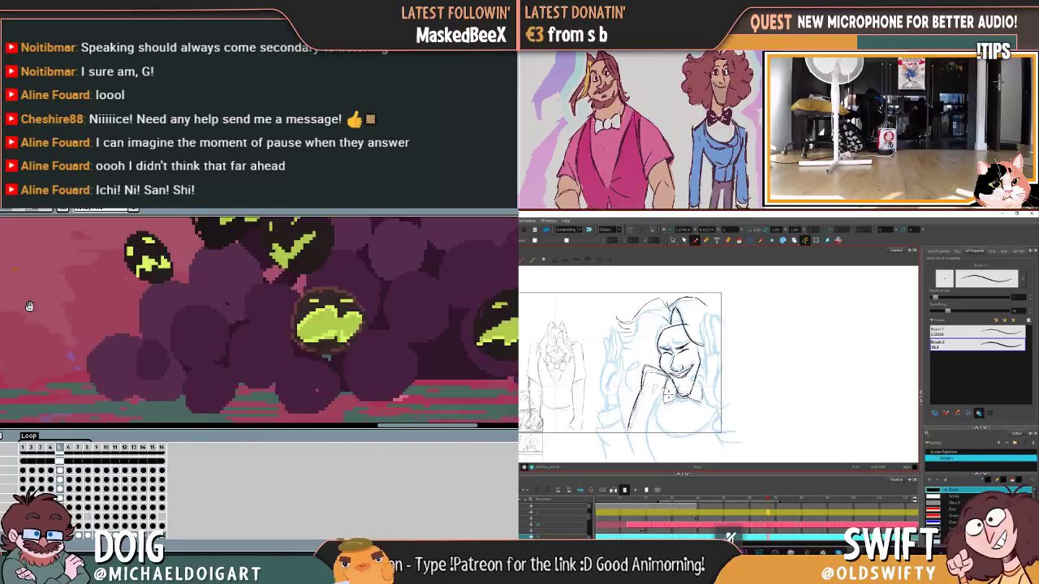
{"action": "scroll", "coordinate": [189, 301], "scroll_direction": "down", "scroll_amount": 3}
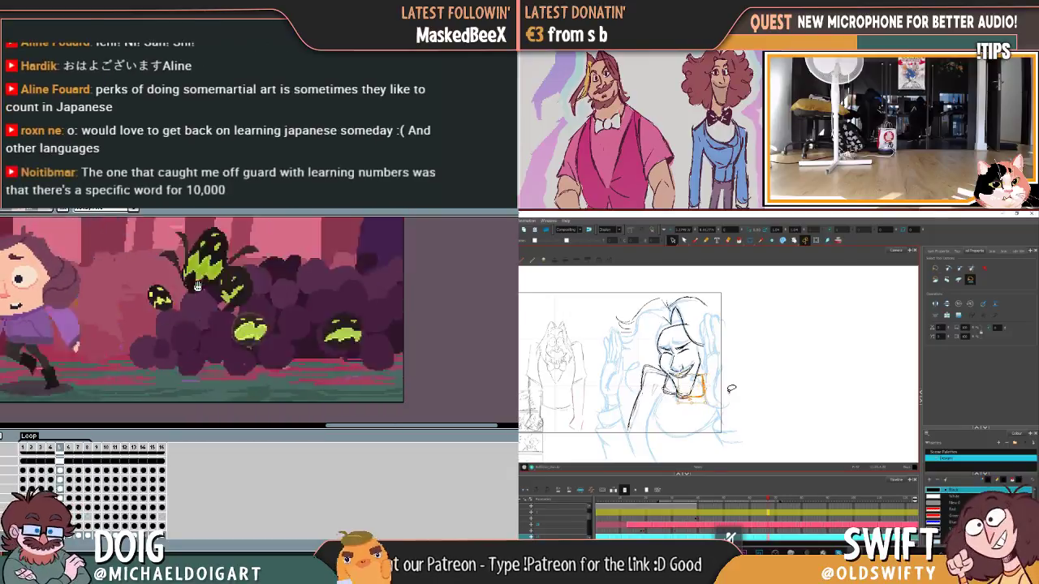
Step: Try to reposition the far half of the collar on the smiling pose and undo the attempt
{"action": "mouse_move", "coordinate": [690, 399]}
{"action": "left_mouse_down"}
{"action": "mouse_move", "coordinate": [707, 382]}
{"action": "mouse_move", "coordinate": [714, 392]}
{"action": "left_mouse_up"}
{"action": "key", "text": "ctrl+z"}
{"action": "key", "text": "ctrl+z"}
{"action": "key", "text": "ctrl+z"}
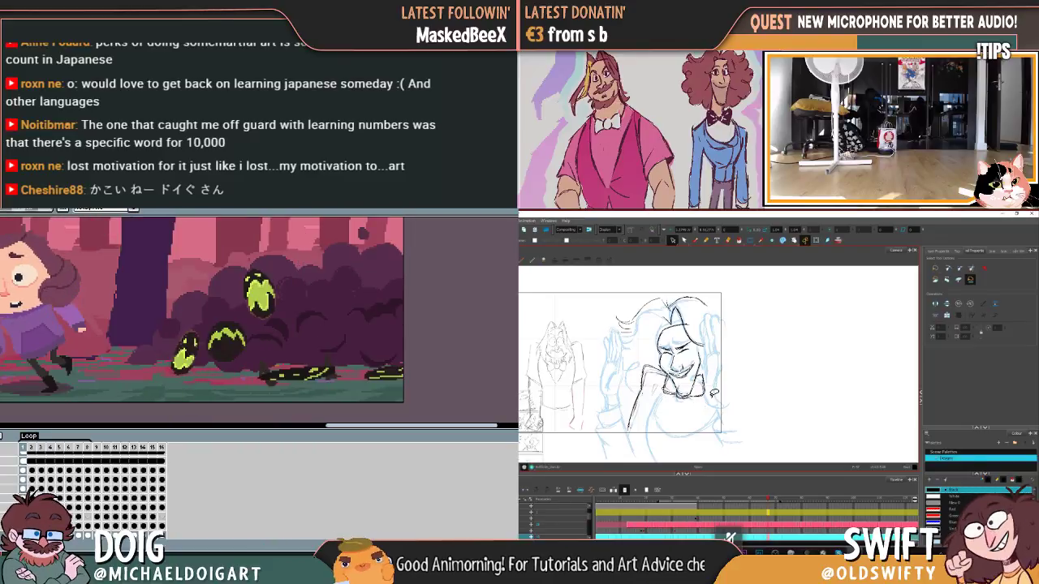
Step: Pick the Brush tool and flip repeatedly between the smiling pose and the previous drawing to compare their torsos and raised hands
{"action": "key", "text": "period"}
{"action": "key", "text": "comma"}
{"action": "key", "text": "period"}
{"action": "key", "text": "comma"}
{"action": "left_click", "coordinate": [695, 240]}
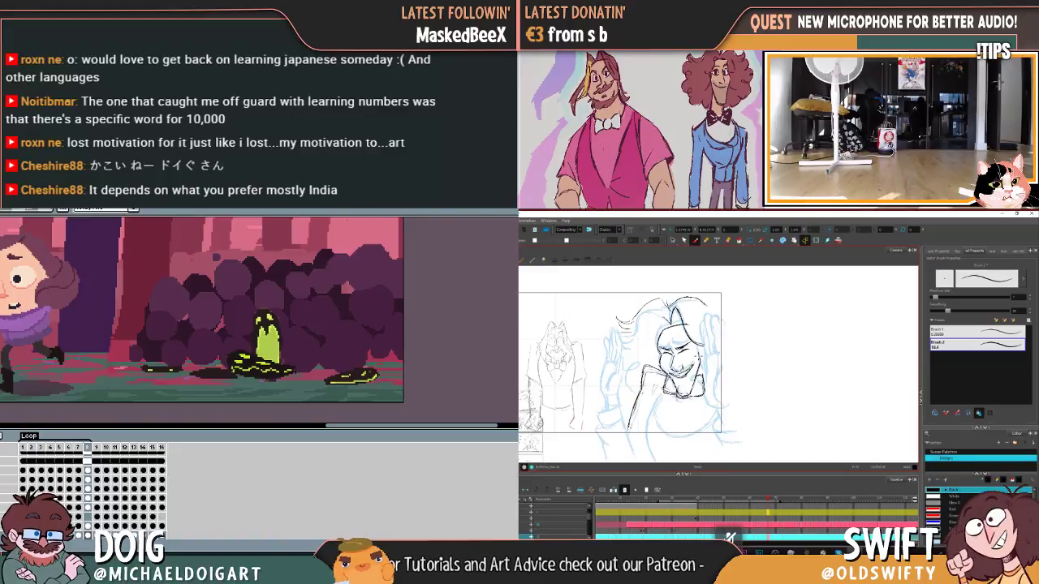
{"action": "key", "text": "period"}
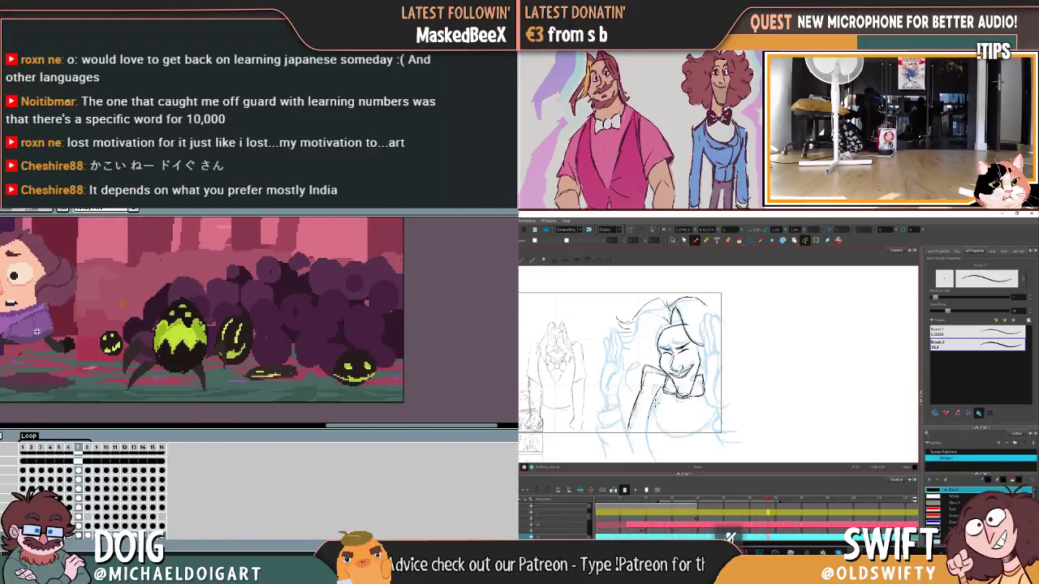
{"action": "key", "text": "period"}
{"action": "key", "text": "period"}
{"action": "key", "text": "comma"}
{"action": "key", "text": "comma"}
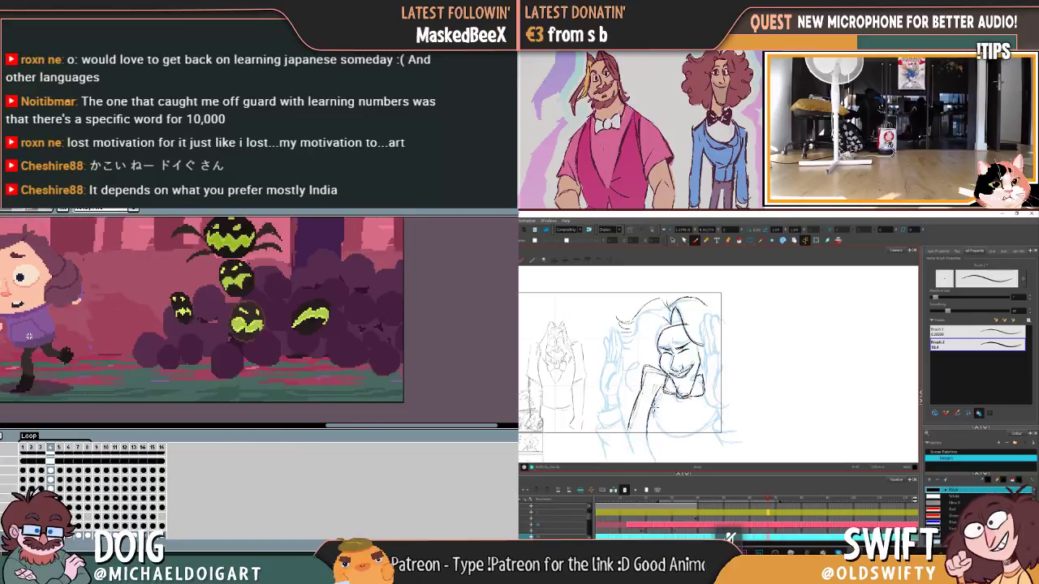
{"action": "key", "text": "period"}
{"action": "key", "text": "comma"}
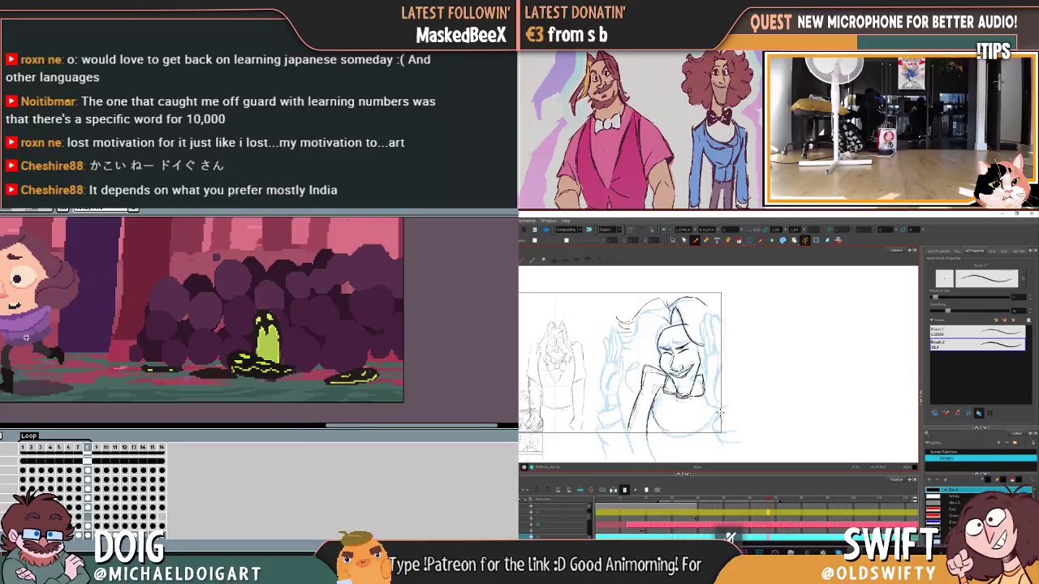
{"action": "key", "text": "period"}
{"action": "key", "text": "comma"}
{"action": "key", "text": "comma"}
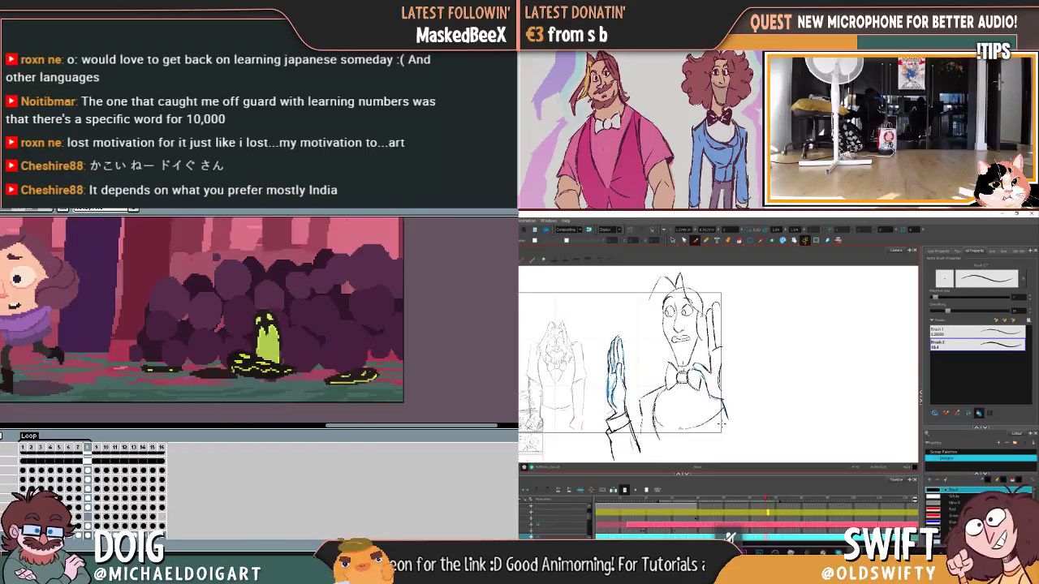
{"action": "key", "text": "period"}
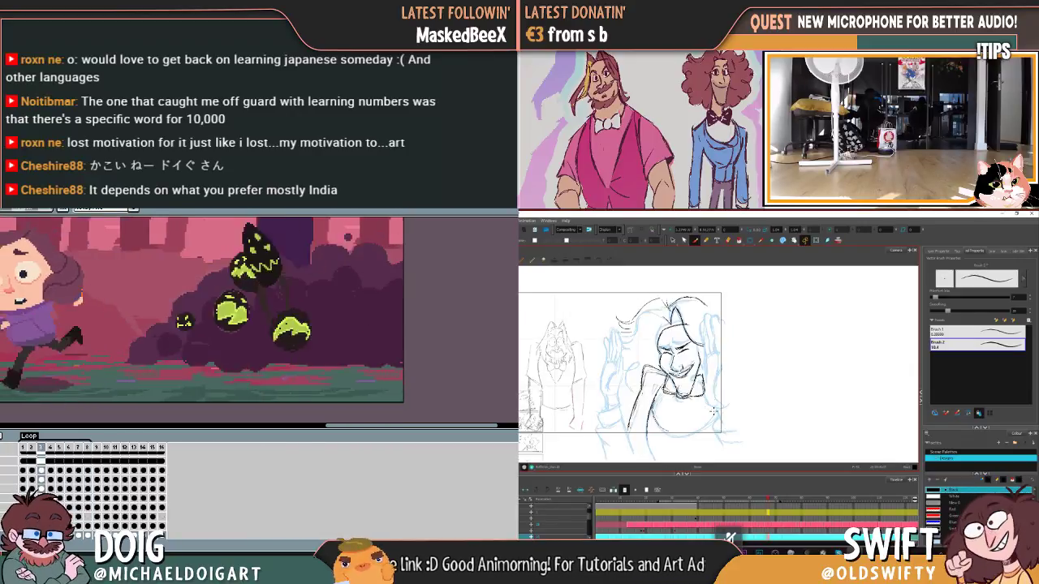
{"action": "key", "text": "comma"}
{"action": "key", "text": "period"}
{"action": "key", "text": "comma"}
{"action": "key", "text": "period"}
{"action": "key", "text": "comma"}
{"action": "key", "text": "period"}
{"action": "key", "text": "comma"}
{"action": "key", "text": "period"}
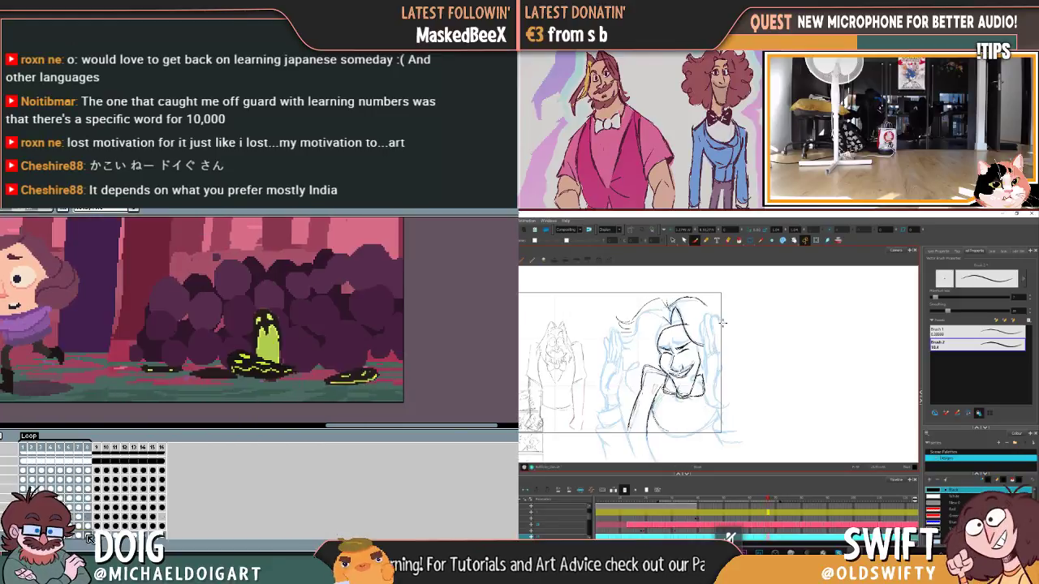
{"action": "key", "text": "comma"}
{"action": "key", "text": "period"}
{"action": "key", "text": "comma"}
{"action": "key", "text": "period"}
{"action": "key", "text": "comma"}
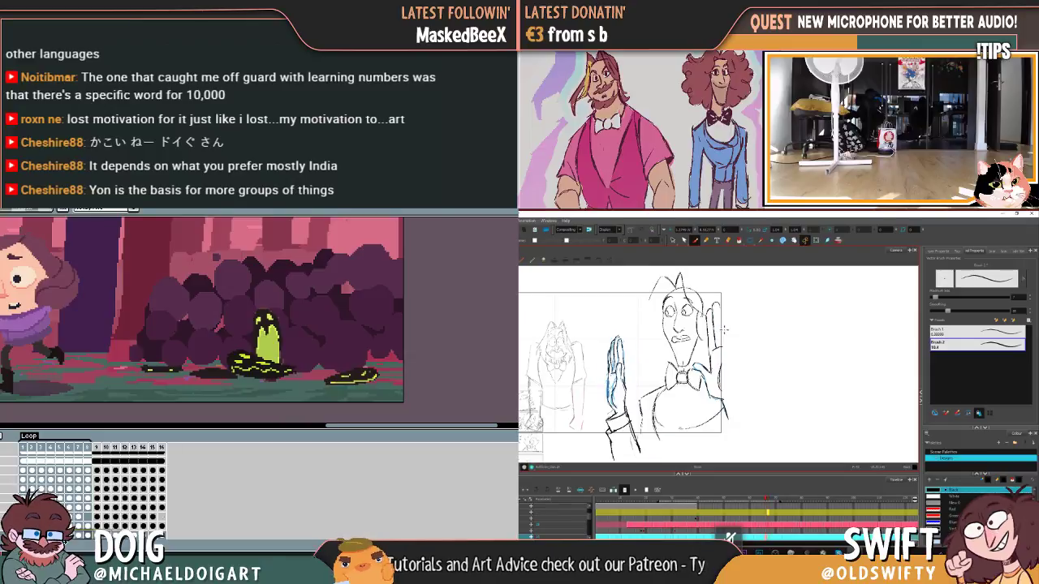
{"action": "key", "text": "period"}
{"action": "key", "text": "comma"}
{"action": "key", "text": "period"}
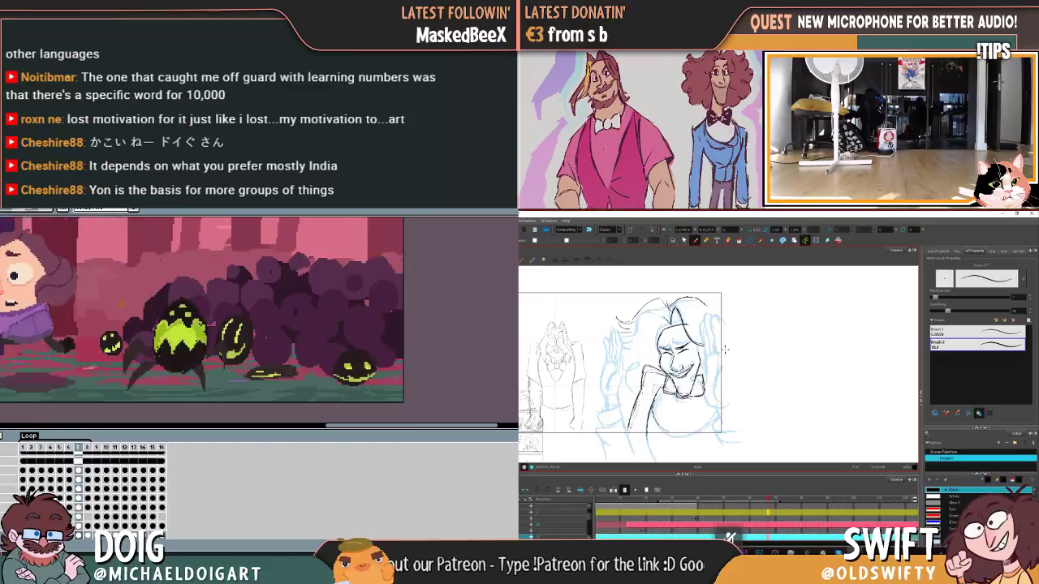
Step: Sketch the side of the torso and the far shoulder line on the smiling pose, flipping against the previous drawing
{"action": "key", "text": "comma"}
{"action": "key", "text": "period"}
{"action": "key", "text": "comma"}
{"action": "key", "text": "period"}
{"action": "key", "text": "comma"}
{"action": "key", "text": "period"}
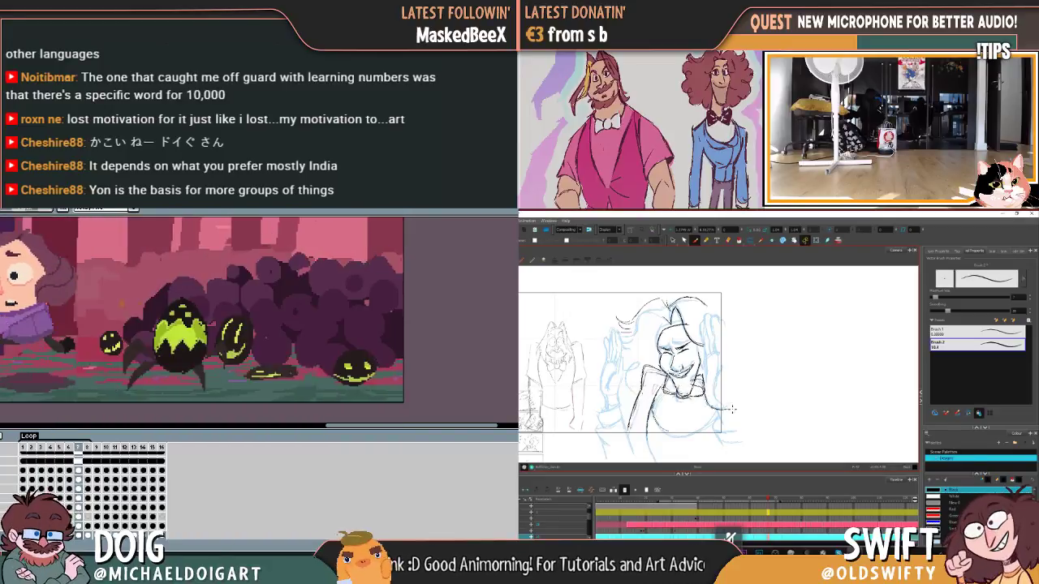
{"action": "key", "text": "comma"}
{"action": "key", "text": "period"}
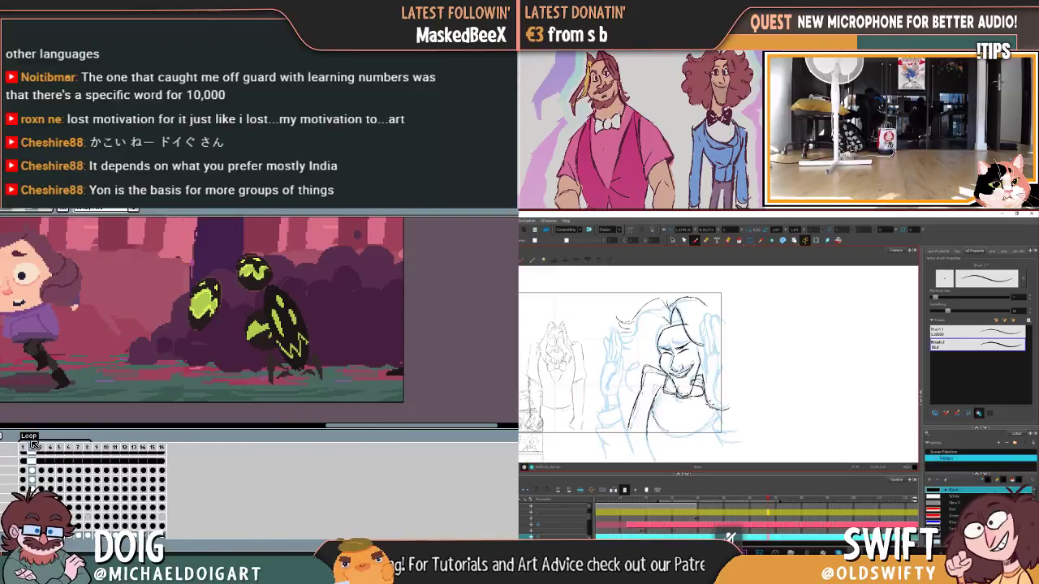
Step: Rough in the raised hands and sleeve cuffs on the smiling pose, flipping between drawings, and save the work
{"action": "key", "text": "period"}
{"action": "key", "text": "comma"}
{"action": "key", "text": "period"}
{"action": "key", "text": "comma"}
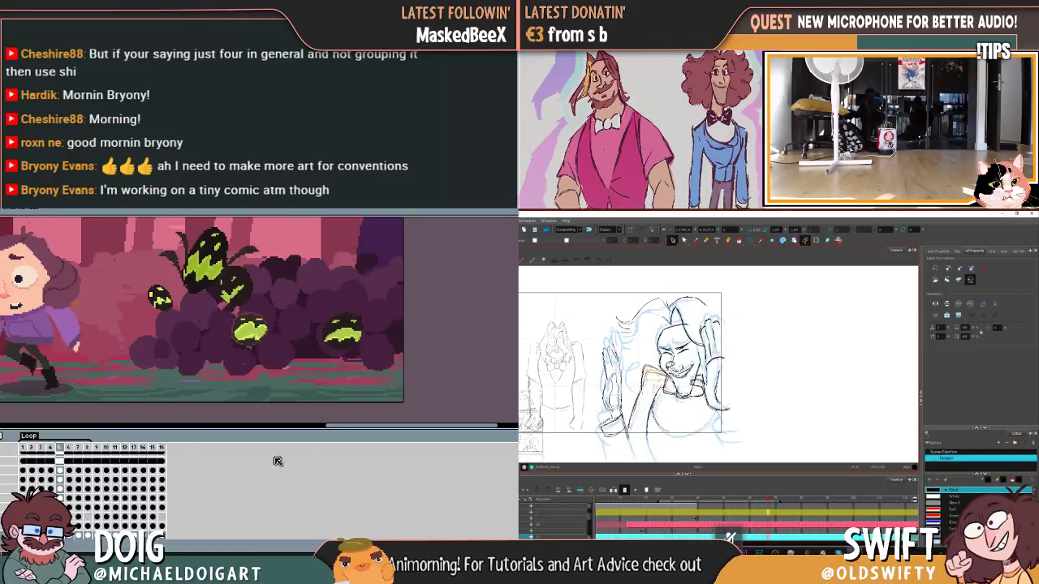
{"action": "key", "text": "ctrl+s"}
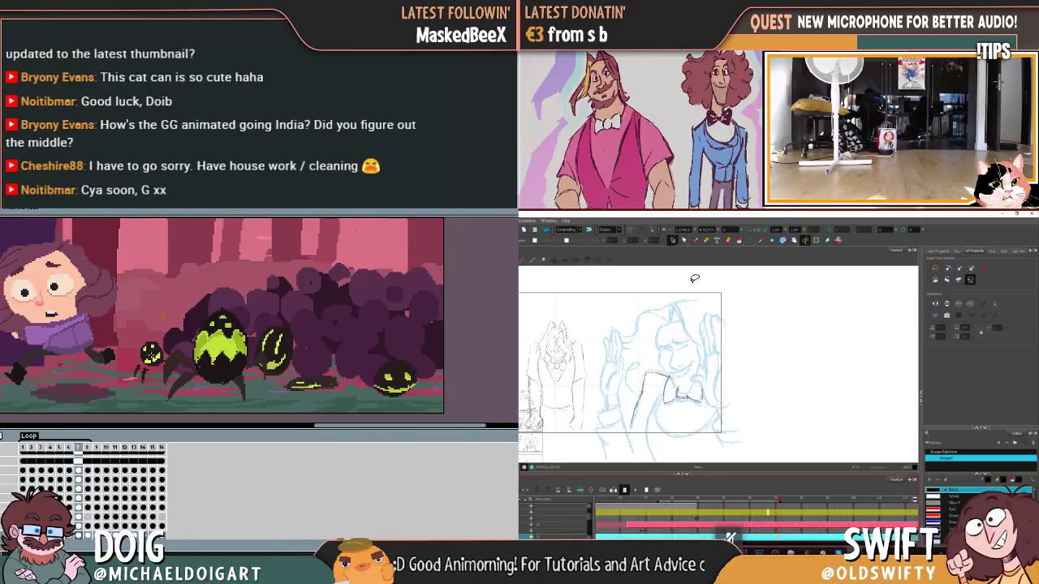
Step: Try to delete the two raised hands with their sleeves from the following blue rough, selecting one hand at a time
{"action": "left_click_drag", "start_coordinate": [734, 390], "coordinate": [704, 393]}
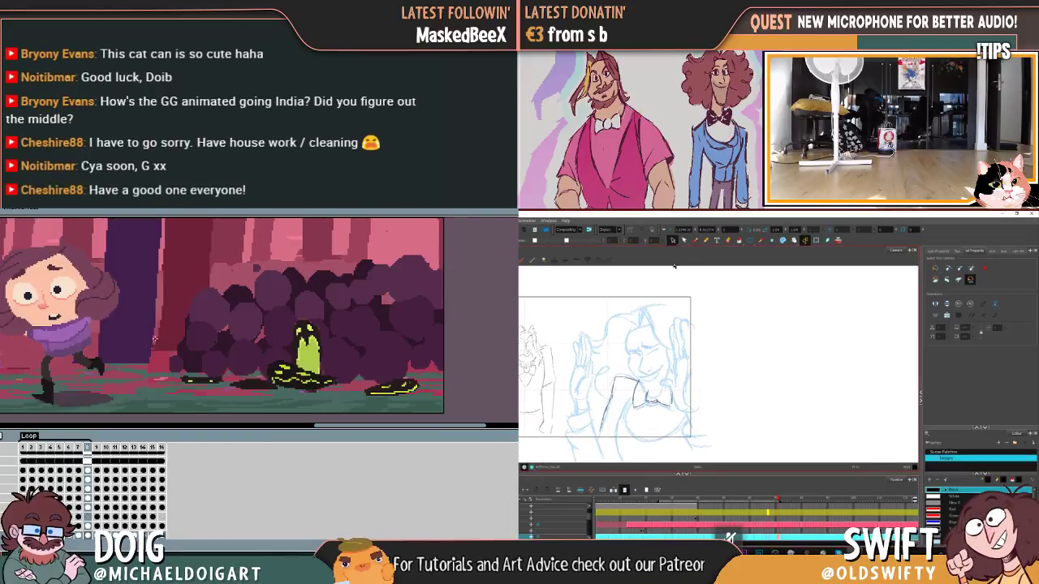
{"action": "mouse_move", "coordinate": [672, 319]}
{"action": "left_mouse_down"}
{"action": "mouse_move", "coordinate": [678, 378]}
{"action": "mouse_move", "coordinate": [665, 384]}
{"action": "mouse_move", "coordinate": [690, 415]}
{"action": "mouse_move", "coordinate": [700, 395]}
{"action": "mouse_move", "coordinate": [691, 447]}
{"action": "mouse_move", "coordinate": [730, 445]}
{"action": "left_mouse_up"}
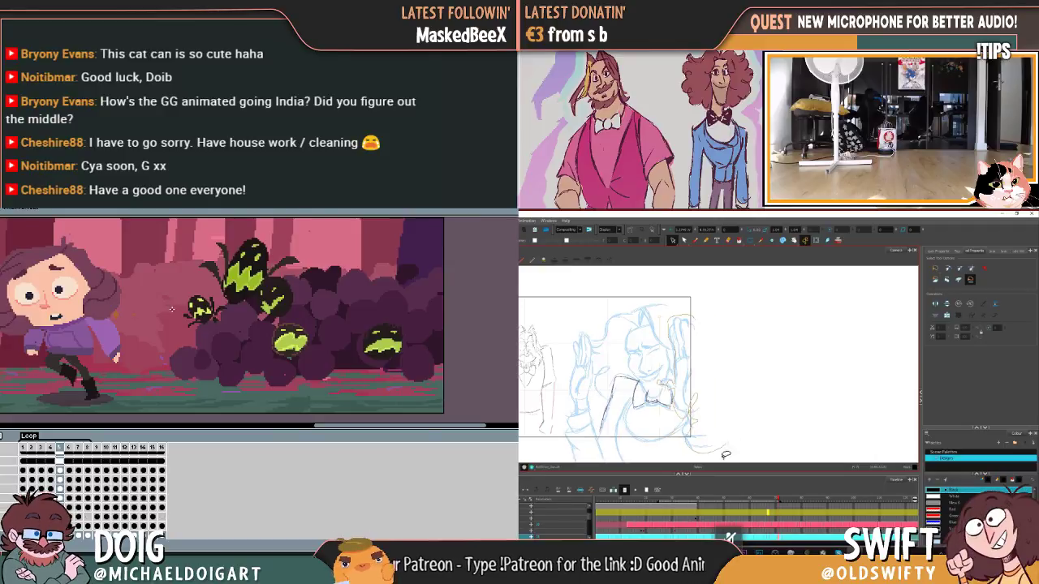
{"action": "key", "text": "ctrl+a"}
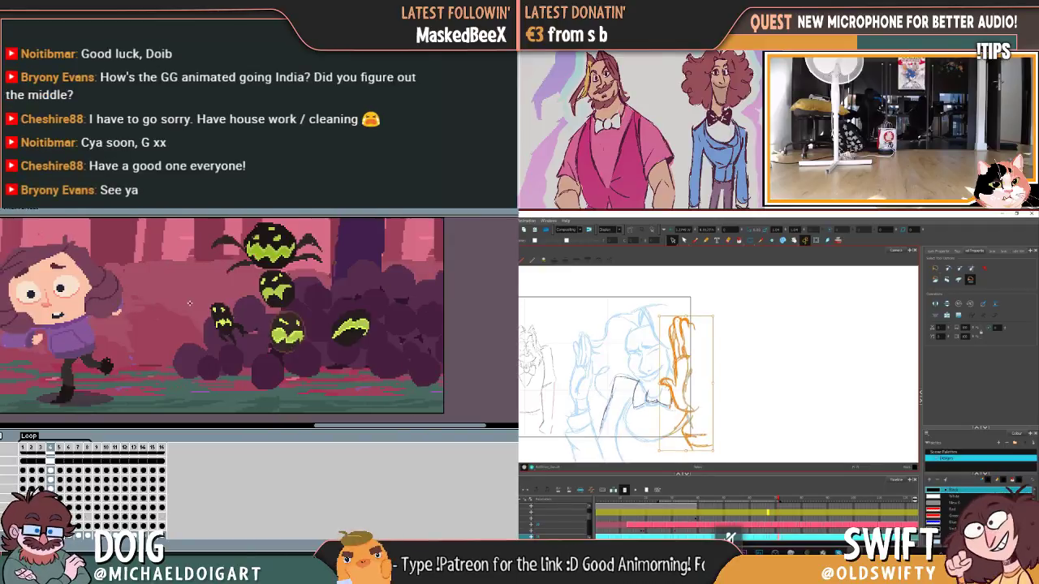
{"action": "key", "text": "Delete"}
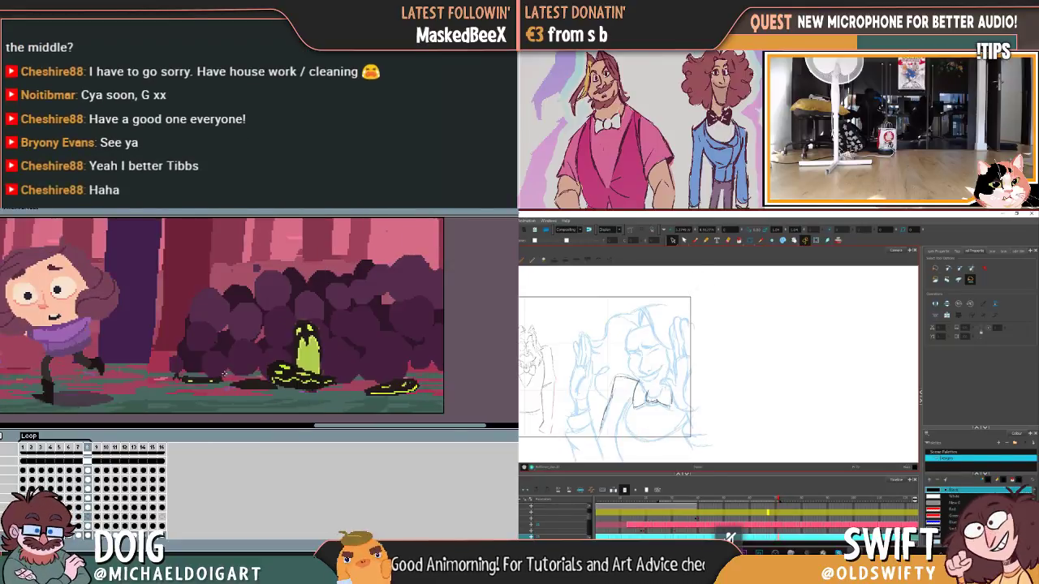
{"action": "mouse_move", "coordinate": [594, 416]}
{"action": "left_mouse_down"}
{"action": "mouse_move", "coordinate": [573, 454]}
{"action": "mouse_move", "coordinate": [578, 324]}
{"action": "mouse_move", "coordinate": [597, 328]}
{"action": "left_mouse_up"}
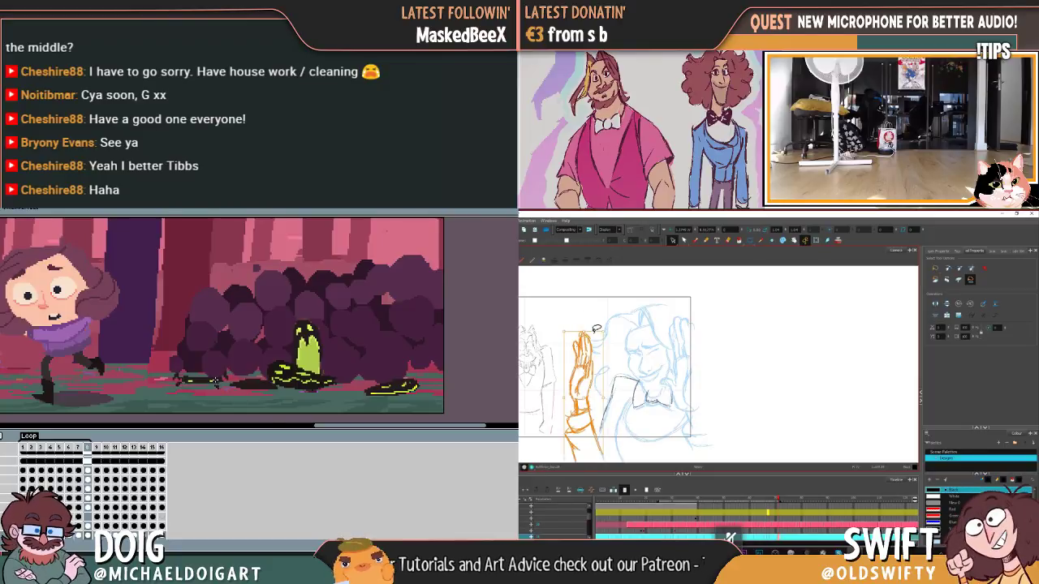
{"action": "key", "text": "Delete"}
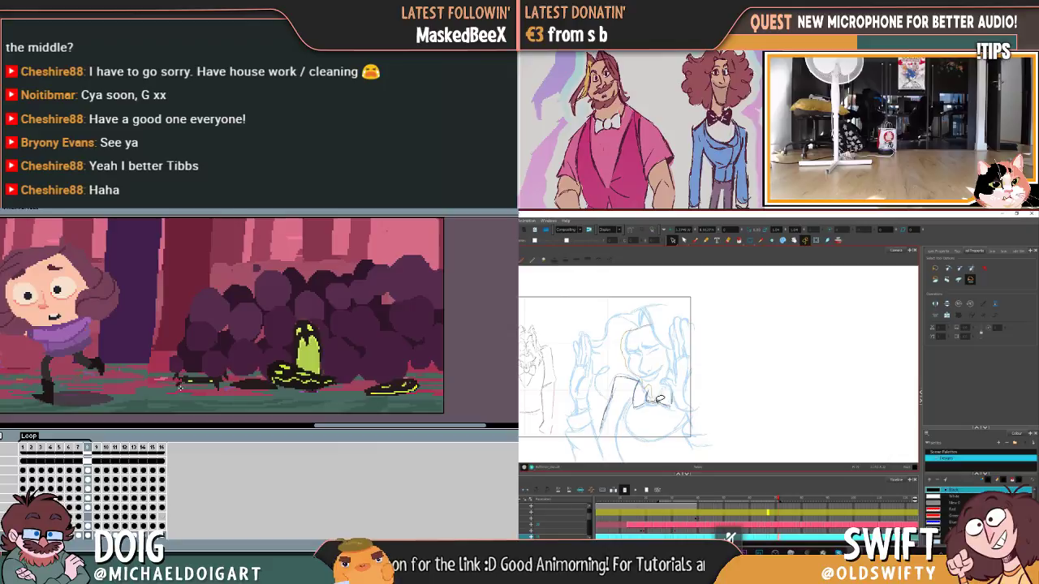
Step: Try to fit the existing face and forelock strokes over the blue head of the new pose, deleting them after each attempt
{"action": "left_click", "coordinate": [667, 329]}
{"action": "scroll", "coordinate": [682, 361], "scroll_direction": "down", "scroll_amount": 1}
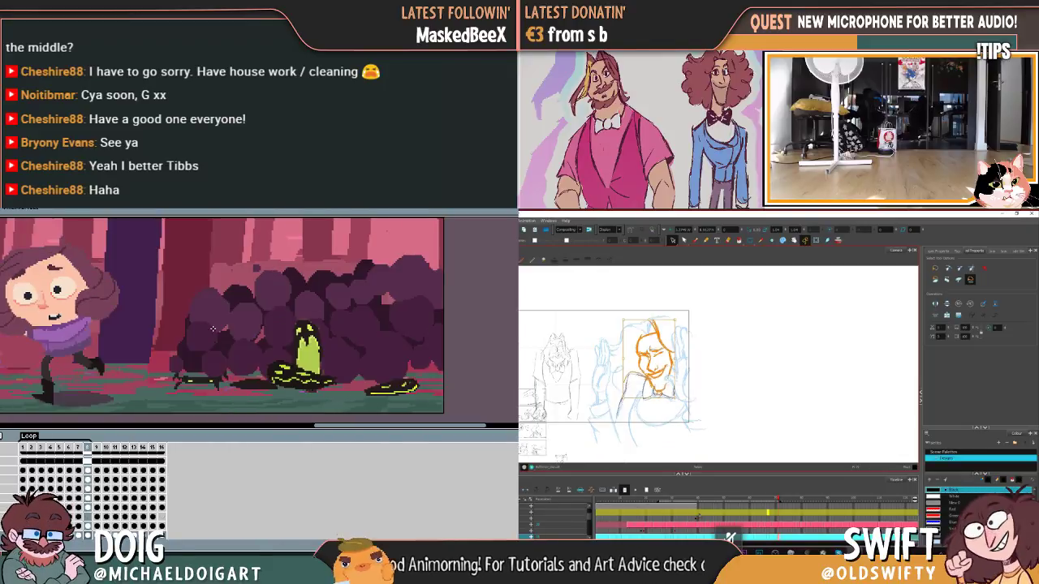
{"action": "scroll", "coordinate": [683, 370], "scroll_direction": "up", "scroll_amount": 1}
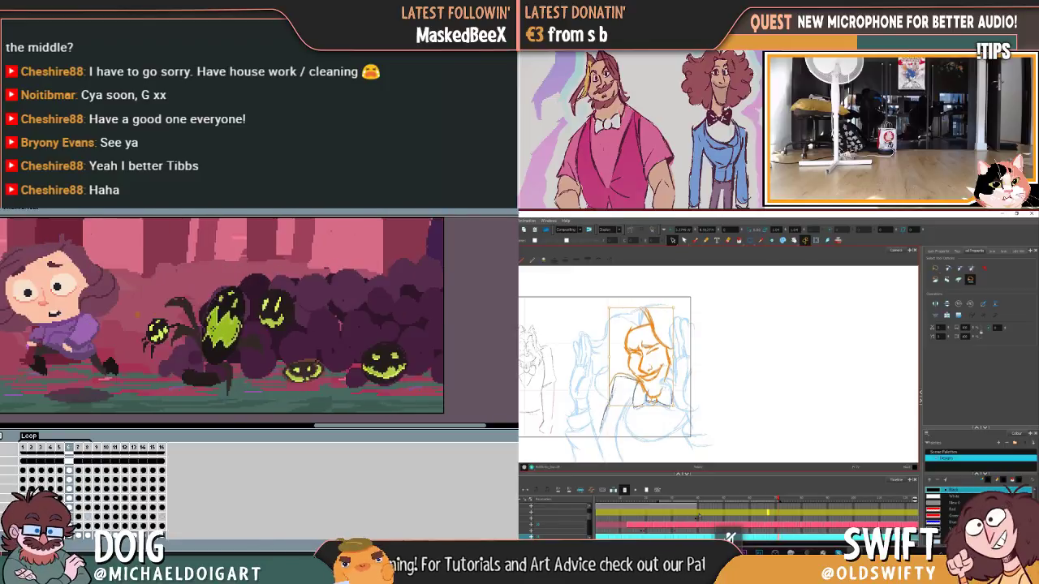
{"action": "key", "text": "Delete"}
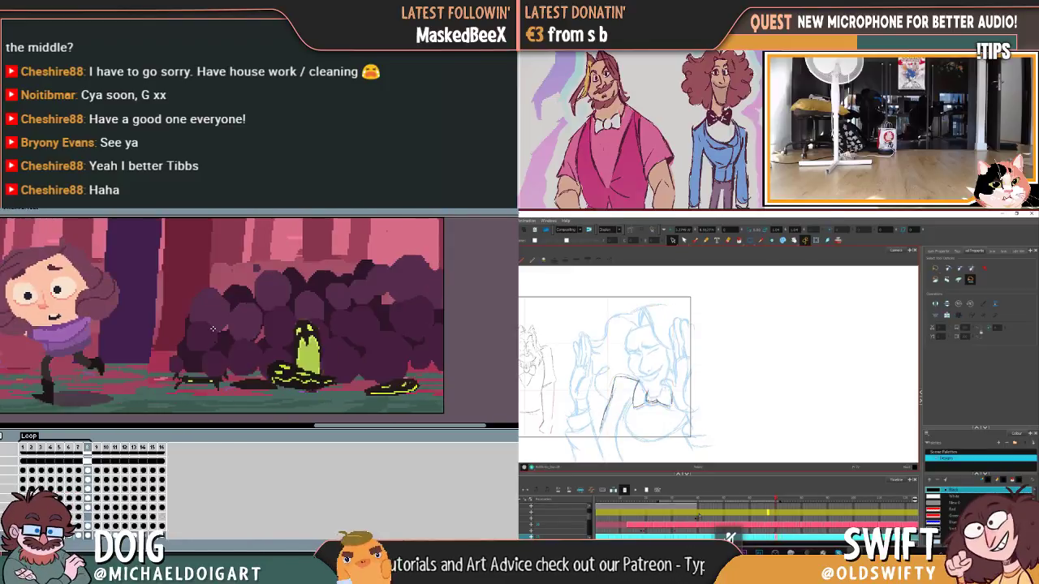
{"action": "left_click_drag", "start_coordinate": [611, 378], "coordinate": [641, 380]}
{"action": "left_click", "coordinate": [643, 369]}
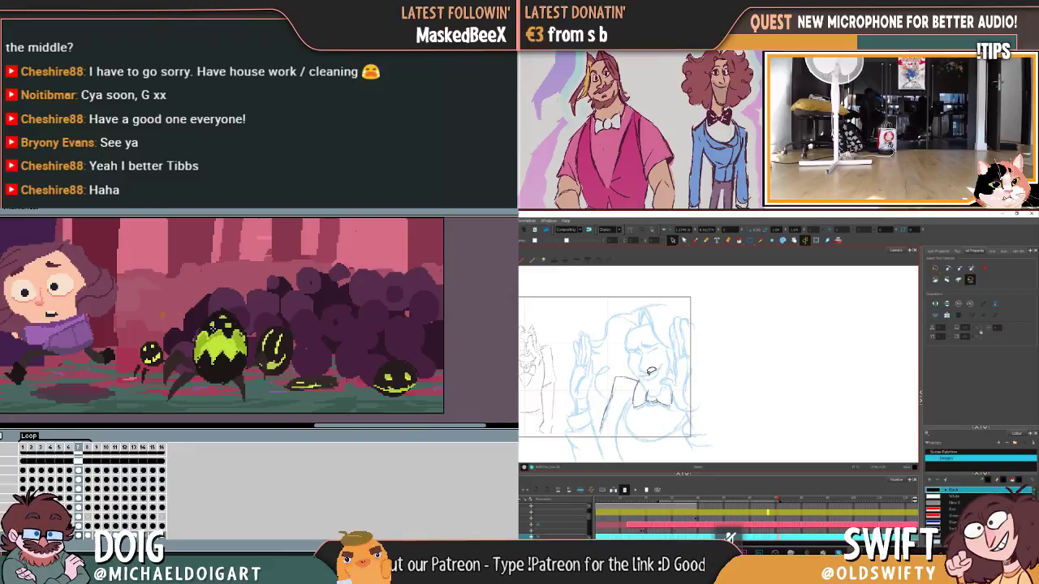
{"action": "key", "text": "comma"}
{"action": "left_click", "coordinate": [668, 370]}
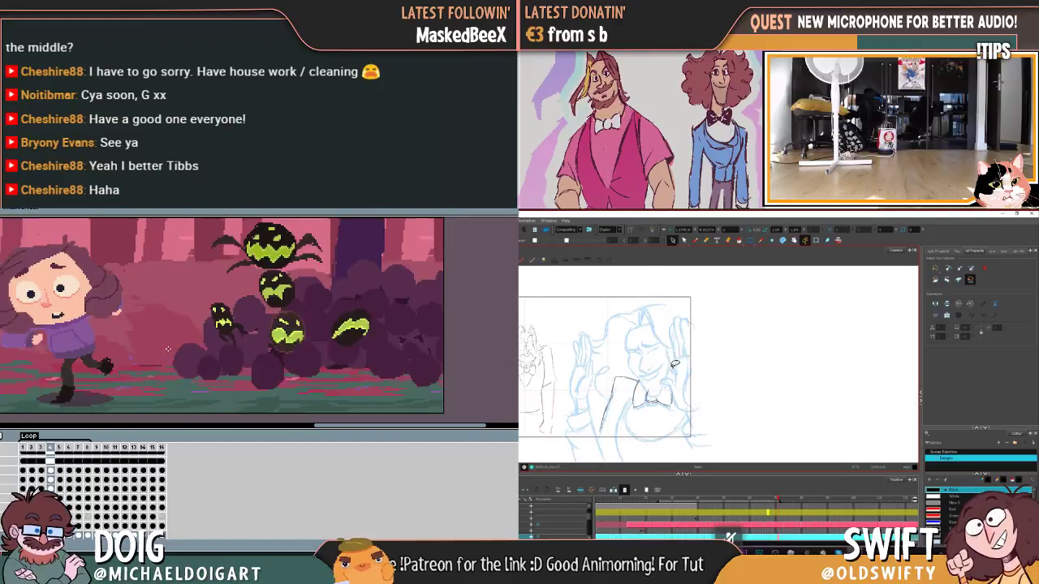
{"action": "key", "text": "Delete"}
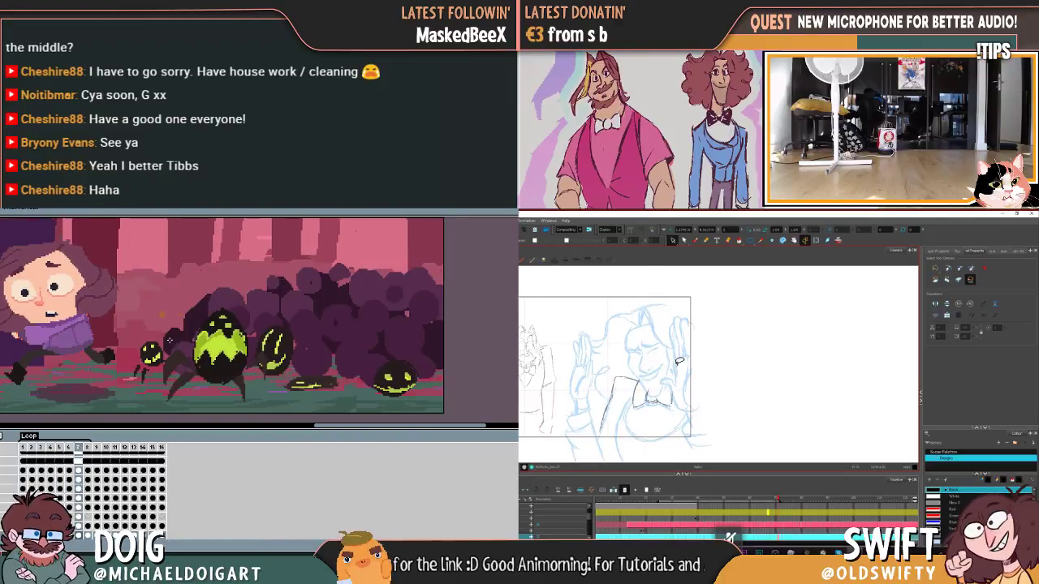
{"action": "mouse_move", "coordinate": [650, 394]}
{"action": "left_mouse_down"}
{"action": "mouse_move", "coordinate": [664, 400]}
{"action": "mouse_move", "coordinate": [651, 388]}
{"action": "left_mouse_up"}
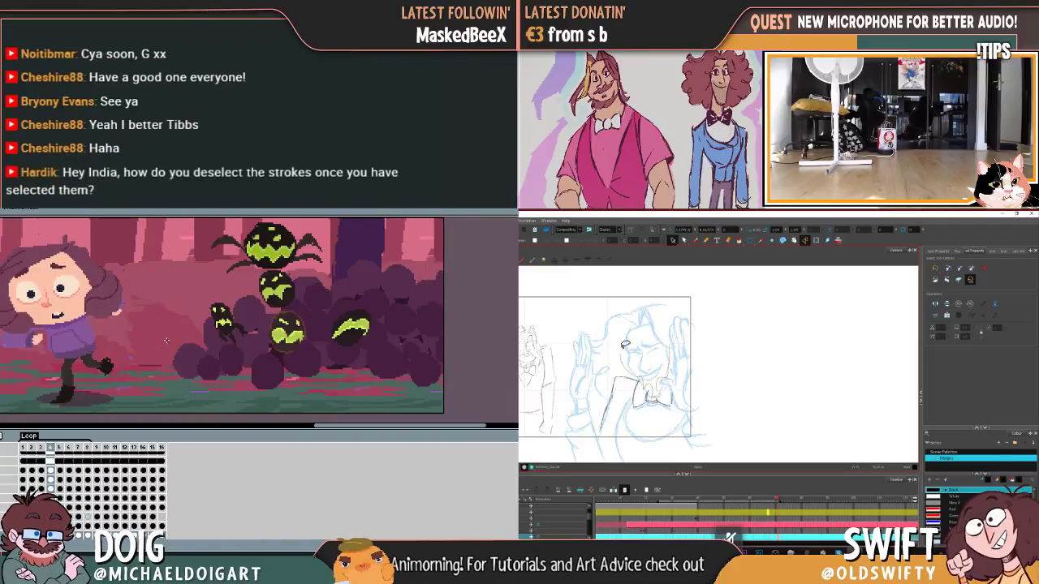
{"action": "key", "text": "ctrl+a"}
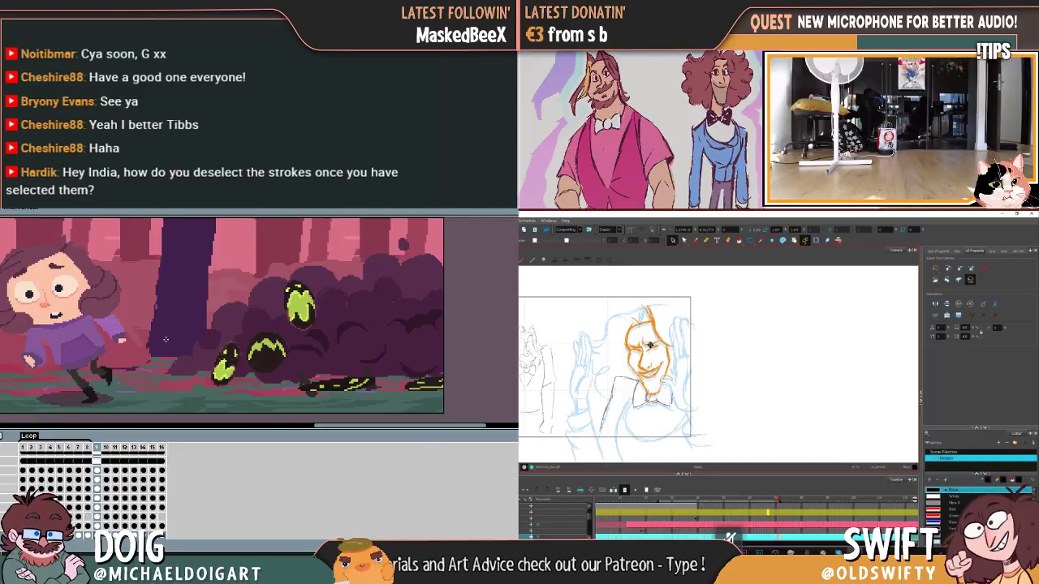
{"action": "key", "text": "Delete"}
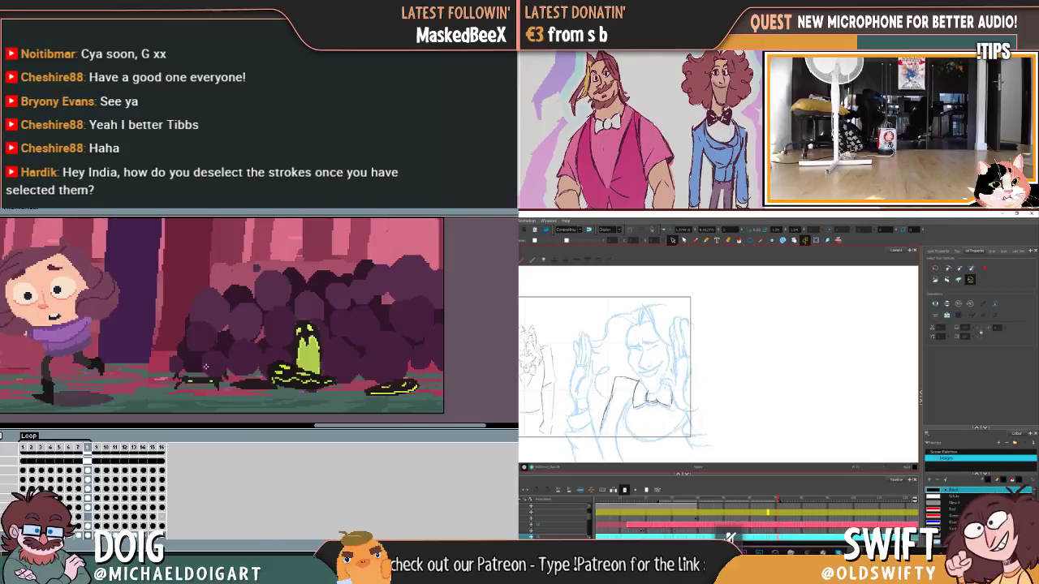
Step: Undo and redo the placed face repeatedly to compare it with the bare blue rough, leaving the head empty
{"action": "key", "text": "ctrl+z"}
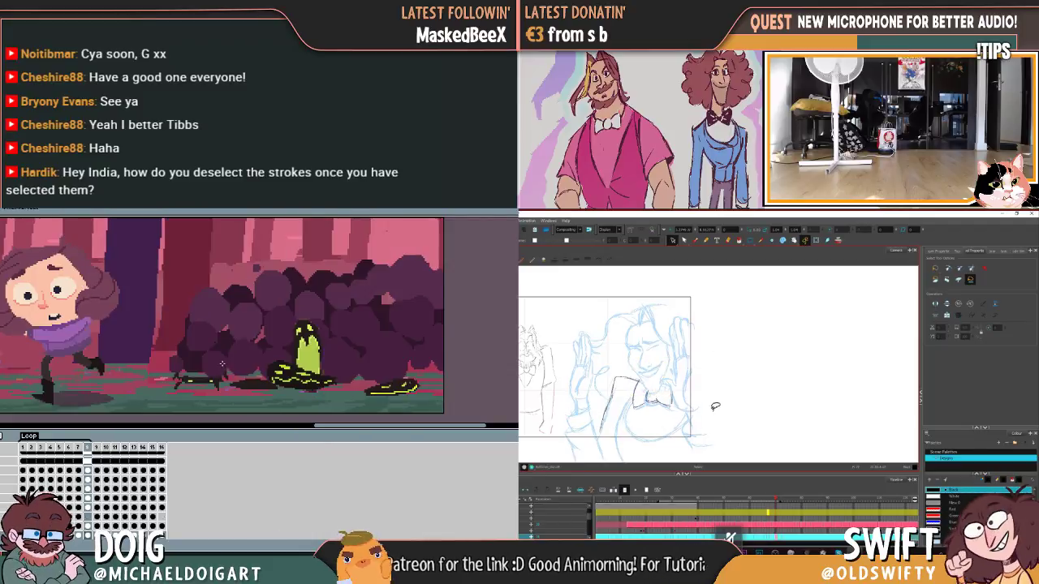
{"action": "key", "text": "ctrl+z"}
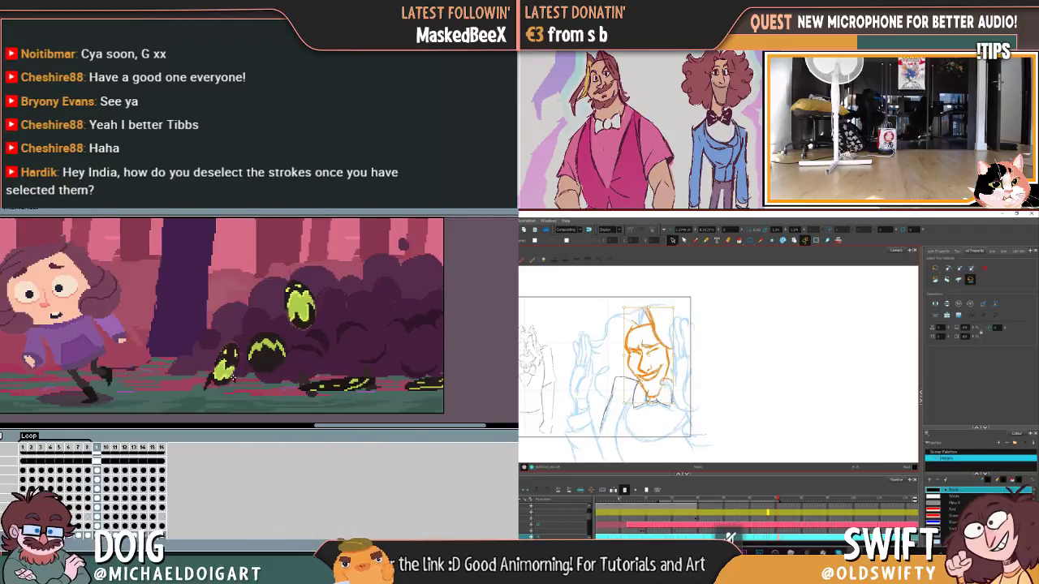
{"action": "key", "text": "ctrl+z"}
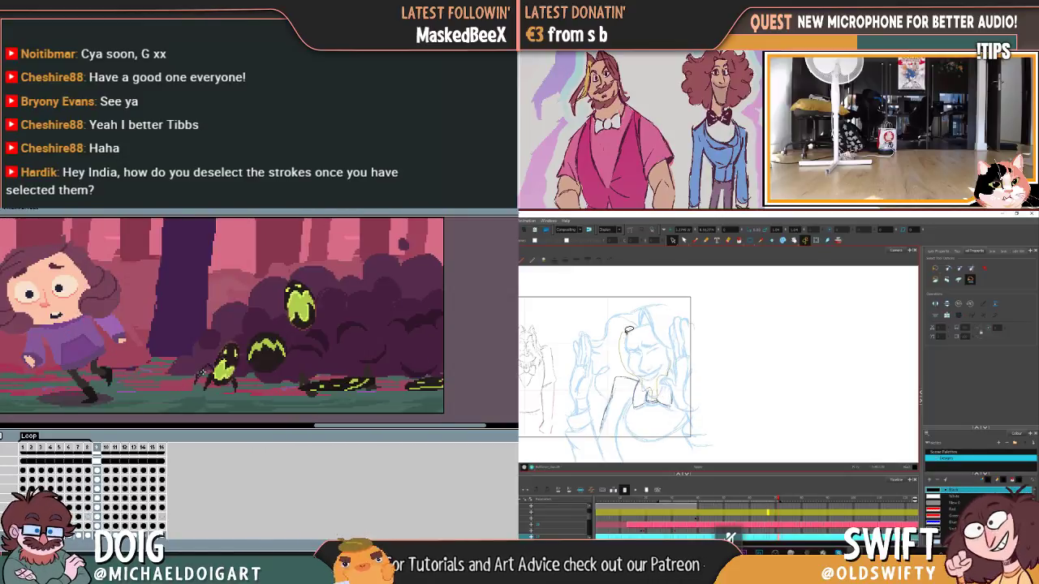
{"action": "key", "text": "ctrl+shift+z"}
{"action": "key", "text": "ctrl+z"}
{"action": "key", "text": "ctrl+shift+z"}
{"action": "key", "text": "ctrl+z"}
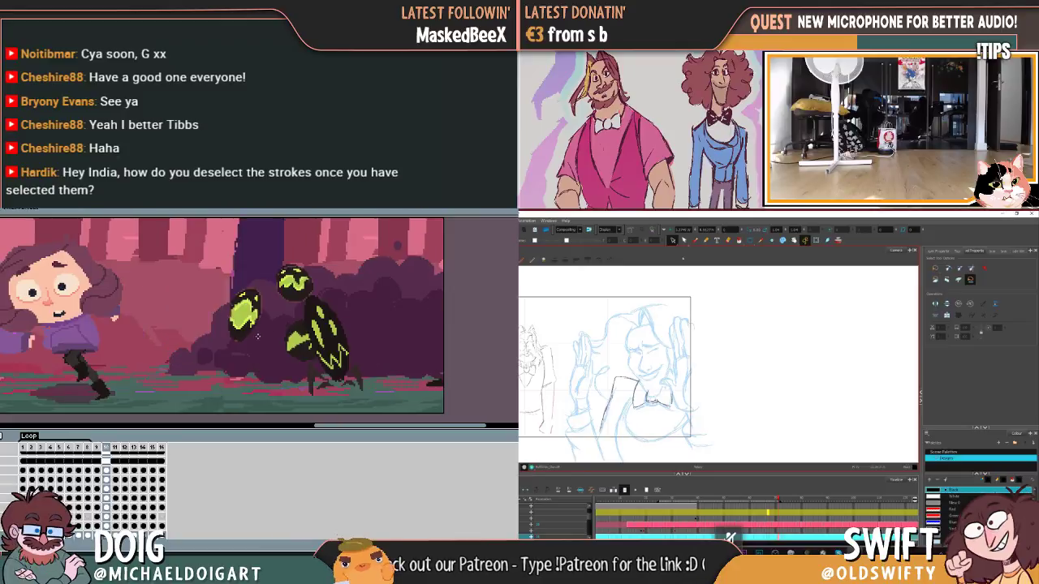
Step: Sketch the eyebrows and closed eyelids over the blue head with the Brush tool, undoing unwanted strokes
{"action": "key", "text": "alt+b"}
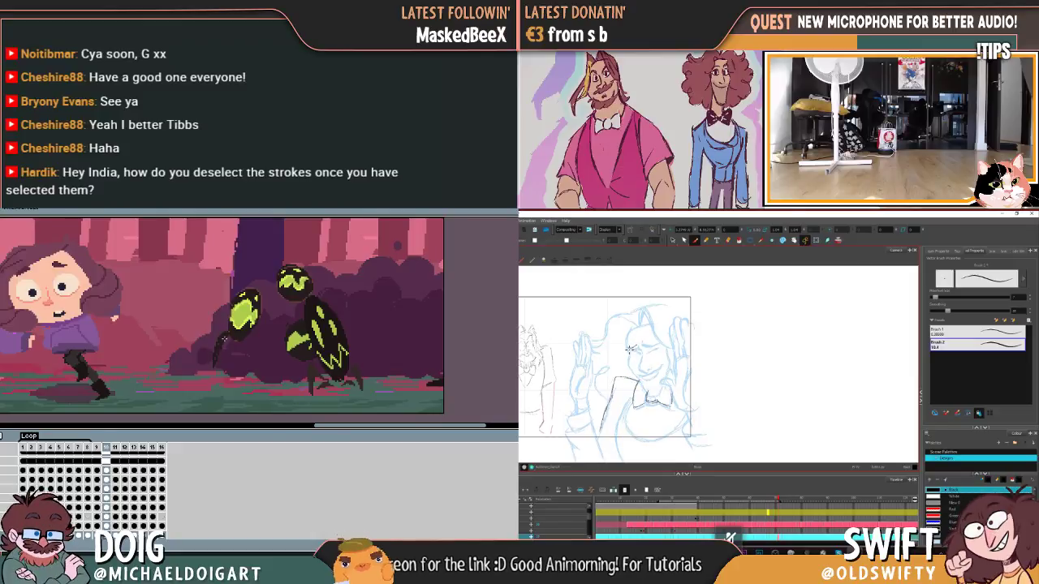
{"action": "left_click_drag", "start_coordinate": [641, 336], "coordinate": [644, 345]}
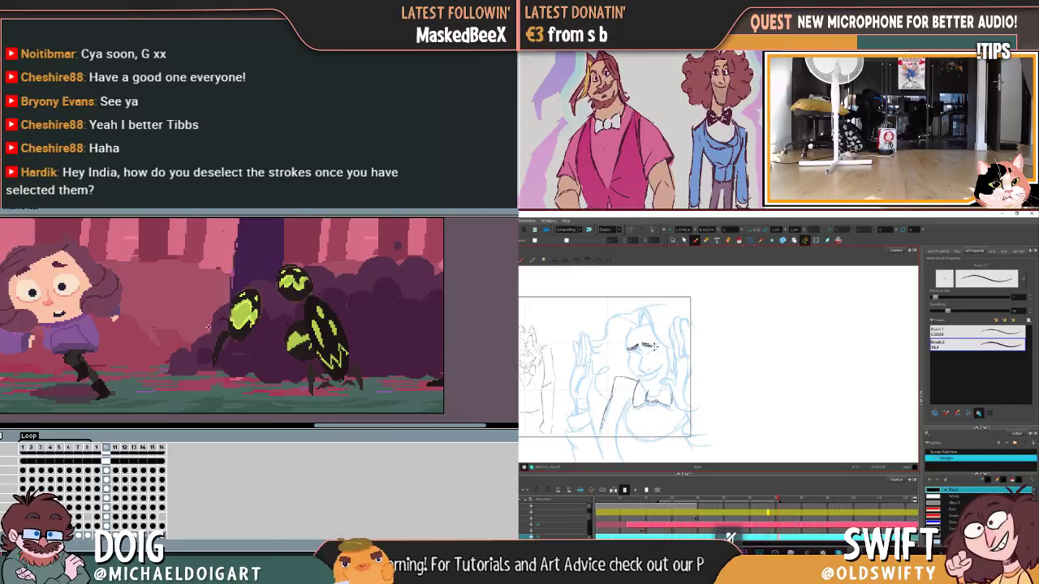
{"action": "mouse_move", "coordinate": [652, 341]}
{"action": "left_mouse_down"}
{"action": "mouse_move", "coordinate": [656, 372]}
{"action": "mouse_move", "coordinate": [646, 347]}
{"action": "mouse_move", "coordinate": [650, 375]}
{"action": "mouse_move", "coordinate": [636, 350]}
{"action": "left_mouse_up"}
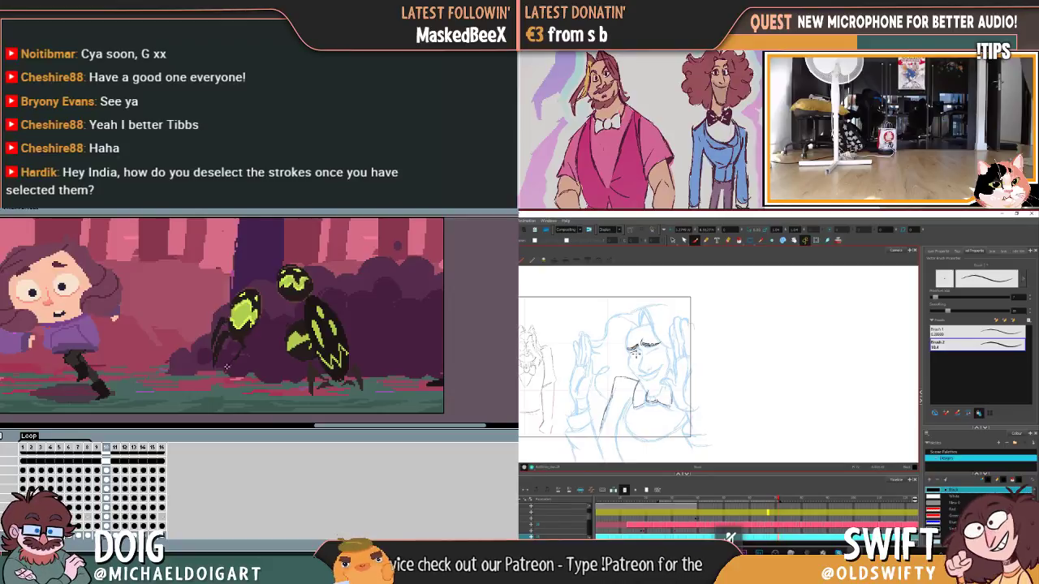
{"action": "left_click_drag", "start_coordinate": [651, 355], "coordinate": [639, 377]}
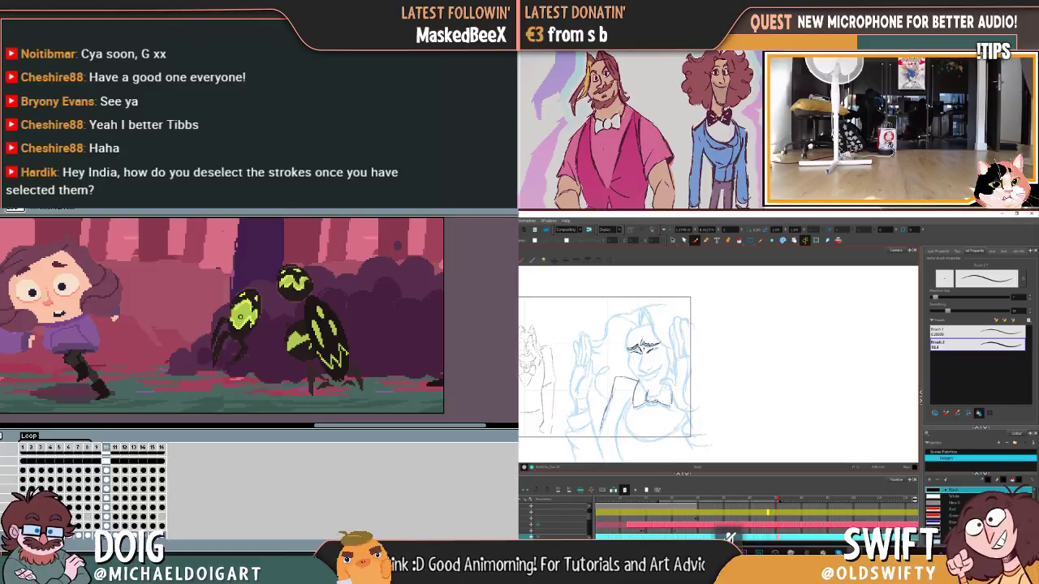
{"action": "key", "text": "ctrl+z"}
{"action": "key", "text": "ctrl+z"}
{"action": "key", "text": "ctrl+z"}
{"action": "key", "text": "ctrl+z"}
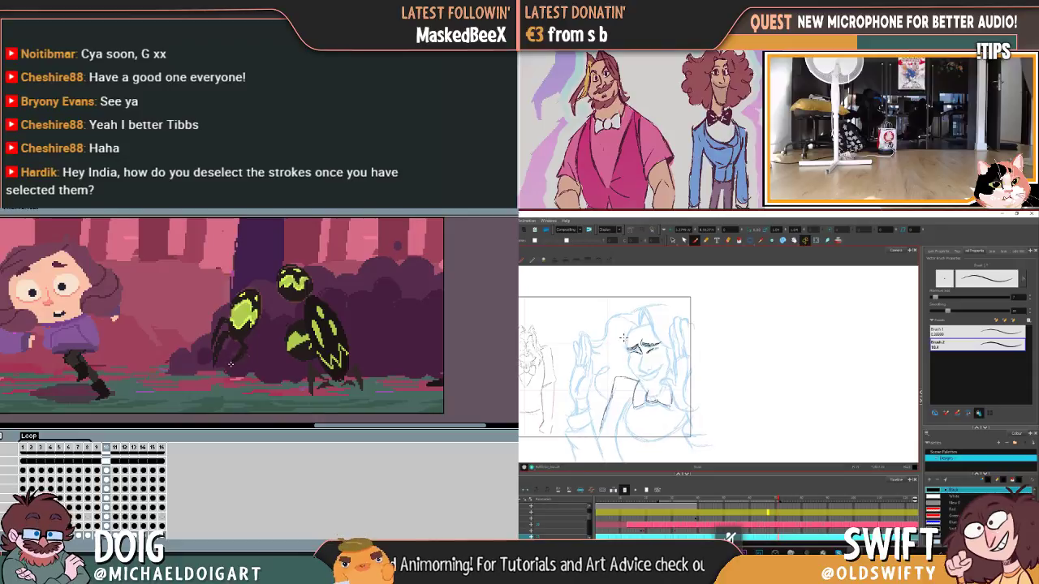
Step: Refine the closed eyes by undoing and redoing strokes, and rough in the nose, smile and jawline over the blue head
{"action": "key", "text": "ctrl+shift+z"}
{"action": "key", "text": "ctrl+shift+z"}
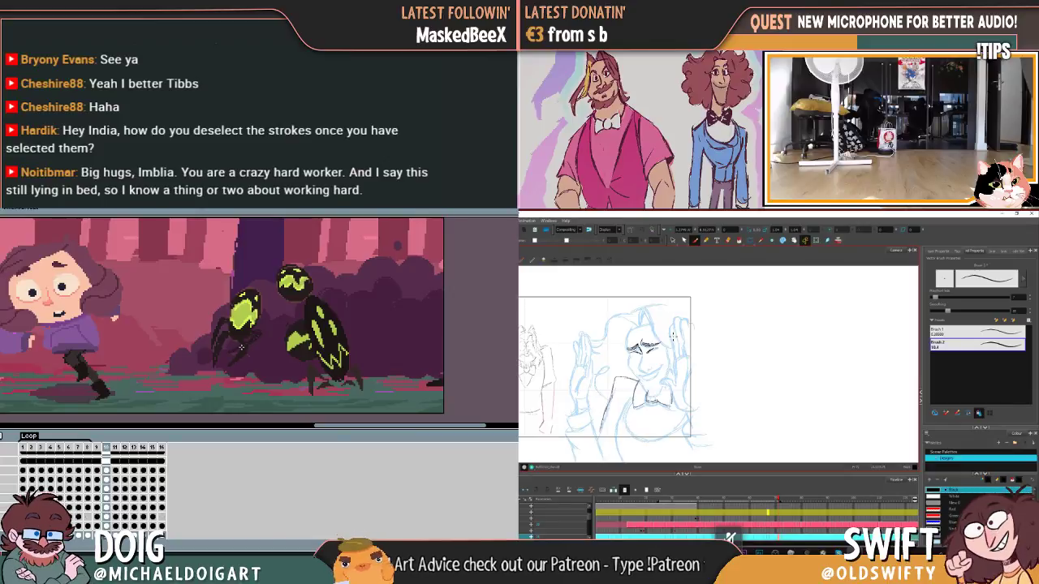
{"action": "key", "text": "ctrl+z"}
{"action": "key", "text": "ctrl+shift+z"}
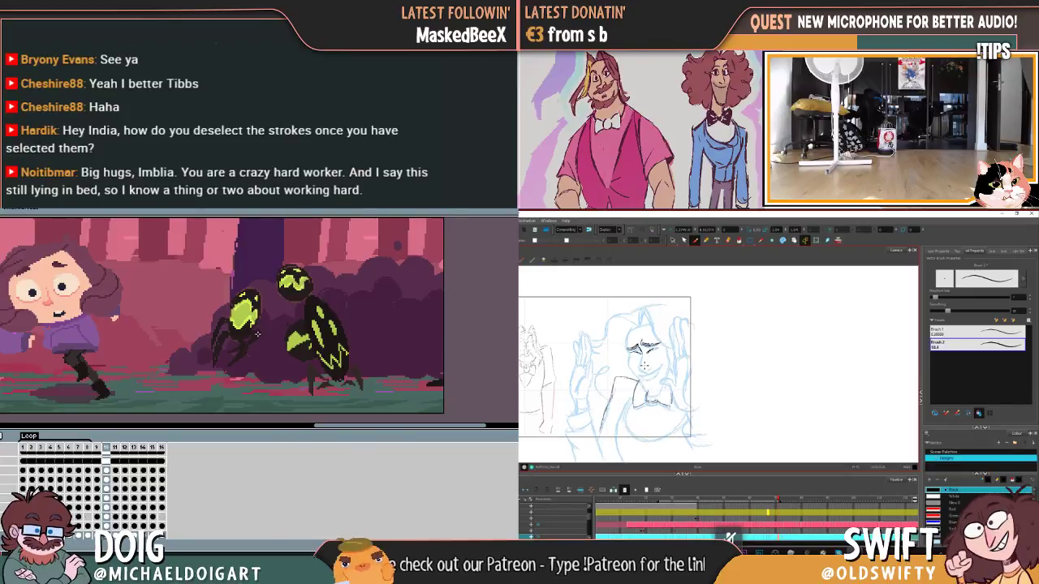
{"action": "key", "text": "ctrl+z"}
{"action": "key", "text": "ctrl+shift+z"}
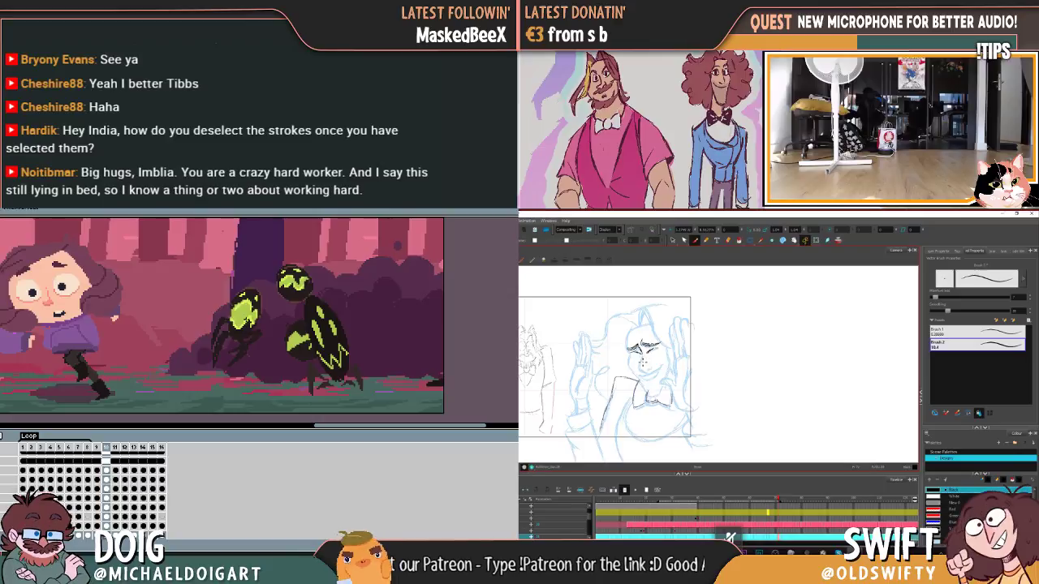
{"action": "key", "text": "ctrl+z"}
{"action": "key", "text": "ctrl+shift+z"}
{"action": "key", "text": "ctrl+z"}
{"action": "key", "text": "ctrl+shift+z"}
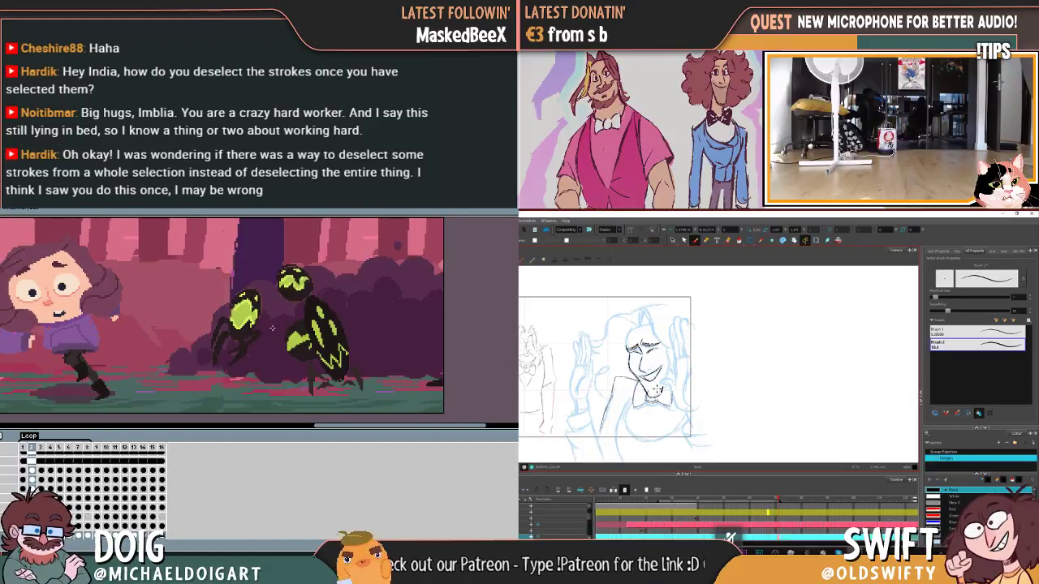
Step: Select the forelock strokes with the Select tool, removing and re-adding a single stroke at the tuft's near edge
{"action": "key", "text": "alt+s"}
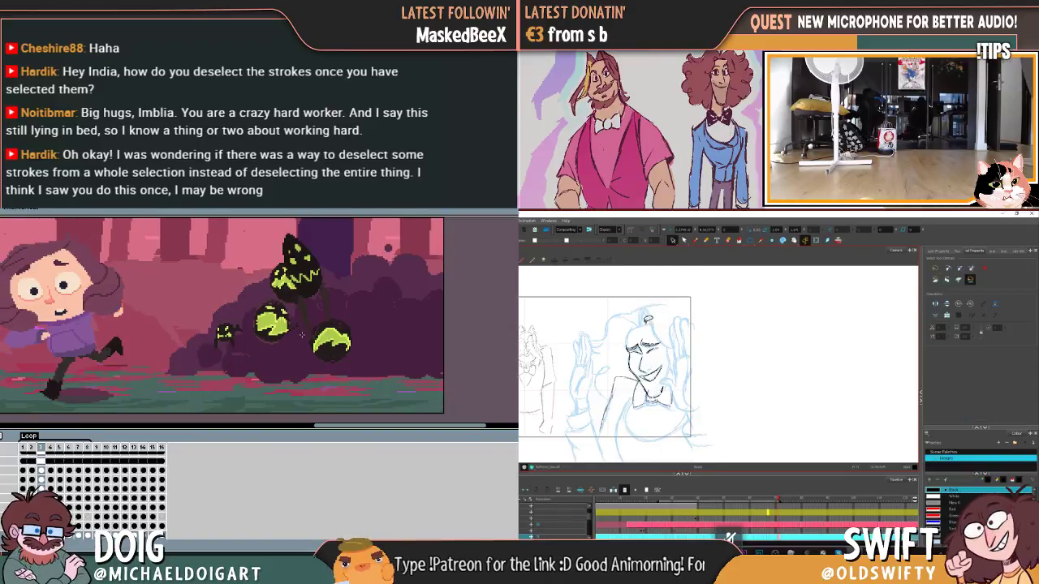
{"action": "left_click", "coordinate": [646, 316]}
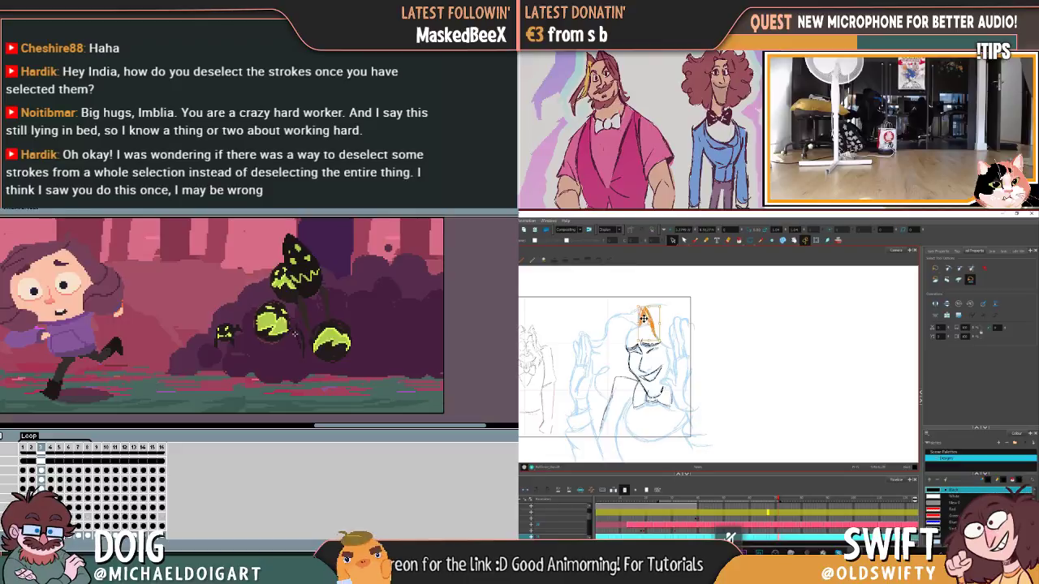
{"action": "left_click", "coordinate": [654, 316], "text": "shift"}
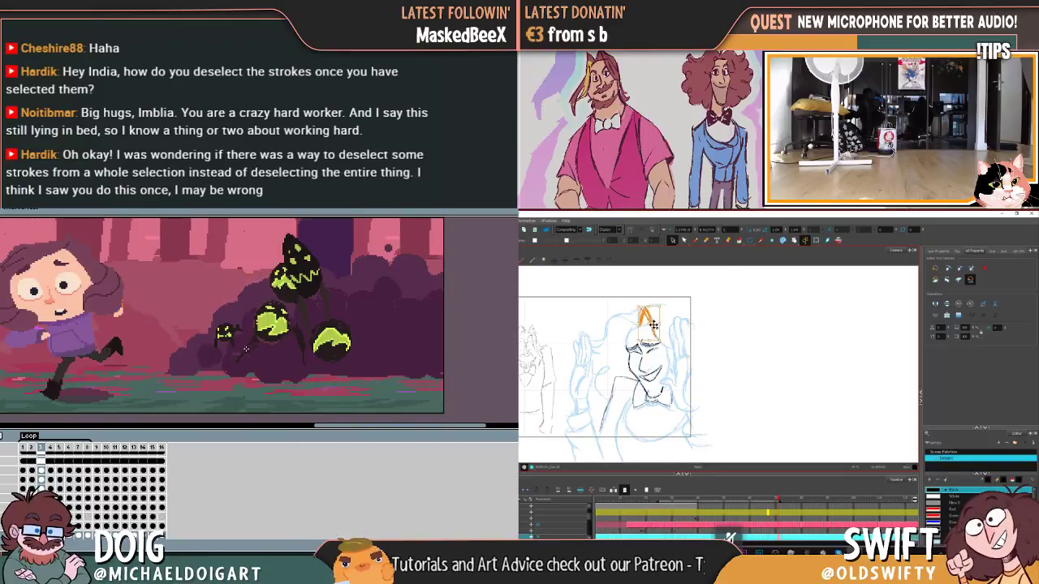
{"action": "scroll", "coordinate": [656, 325], "scroll_direction": "up", "scroll_amount": 5}
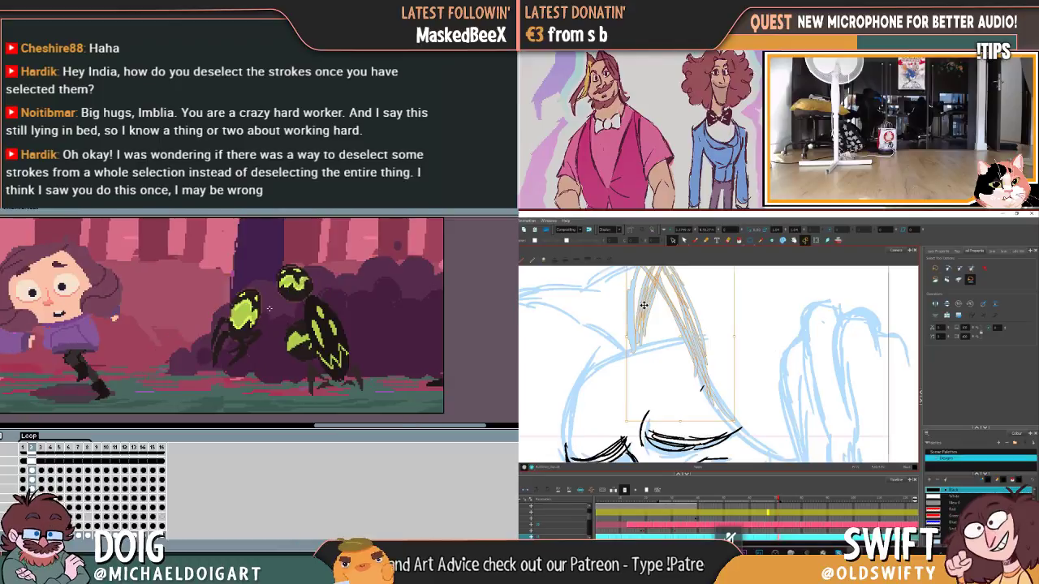
{"action": "scroll", "coordinate": [639, 307], "scroll_direction": "down", "scroll_amount": 1}
{"action": "left_click", "coordinate": [635, 305], "text": "ctrl"}
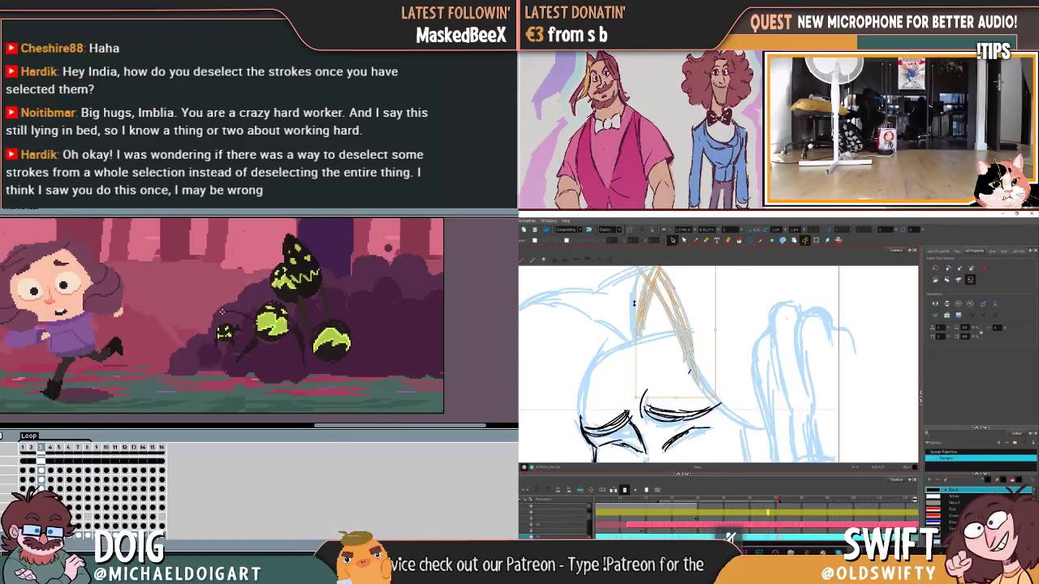
{"action": "left_click", "coordinate": [631, 307], "text": "shift"}
{"action": "left_click", "coordinate": [635, 308], "text": "ctrl"}
{"action": "left_click", "coordinate": [636, 307], "text": "shift"}
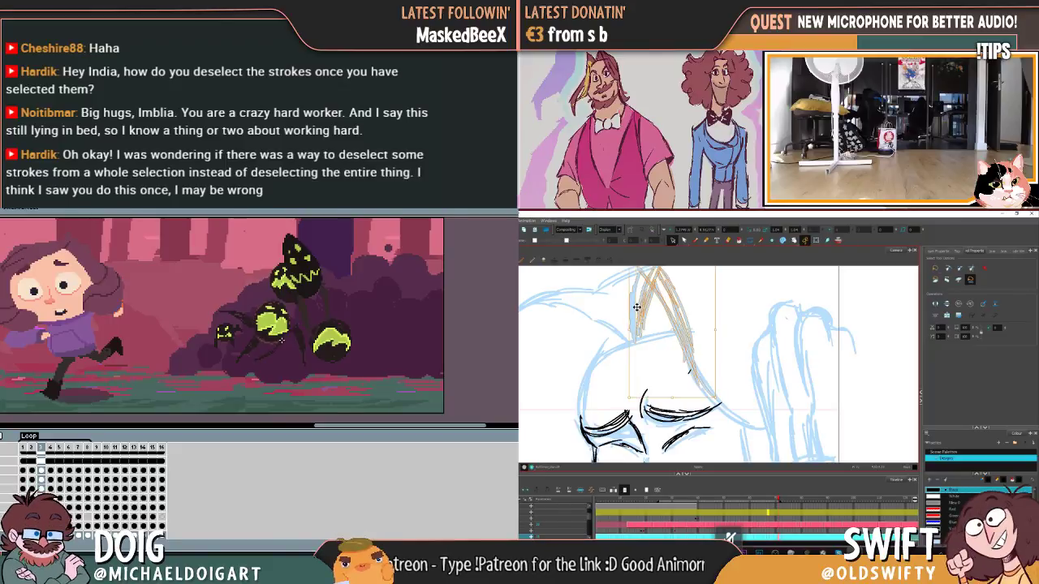
Step: Add a stroke along the far edge of the forelock to the selection, and deselect individual strokes on both sides
{"action": "left_click", "coordinate": [669, 412]}
{"action": "left_click", "coordinate": [662, 355]}
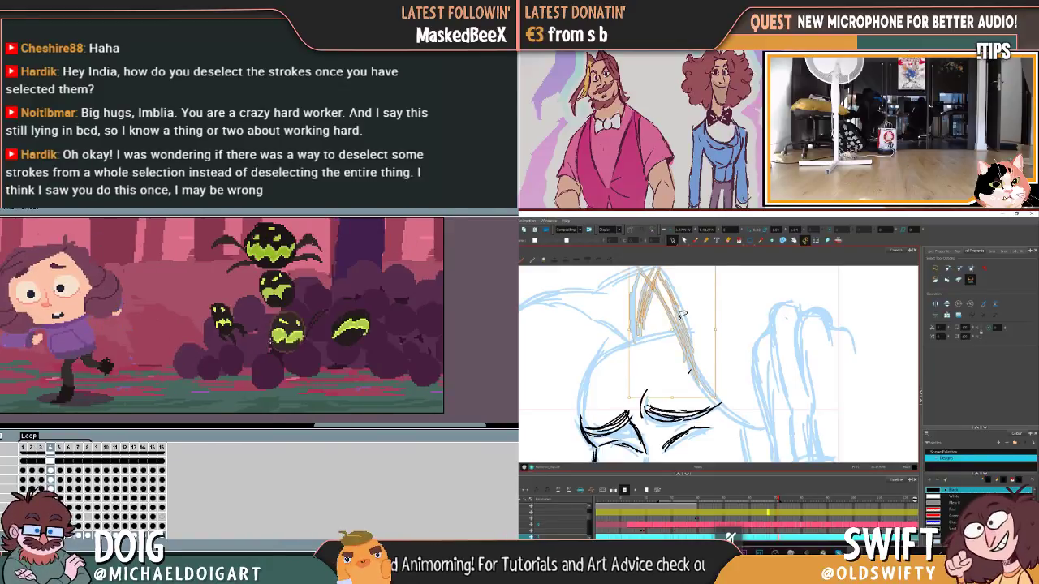
{"action": "left_click", "coordinate": [691, 347], "text": "shift"}
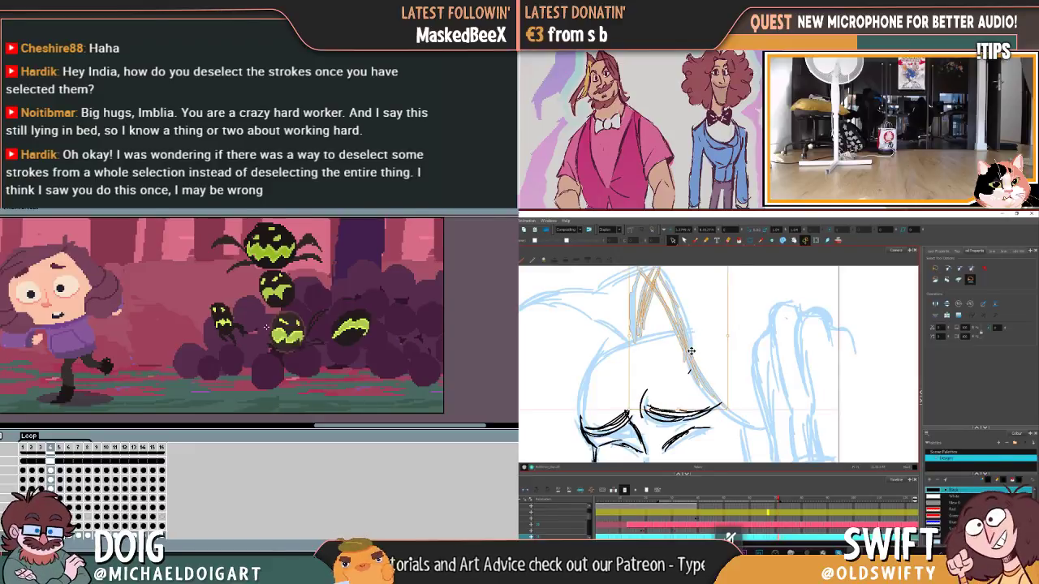
{"action": "left_click", "coordinate": [703, 378], "text": "ctrl"}
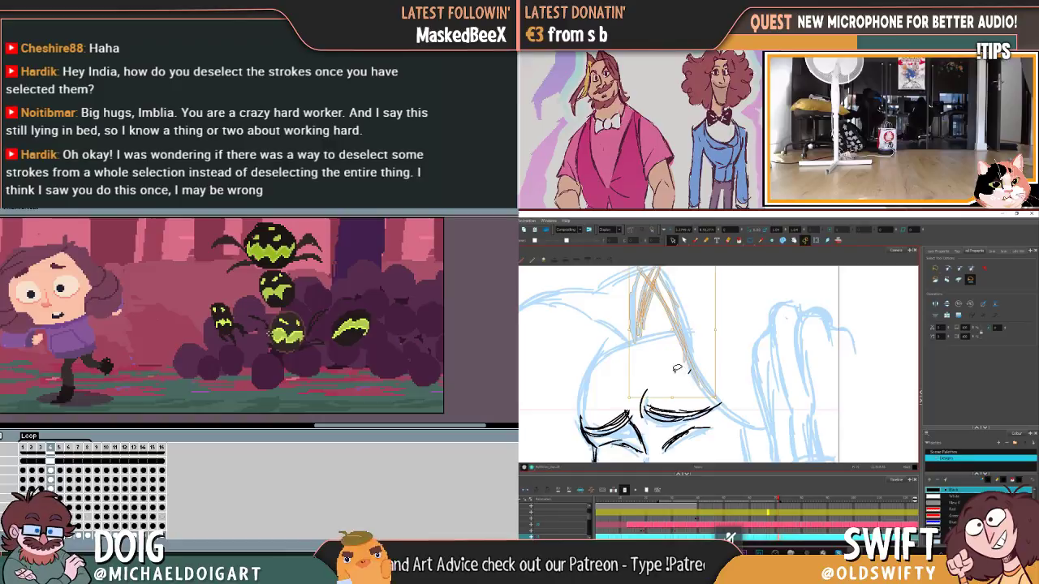
{"action": "left_click", "coordinate": [638, 327], "text": "ctrl"}
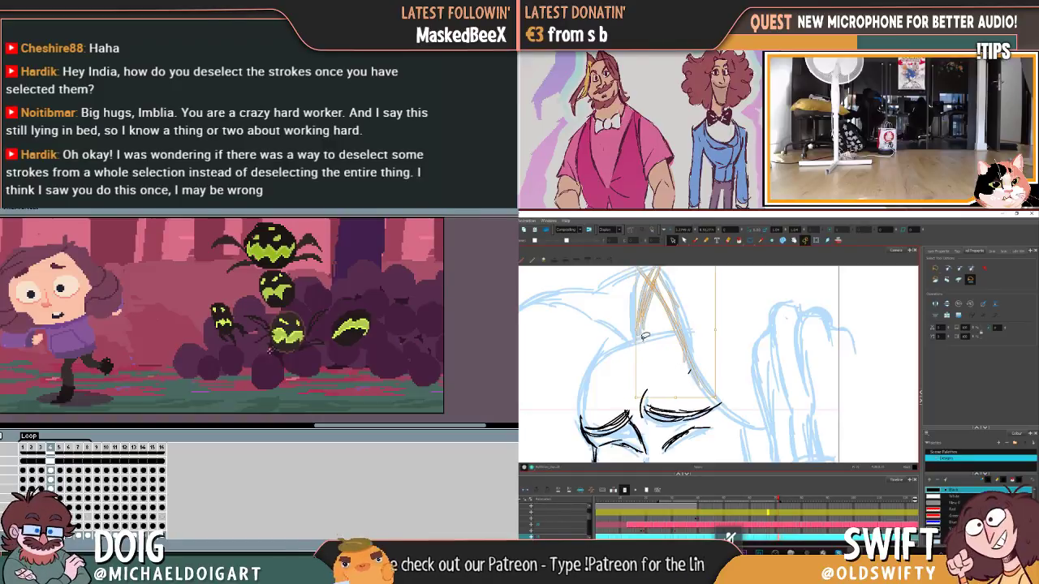
{"action": "left_click", "coordinate": [647, 317], "text": "ctrl"}
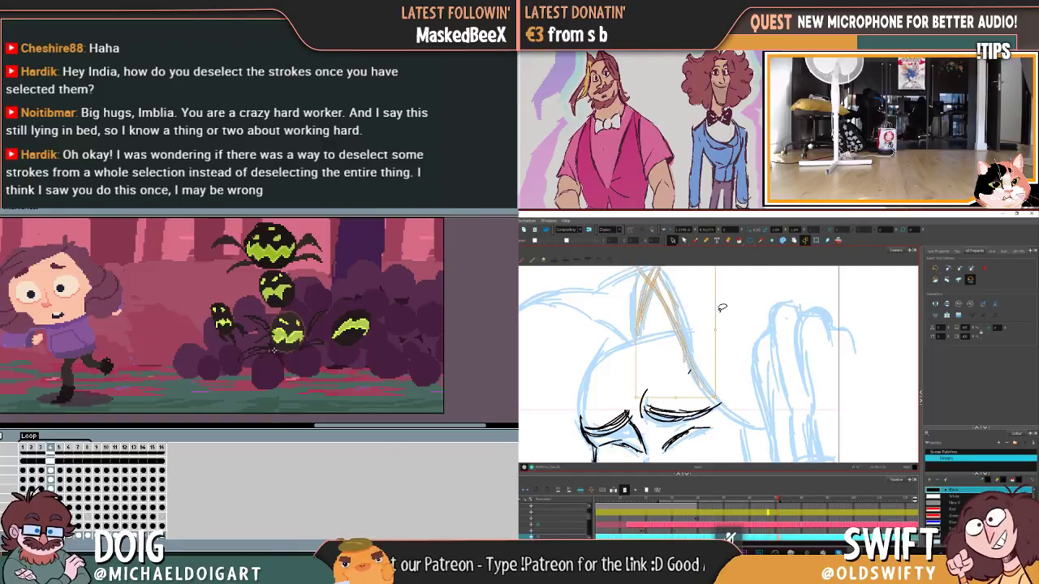
Step: Review the blue-rough character pose against the neighbouring frames, comparing the face and hands from pose to pose
{"action": "scroll", "coordinate": [719, 302], "scroll_direction": "down", "scroll_amount": 3}
{"action": "key", "text": "Right"}
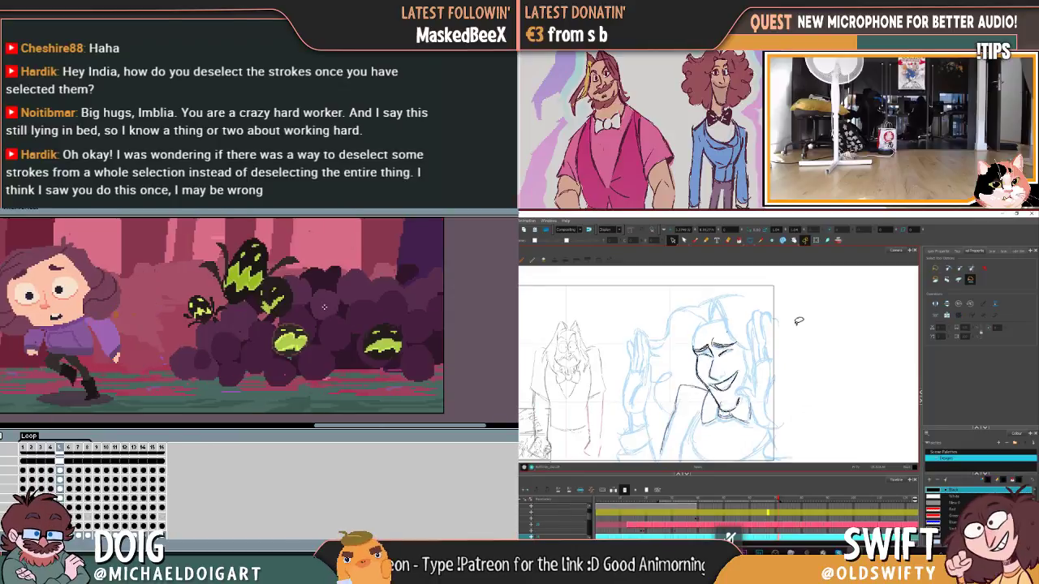
{"action": "key", "text": "Left"}
{"action": "left_click_drag", "start_coordinate": [876, 515], "coordinate": [897, 525]}
{"action": "key", "text": "Right"}
{"action": "left_click", "coordinate": [704, 241]}
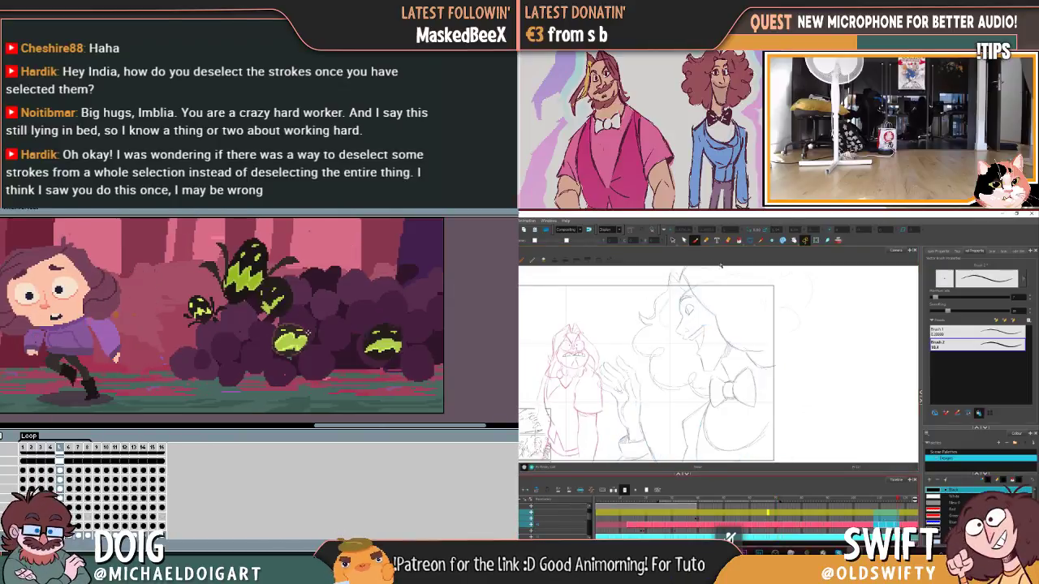
{"action": "key", "text": "Left"}
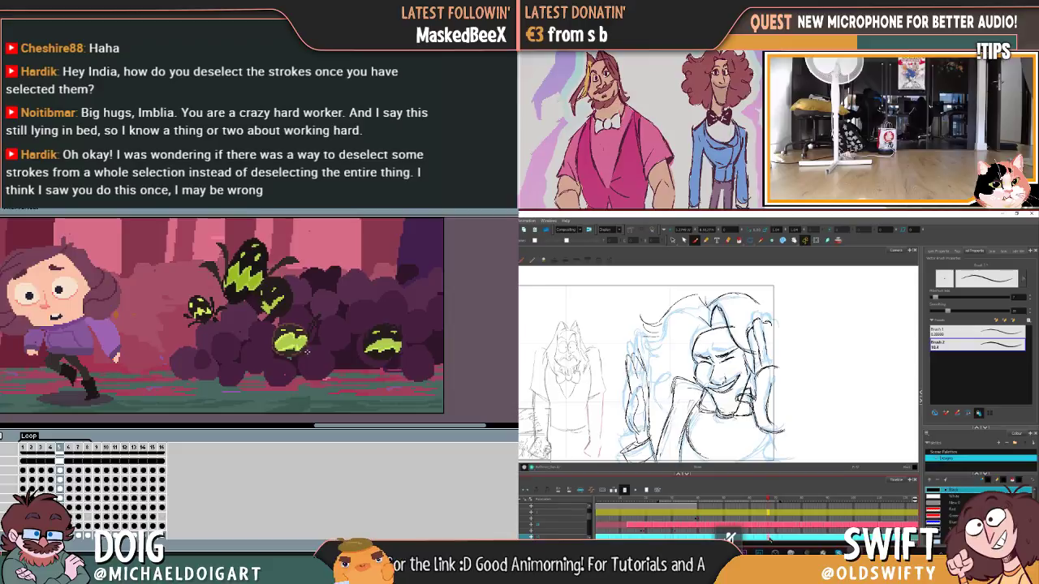
{"action": "key", "text": "Right"}
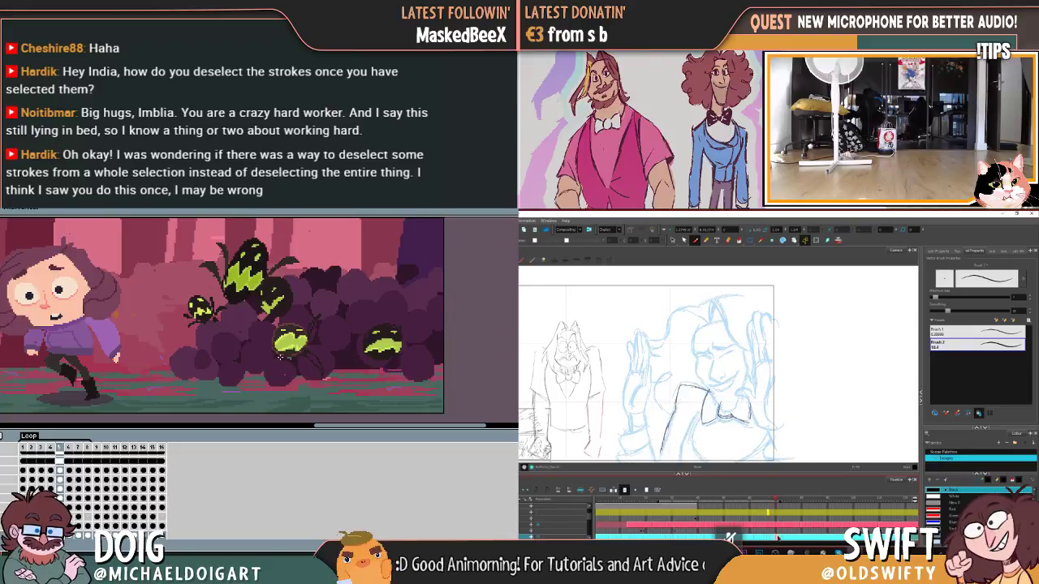
{"action": "key", "text": "Right"}
{"action": "key", "text": "Right"}
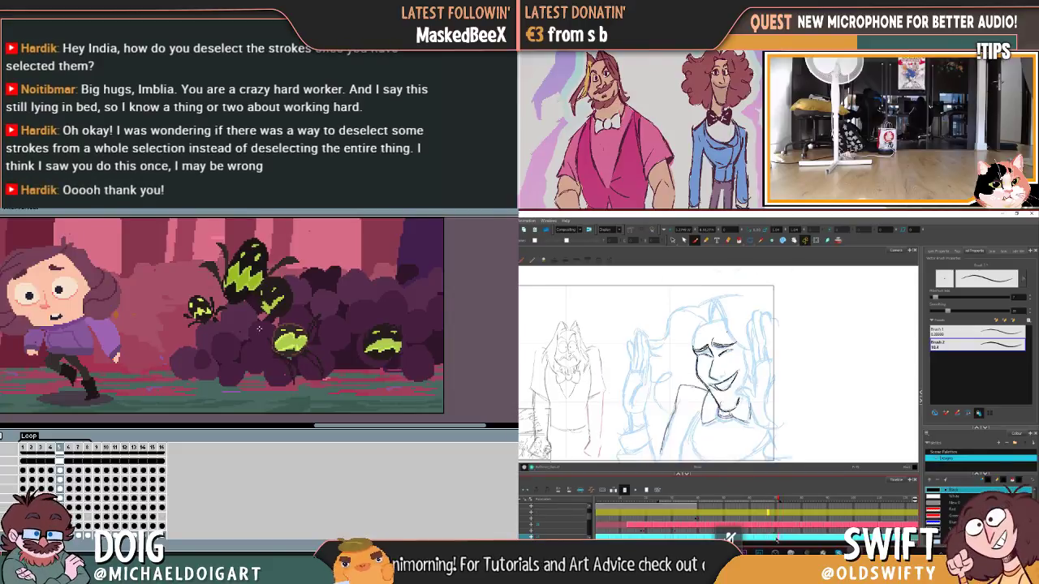
{"action": "key", "text": "Right"}
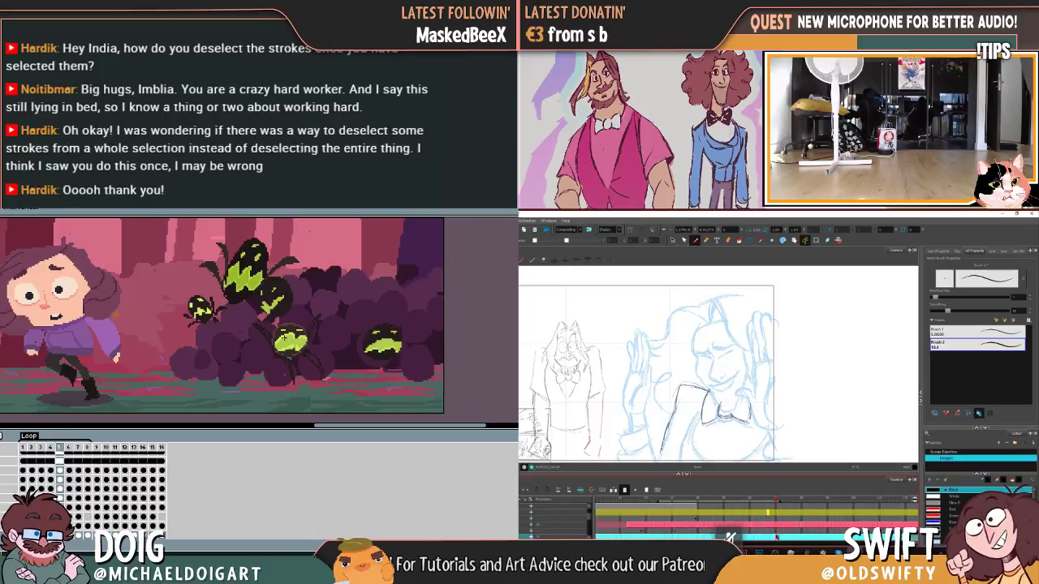
{"action": "scroll", "coordinate": [713, 382], "scroll_direction": "down", "scroll_amount": 3}
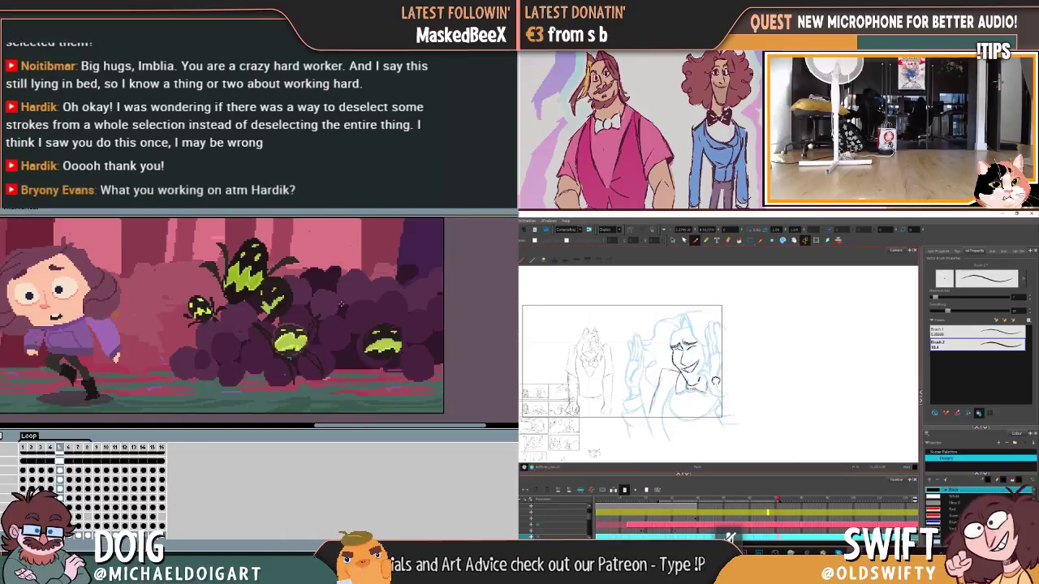
{"action": "scroll", "coordinate": [713, 381], "scroll_direction": "up", "scroll_amount": 1}
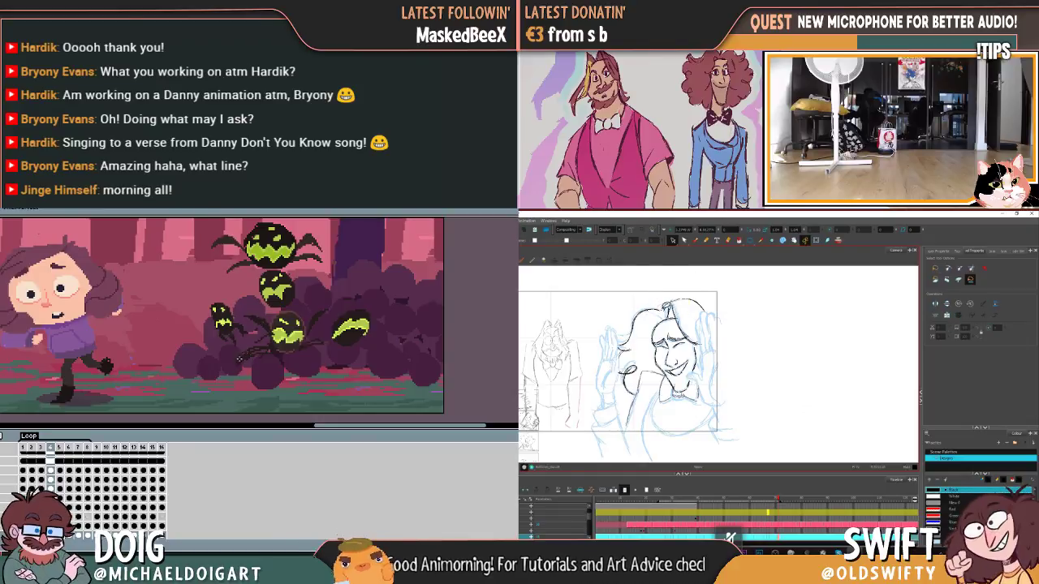
Step: Select the bow tie strokes beneath the laughing character's chin and delete them with the Select tool
{"action": "left_click", "coordinate": [694, 241]}
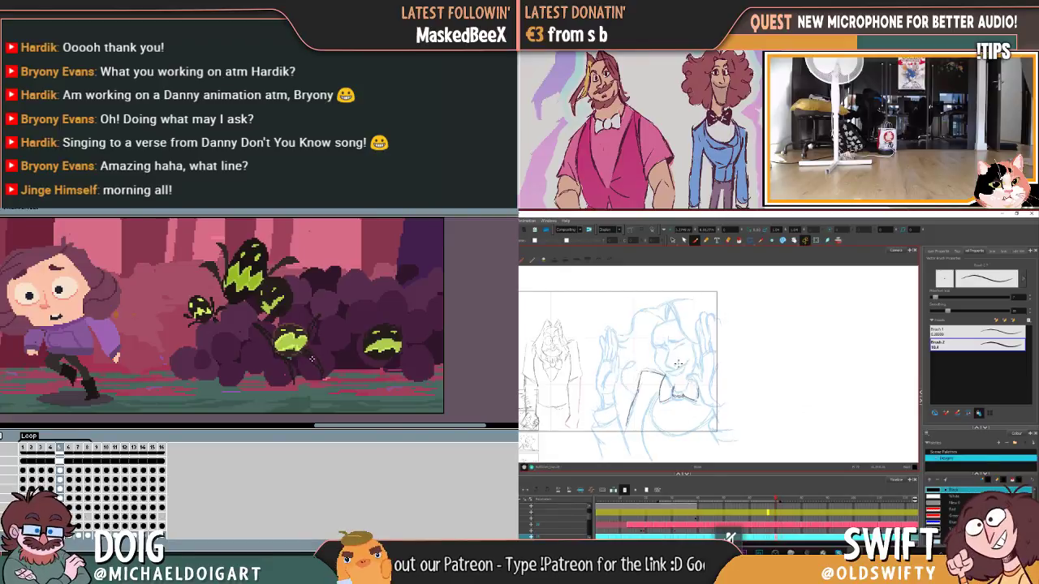
{"action": "left_click", "coordinate": [672, 240]}
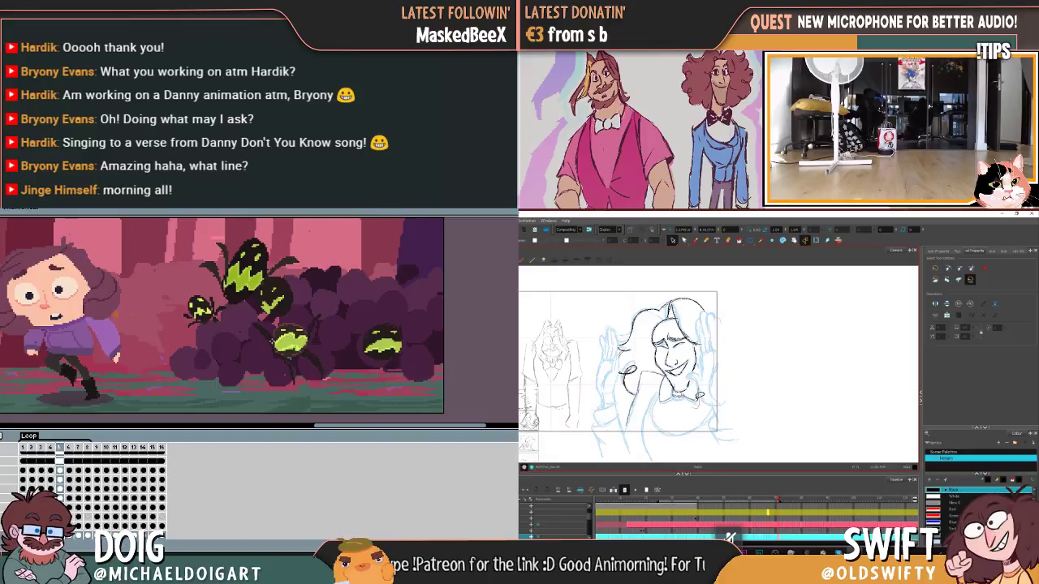
{"action": "left_click_drag", "start_coordinate": [664, 403], "coordinate": [703, 398]}
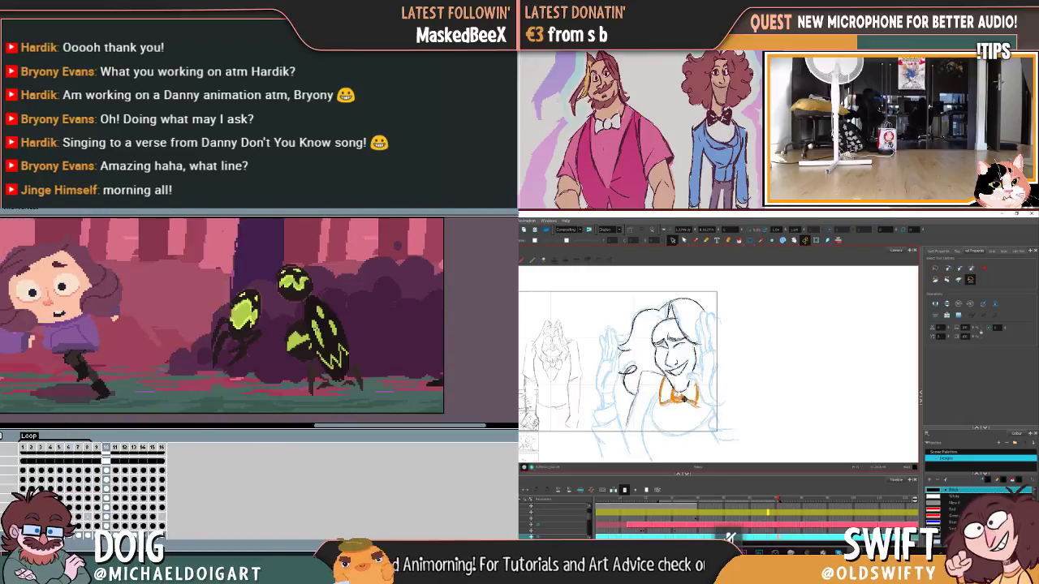
{"action": "key", "text": "Delete"}
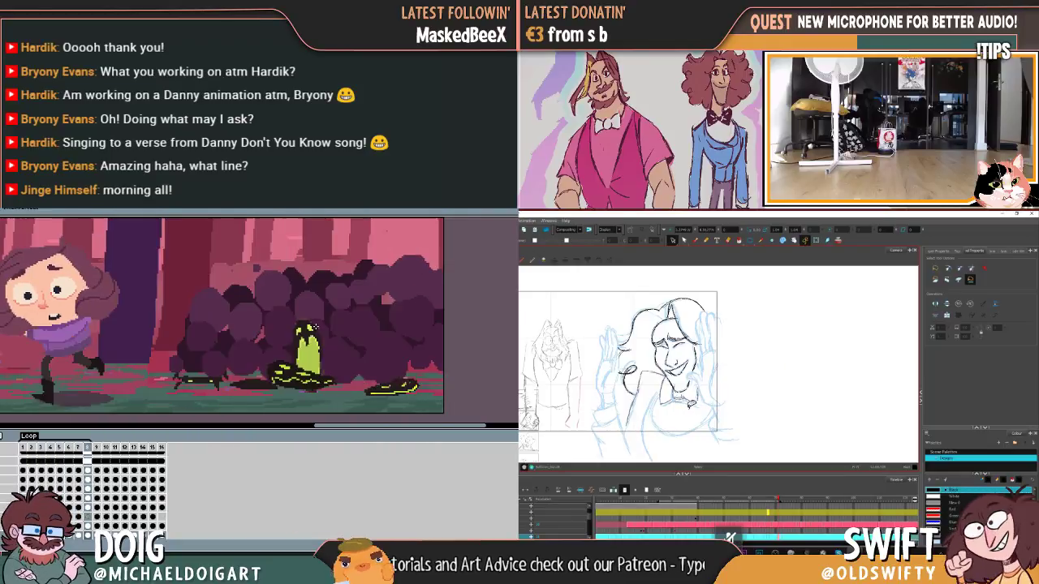
{"action": "left_click_drag", "start_coordinate": [690, 404], "coordinate": [678, 397]}
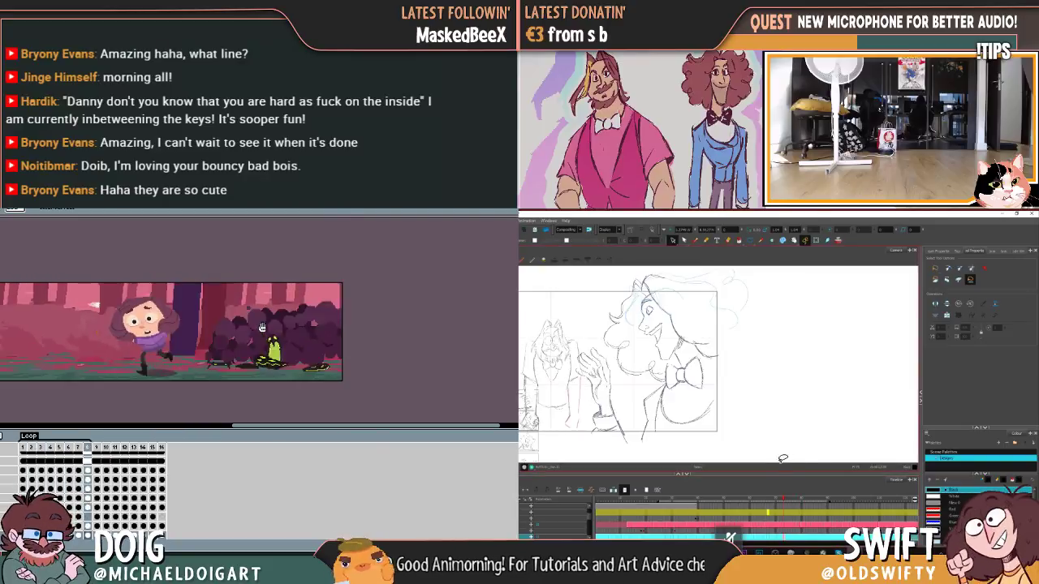
Step: Clear the old profile drawing, start a new eye and eyebrow with the Brush tool, and save the pixel-art loop
{"action": "key", "text": "ctrl+a"}
{"action": "key", "text": "Delete"}
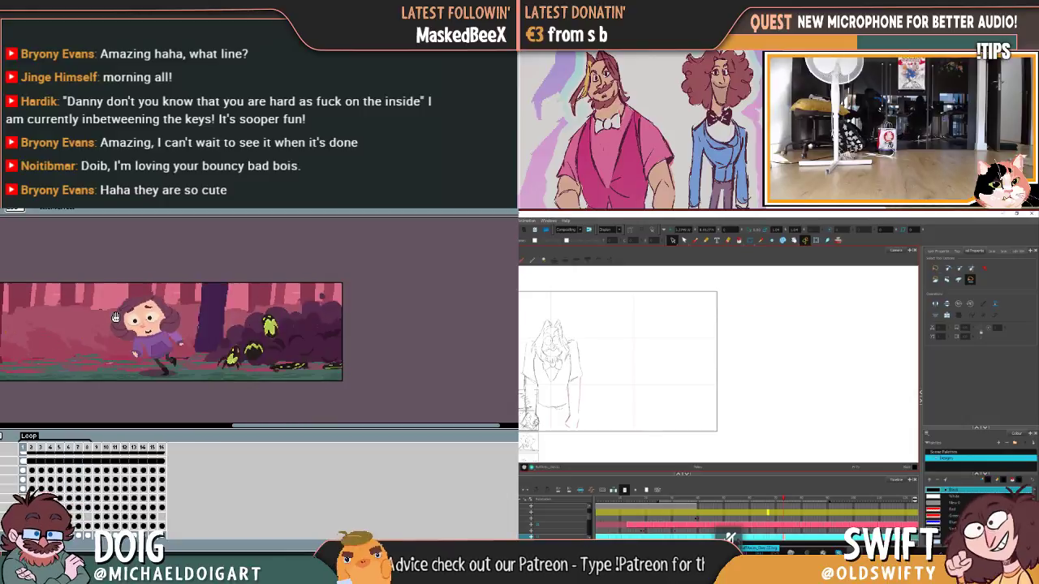
{"action": "left_click", "coordinate": [696, 240]}
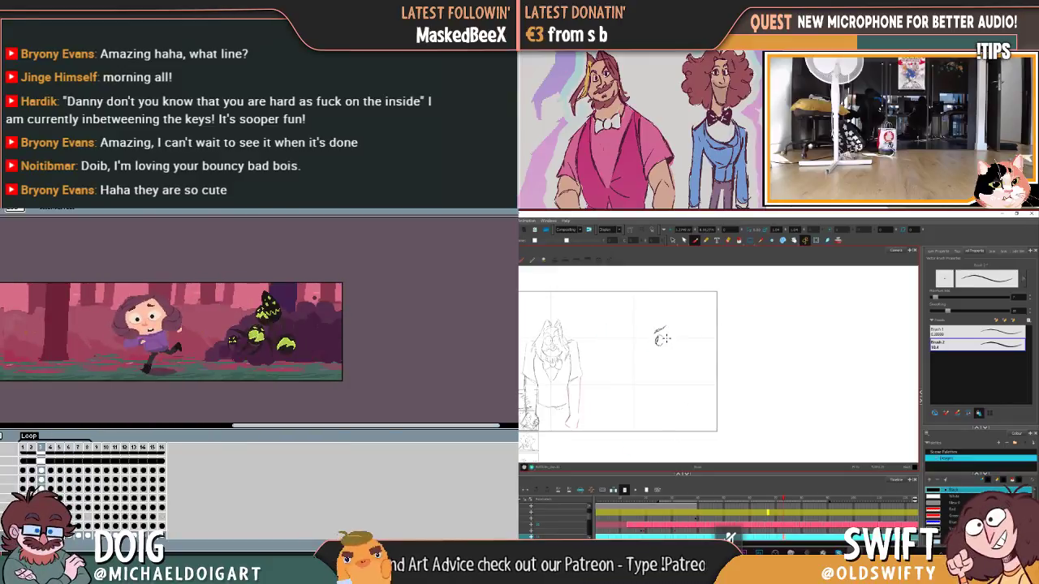
{"action": "key", "text": "ctrl+s"}
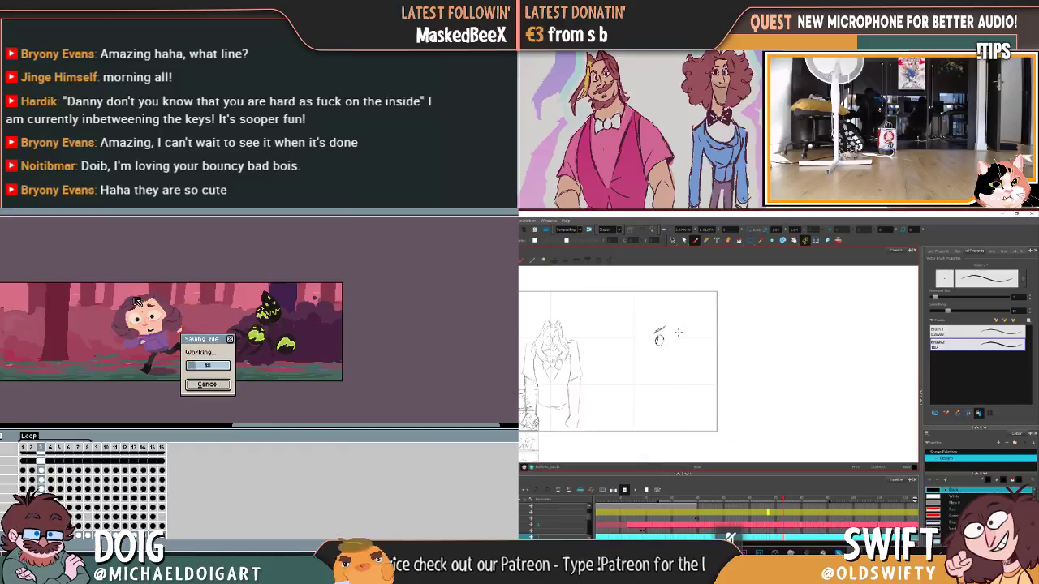
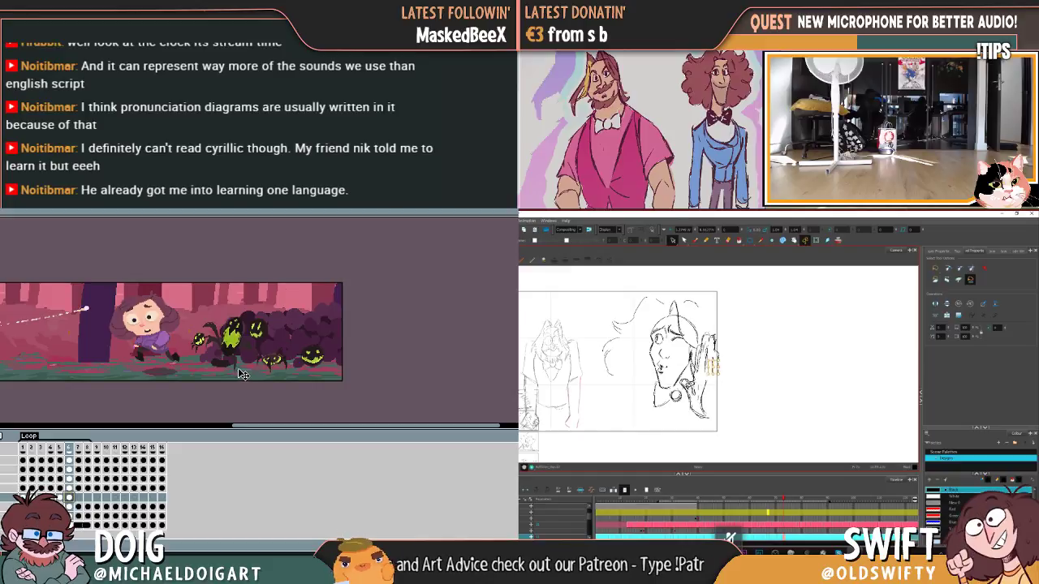
Step: Release the ground strip's transform on frame 6 and run a cel command on the selected cels of frames 2 to 7
{"action": "left_click", "coordinate": [242, 371]}
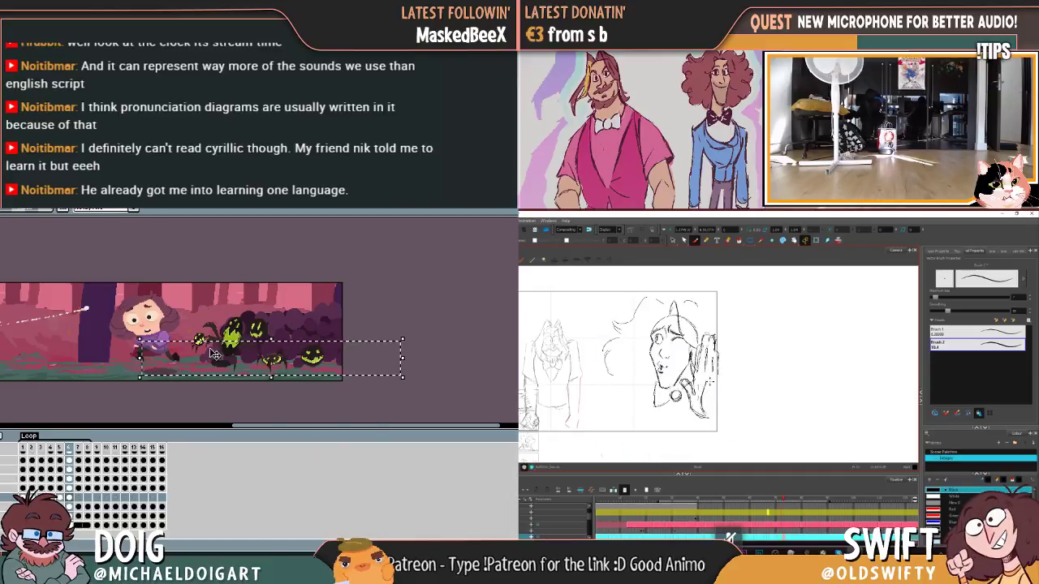
{"action": "left_click", "coordinate": [176, 400]}
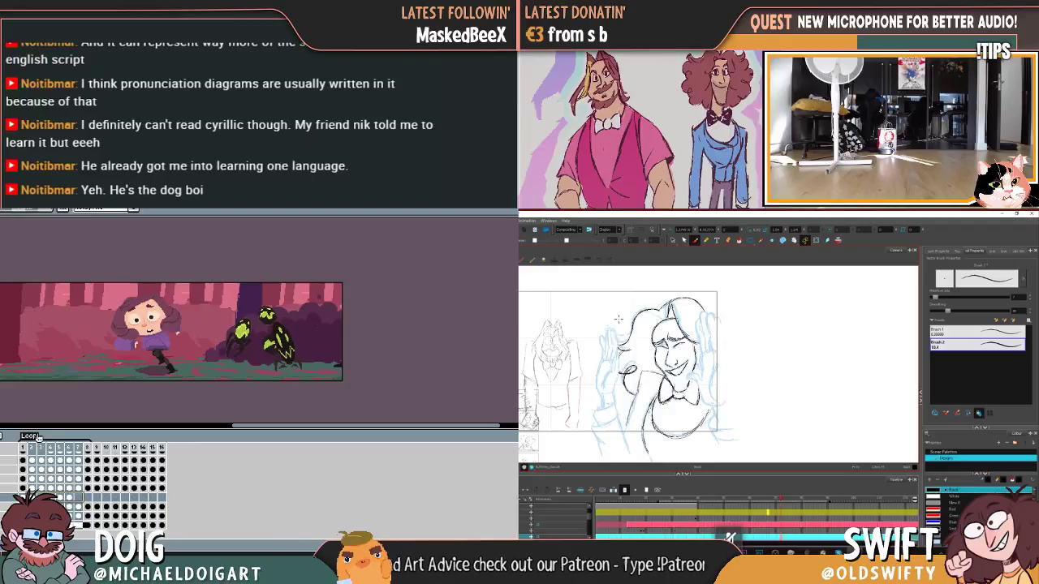
{"action": "right_click", "coordinate": [34, 492]}
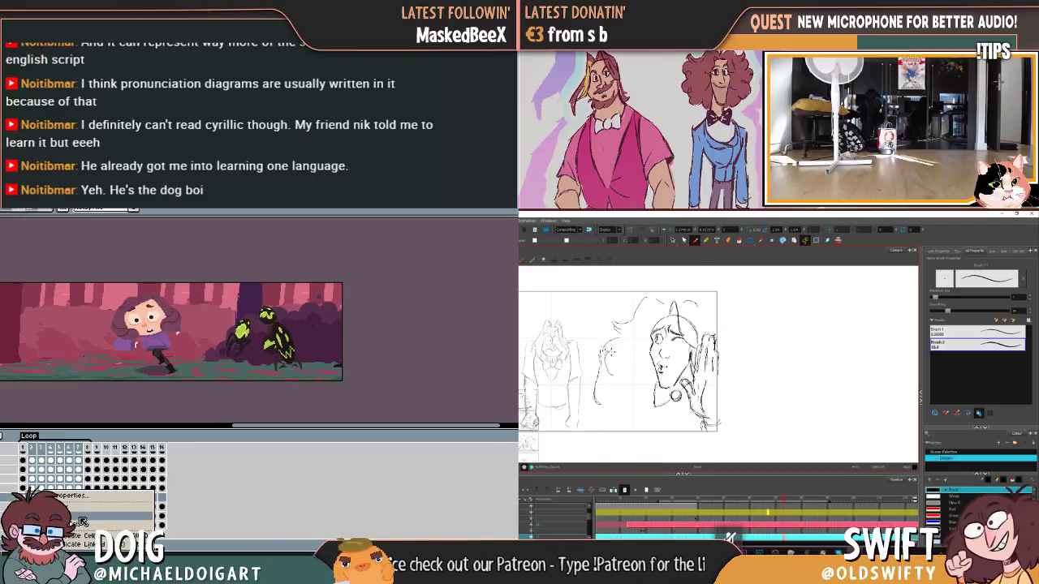
{"action": "left_click", "coordinate": [81, 513]}
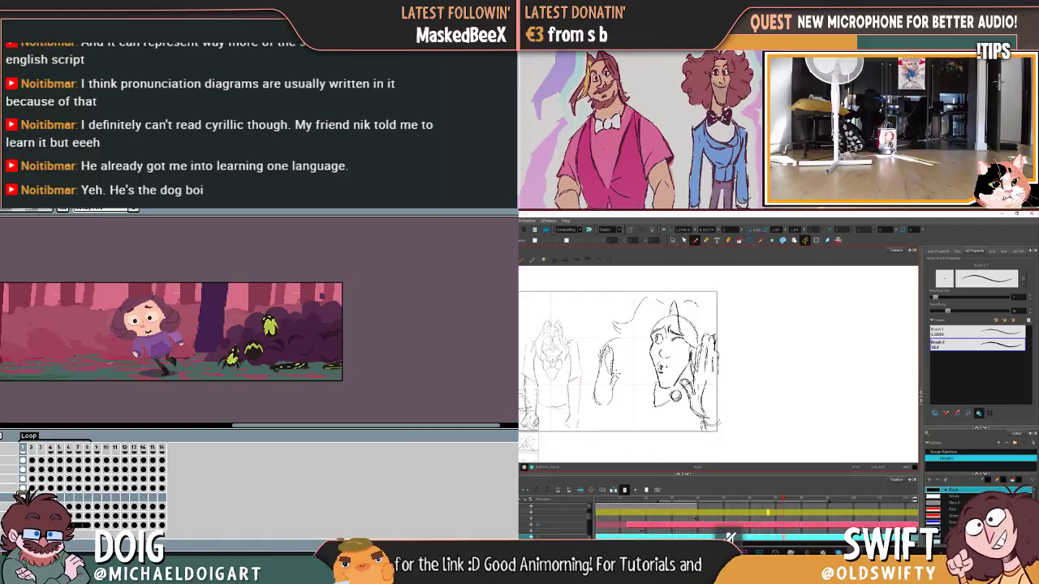
Step: Narrow the ground strip on frame 3 from its left edge and deselect it, and undo the stray background change on frame 4
{"action": "left_click", "coordinate": [51, 448]}
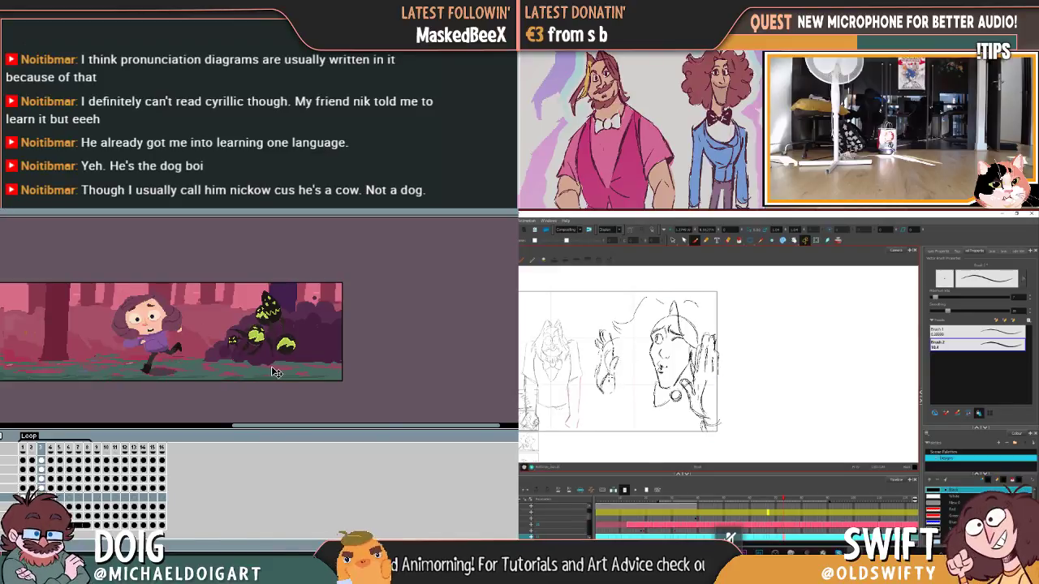
{"action": "left_click", "coordinate": [106, 367]}
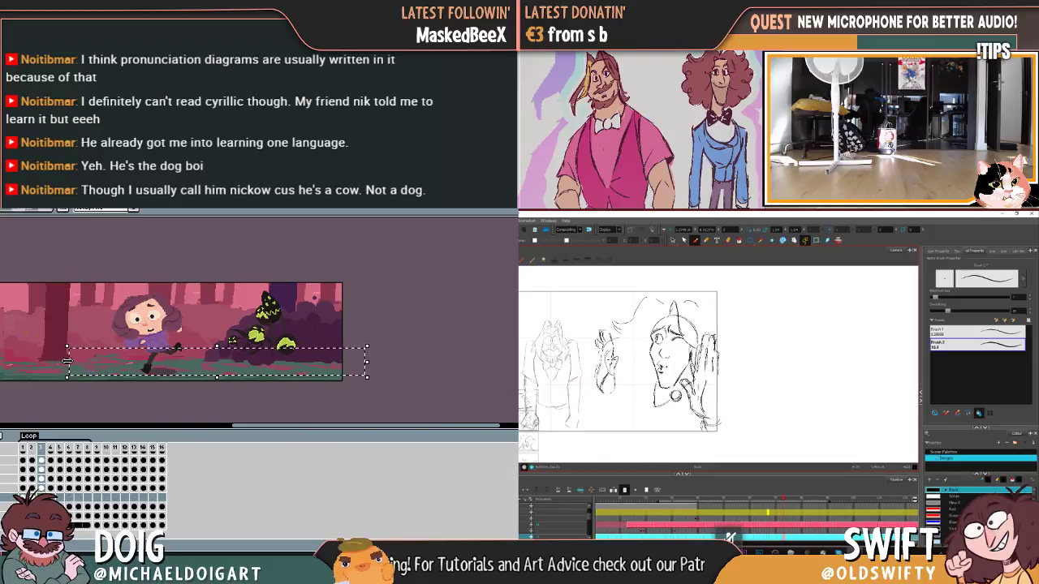
{"action": "left_click_drag", "start_coordinate": [67, 362], "coordinate": [84, 363]}
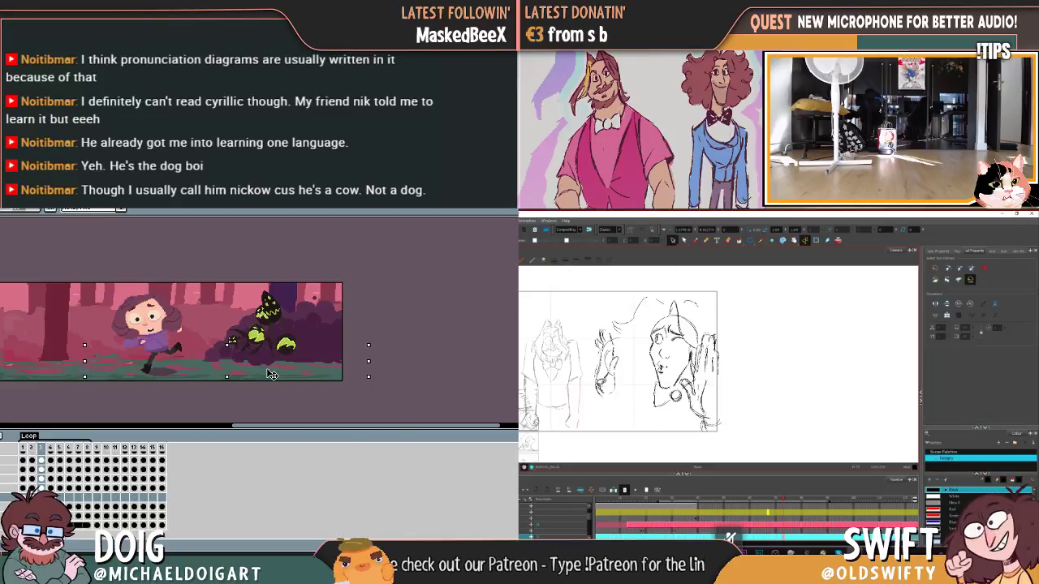
{"action": "left_click", "coordinate": [268, 361]}
{"action": "key", "text": "ctrl+d"}
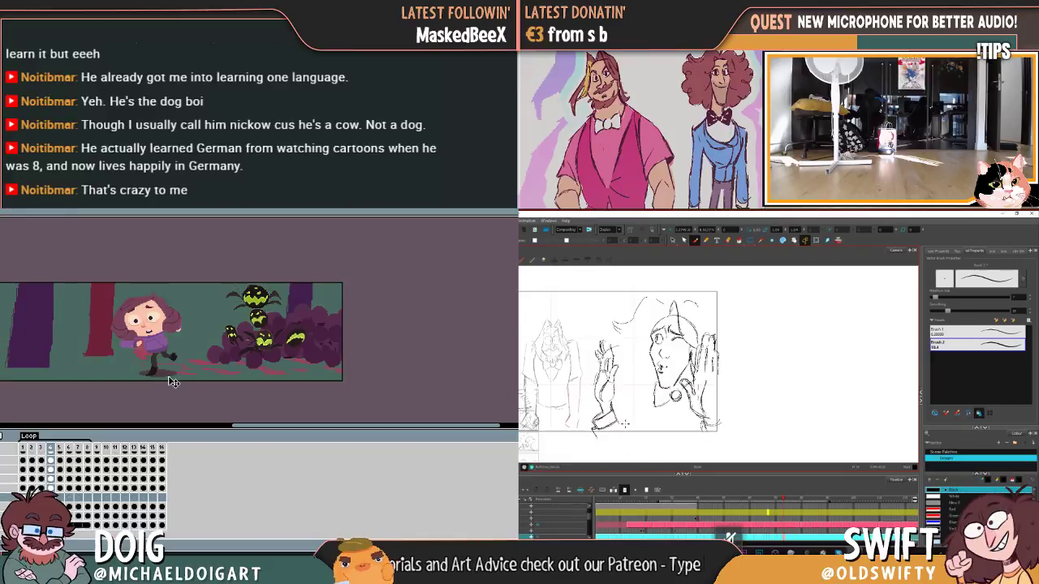
{"action": "key", "text": "ctrl+z"}
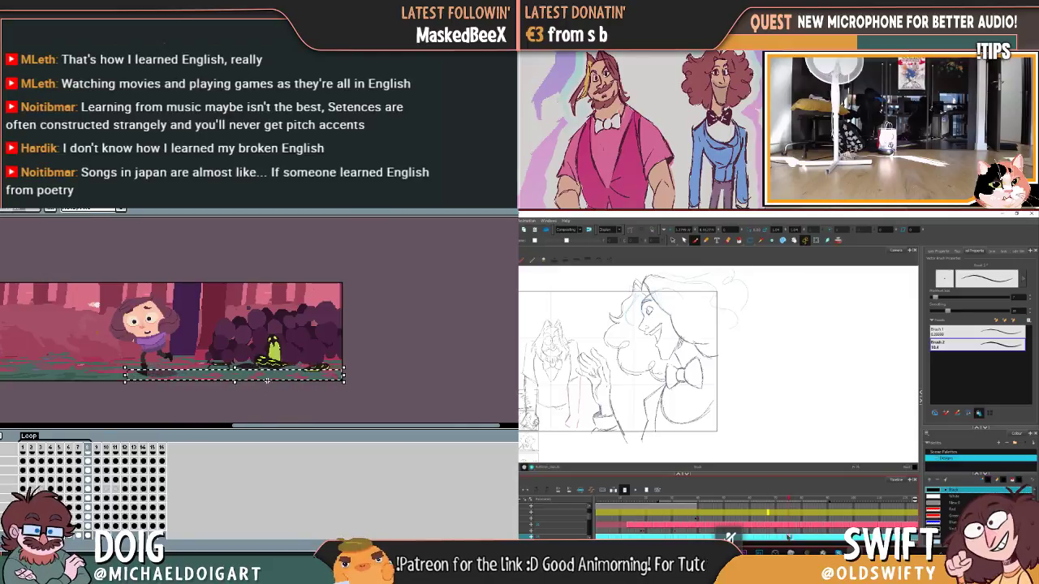
Step: Shift the ground strip on frame 8 slightly up and to the right, deselect it and save the file
{"action": "left_click_drag", "start_coordinate": [271, 379], "coordinate": [274, 375]}
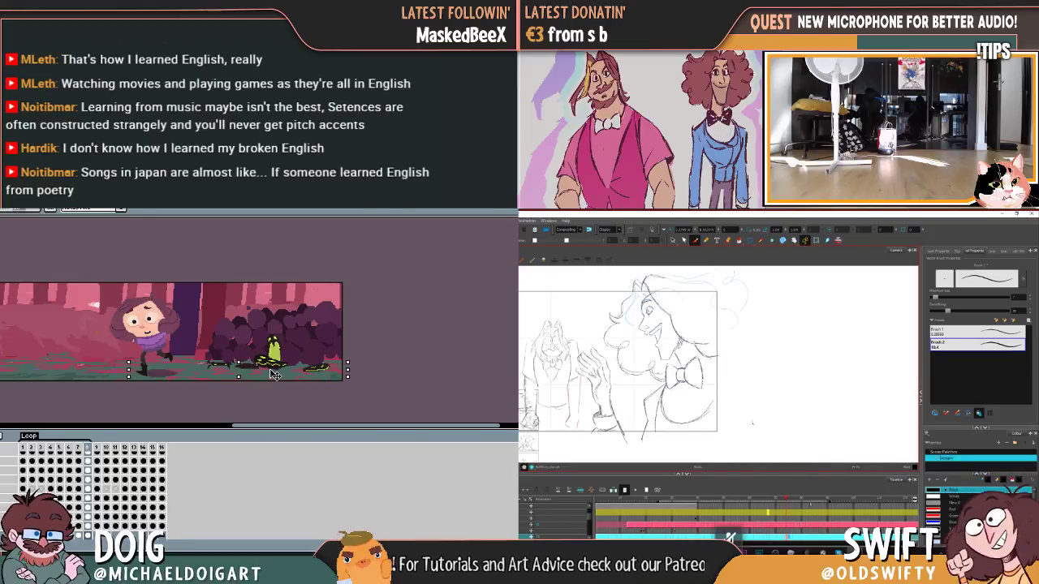
{"action": "left_click", "coordinate": [258, 346]}
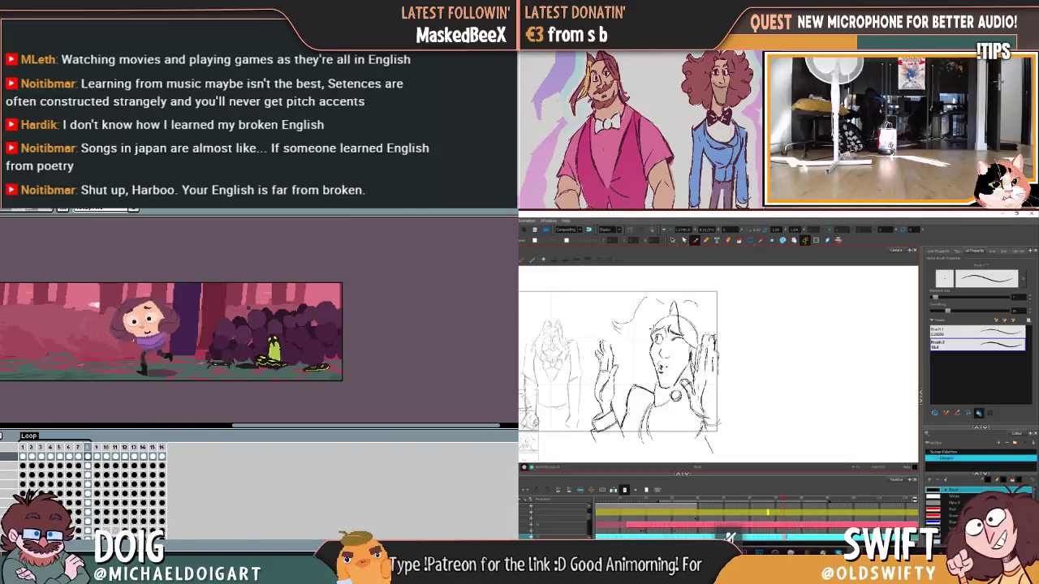
{"action": "key", "text": "ctrl+s"}
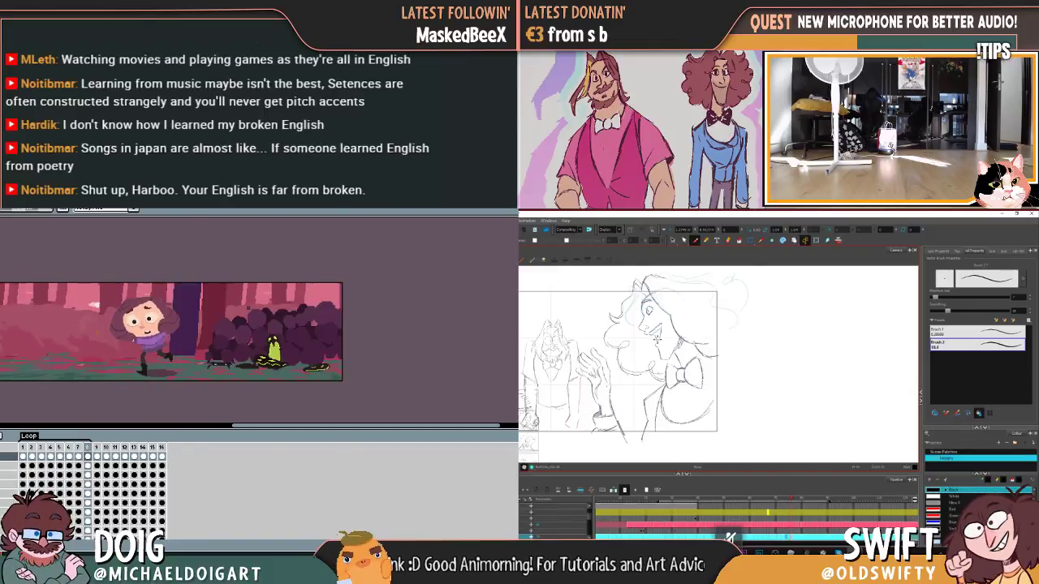
Step: Build up the new profile's forehead, nose and jaw with the Brush tool, and reposition its eye with the Select tool
{"action": "key", "text": "alt+s"}
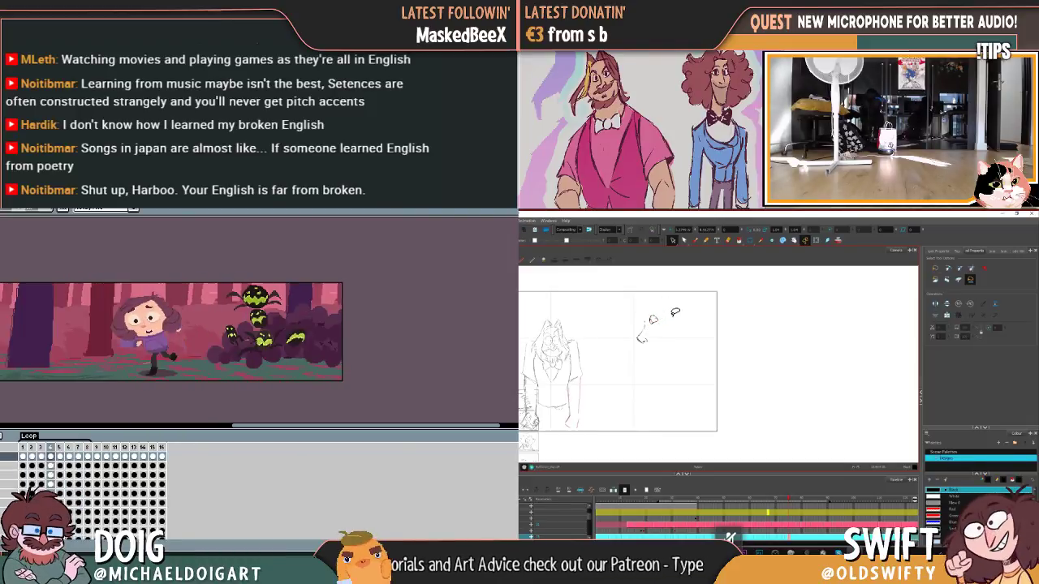
{"action": "left_click", "coordinate": [655, 319]}
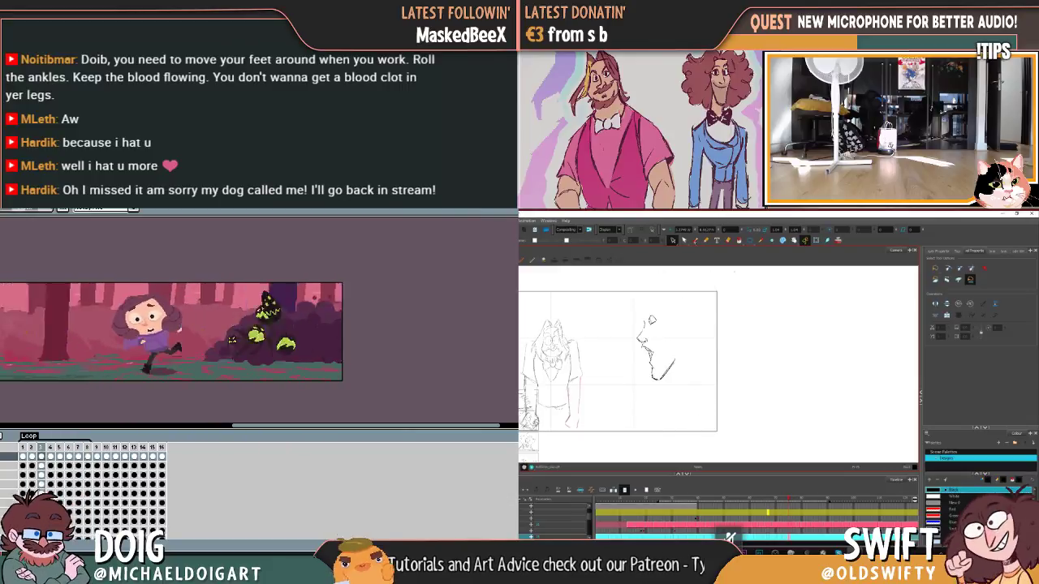
{"action": "left_click", "coordinate": [695, 241]}
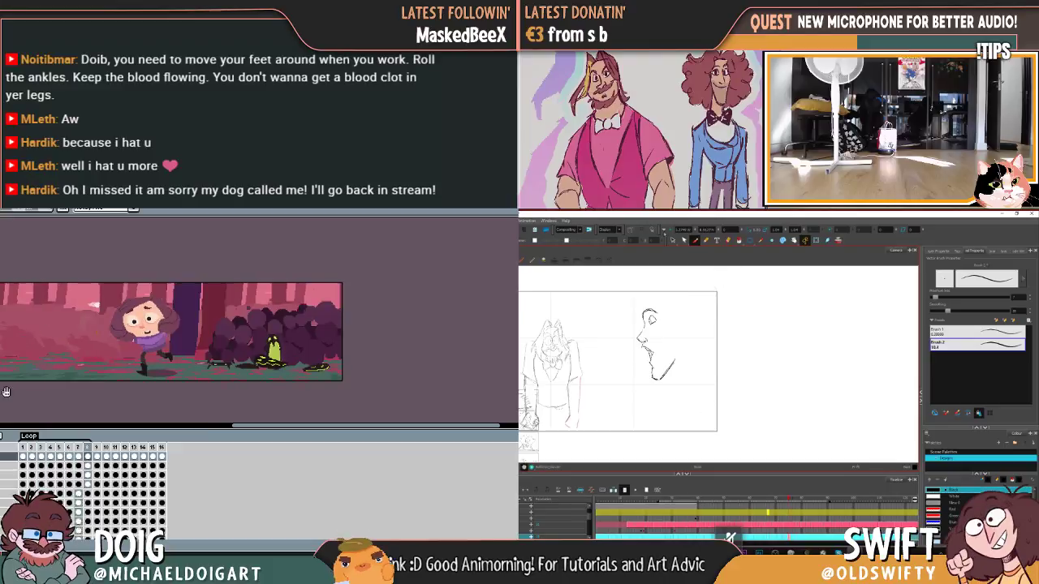
{"action": "key", "text": "alt+s"}
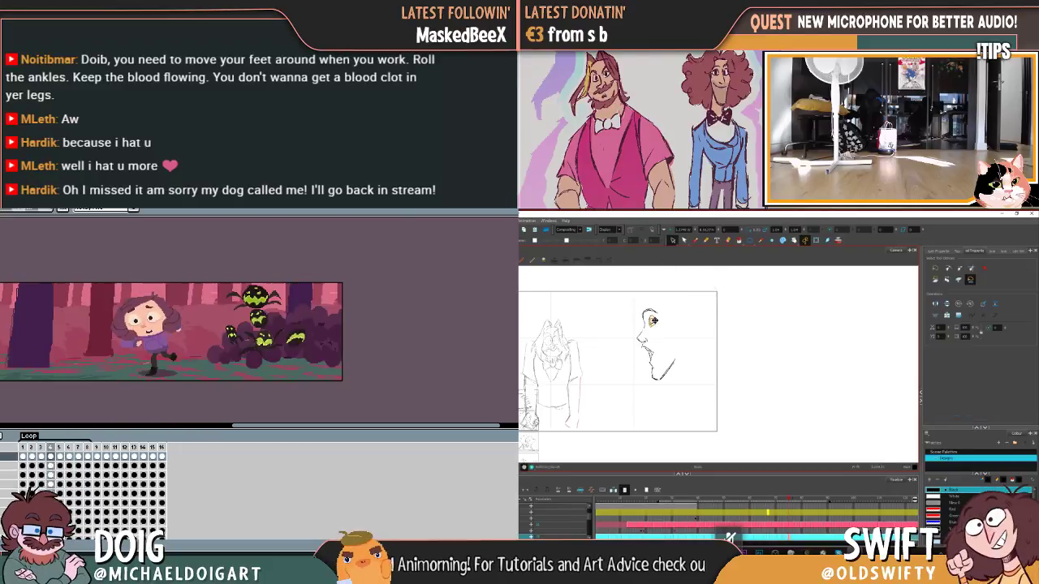
{"action": "left_click_drag", "start_coordinate": [656, 322], "coordinate": [664, 325]}
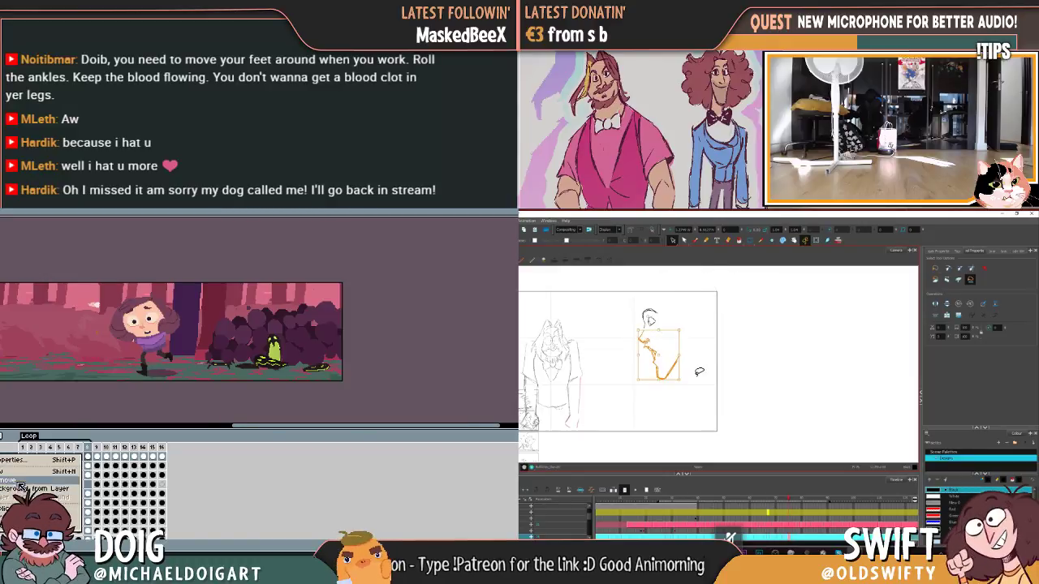
Step: Remove the selected layer from the pixel-art chase loop
{"action": "left_click", "coordinate": [19, 475]}
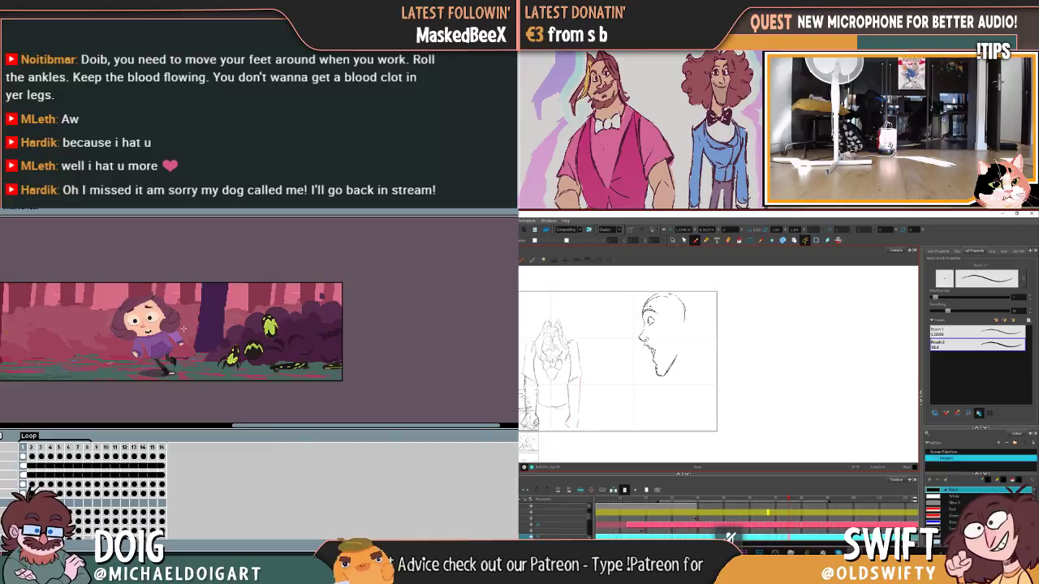
Step: Add pale dust specks by the running girl's feet in the pixel-art loop, finishing on frames 7 and 8
{"action": "scroll", "coordinate": [183, 329], "scroll_direction": "up", "scroll_amount": 5}
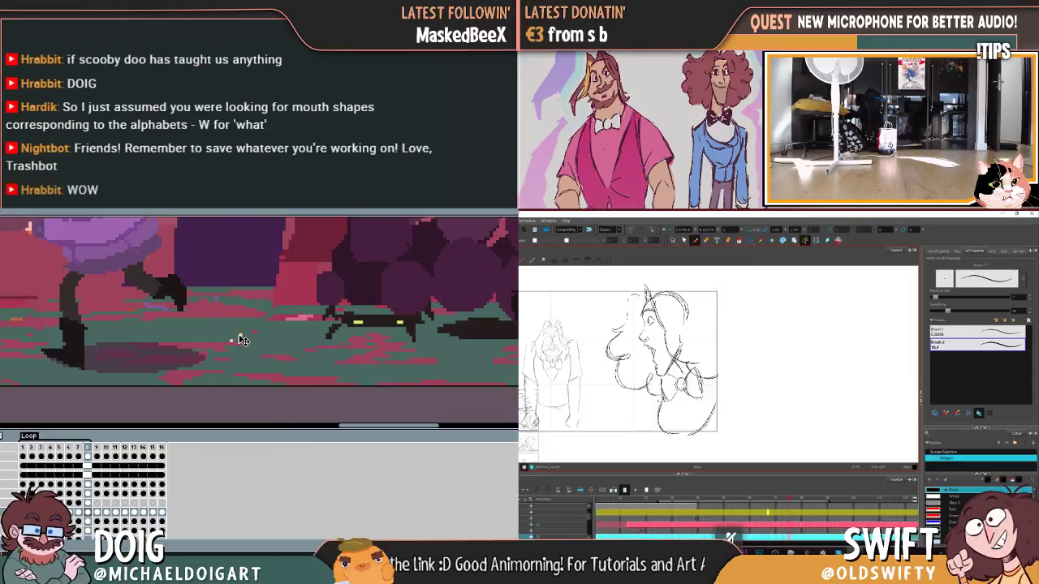
{"action": "left_click", "coordinate": [78, 505]}
{"action": "left_click", "coordinate": [88, 504]}
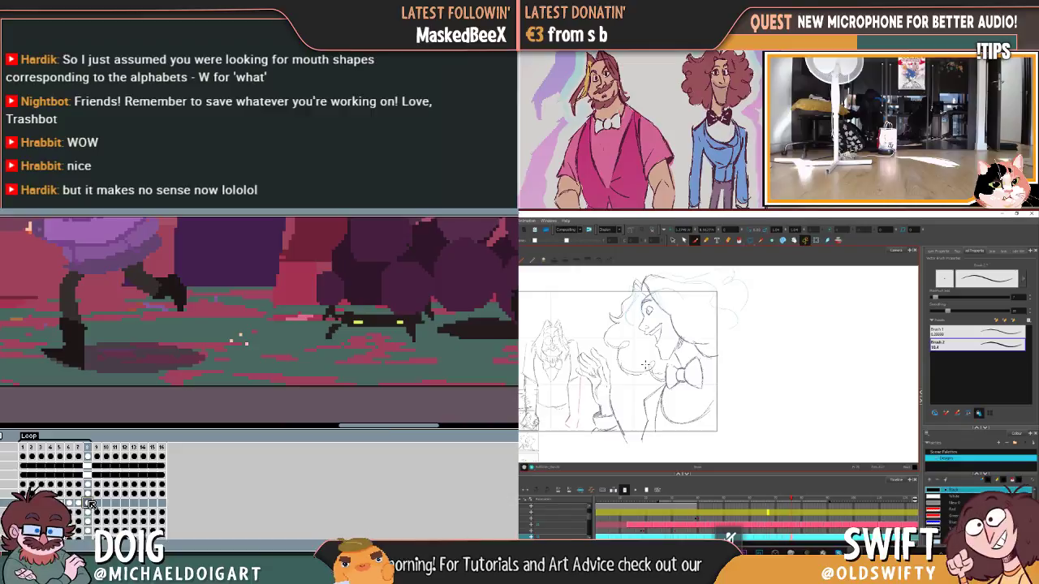
Step: Step back and forth through the loop from frame 1 to examine how the dust specks move behind the feet
{"action": "left_click", "coordinate": [24, 448]}
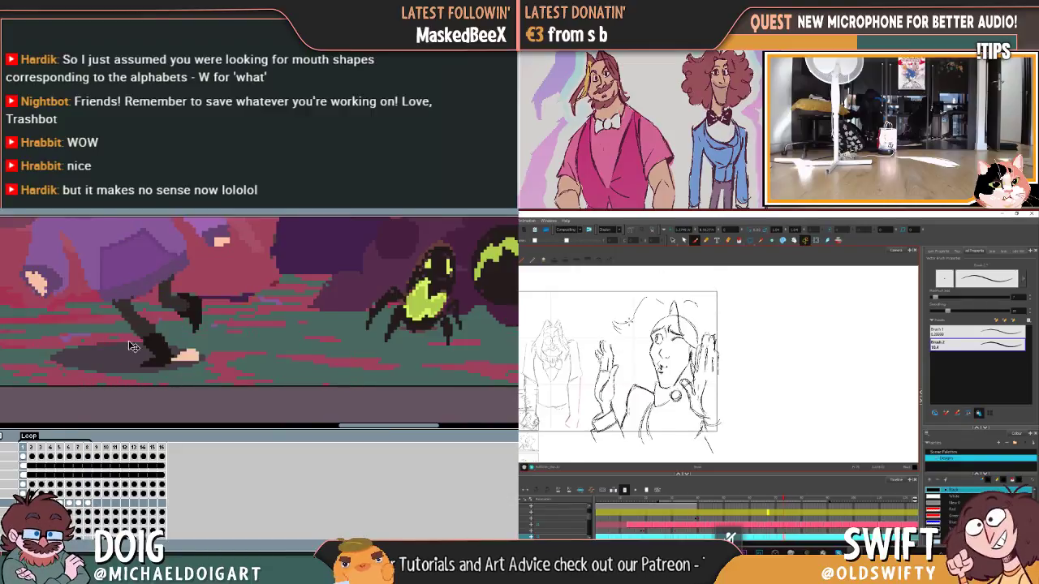
{"action": "key", "text": "Right"}
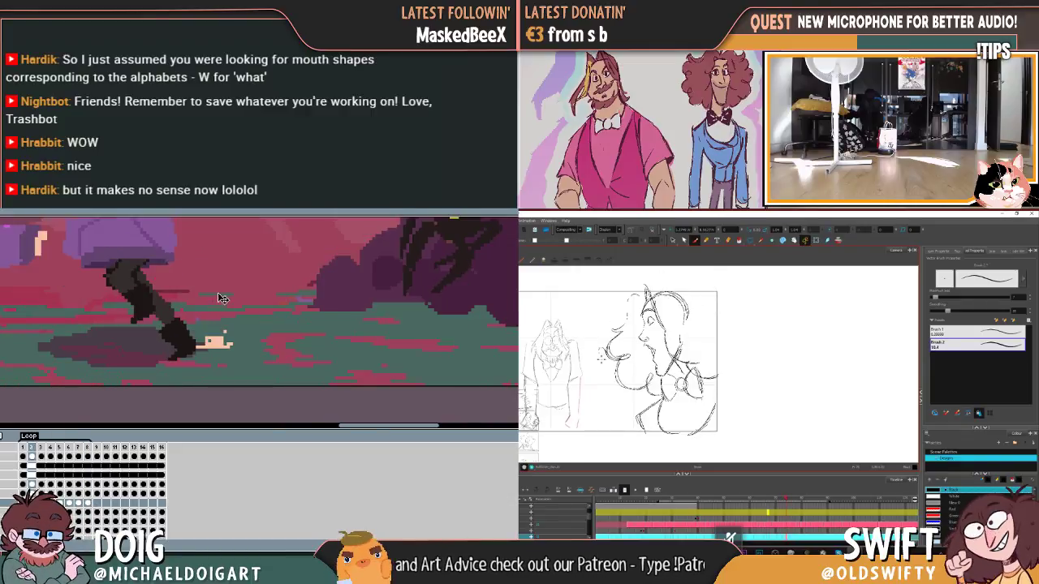
{"action": "key", "text": "Right"}
{"action": "key", "text": "Right"}
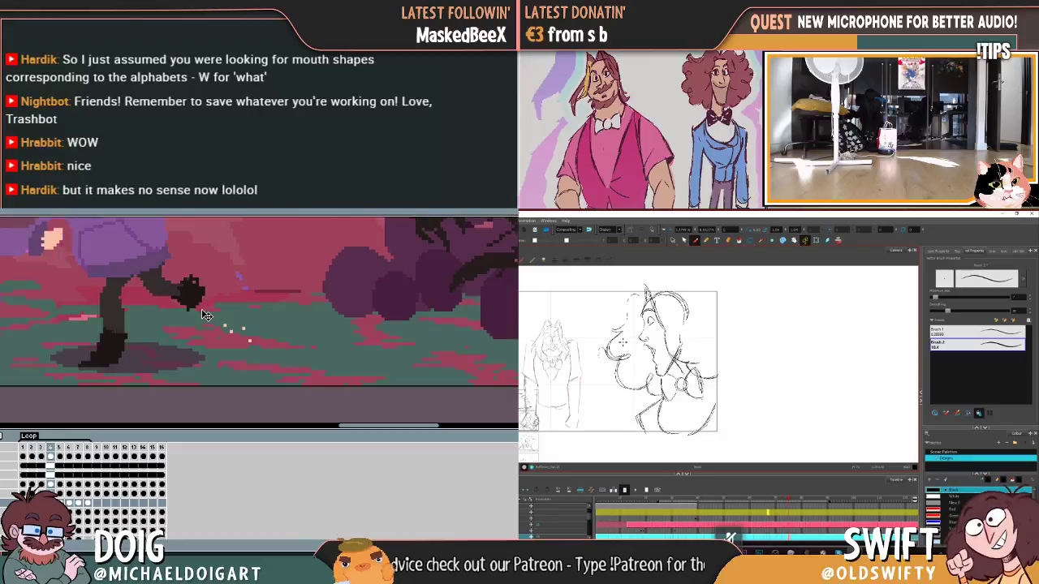
{"action": "key", "text": "Right"}
{"action": "key", "text": "Right"}
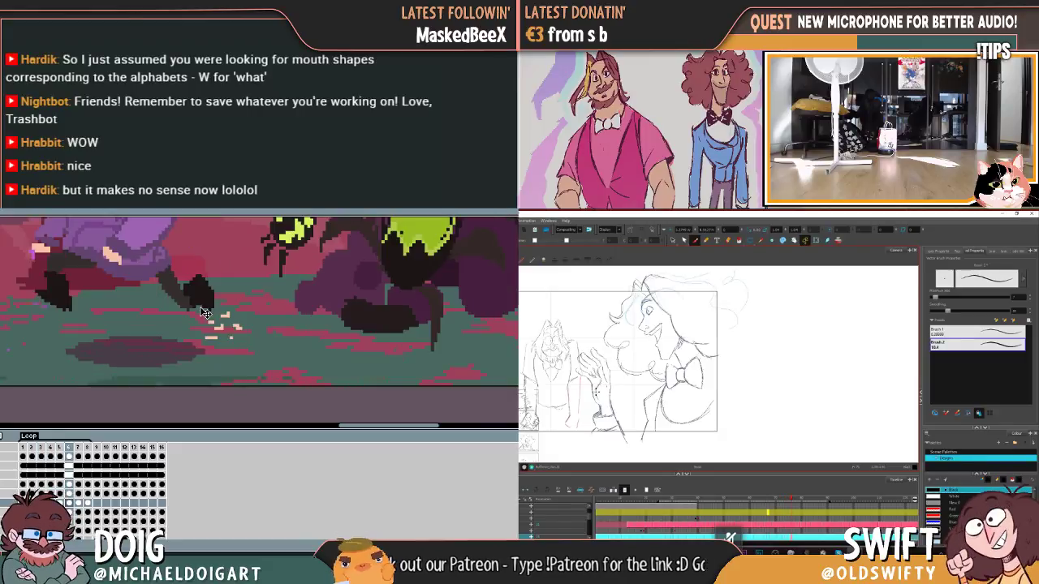
{"action": "key", "text": "Left"}
{"action": "key", "text": "Left"}
{"action": "key", "text": "Right"}
{"action": "key", "text": "Right"}
{"action": "key", "text": "Left"}
{"action": "key", "text": "Right"}
{"action": "key", "text": "Left"}
{"action": "key", "text": "Left"}
{"action": "key", "text": "Left"}
{"action": "key", "text": "Left"}
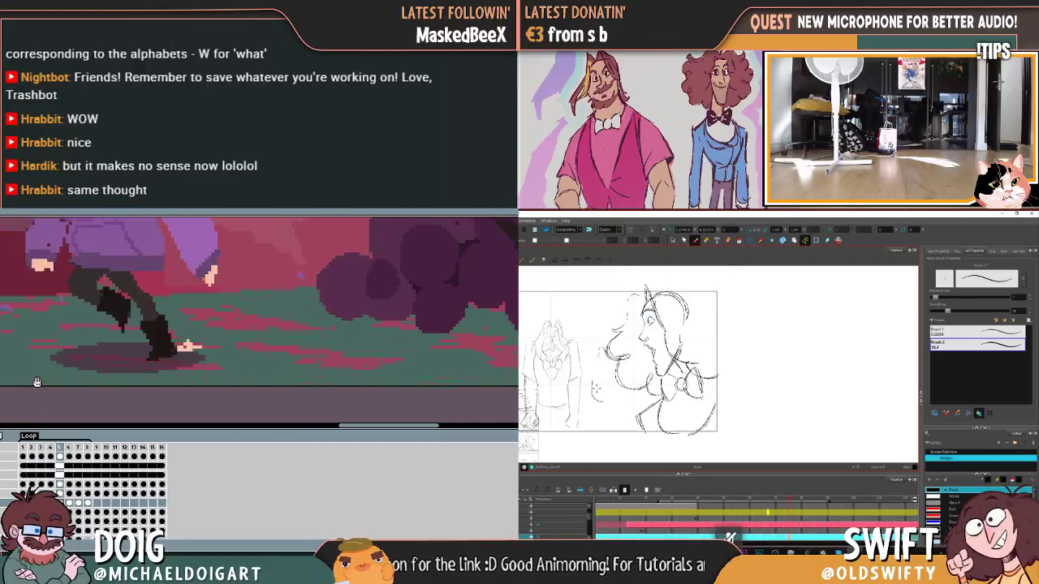
Step: Compare the dust at the foot's ground contact between frames 5 and 1 of the run cycle
{"action": "key", "text": "Right"}
{"action": "key", "text": "Right"}
{"action": "key", "text": "Right"}
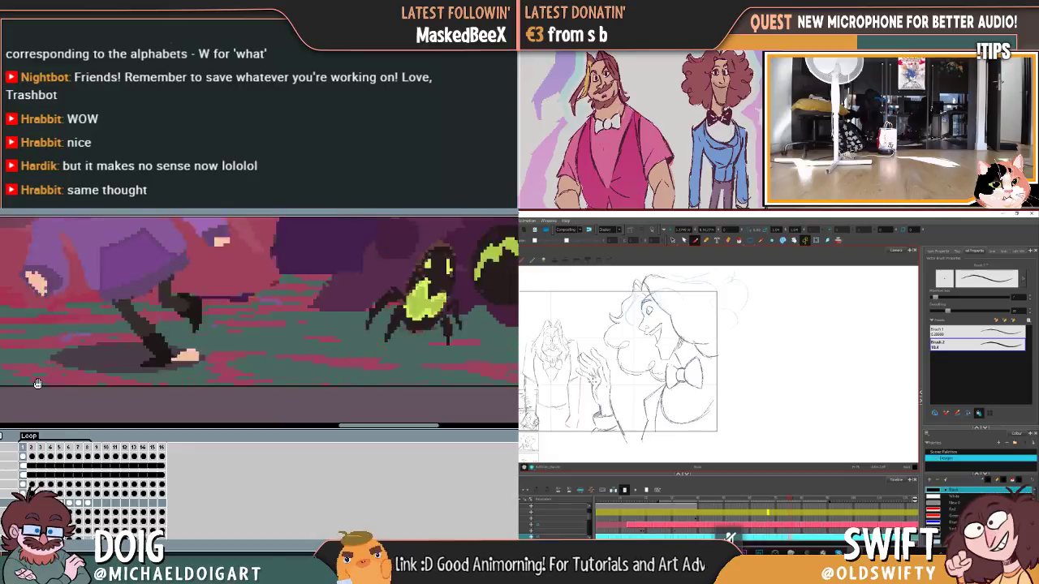
{"action": "key", "text": "Left"}
{"action": "key", "text": "Left"}
{"action": "key", "text": "Left"}
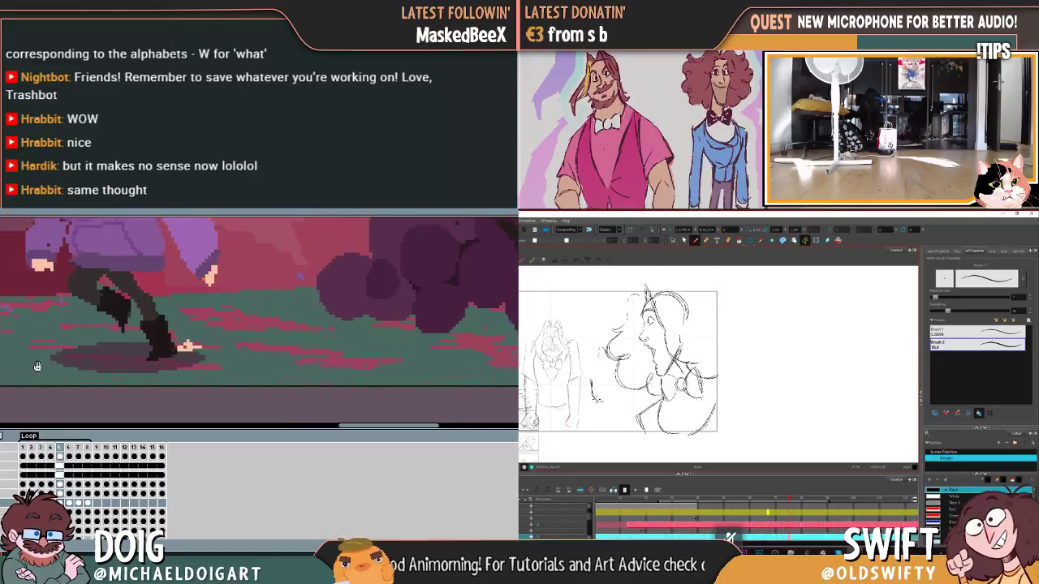
{"action": "key", "text": "Right"}
{"action": "key", "text": "Right"}
{"action": "key", "text": "Right"}
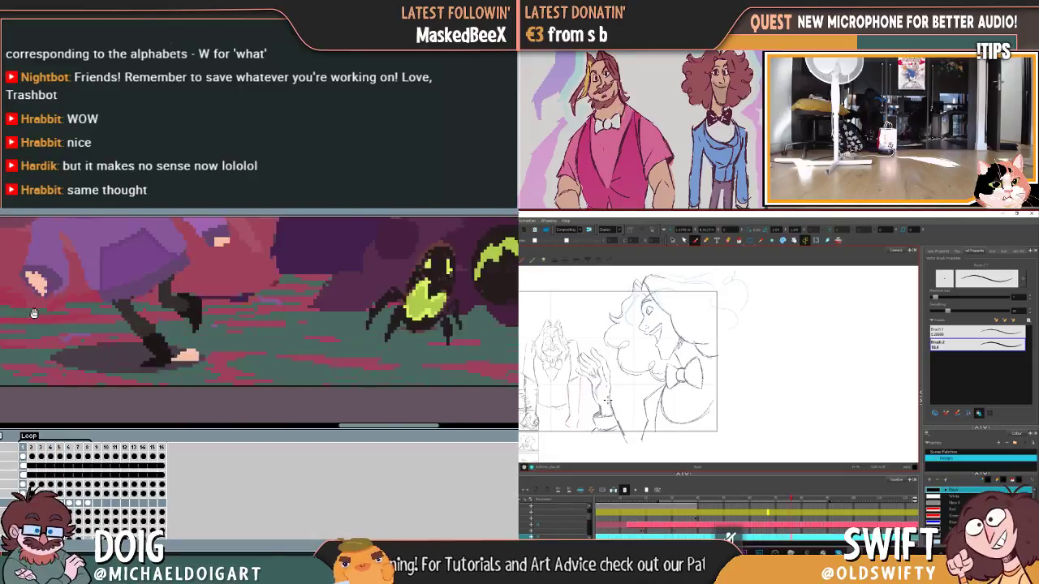
{"action": "key", "text": "Left"}
{"action": "key", "text": "Left"}
{"action": "key", "text": "Left"}
{"action": "scroll", "coordinate": [34, 313], "scroll_direction": "down", "scroll_amount": 3}
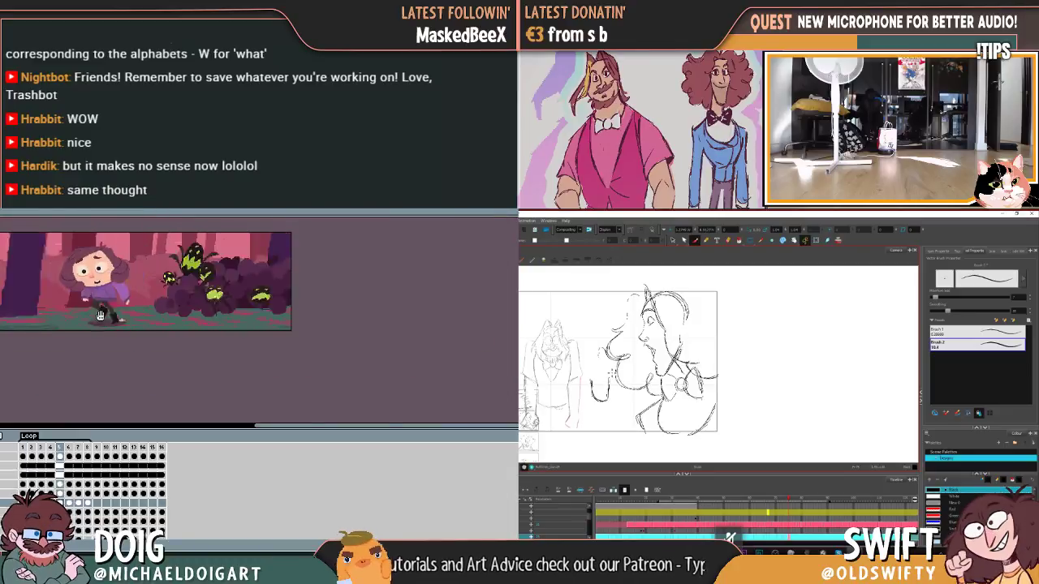
Step: Review the whole banner with its title panel and the running girl while the loop advances
{"action": "key", "text": "Right"}
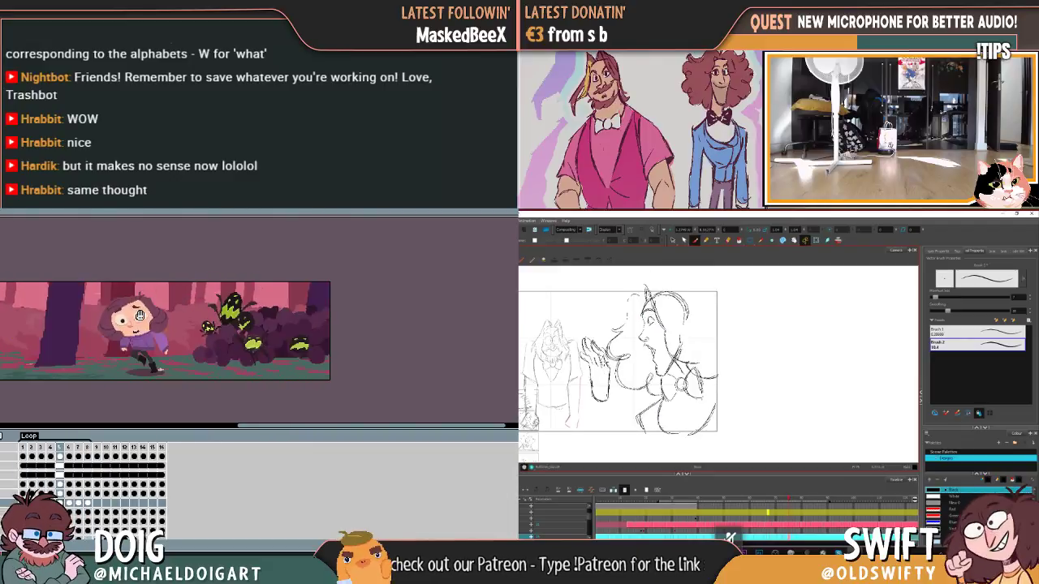
{"action": "scroll", "coordinate": [142, 316], "scroll_direction": "down", "scroll_amount": 3}
{"action": "scroll", "coordinate": [143, 328], "scroll_direction": "up", "scroll_amount": 2}
{"action": "left_click_drag", "start_coordinate": [143, 335], "coordinate": [197, 346]}
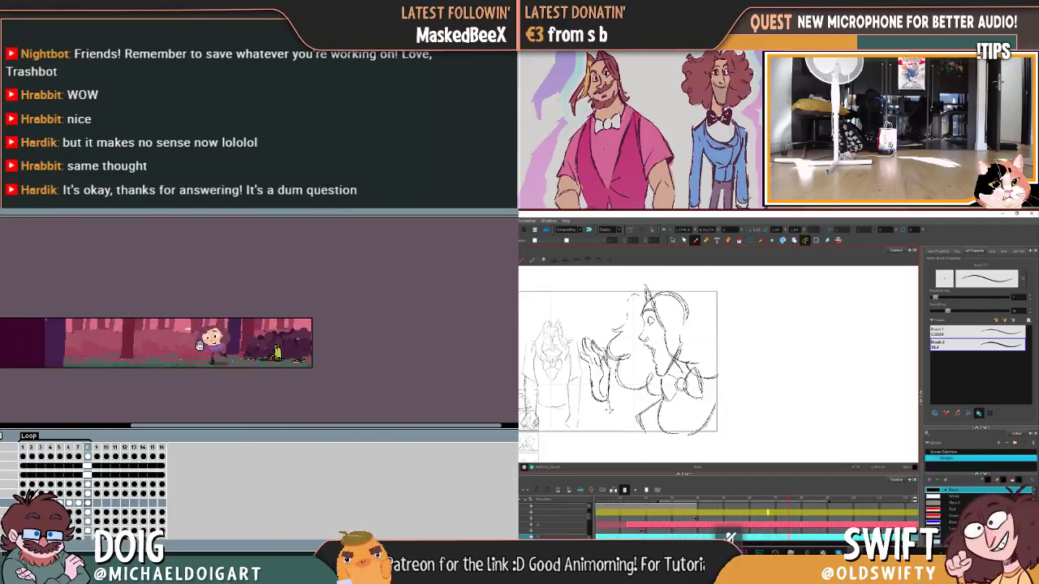
{"action": "left_click", "coordinate": [672, 240]}
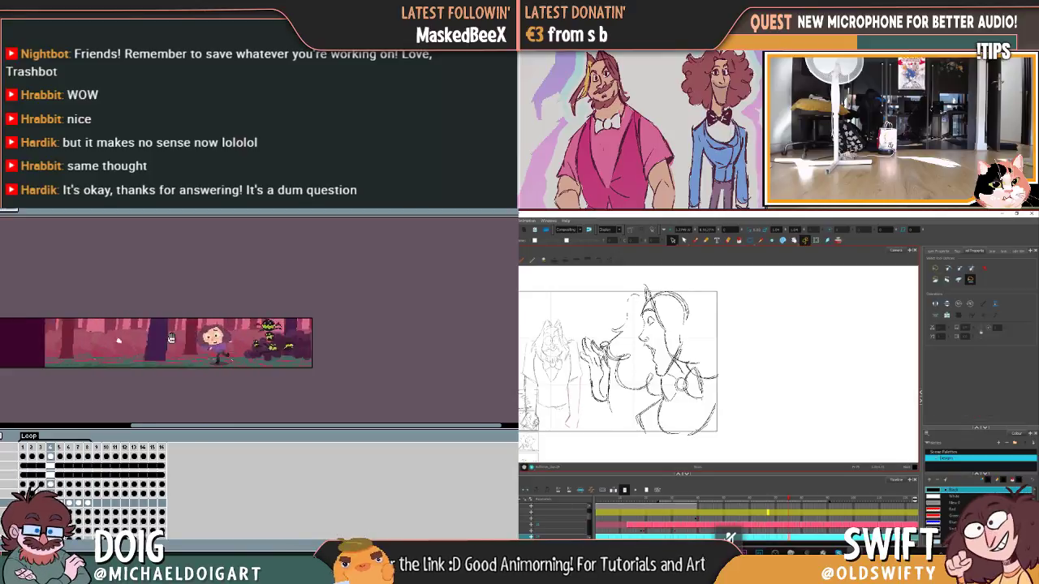
{"action": "scroll", "coordinate": [243, 358], "scroll_direction": "left", "scroll_amount": 2}
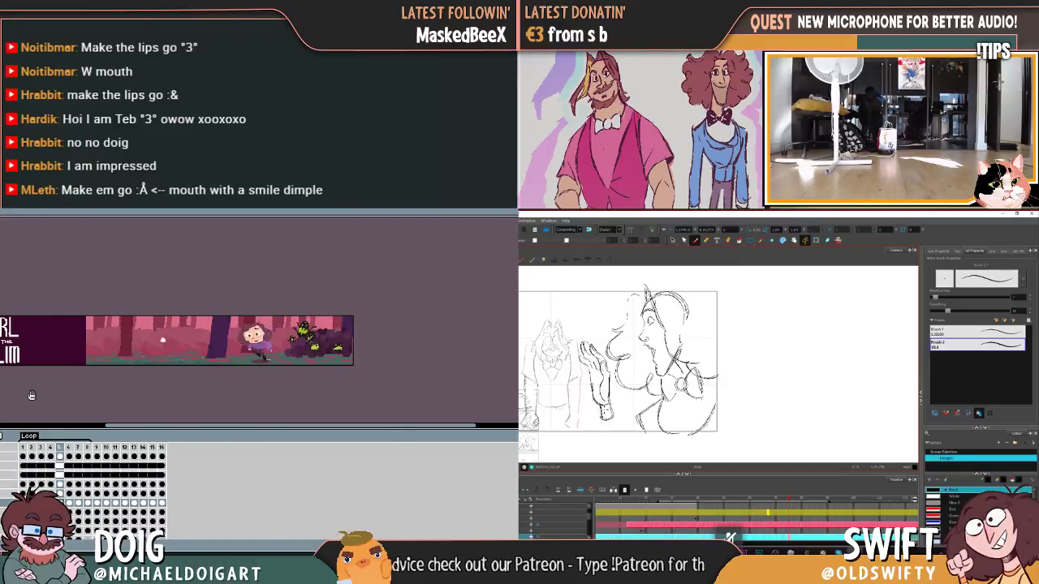
{"action": "scroll", "coordinate": [61, 394], "scroll_direction": "up", "scroll_amount": 2}
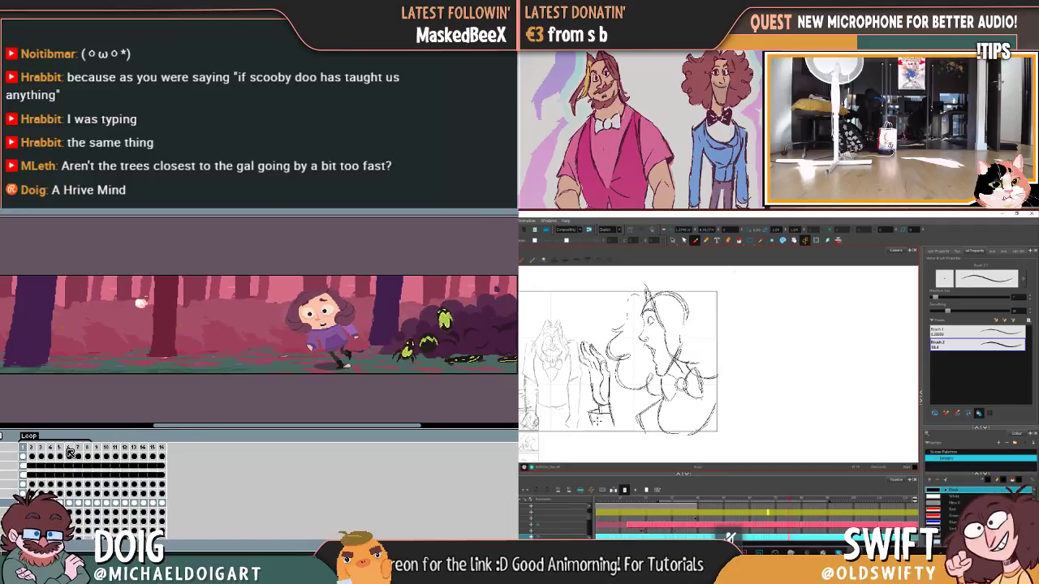
Step: Check frames 3 to 6, return to frame 1 and examine how fast the nearest trees pass the girl
{"action": "left_click_drag", "start_coordinate": [39, 451], "coordinate": [72, 445]}
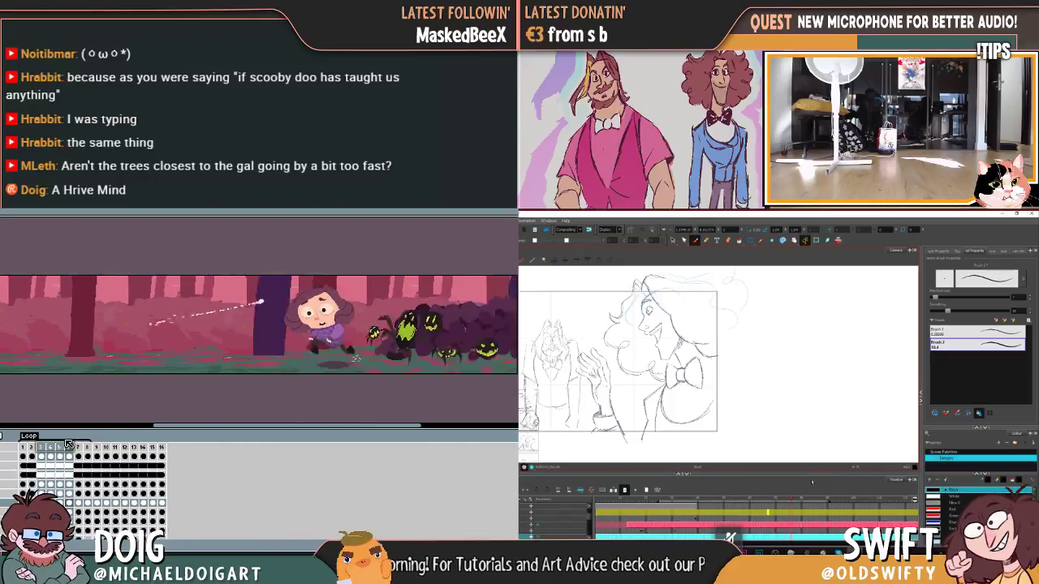
{"action": "left_click", "coordinate": [23, 445]}
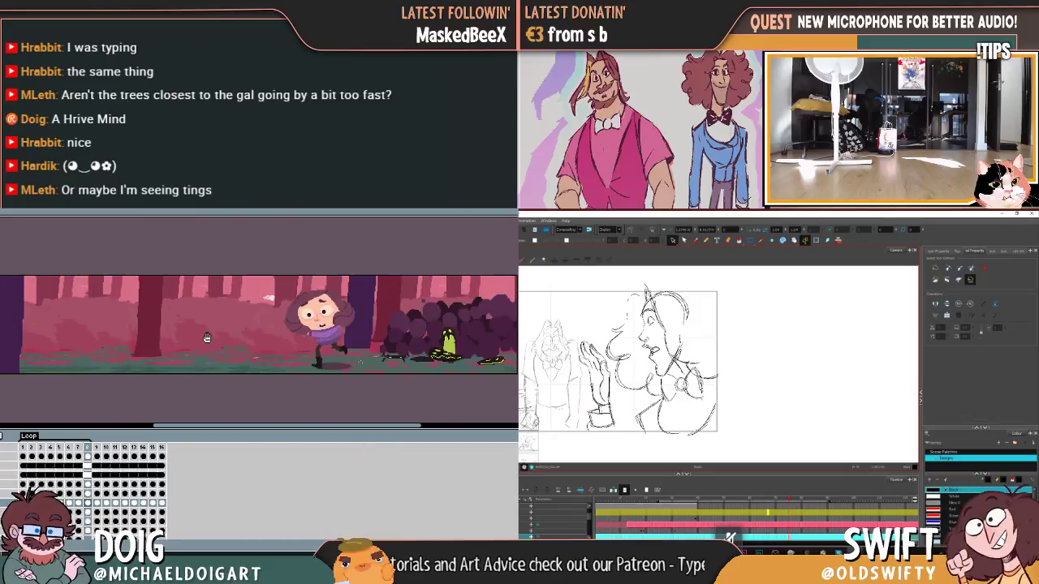
{"action": "left_click_drag", "start_coordinate": [263, 342], "coordinate": [204, 341]}
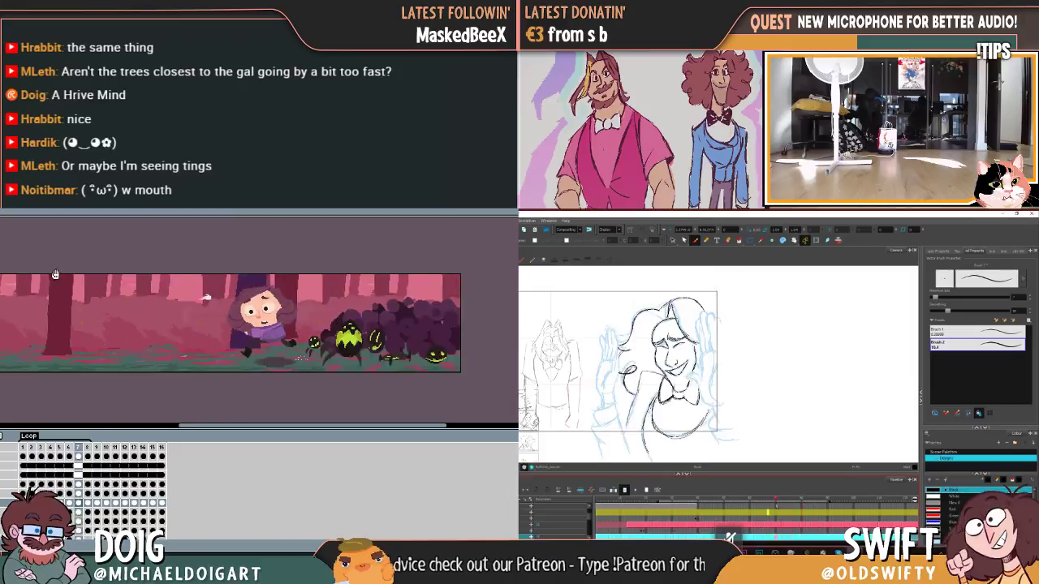
{"action": "scroll", "coordinate": [27, 285], "scroll_direction": "down", "scroll_amount": 3}
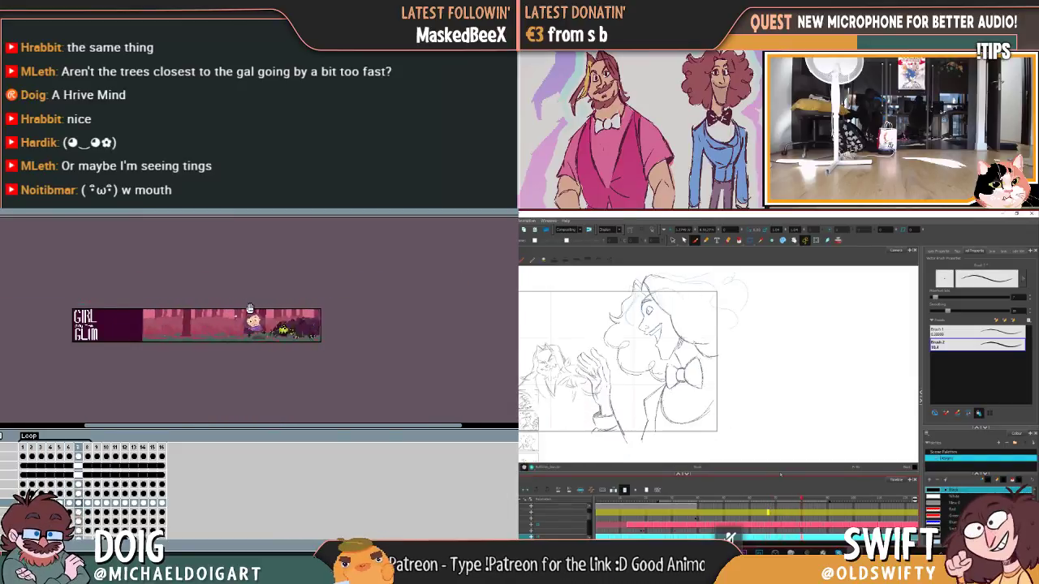
{"action": "scroll", "coordinate": [249, 308], "scroll_direction": "up", "scroll_amount": 1}
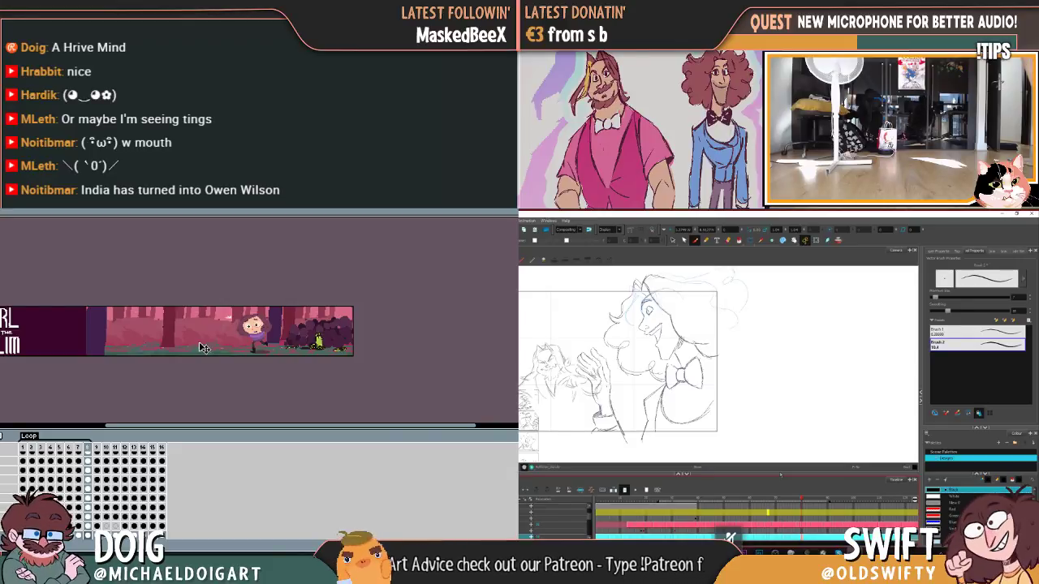
{"action": "scroll", "coordinate": [192, 352], "scroll_direction": "up", "scroll_amount": 2}
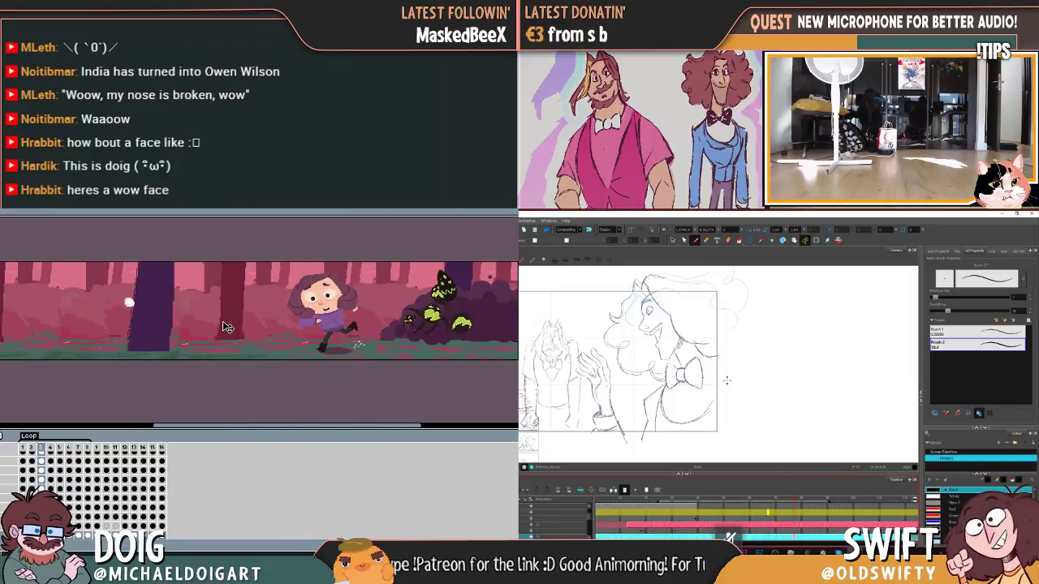
Step: Select the smiling profile's face lines in the rough character drawing with the Select tool
{"action": "key", "text": "alt+s"}
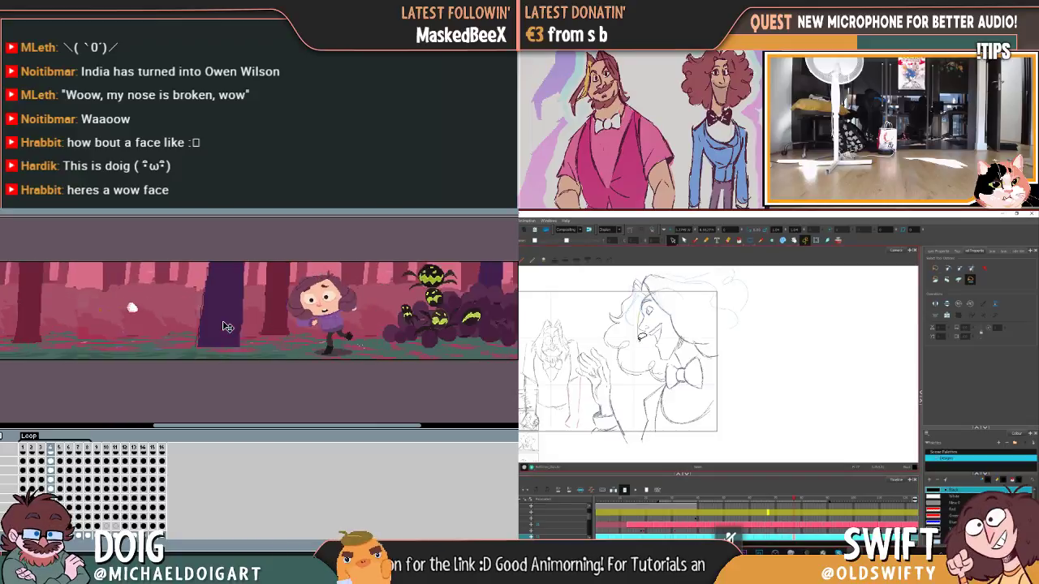
{"action": "left_click", "coordinate": [672, 294]}
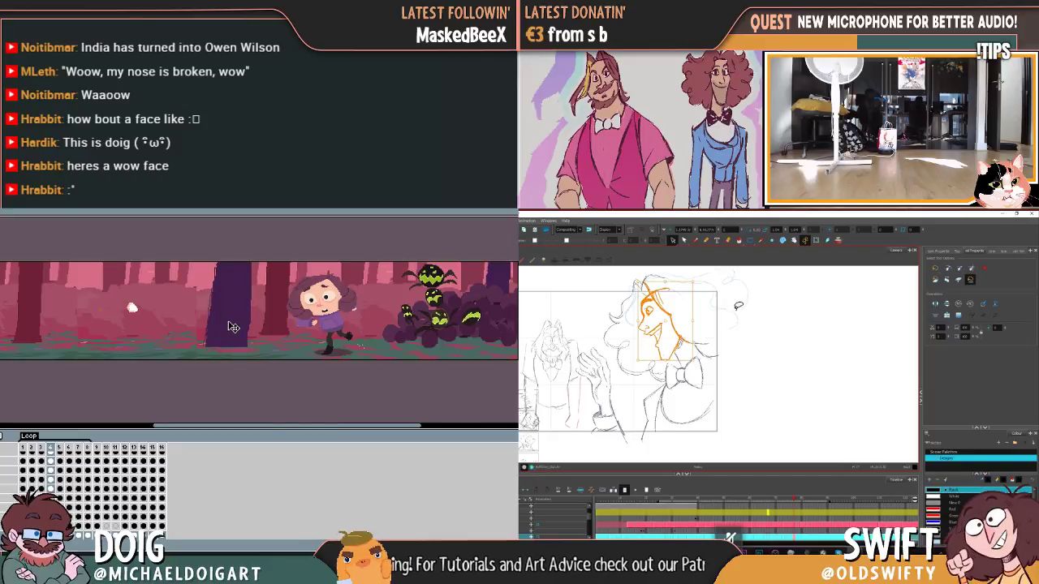
Step: Try shifting the dark foreground tree to the right on frames 3, 2 and 1 of the chase loop, and save the file
{"action": "left_click_drag", "start_coordinate": [148, 327], "coordinate": [233, 323]}
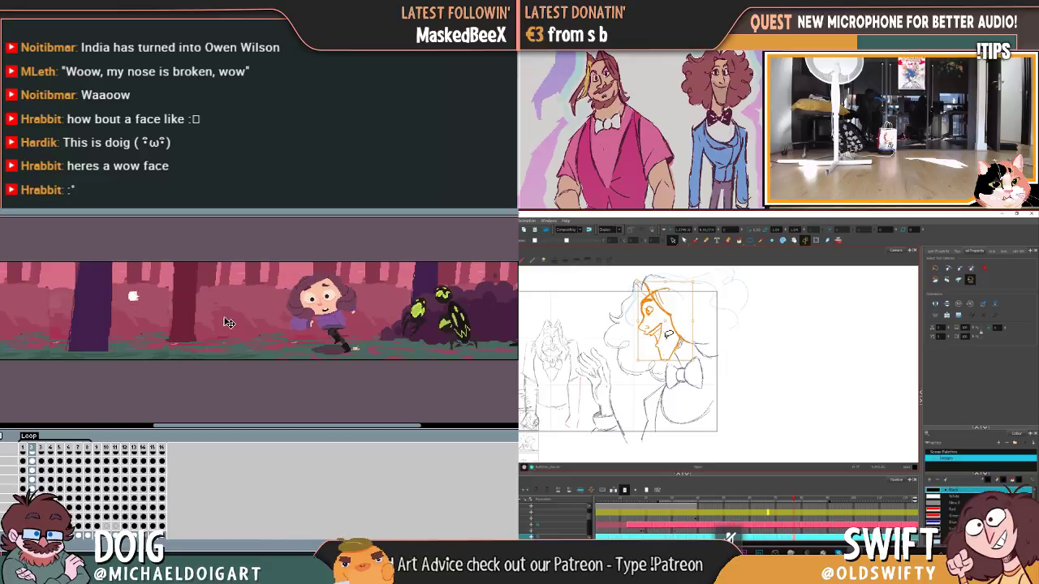
{"action": "left_click_drag", "start_coordinate": [87, 315], "coordinate": [237, 313]}
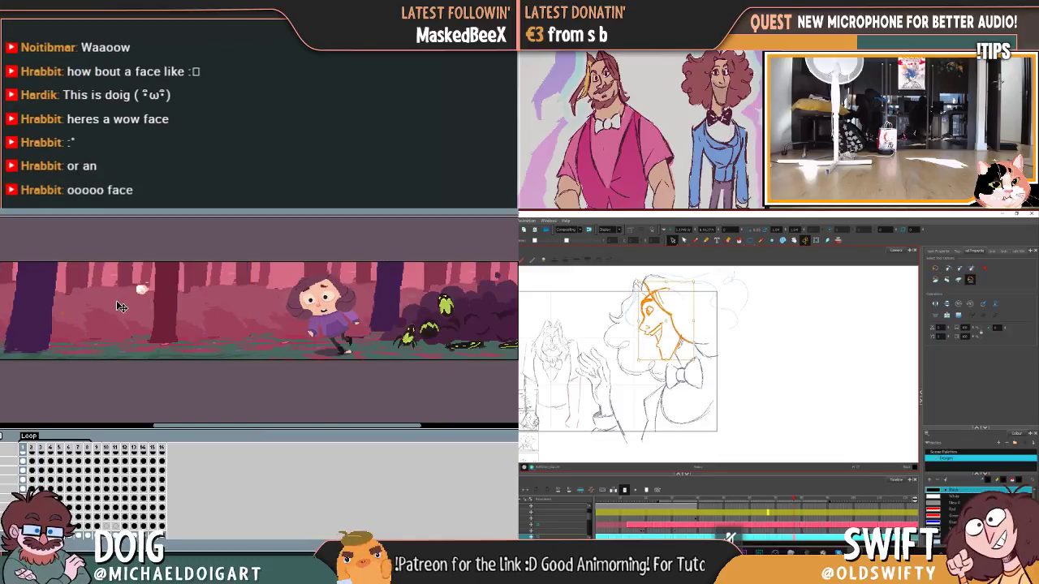
{"action": "left_click_drag", "start_coordinate": [37, 310], "coordinate": [248, 306]}
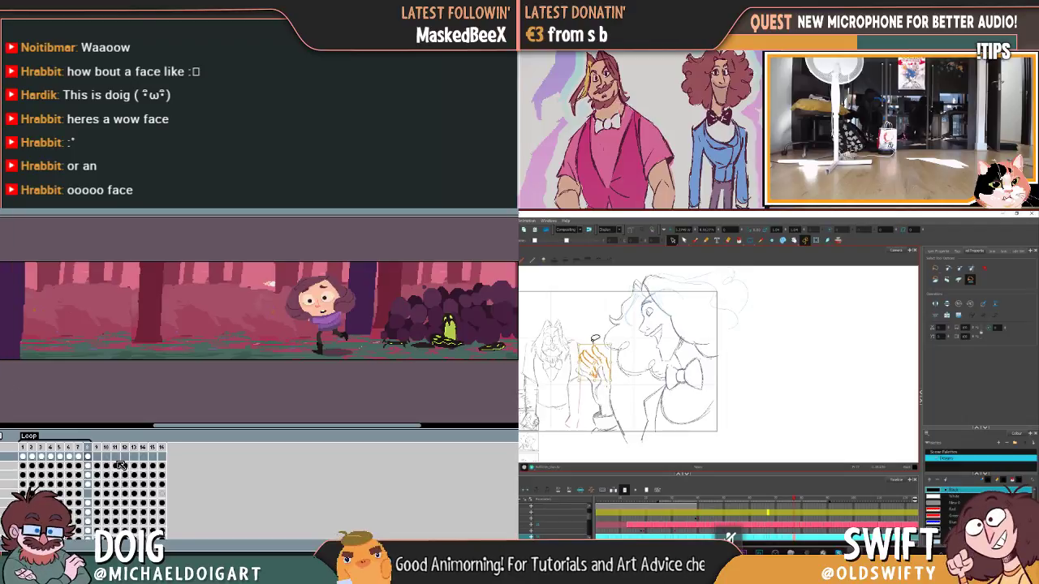
{"action": "key", "text": "ctrl+s"}
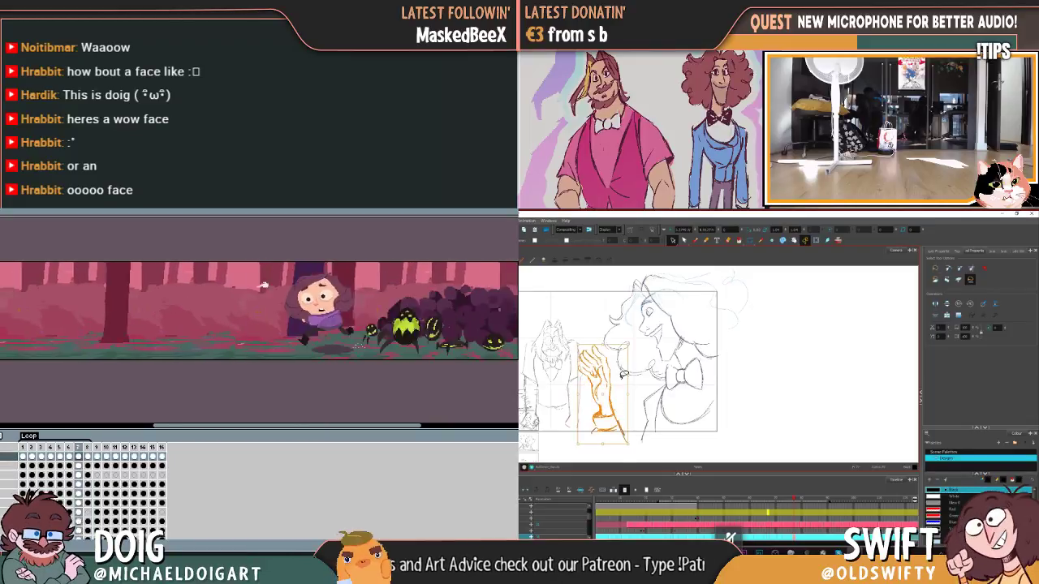
Step: Delete the selected raised hand and forearm from the rough character pose, undo the deletion and deselect the arm
{"action": "key", "text": "Delete"}
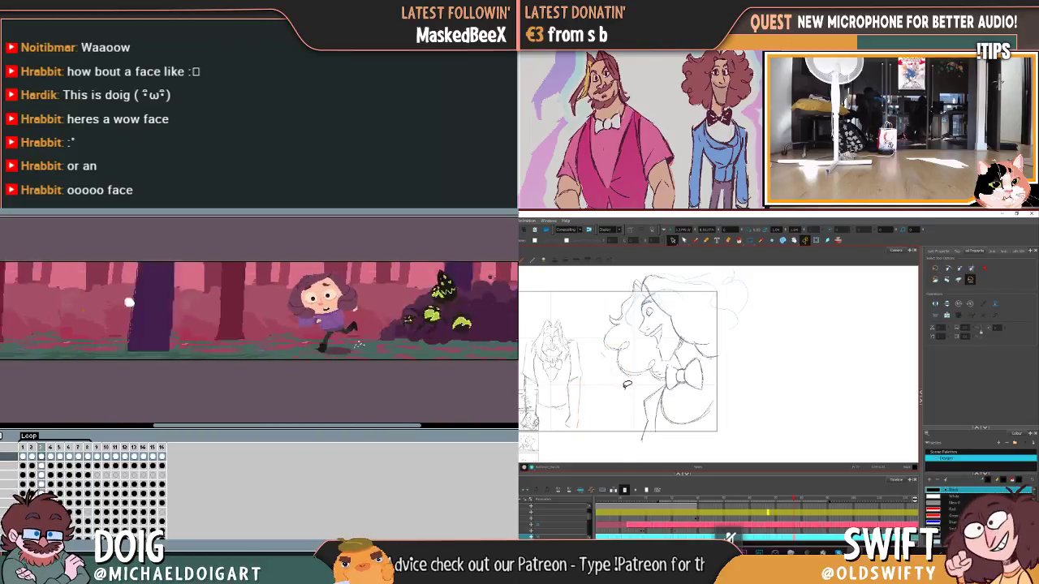
{"action": "key", "text": "ctrl+z"}
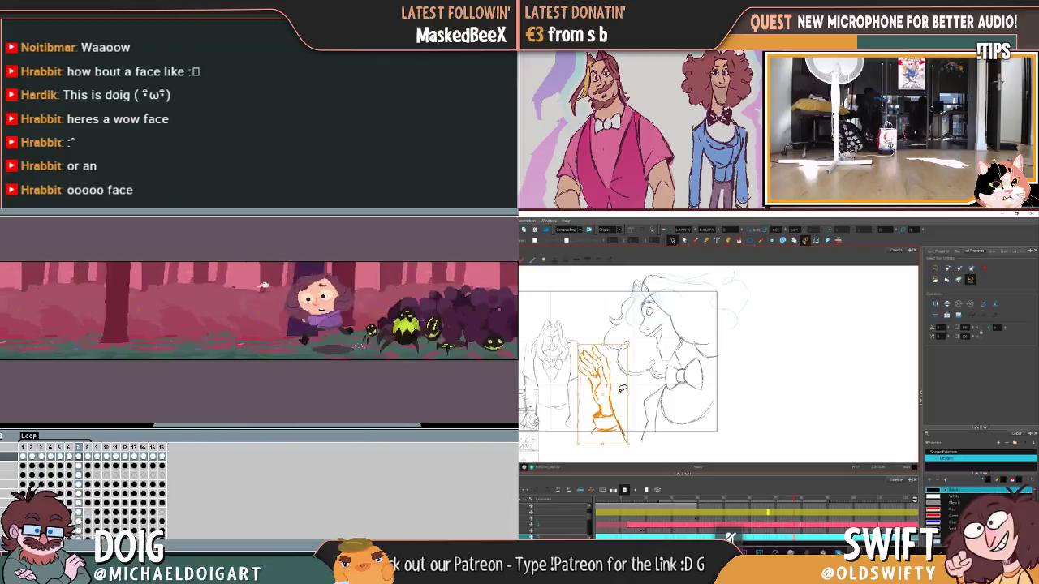
{"action": "left_click", "coordinate": [643, 455]}
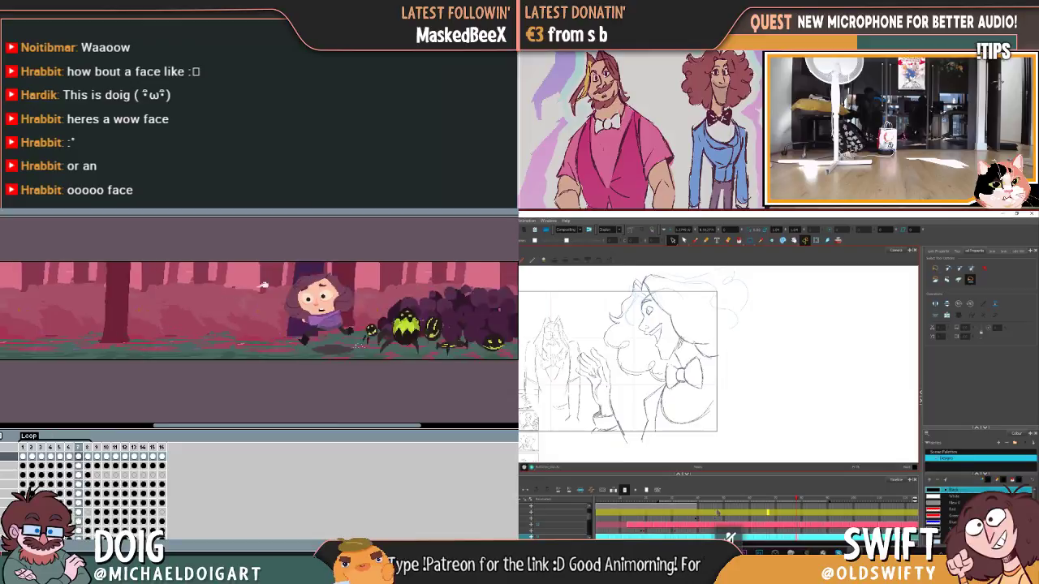
Step: Select the dark foreground tree on frames 2 and 1 of the chase loop, nudging it slightly on frame 1
{"action": "scroll", "coordinate": [197, 343], "scroll_direction": "down", "scroll_amount": 2}
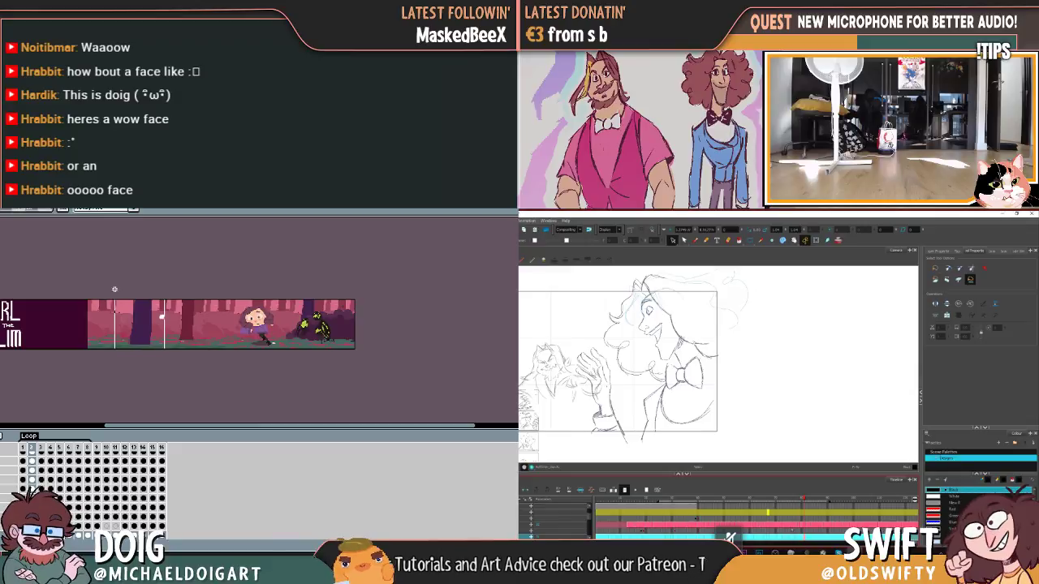
{"action": "left_click", "coordinate": [119, 351]}
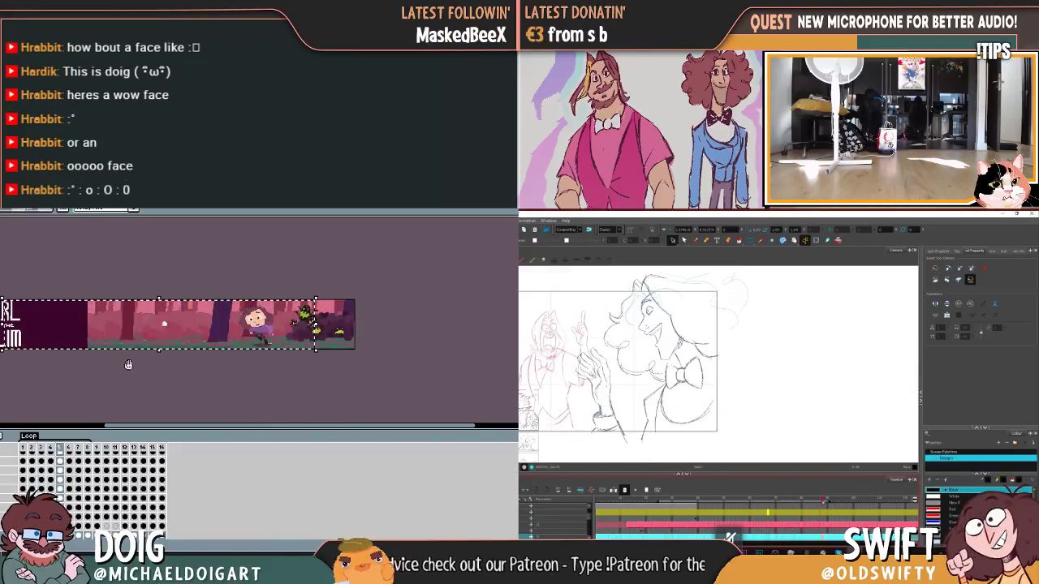
{"action": "left_click", "coordinate": [126, 362]}
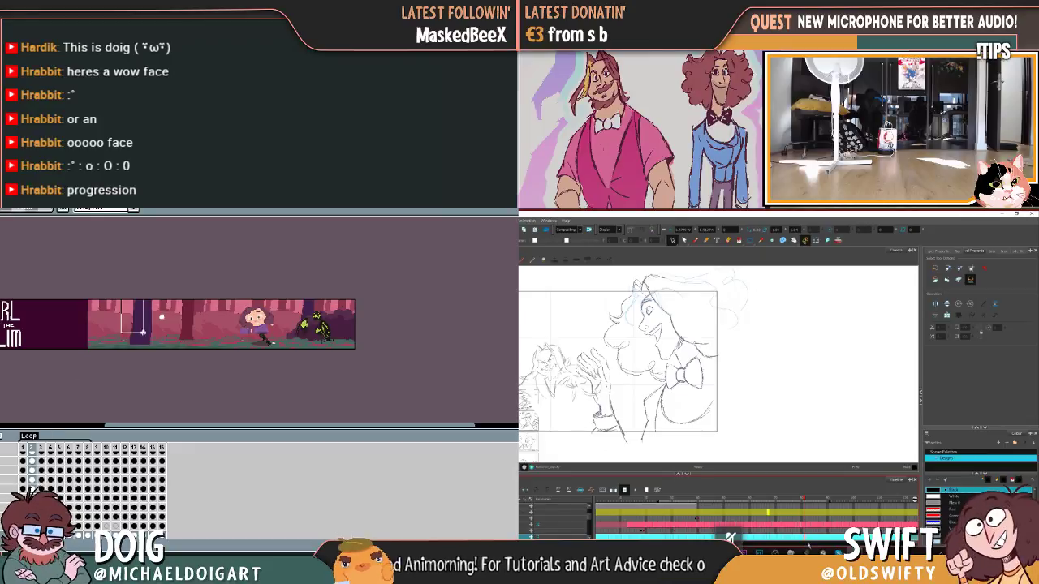
{"action": "left_click_drag", "start_coordinate": [154, 300], "coordinate": [118, 359]}
{"action": "left_click", "coordinate": [134, 382]}
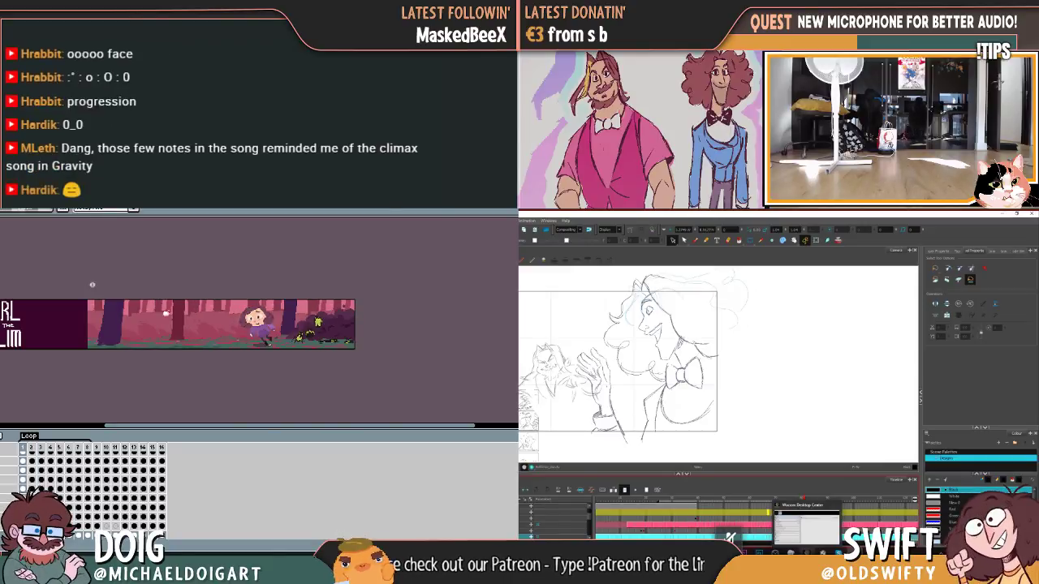
{"action": "left_click_drag", "start_coordinate": [119, 328], "coordinate": [82, 399]}
{"action": "left_click_drag", "start_coordinate": [118, 332], "coordinate": [122, 329]}
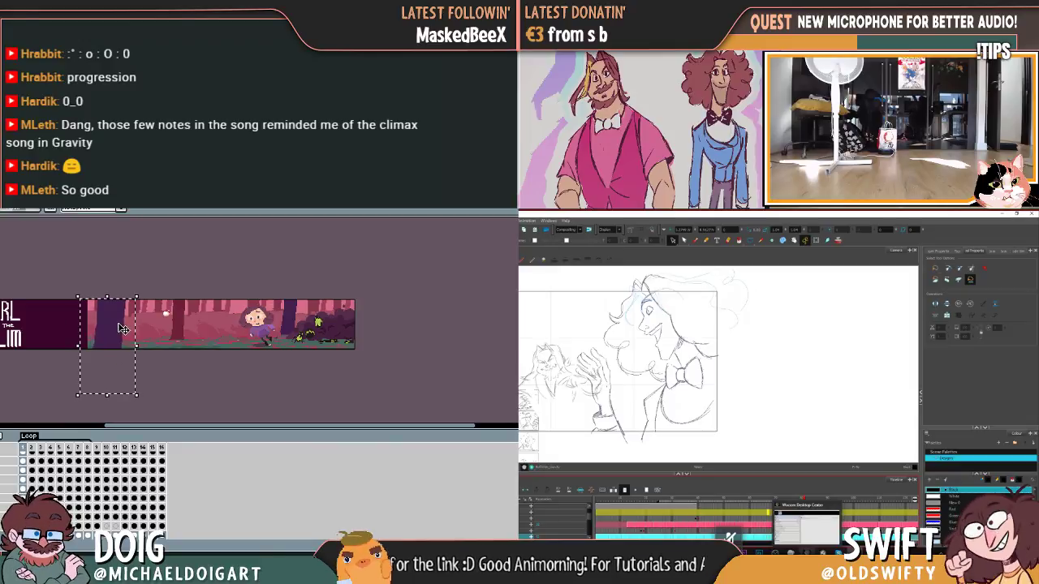
{"action": "left_click", "coordinate": [108, 322]}
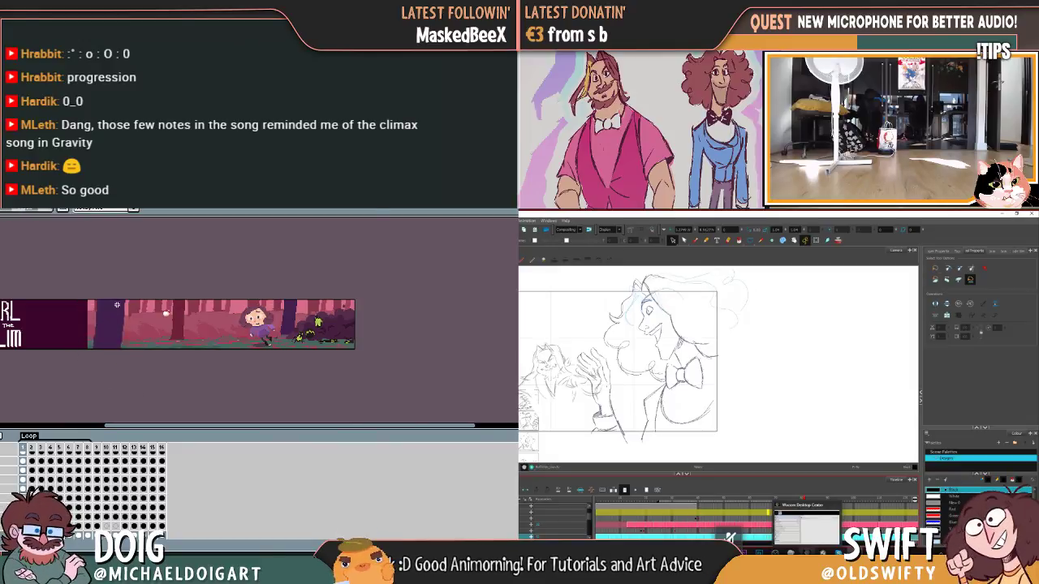
Step: Stretch the dark foreground tree down to the canvas's lower edge on frame 3 of the chase loop
{"action": "left_click", "coordinate": [695, 240]}
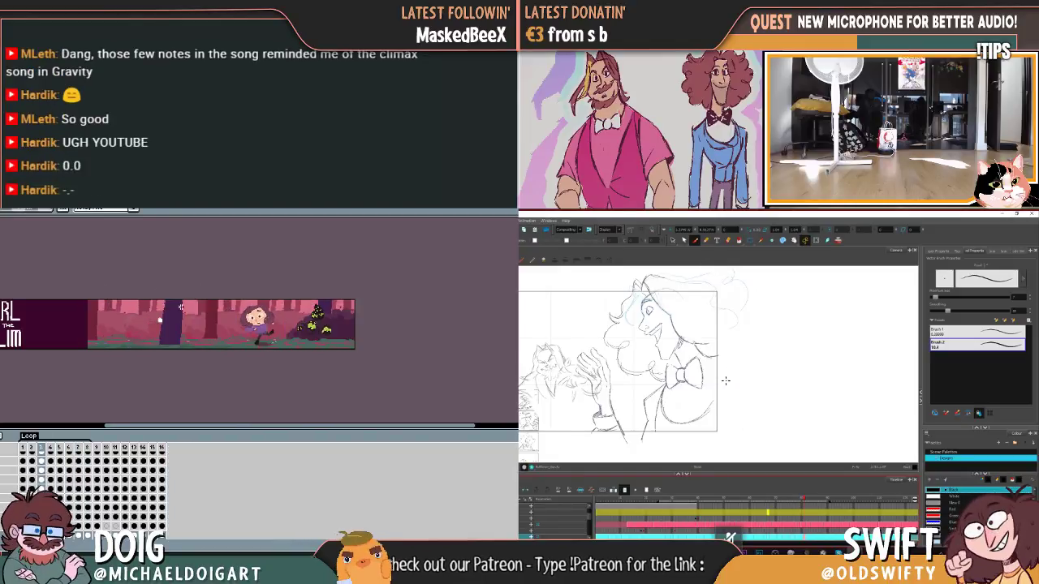
{"action": "left_click", "coordinate": [672, 241]}
{"action": "left_click", "coordinate": [159, 346]}
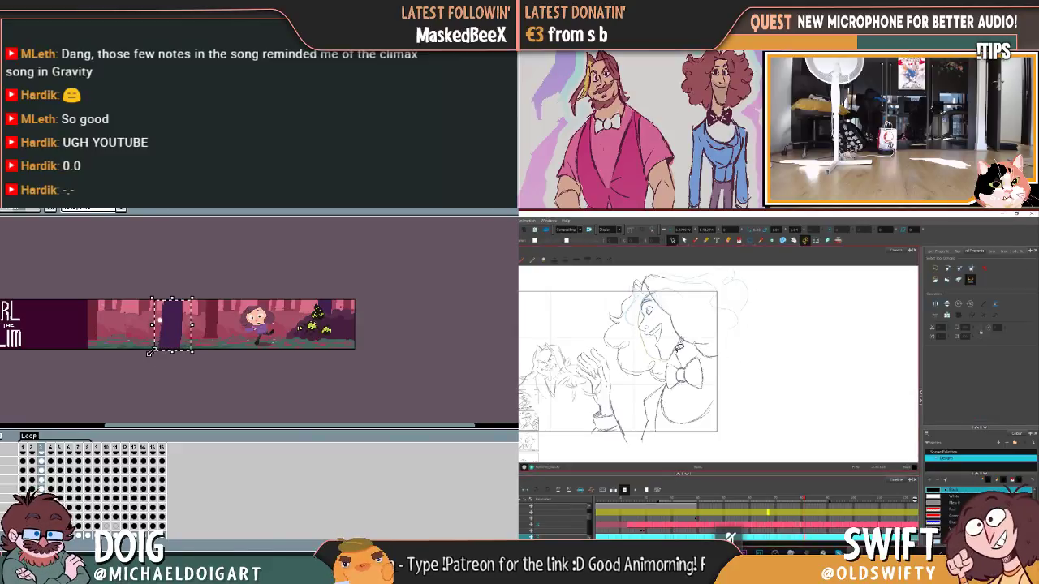
{"action": "left_click_drag", "start_coordinate": [689, 335], "coordinate": [638, 286]}
{"action": "left_click", "coordinate": [163, 371]}
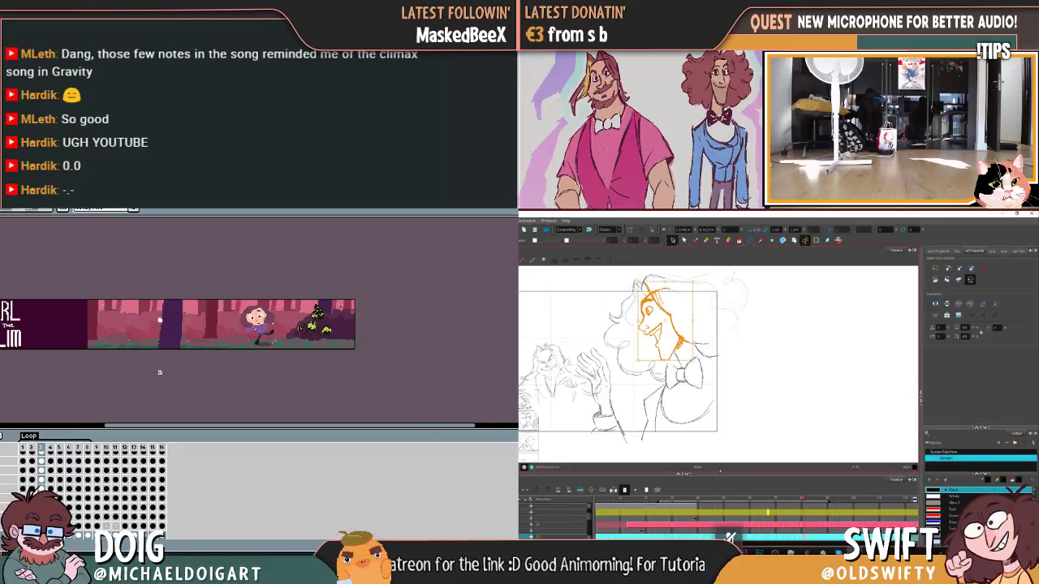
Step: Select the smiling profile's face lines in the rough character drawing and clear the selection again
{"action": "key", "text": "Escape"}
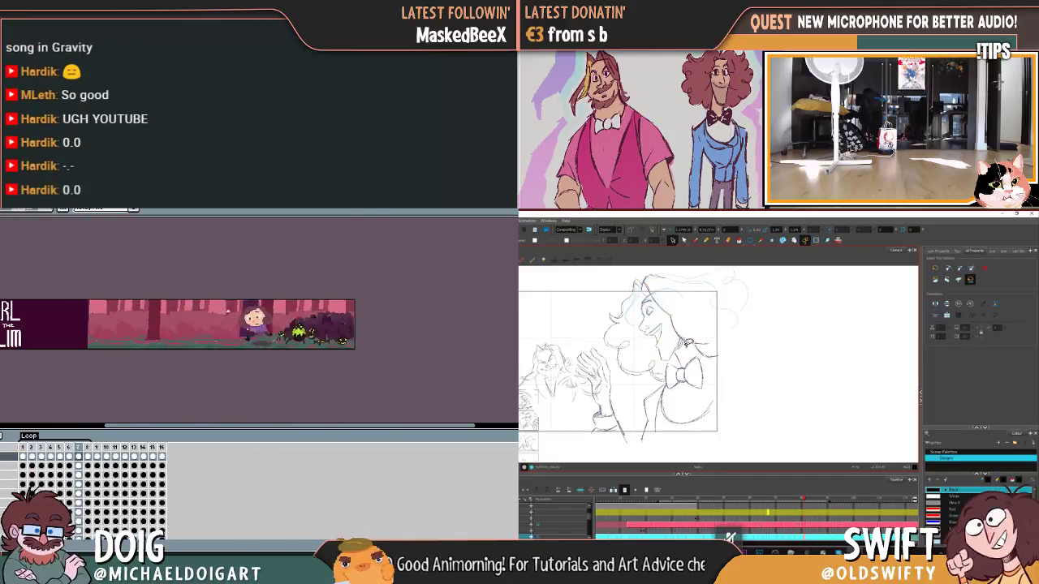
{"action": "left_click_drag", "start_coordinate": [635, 362], "coordinate": [696, 281]}
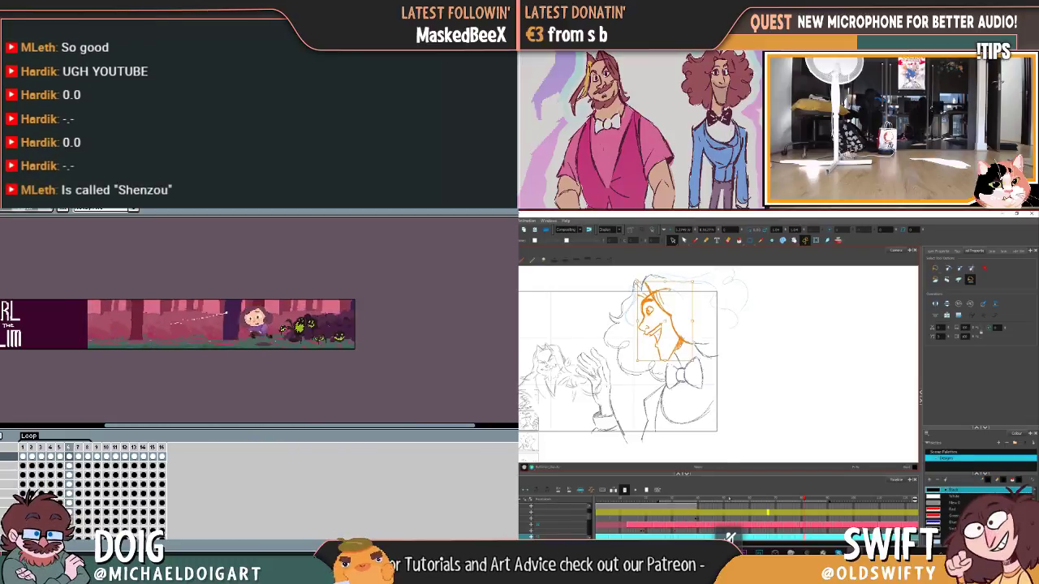
{"action": "key", "text": "Escape"}
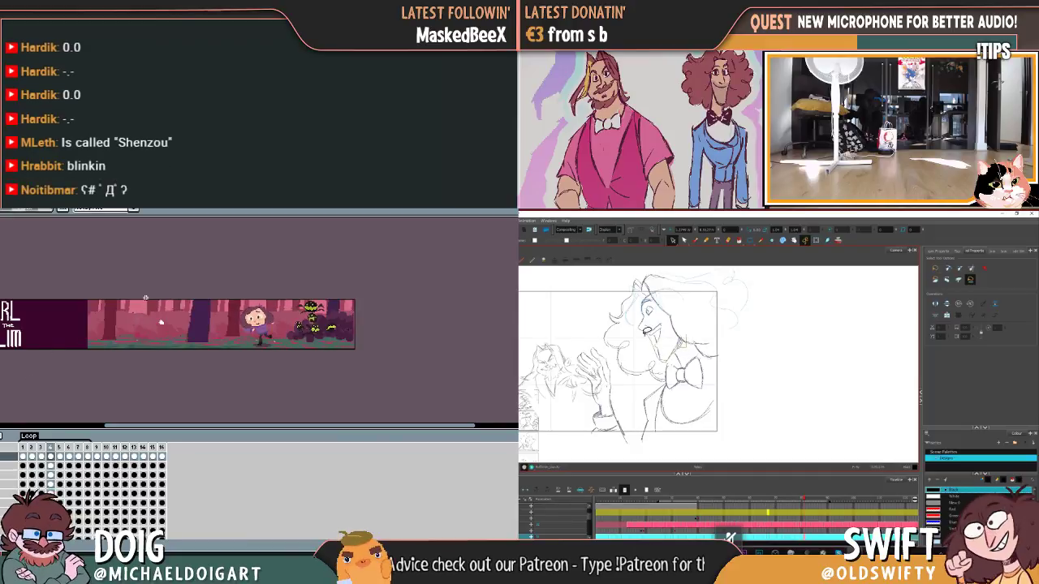
{"action": "left_click", "coordinate": [659, 293]}
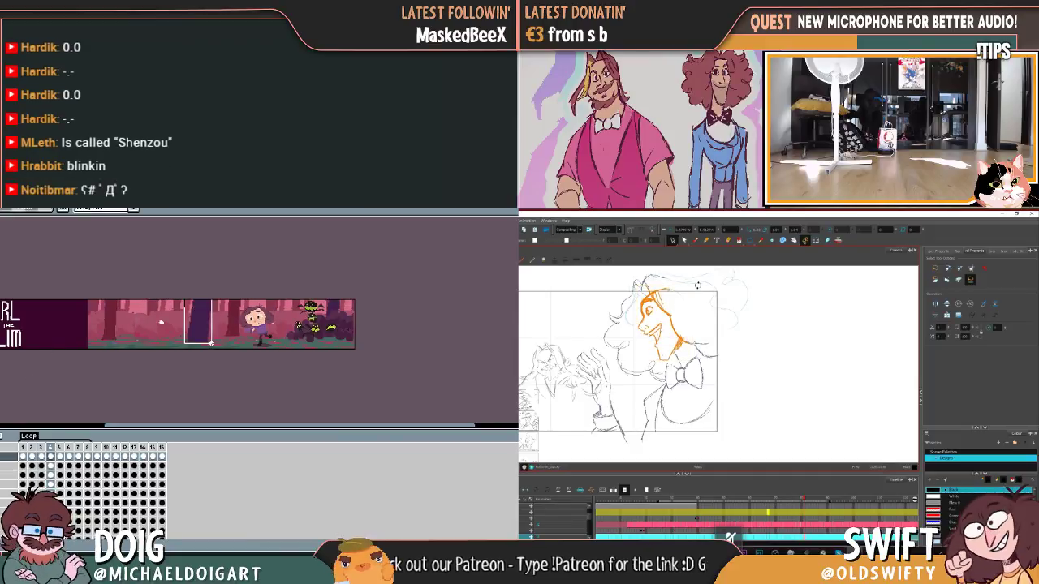
{"action": "key", "text": "Escape"}
Step: Stretch the dark foreground tree downward on frame 4 of the chase loop and deselect it
{"action": "left_click_drag", "start_coordinate": [200, 347], "coordinate": [200, 349]}
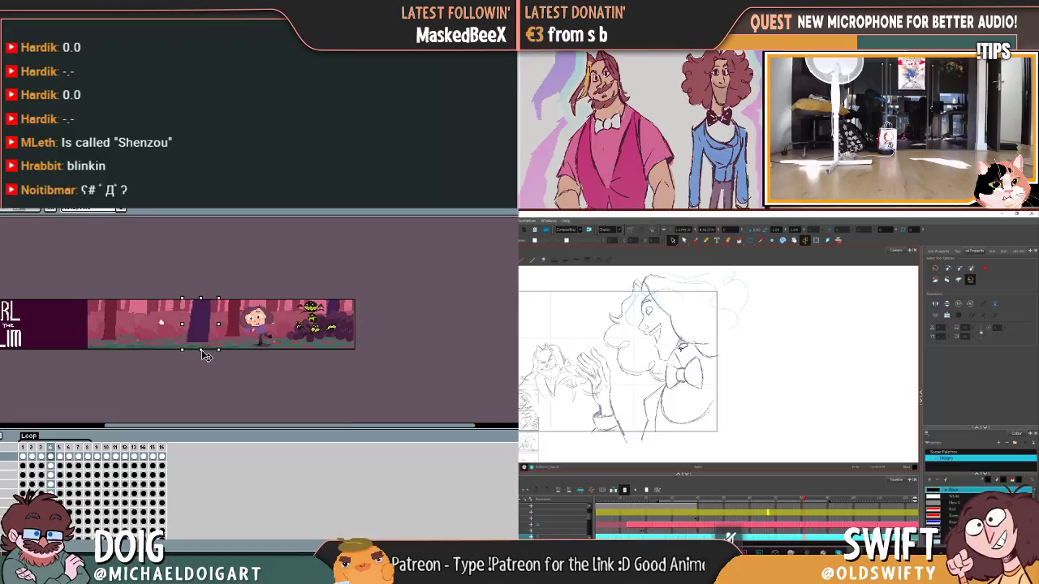
{"action": "left_click", "coordinate": [659, 293]}
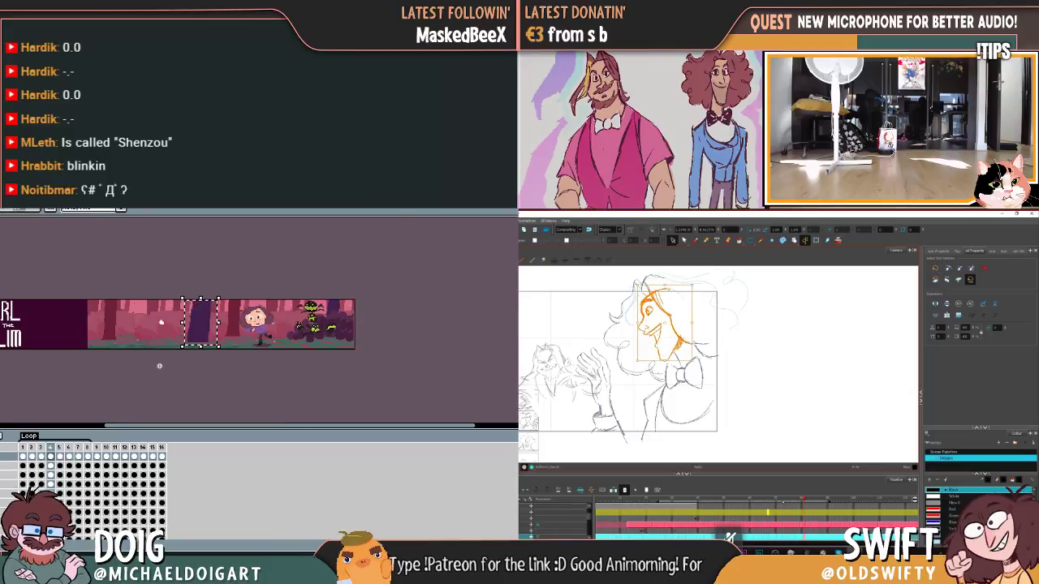
{"action": "key", "text": "Escape"}
{"action": "left_click", "coordinate": [203, 335]}
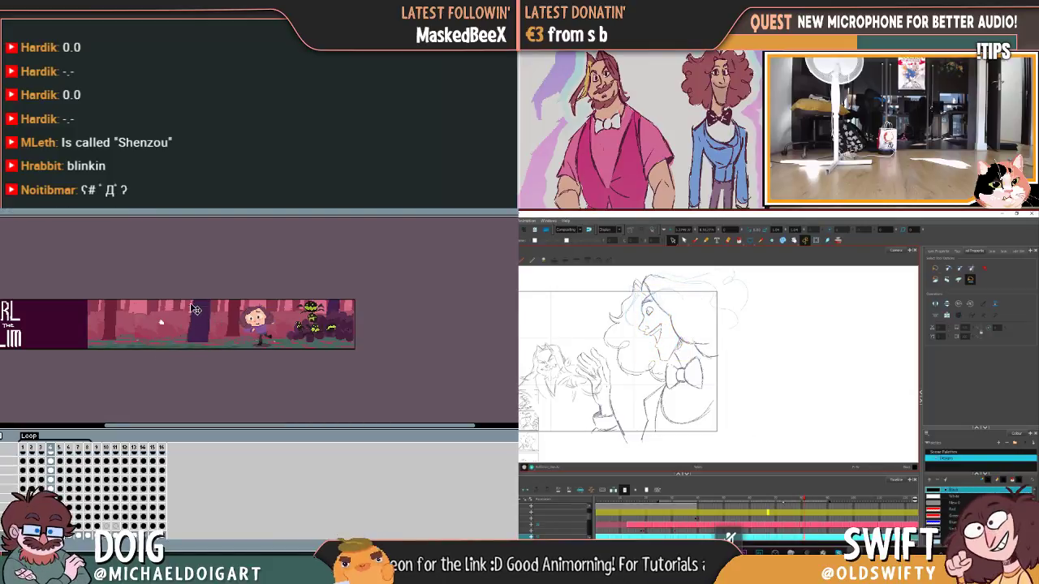
{"action": "left_click_drag", "start_coordinate": [210, 345], "coordinate": [216, 345]}
{"action": "left_click", "coordinate": [679, 334]}
{"action": "left_click", "coordinate": [687, 332]}
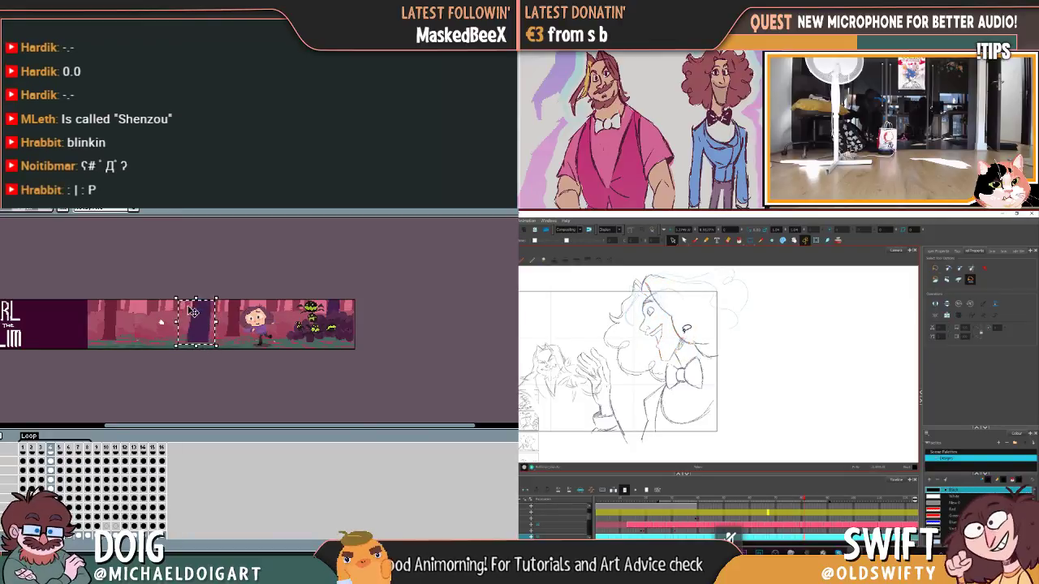
{"action": "left_click_drag", "start_coordinate": [193, 346], "coordinate": [197, 351]}
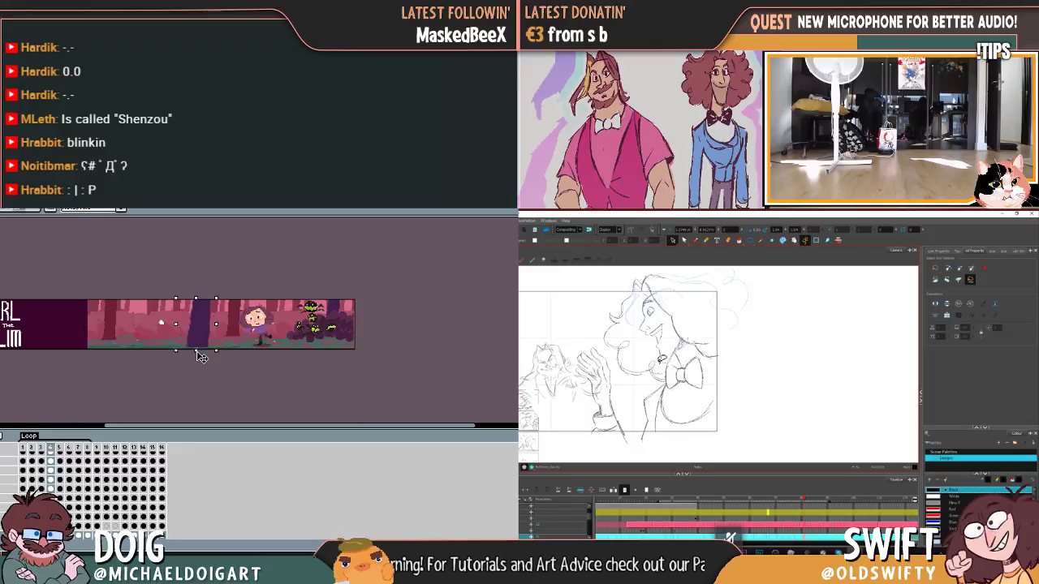
{"action": "mouse_move", "coordinate": [645, 302]}
{"action": "left_mouse_down"}
{"action": "mouse_move", "coordinate": [673, 294]}
{"action": "mouse_move", "coordinate": [650, 339]}
{"action": "mouse_move", "coordinate": [697, 344]}
{"action": "left_mouse_up"}
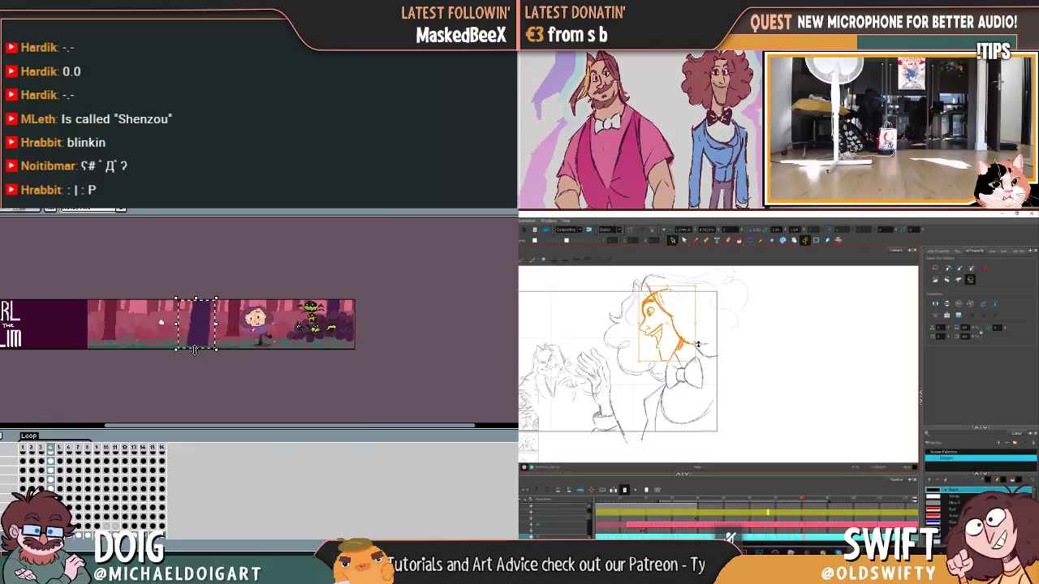
{"action": "key", "text": "Escape"}
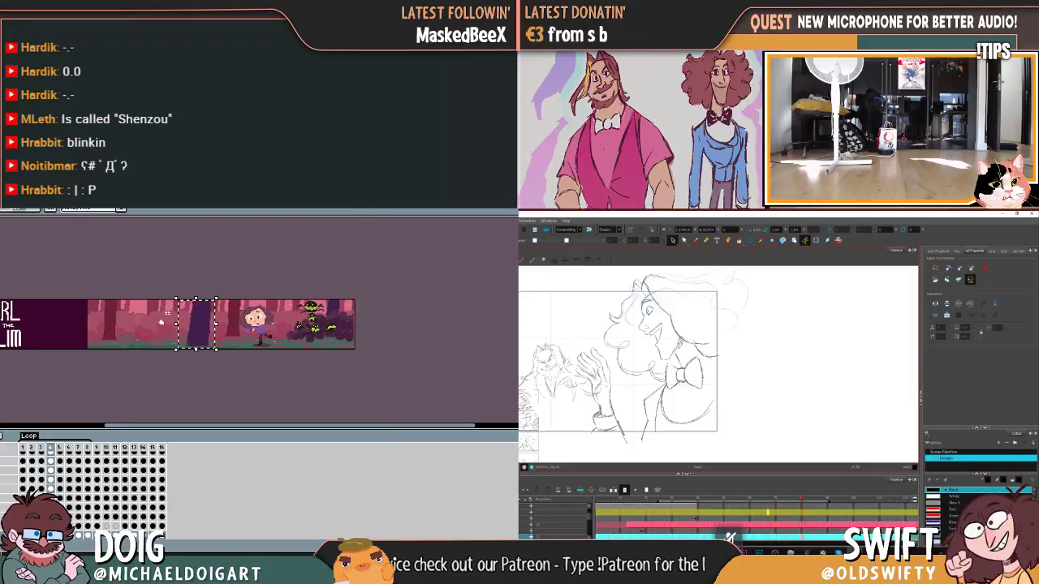
{"action": "left_click", "coordinate": [174, 365]}
Step: Redraw the smiling profile's open mouth with the Brush tool in the rough character drawing
{"action": "left_click", "coordinate": [696, 240]}
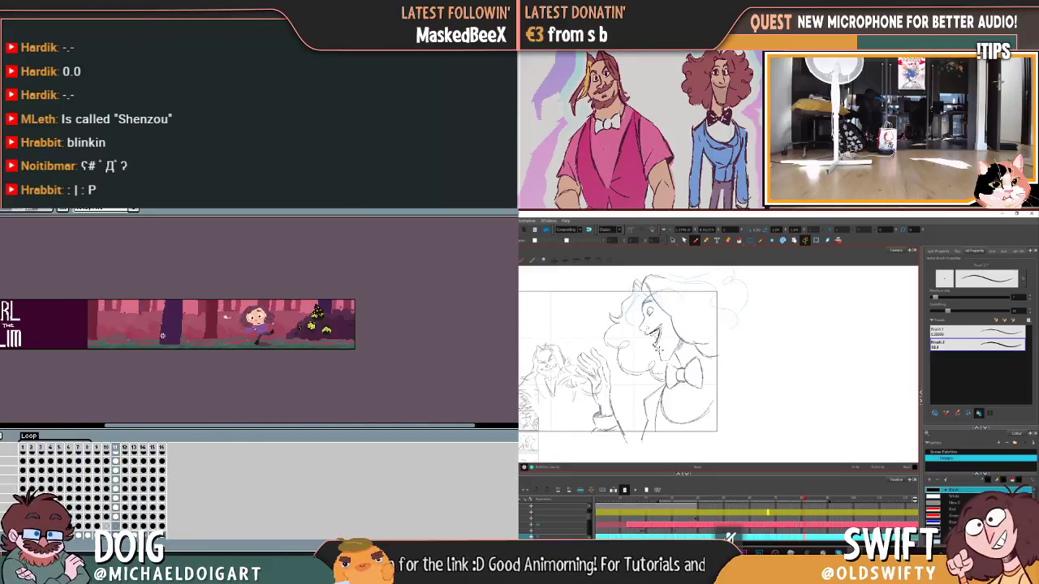
{"action": "left_click", "coordinate": [674, 242]}
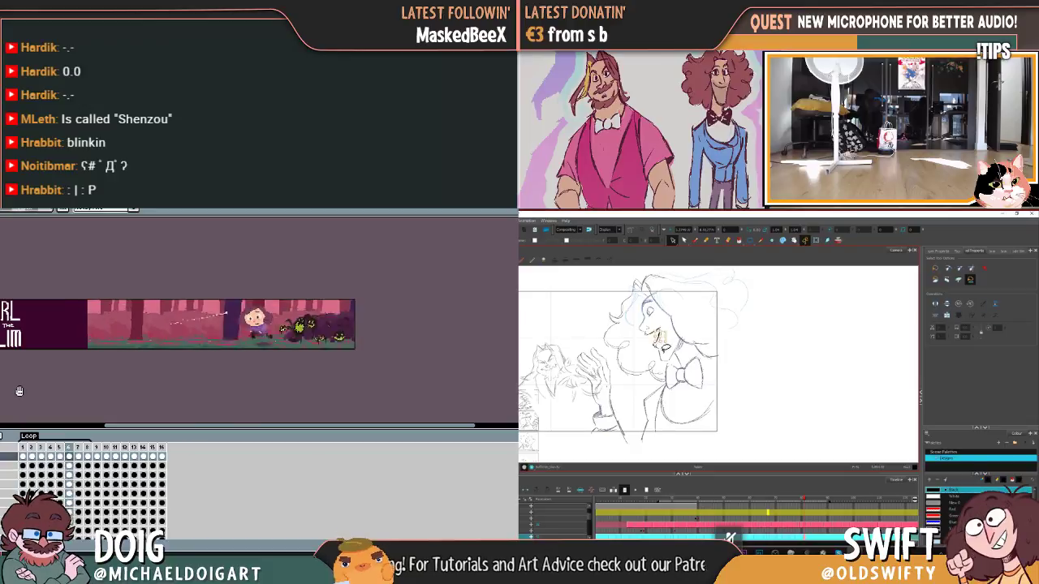
{"action": "left_click", "coordinate": [695, 240]}
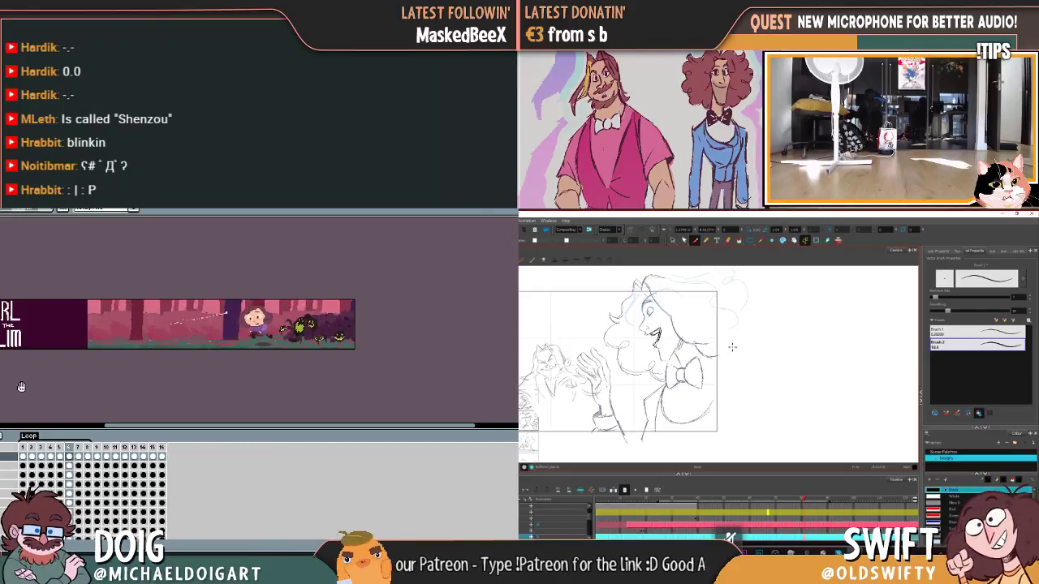
{"action": "left_click", "coordinate": [673, 241]}
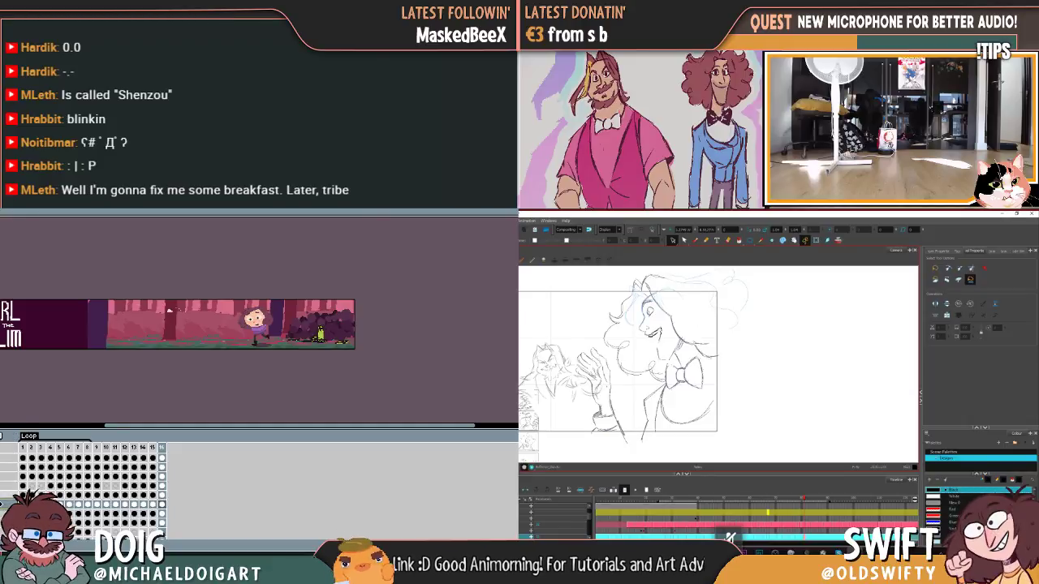
{"action": "left_click", "coordinate": [695, 240]}
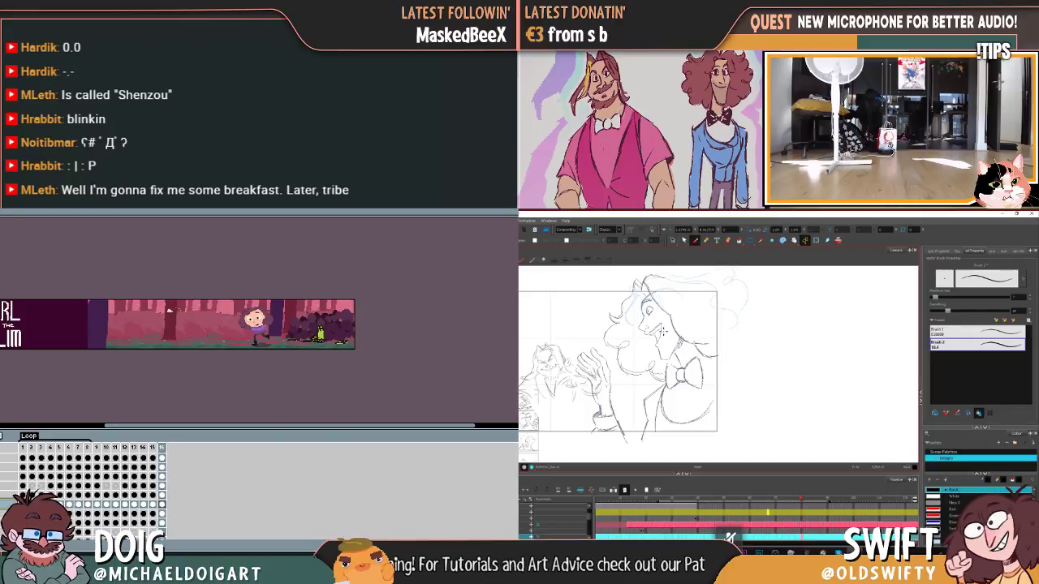
{"action": "left_click_drag", "start_coordinate": [658, 325], "coordinate": [660, 334]}
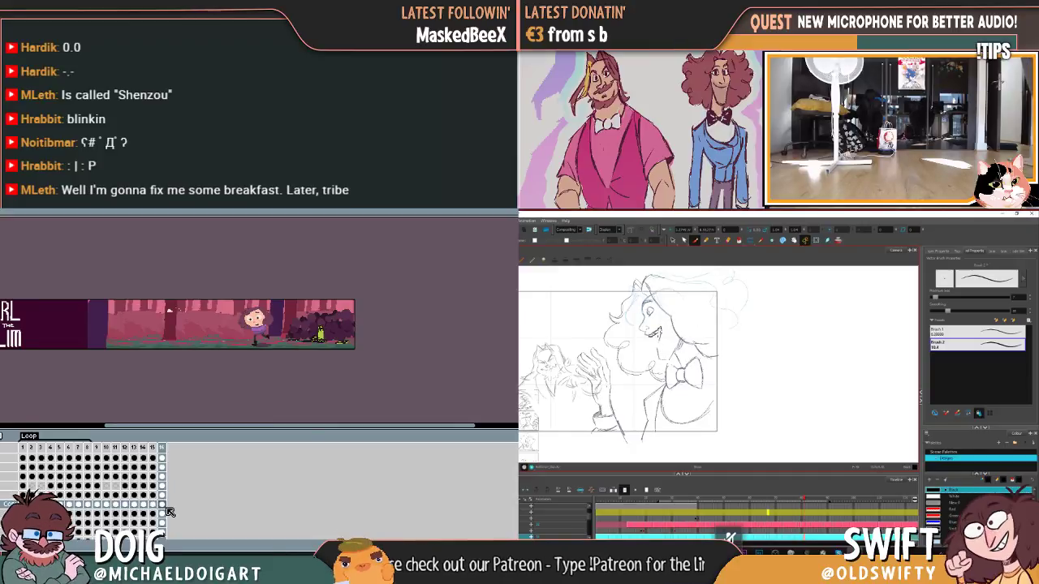
Step: Undo the last timeline changes in the chase loop and select frames 1 to 8
{"action": "left_click_drag", "start_coordinate": [164, 508], "coordinate": [102, 505]}
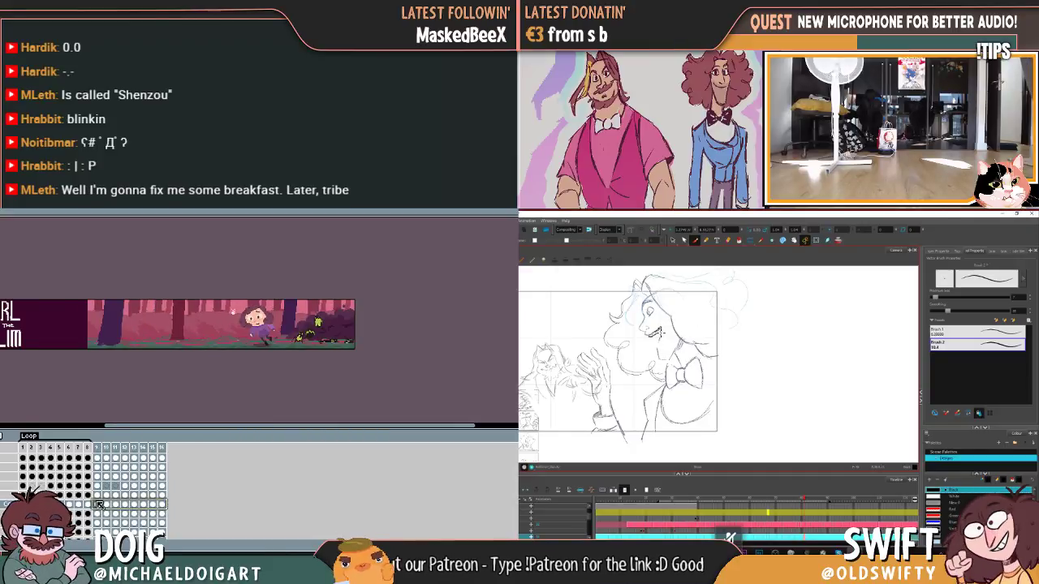
{"action": "key", "text": "ctrl+z"}
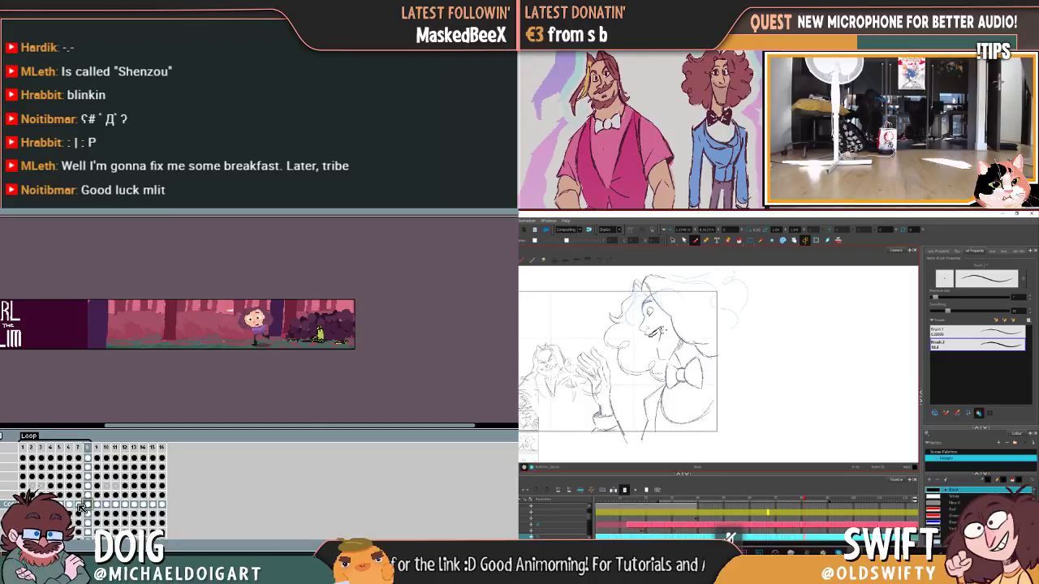
{"action": "left_click", "coordinate": [87, 504]}
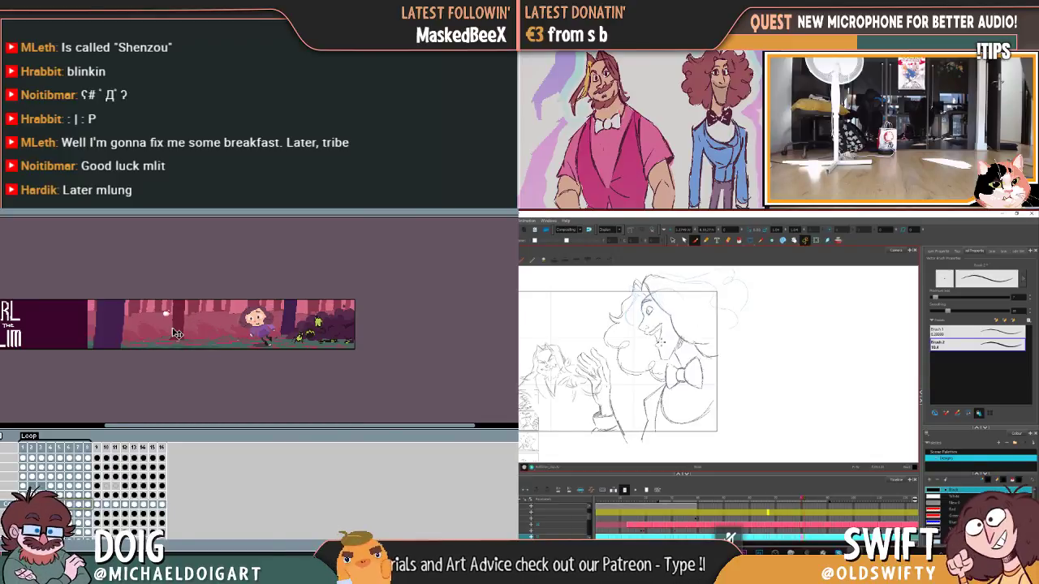
{"action": "key", "text": "ctrl+z"}
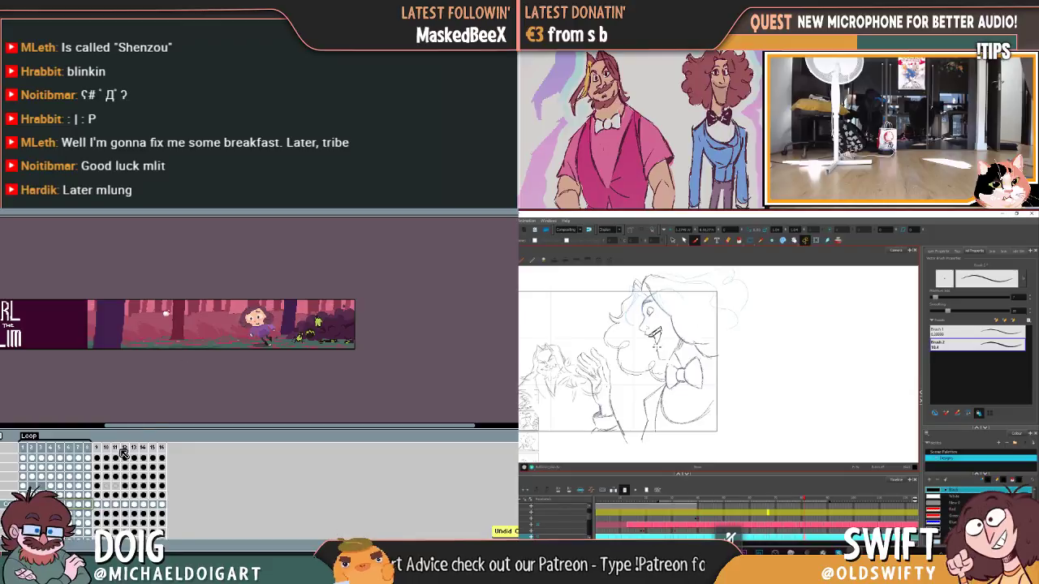
{"action": "left_click", "coordinate": [41, 447]}
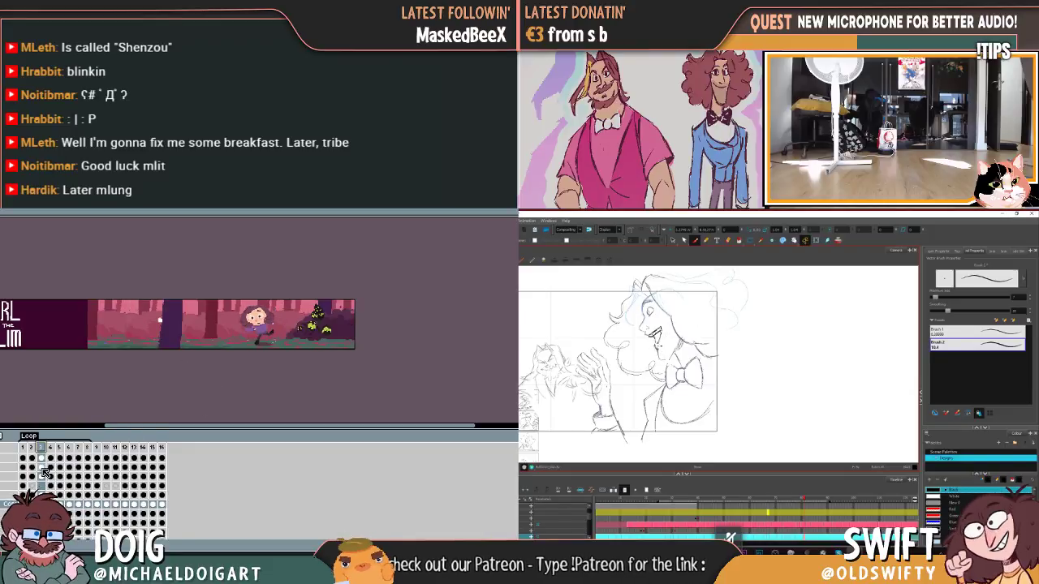
{"action": "left_click_drag", "start_coordinate": [87, 448], "coordinate": [22, 447]}
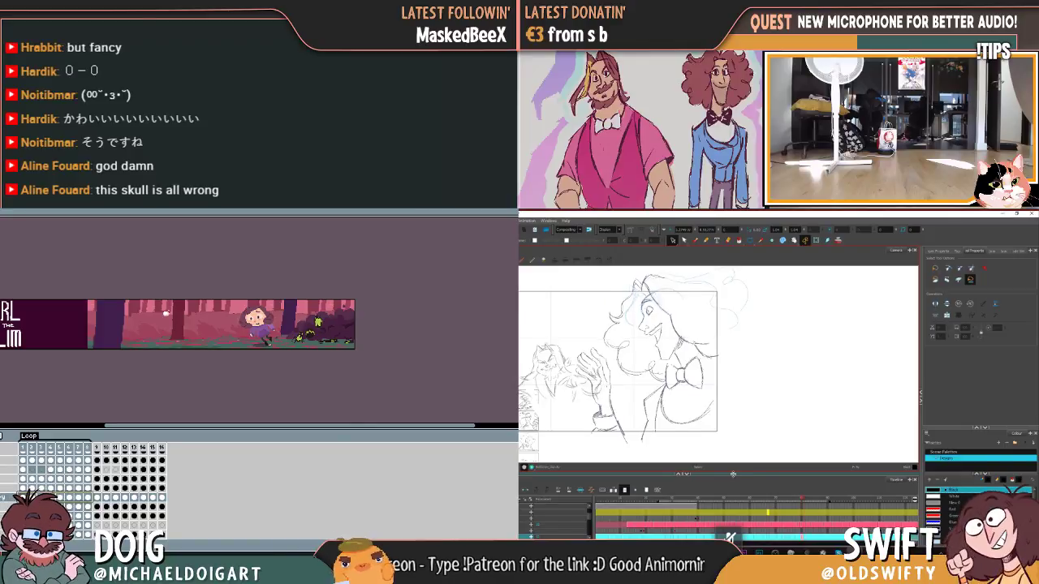
Step: Flip between neighbouring drawings of the profile pose and delete the short shoulder line beside the neck
{"action": "left_click_drag", "start_coordinate": [703, 339], "coordinate": [709, 344]}
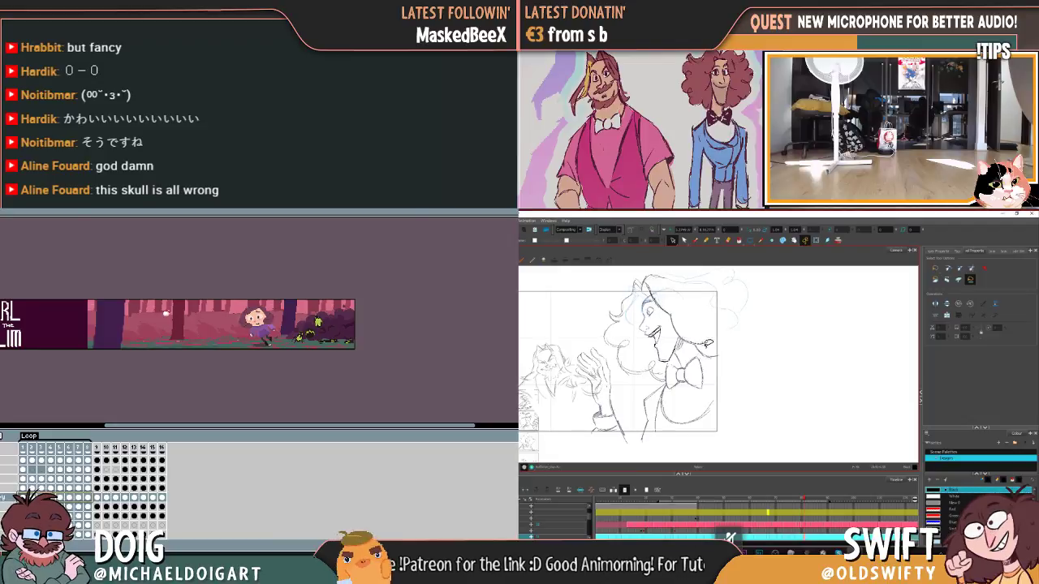
{"action": "left_click", "coordinate": [705, 344]}
{"action": "key", "text": "Escape"}
{"action": "key", "text": "period"}
{"action": "key", "text": "comma"}
{"action": "key", "text": "period"}
{"action": "key", "text": "comma"}
{"action": "left_click", "coordinate": [703, 343]}
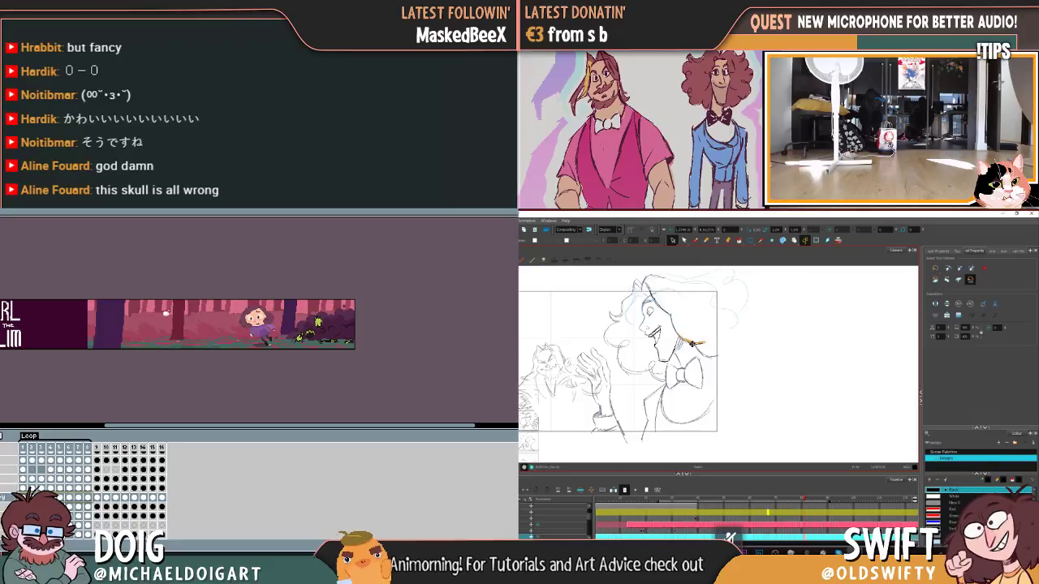
{"action": "key", "text": "Delete"}
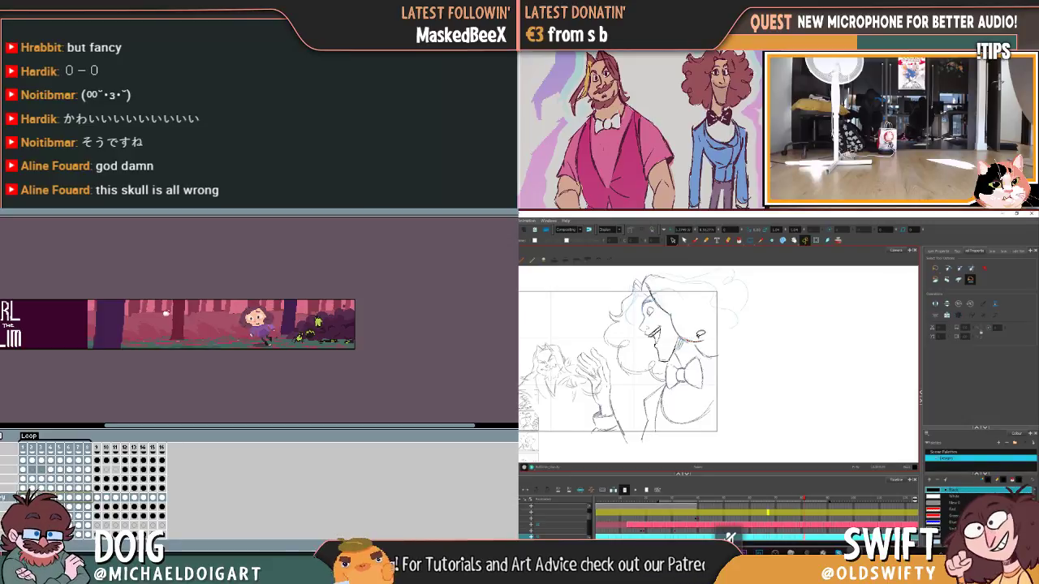
Step: Undo the shoulder line's deletion and delete the short shading strokes beside the smiling profile's neck
{"action": "key", "text": "ctrl+z"}
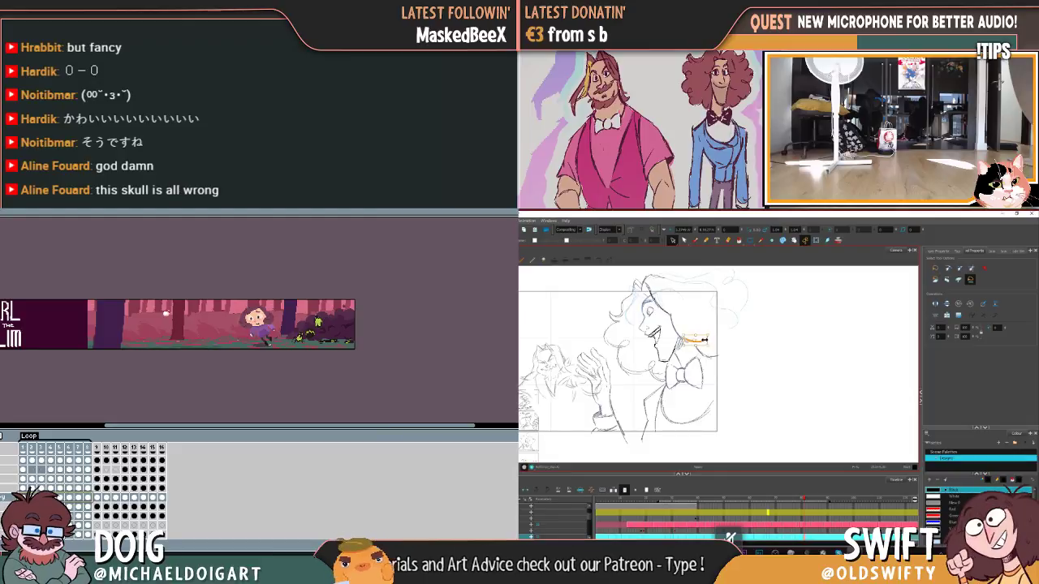
{"action": "left_click", "coordinate": [707, 318]}
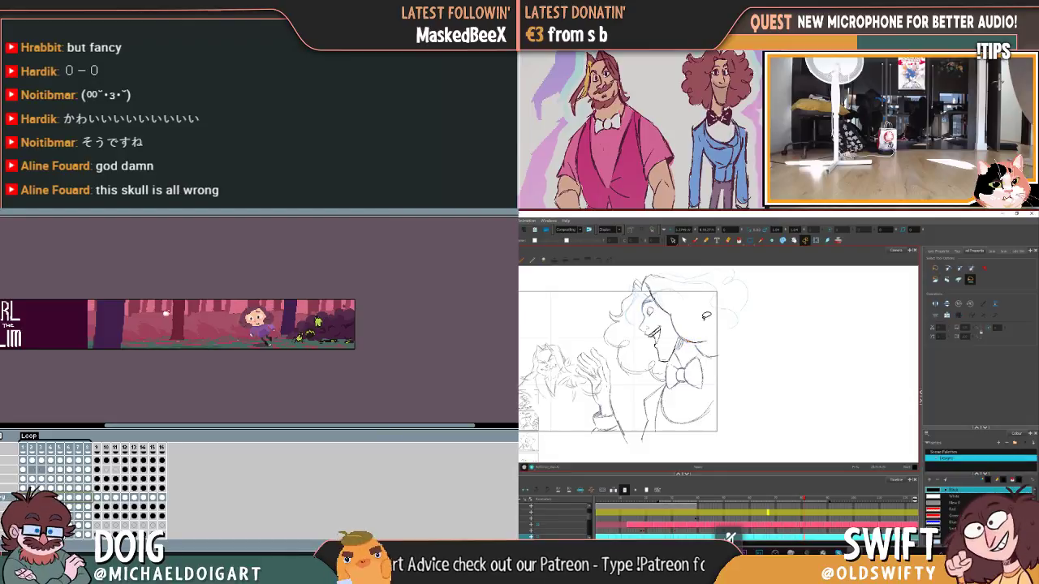
{"action": "mouse_move", "coordinate": [698, 339]}
{"action": "left_mouse_down"}
{"action": "mouse_move", "coordinate": [708, 344]}
{"action": "mouse_move", "coordinate": [706, 318]}
{"action": "mouse_move", "coordinate": [672, 325]}
{"action": "mouse_move", "coordinate": [687, 331]}
{"action": "left_mouse_up"}
{"action": "left_click", "coordinate": [698, 303]}
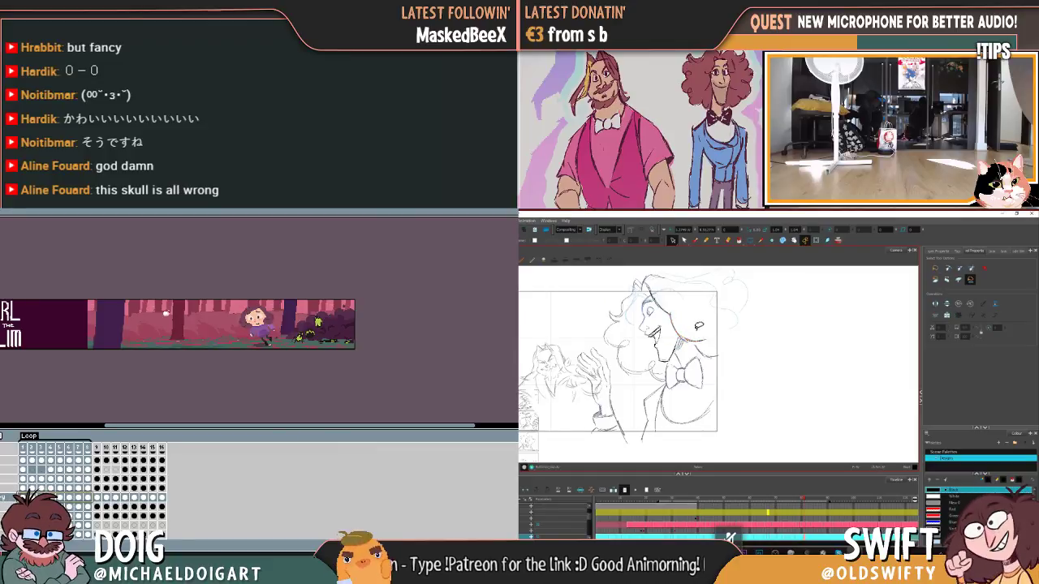
{"action": "left_click", "coordinate": [687, 339]}
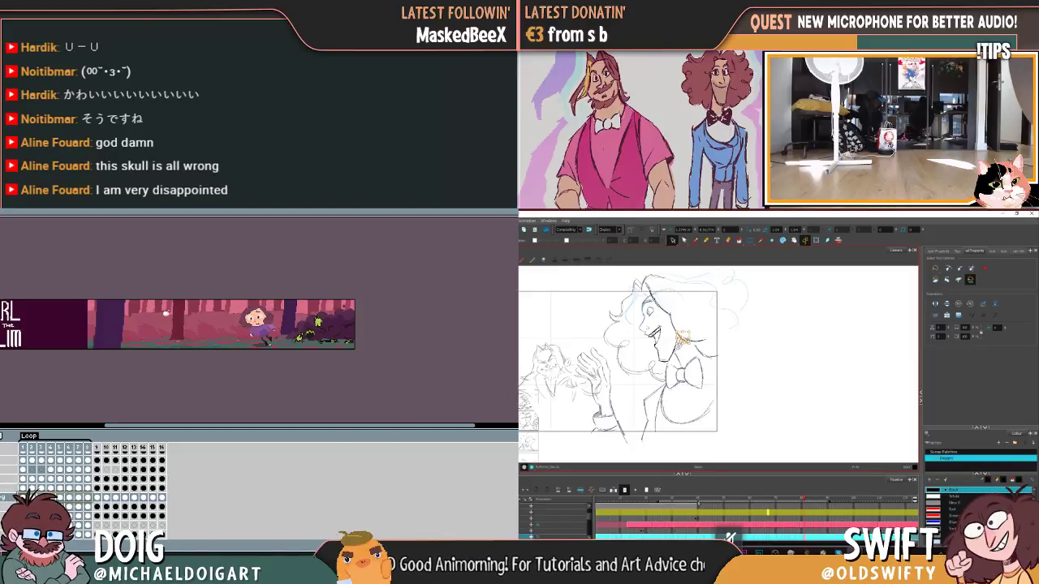
{"action": "left_click", "coordinate": [678, 299]}
{"action": "left_click", "coordinate": [690, 342]}
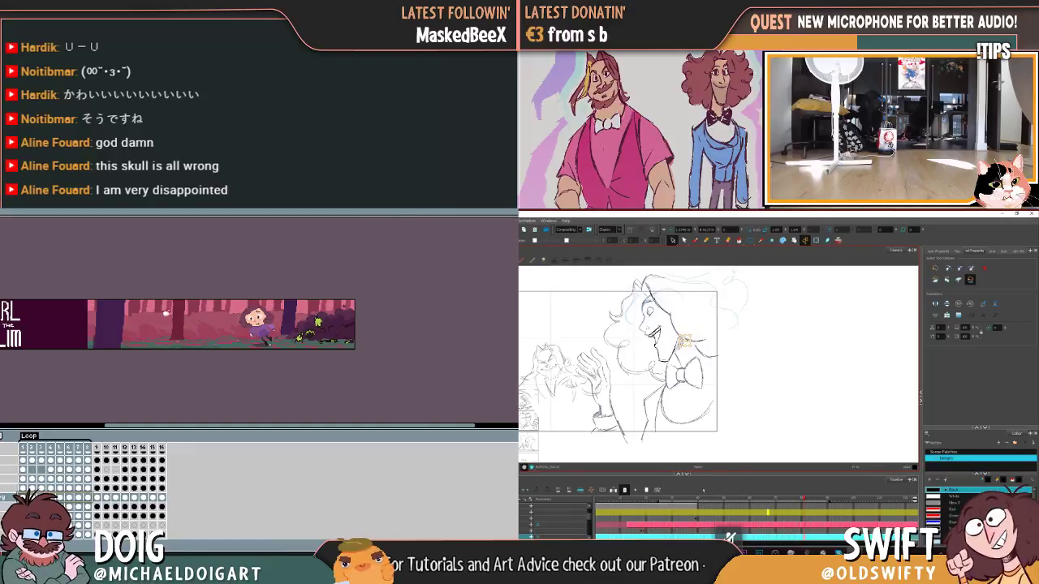
{"action": "key", "text": "Delete"}
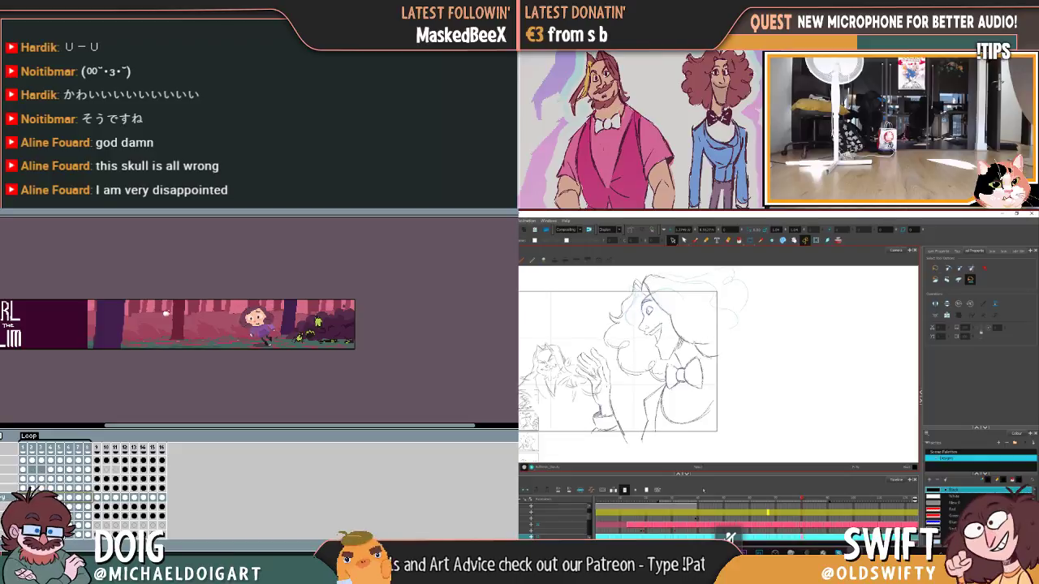
Step: Clean up the remaining stray strokes between the neck and shoulder and adjust the shoulder line
{"action": "left_click_drag", "start_coordinate": [678, 331], "coordinate": [705, 344]}
{"action": "key", "text": "Delete"}
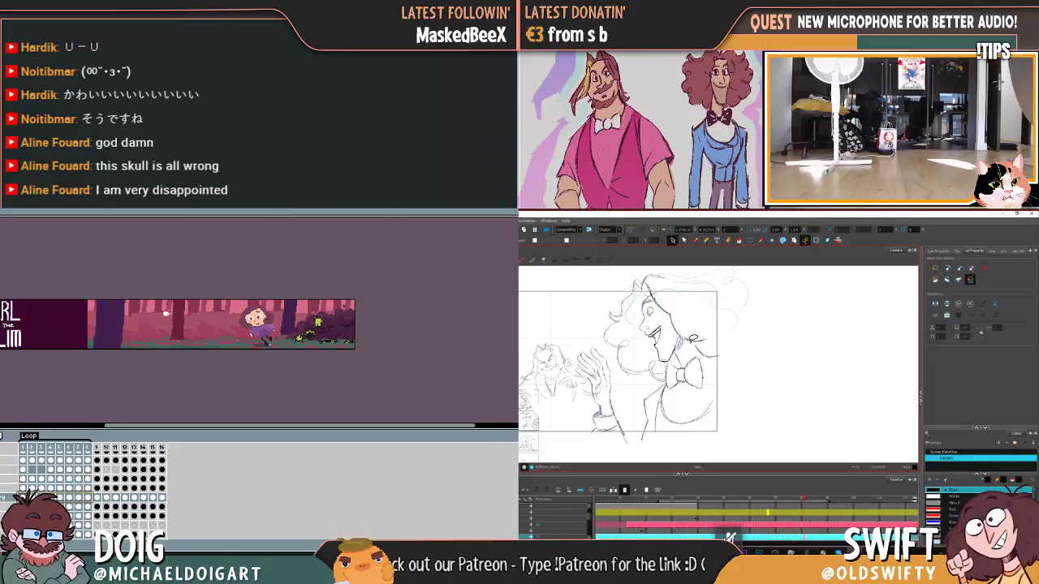
{"action": "left_click_drag", "start_coordinate": [694, 339], "coordinate": [701, 369]}
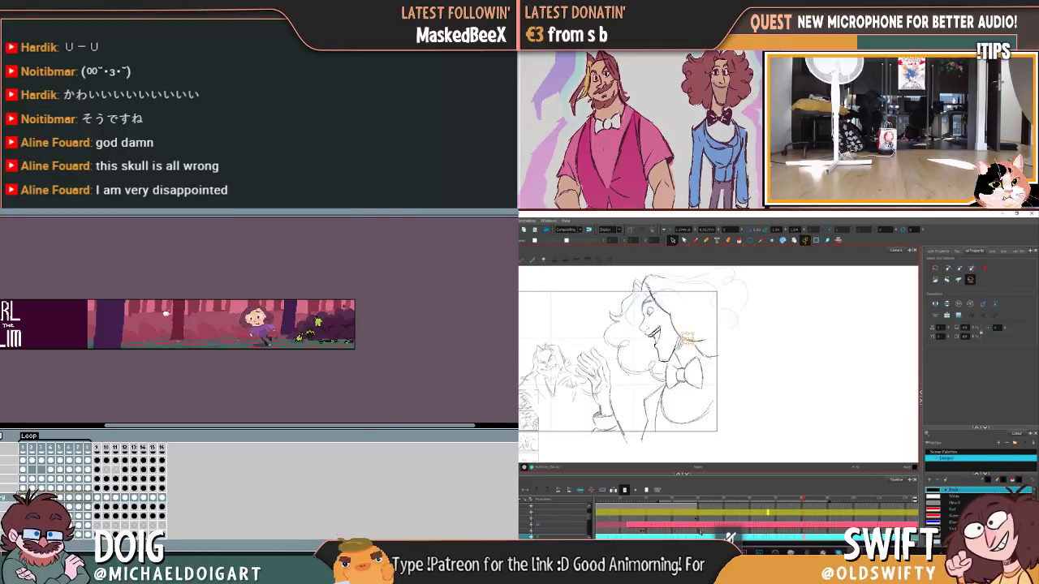
{"action": "key", "text": "Delete"}
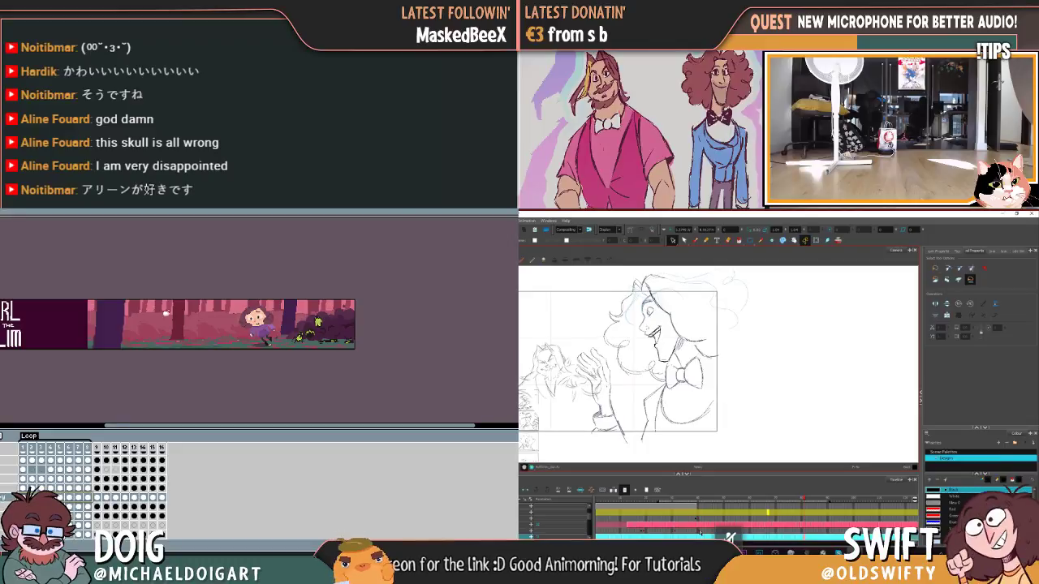
{"action": "left_click_drag", "start_coordinate": [695, 328], "coordinate": [707, 340]}
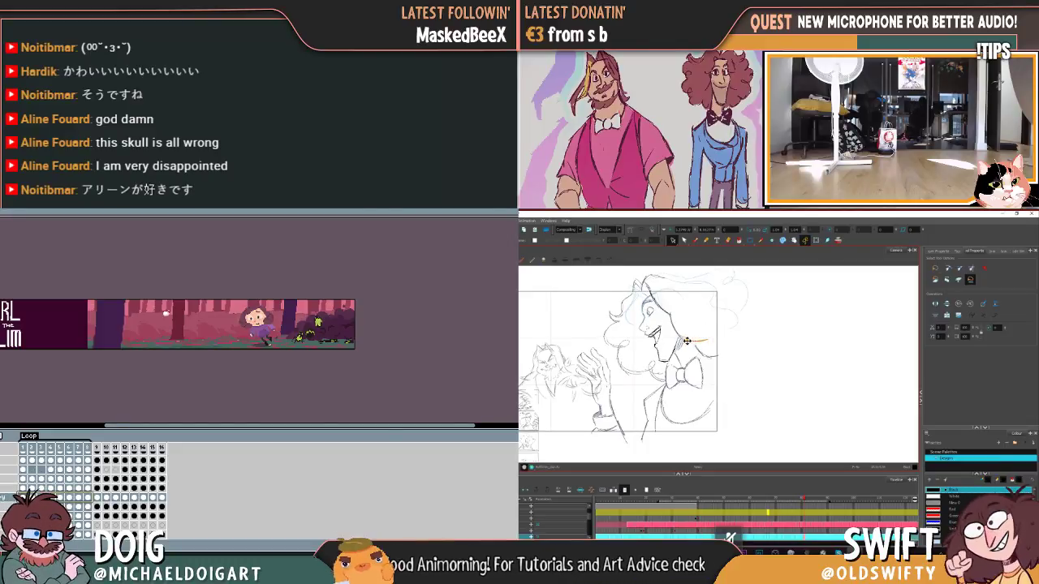
{"action": "key", "text": "Escape"}
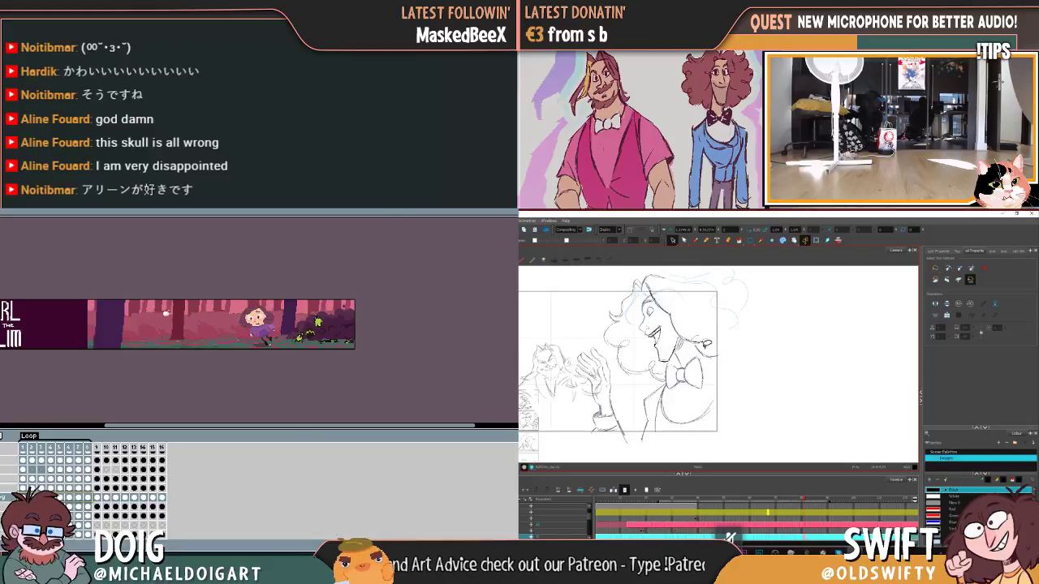
{"action": "left_click_drag", "start_coordinate": [702, 326], "coordinate": [711, 348]}
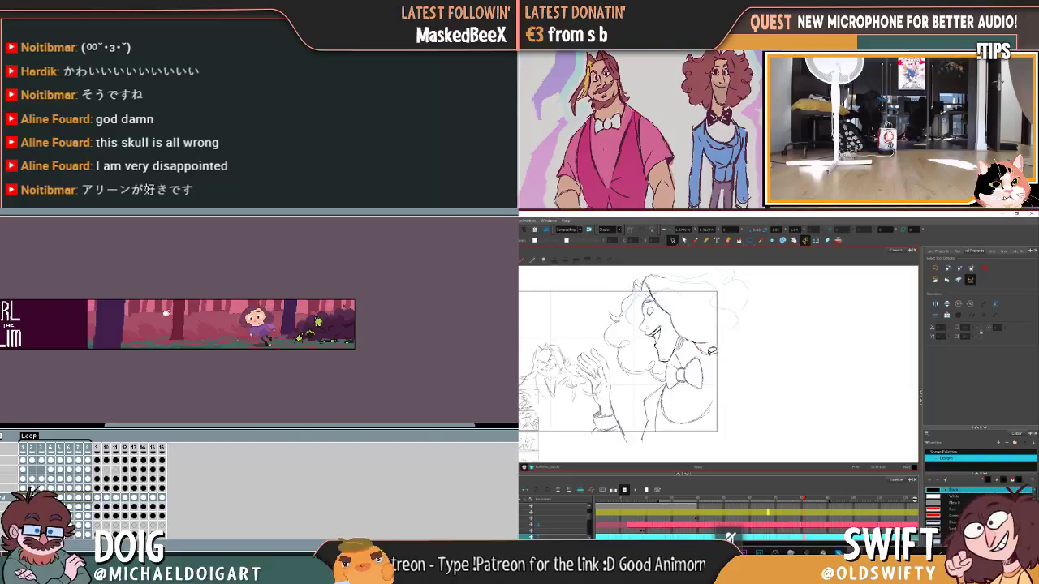
{"action": "left_click_drag", "start_coordinate": [695, 343], "coordinate": [700, 353]}
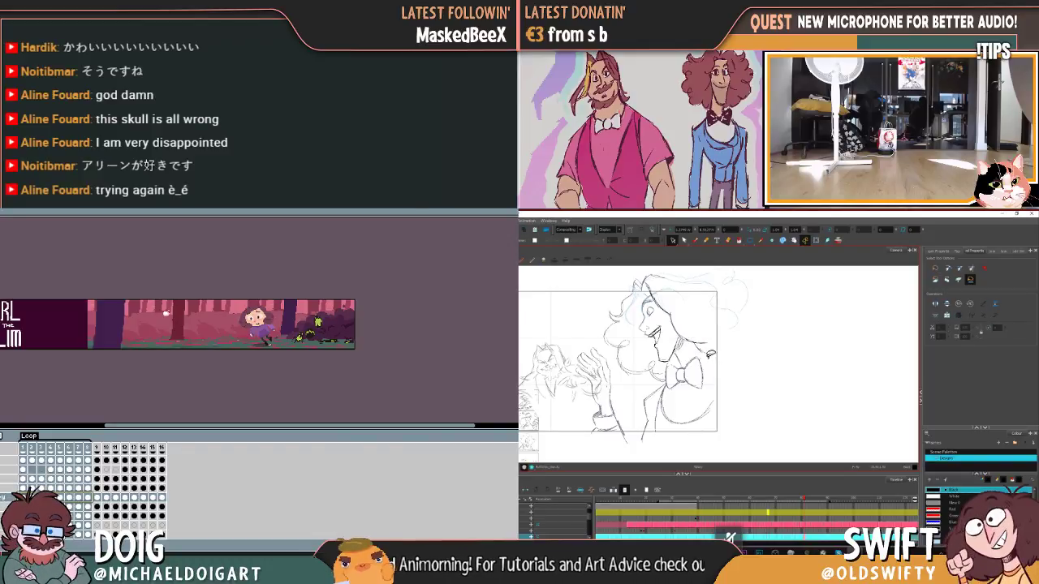
Step: Redraw the shoulder line behind the neck with the Brush tool, deleting the unwanted strokes
{"action": "key", "text": "alt+b"}
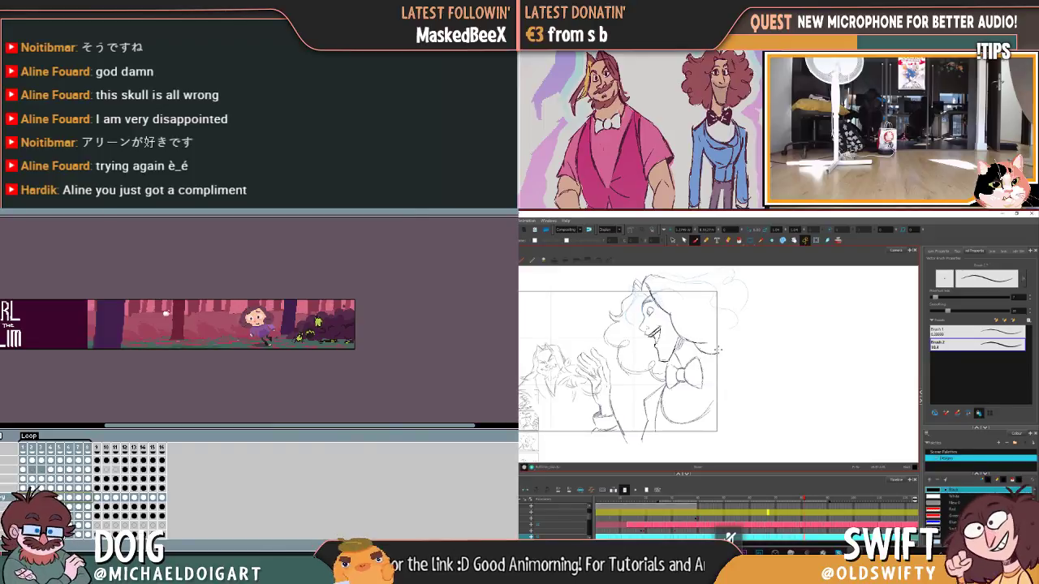
{"action": "key", "text": "alt+s"}
{"action": "left_click", "coordinate": [702, 349]}
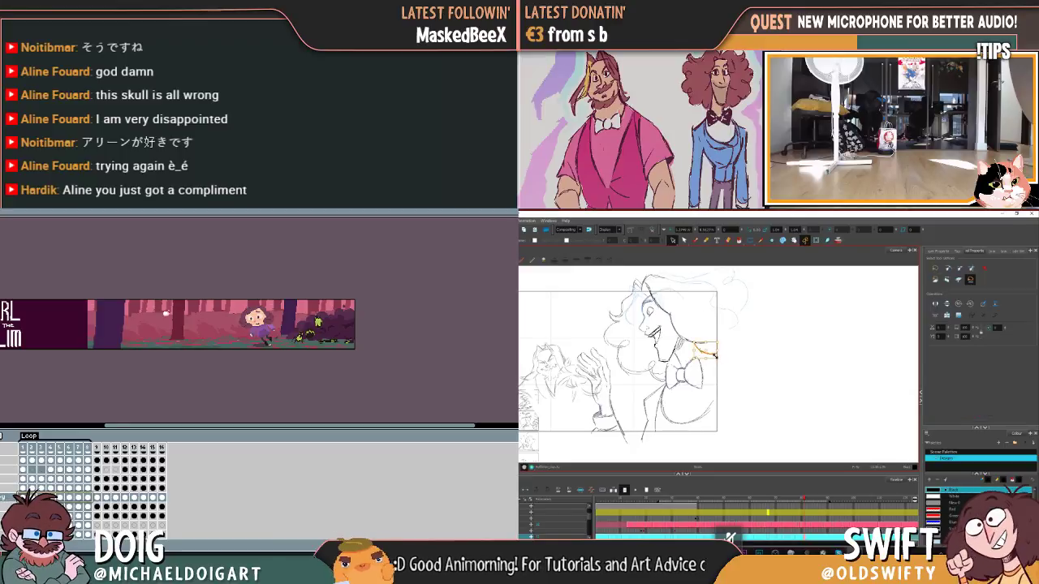
{"action": "key", "text": "Delete"}
{"action": "key", "text": "alt+b"}
{"action": "left_click_drag", "start_coordinate": [705, 338], "coordinate": [723, 333]}
{"action": "key", "text": "alt+s"}
{"action": "left_click", "coordinate": [707, 340]}
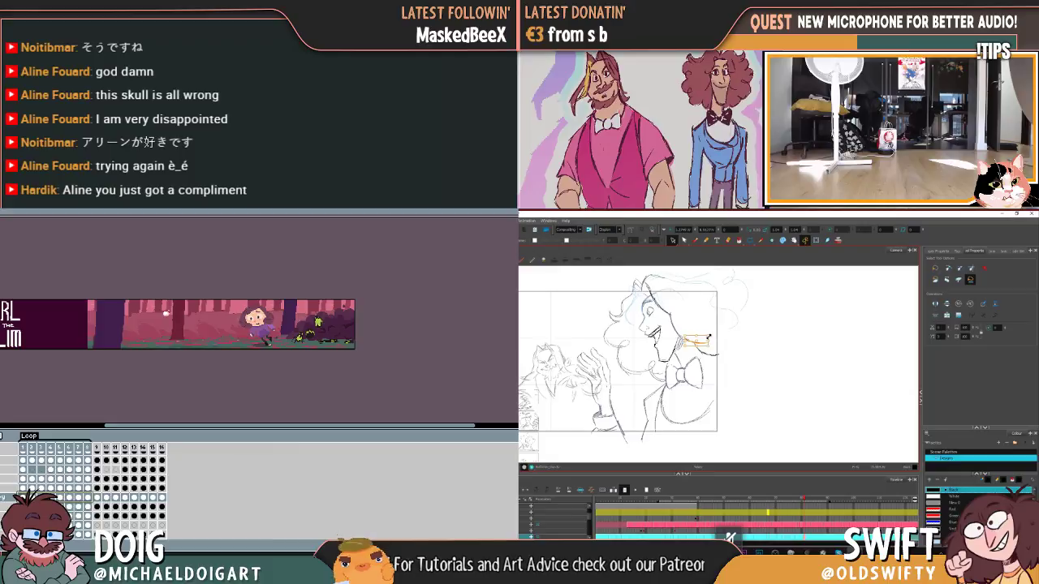
{"action": "key", "text": "Delete"}
{"action": "key", "text": "alt+b"}
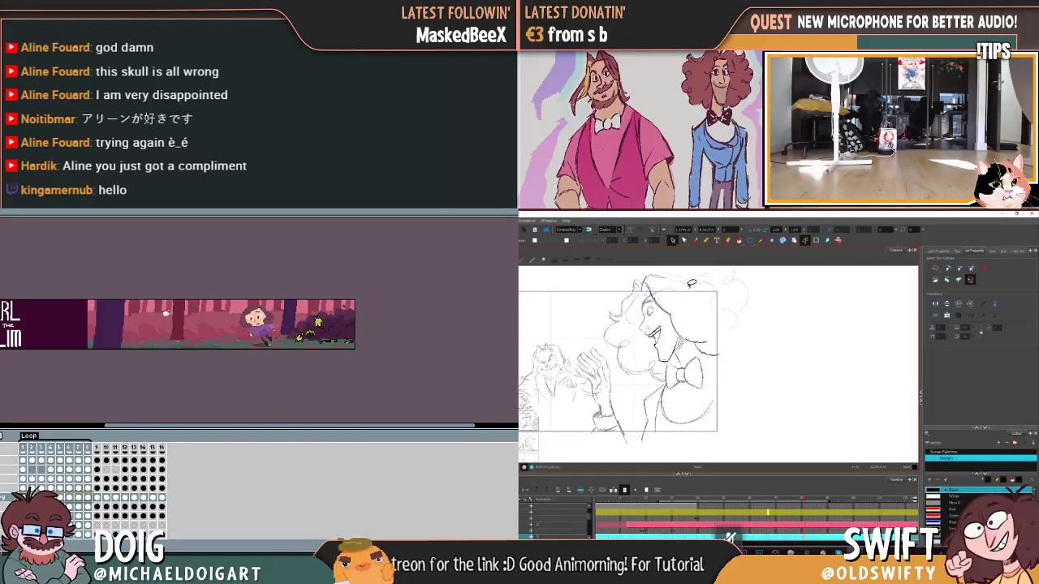
{"action": "mouse_move", "coordinate": [632, 282]}
{"action": "left_mouse_down"}
{"action": "mouse_move", "coordinate": [649, 285]}
{"action": "mouse_move", "coordinate": [642, 281]}
{"action": "left_mouse_up"}
{"action": "left_click", "coordinate": [659, 275]}
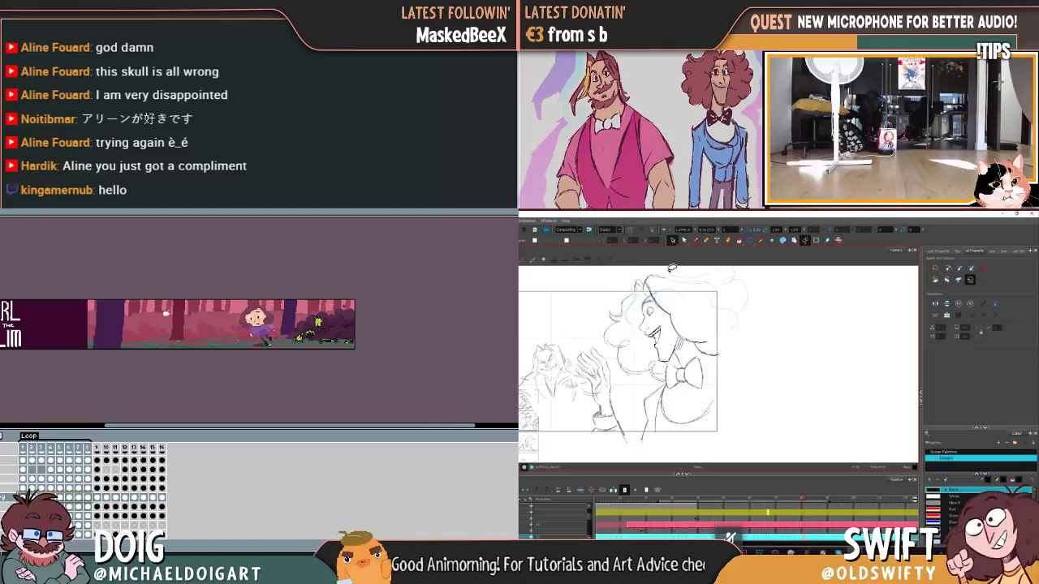
{"action": "mouse_move", "coordinate": [707, 272]}
{"action": "left_mouse_down"}
{"action": "mouse_move", "coordinate": [666, 275]}
{"action": "mouse_move", "coordinate": [681, 302]}
{"action": "mouse_move", "coordinate": [755, 297]}
{"action": "left_mouse_up"}
{"action": "left_click", "coordinate": [759, 306]}
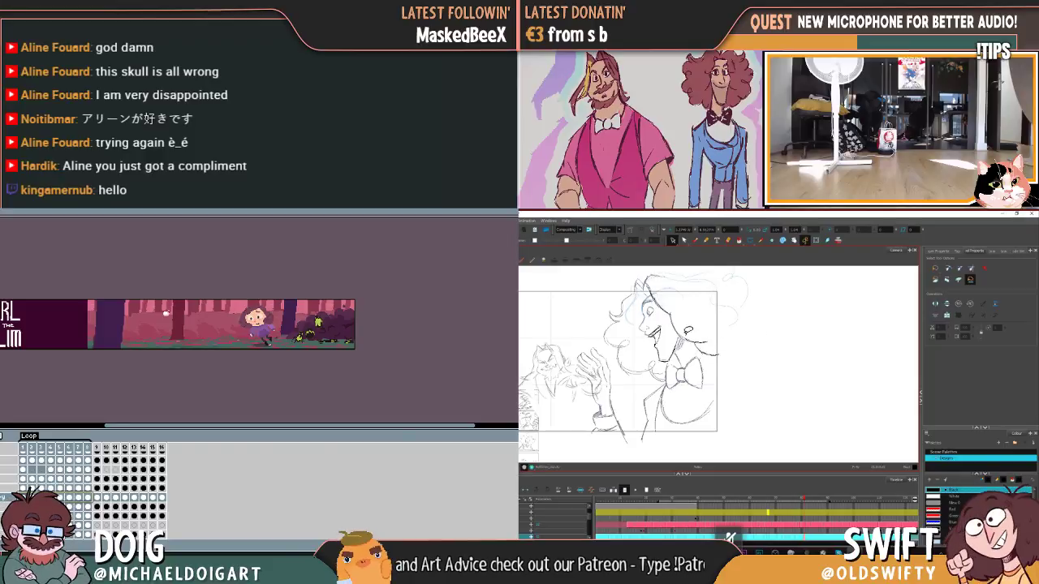
Step: Select the jaw and neck lines of the smiling profile, check them against the neighbouring drawing, and deselect them
{"action": "left_click", "coordinate": [696, 350]}
{"action": "left_click", "coordinate": [674, 357]}
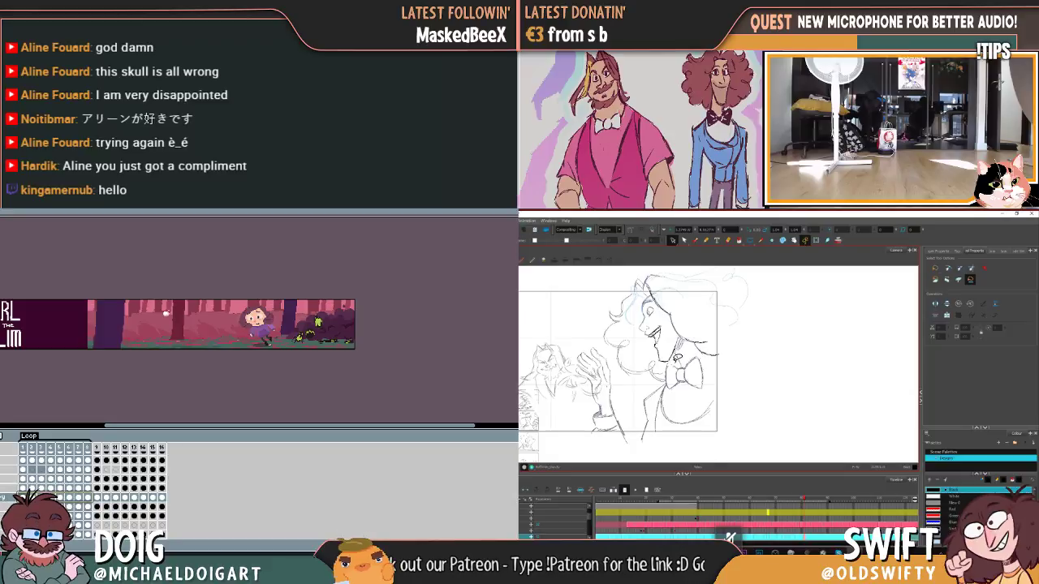
{"action": "left_click", "coordinate": [675, 359]}
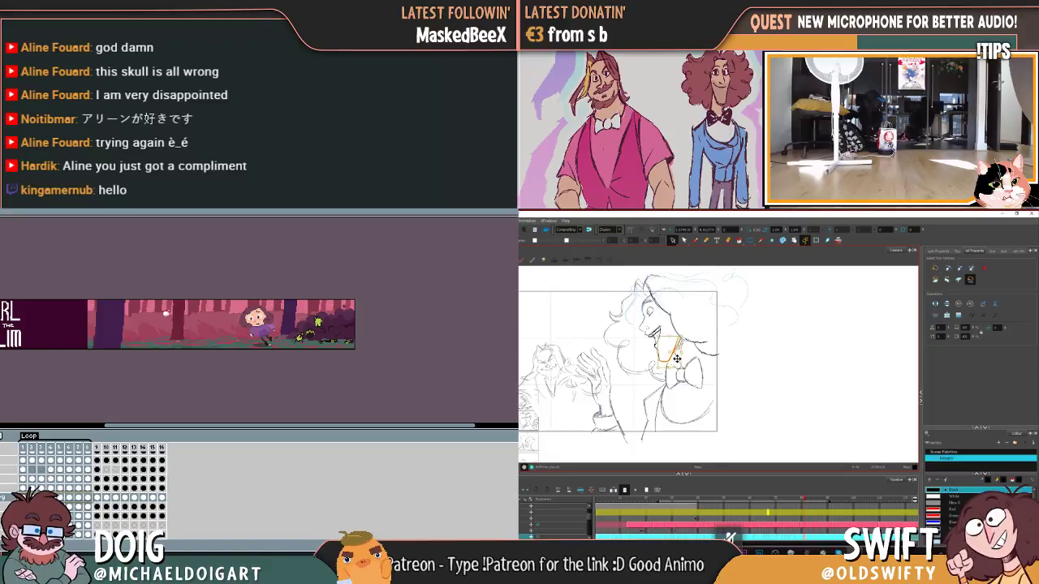
{"action": "left_click", "coordinate": [674, 365]}
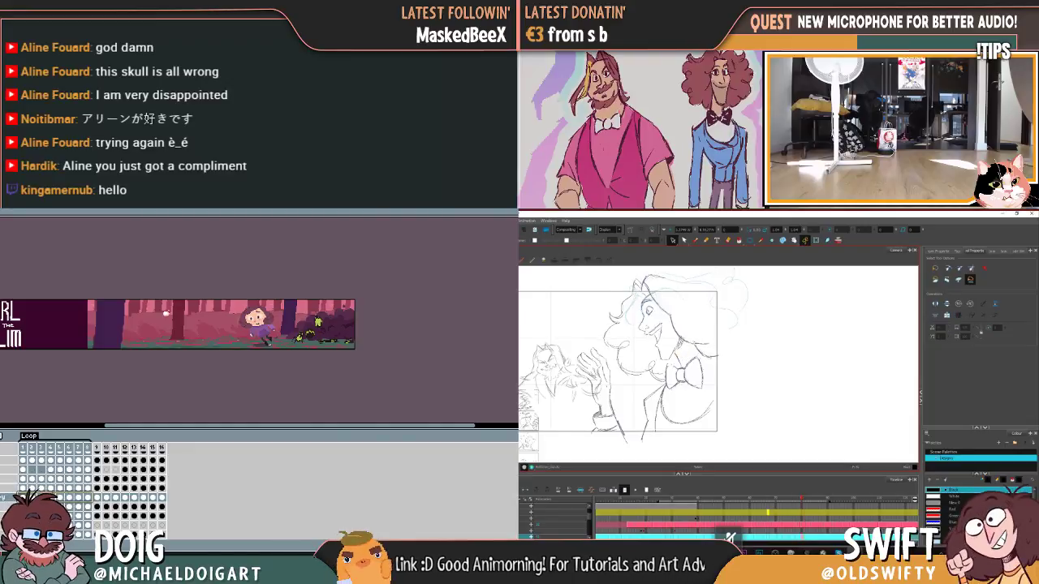
{"action": "left_click", "coordinate": [676, 345]}
{"action": "left_click", "coordinate": [709, 351]}
{"action": "key", "text": "Escape"}
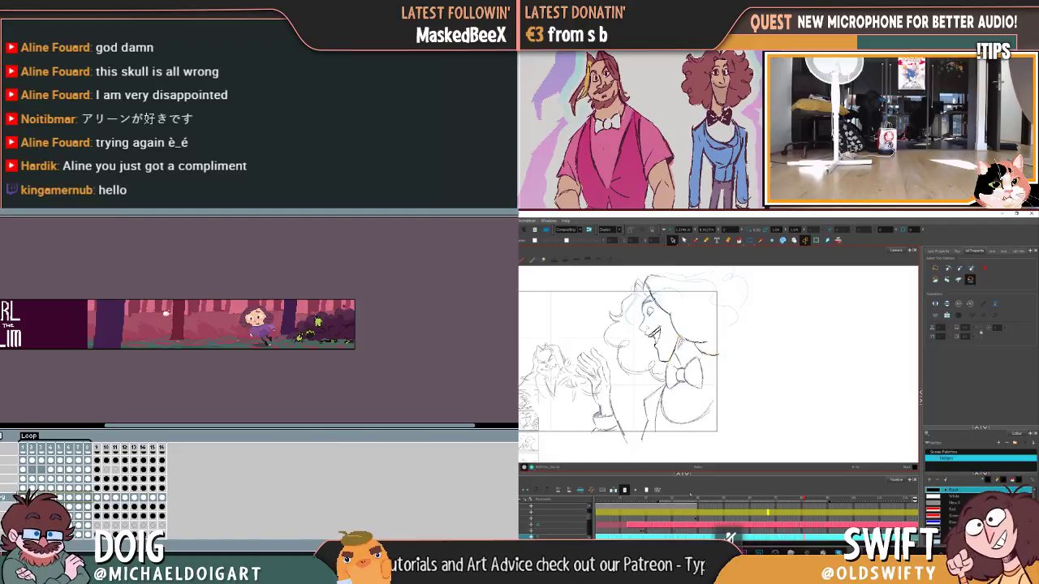
Step: Adjust the neck line under the jaw and the outer end of the shoulder line
{"action": "left_click", "coordinate": [678, 358]}
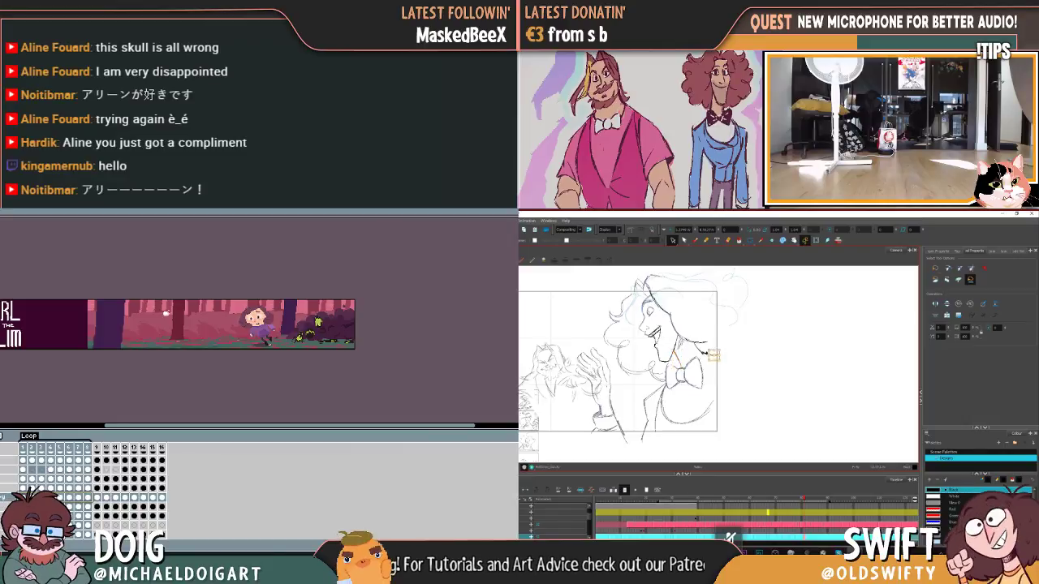
{"action": "left_click", "coordinate": [679, 350]}
{"action": "left_click_drag", "start_coordinate": [672, 350], "coordinate": [713, 355]}
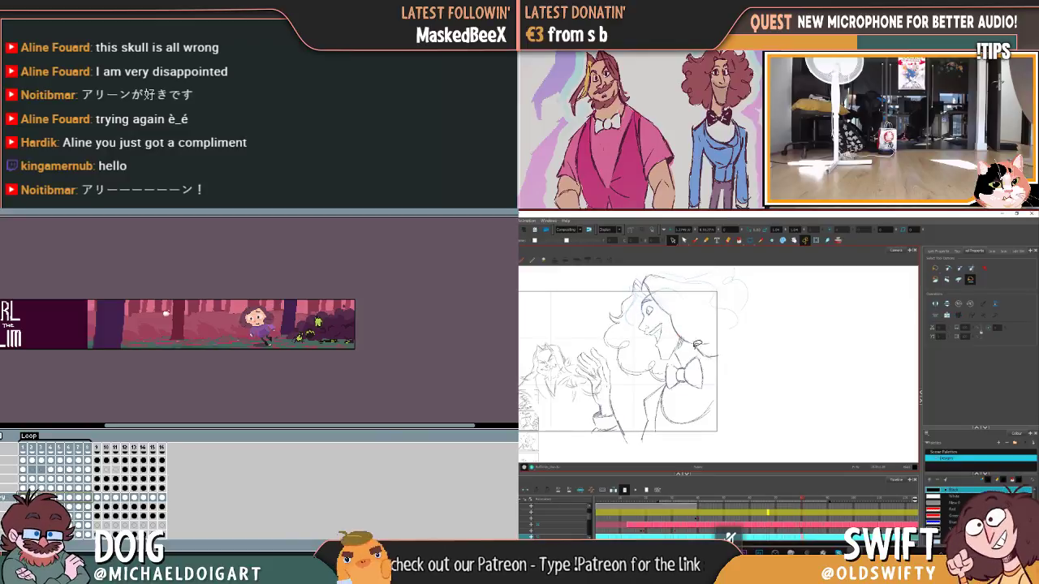
{"action": "left_click", "coordinate": [677, 348]}
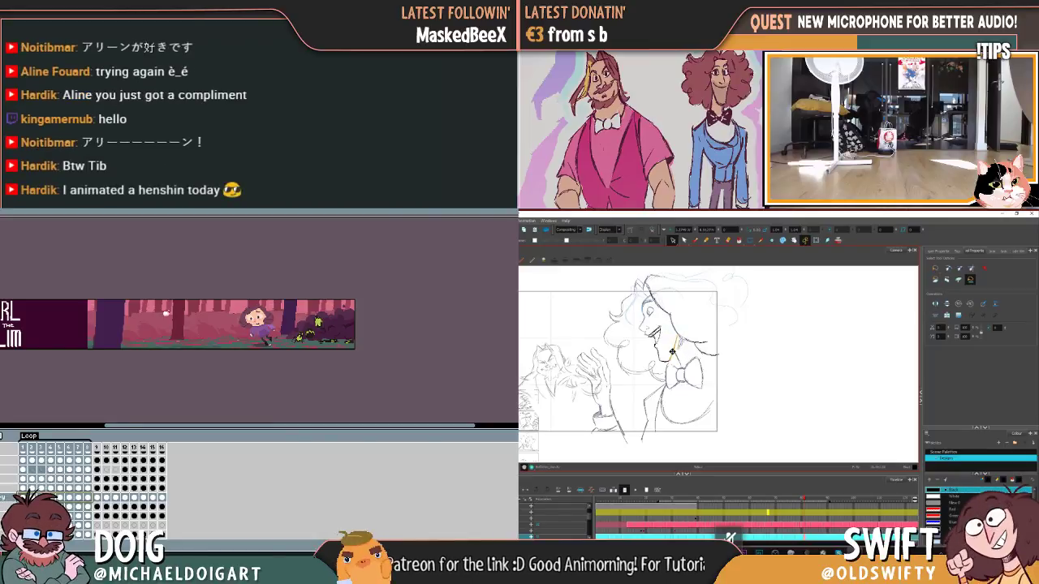
{"action": "left_click", "coordinate": [672, 358]}
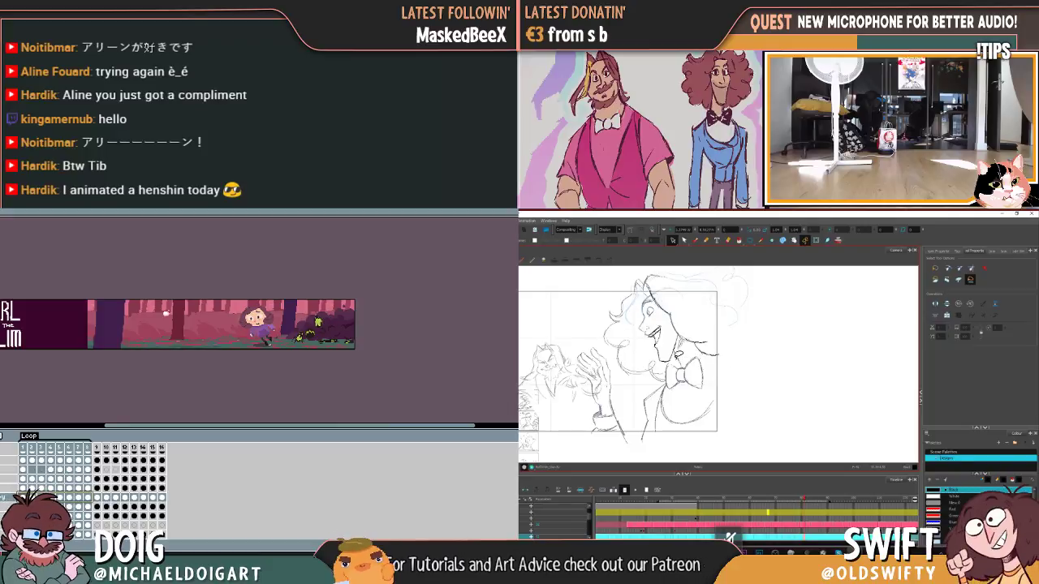
{"action": "left_click", "coordinate": [684, 342]}
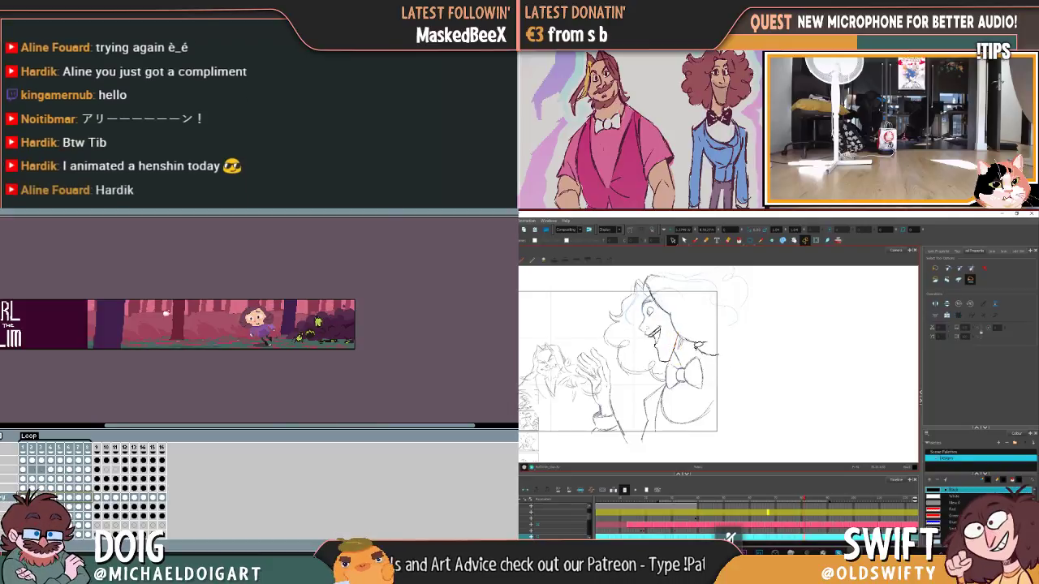
{"action": "left_click", "coordinate": [683, 339]}
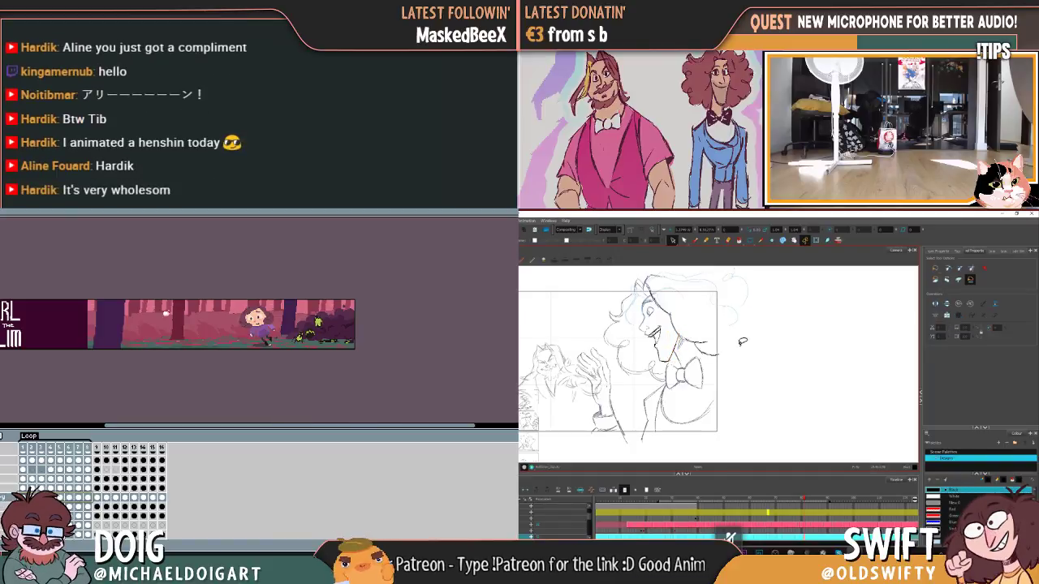
Step: Flip back and forth between the neighbouring drawings to compare the profile's neck and shoulder lines
{"action": "key", "text": "alt+b"}
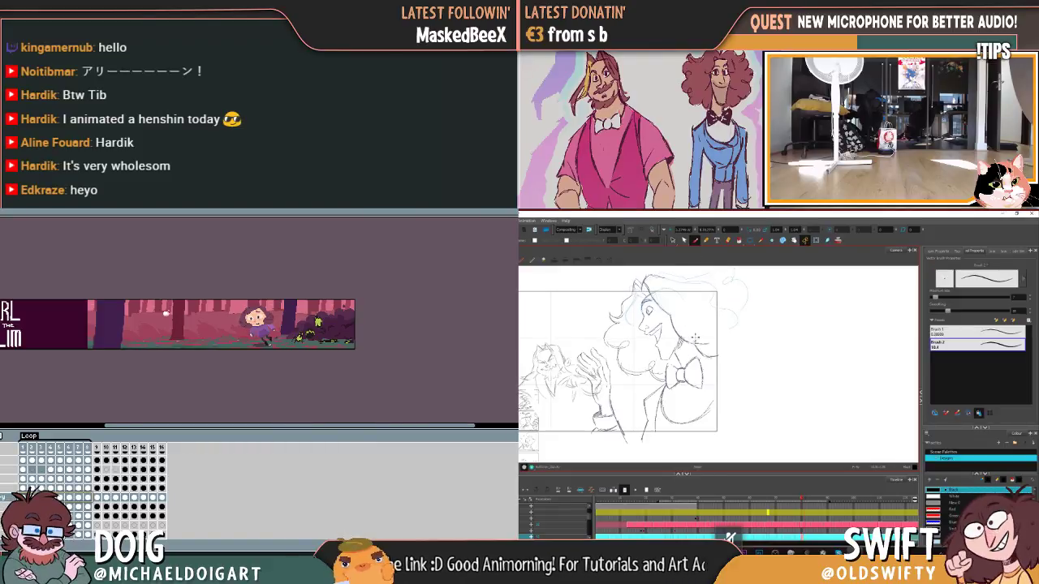
{"action": "key", "text": "period"}
{"action": "key", "text": "comma"}
{"action": "key", "text": "period"}
{"action": "key", "text": "comma"}
{"action": "key", "text": "period"}
{"action": "key", "text": "comma"}
{"action": "key", "text": "period"}
{"action": "key", "text": "comma"}
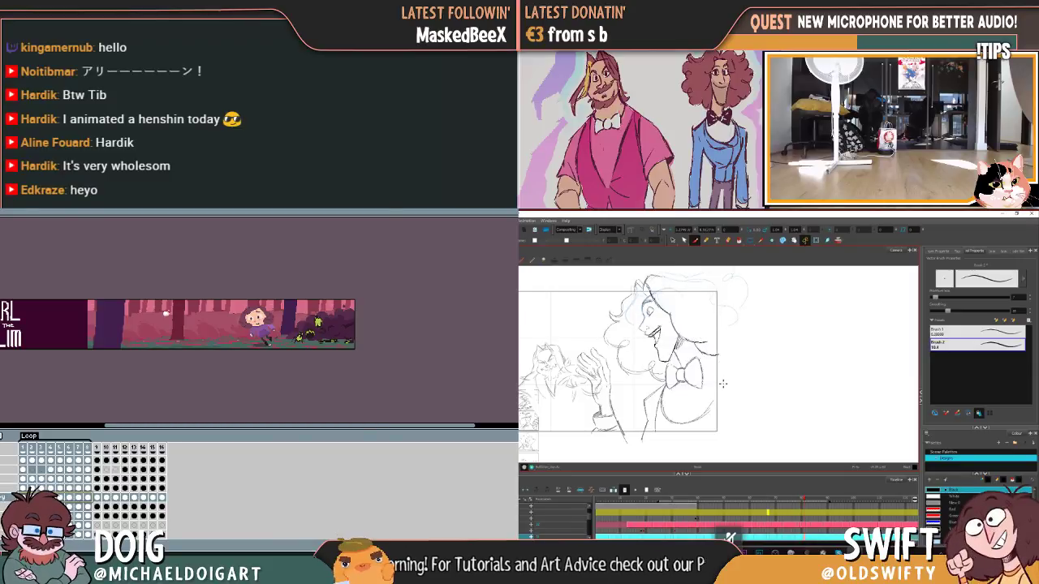
Step: Compare the bow tie and chest with the neighbouring drawing and adjust the bow tie's right loop
{"action": "key", "text": "alt+s"}
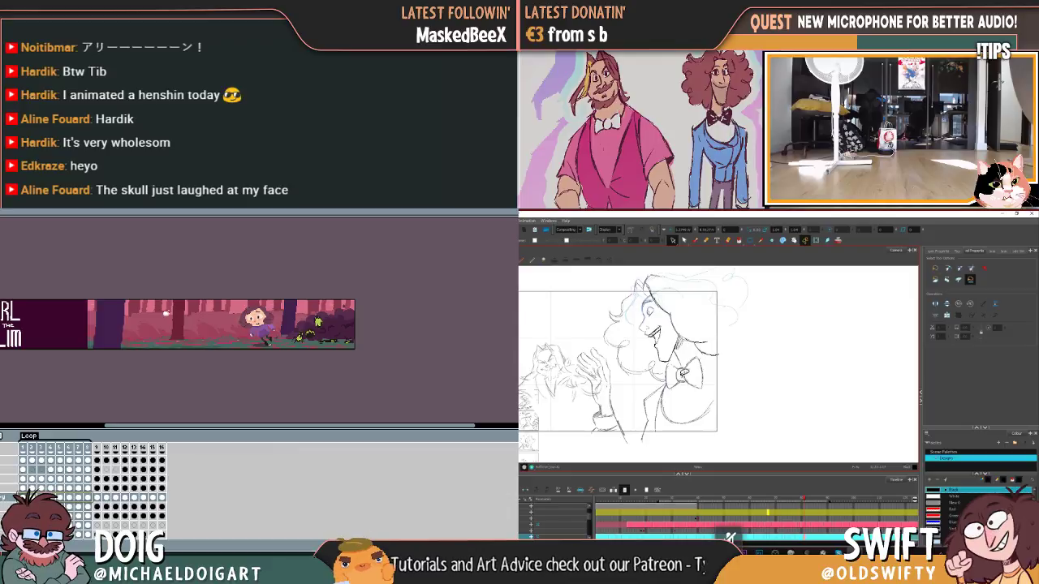
{"action": "mouse_move", "coordinate": [669, 383]}
{"action": "left_mouse_down"}
{"action": "mouse_move", "coordinate": [674, 452]}
{"action": "mouse_move", "coordinate": [699, 359]}
{"action": "mouse_move", "coordinate": [673, 369]}
{"action": "left_mouse_up"}
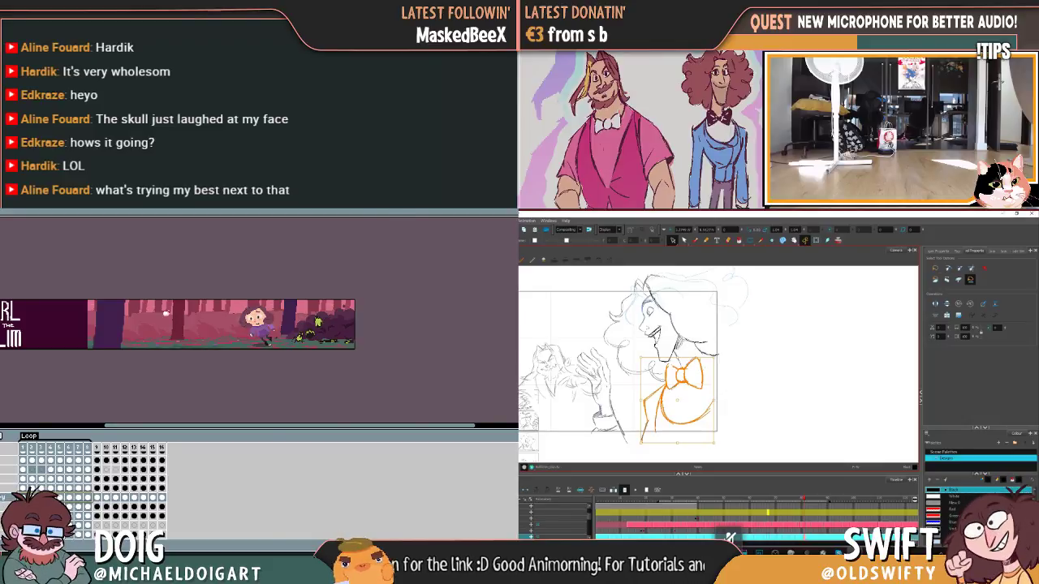
{"action": "key", "text": "comma"}
{"action": "key", "text": "period"}
{"action": "key", "text": "comma"}
{"action": "key", "text": "period"}
{"action": "mouse_move", "coordinate": [695, 349]}
{"action": "left_mouse_down"}
{"action": "mouse_move", "coordinate": [699, 395]}
{"action": "mouse_move", "coordinate": [712, 371]}
{"action": "mouse_move", "coordinate": [706, 355]}
{"action": "left_mouse_up"}
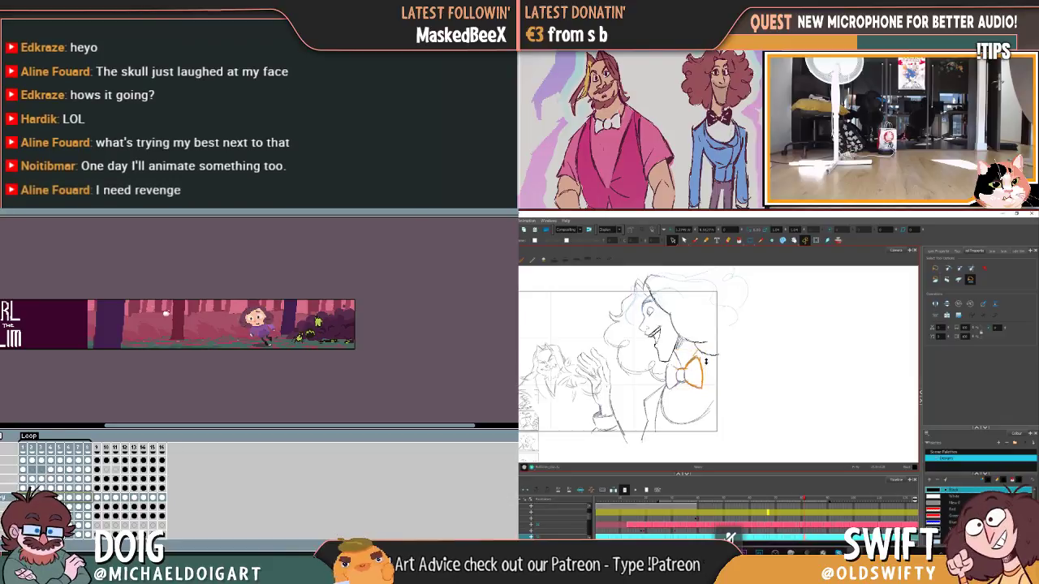
{"action": "left_click", "coordinate": [712, 358]}
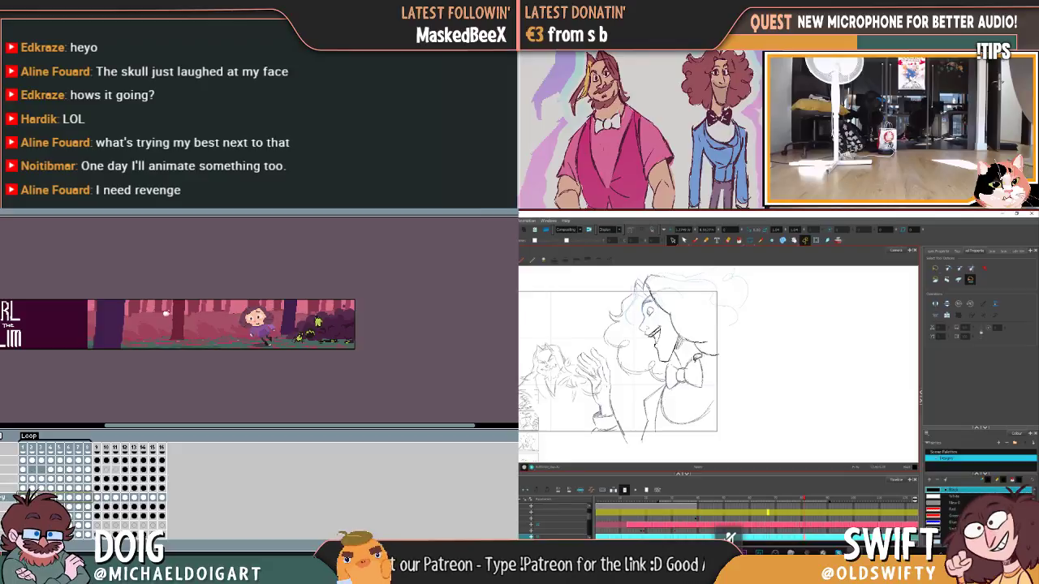
Step: Reposition the right loop of the profile's bow tie and deselect it
{"action": "left_click", "coordinate": [664, 381]}
{"action": "left_click", "coordinate": [696, 399]}
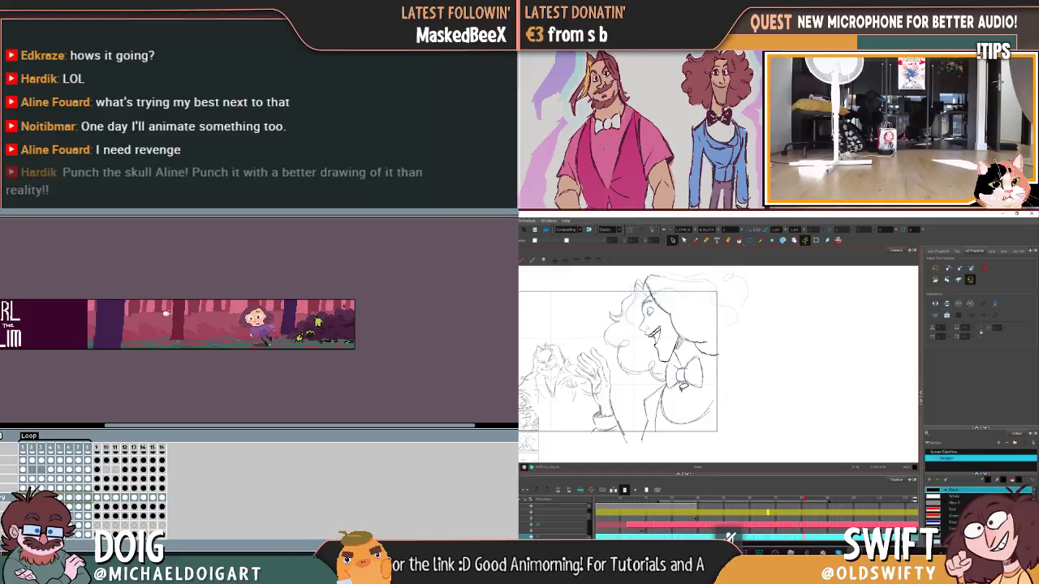
{"action": "left_click", "coordinate": [668, 374]}
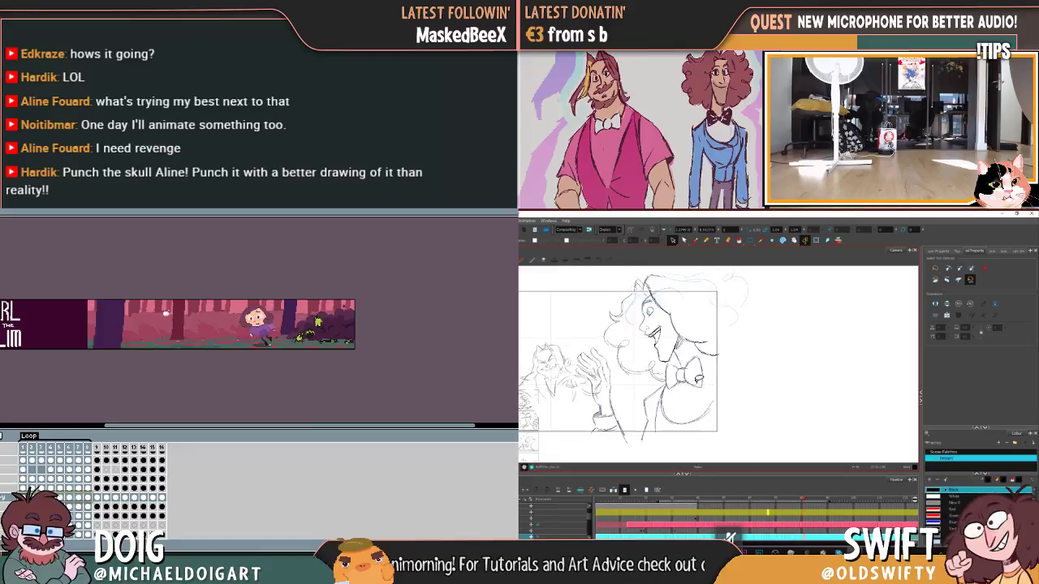
{"action": "left_click", "coordinate": [696, 372]}
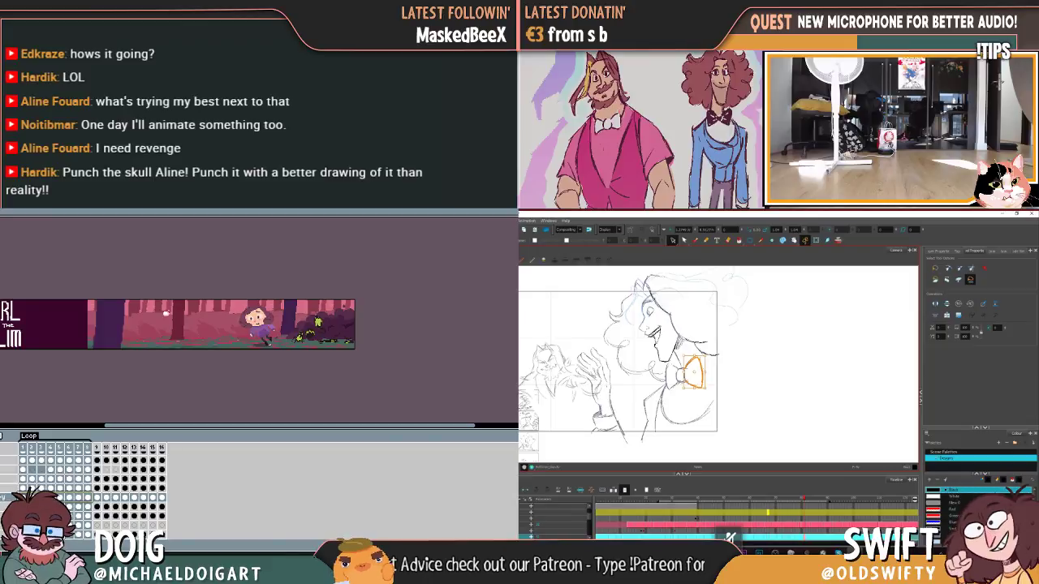
{"action": "left_click", "coordinate": [731, 366]}
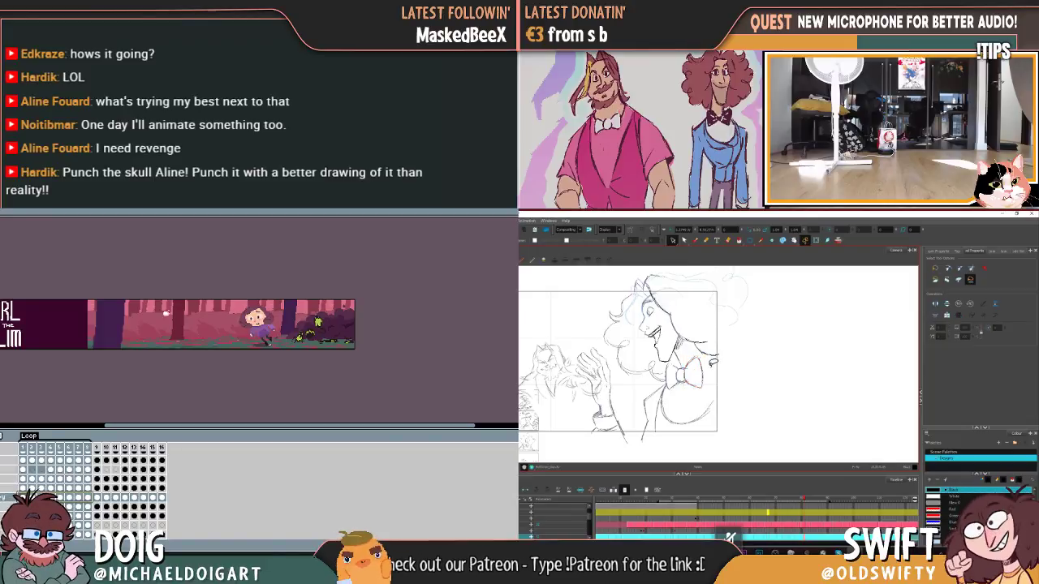
Step: Adjust the bow tie's left loop and the small line beneath its knot against the neighbouring drawing
{"action": "key", "text": "period"}
{"action": "left_click", "coordinate": [672, 375]}
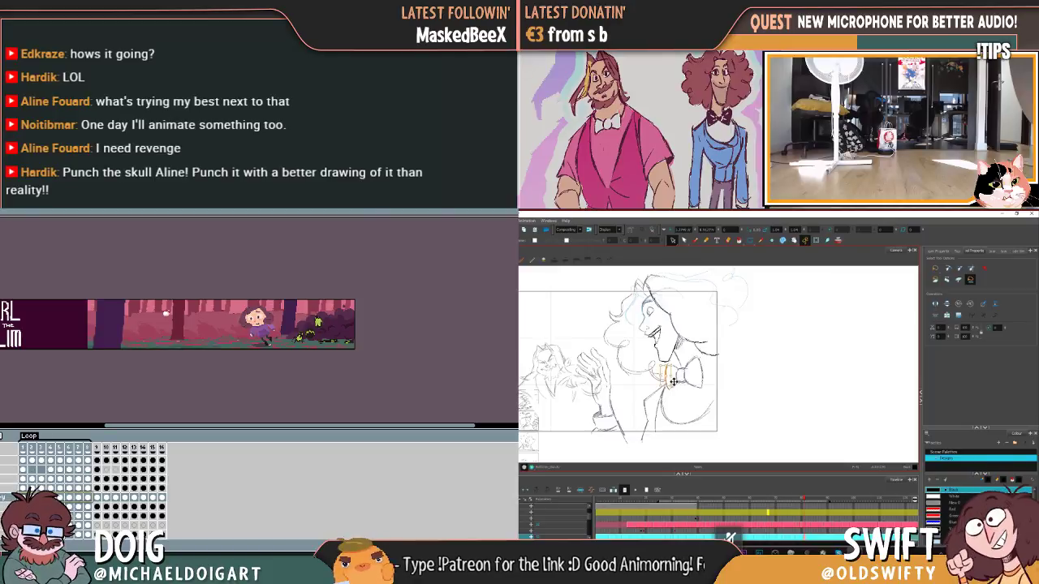
{"action": "left_click", "coordinate": [694, 390]}
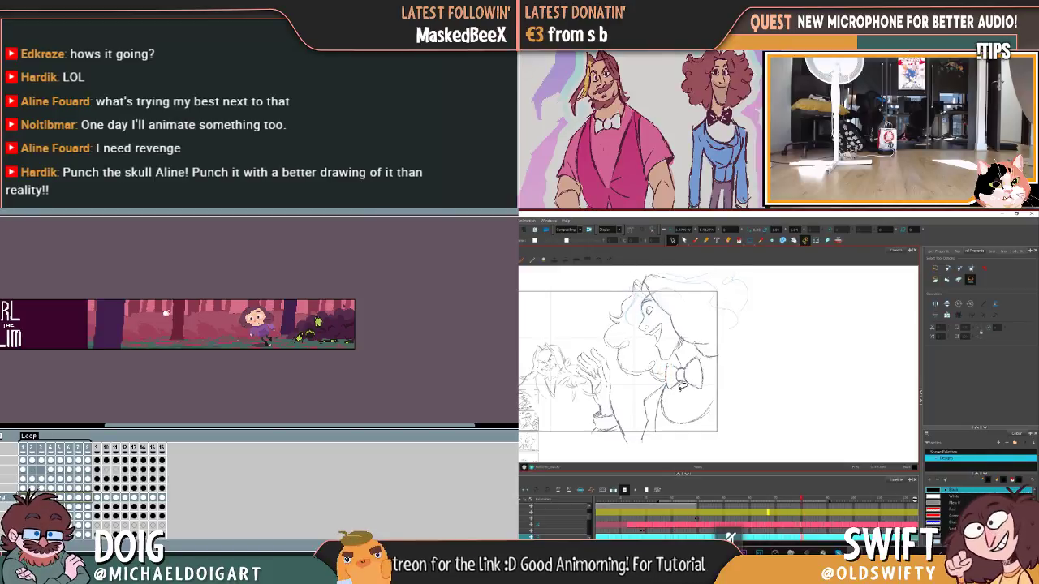
{"action": "left_click", "coordinate": [677, 383]}
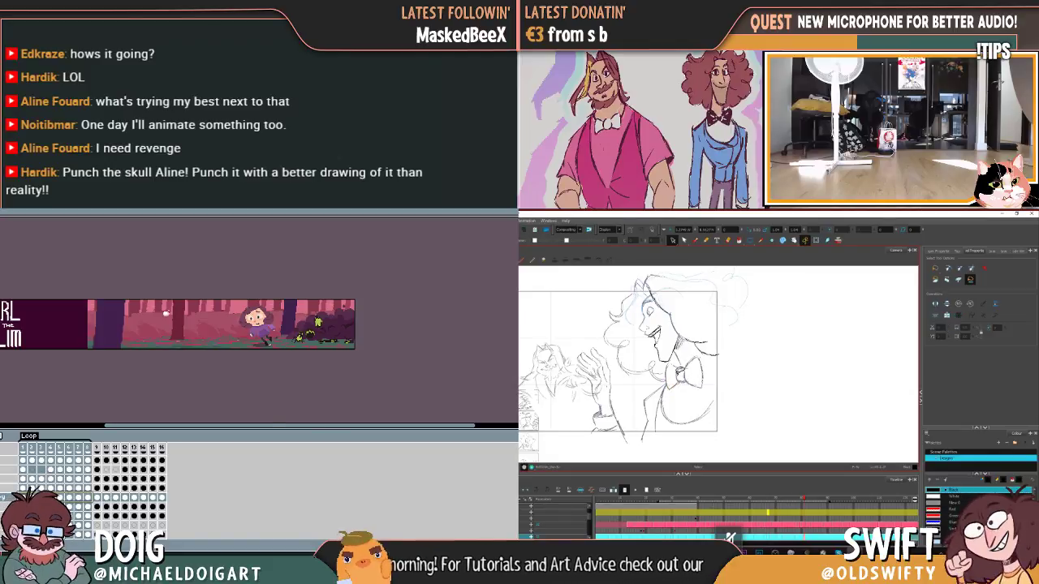
{"action": "left_click", "coordinate": [675, 386]}
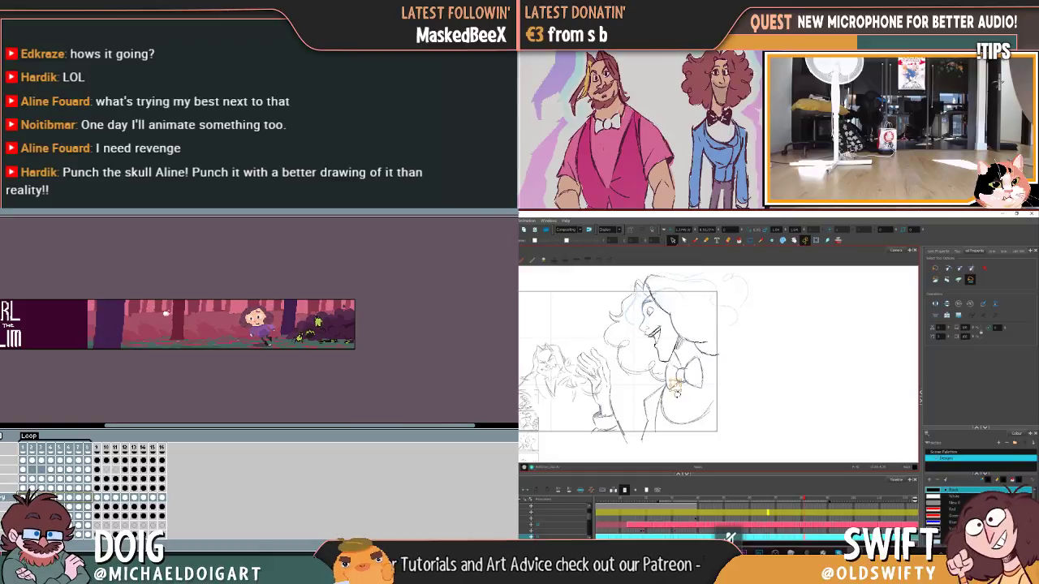
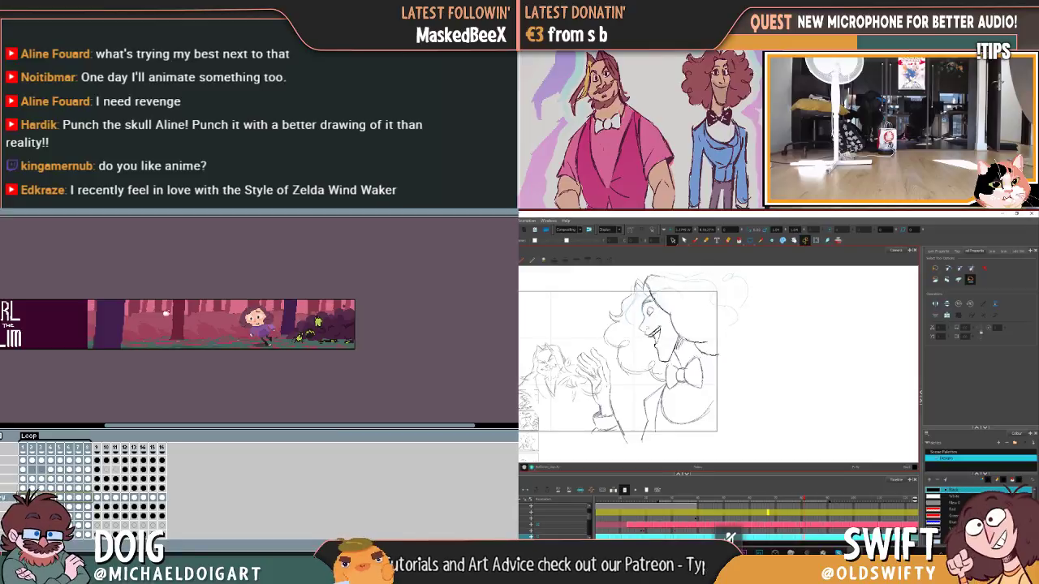
Step: Adjust the chest and shoulder lines below the bow tie as one selection and deselect them
{"action": "left_click_drag", "start_coordinate": [673, 446], "coordinate": [650, 434]}
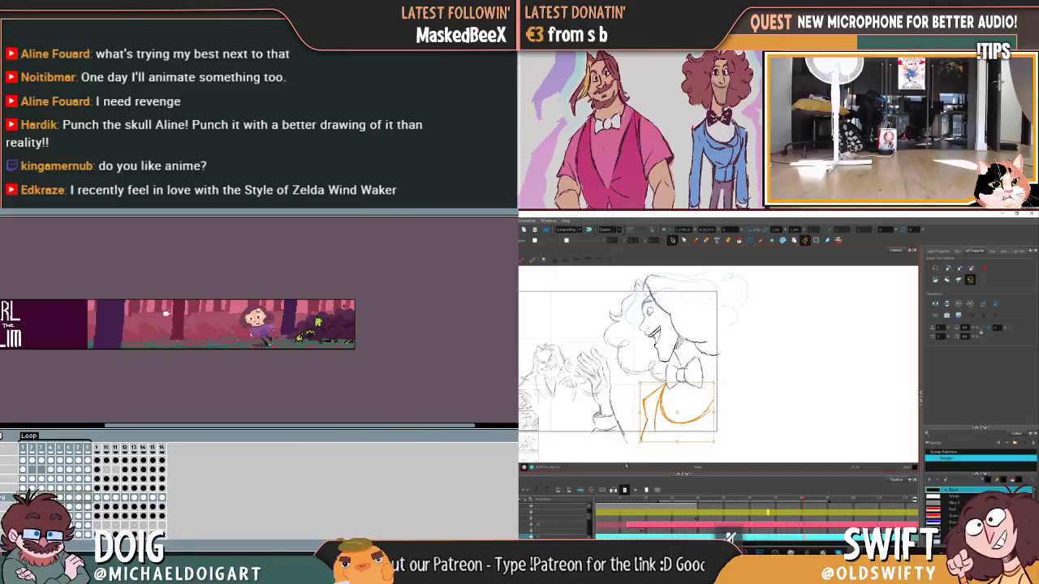
{"action": "key", "text": "Delete"}
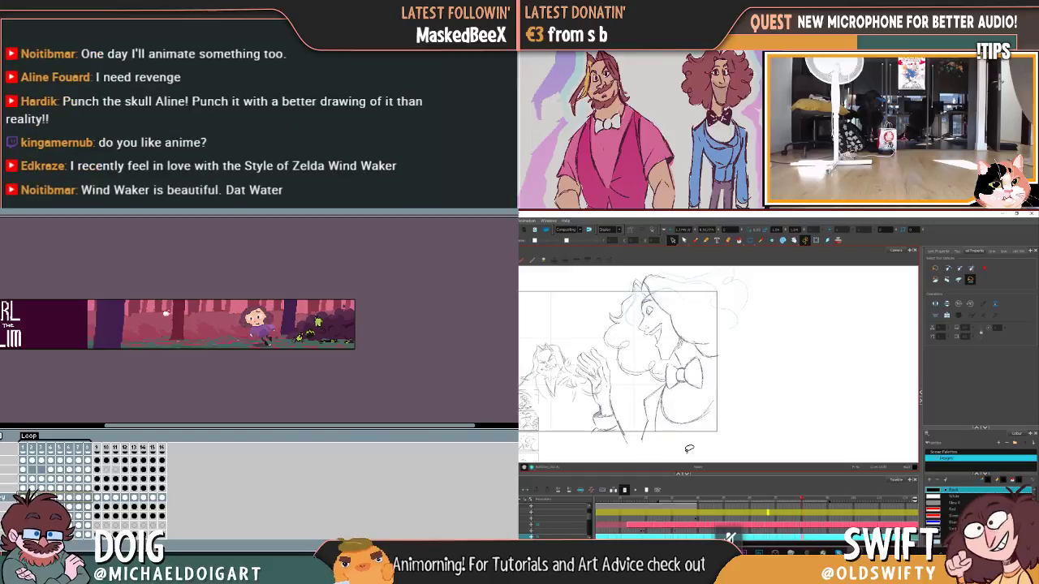
{"action": "mouse_move", "coordinate": [643, 397]}
{"action": "left_mouse_down"}
{"action": "mouse_move", "coordinate": [673, 451]}
{"action": "mouse_move", "coordinate": [711, 398]}
{"action": "left_mouse_up"}
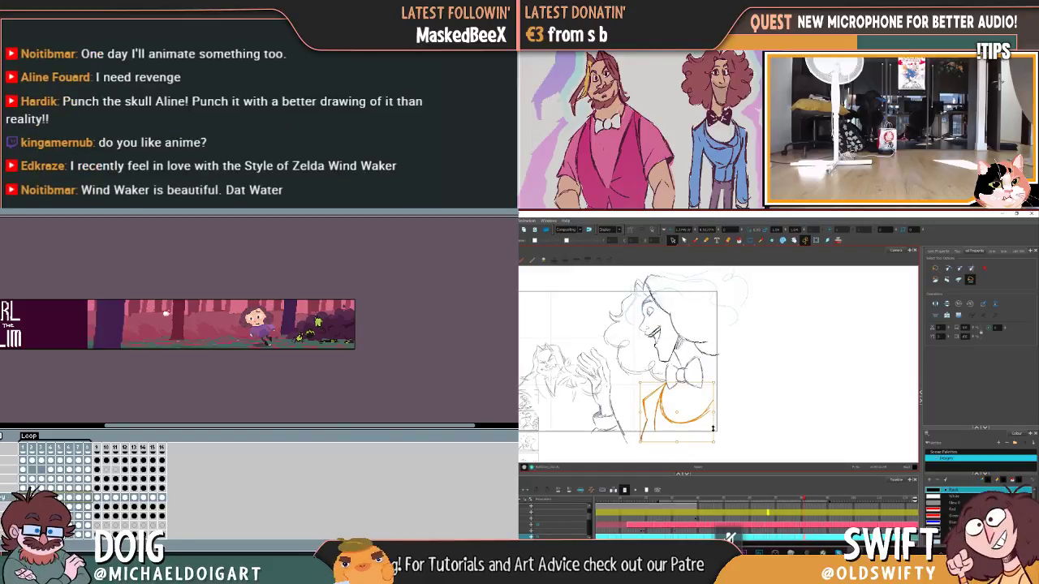
{"action": "left_click", "coordinate": [716, 428]}
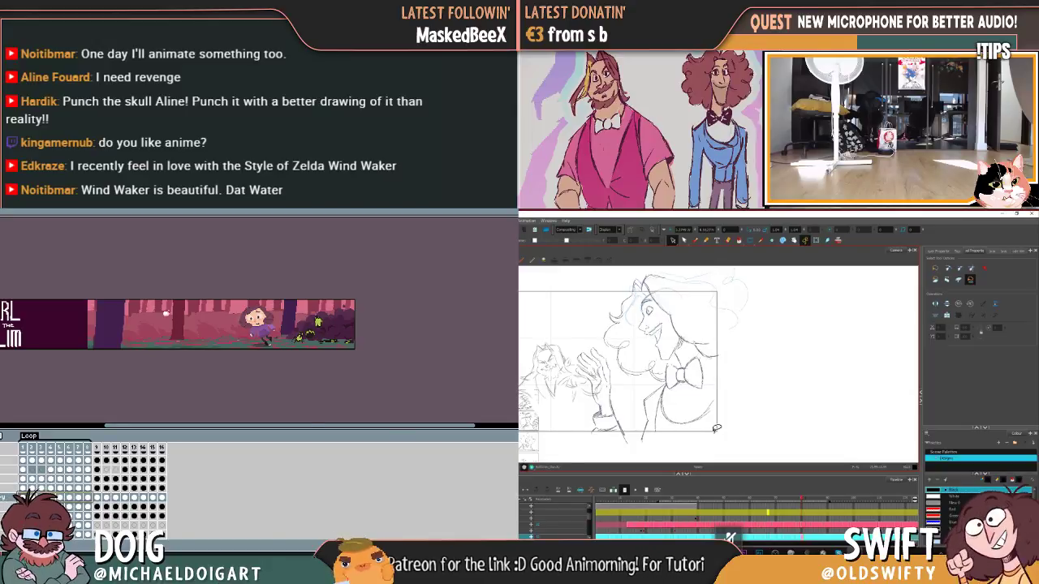
Step: Try to adjust the lines of the profile's smiling mouth
{"action": "left_click_drag", "start_coordinate": [652, 328], "coordinate": [652, 339]}
{"action": "key", "text": "ctrl+z"}
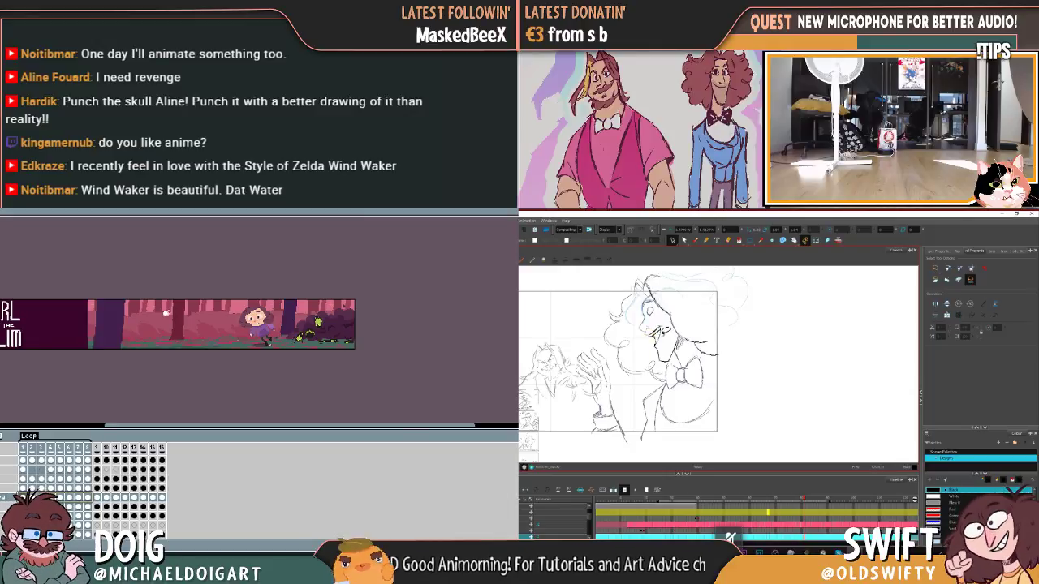
{"action": "left_click_drag", "start_coordinate": [651, 324], "coordinate": [662, 347]}
{"action": "key", "text": "ctrl+z"}
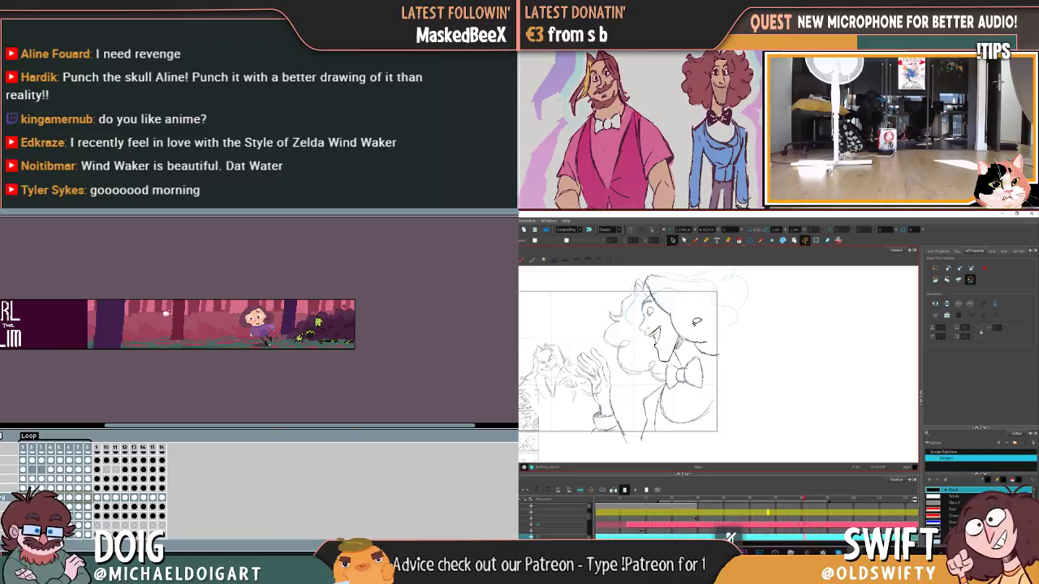
Step: Brush short strokes on the neck under the jaw and beside the chin, checking them against the neighbouring drawing
{"action": "key", "text": "alt+b"}
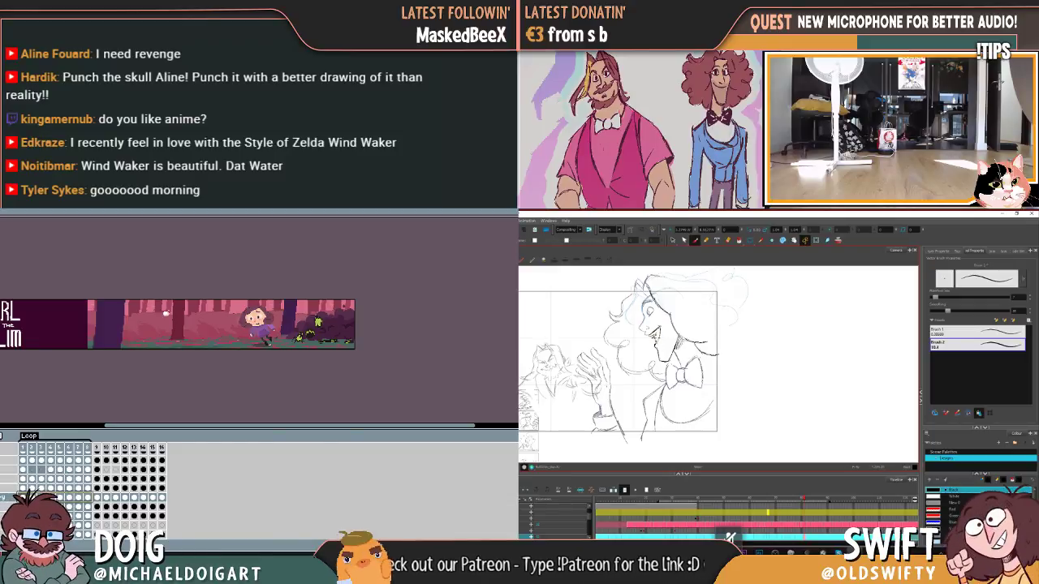
{"action": "left_click_drag", "start_coordinate": [690, 335], "coordinate": [684, 345]}
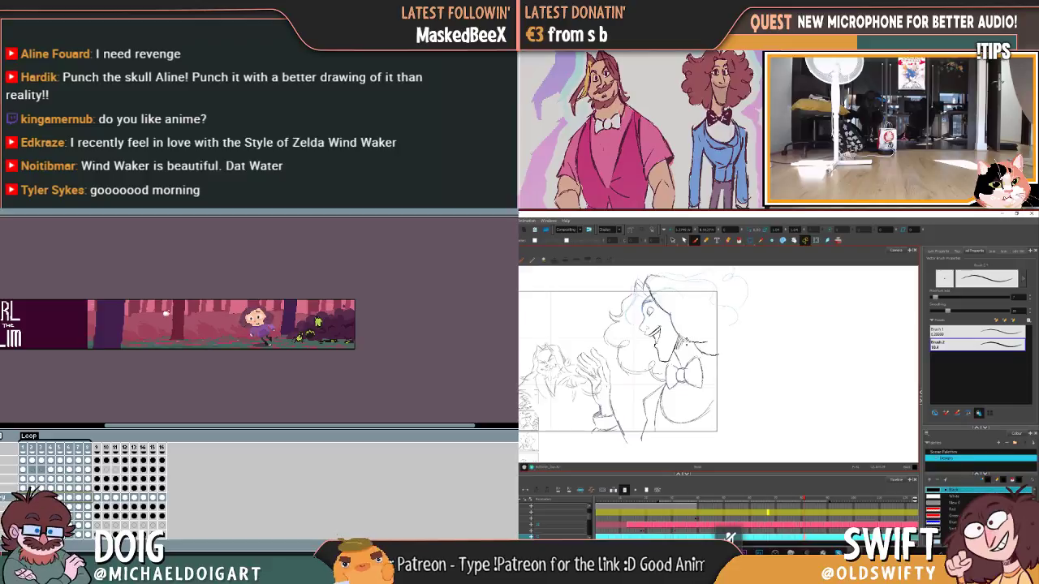
{"action": "key", "text": "comma"}
{"action": "key", "text": "period"}
{"action": "key", "text": "comma"}
{"action": "key", "text": "period"}
{"action": "left_click_drag", "start_coordinate": [651, 350], "coordinate": [662, 346]}
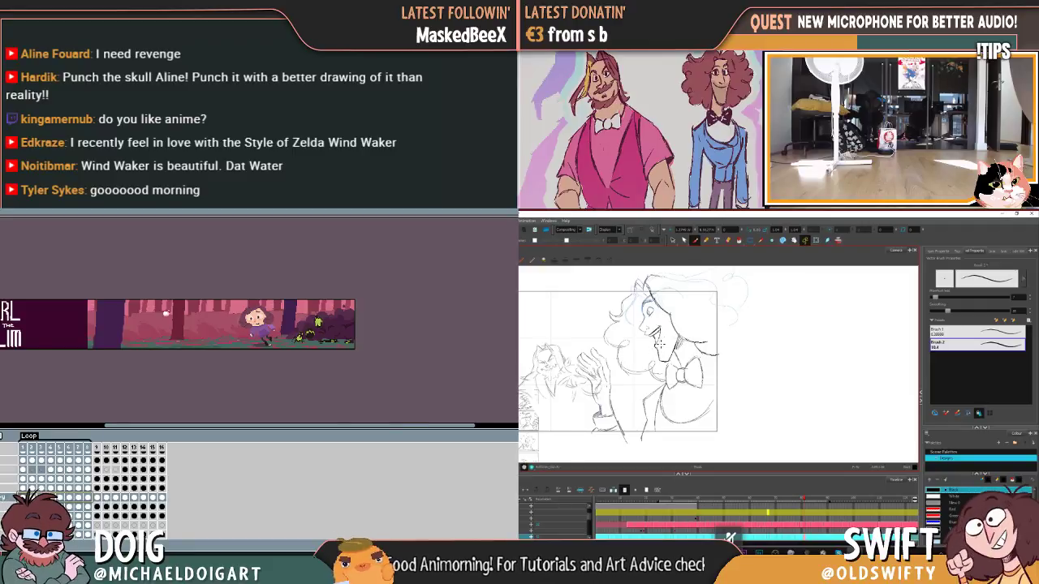
Step: Flip repeatedly between the neighbouring drawings to examine the movement of the face, neck and bow tie
{"action": "key", "text": "period"}
{"action": "key", "text": "comma"}
{"action": "key", "text": "period"}
{"action": "key", "text": "comma"}
{"action": "key", "text": "alt+s"}
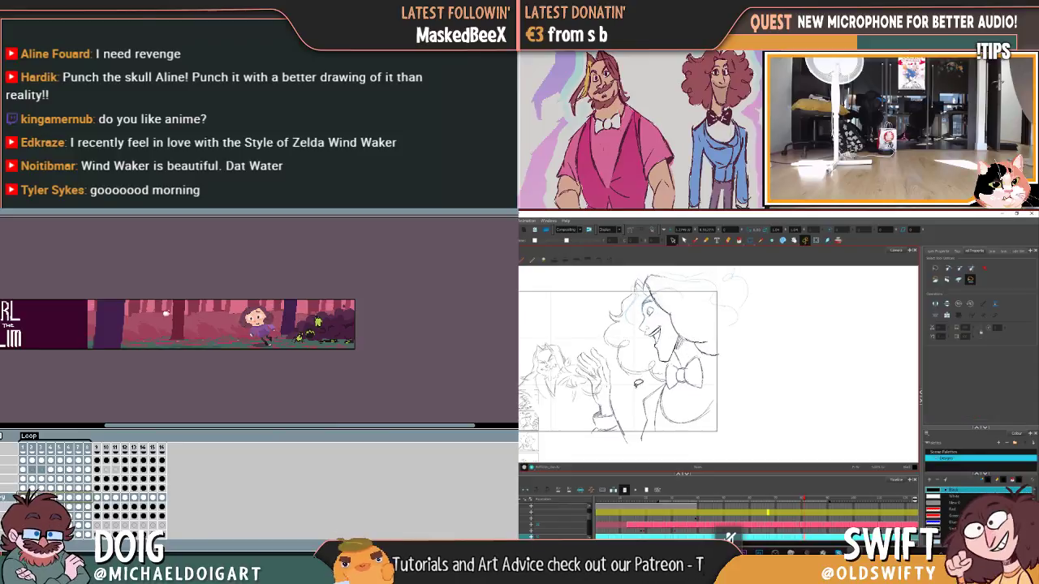
{"action": "key", "text": "period"}
{"action": "key", "text": "comma"}
{"action": "key", "text": "period"}
{"action": "key", "text": "comma"}
{"action": "key", "text": "period"}
{"action": "key", "text": "comma"}
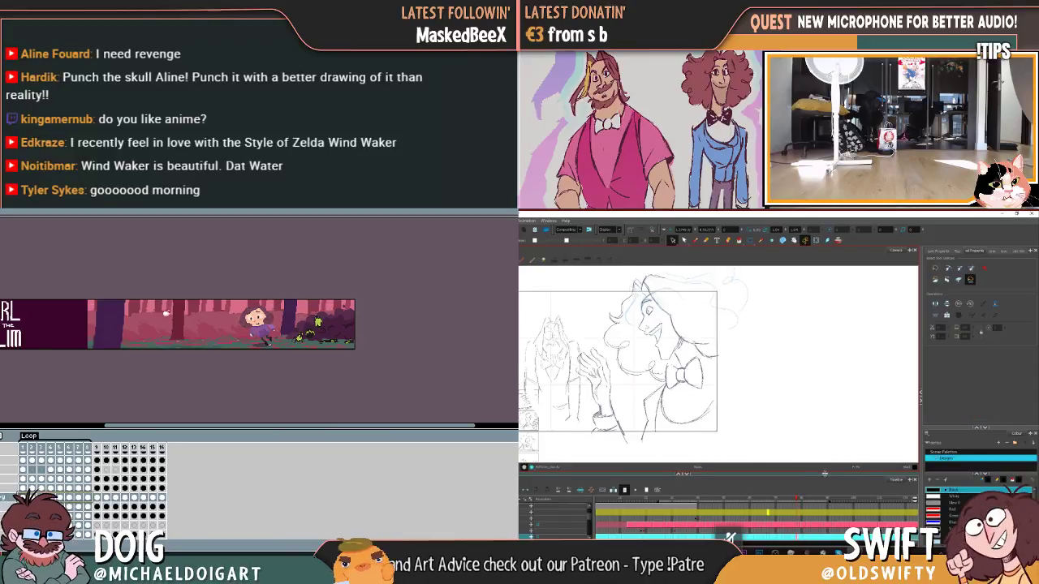
{"action": "key", "text": "period"}
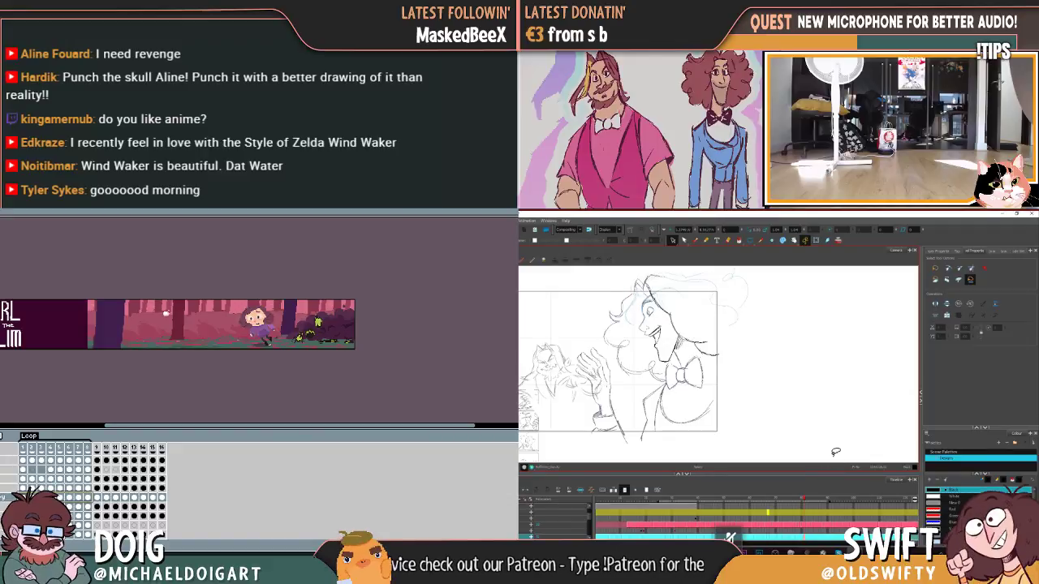
Step: Select the raised hand with its forearm and cuff, adjust their placement, and deselect them
{"action": "left_click", "coordinate": [589, 344]}
{"action": "mouse_move", "coordinate": [589, 344]}
{"action": "left_mouse_down"}
{"action": "mouse_move", "coordinate": [599, 367]}
{"action": "mouse_move", "coordinate": [576, 349]}
{"action": "mouse_move", "coordinate": [591, 367]}
{"action": "mouse_move", "coordinate": [598, 333]}
{"action": "mouse_move", "coordinate": [581, 373]}
{"action": "mouse_move", "coordinate": [603, 342]}
{"action": "mouse_move", "coordinate": [632, 430]}
{"action": "mouse_move", "coordinate": [578, 445]}
{"action": "mouse_move", "coordinate": [625, 415]}
{"action": "left_mouse_up"}
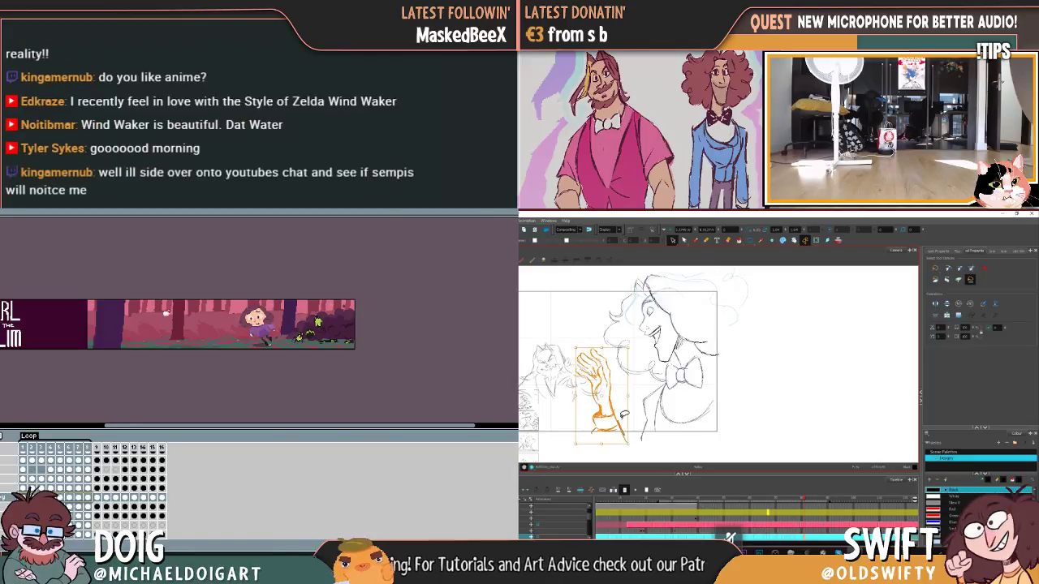
{"action": "key", "text": "Escape"}
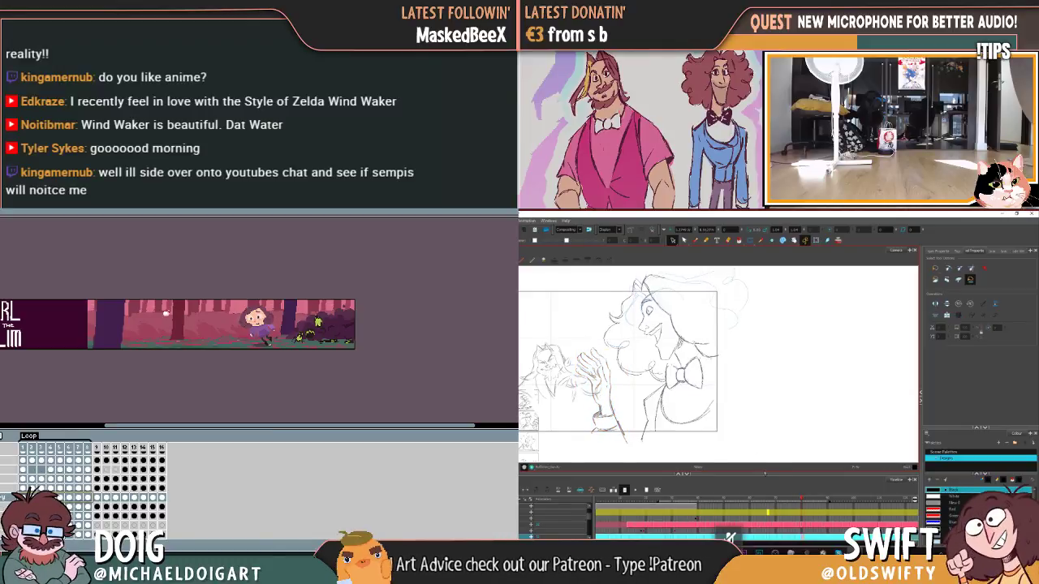
{"action": "mouse_move", "coordinate": [630, 406]}
{"action": "left_mouse_down"}
{"action": "mouse_move", "coordinate": [617, 359]}
{"action": "mouse_move", "coordinate": [576, 354]}
{"action": "mouse_move", "coordinate": [625, 415]}
{"action": "left_mouse_up"}
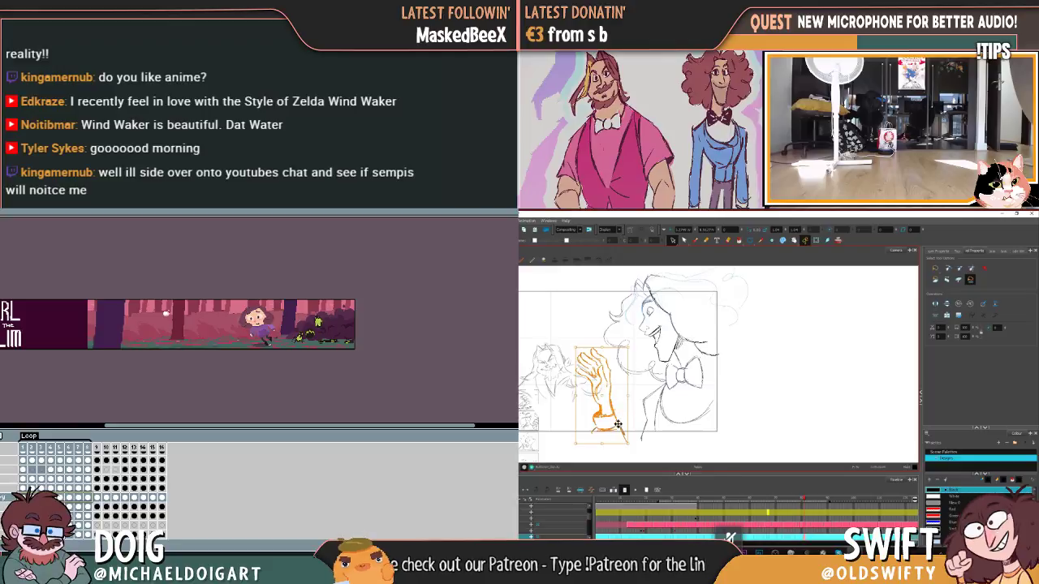
{"action": "key", "text": "Escape"}
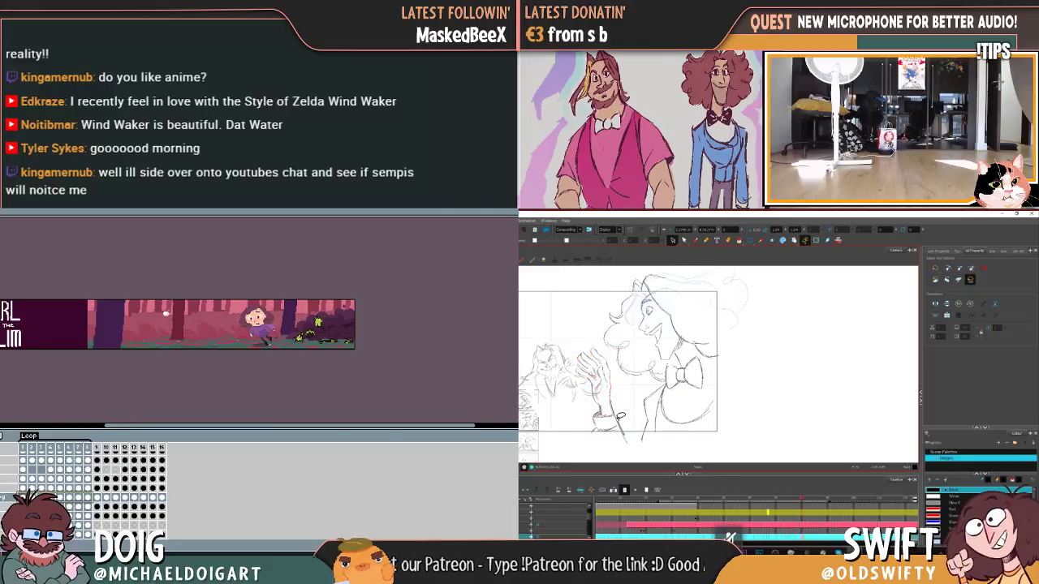
{"action": "mouse_move", "coordinate": [621, 421]}
{"action": "left_mouse_down"}
{"action": "mouse_move", "coordinate": [607, 355]}
{"action": "mouse_move", "coordinate": [566, 403]}
{"action": "mouse_move", "coordinate": [633, 443]}
{"action": "left_mouse_up"}
{"action": "key", "text": "Escape"}
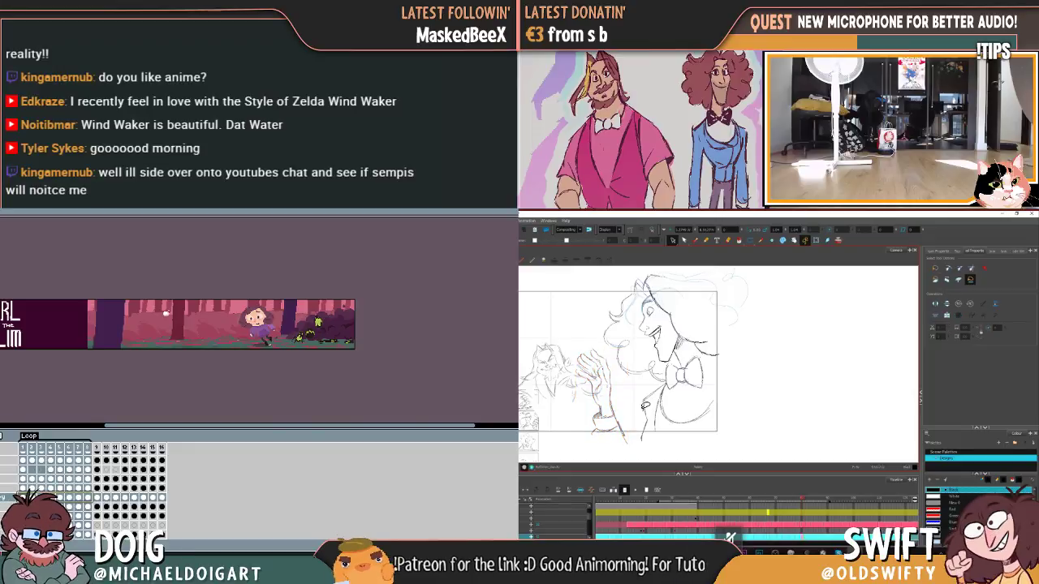
Step: Compare the raised hand with the neighbouring drawing, adjust the area beside its fingers, and move on to the next drawing
{"action": "key", "text": "comma"}
{"action": "key", "text": "period"}
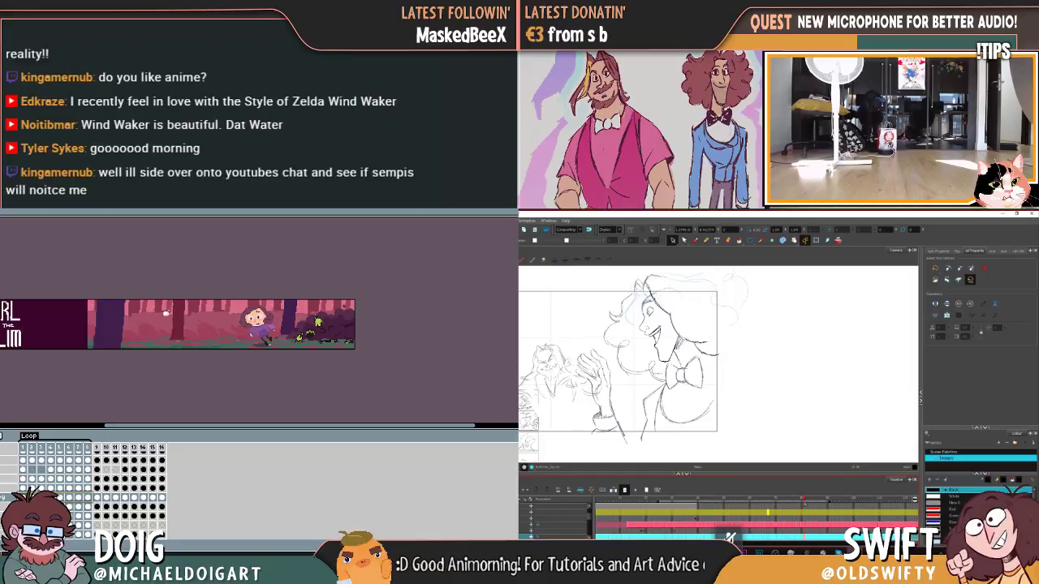
{"action": "mouse_move", "coordinate": [616, 359]}
{"action": "left_mouse_down"}
{"action": "mouse_move", "coordinate": [621, 451]}
{"action": "mouse_move", "coordinate": [626, 394]}
{"action": "left_mouse_up"}
{"action": "key", "text": "Escape"}
{"action": "key", "text": "Return"}
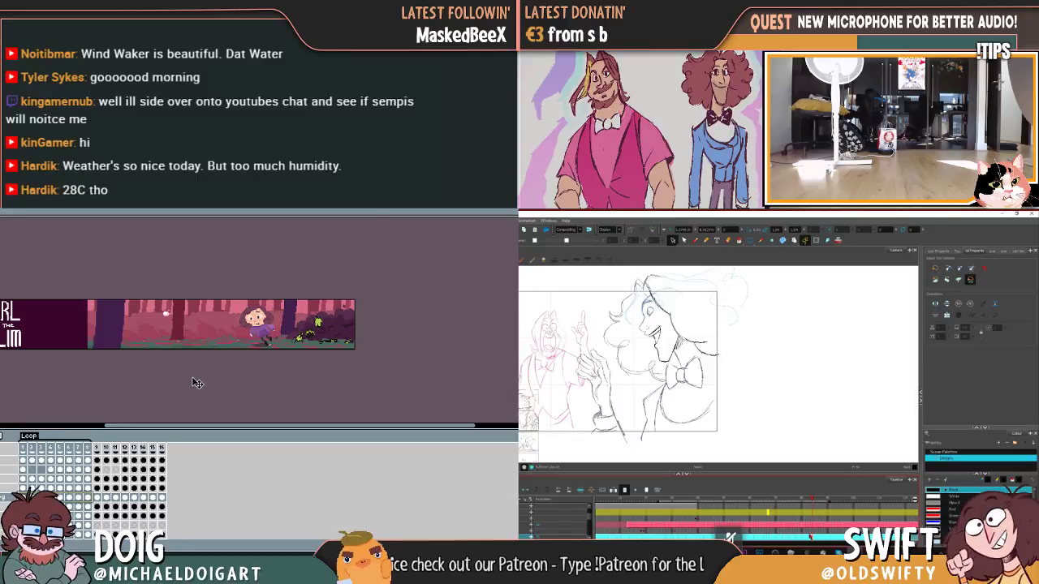
Step: Examine the running girl and the pursuing monsters in the pixel-art chase loop up close
{"action": "scroll", "coordinate": [217, 346], "scroll_direction": "up", "scroll_amount": 5}
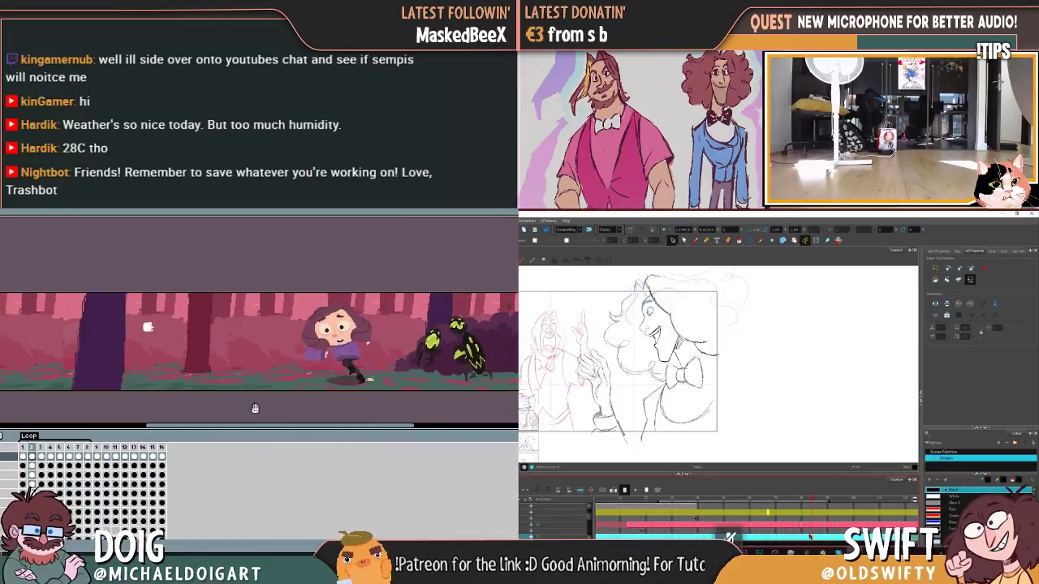
{"action": "mouse_move", "coordinate": [268, 426]}
{"action": "left_mouse_down"}
{"action": "mouse_move", "coordinate": [301, 427]}
{"action": "mouse_move", "coordinate": [237, 431]}
{"action": "mouse_move", "coordinate": [276, 424]}
{"action": "left_mouse_up"}
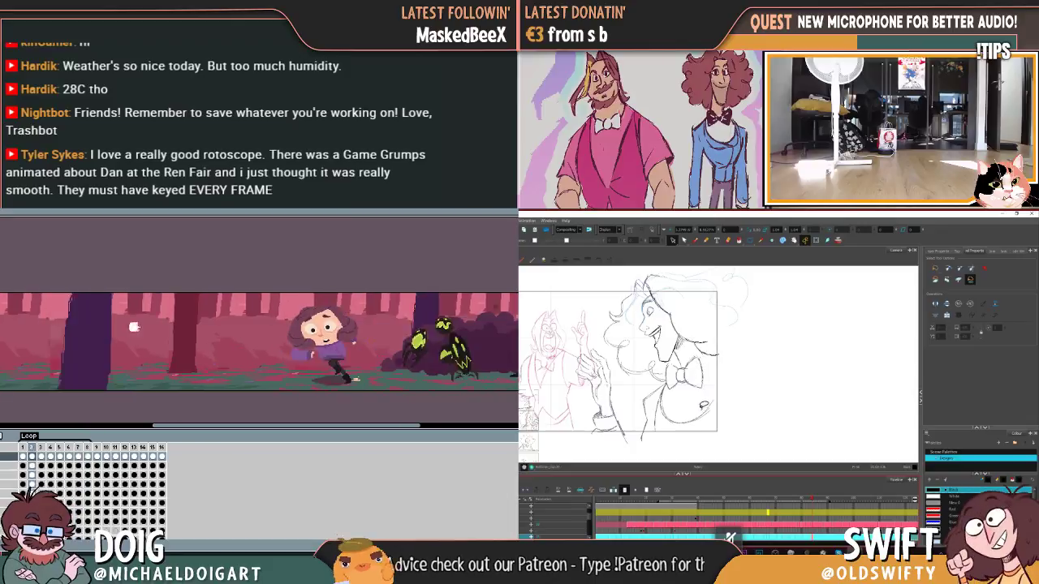
Step: Select and adjust the hair outline behind the head and the loose curls in front of the profile's face
{"action": "key", "text": "alt+b"}
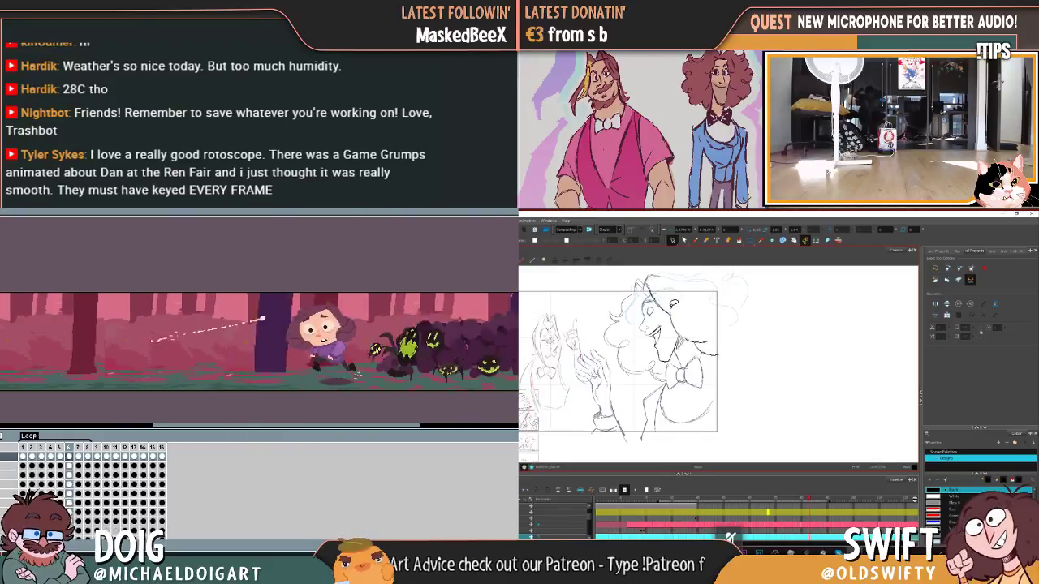
{"action": "left_click_drag", "start_coordinate": [650, 292], "coordinate": [719, 351]}
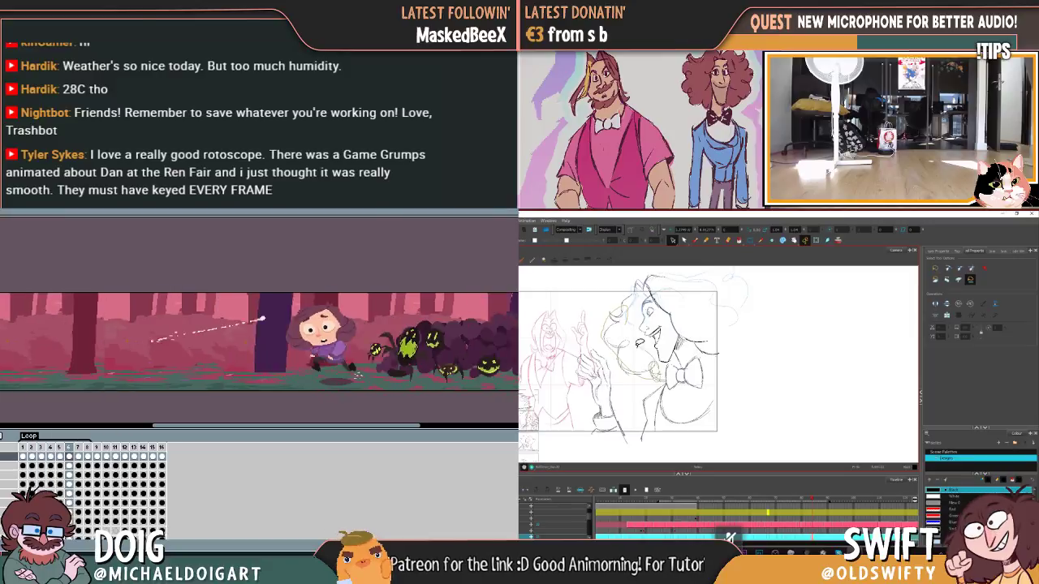
{"action": "left_click_drag", "start_coordinate": [633, 321], "coordinate": [642, 357]}
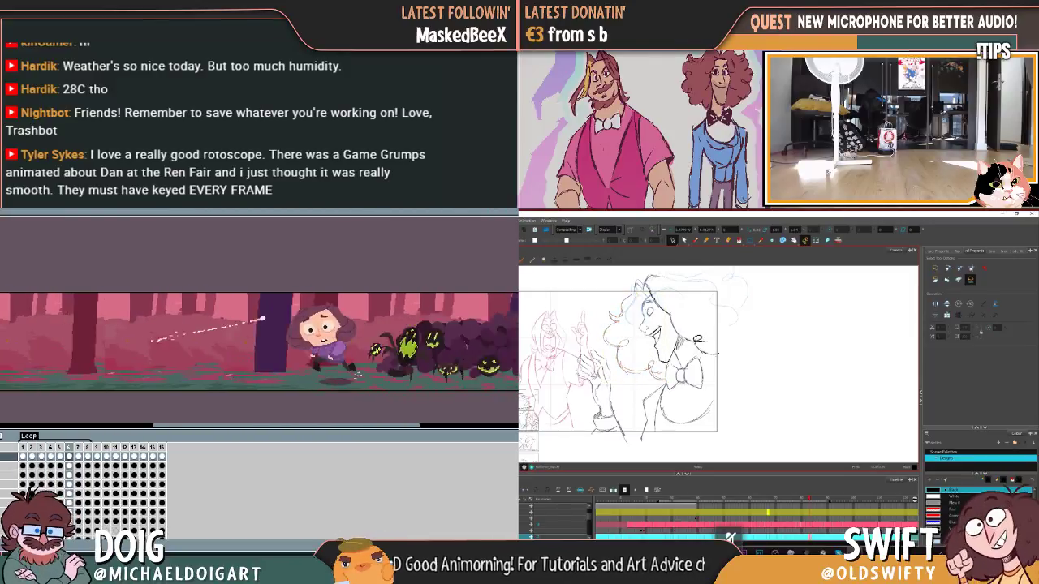
{"action": "key", "text": "alt+b"}
{"action": "key", "text": "alt+o"}
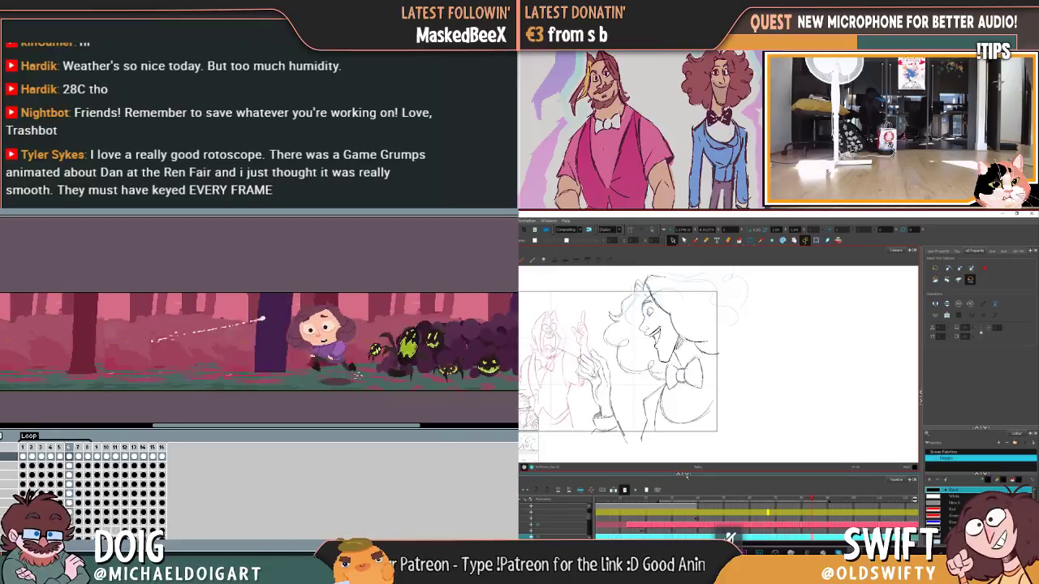
{"action": "left_click", "coordinate": [637, 289]}
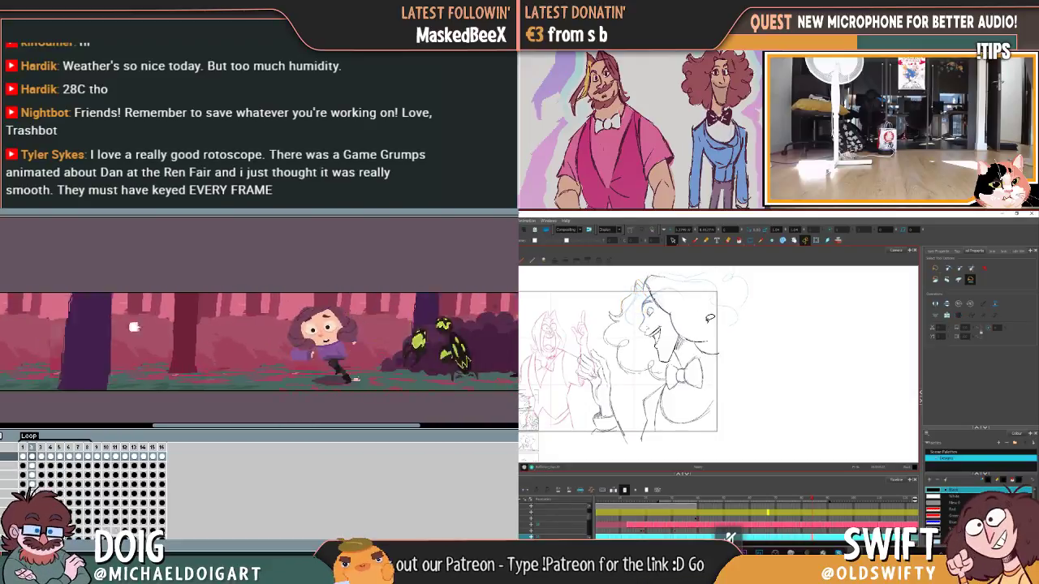
Step: Select and adjust the hair outline behind the profile's head, and compare the pose with the neighbouring drawing
{"action": "mouse_move", "coordinate": [700, 280]}
{"action": "left_mouse_down"}
{"action": "mouse_move", "coordinate": [678, 280]}
{"action": "mouse_move", "coordinate": [723, 276]}
{"action": "mouse_move", "coordinate": [750, 298]}
{"action": "left_mouse_up"}
{"action": "left_click", "coordinate": [765, 301]}
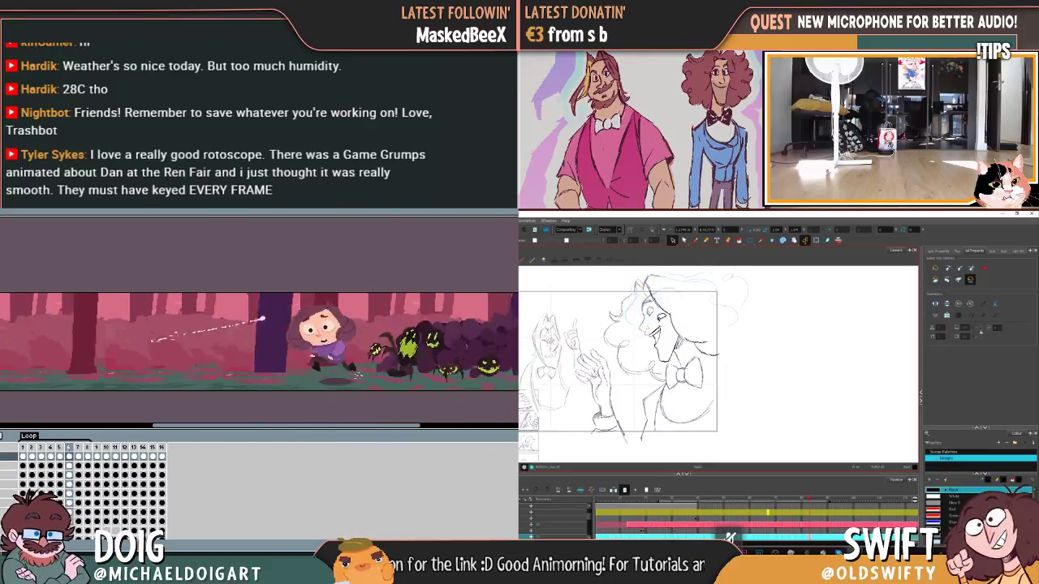
{"action": "left_click", "coordinate": [684, 489]}
{"action": "left_click", "coordinate": [683, 489]}
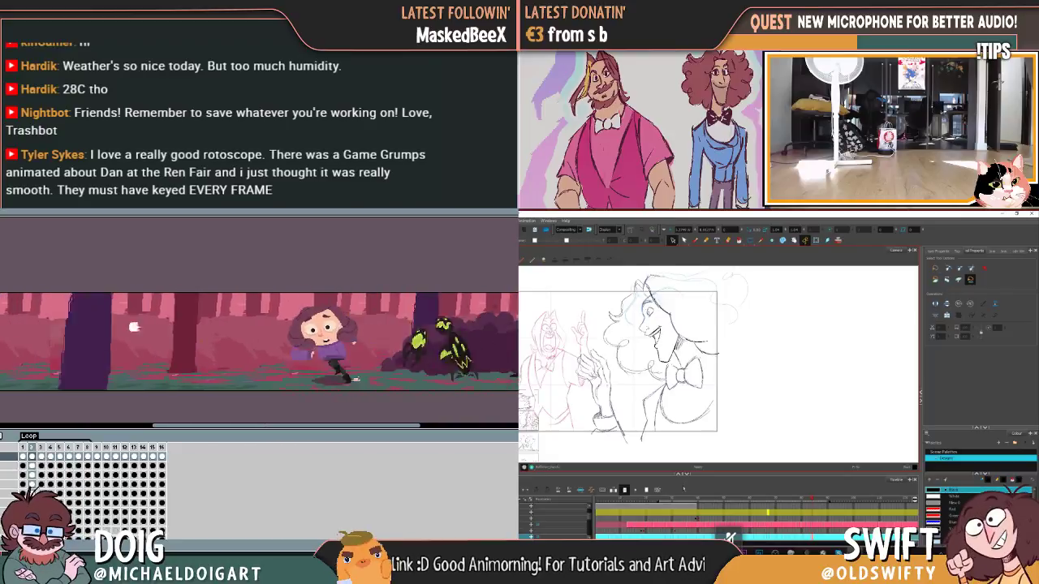
Step: Remove the profile's open-mouth strokes and sketch a replacement mouth with the Brush, adjusting its strokes
{"action": "left_click", "coordinate": [654, 333]}
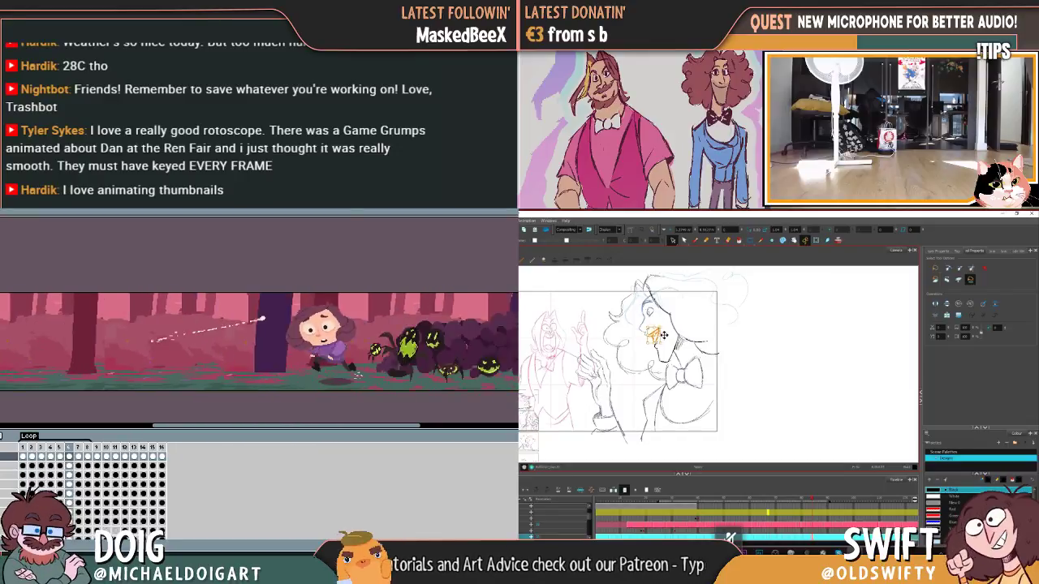
{"action": "key", "text": "."}
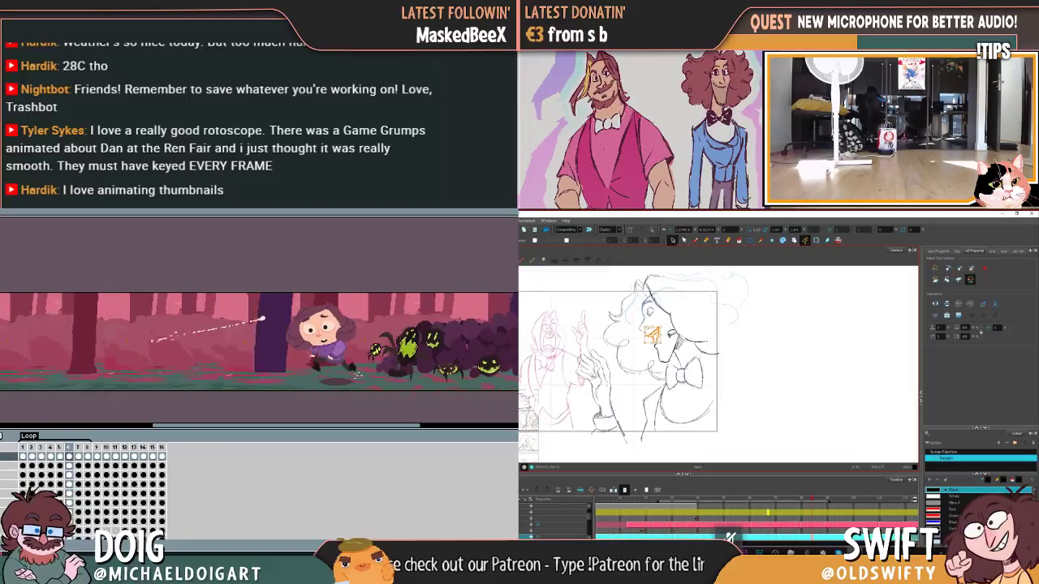
{"action": "key", "text": "."}
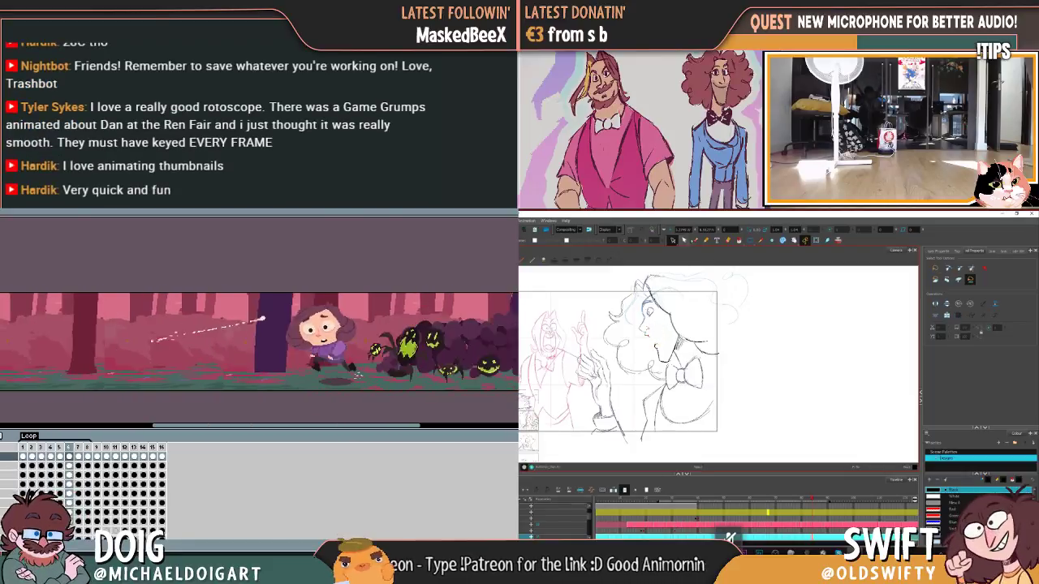
{"action": "key", "text": "alt+b"}
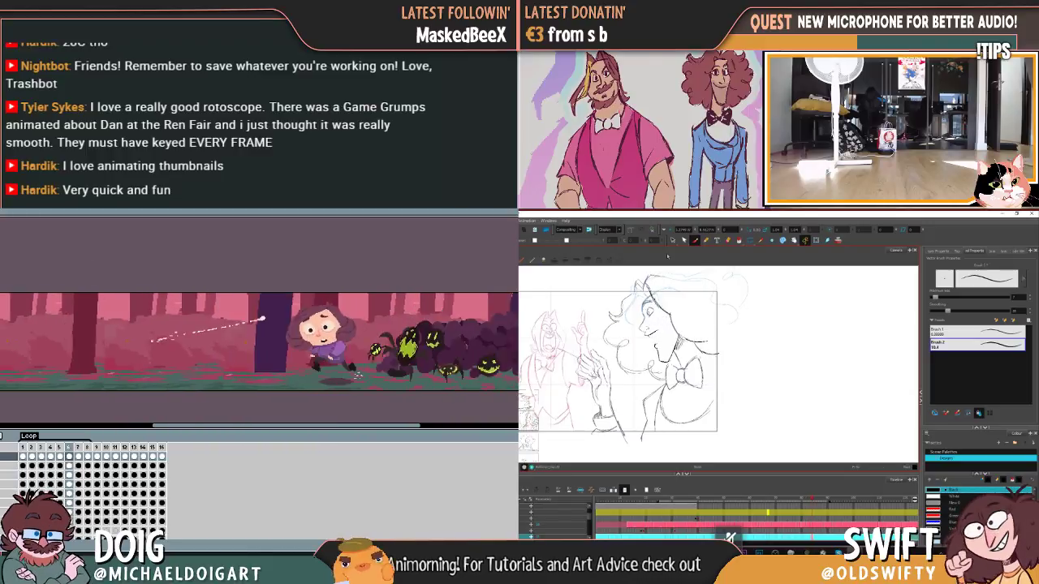
{"action": "key", "text": "alt+s"}
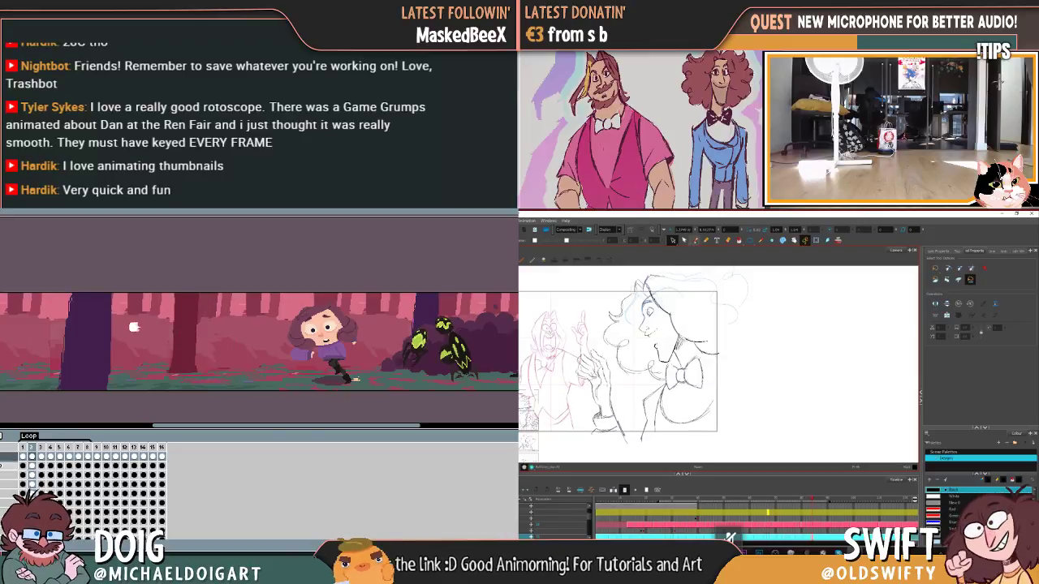
{"action": "key", "text": "alt+b"}
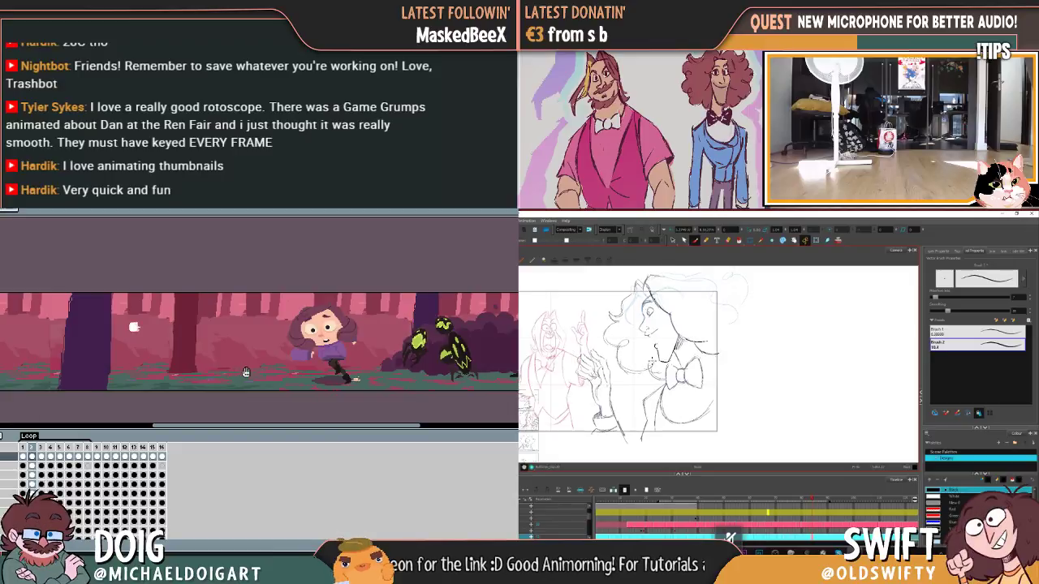
Step: Copy the selected forest layer's cels from frames 1–8 into frames 9–16, and return to the first frame
{"action": "left_click_drag", "start_coordinate": [244, 372], "coordinate": [205, 362]}
{"action": "scroll", "coordinate": [188, 372], "scroll_direction": "left", "scroll_amount": 1}
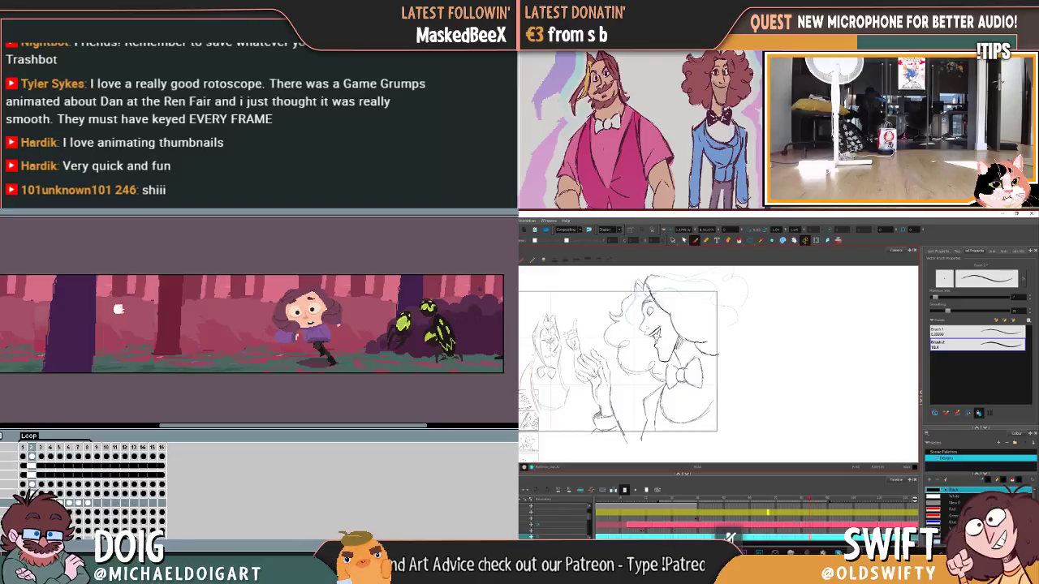
{"action": "left_click_drag", "start_coordinate": [89, 508], "coordinate": [23, 532]}
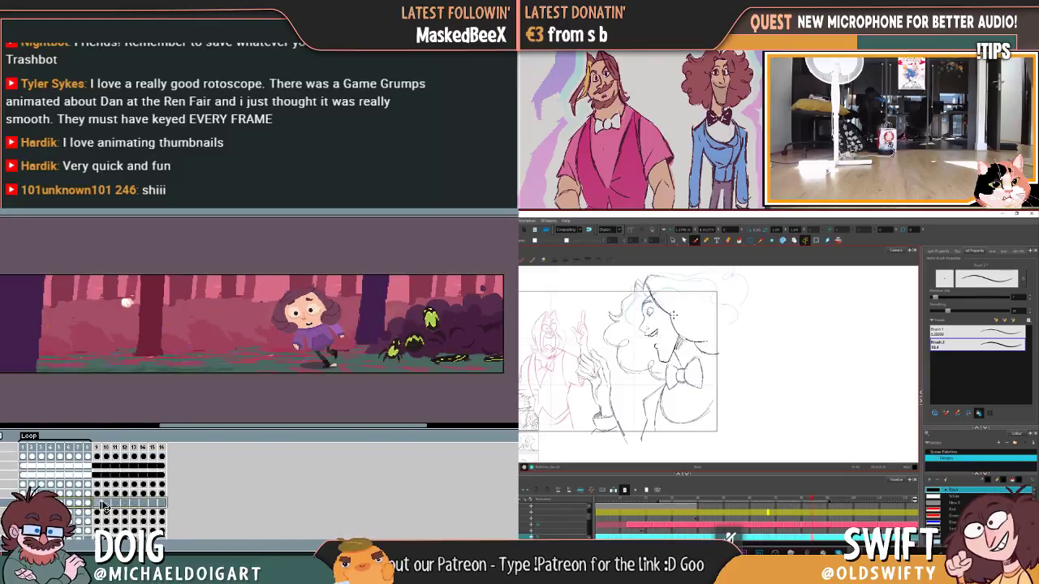
{"action": "left_click", "coordinate": [104, 504]}
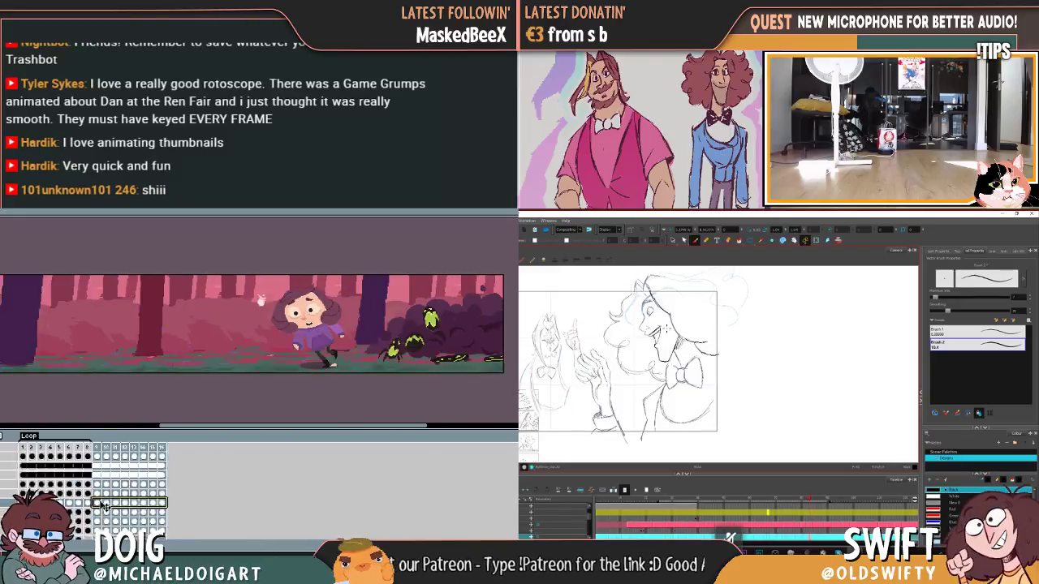
{"action": "left_click", "coordinate": [23, 448]}
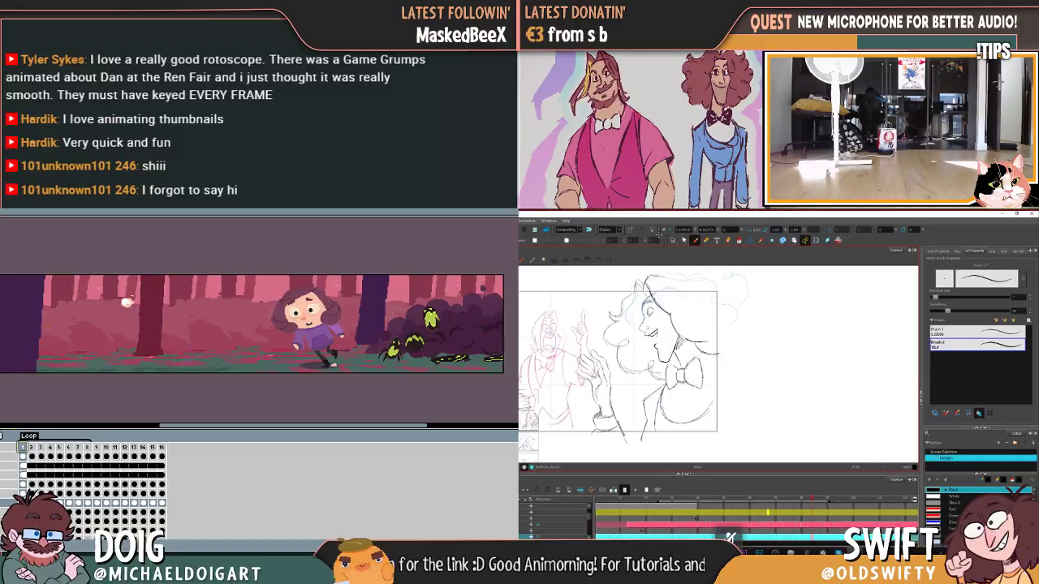
Step: Adjust the profile's mouth strokes and redraw them as a wide open smile with the Brush
{"action": "left_click", "coordinate": [672, 240]}
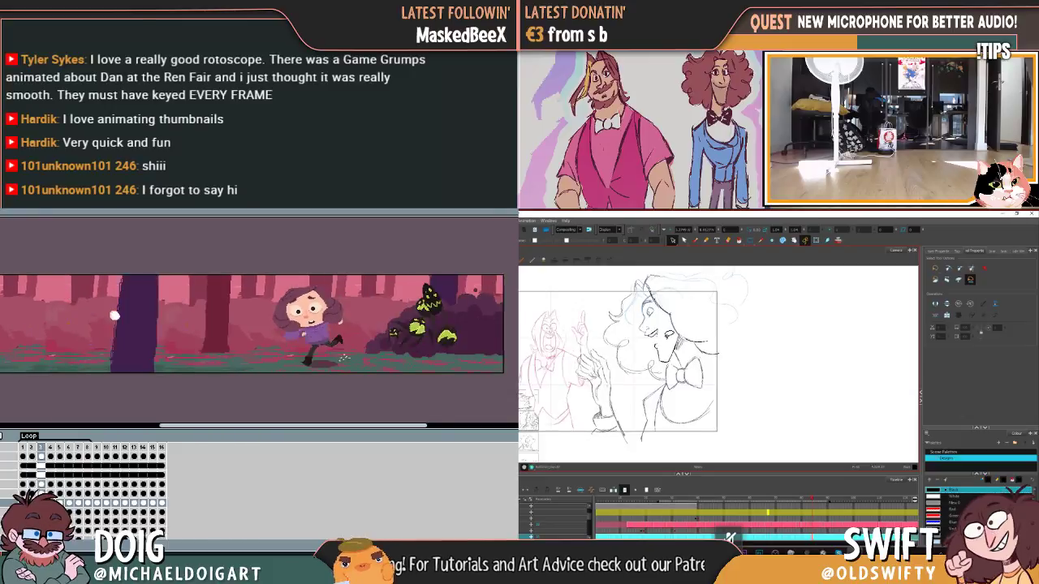
{"action": "left_click", "coordinate": [694, 240]}
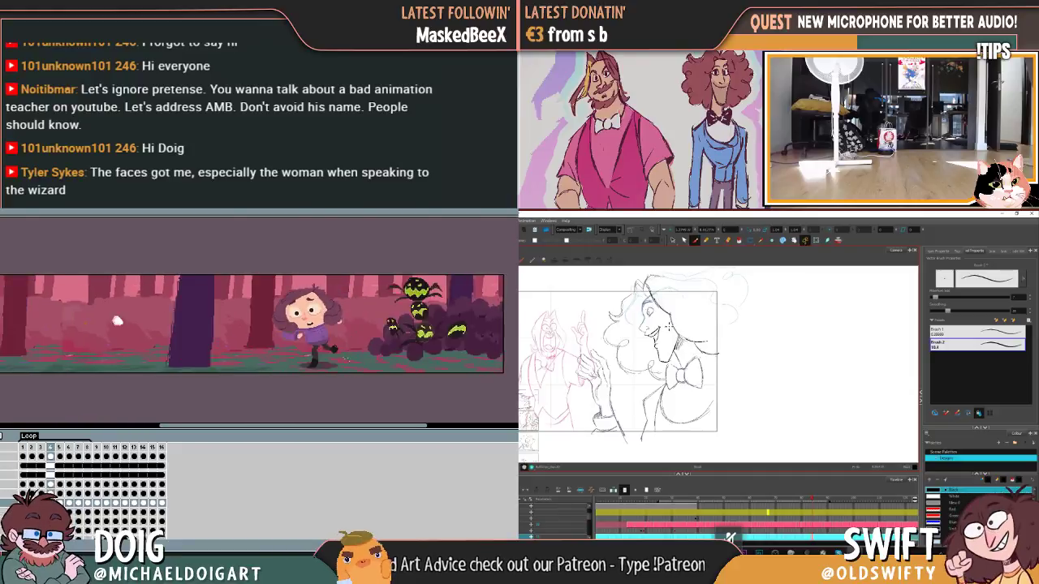
{"action": "left_click", "coordinate": [673, 241]}
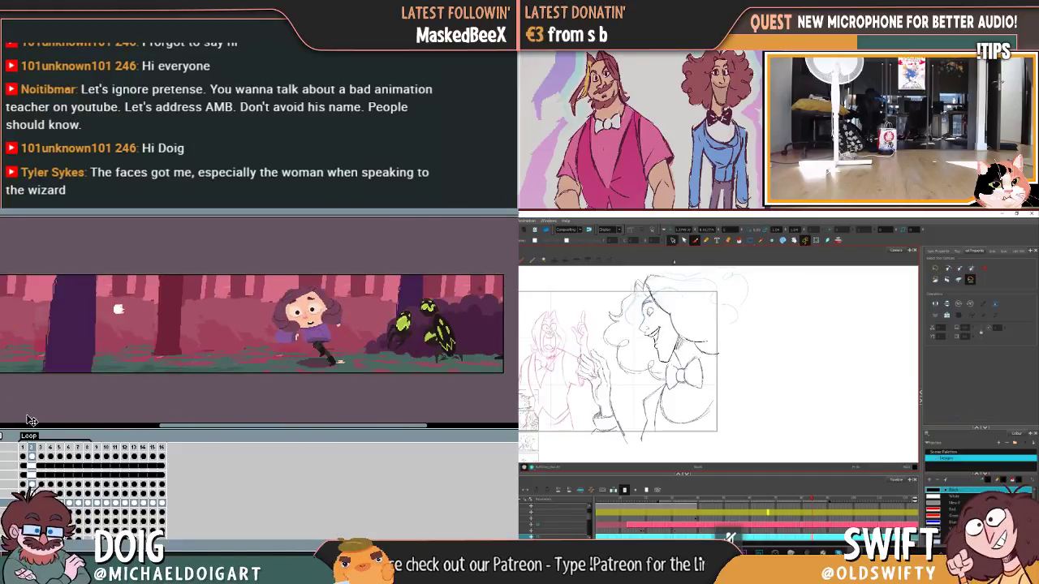
Step: Remove the Loop tag from the pixel-art timeline and review the chase across the wider banner
{"action": "double_click", "coordinate": [28, 437]}
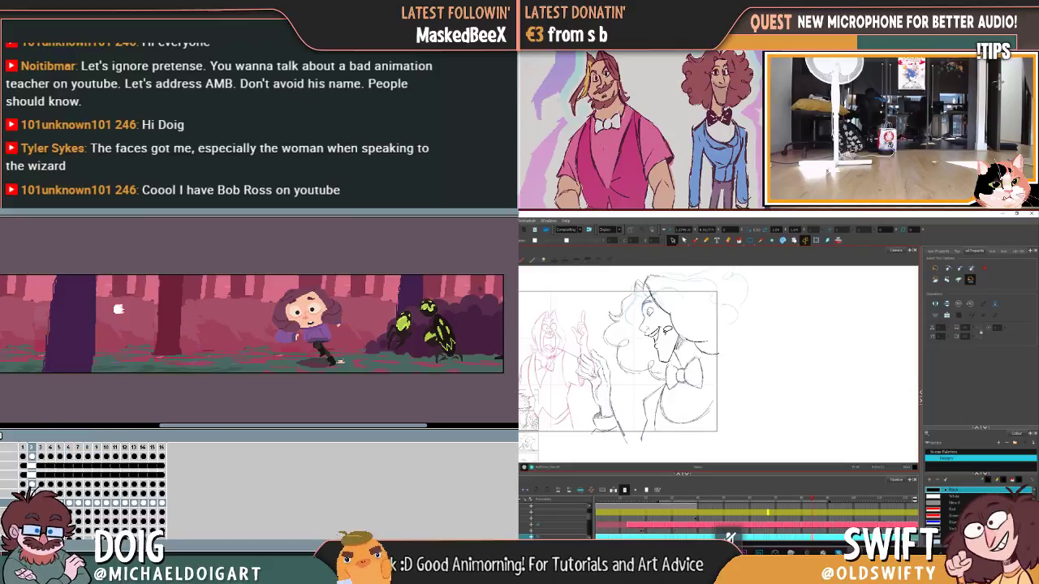
{"action": "left_click", "coordinate": [694, 241]}
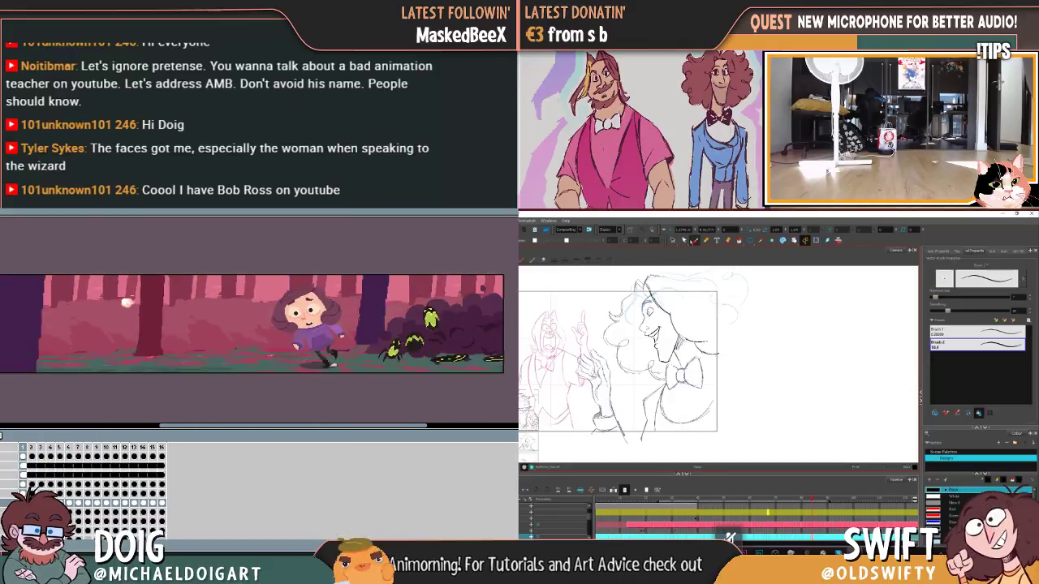
{"action": "scroll", "coordinate": [58, 341], "scroll_direction": "down", "scroll_amount": 5}
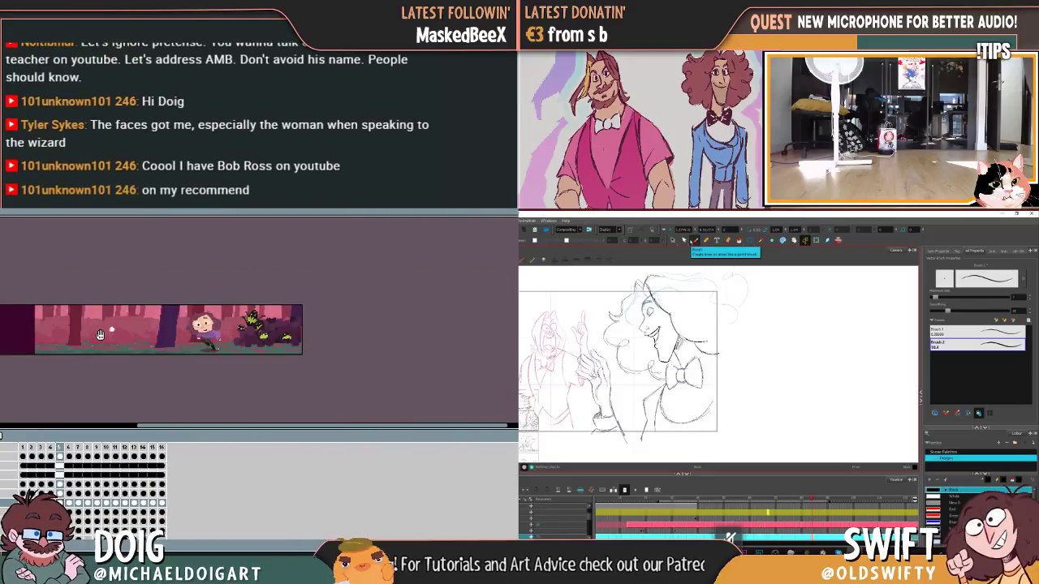
{"action": "left_click_drag", "start_coordinate": [57, 341], "coordinate": [108, 337]}
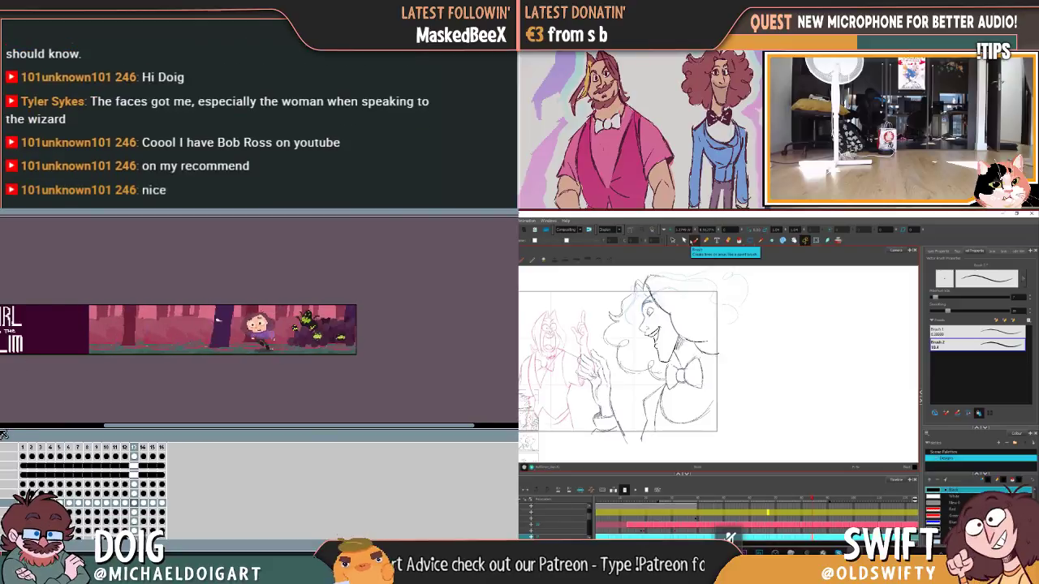
Step: Rename the layer with the copied cels as "Corner Grou"
{"action": "scroll", "coordinate": [112, 487], "scroll_direction": "down", "scroll_amount": 3}
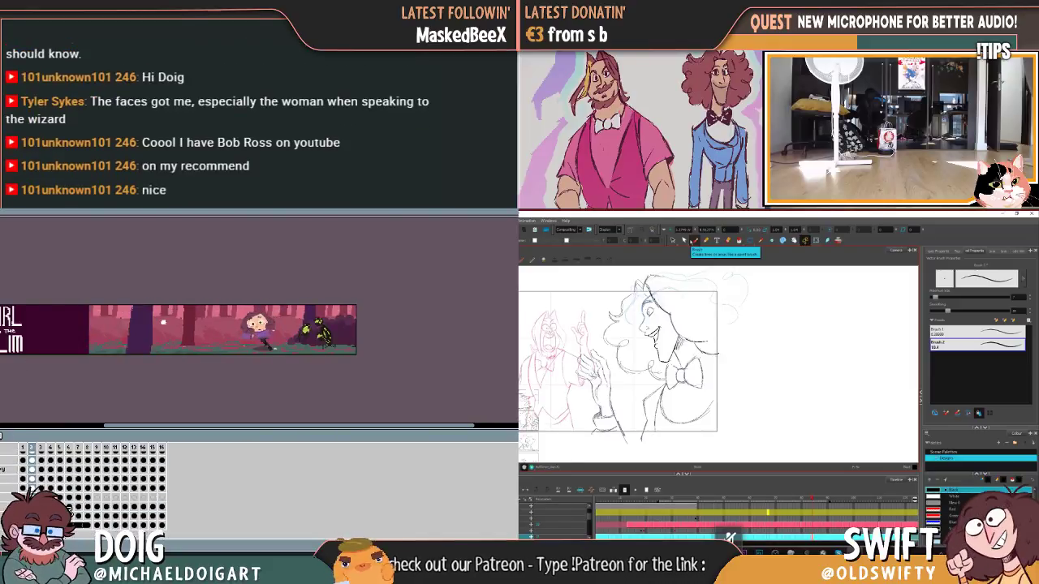
{"action": "double_click", "coordinate": [8, 497]}
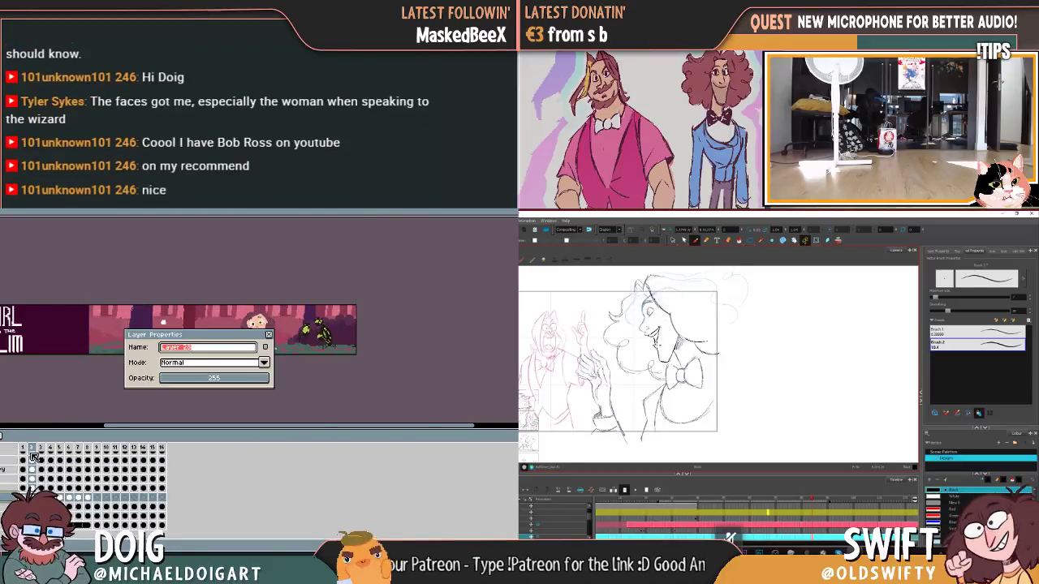
{"action": "type", "text": "Corner Grou"}
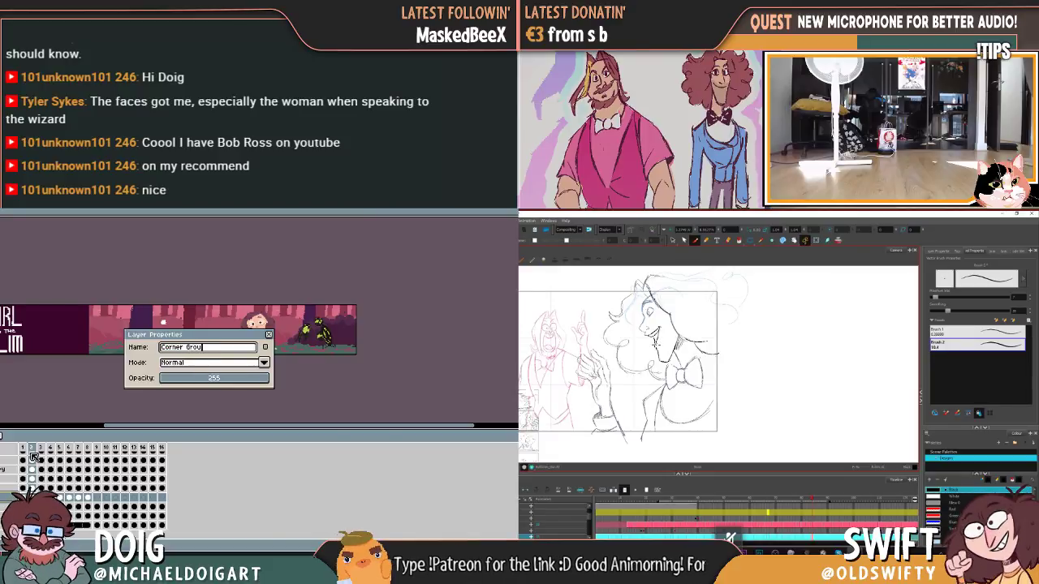
{"action": "key", "text": "Return"}
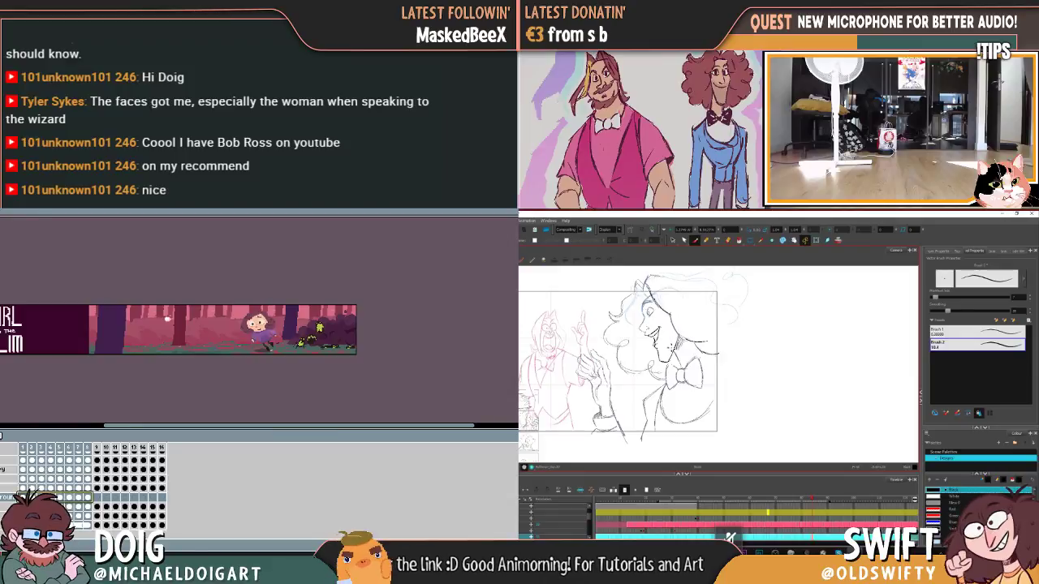
Step: Refine the jaw and neck lines beneath the profile's chin with the Brush
{"action": "left_click", "coordinate": [673, 240]}
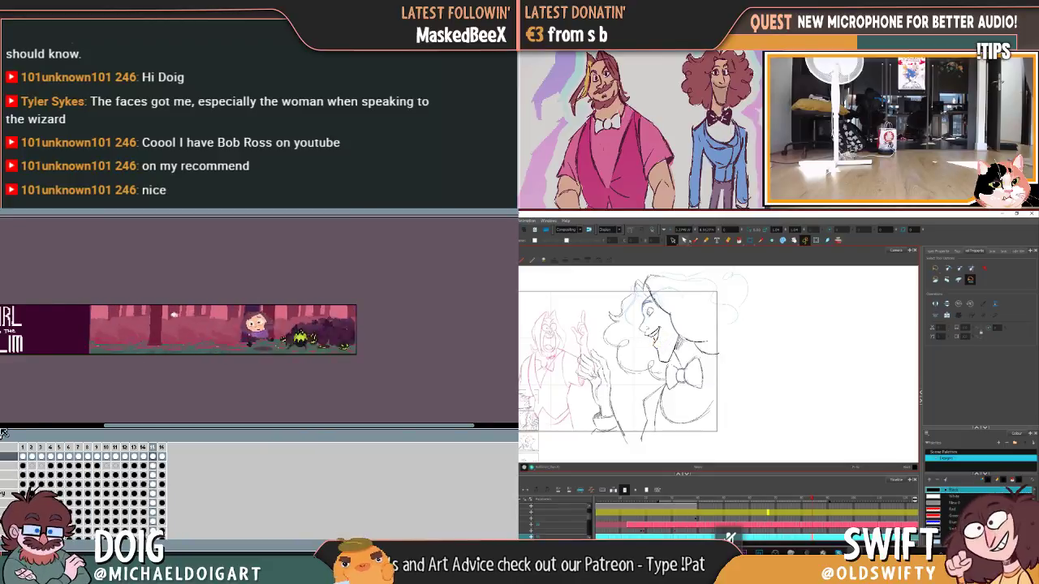
{"action": "key", "text": "alt+b"}
Step: Review the chase loop up close and across the full GIRL AND THE GLIM banner, and save the file
{"action": "scroll", "coordinate": [248, 374], "scroll_direction": "up", "scroll_amount": 5}
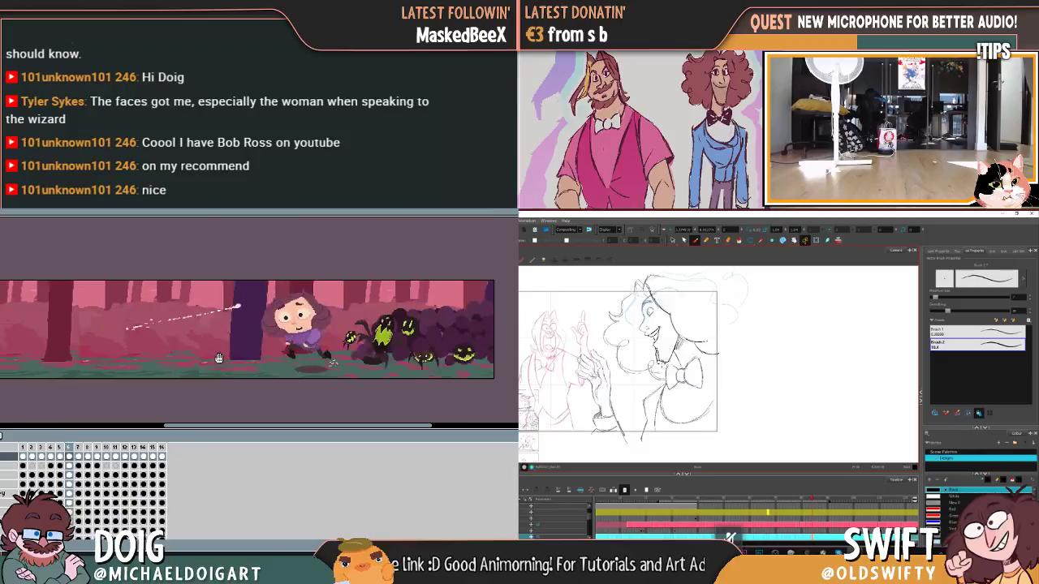
{"action": "scroll", "coordinate": [195, 357], "scroll_direction": "down", "scroll_amount": 3}
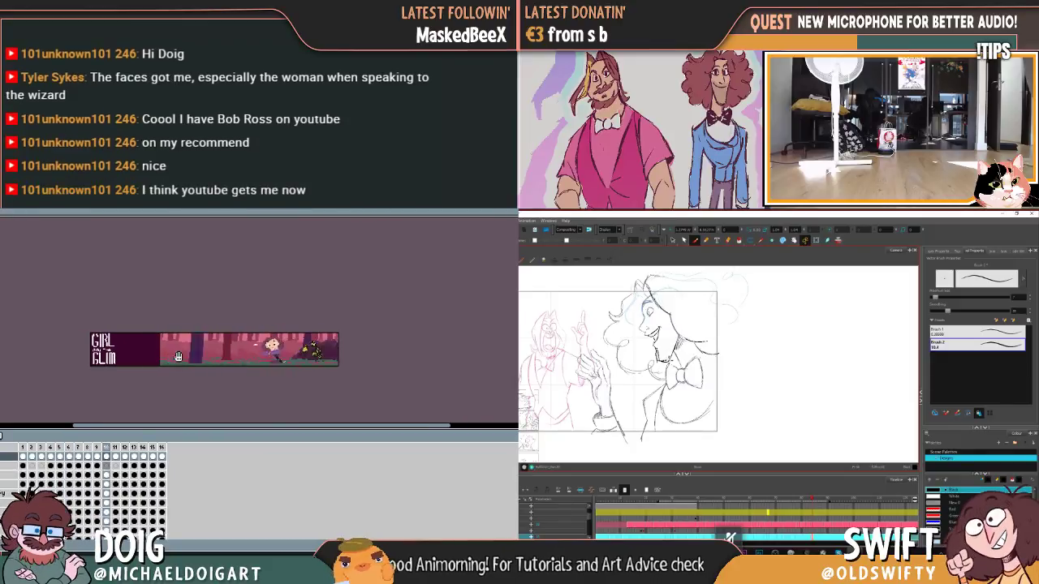
{"action": "scroll", "coordinate": [178, 357], "scroll_direction": "up", "scroll_amount": 3}
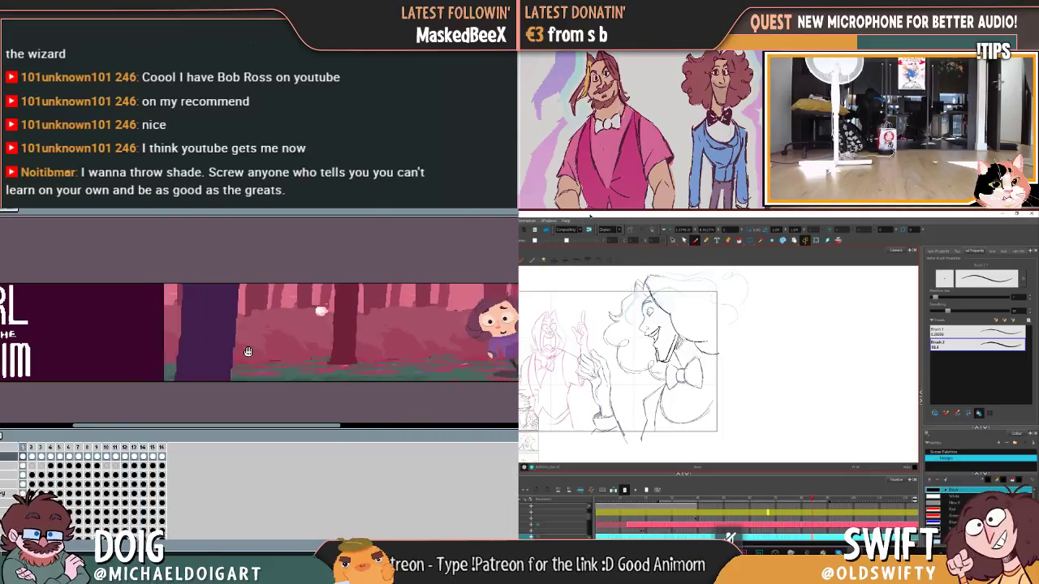
{"action": "scroll", "coordinate": [182, 356], "scroll_direction": "down", "scroll_amount": 3}
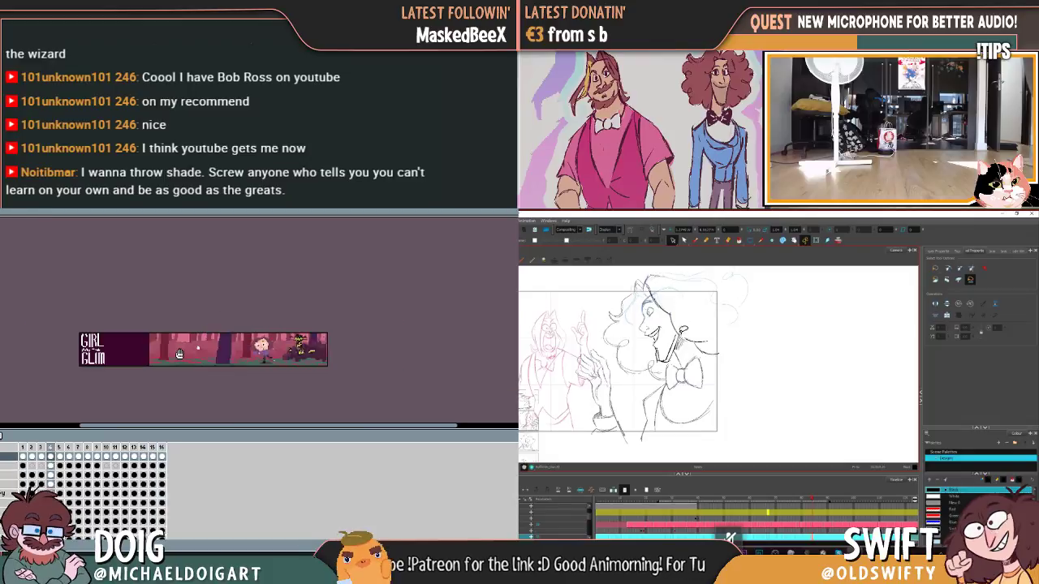
{"action": "scroll", "coordinate": [180, 354], "scroll_direction": "up", "scroll_amount": 3}
{"action": "scroll", "coordinate": [186, 343], "scroll_direction": "down", "scroll_amount": 1}
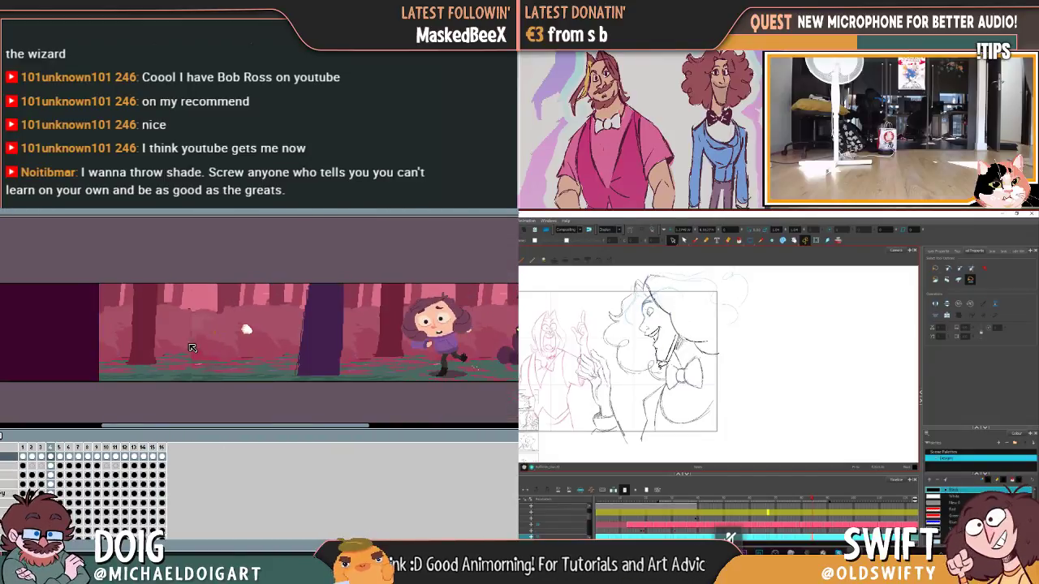
{"action": "key", "text": "ctrl+s"}
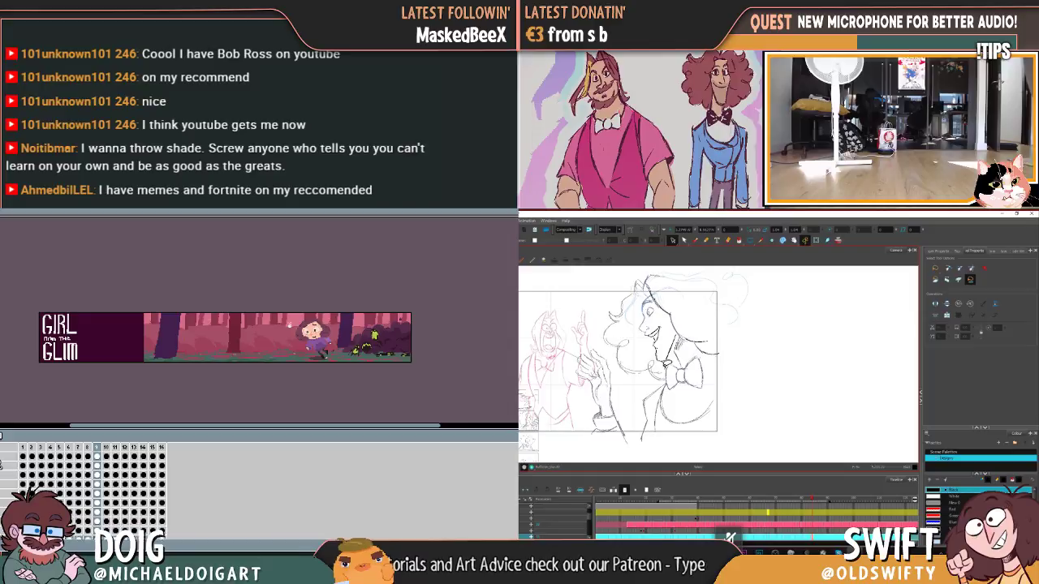
Step: Go to the banner's first frame and examine the GIRL AND THE GLIM title lettering up close
{"action": "left_click", "coordinate": [15, 465]}
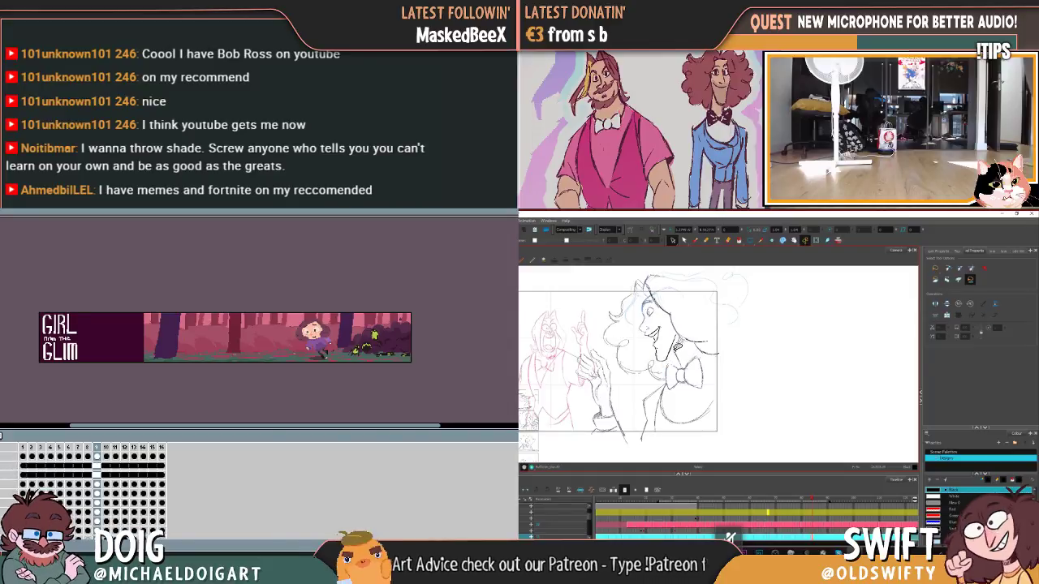
{"action": "left_click", "coordinate": [23, 458]}
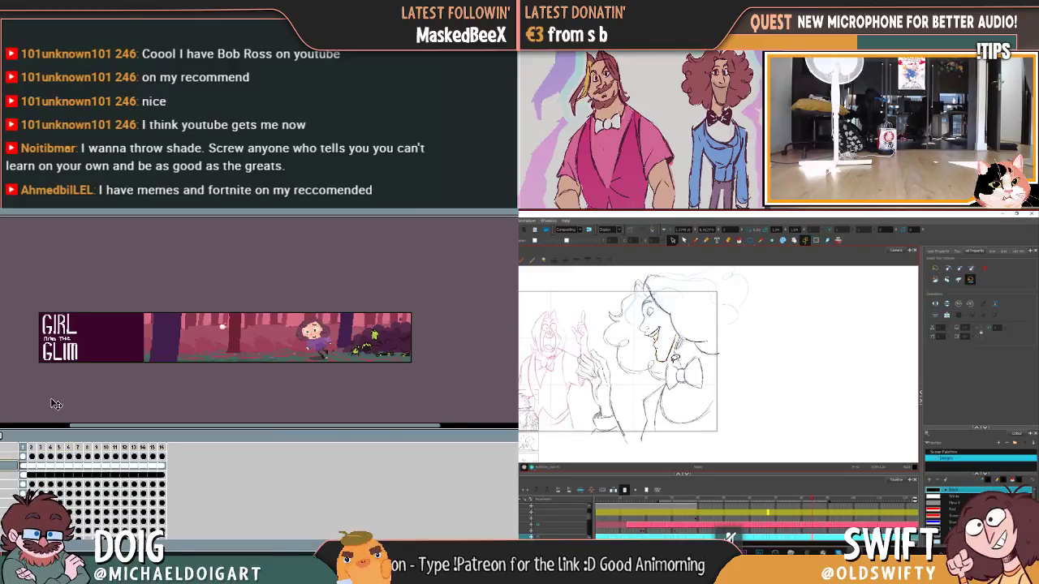
{"action": "scroll", "coordinate": [66, 391], "scroll_direction": "up", "scroll_amount": 3}
{"action": "scroll", "coordinate": [106, 389], "scroll_direction": "up", "scroll_amount": 4}
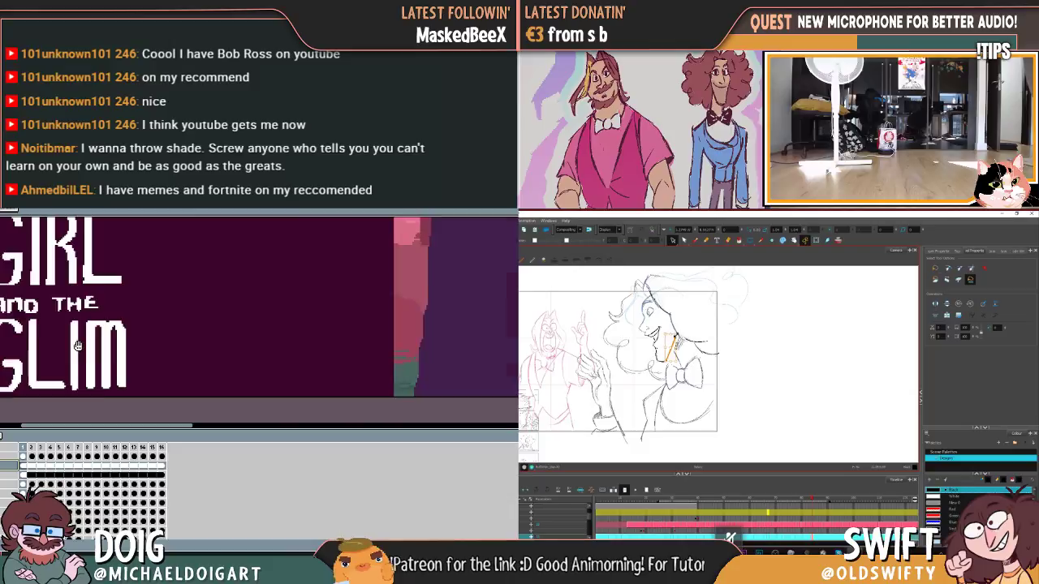
{"action": "left_click_drag", "start_coordinate": [94, 360], "coordinate": [112, 354]}
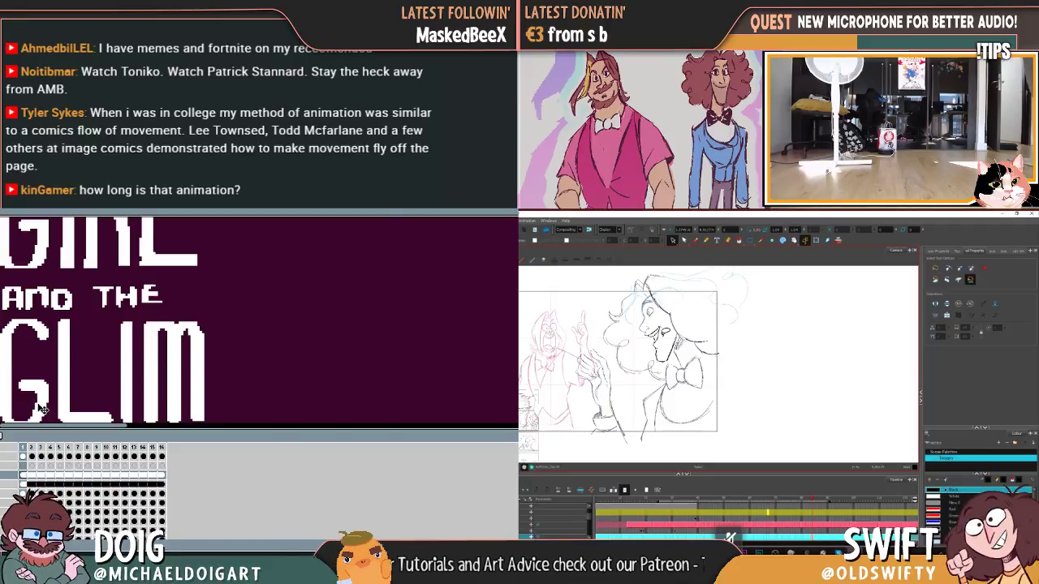
{"action": "scroll", "coordinate": [41, 418], "scroll_direction": "down", "scroll_amount": 2}
{"action": "scroll", "coordinate": [94, 370], "scroll_direction": "down", "scroll_amount": 2}
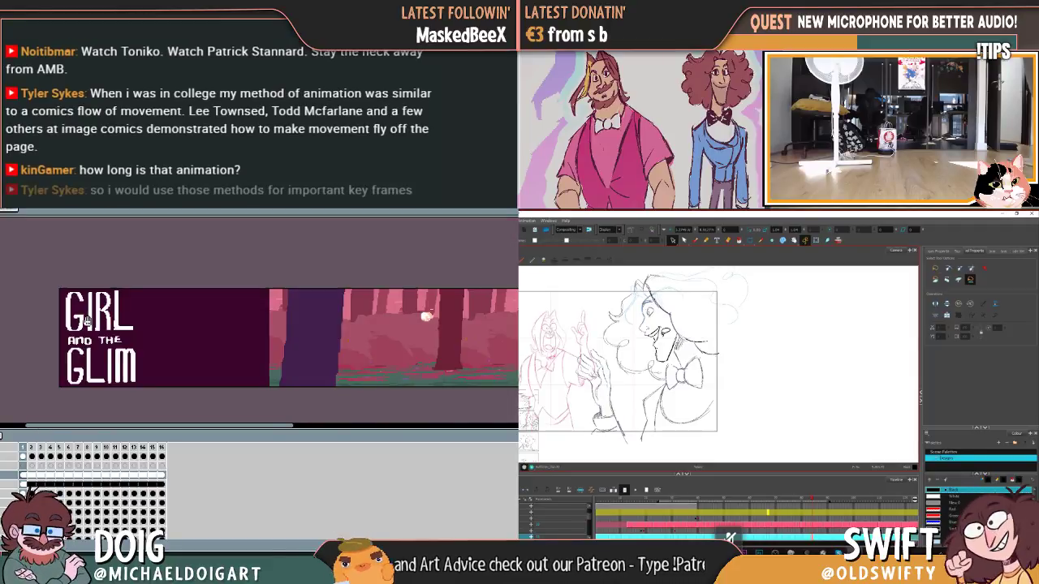
Step: Draw a tall white pixel letter D on the empty dark panel beside the GIRL AND THE GLIM title
{"action": "left_click_drag", "start_coordinate": [90, 321], "coordinate": [85, 331]}
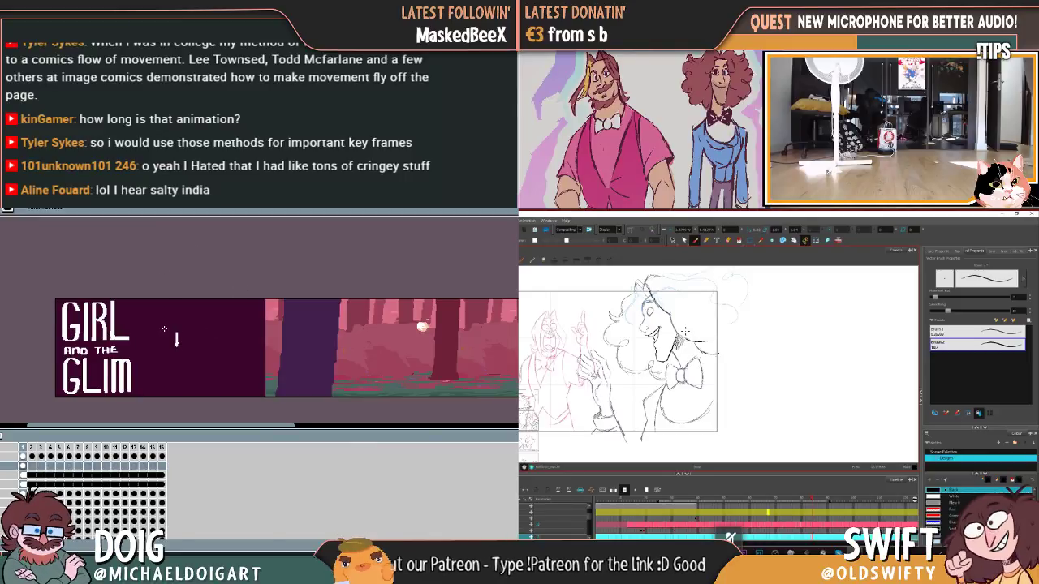
{"action": "scroll", "coordinate": [160, 333], "scroll_direction": "up", "scroll_amount": 3}
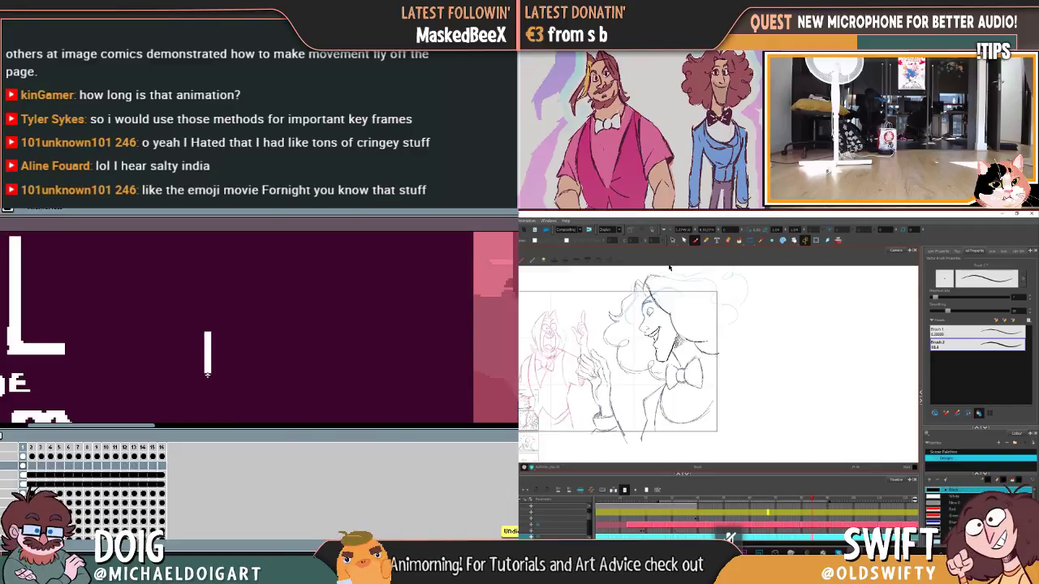
{"action": "scroll", "coordinate": [213, 366], "scroll_direction": "down", "scroll_amount": 2}
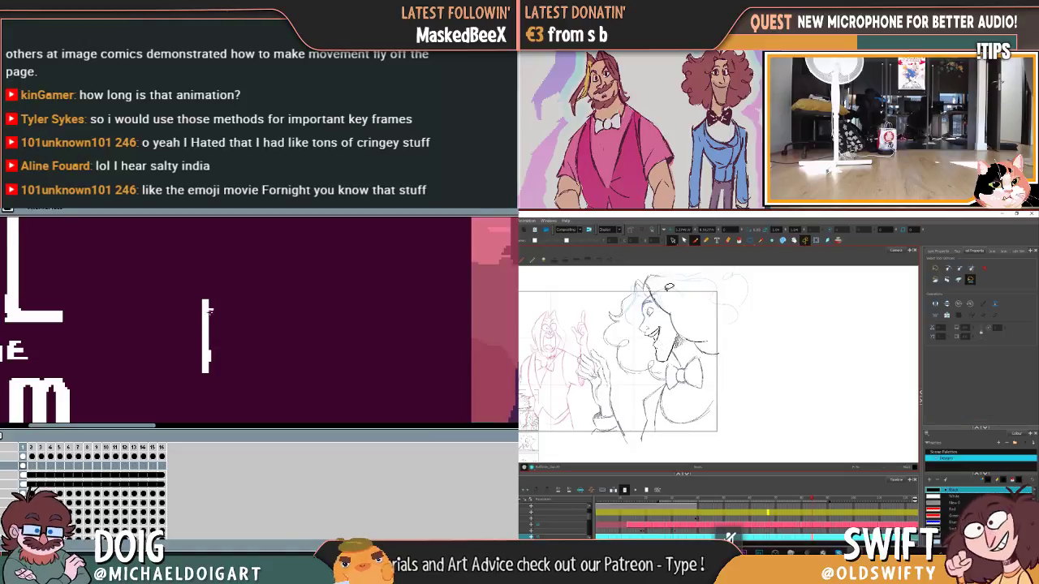
{"action": "mouse_move", "coordinate": [226, 302]}
{"action": "left_mouse_down"}
{"action": "mouse_move", "coordinate": [244, 329]}
{"action": "mouse_move", "coordinate": [243, 364]}
{"action": "mouse_move", "coordinate": [208, 373]}
{"action": "left_mouse_up"}
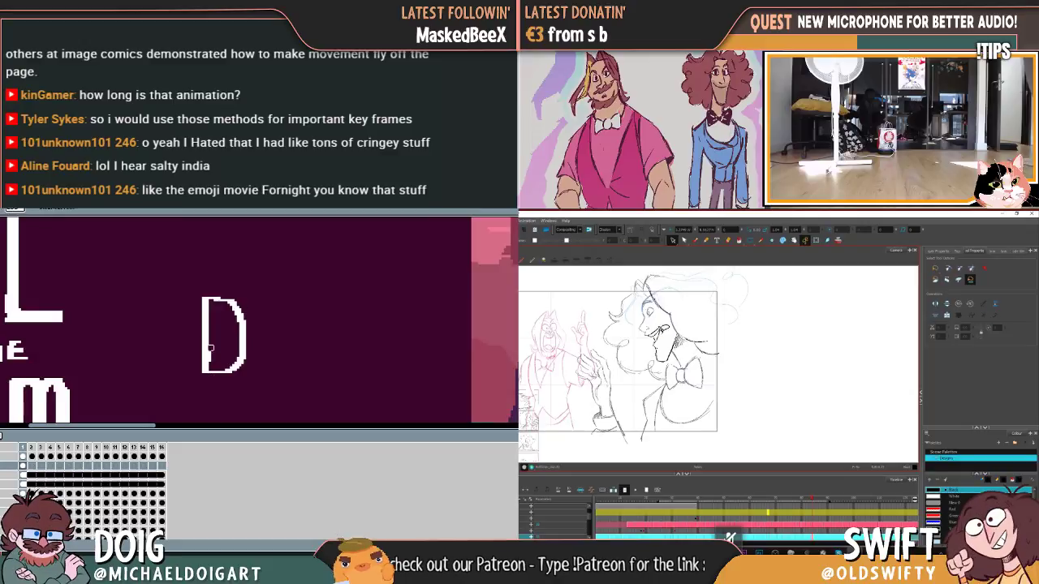
Step: Draw a narrow white letter O beside the D, undoing and redrawing its curve until it is even
{"action": "mouse_move", "coordinate": [251, 309]}
{"action": "left_mouse_down"}
{"action": "mouse_move", "coordinate": [189, 315]}
{"action": "mouse_move", "coordinate": [196, 306]}
{"action": "mouse_move", "coordinate": [185, 369]}
{"action": "left_mouse_up"}
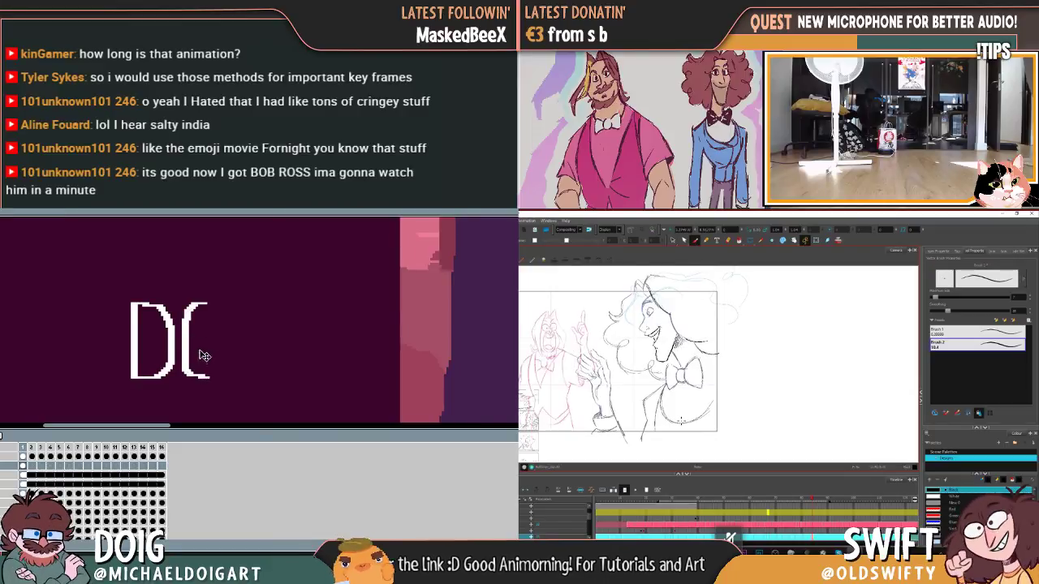
{"action": "key", "text": "ctrl+z"}
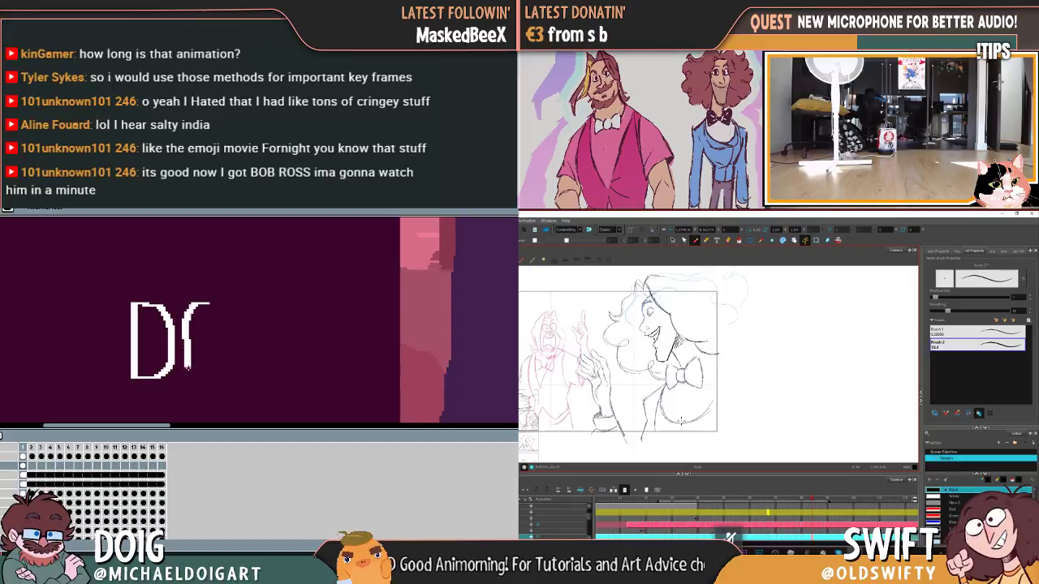
{"action": "key", "text": "ctrl+z"}
{"action": "left_click_drag", "start_coordinate": [186, 312], "coordinate": [186, 362]}
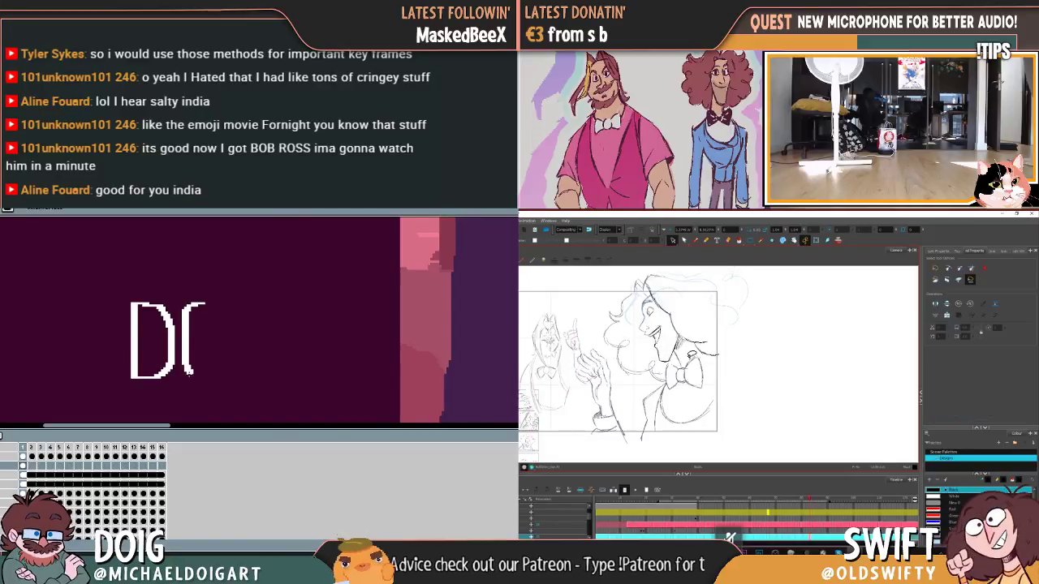
{"action": "mouse_move", "coordinate": [194, 378]}
{"action": "left_mouse_down"}
{"action": "mouse_move", "coordinate": [209, 377]}
{"action": "mouse_move", "coordinate": [227, 347]}
{"action": "mouse_move", "coordinate": [226, 319]}
{"action": "mouse_move", "coordinate": [198, 301]}
{"action": "mouse_move", "coordinate": [225, 326]}
{"action": "mouse_move", "coordinate": [225, 357]}
{"action": "mouse_move", "coordinate": [213, 378]}
{"action": "mouse_move", "coordinate": [194, 378]}
{"action": "left_mouse_up"}
{"action": "key", "text": "ctrl+z"}
{"action": "scroll", "coordinate": [193, 309], "scroll_direction": "right", "scroll_amount": 2}
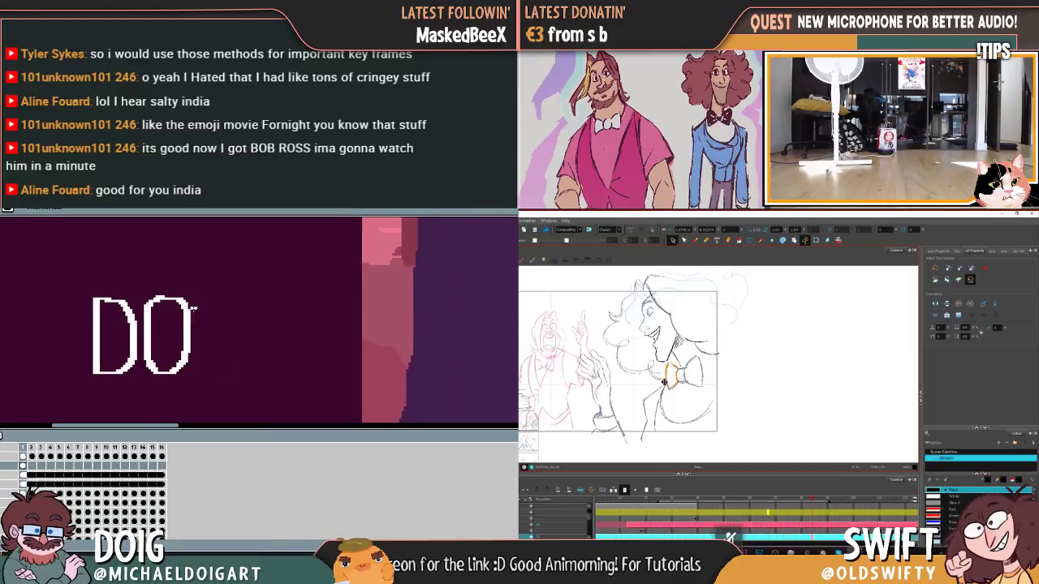
Step: Add the white pixel letters I and G after the O, matching the height of the other letters
{"action": "left_click_drag", "start_coordinate": [201, 297], "coordinate": [203, 373]}
{"action": "key", "text": "ctrl+z"}
{"action": "key", "text": "ctrl+y"}
{"action": "key", "text": "ctrl+z"}
{"action": "left_click_drag", "start_coordinate": [199, 298], "coordinate": [199, 372]}
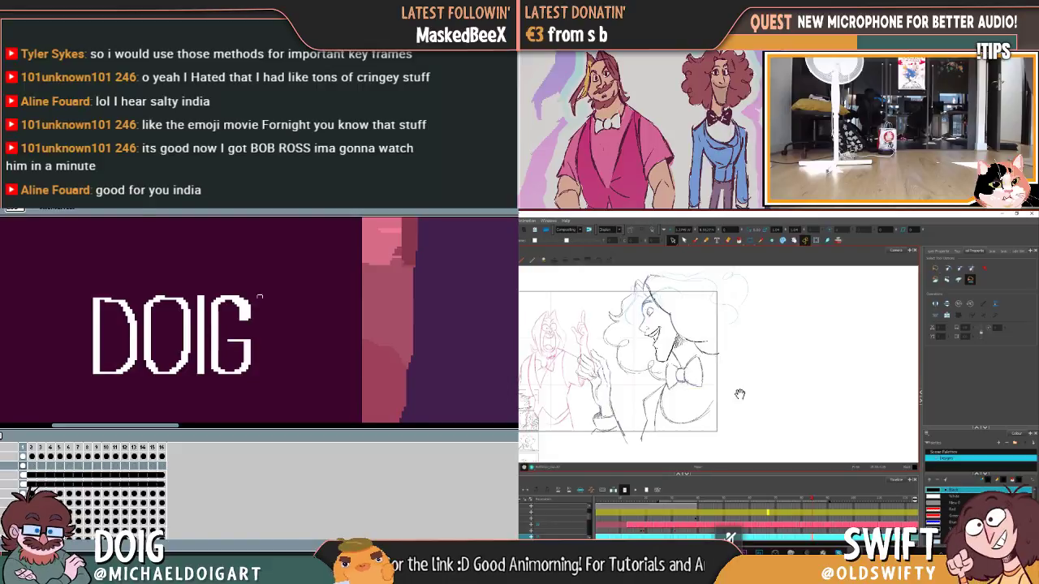
Step: In Toon Boom Harmony, select the profile's whole bow tie and transform it slightly, comparing it with the neighbouring frame
{"action": "left_click_drag", "start_coordinate": [740, 393], "coordinate": [808, 392]}
{"action": "left_click_drag", "start_coordinate": [227, 326], "coordinate": [206, 303]}
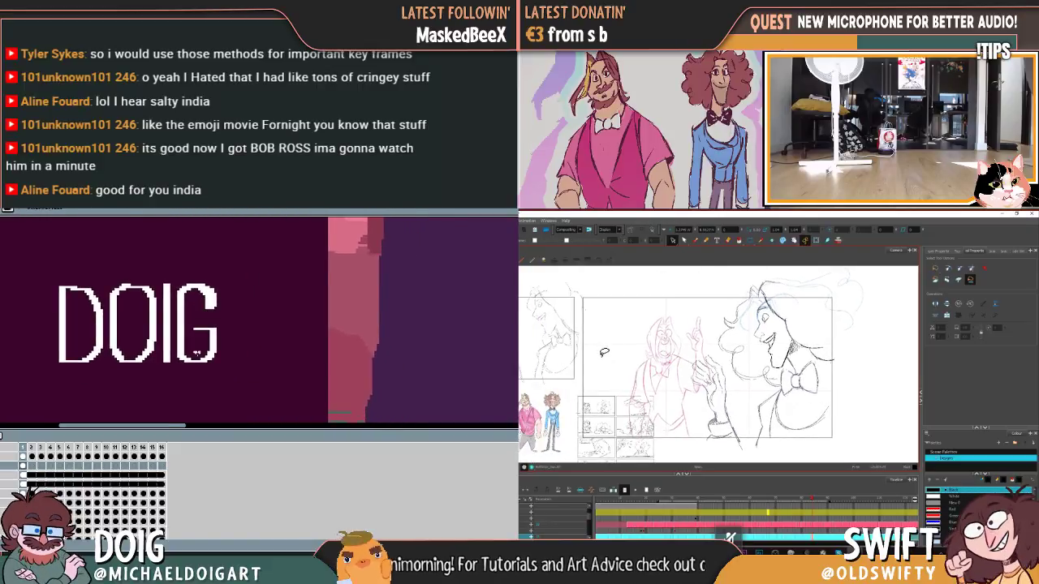
{"action": "left_click_drag", "start_coordinate": [763, 433], "coordinate": [721, 423]}
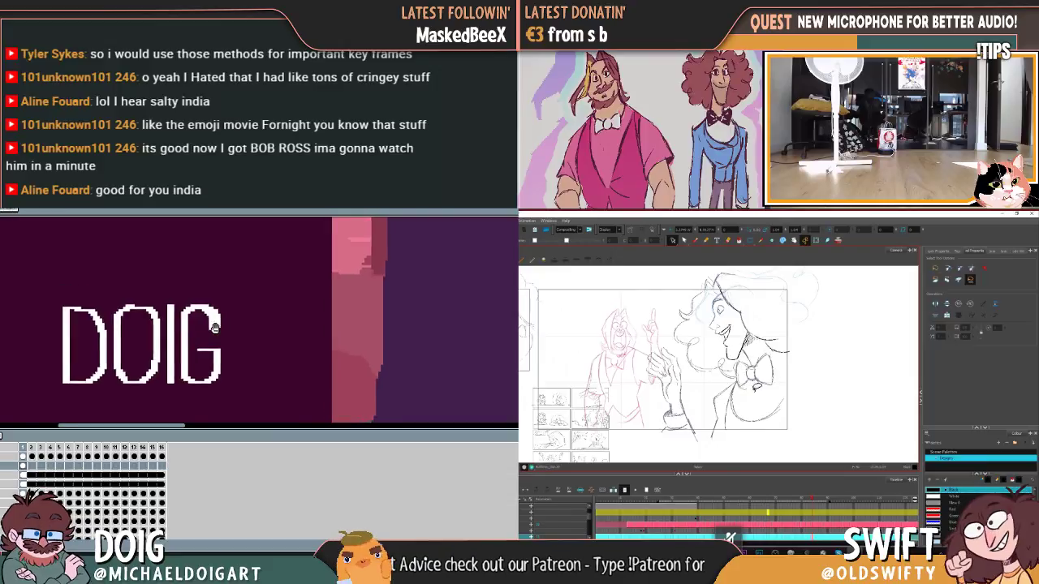
{"action": "left_click", "coordinate": [778, 357]}
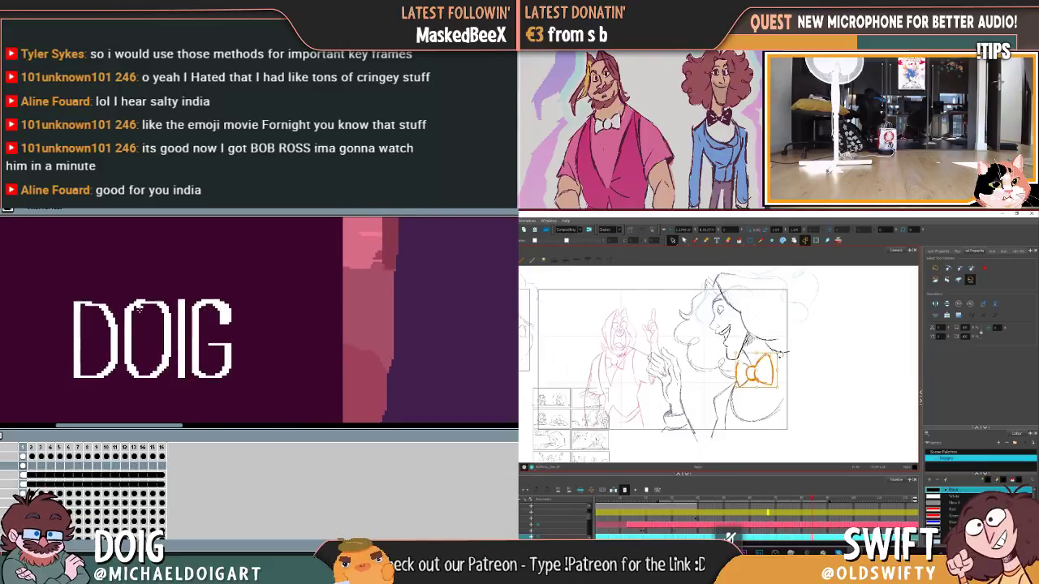
{"action": "left_click_drag", "start_coordinate": [781, 354], "coordinate": [785, 356]}
{"action": "key", "text": "f"}
{"action": "key", "text": "g"}
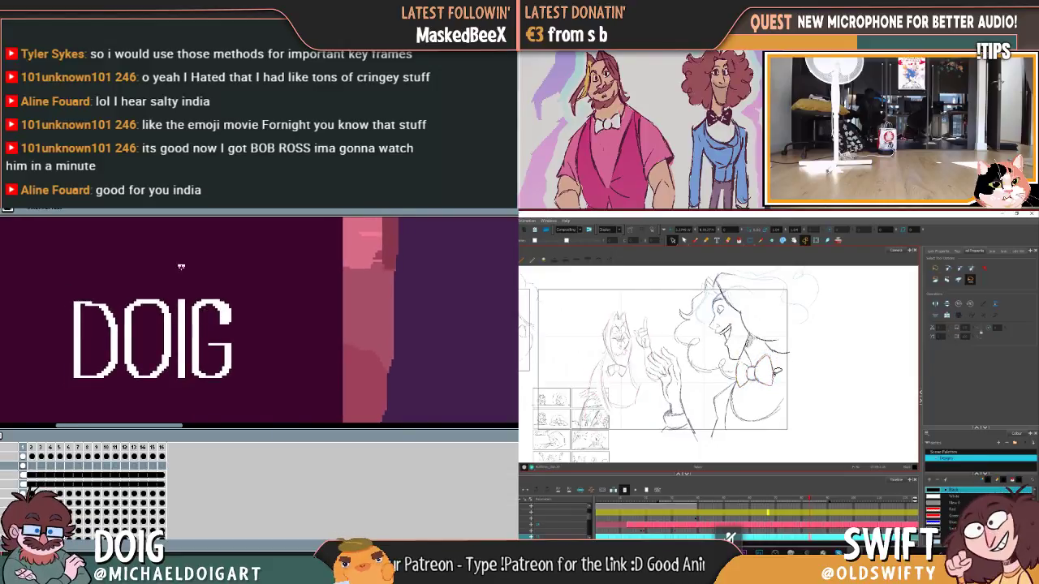
Step: Select the bow tie's knot and nudge it slightly down and left, flipping between neighbouring frames to match the pose
{"action": "left_click", "coordinate": [755, 367]}
{"action": "key", "text": "f"}
{"action": "key", "text": "g"}
{"action": "key", "text": "f"}
{"action": "key", "text": "g"}
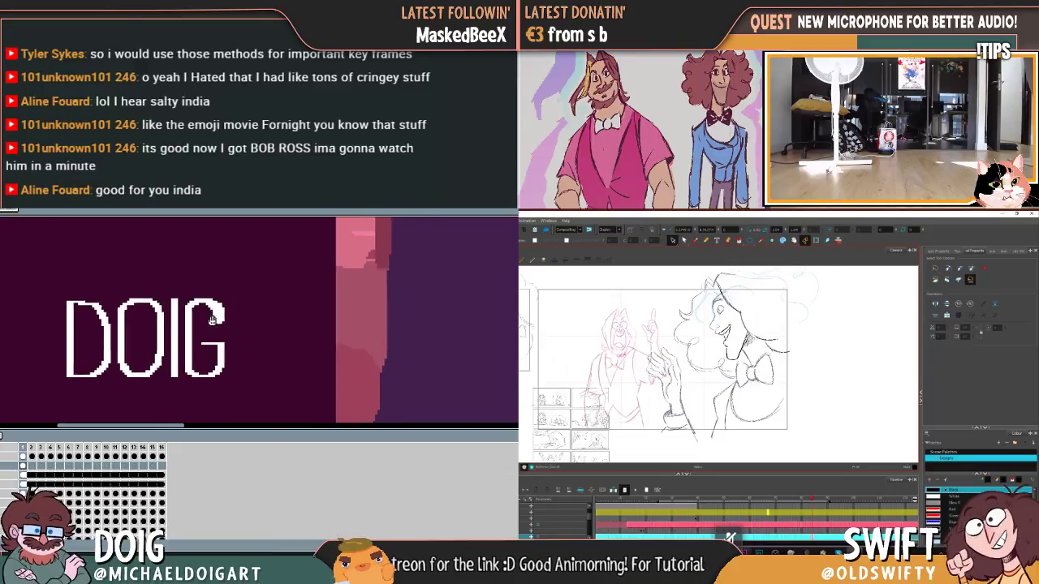
{"action": "key", "text": "f"}
{"action": "key", "text": "g"}
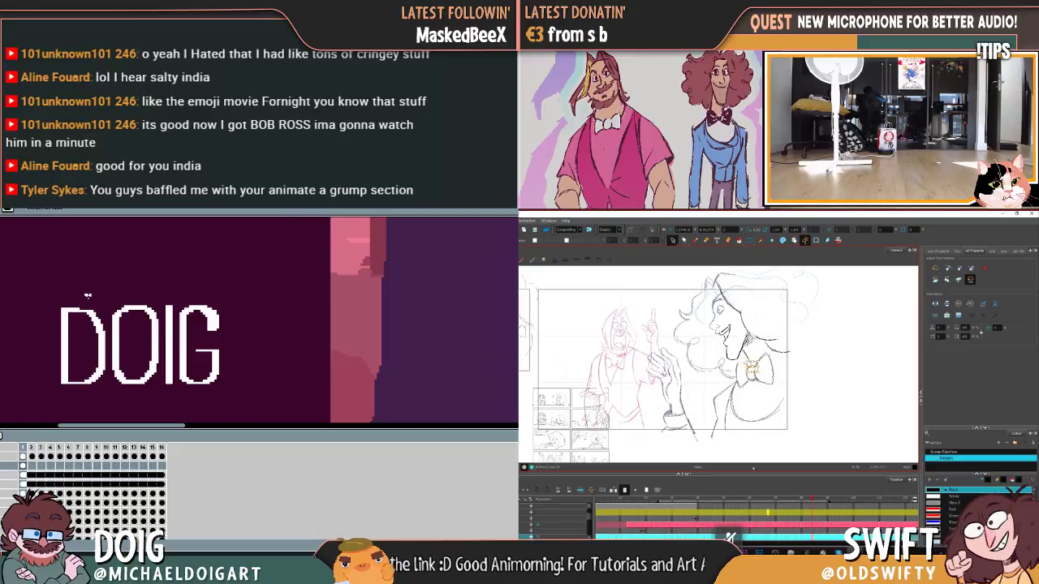
{"action": "key", "text": "f"}
{"action": "key", "text": "g"}
{"action": "left_click_drag", "start_coordinate": [755, 369], "coordinate": [749, 377]}
{"action": "key", "text": "Escape"}
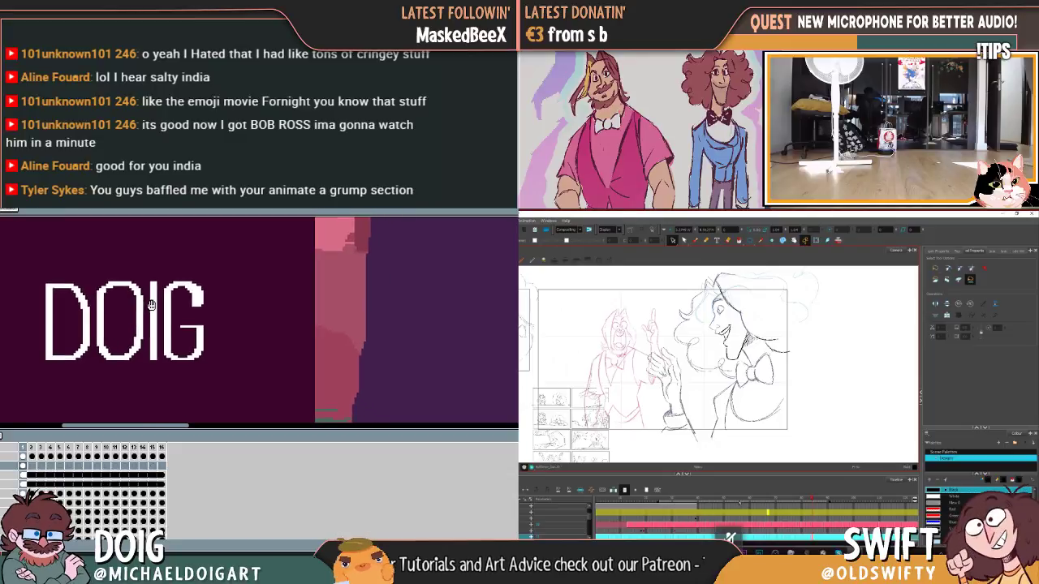
Step: Touch up the bow tie with the Brush while comparing the drawing with its neighbouring frames
{"action": "key", "text": "alt+b"}
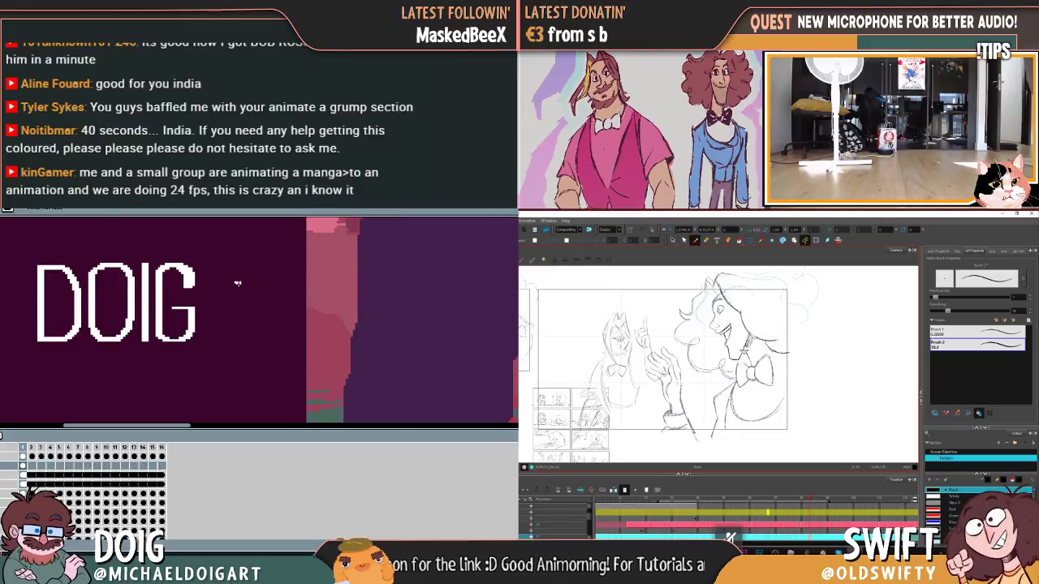
{"action": "key", "text": "."}
{"action": "key", "text": "."}
{"action": "key", "text": "."}
{"action": "key", "text": "."}
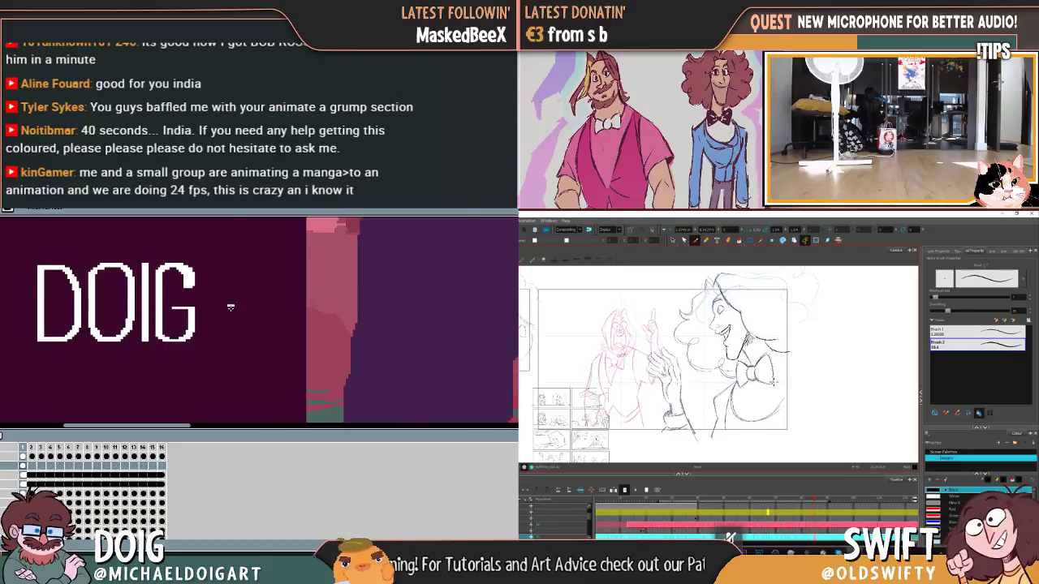
{"action": "key", "text": "."}
{"action": "key", "text": "."}
{"action": "key", "text": "."}
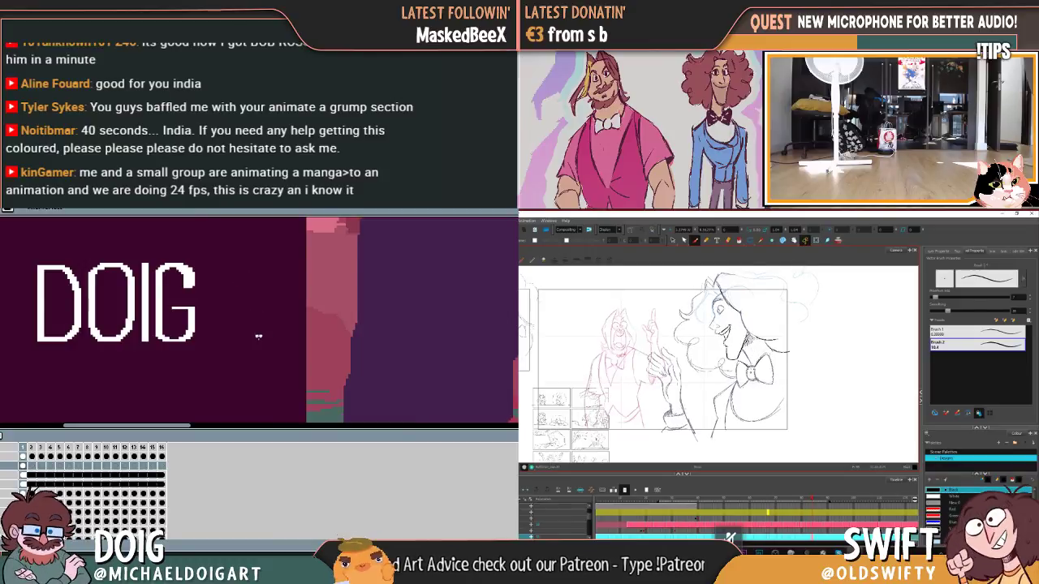
{"action": "key", "text": "."}
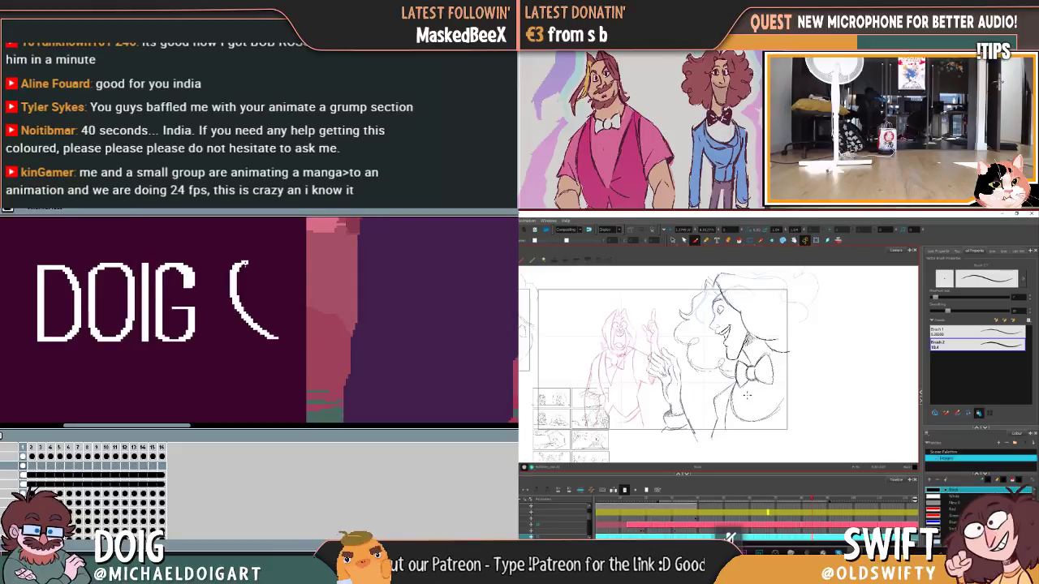
{"action": "key", "text": "."}
{"action": "key", "text": "."}
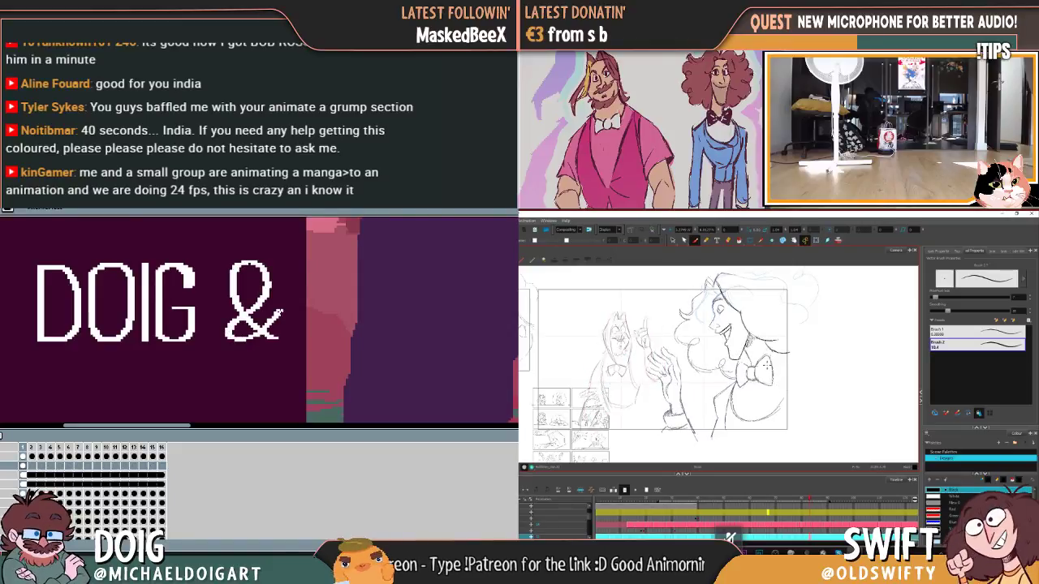
Step: Compare the pose across neighbouring frames and lasso the fingers of the raised hand with the Select tool
{"action": "key", "text": "alt+s"}
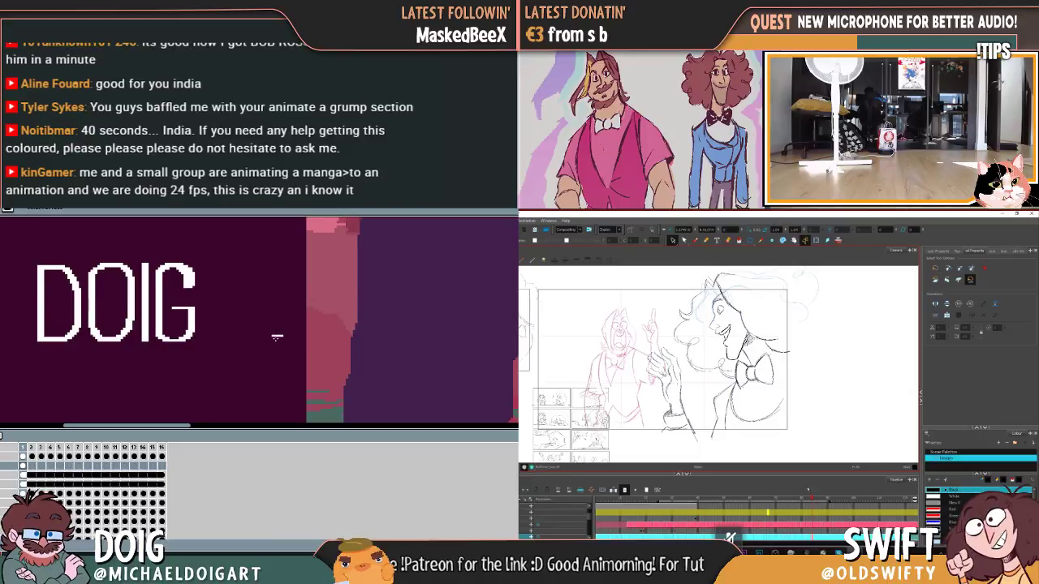
{"action": "key", "text": "."}
{"action": "key", "text": "."}
{"action": "key", "text": "."}
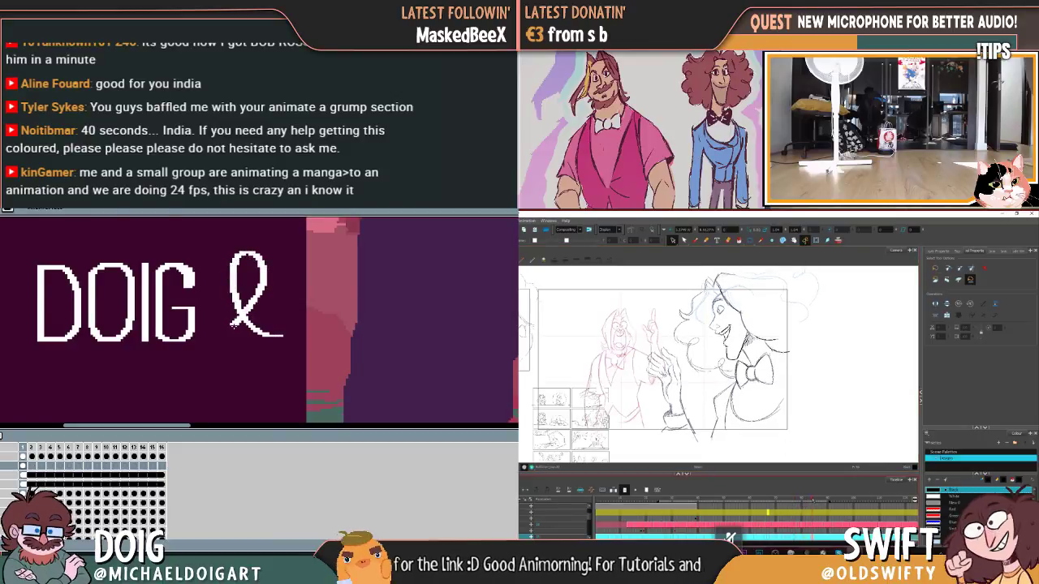
{"action": "key", "text": "."}
{"action": "key", "text": "."}
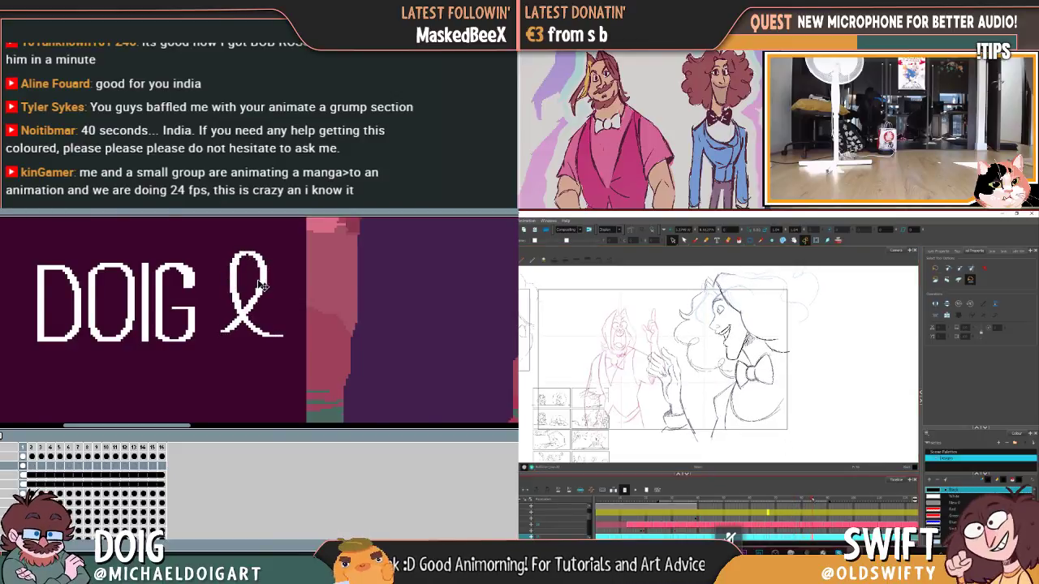
{"action": "left_click_drag", "start_coordinate": [669, 348], "coordinate": [649, 375]}
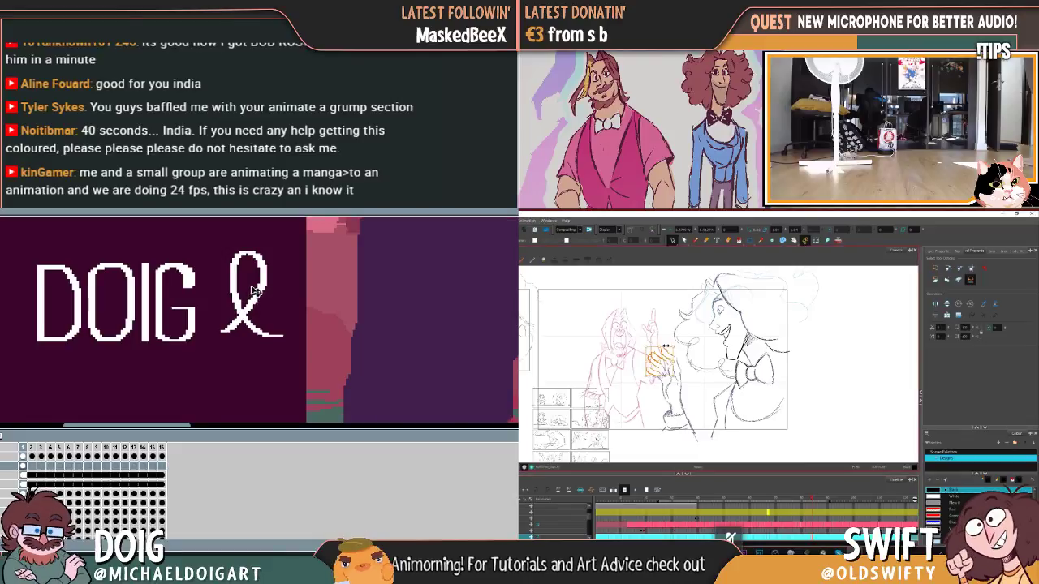
{"action": "key", "text": "ctrl+z"}
{"action": "key", "text": "."}
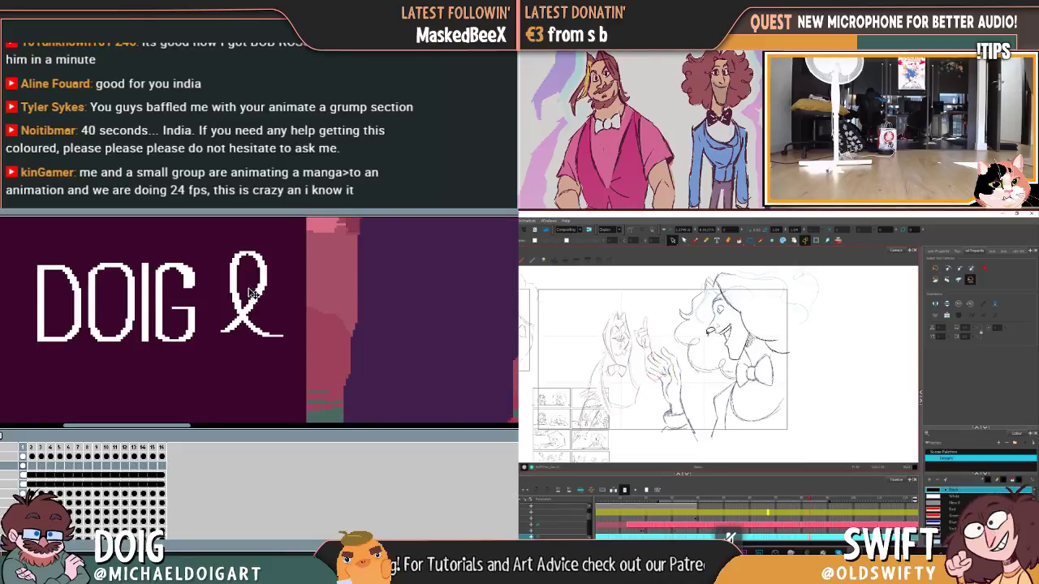
{"action": "left_click_drag", "start_coordinate": [652, 352], "coordinate": [659, 375]}
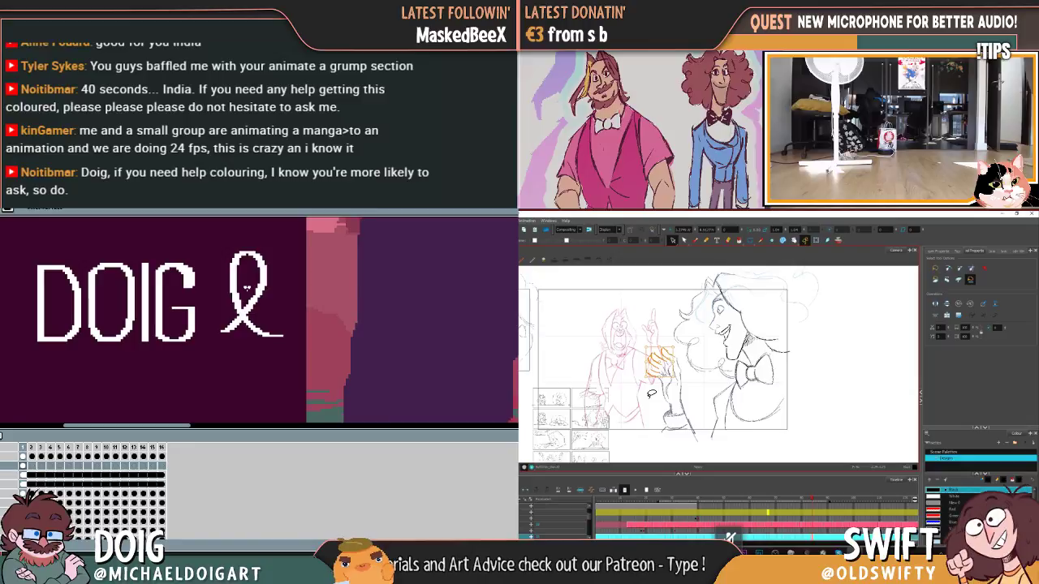
Step: Adjust the raised hand's finger and palm strokes separately, comparing them with the neighbouring frames
{"action": "key", "text": "."}
{"action": "key", "text": "."}
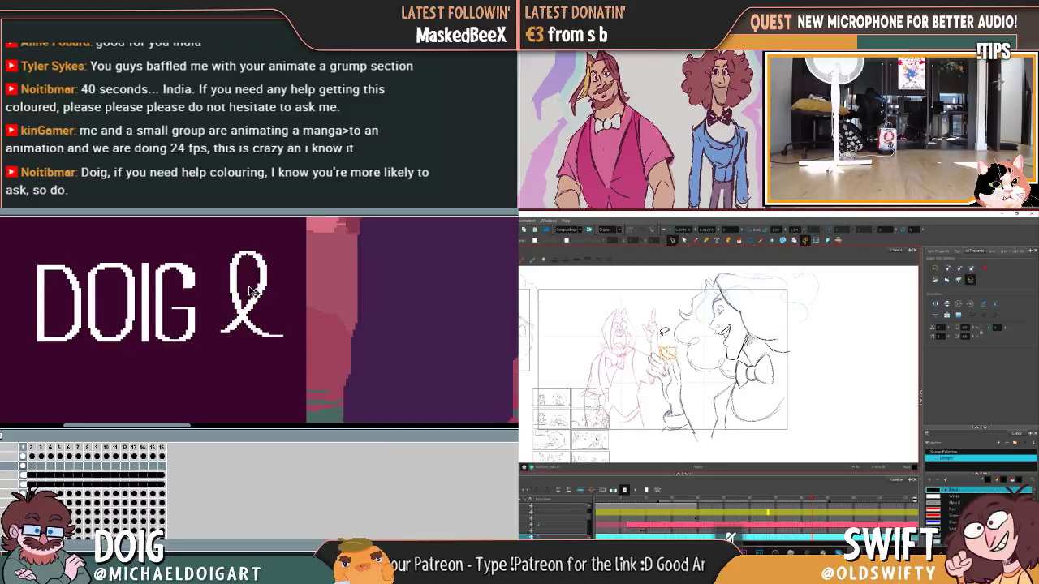
{"action": "key", "text": "."}
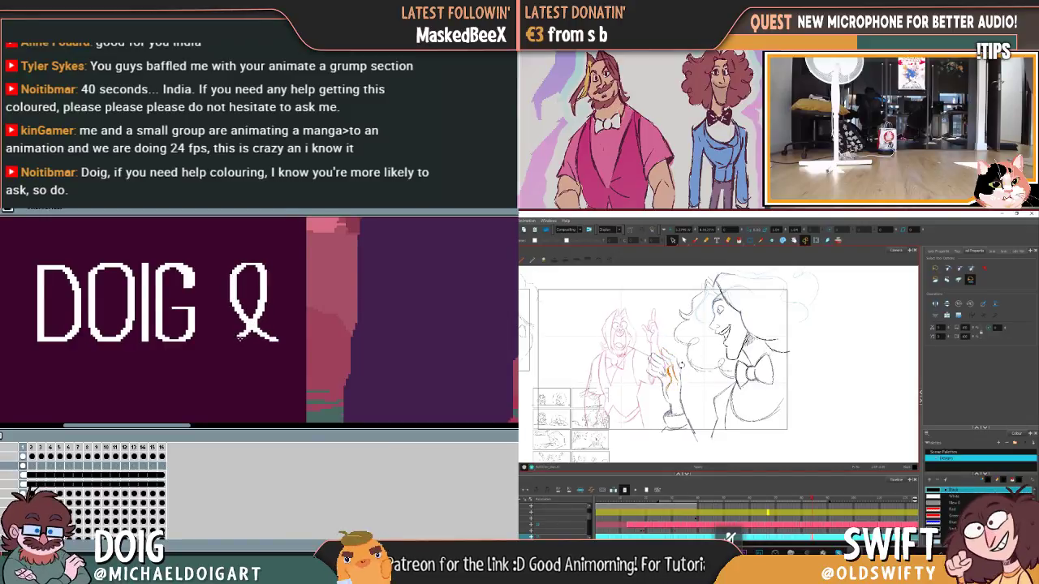
{"action": "key", "text": "."}
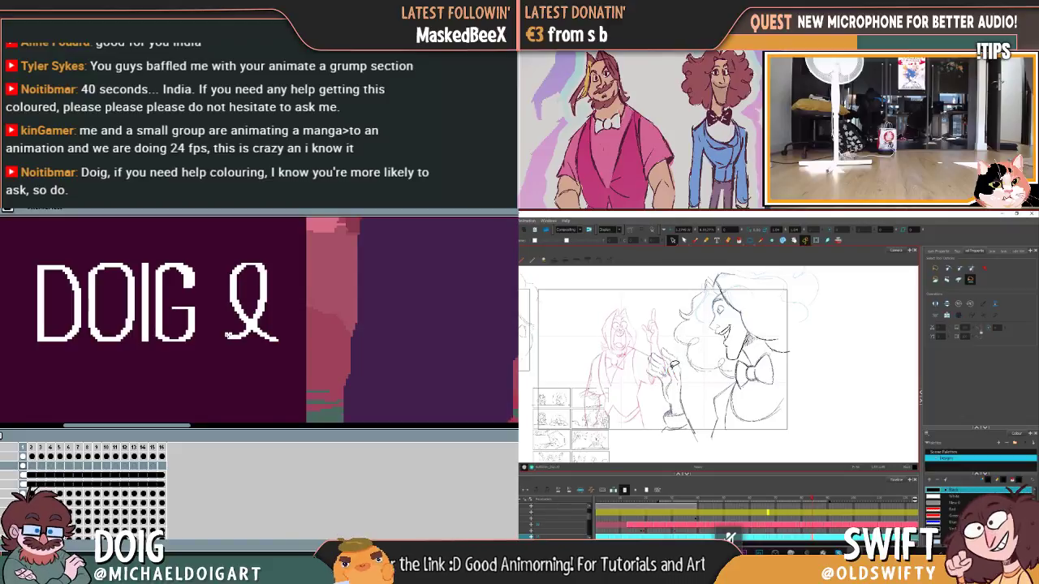
{"action": "key", "text": "."}
{"action": "key", "text": "ctrl+z"}
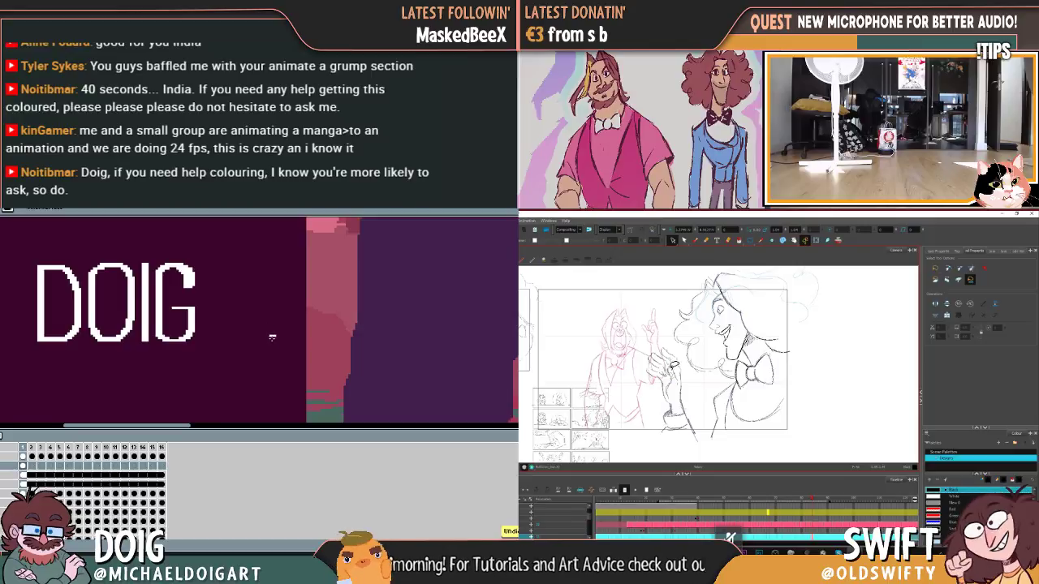
{"action": "key", "text": "."}
{"action": "mouse_move", "coordinate": [225, 304]}
{"action": "left_mouse_down"}
{"action": "mouse_move", "coordinate": [230, 266]}
{"action": "mouse_move", "coordinate": [243, 269]}
{"action": "mouse_move", "coordinate": [236, 318]}
{"action": "mouse_move", "coordinate": [218, 337]}
{"action": "left_mouse_up"}
{"action": "key", "text": "."}
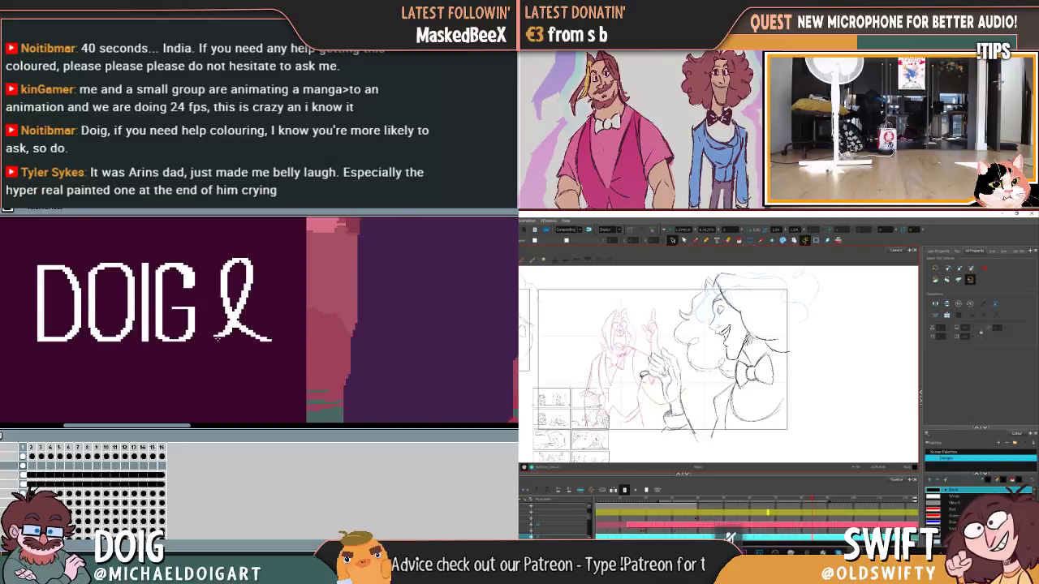
{"action": "key", "text": "."}
{"action": "key", "text": "ctrl+z"}
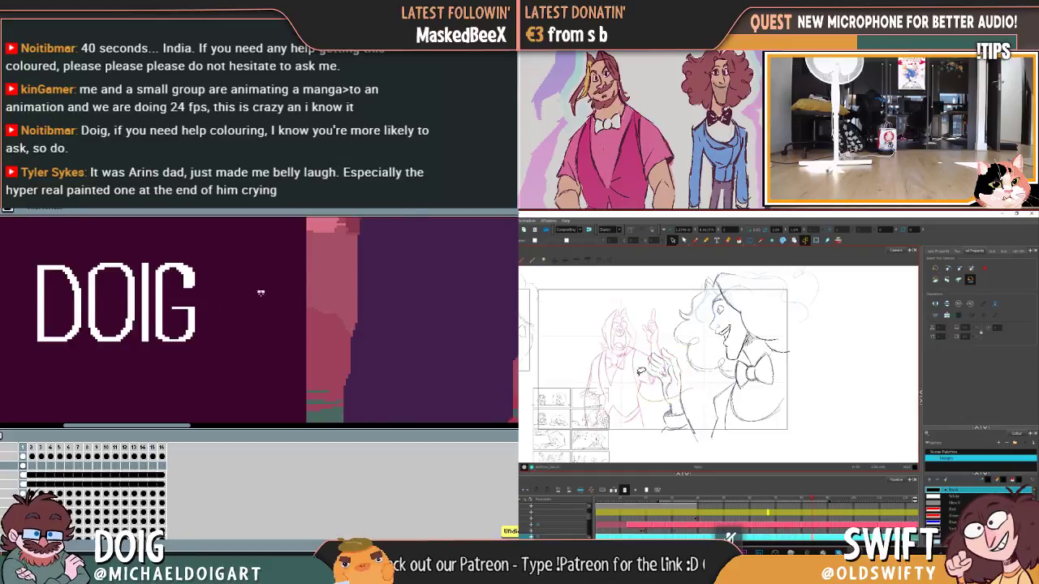
{"action": "mouse_move", "coordinate": [268, 342]}
{"action": "left_mouse_down"}
{"action": "mouse_move", "coordinate": [234, 313]}
{"action": "mouse_move", "coordinate": [229, 275]}
{"action": "mouse_move", "coordinate": [253, 260]}
{"action": "mouse_move", "coordinate": [219, 328]}
{"action": "mouse_move", "coordinate": [233, 337]}
{"action": "mouse_move", "coordinate": [273, 294]}
{"action": "left_mouse_up"}
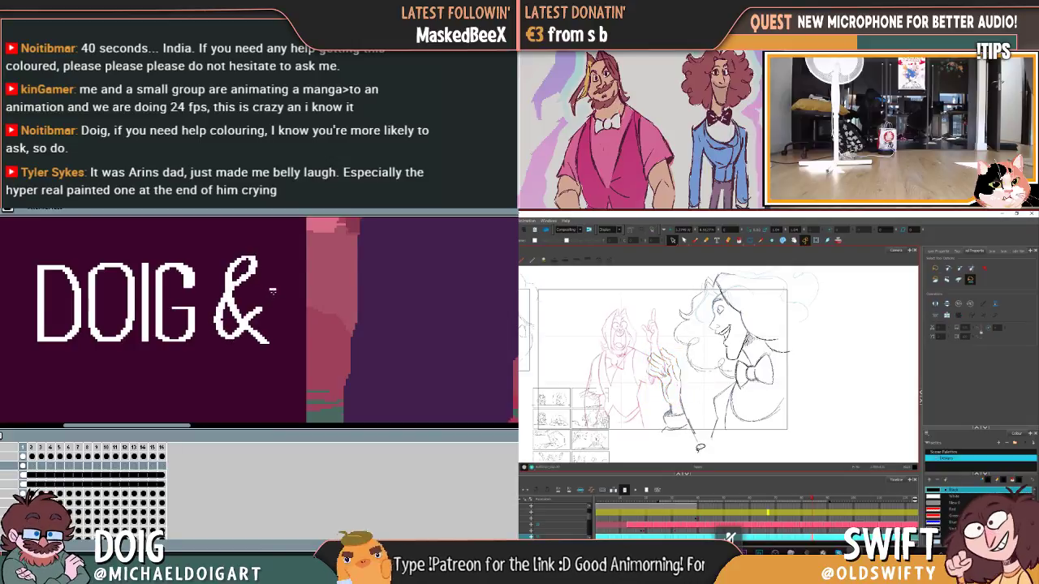
{"action": "key", "text": "ctrl+z"}
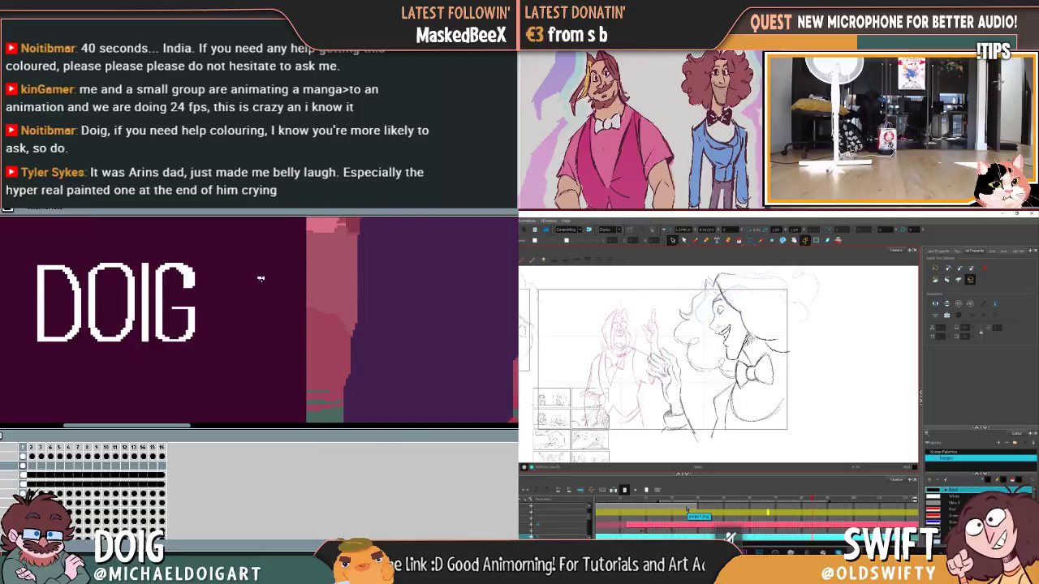
Step: Draw a white pixel ampersand after the first artist's name and move it slightly closer to the lettering
{"action": "mouse_move", "coordinate": [276, 302]}
{"action": "left_mouse_down"}
{"action": "mouse_move", "coordinate": [263, 333]}
{"action": "mouse_move", "coordinate": [234, 338]}
{"action": "mouse_move", "coordinate": [230, 321]}
{"action": "mouse_move", "coordinate": [261, 270]}
{"action": "mouse_move", "coordinate": [237, 266]}
{"action": "mouse_move", "coordinate": [232, 279]}
{"action": "mouse_move", "coordinate": [265, 332]}
{"action": "left_mouse_up"}
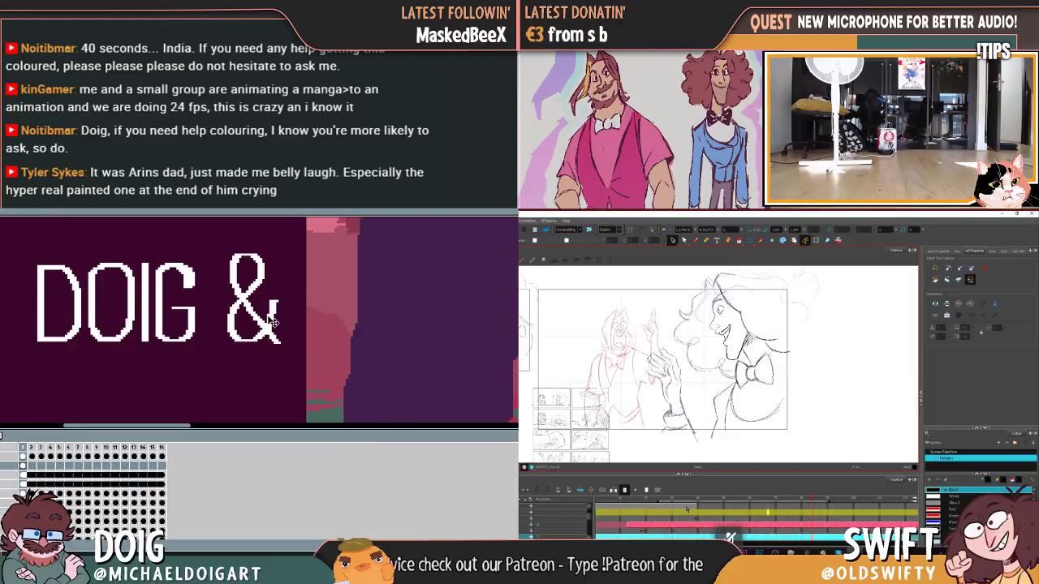
{"action": "key", "text": "ctrl+z"}
{"action": "mouse_move", "coordinate": [268, 305]}
{"action": "left_mouse_down"}
{"action": "mouse_move", "coordinate": [245, 340]}
{"action": "mouse_move", "coordinate": [230, 316]}
{"action": "mouse_move", "coordinate": [263, 271]}
{"action": "mouse_move", "coordinate": [258, 258]}
{"action": "mouse_move", "coordinate": [243, 276]}
{"action": "mouse_move", "coordinate": [278, 340]}
{"action": "left_mouse_up"}
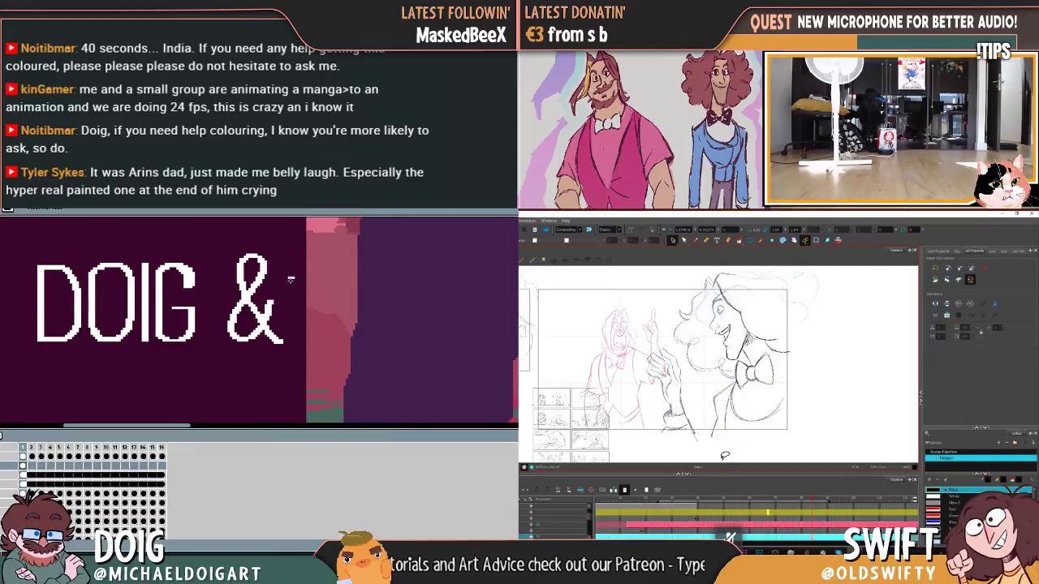
{"action": "mouse_move", "coordinate": [211, 243]}
{"action": "left_mouse_down"}
{"action": "mouse_move", "coordinate": [298, 333]}
{"action": "mouse_move", "coordinate": [306, 361]}
{"action": "mouse_move", "coordinate": [264, 339]}
{"action": "left_mouse_up"}
{"action": "left_click", "coordinate": [317, 321]}
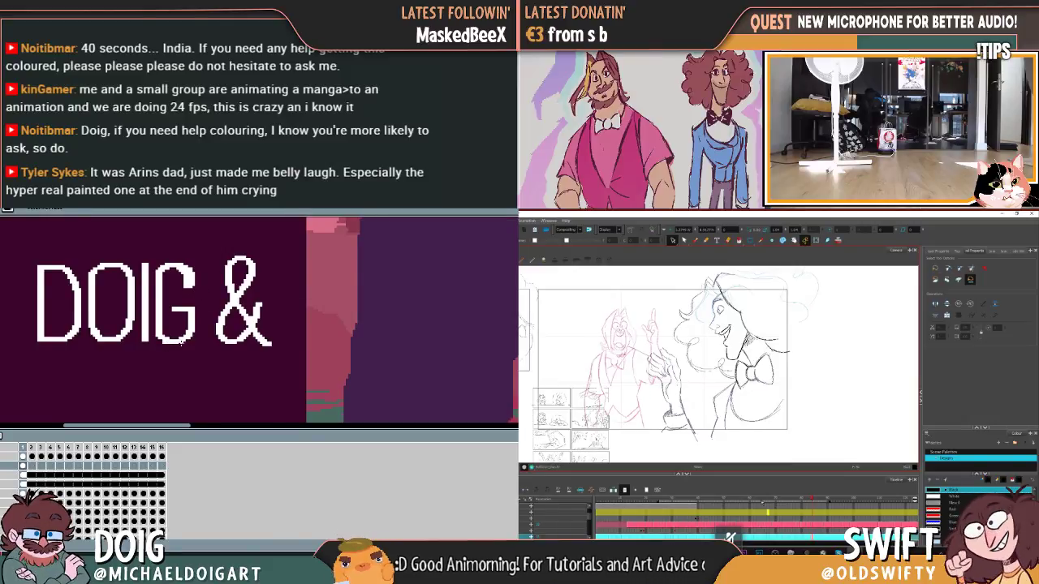
Step: Letter a tall white S after the ampersand and try out a W beside it
{"action": "left_click_drag", "start_coordinate": [209, 315], "coordinate": [152, 335]}
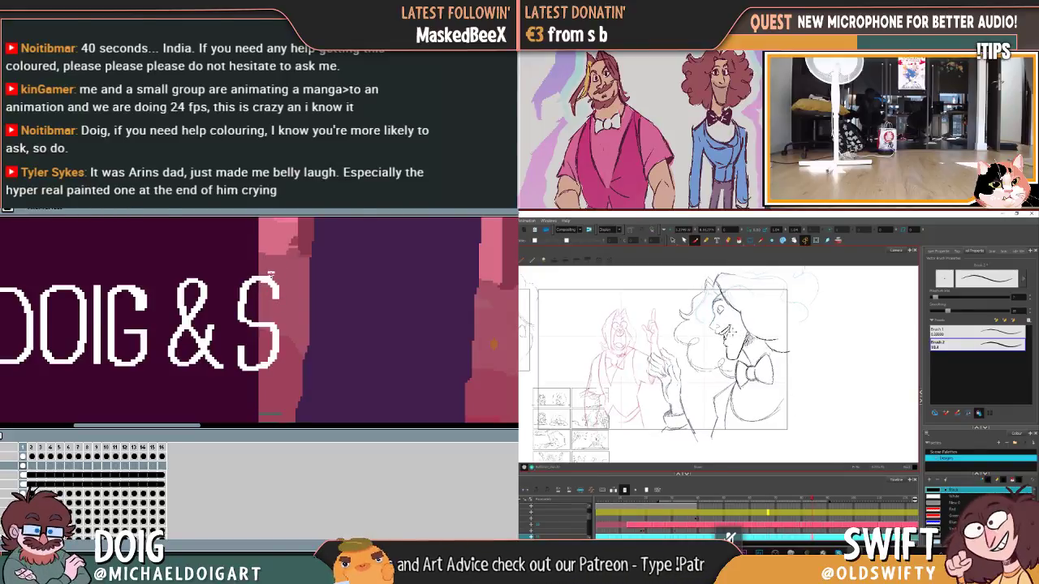
{"action": "scroll", "coordinate": [304, 248], "scroll_direction": "up", "scroll_amount": 3}
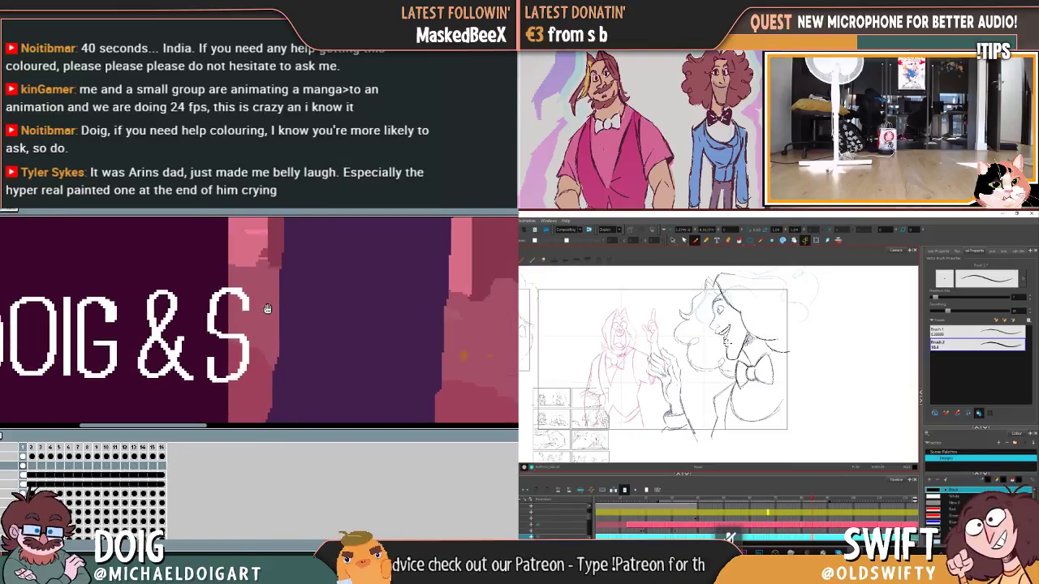
{"action": "mouse_move", "coordinate": [261, 327]}
{"action": "left_mouse_down"}
{"action": "mouse_move", "coordinate": [269, 372]}
{"action": "mouse_move", "coordinate": [285, 346]}
{"action": "mouse_move", "coordinate": [297, 379]}
{"action": "mouse_move", "coordinate": [309, 307]}
{"action": "left_mouse_up"}
{"action": "scroll", "coordinate": [304, 300], "scroll_direction": "left", "scroll_amount": 1}
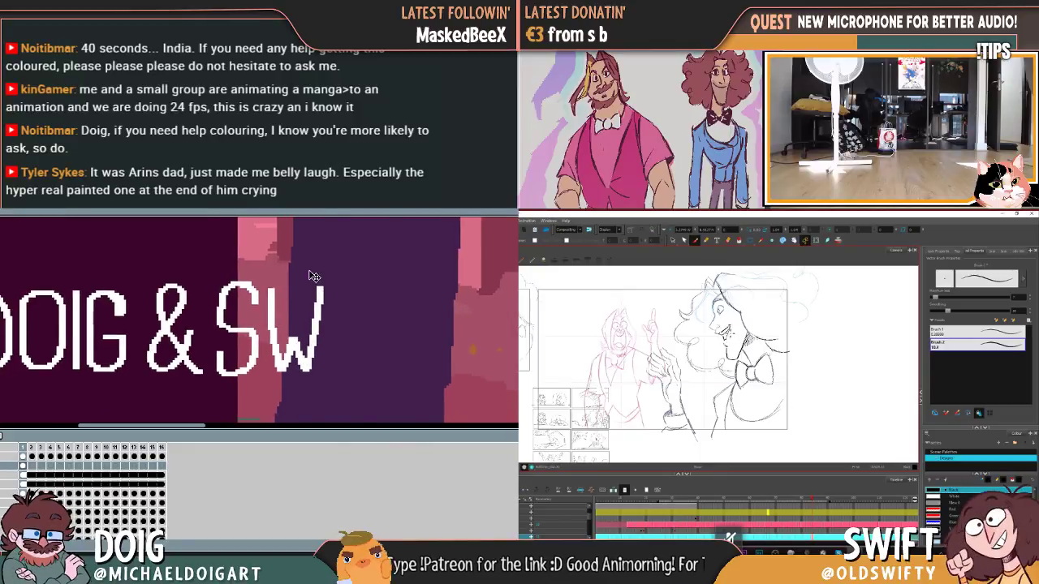
{"action": "key", "text": "ctrl+z"}
Step: Marquee-select the S after the ampersand and transform it to be slightly shorter
{"action": "key", "text": "m"}
{"action": "left_click_drag", "start_coordinate": [205, 266], "coordinate": [281, 388]}
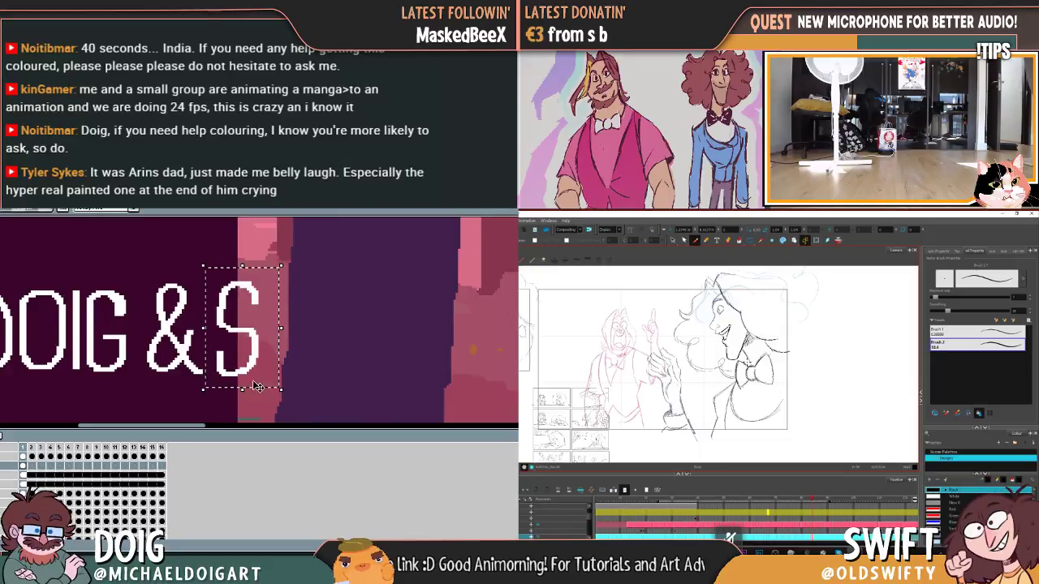
{"action": "key", "text": "ctrl+t"}
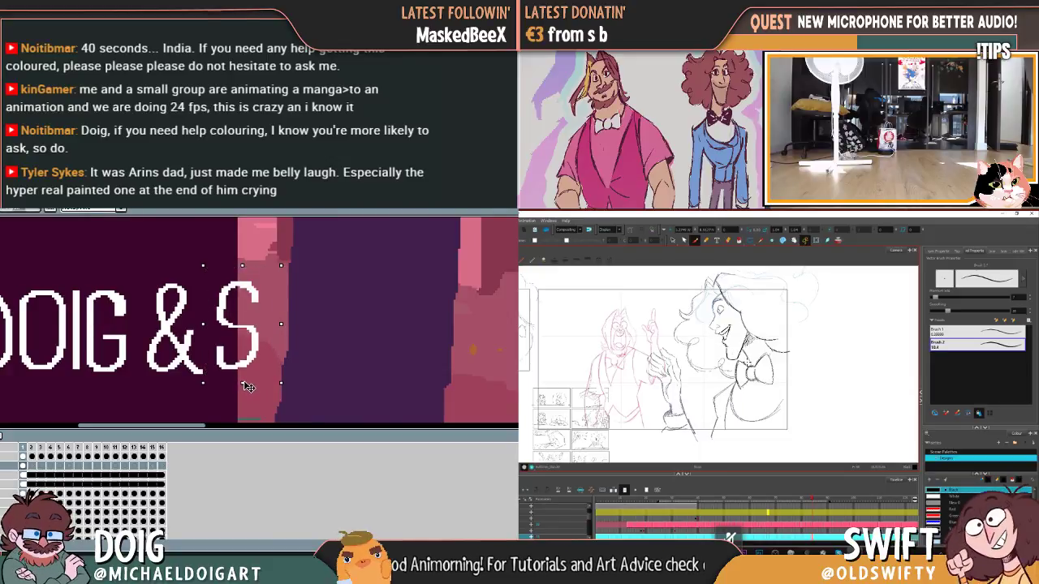
Step: Compare the selected S with the G in DOIG, place it after the ampersand, and deselect it
{"action": "left_click_drag", "start_coordinate": [248, 350], "coordinate": [118, 354]}
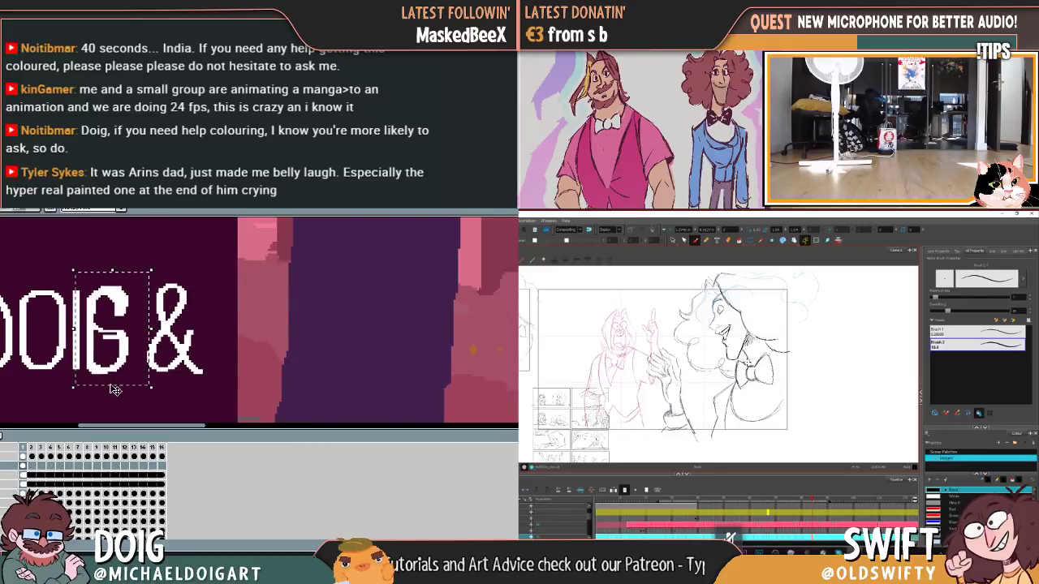
{"action": "left_click_drag", "start_coordinate": [124, 357], "coordinate": [257, 353]}
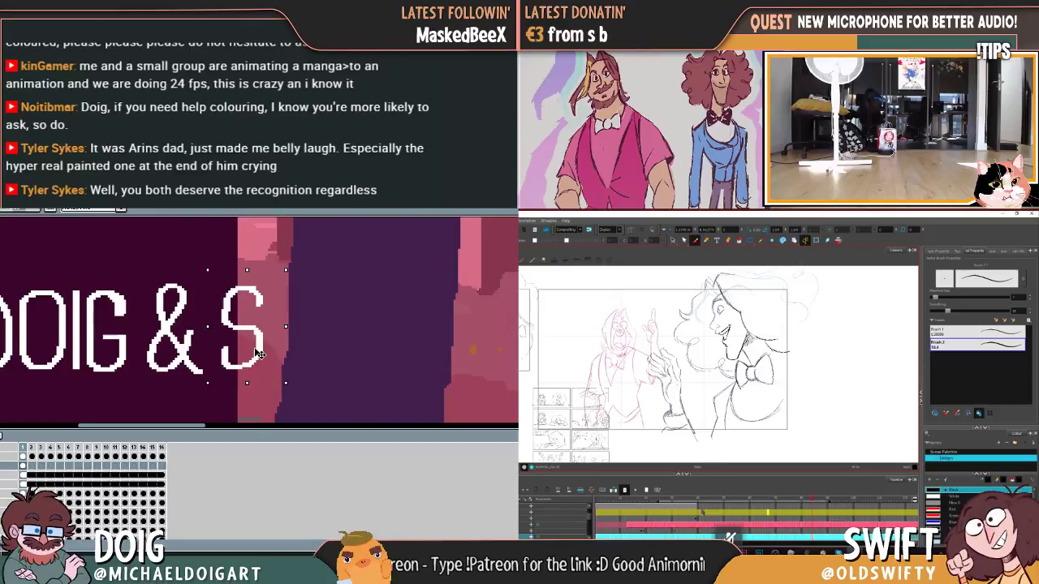
{"action": "left_click_drag", "start_coordinate": [258, 352], "coordinate": [258, 355]}
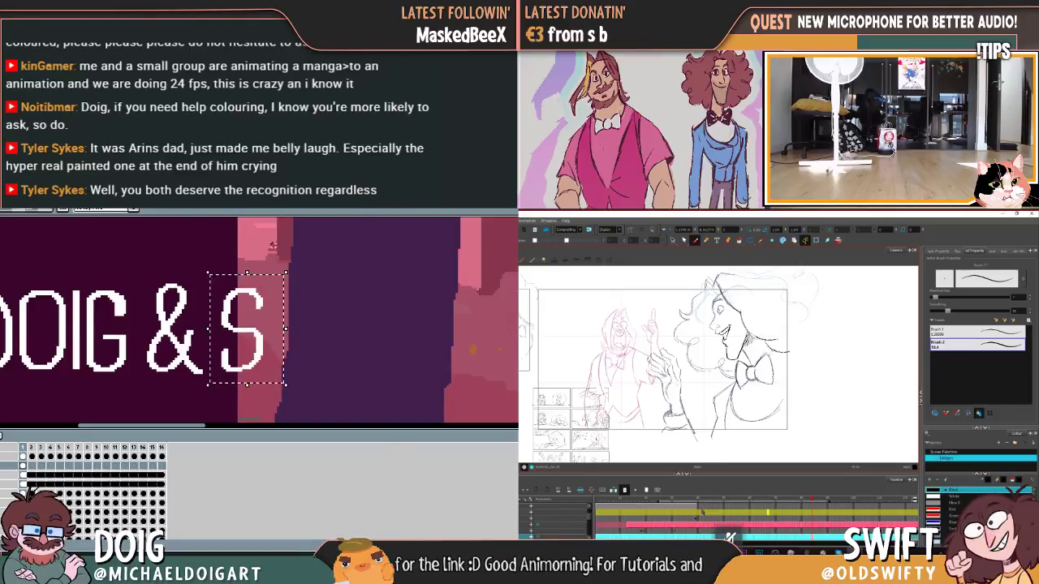
{"action": "key", "text": "ctrl+d"}
Step: Draw the letters W, I and F in white pixels after the S, matching the height of the existing lettering
{"action": "left_click_drag", "start_coordinate": [258, 314], "coordinate": [233, 308]}
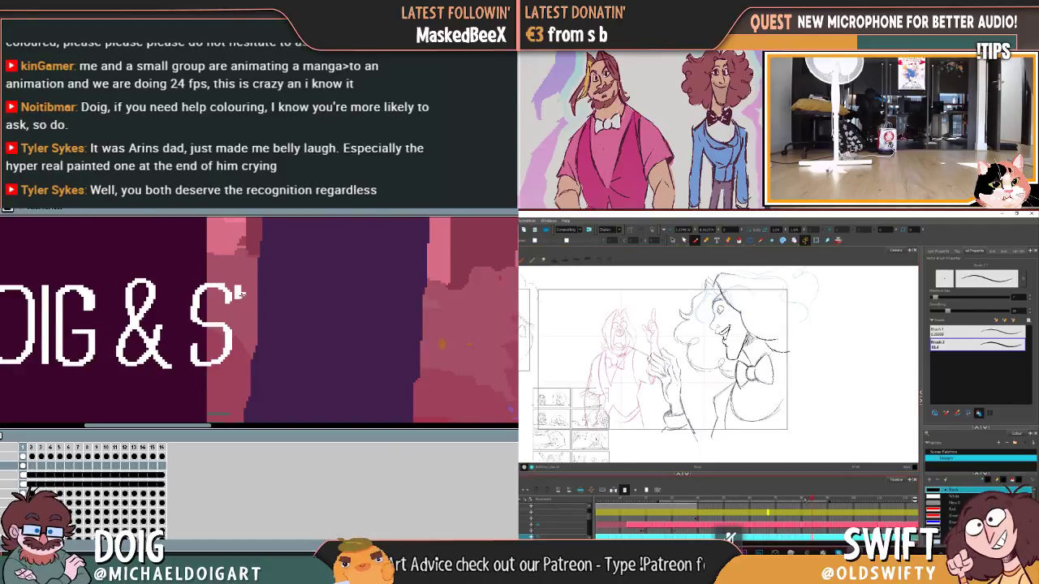
{"action": "mouse_move", "coordinate": [246, 307]}
{"action": "left_mouse_down"}
{"action": "mouse_move", "coordinate": [249, 367]}
{"action": "mouse_move", "coordinate": [258, 328]}
{"action": "mouse_move", "coordinate": [266, 365]}
{"action": "mouse_move", "coordinate": [278, 283]}
{"action": "mouse_move", "coordinate": [309, 288]}
{"action": "mouse_move", "coordinate": [300, 305]}
{"action": "mouse_move", "coordinate": [276, 311]}
{"action": "mouse_move", "coordinate": [277, 299]}
{"action": "mouse_move", "coordinate": [276, 362]}
{"action": "left_mouse_up"}
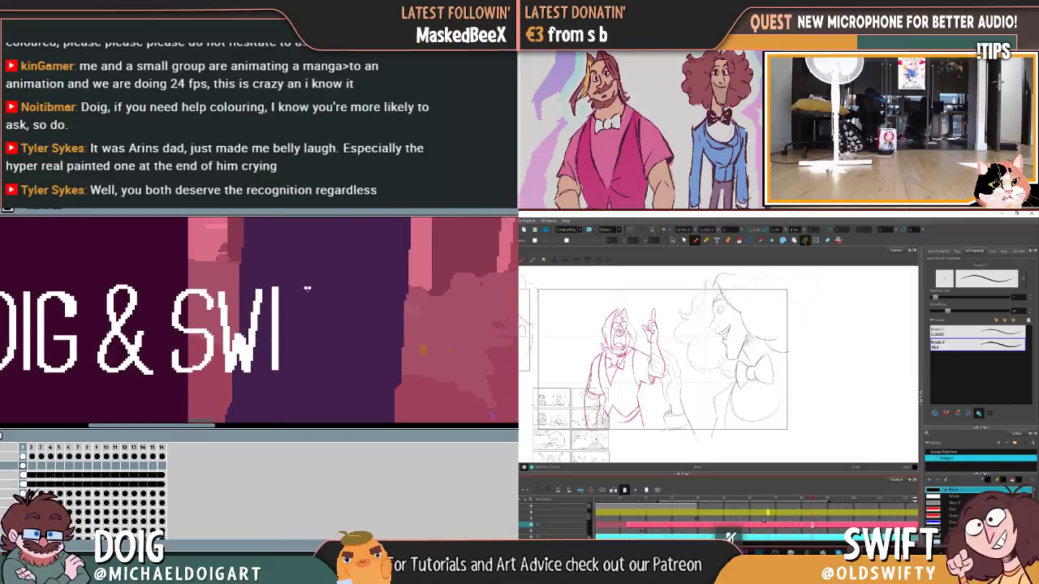
{"action": "mouse_move", "coordinate": [307, 303]}
{"action": "left_mouse_down"}
{"action": "mouse_move", "coordinate": [299, 289]}
{"action": "mouse_move", "coordinate": [289, 370]}
{"action": "left_mouse_up"}
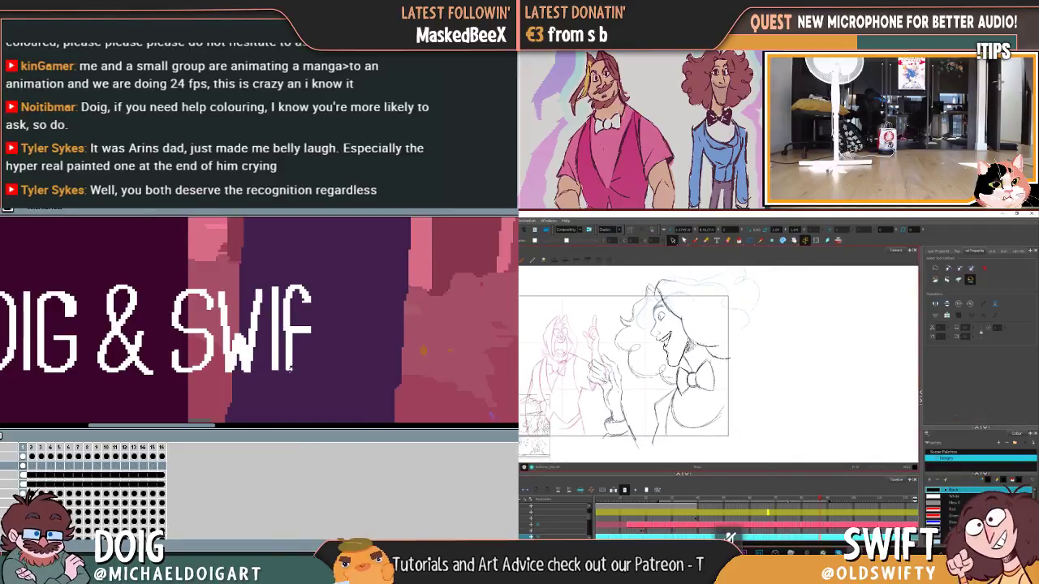
Step: Extend the F's stem below the baseline into a hooked tail curving toward the I
{"action": "scroll", "coordinate": [302, 302], "scroll_direction": "left", "scroll_amount": 2}
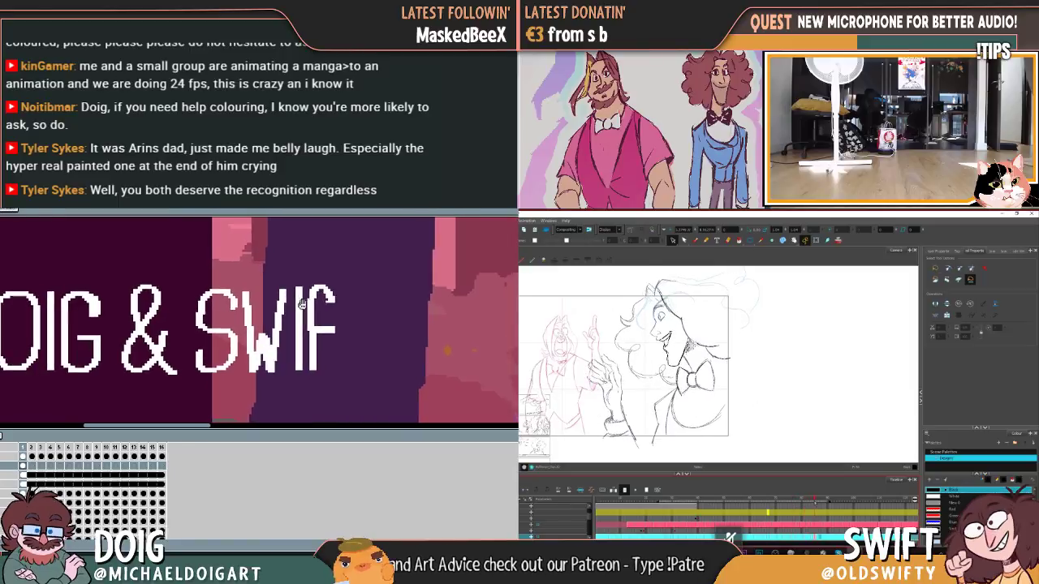
{"action": "left_click_drag", "start_coordinate": [314, 372], "coordinate": [302, 392]}
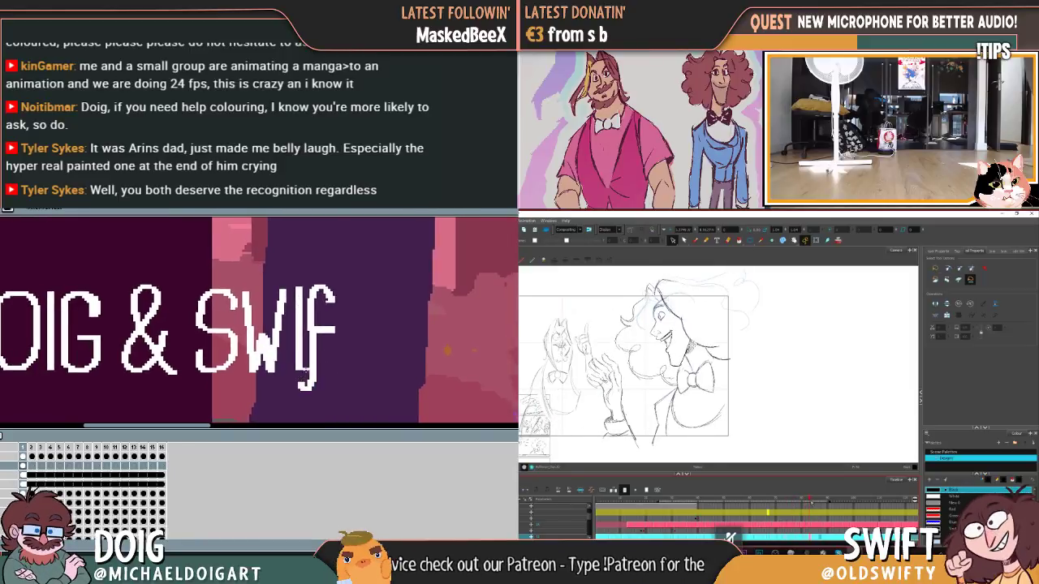
Step: Select the hooked F, shift it slightly away from the I, and touch up the pixels of its tail
{"action": "scroll", "coordinate": [285, 294], "scroll_direction": "right", "scroll_amount": 5}
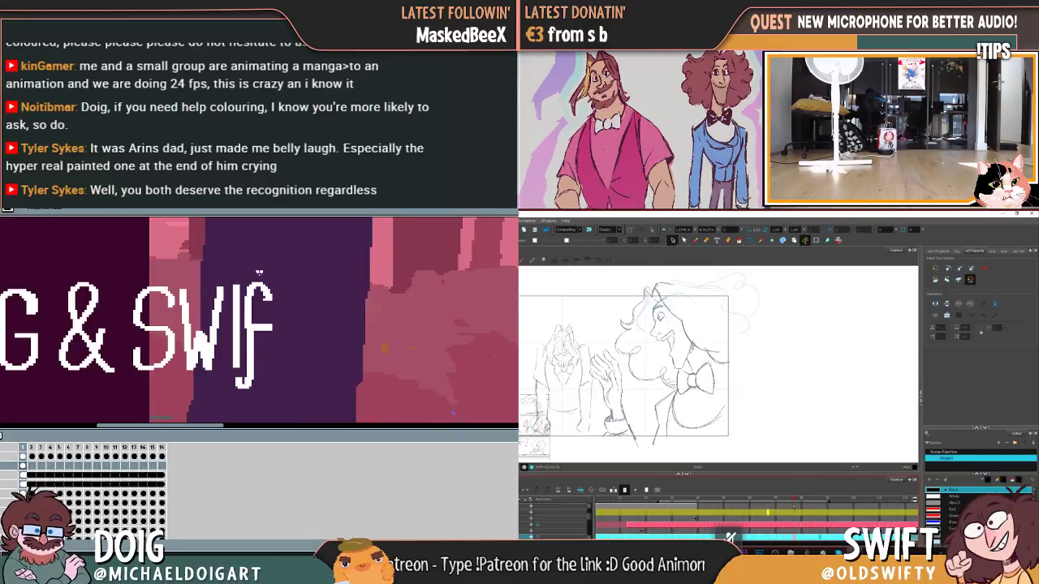
{"action": "left_click_drag", "start_coordinate": [252, 289], "coordinate": [242, 260]}
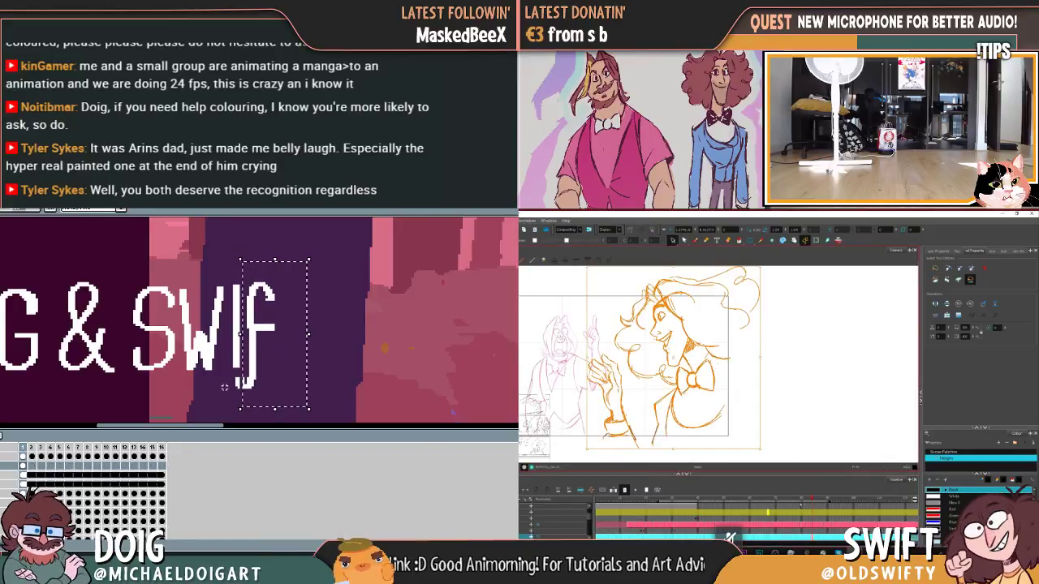
{"action": "left_click", "coordinate": [345, 374]}
{"action": "left_click_drag", "start_coordinate": [231, 371], "coordinate": [252, 398]}
{"action": "left_click", "coordinate": [792, 541]}
{"action": "left_click", "coordinate": [273, 354]}
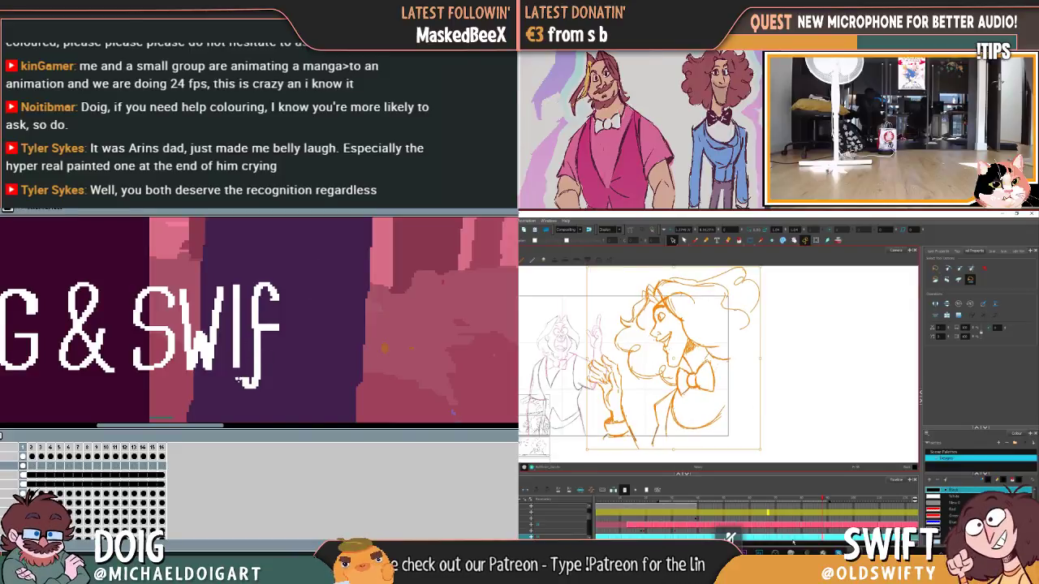
{"action": "left_click_drag", "start_coordinate": [248, 375], "coordinate": [254, 365]}
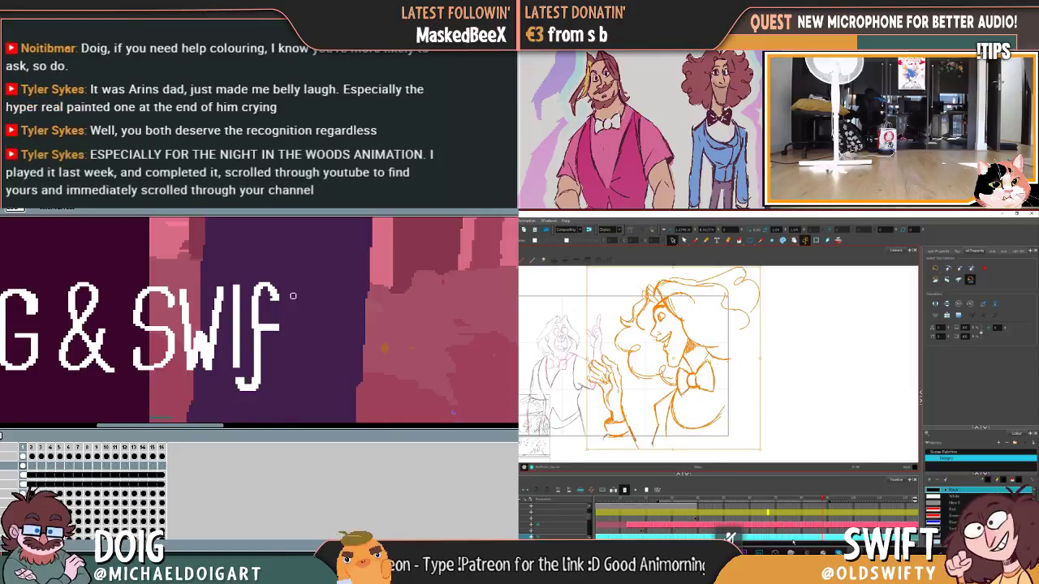
{"action": "left_click_drag", "start_coordinate": [271, 323], "coordinate": [269, 332]}
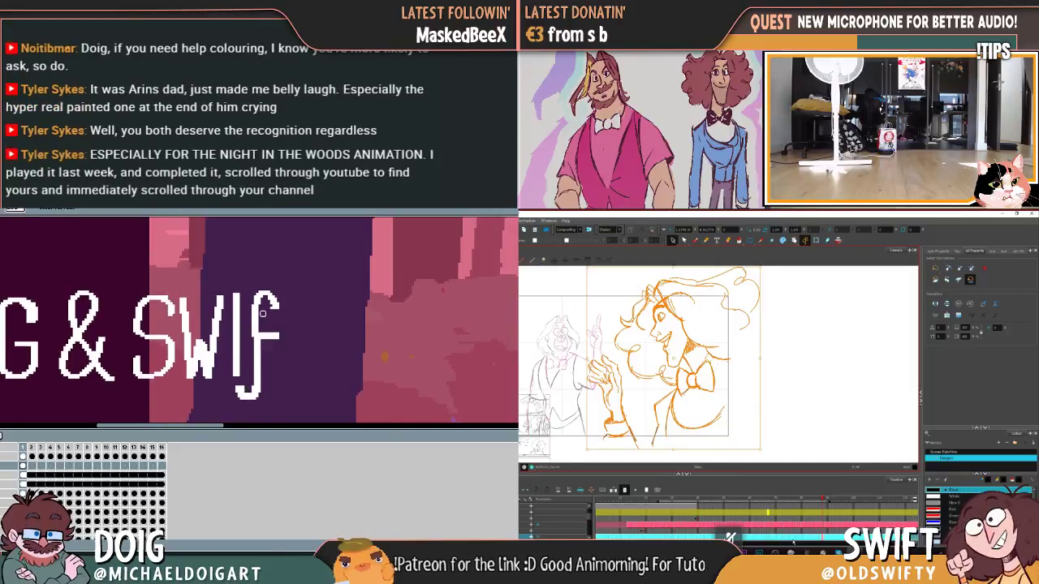
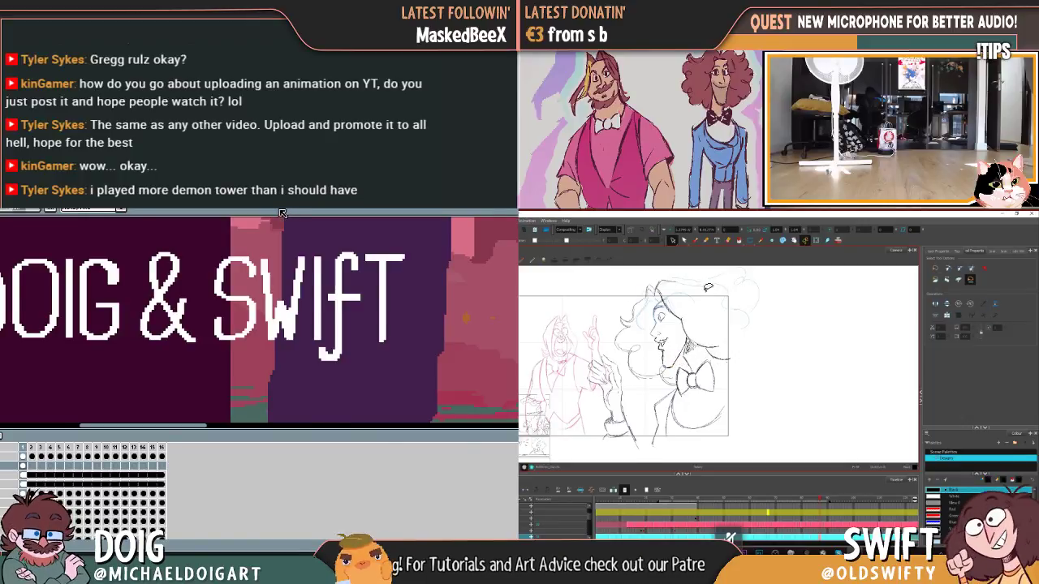
Step: Draw short brush marks on the neck of the large profile character, just below the jaw
{"action": "key", "text": "alt+b"}
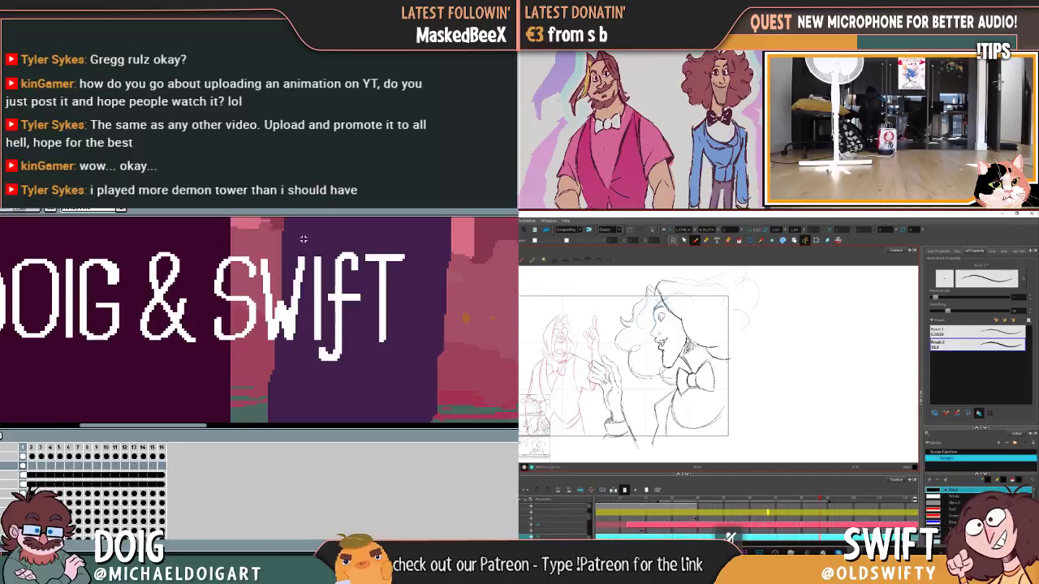
{"action": "key", "text": "alt+s"}
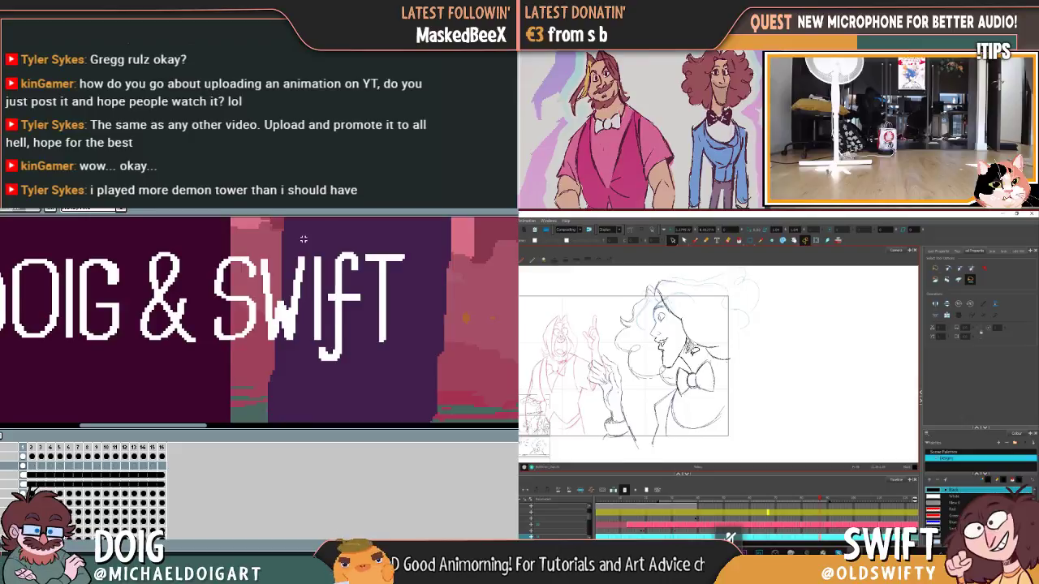
{"action": "left_click", "coordinate": [694, 241]}
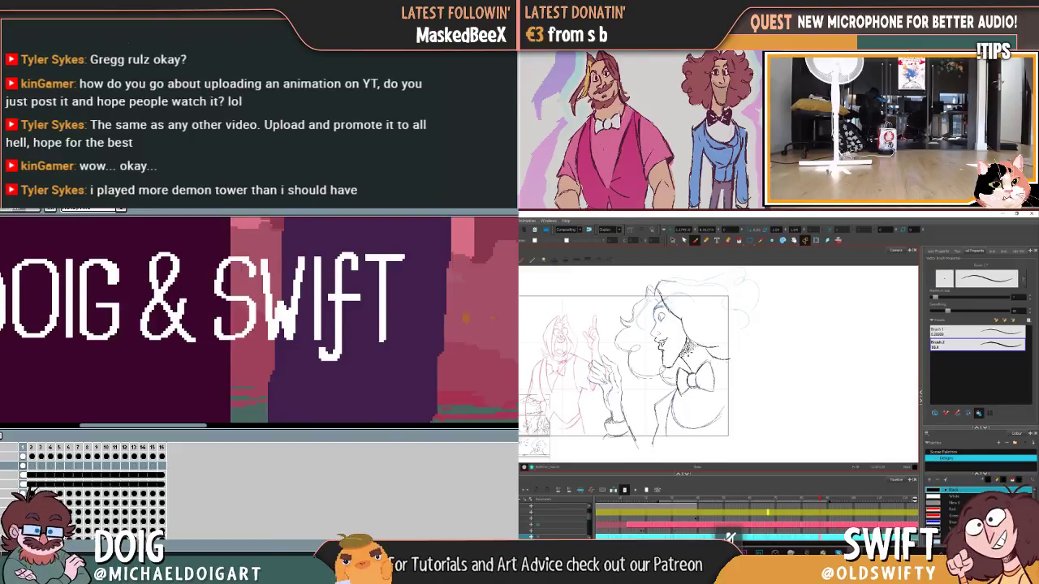
{"action": "left_click_drag", "start_coordinate": [695, 344], "coordinate": [687, 355]}
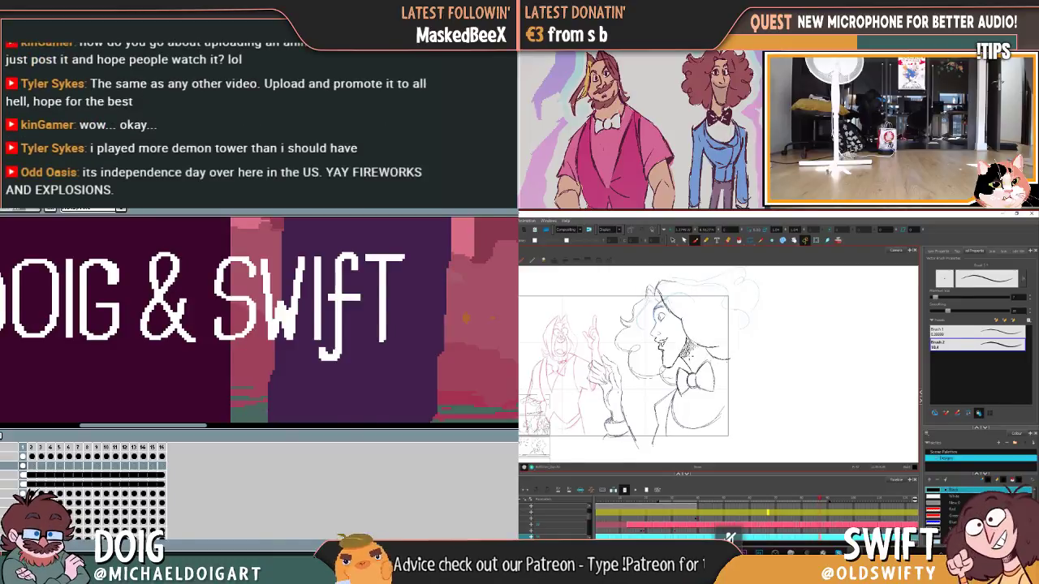
{"action": "left_click_drag", "start_coordinate": [689, 350], "coordinate": [686, 356]}
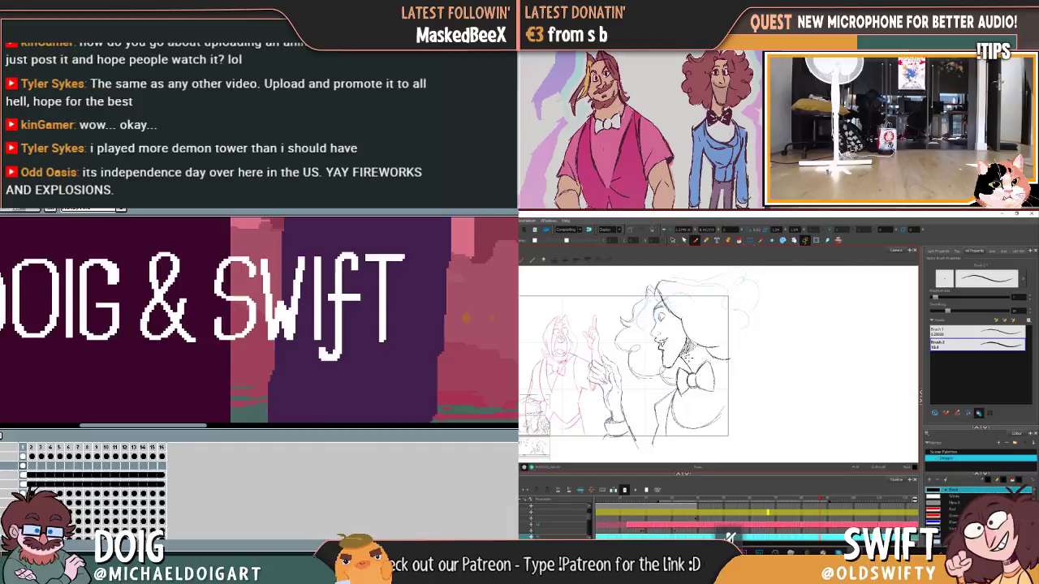
{"action": "left_click_drag", "start_coordinate": [699, 351], "coordinate": [702, 354]}
Step: Select the strokes around the nose of the large profile character and delete them
{"action": "key", "text": "period"}
{"action": "key", "text": "period"}
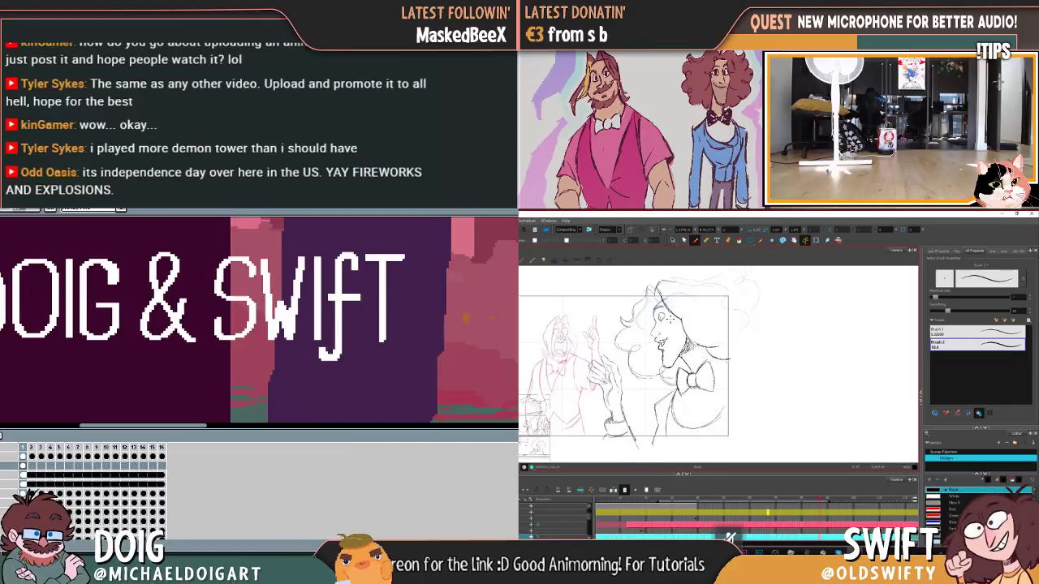
{"action": "key", "text": "alt+s"}
{"action": "left_click", "coordinate": [659, 330]}
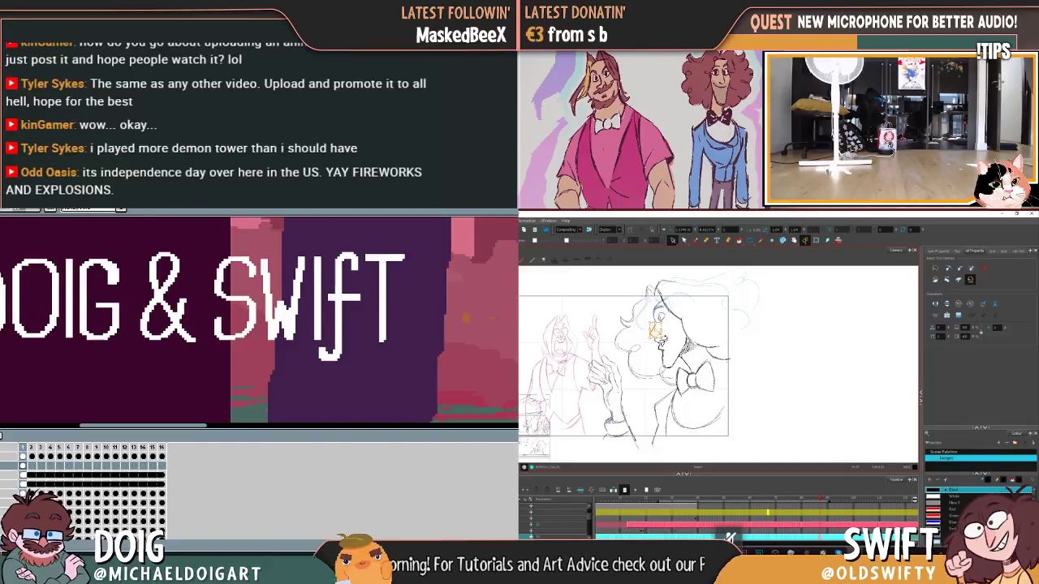
{"action": "key", "text": "Delete"}
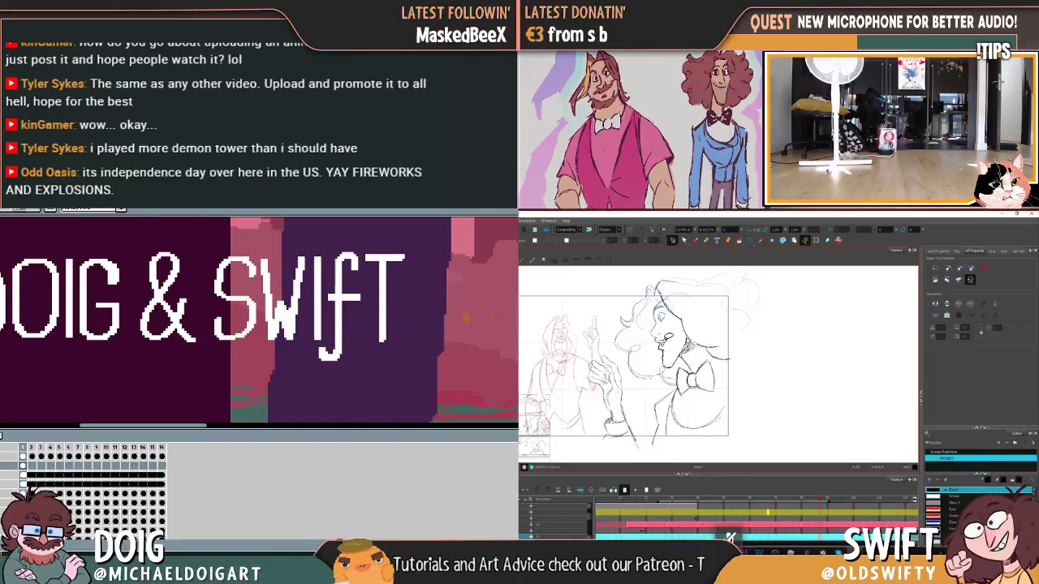
Step: Select and adjust the mouth lines of the large profile character
{"action": "key", "text": "period"}
{"action": "key", "text": "period"}
{"action": "left_click_drag", "start_coordinate": [650, 362], "coordinate": [671, 336]}
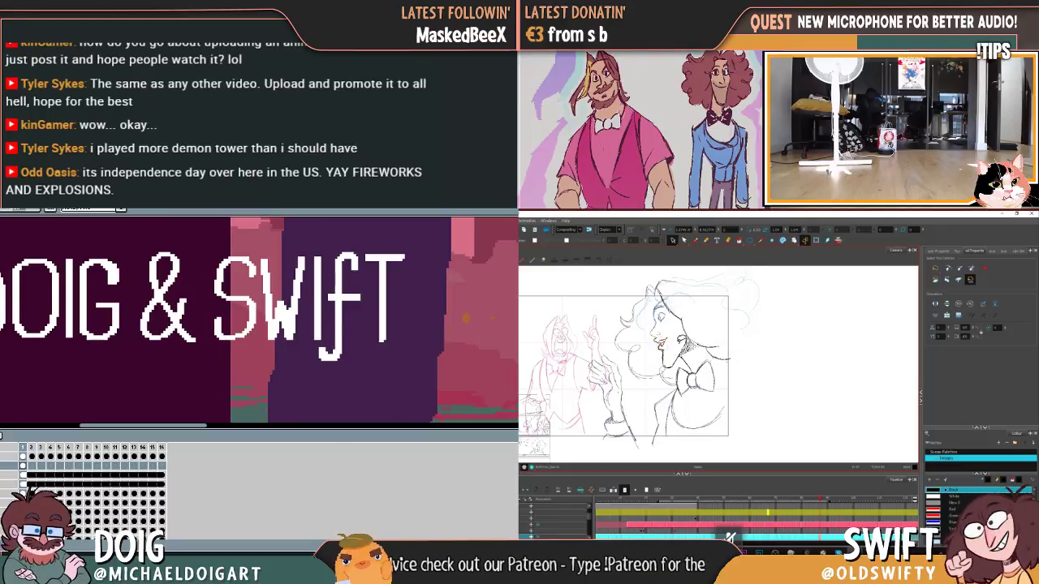
{"action": "left_click_drag", "start_coordinate": [664, 343], "coordinate": [662, 365]}
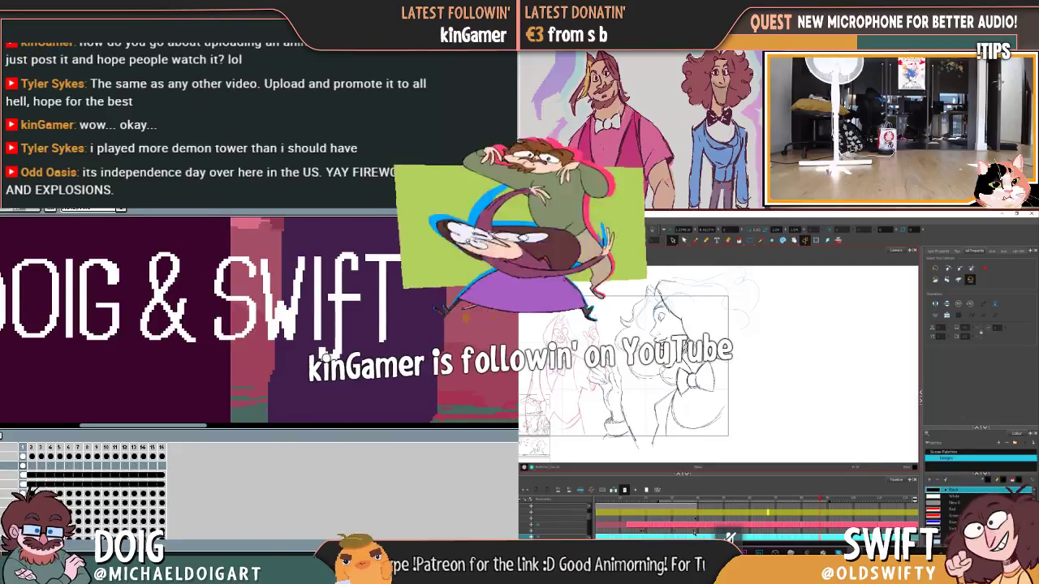
{"action": "key", "text": "alt+b"}
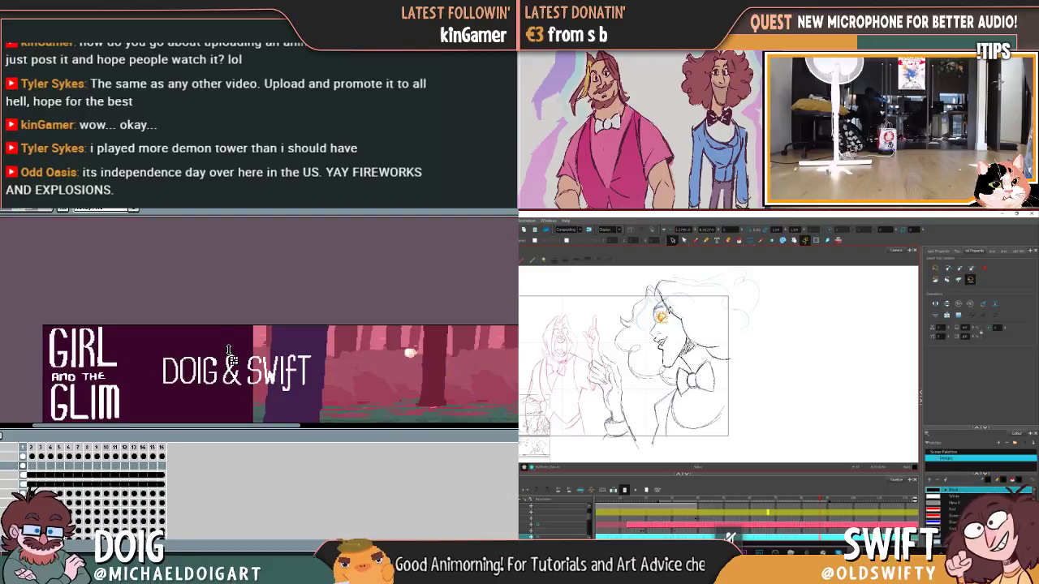
Step: Touch up the W in the SWIFT lettering and nudge the I closer to it
{"action": "left_click_drag", "start_coordinate": [230, 355], "coordinate": [201, 325]}
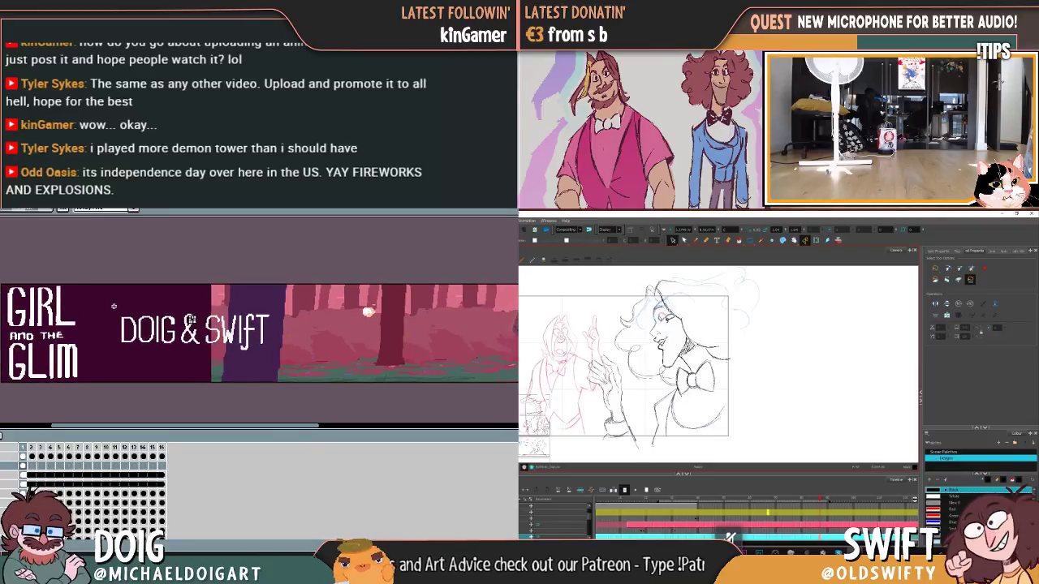
{"action": "scroll", "coordinate": [162, 341], "scroll_direction": "up", "scroll_amount": 1}
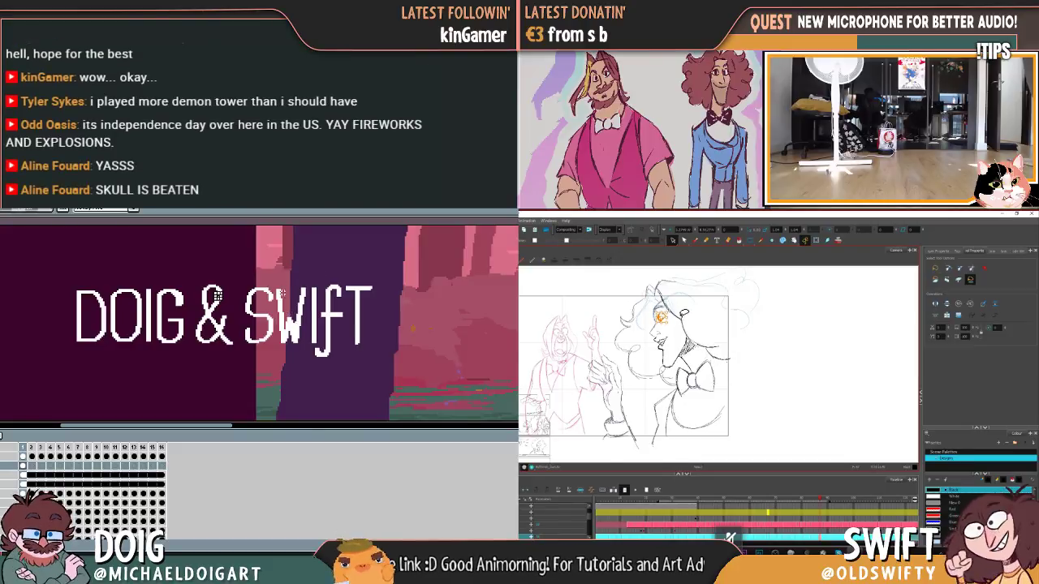
{"action": "scroll", "coordinate": [282, 292], "scroll_direction": "up", "scroll_amount": 2}
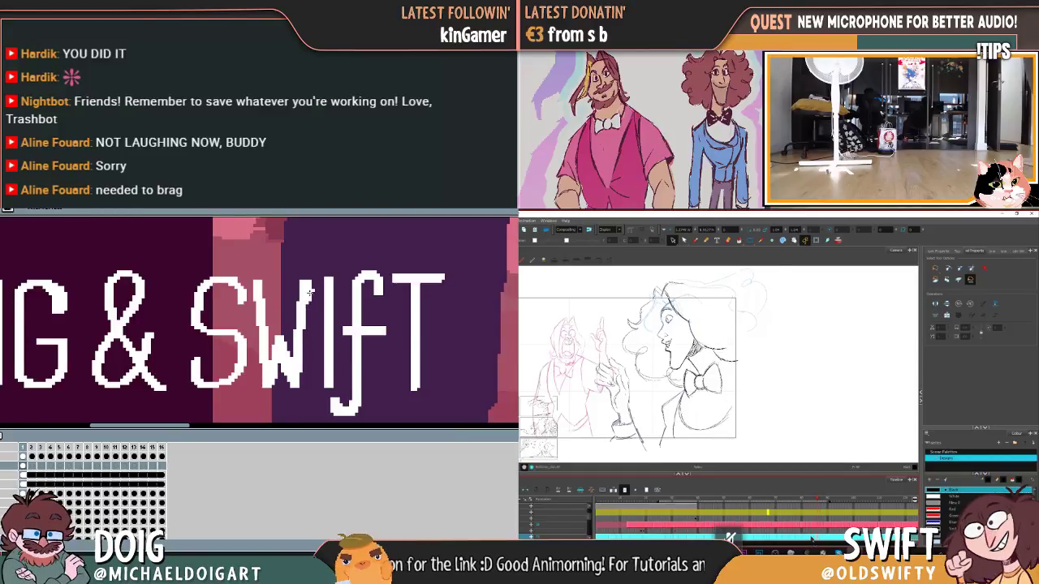
{"action": "left_click_drag", "start_coordinate": [303, 327], "coordinate": [291, 329]}
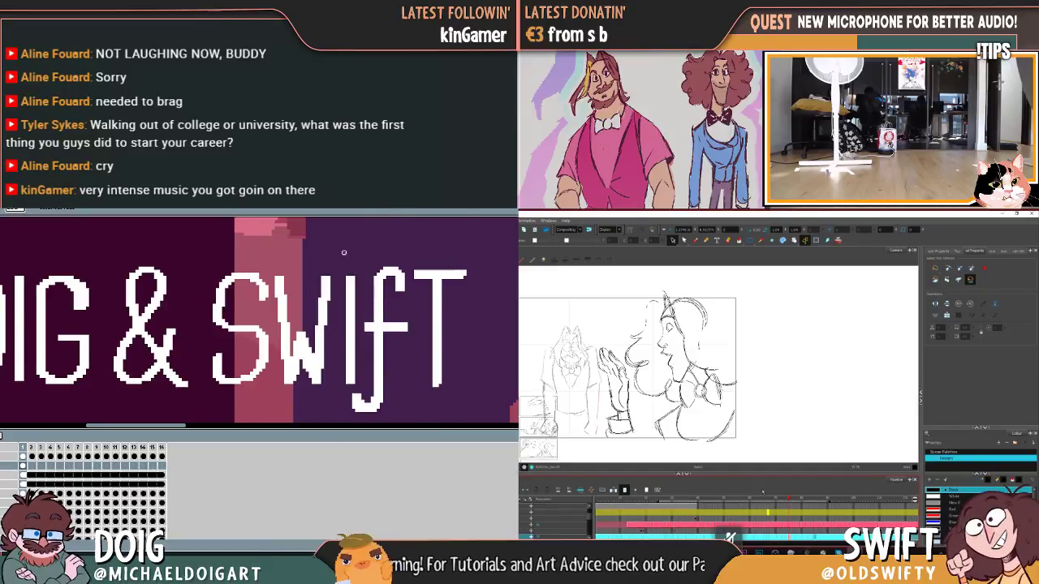
{"action": "left_click_drag", "start_coordinate": [338, 265], "coordinate": [358, 391]}
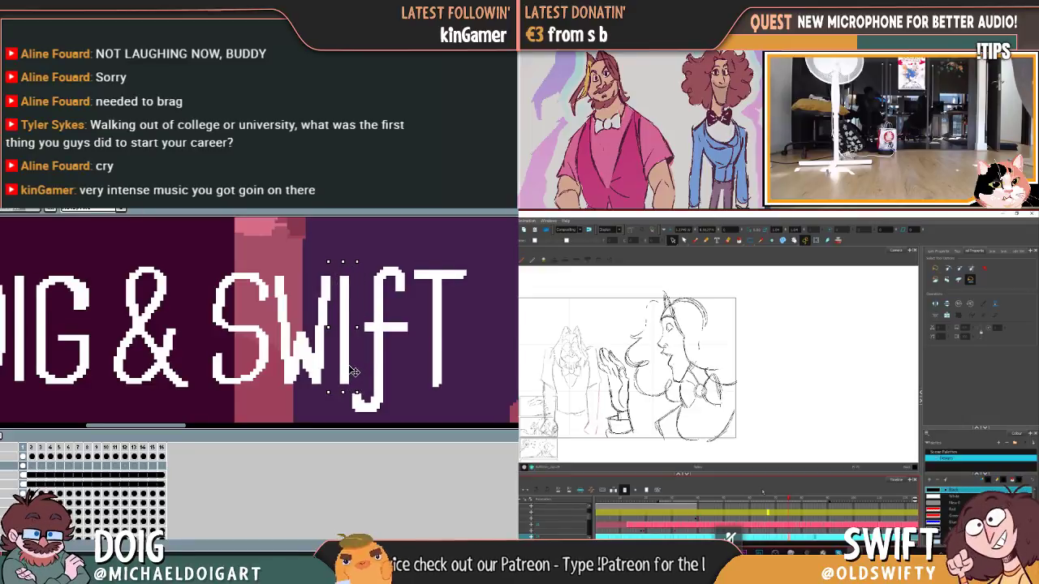
{"action": "key", "text": "ctrl+d"}
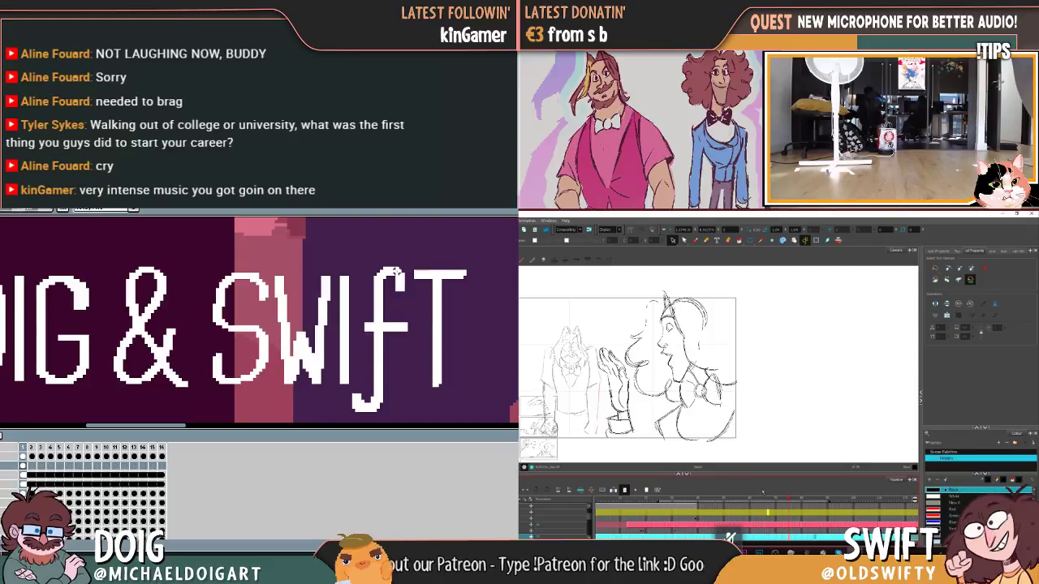
Step: Select the T, match its height against the I, and place it slightly closer to the hooked F
{"action": "left_click_drag", "start_coordinate": [406, 257], "coordinate": [366, 366]}
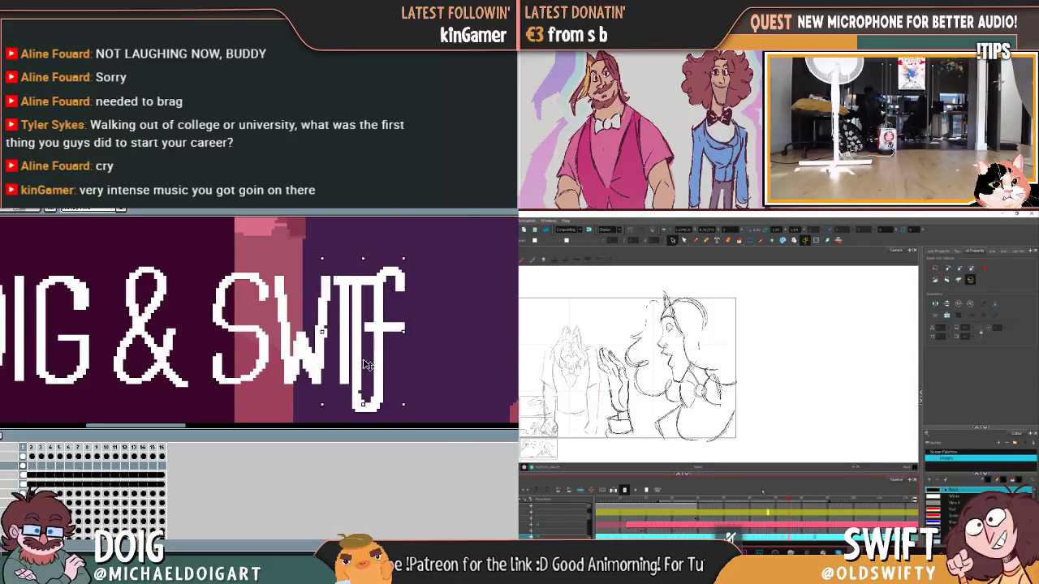
{"action": "key", "text": "Up"}
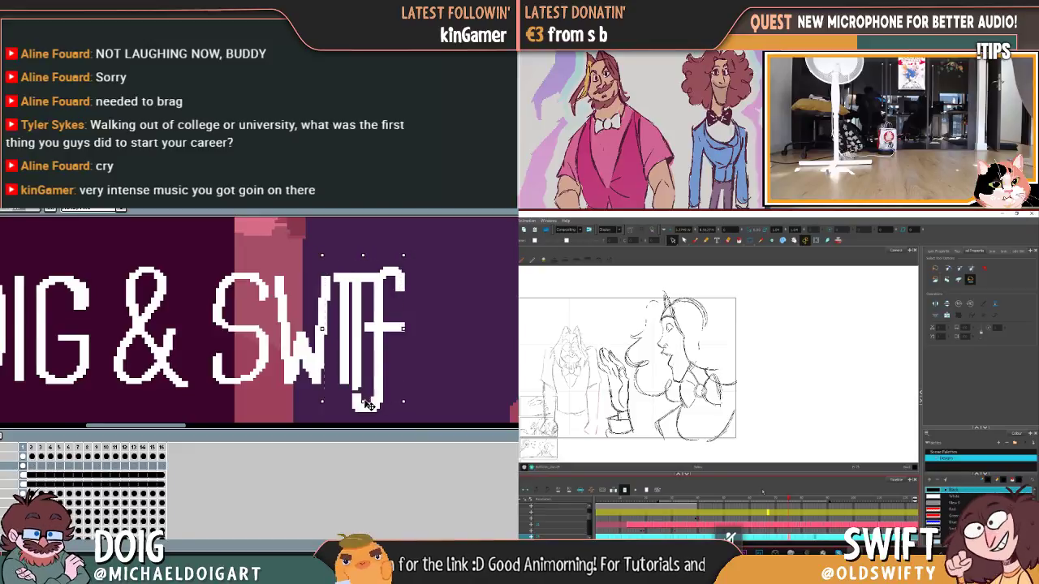
{"action": "left_click_drag", "start_coordinate": [377, 323], "coordinate": [447, 329]}
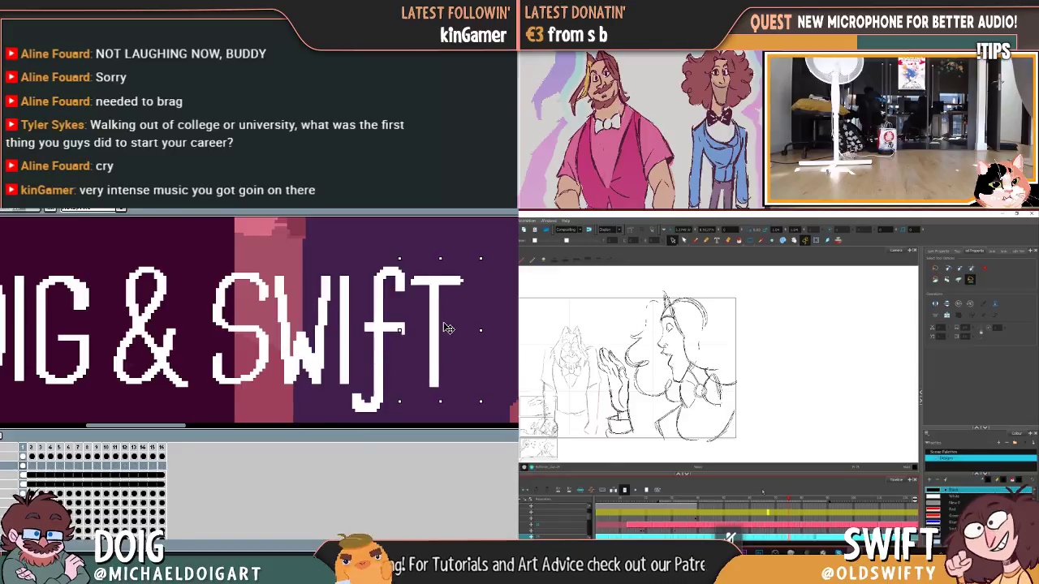
{"action": "left_click_drag", "start_coordinate": [448, 328], "coordinate": [443, 328]}
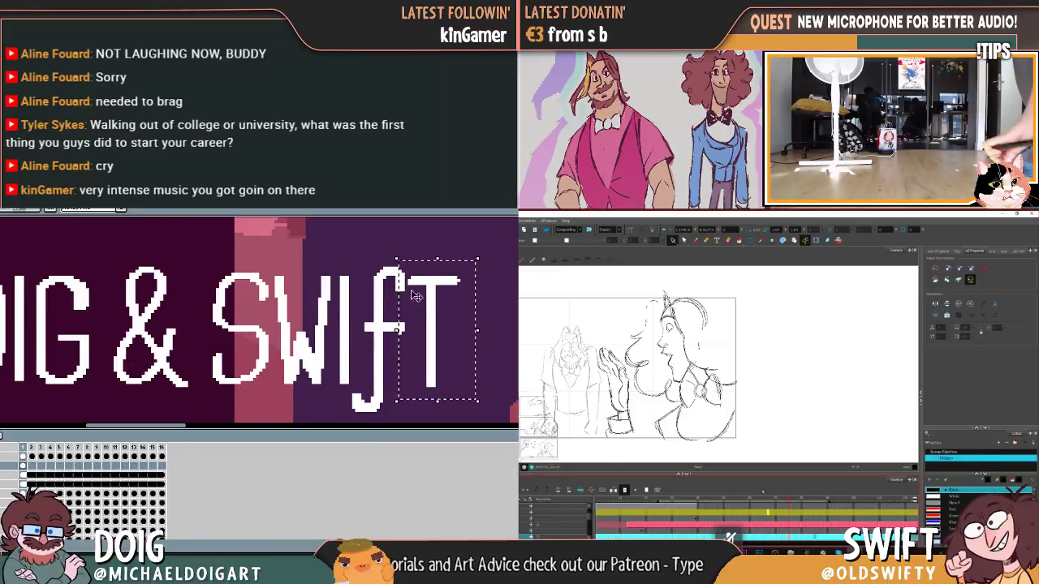
Step: Select the hooked F in SWIFT, shift it closer to the I, and clean up the leftover pixels beside it
{"action": "left_click", "coordinate": [363, 261]}
{"action": "left_click_drag", "start_coordinate": [354, 247], "coordinate": [349, 410]}
{"action": "left_click_drag", "start_coordinate": [400, 355], "coordinate": [387, 355]}
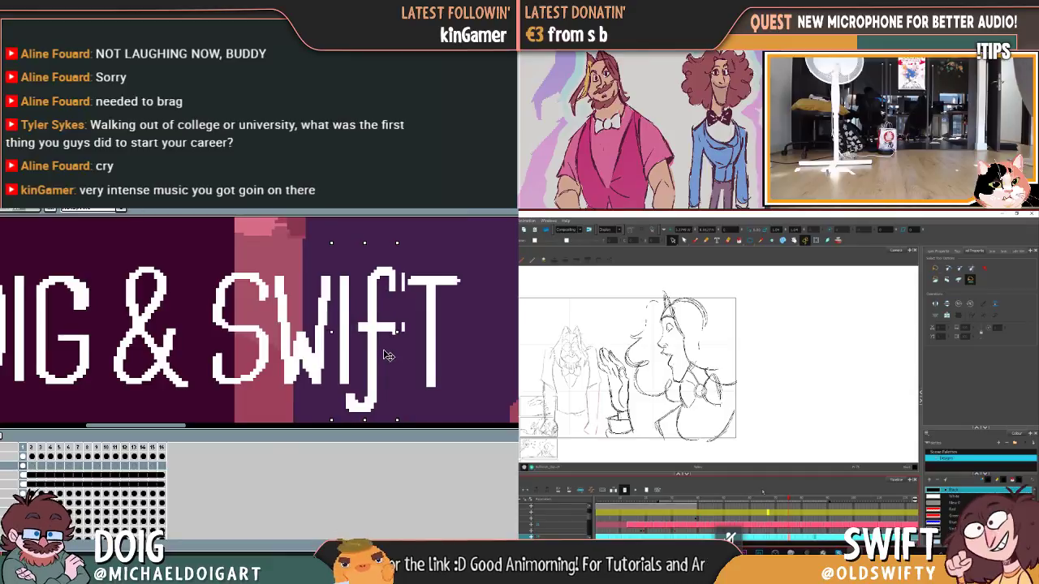
{"action": "key", "text": "b"}
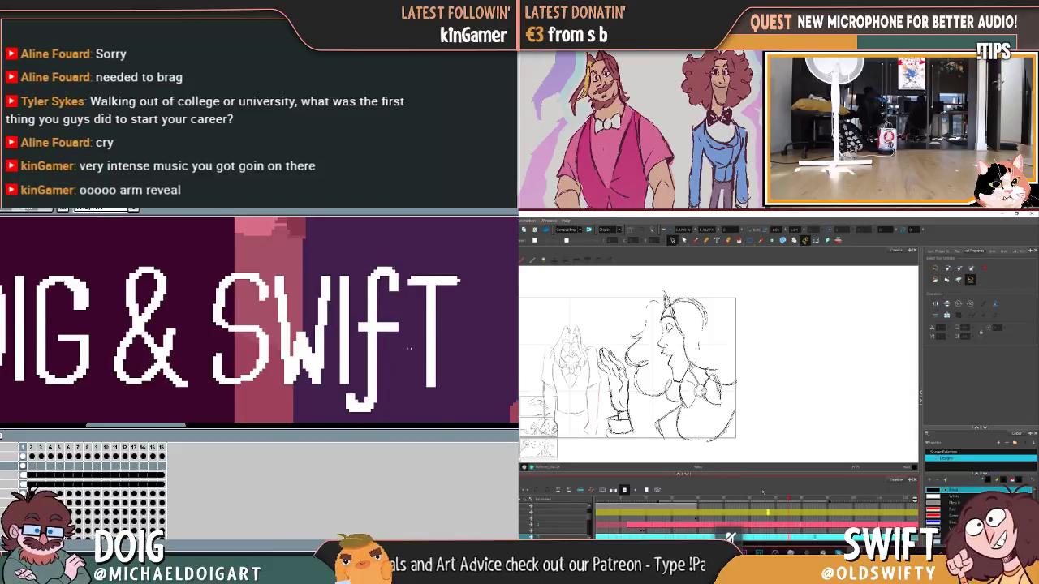
Step: Select the T in SWIFT, shift it slightly closer to the hooked F, and clear the selection
{"action": "mouse_move", "coordinate": [468, 261]}
{"action": "left_mouse_down"}
{"action": "mouse_move", "coordinate": [431, 301]}
{"action": "mouse_move", "coordinate": [402, 406]}
{"action": "left_mouse_up"}
{"action": "left_click_drag", "start_coordinate": [441, 343], "coordinate": [440, 342]}
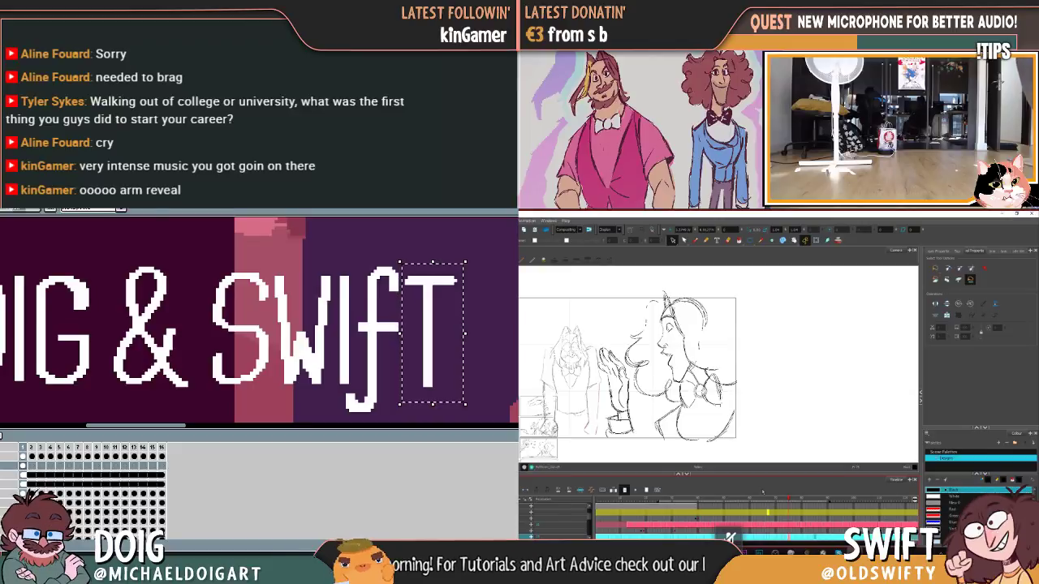
{"action": "left_click", "coordinate": [478, 299]}
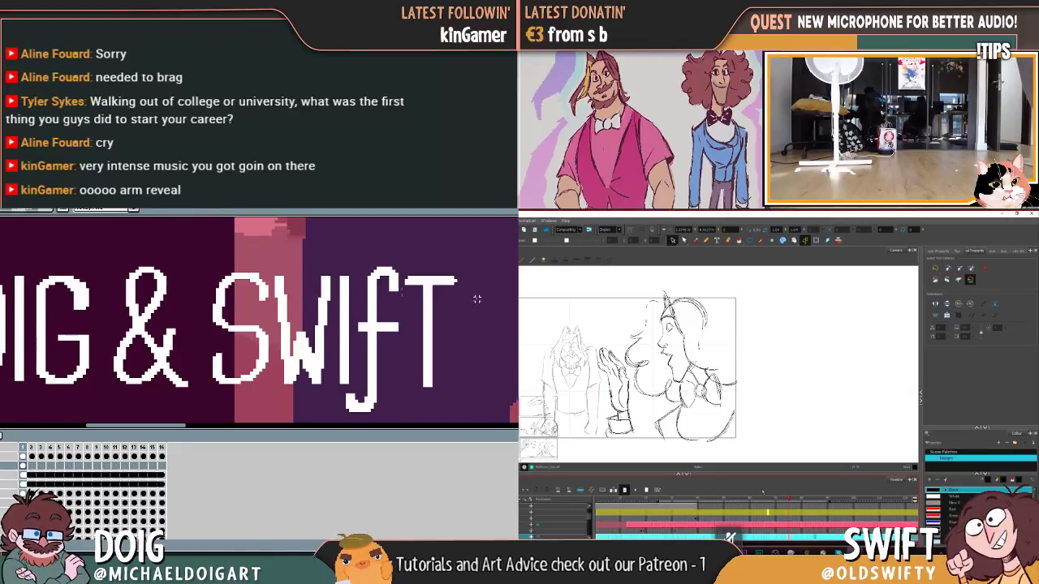
Step: Examine the letter shapes and spacing of the DOIG & SWIFT lettering up close
{"action": "mouse_move", "coordinate": [327, 292]}
{"action": "left_mouse_down"}
{"action": "mouse_move", "coordinate": [371, 284]}
{"action": "mouse_move", "coordinate": [332, 292]}
{"action": "mouse_move", "coordinate": [360, 295]}
{"action": "mouse_move", "coordinate": [331, 303]}
{"action": "left_mouse_up"}
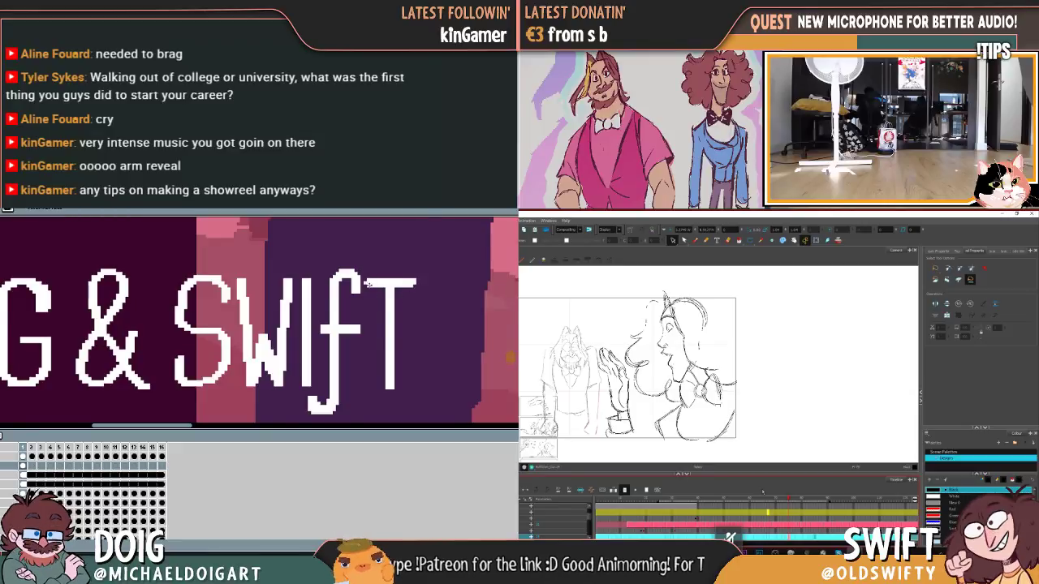
{"action": "mouse_move", "coordinate": [263, 274]}
{"action": "left_mouse_down"}
{"action": "mouse_move", "coordinate": [289, 280]}
{"action": "mouse_move", "coordinate": [276, 266]}
{"action": "left_mouse_up"}
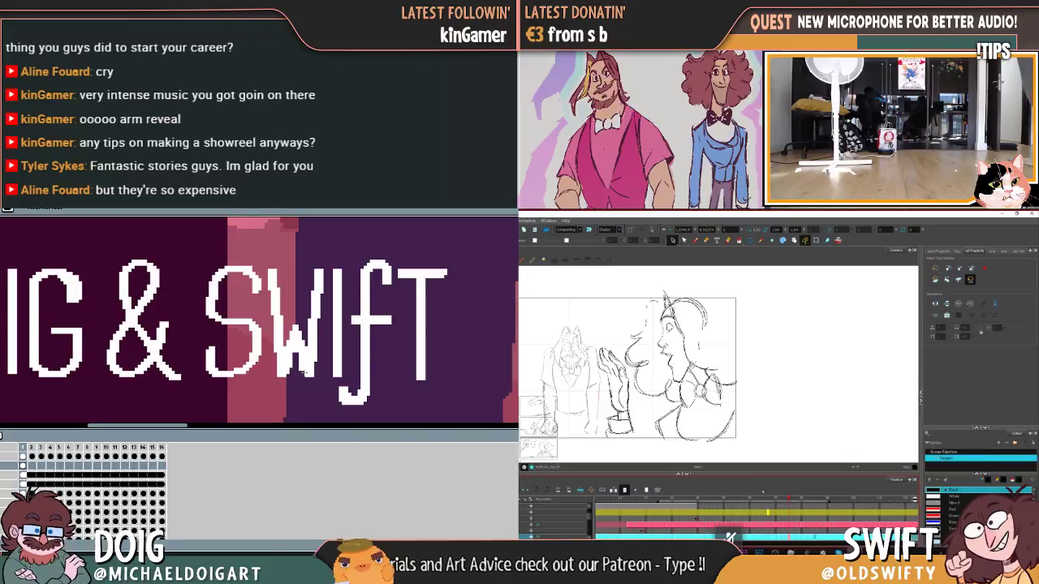
{"action": "left_click_drag", "start_coordinate": [310, 294], "coordinate": [304, 316]}
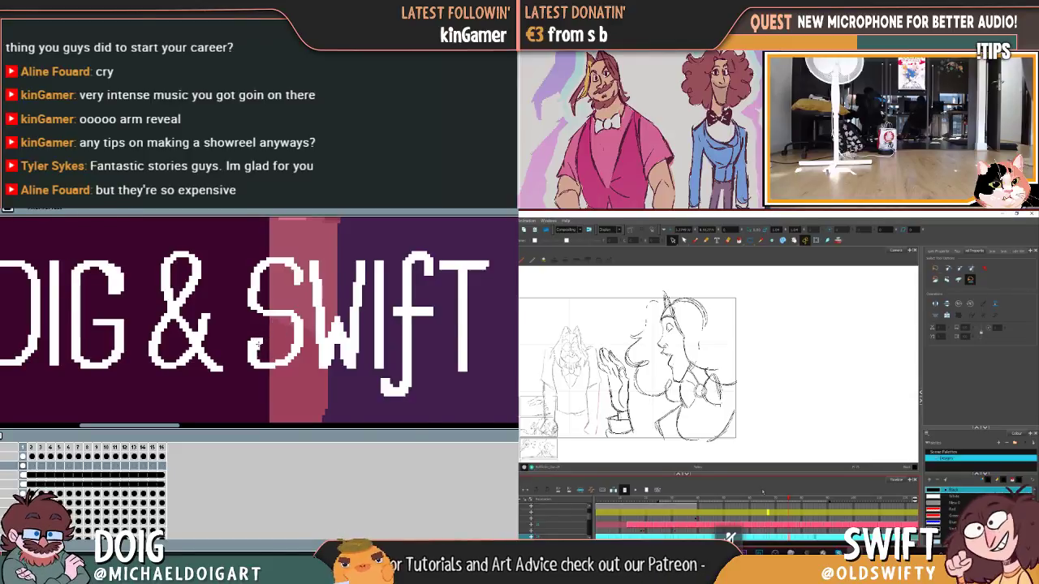
{"action": "scroll", "coordinate": [274, 326], "scroll_direction": "up", "scroll_amount": 3}
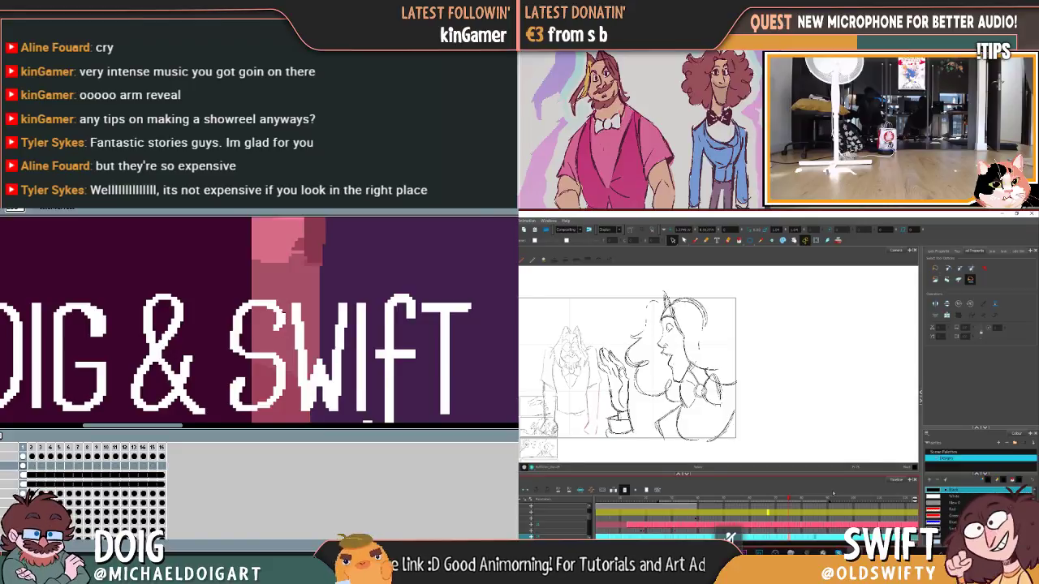
{"action": "scroll", "coordinate": [270, 311], "scroll_direction": "down", "scroll_amount": 1}
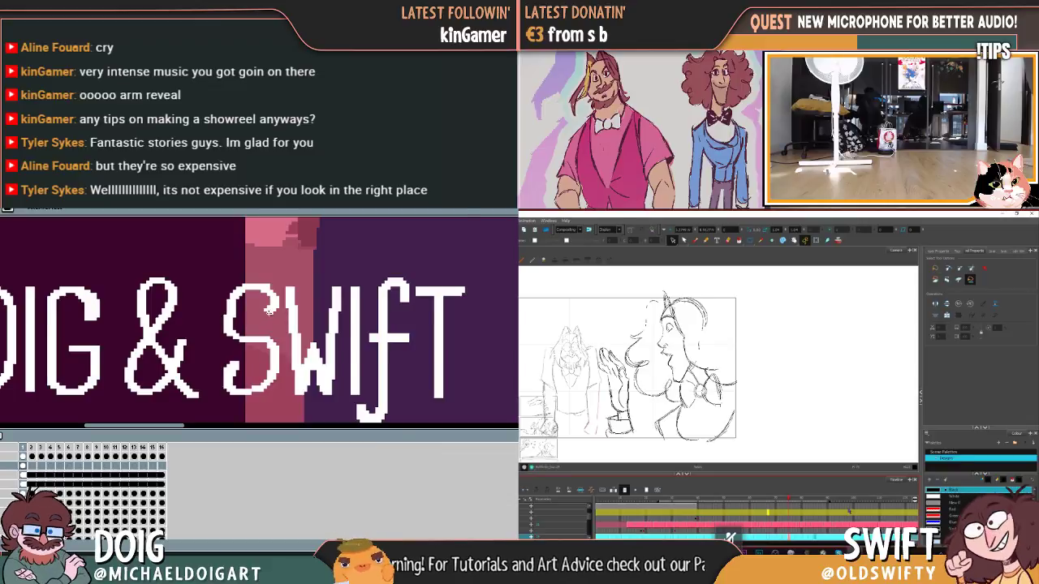
{"action": "left_click_drag", "start_coordinate": [253, 313], "coordinate": [284, 283]}
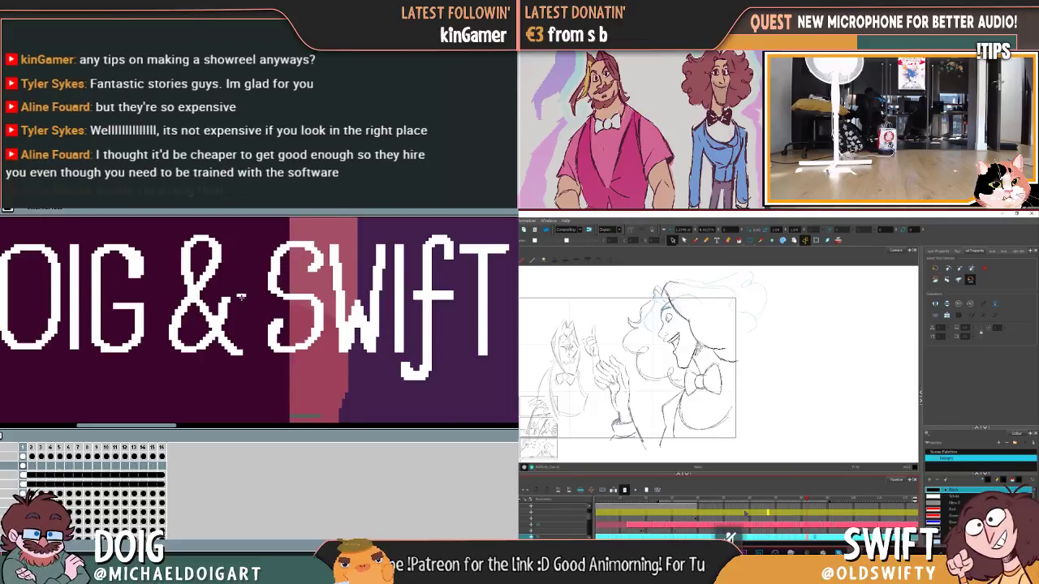
{"action": "left_click_drag", "start_coordinate": [264, 281], "coordinate": [235, 324]}
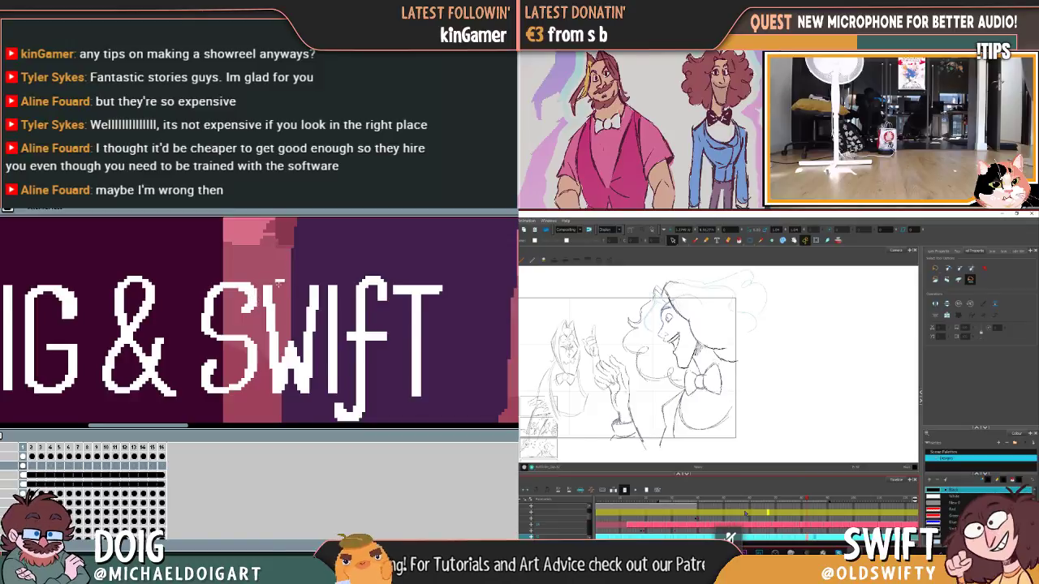
{"action": "left_click_drag", "start_coordinate": [285, 286], "coordinate": [237, 289]}
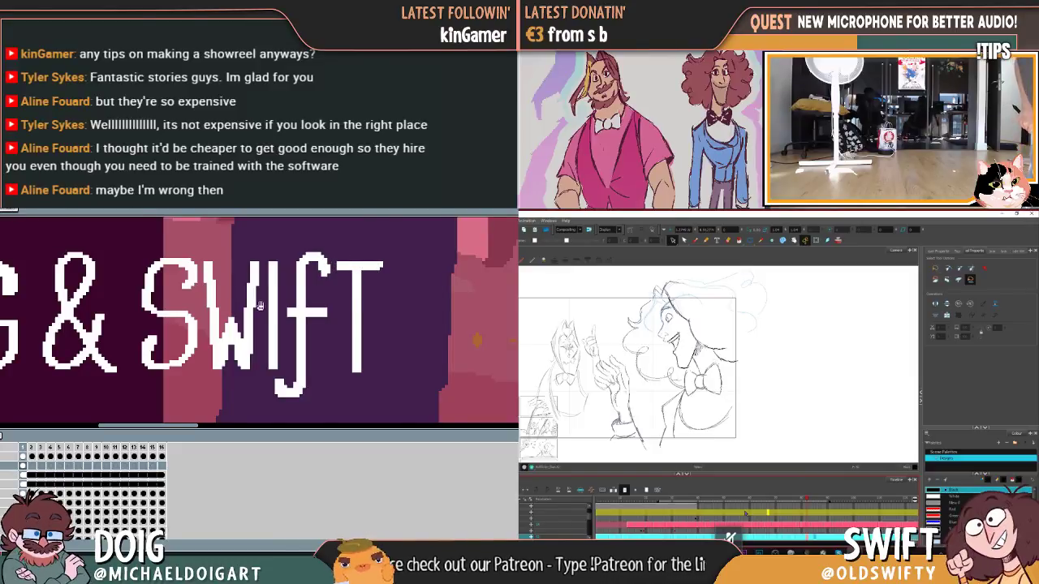
{"action": "left_click_drag", "start_coordinate": [203, 327], "coordinate": [277, 329]}
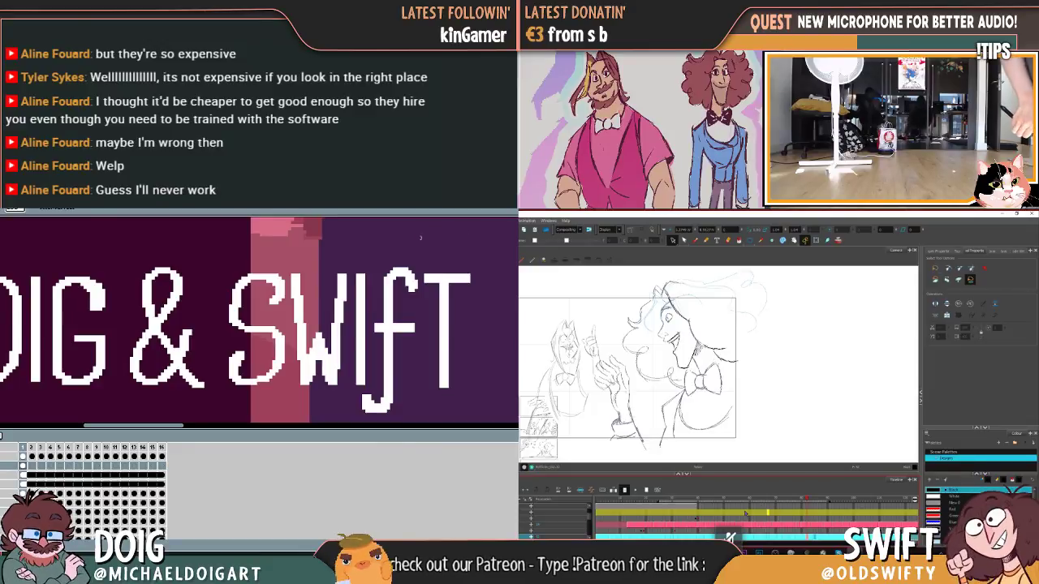
{"action": "left_click_drag", "start_coordinate": [354, 326], "coordinate": [331, 307]}
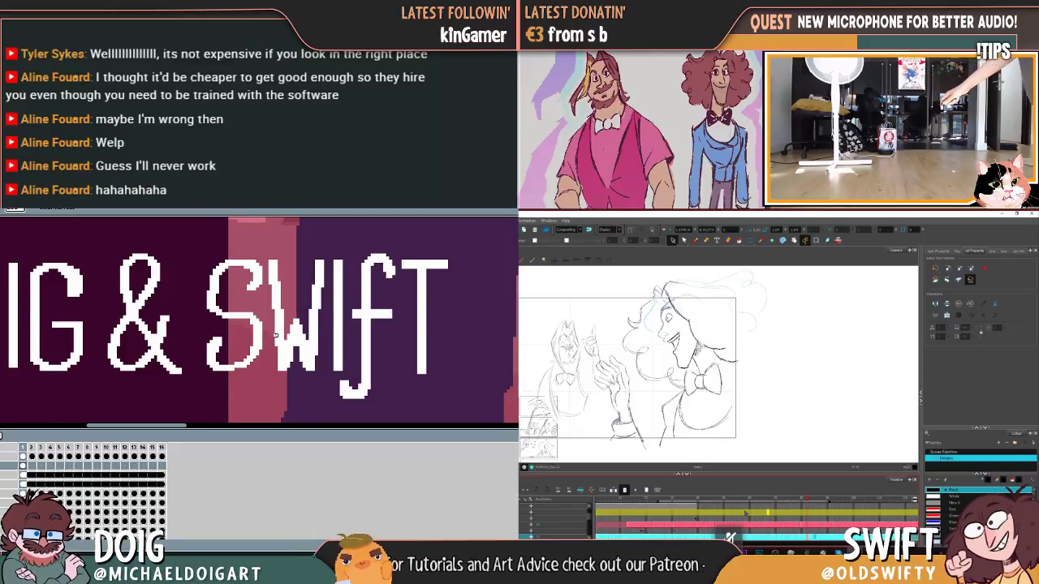
{"action": "scroll", "coordinate": [275, 335], "scroll_direction": "left", "scroll_amount": 5}
{"action": "left_click_drag", "start_coordinate": [275, 332], "coordinate": [267, 321]}
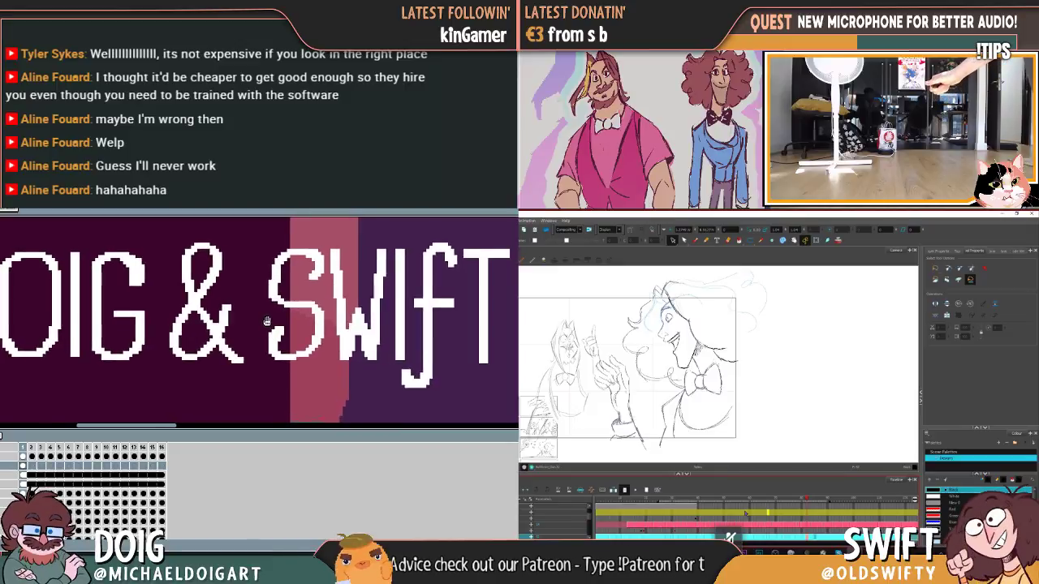
{"action": "scroll", "coordinate": [267, 322], "scroll_direction": "right", "scroll_amount": 3}
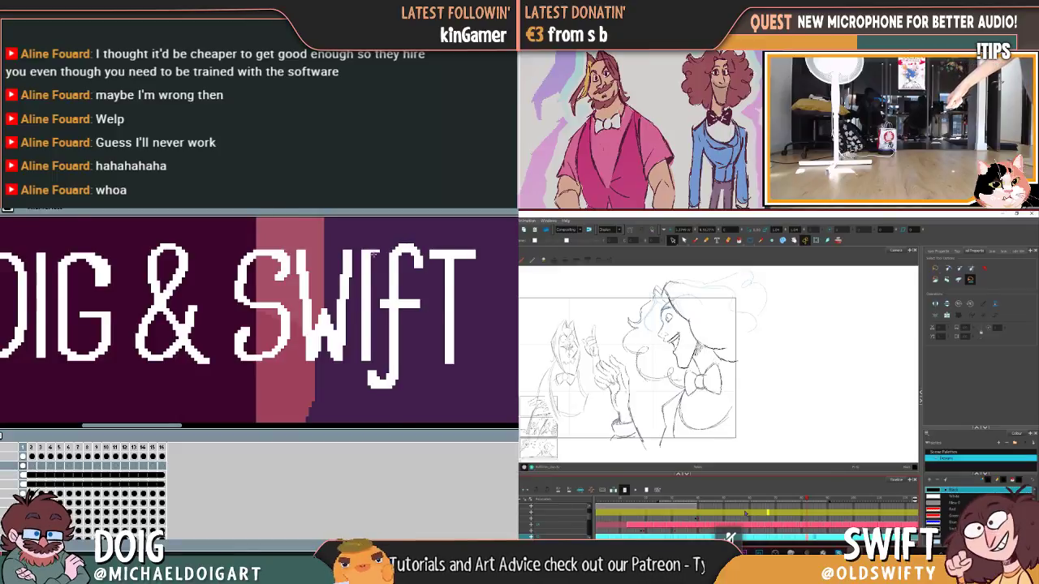
{"action": "left_click_drag", "start_coordinate": [293, 301], "coordinate": [293, 303]}
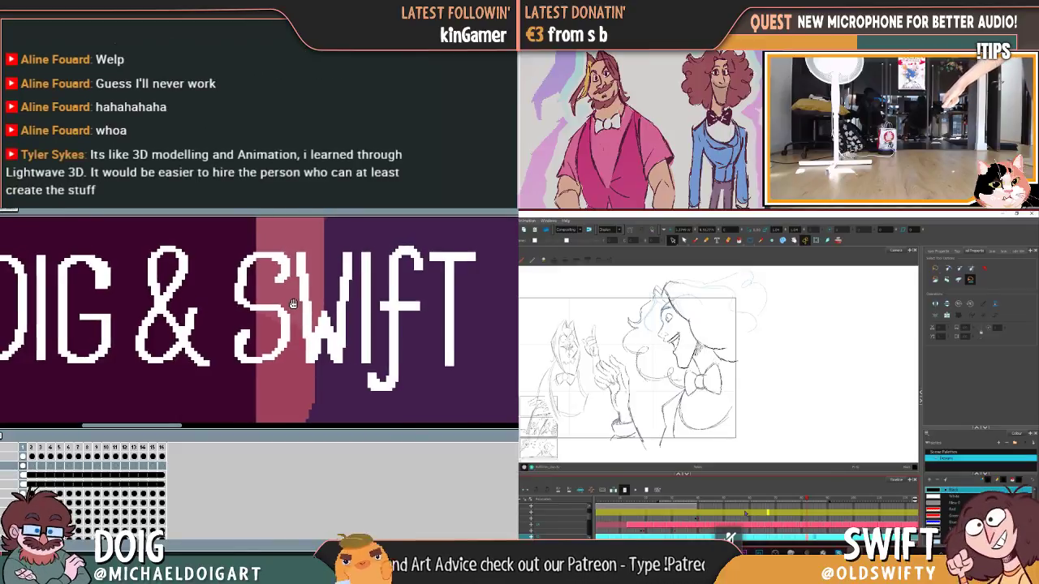
{"action": "left_click_drag", "start_coordinate": [378, 302], "coordinate": [359, 312]}
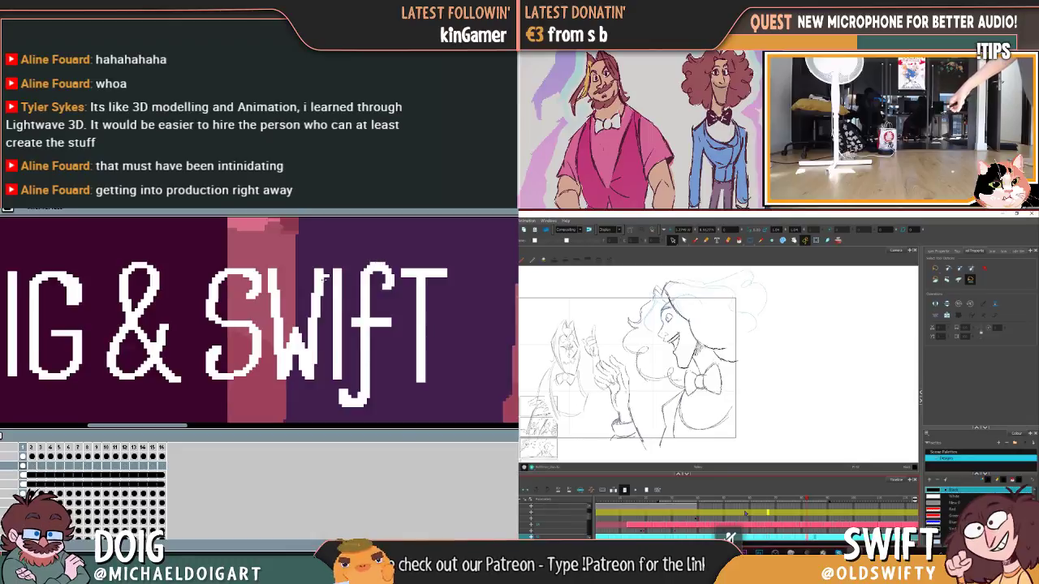
Step: Move the DOIG & SWIFT lettering off the dark panel into the forest scene, just beside the running girl
{"action": "scroll", "coordinate": [390, 331], "scroll_direction": "down", "scroll_amount": 1}
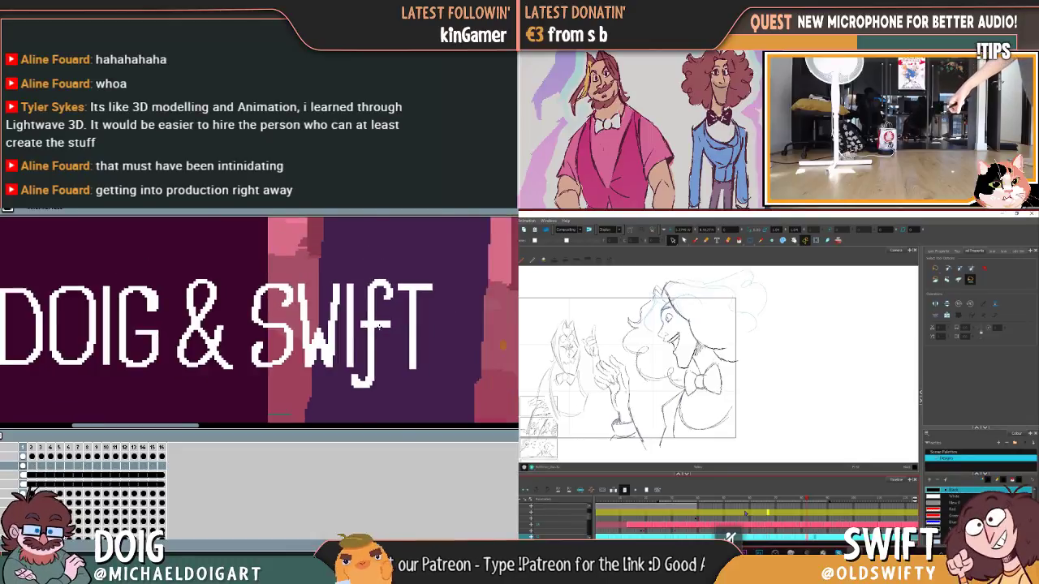
{"action": "scroll", "coordinate": [259, 325], "scroll_direction": "down", "scroll_amount": 1}
{"action": "scroll", "coordinate": [259, 324], "scroll_direction": "down", "scroll_amount": 2}
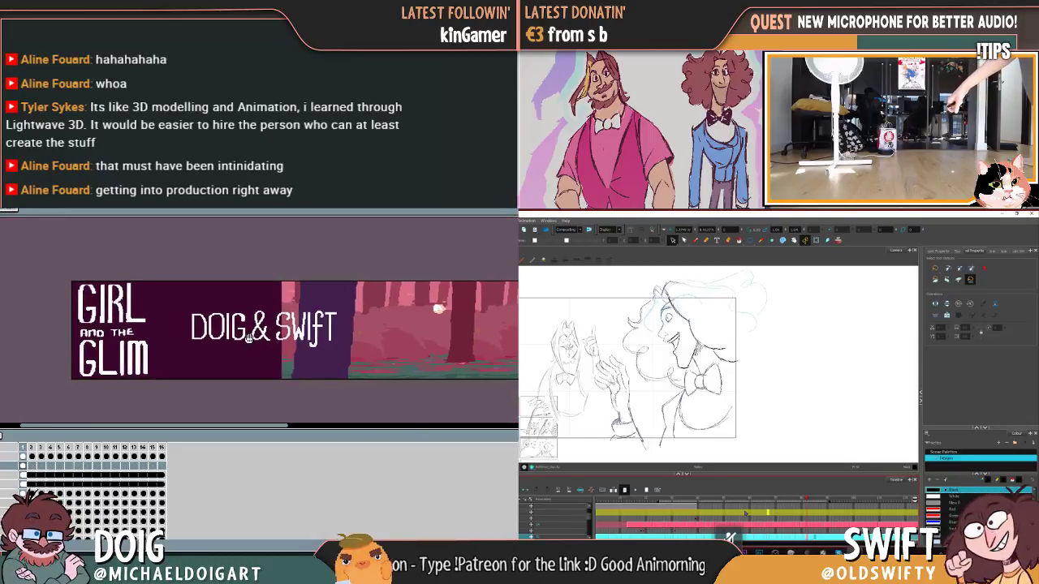
{"action": "scroll", "coordinate": [300, 316], "scroll_direction": "down", "scroll_amount": 1}
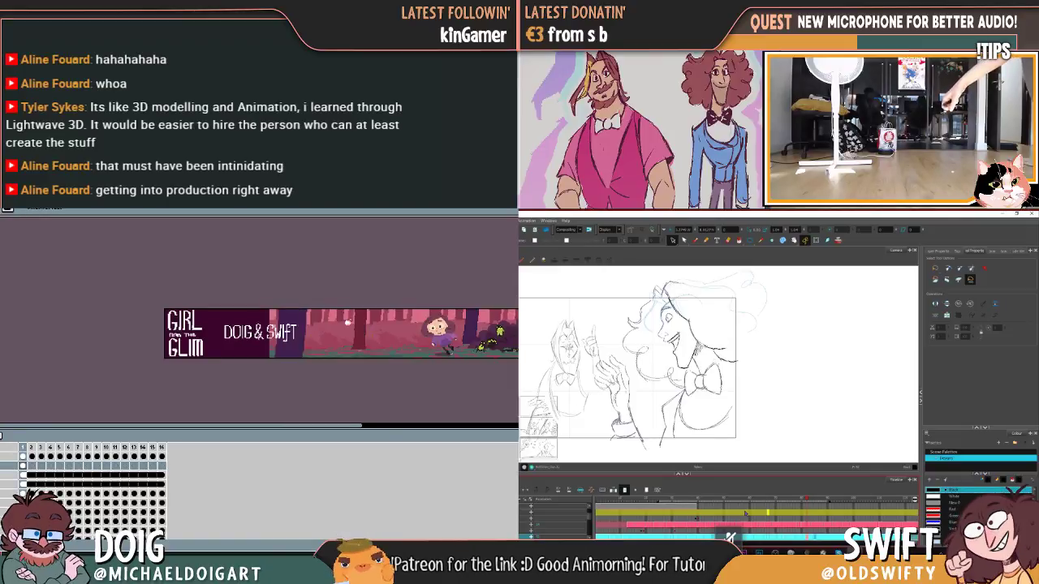
{"action": "scroll", "coordinate": [300, 316], "scroll_direction": "up", "scroll_amount": 1}
{"action": "left_click_drag", "start_coordinate": [300, 316], "coordinate": [201, 315]}
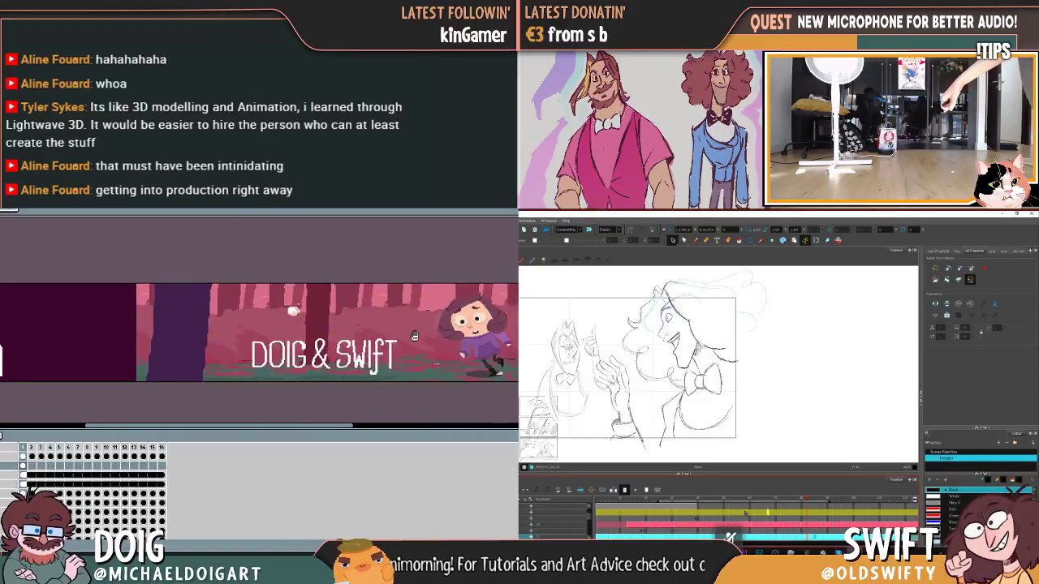
{"action": "left_click_drag", "start_coordinate": [378, 349], "coordinate": [353, 327]}
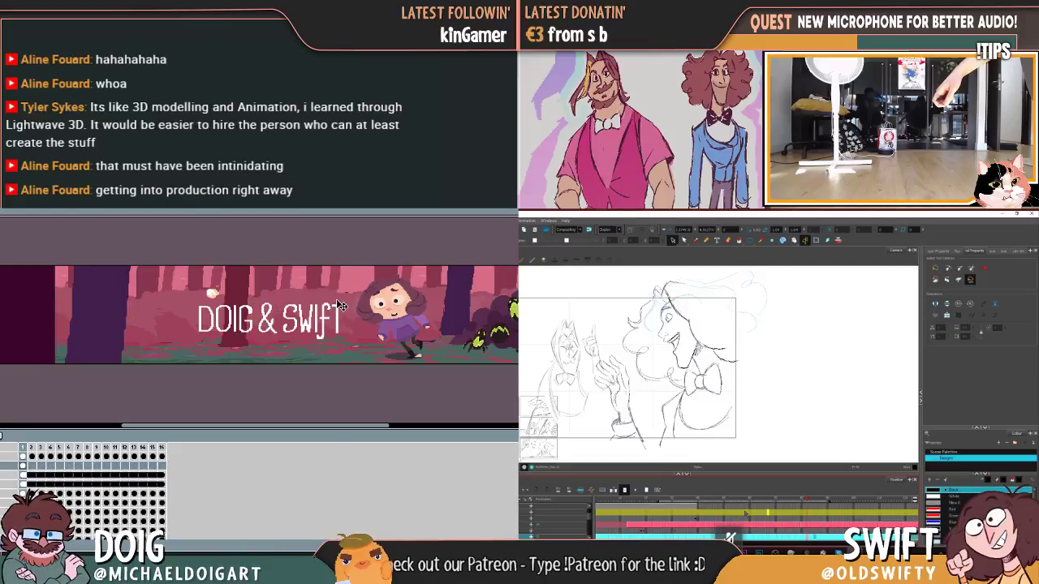
Step: Try enlarging the DOIG & SWIFT lettering and repositioning it beside the running girl, and undo both changes
{"action": "left_click", "coordinate": [284, 325]}
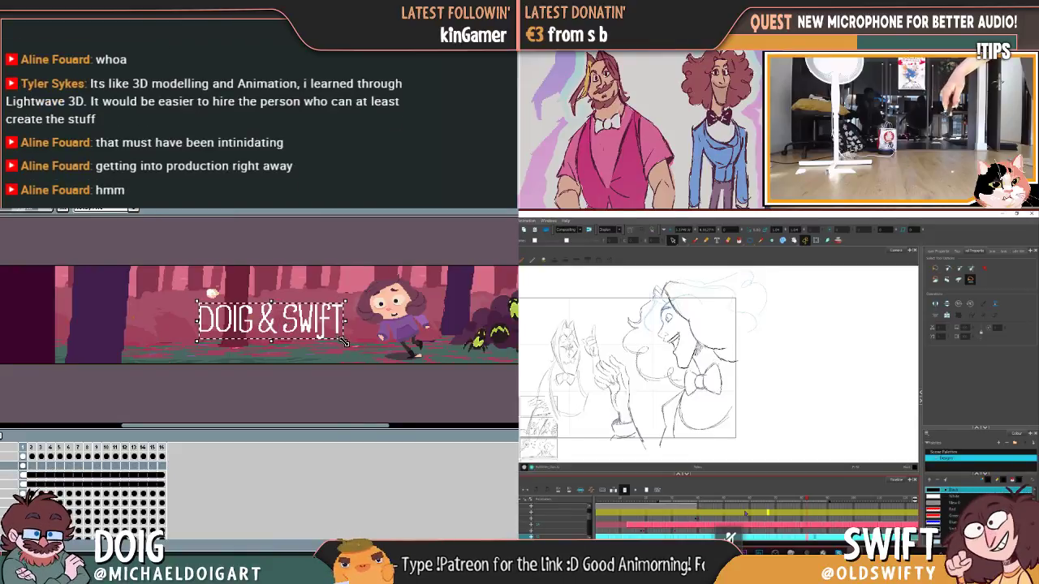
{"action": "left_click_drag", "start_coordinate": [345, 341], "coordinate": [456, 382]}
{"action": "left_click_drag", "start_coordinate": [403, 333], "coordinate": [282, 329]}
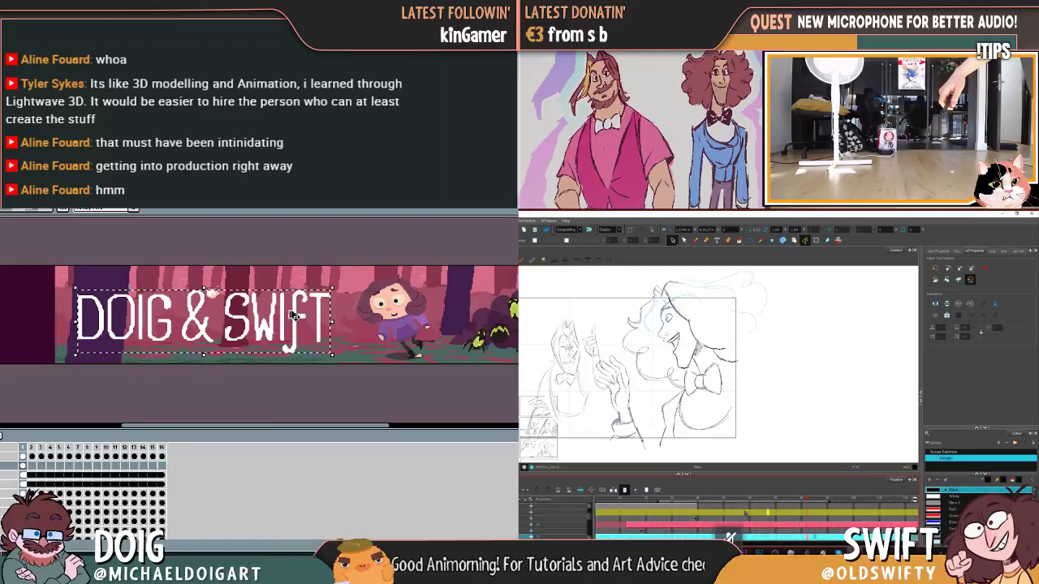
{"action": "key", "text": "ctrl+z"}
{"action": "key", "text": "ctrl+z"}
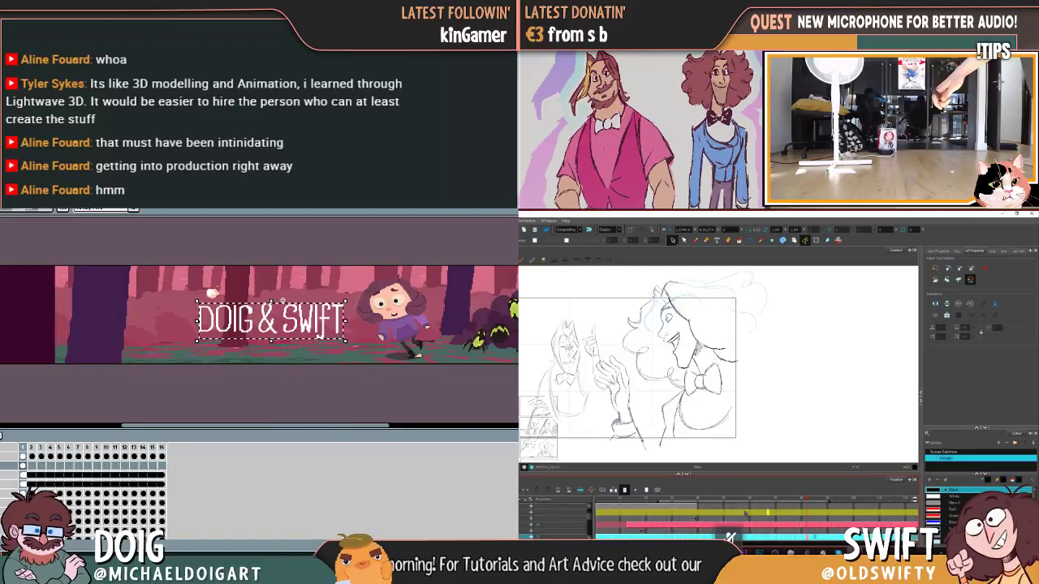
Step: Deselect the DOIG & SWIFT lettering and move it beside the GIRL AND THE GLIM title; pick the Brush tool for the character animation
{"action": "left_click_drag", "start_coordinate": [235, 375], "coordinate": [328, 386]}
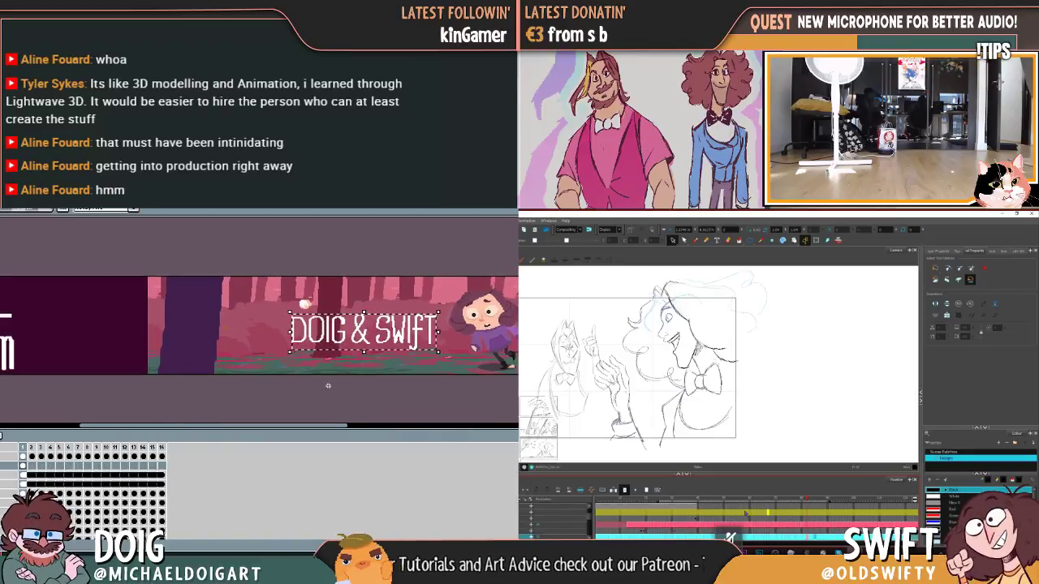
{"action": "key", "text": "ctrl+d"}
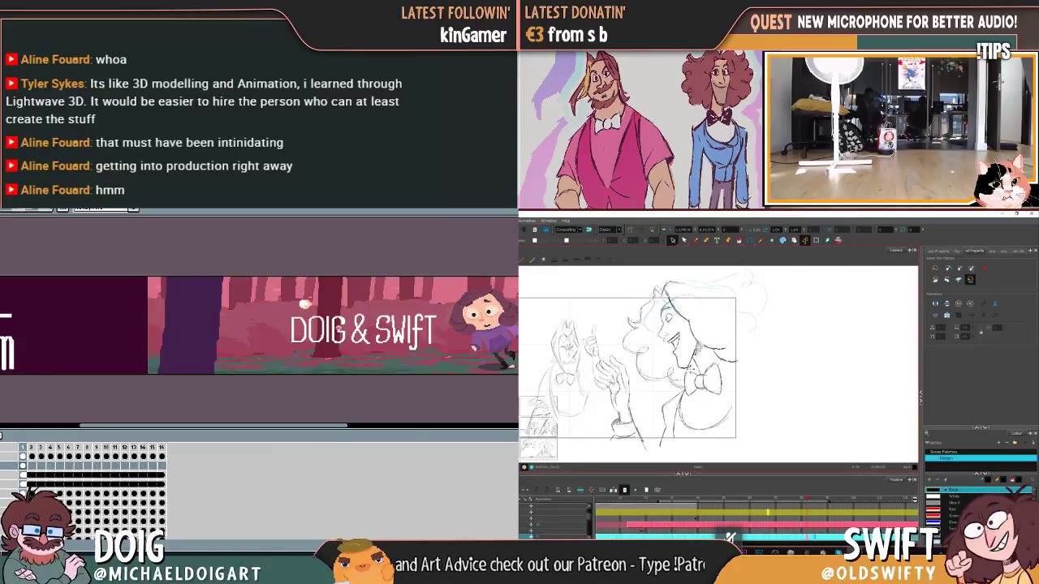
{"action": "left_click_drag", "start_coordinate": [293, 327], "coordinate": [261, 308]}
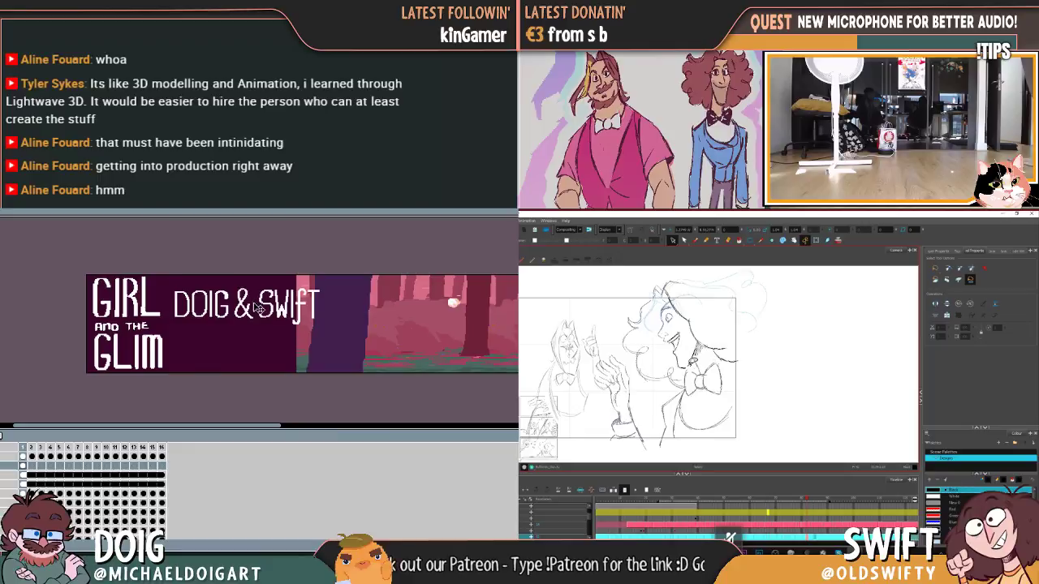
{"action": "left_click", "coordinate": [695, 240]}
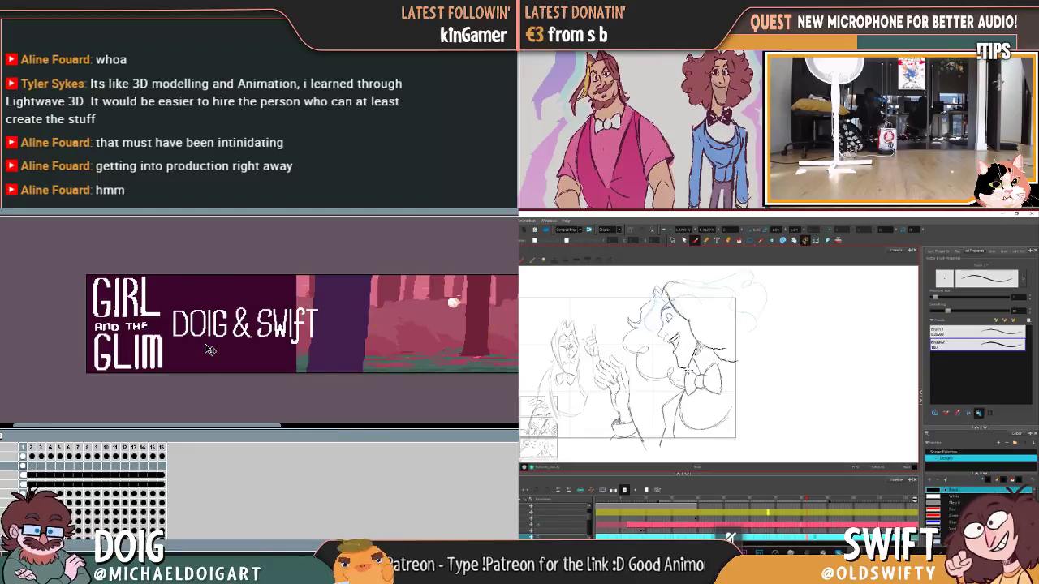
Step: Select the D and O of DOIG and nudge them slightly closer to the I
{"action": "scroll", "coordinate": [210, 350], "scroll_direction": "up", "scroll_amount": 3}
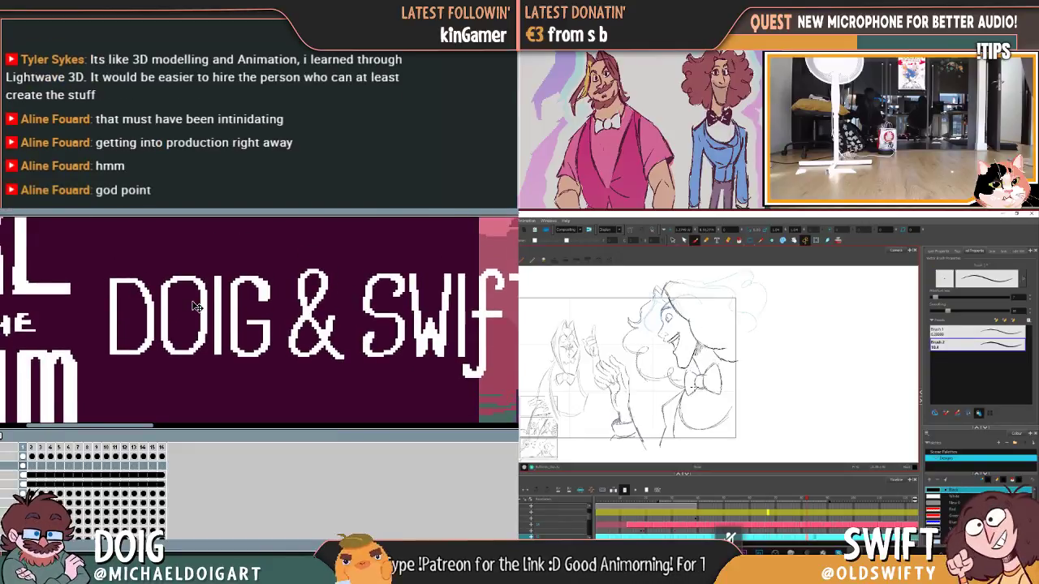
{"action": "left_click_drag", "start_coordinate": [183, 265], "coordinate": [211, 370]}
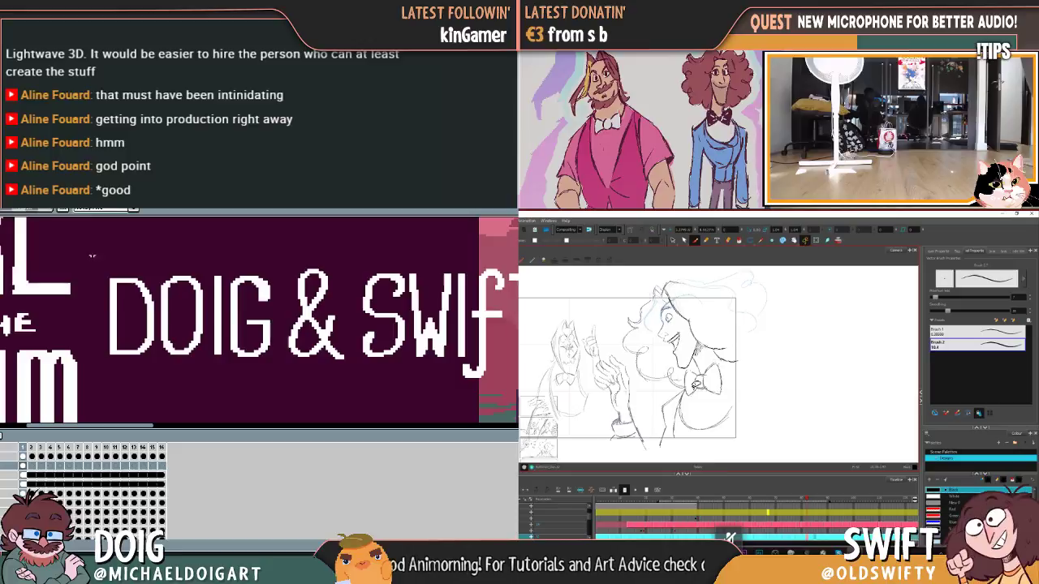
{"action": "left_click_drag", "start_coordinate": [87, 243], "coordinate": [195, 347]}
{"action": "key", "text": "Left"}
{"action": "key", "text": "Left"}
{"action": "key", "text": "Left"}
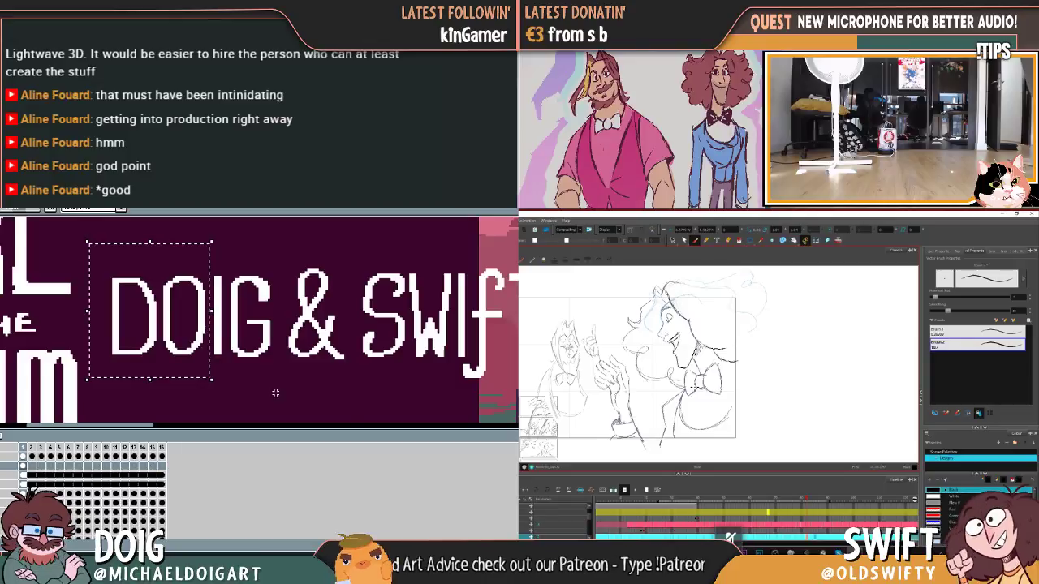
Step: Move the ampersand closer to DOIG and the word SWIFT closer to the ampersand
{"action": "scroll", "coordinate": [216, 361], "scroll_direction": "right", "scroll_amount": 3}
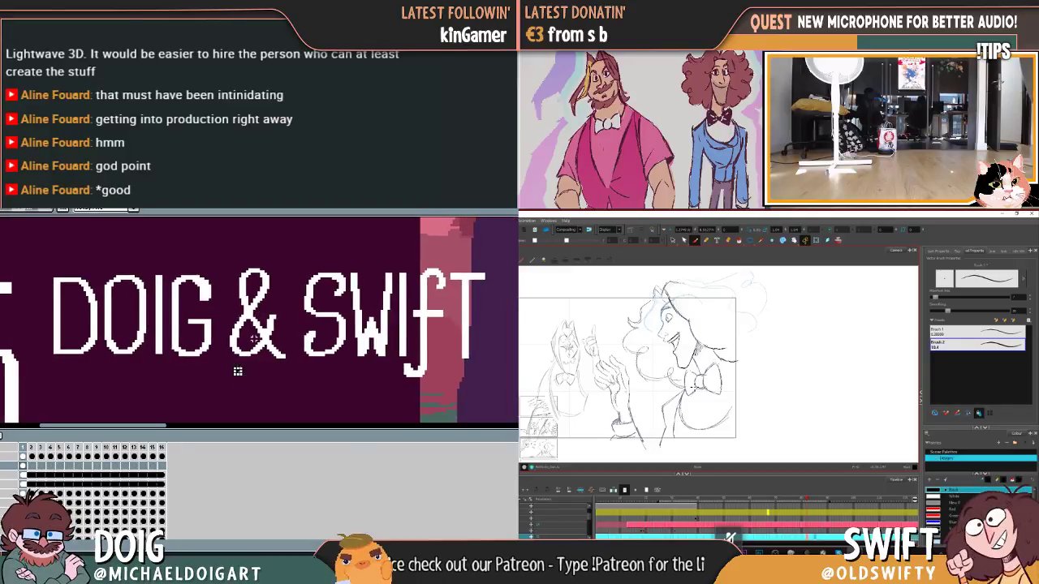
{"action": "left_click_drag", "start_coordinate": [223, 255], "coordinate": [279, 353]}
{"action": "left_click_drag", "start_coordinate": [295, 255], "coordinate": [500, 391]}
{"action": "left_click_drag", "start_coordinate": [420, 339], "coordinate": [406, 334]}
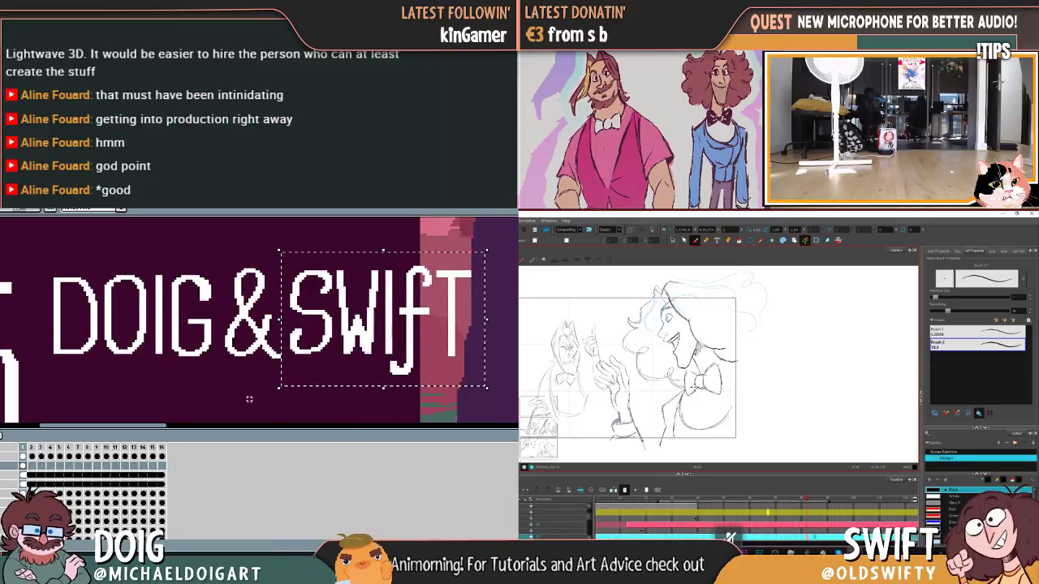
Step: Deselect SWIFT, then select the G of DOIG, adjust its spacing, and clear the selection
{"action": "left_click", "coordinate": [247, 400]}
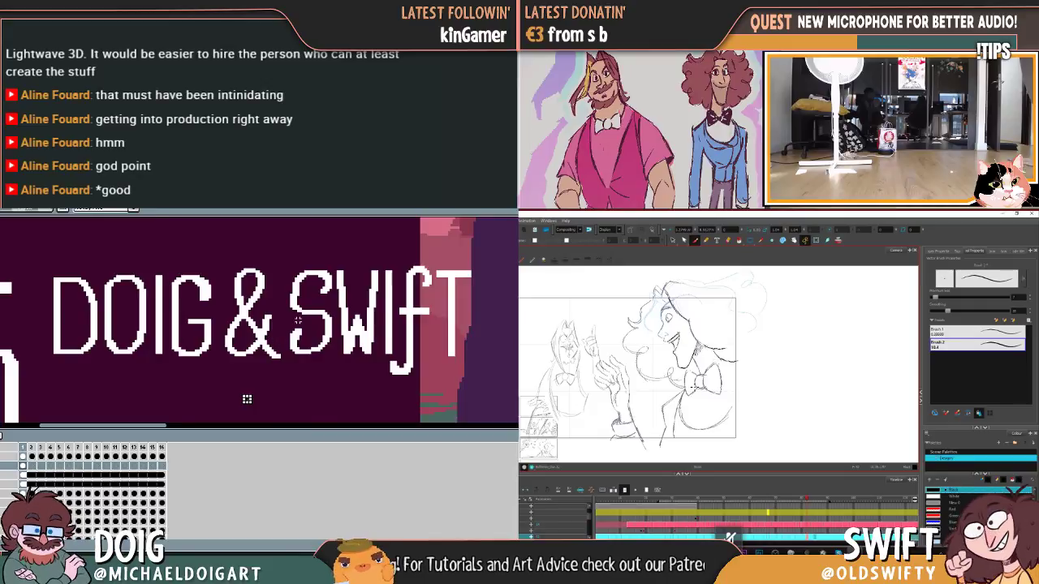
{"action": "scroll", "coordinate": [247, 399], "scroll_direction": "down", "scroll_amount": 4}
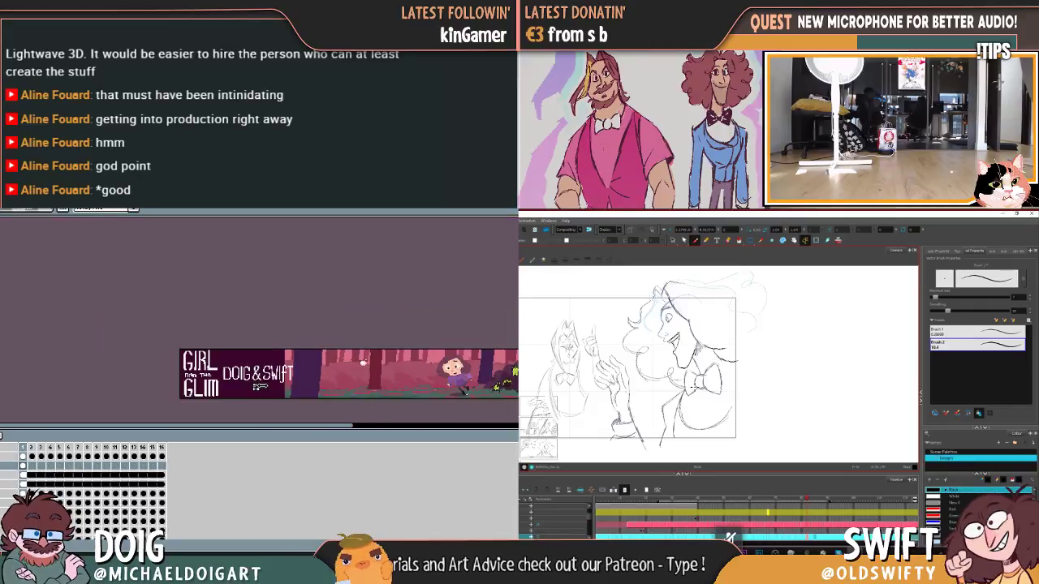
{"action": "left_click_drag", "start_coordinate": [260, 388], "coordinate": [244, 341]}
{"action": "scroll", "coordinate": [251, 345], "scroll_direction": "up", "scroll_amount": 4}
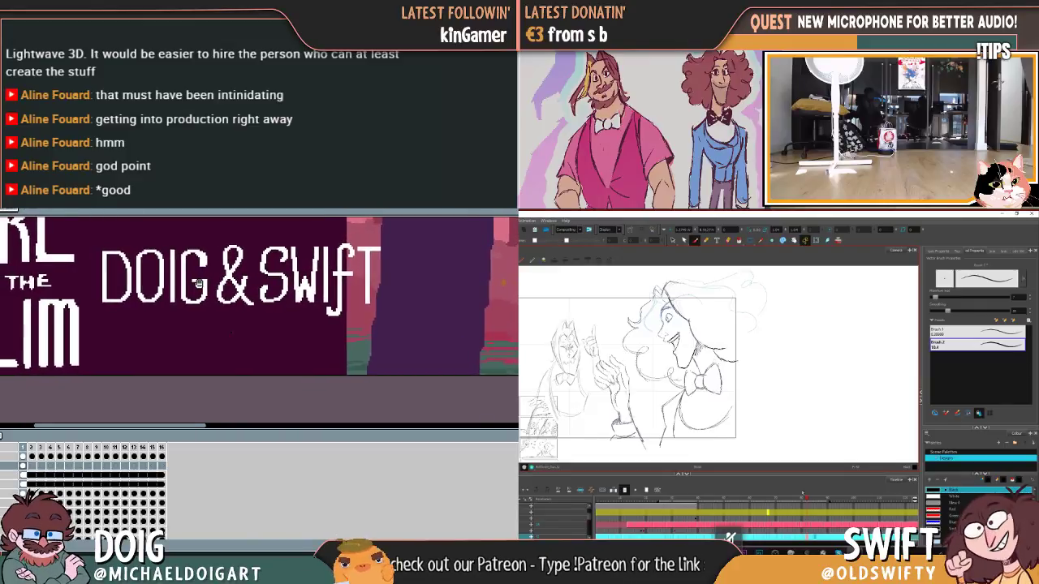
{"action": "left_click_drag", "start_coordinate": [177, 242], "coordinate": [200, 314]}
{"action": "key", "text": "Return"}
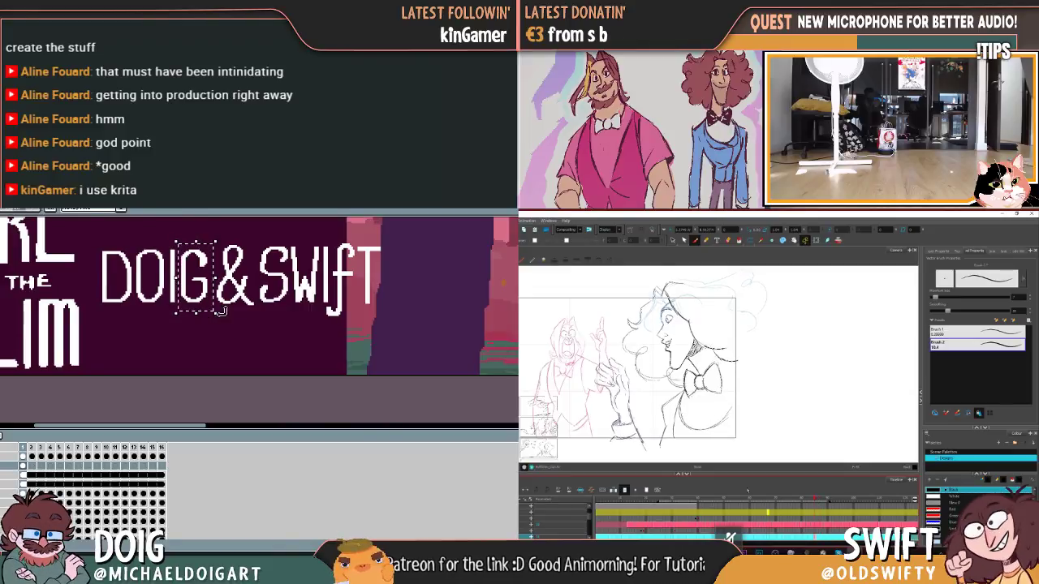
{"action": "key", "text": "ctrl+d"}
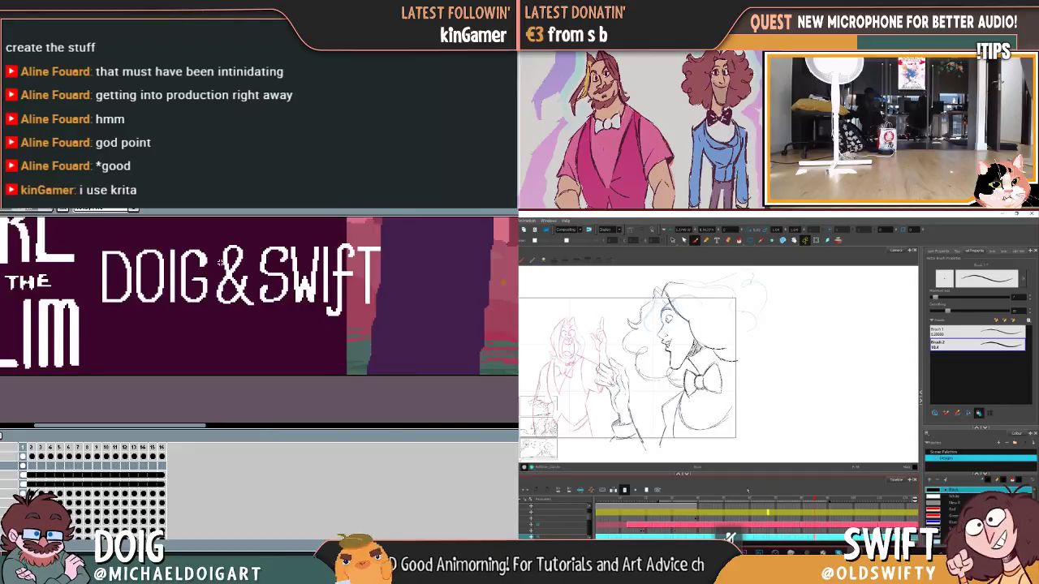
{"action": "scroll", "coordinate": [190, 306], "scroll_direction": "down", "scroll_amount": 2}
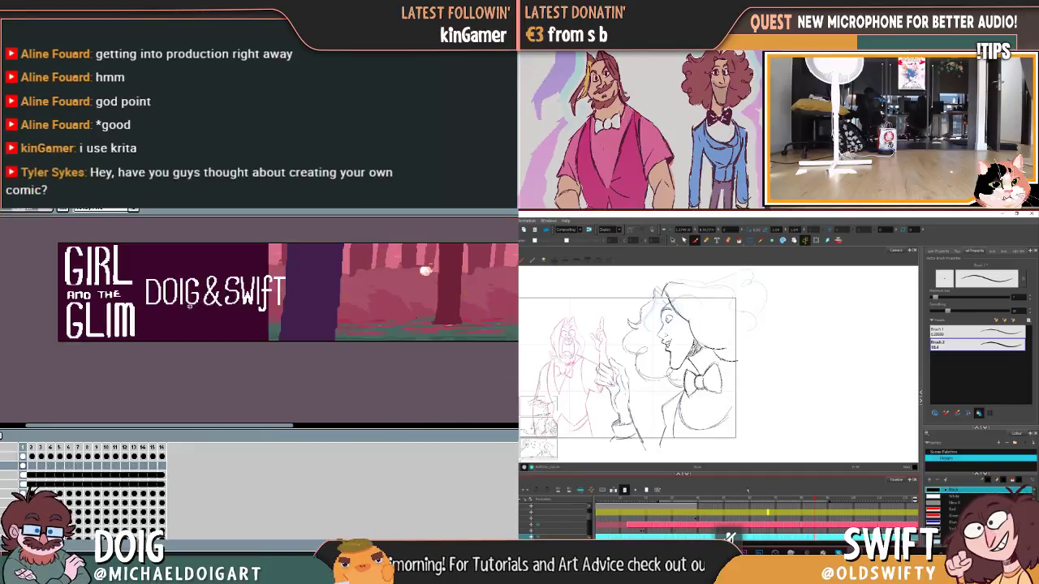
{"action": "left_click_drag", "start_coordinate": [194, 315], "coordinate": [156, 331]}
{"action": "scroll", "coordinate": [156, 330], "scroll_direction": "up", "scroll_amount": 3}
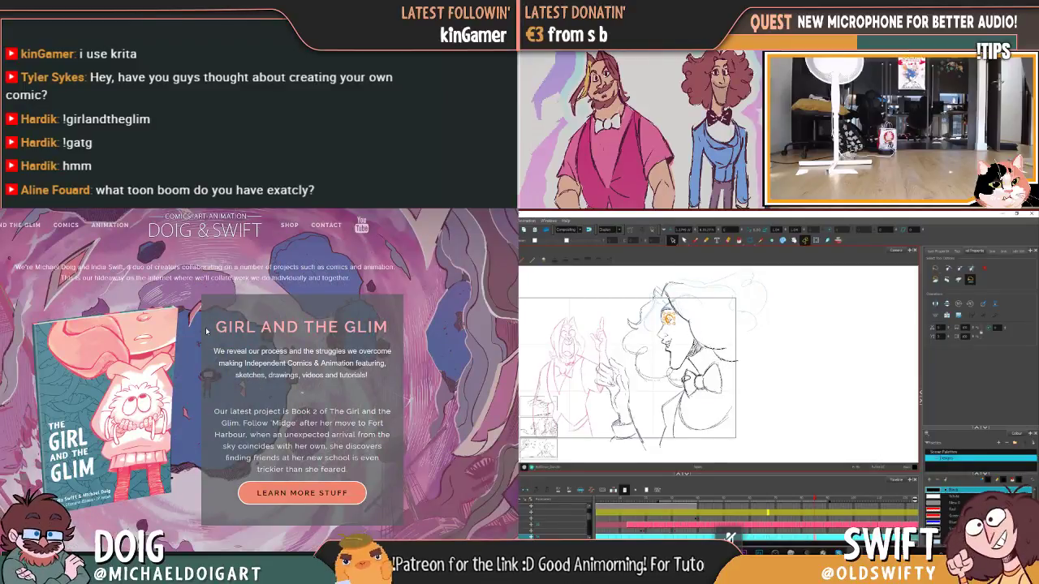
Step: Browse the Doig & Swift website through the artwork gallery to the North, Frostblight and Raven & Swift comics
{"action": "scroll", "coordinate": [206, 331], "scroll_direction": "down", "scroll_amount": 5}
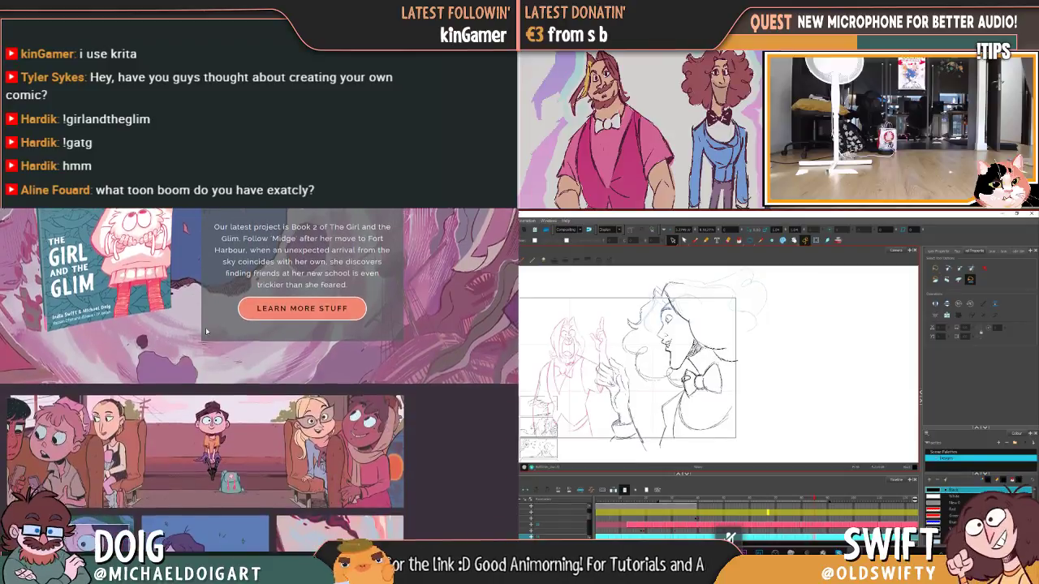
{"action": "scroll", "coordinate": [206, 331], "scroll_direction": "down", "scroll_amount": 4}
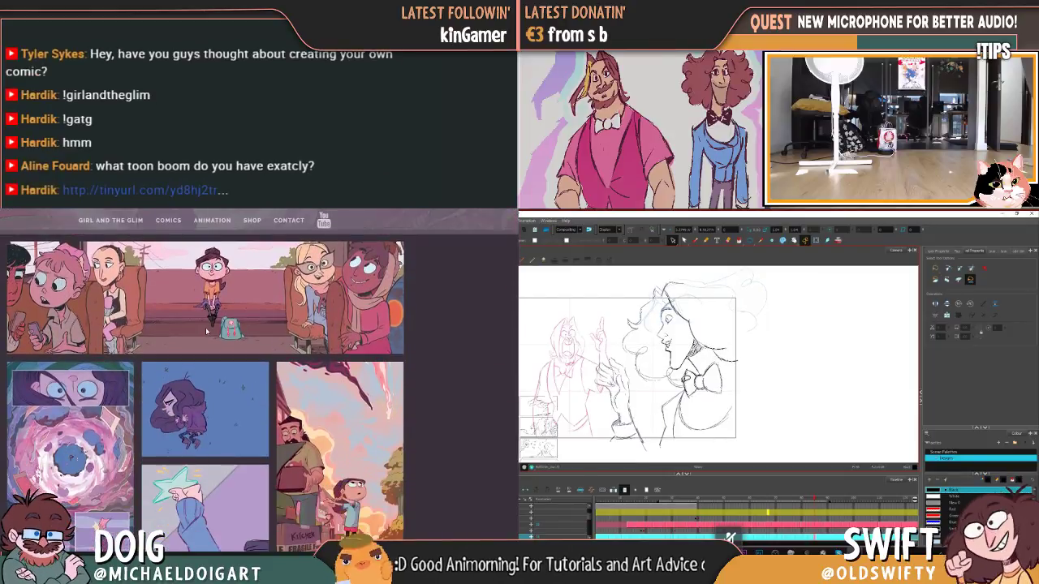
{"action": "scroll", "coordinate": [206, 331], "scroll_direction": "down", "scroll_amount": 4}
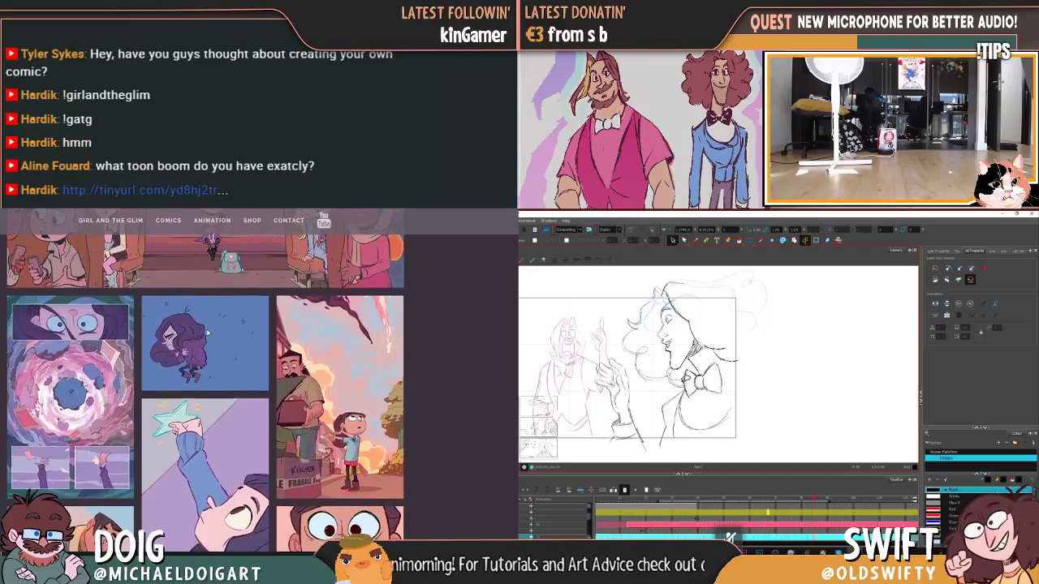
{"action": "scroll", "coordinate": [207, 331], "scroll_direction": "down", "scroll_amount": 5}
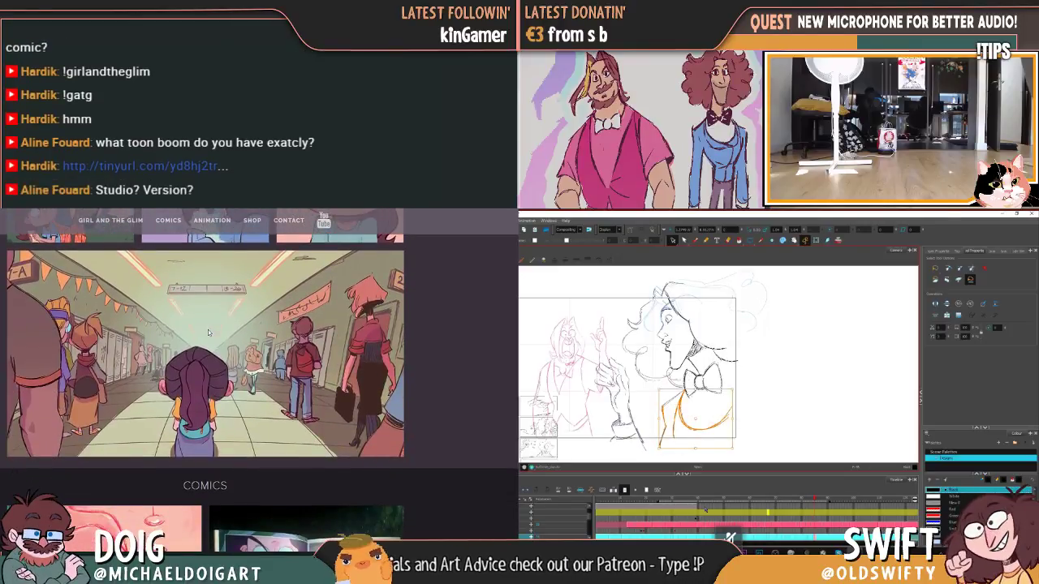
{"action": "scroll", "coordinate": [208, 330], "scroll_direction": "down", "scroll_amount": 5}
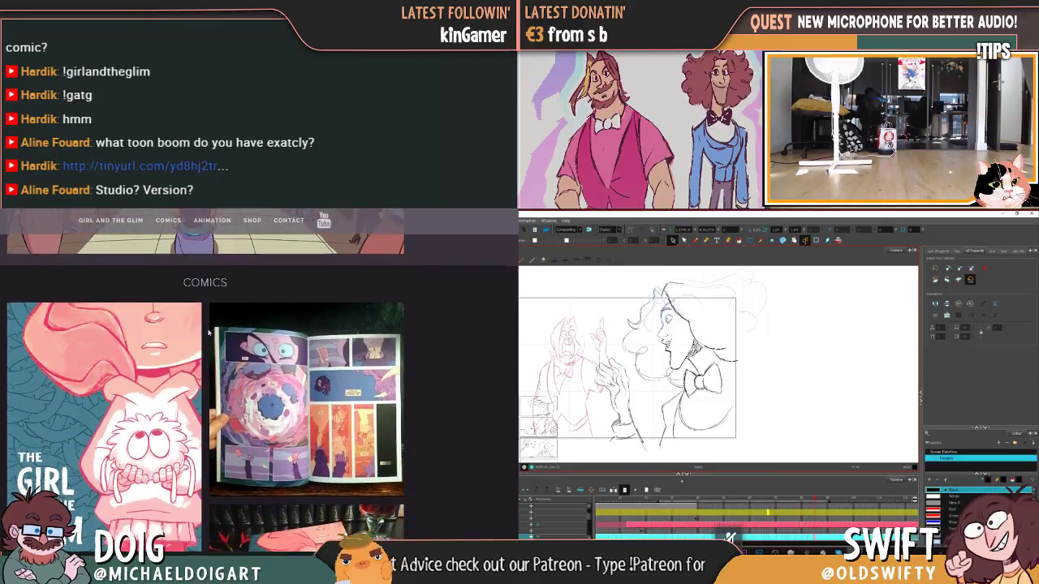
{"action": "scroll", "coordinate": [208, 331], "scroll_direction": "down", "scroll_amount": 4}
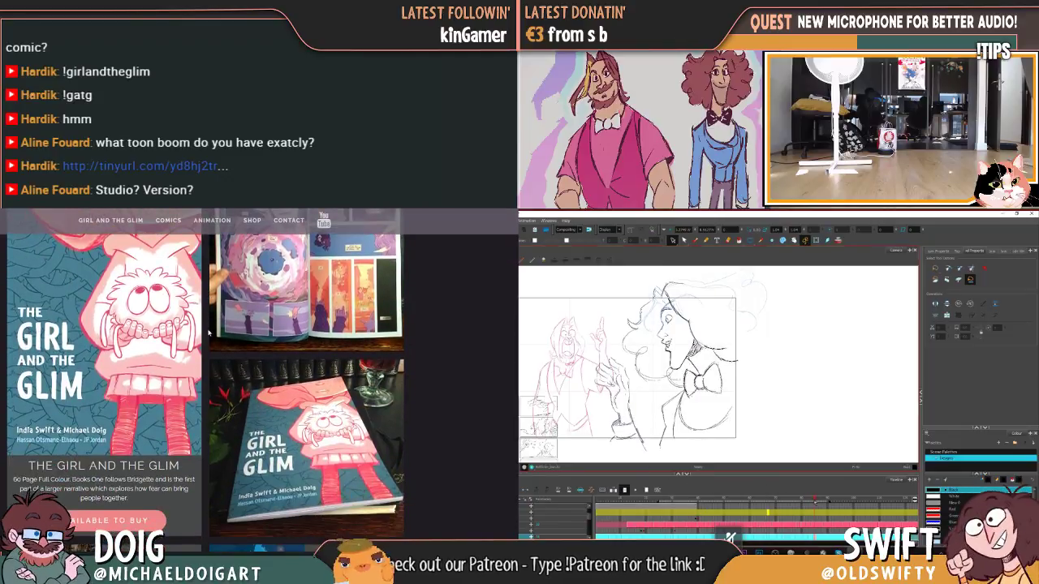
{"action": "scroll", "coordinate": [208, 331], "scroll_direction": "down", "scroll_amount": 2}
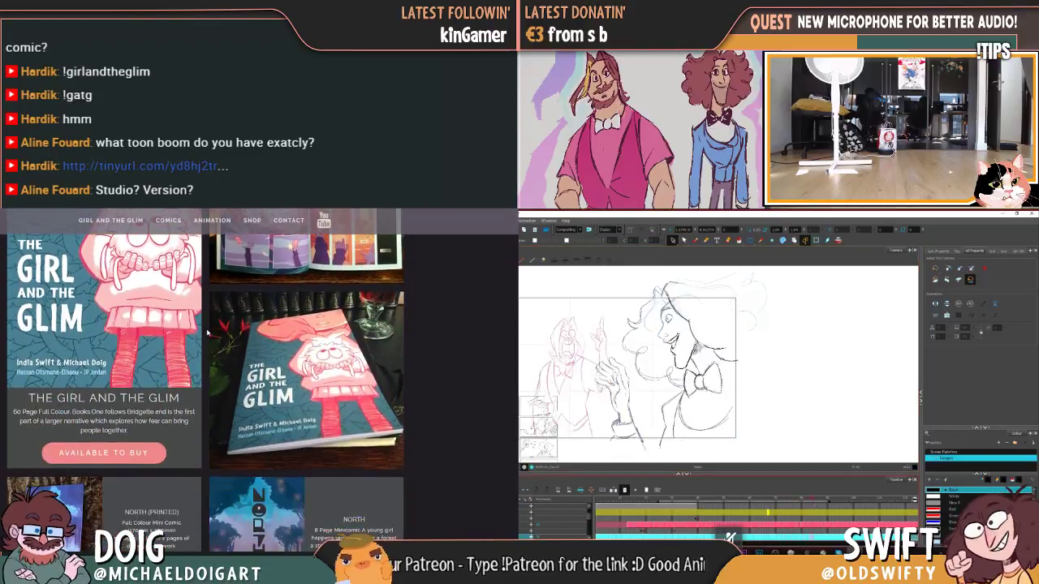
{"action": "scroll", "coordinate": [208, 332], "scroll_direction": "down", "scroll_amount": 4}
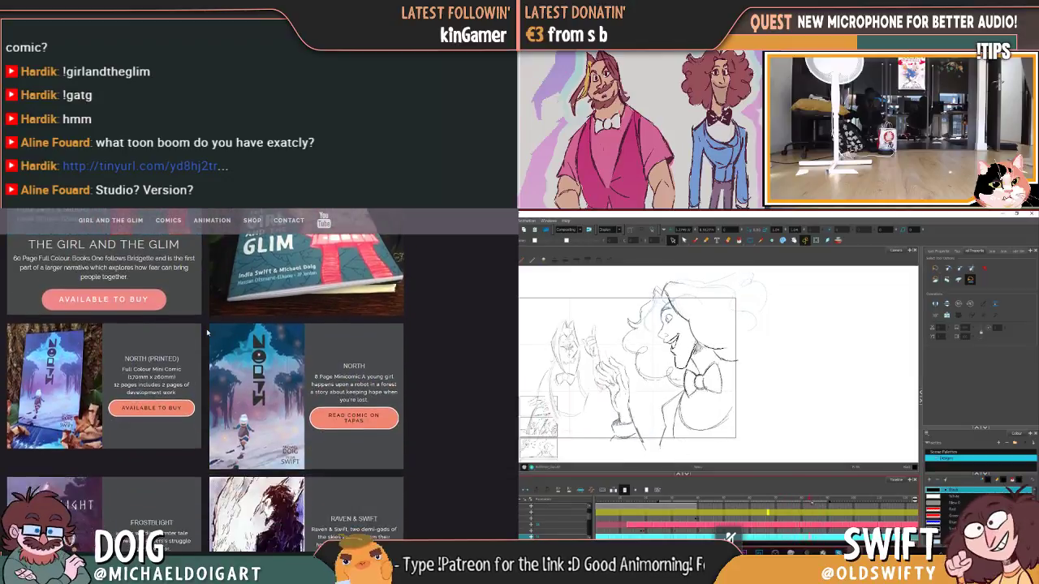
{"action": "scroll", "coordinate": [208, 331], "scroll_direction": "down", "scroll_amount": 4}
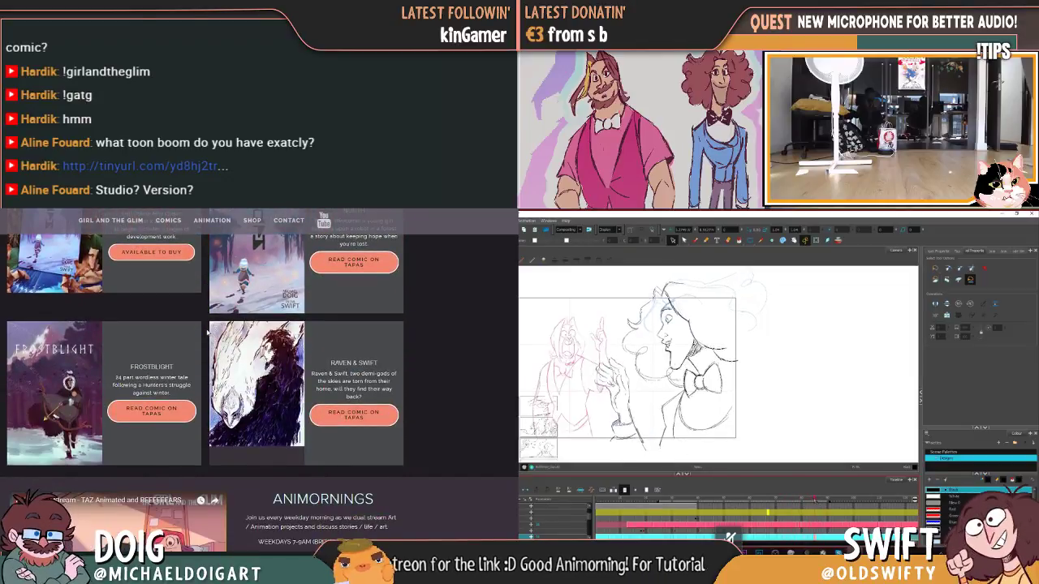
{"action": "scroll", "coordinate": [207, 332], "scroll_direction": "up", "scroll_amount": 2}
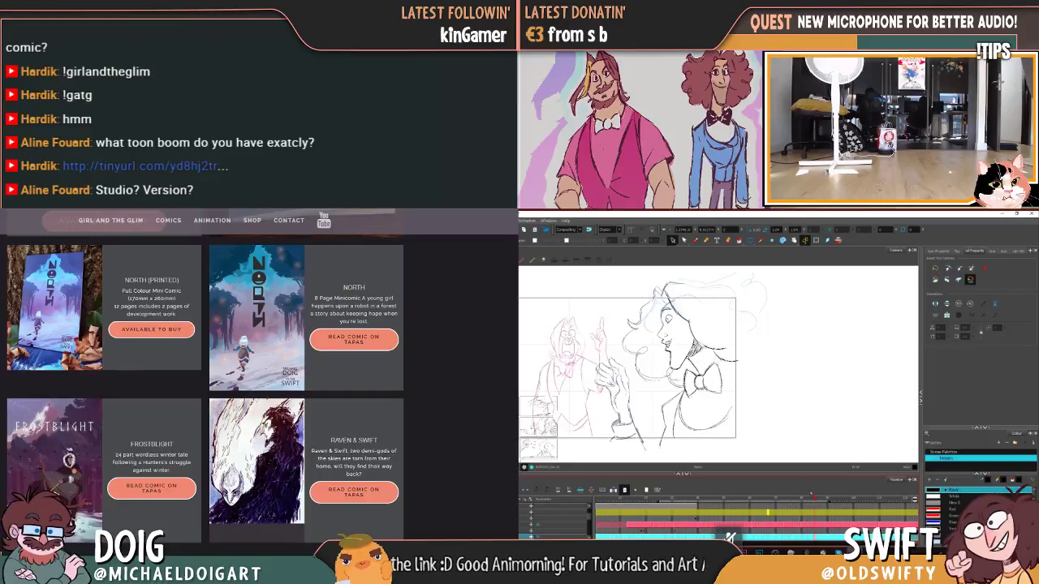
{"action": "mouse_move", "coordinate": [642, 464]}
{"action": "left_mouse_down"}
{"action": "mouse_move", "coordinate": [798, 399]}
{"action": "mouse_move", "coordinate": [775, 455]}
{"action": "left_mouse_up"}
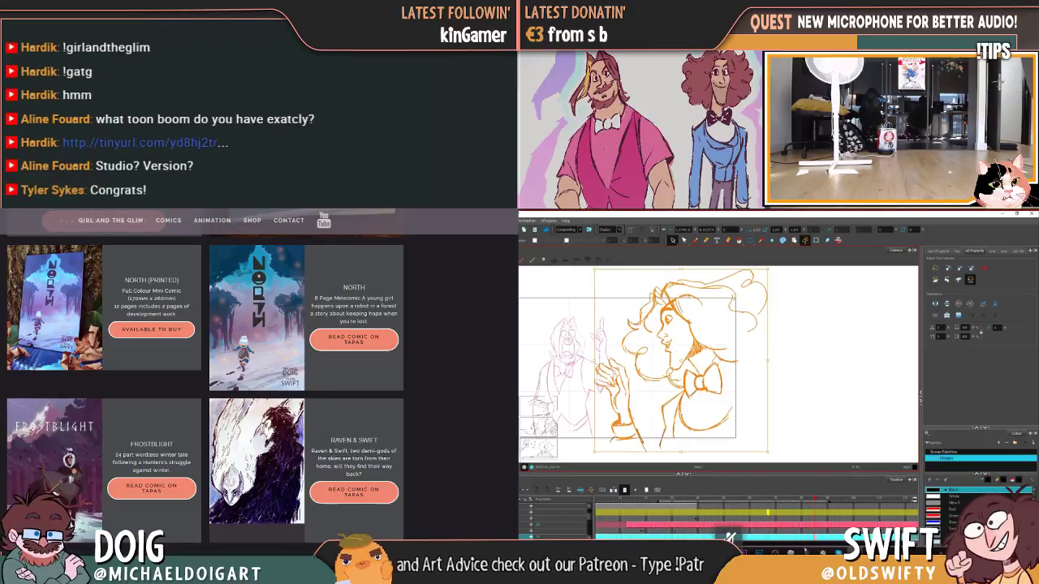
{"action": "key", "text": "Escape"}
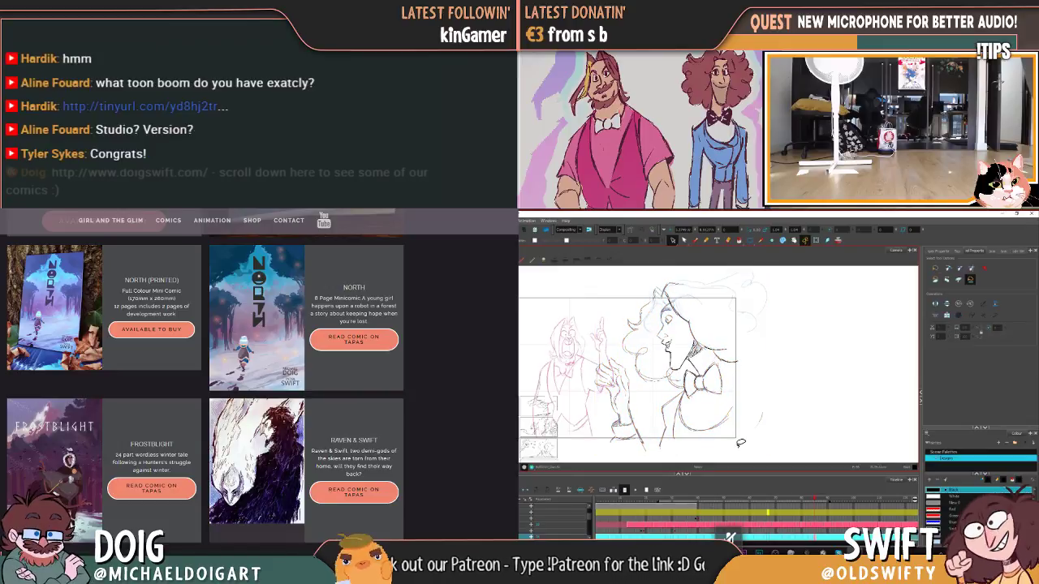
{"action": "key", "text": "ctrl+a"}
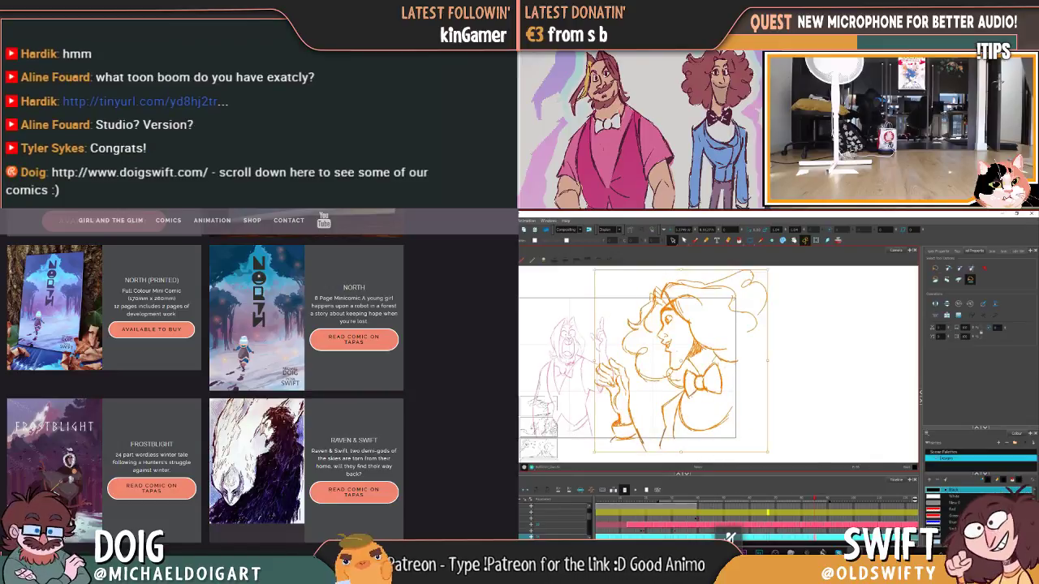
{"action": "key", "text": "Escape"}
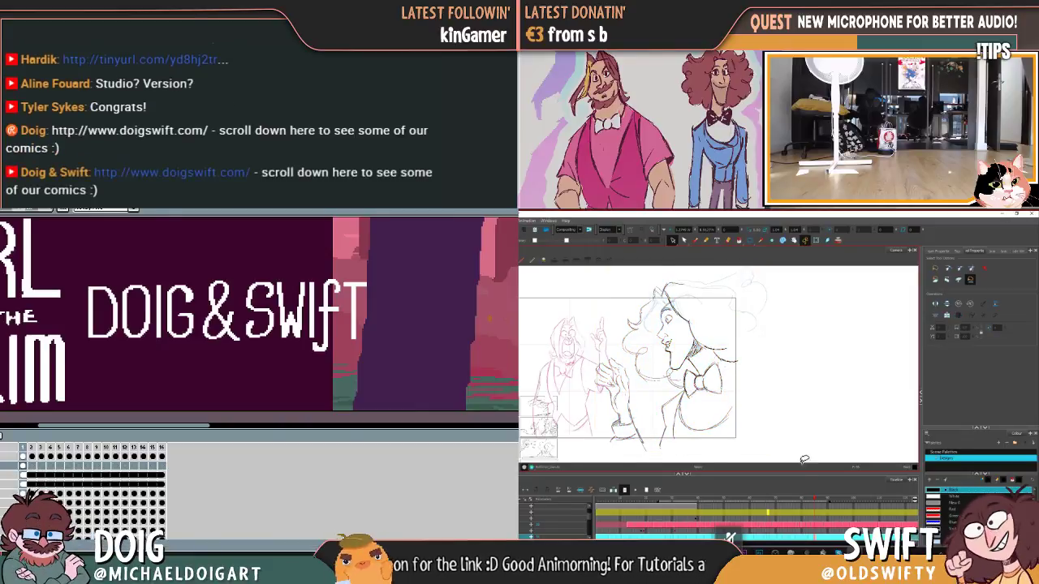
Step: Try placing the DOIG & SWIFT lettering slightly lower and closer to the GIRL AND THE GLIM title, and check it at several zoom levels
{"action": "key", "text": "Return"}
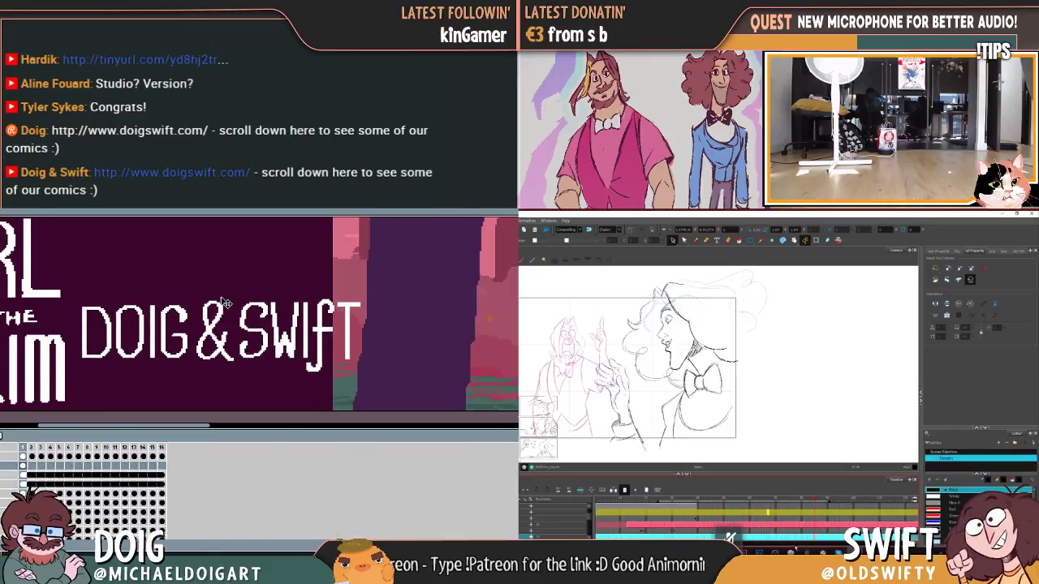
{"action": "scroll", "coordinate": [242, 341], "scroll_direction": "down", "scroll_amount": 3}
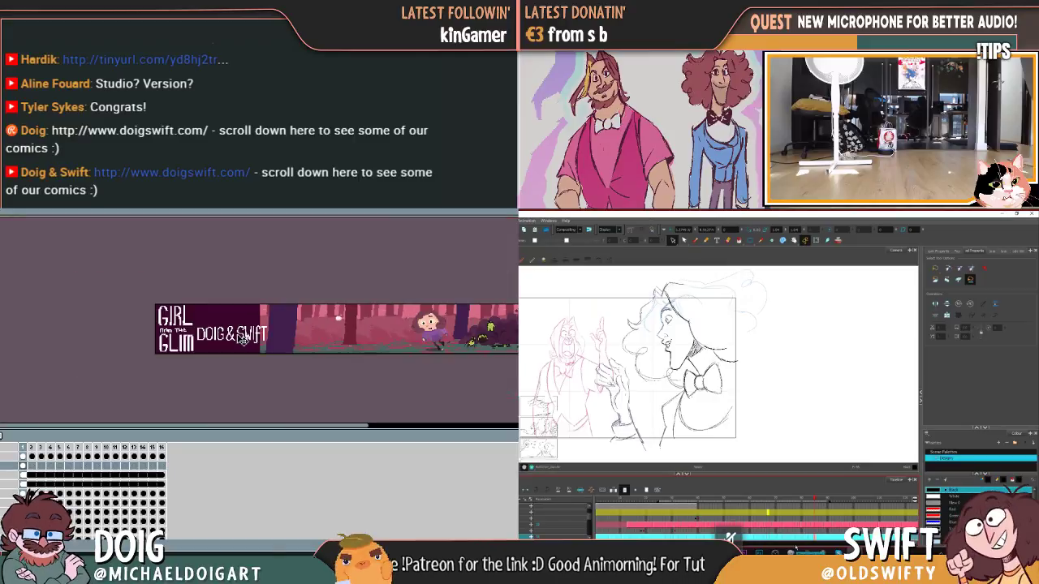
{"action": "scroll", "coordinate": [243, 339], "scroll_direction": "up", "scroll_amount": 3}
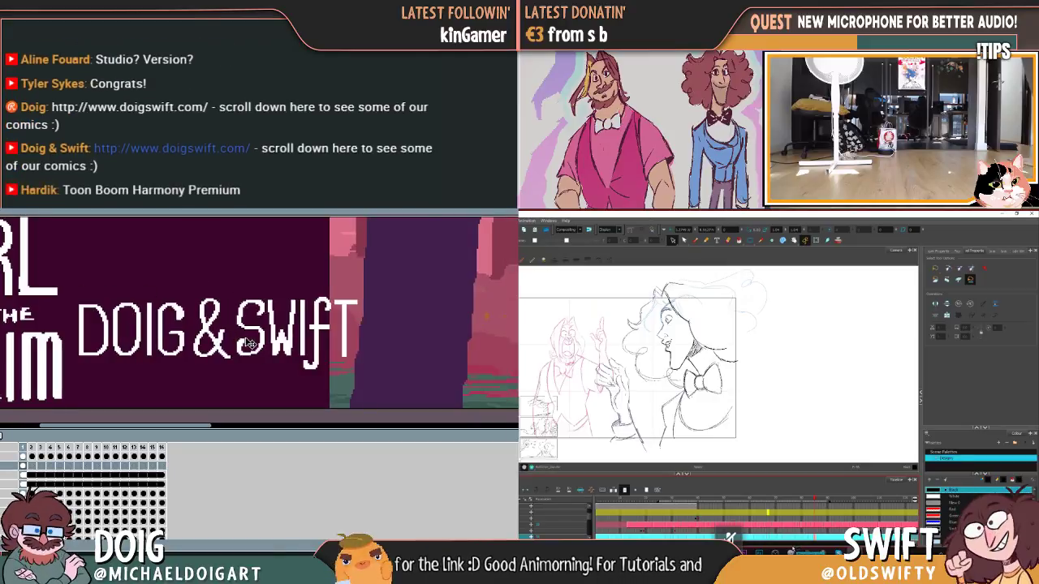
{"action": "scroll", "coordinate": [268, 342], "scroll_direction": "down", "scroll_amount": 4}
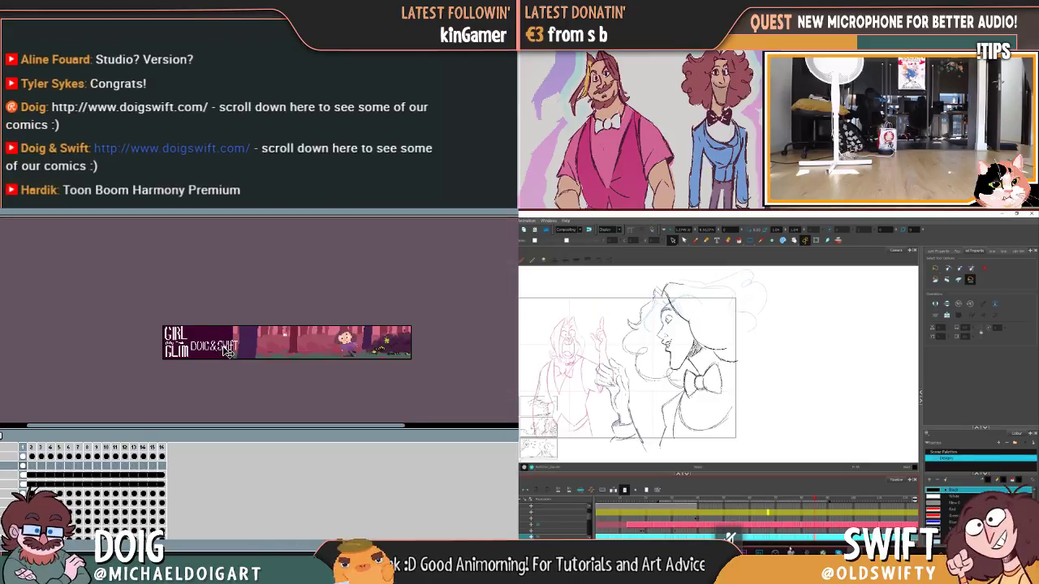
{"action": "scroll", "coordinate": [230, 355], "scroll_direction": "up", "scroll_amount": 1}
{"action": "scroll", "coordinate": [230, 354], "scroll_direction": "up", "scroll_amount": 3}
{"action": "scroll", "coordinate": [230, 353], "scroll_direction": "down", "scroll_amount": 2}
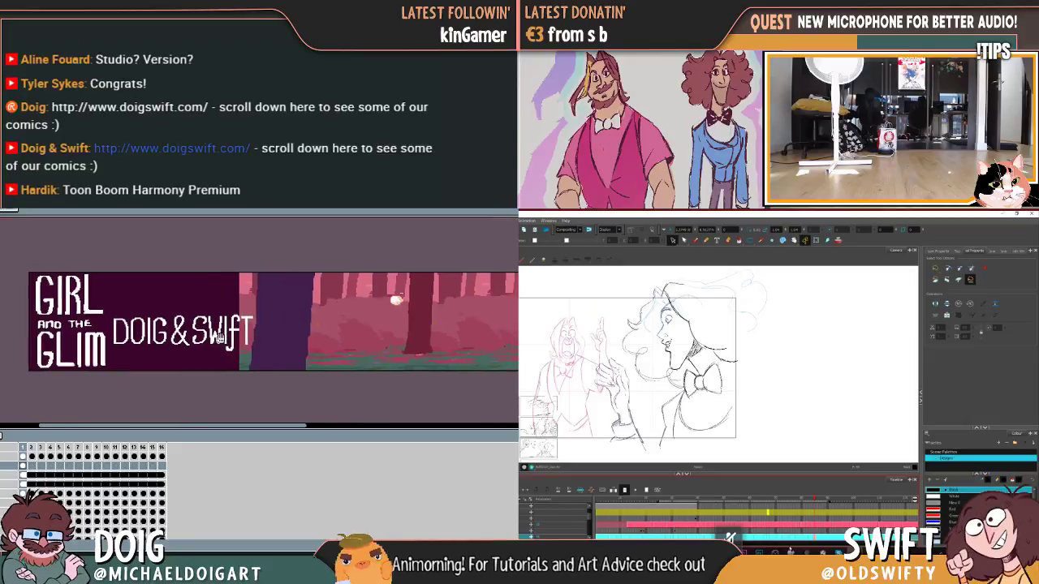
{"action": "scroll", "coordinate": [146, 337], "scroll_direction": "up", "scroll_amount": 1}
Step: Move the DOIG & SWIFT lettering into the forest scene beside the running girl and preview the banner animation
{"action": "left_click_drag", "start_coordinate": [146, 338], "coordinate": [321, 347]}
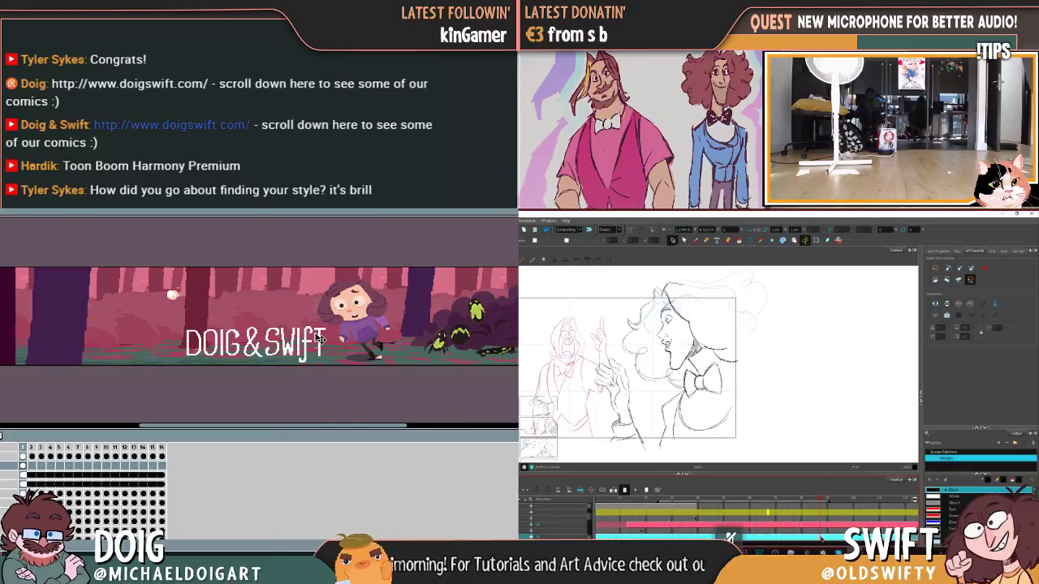
{"action": "scroll", "coordinate": [322, 335], "scroll_direction": "right", "scroll_amount": 3}
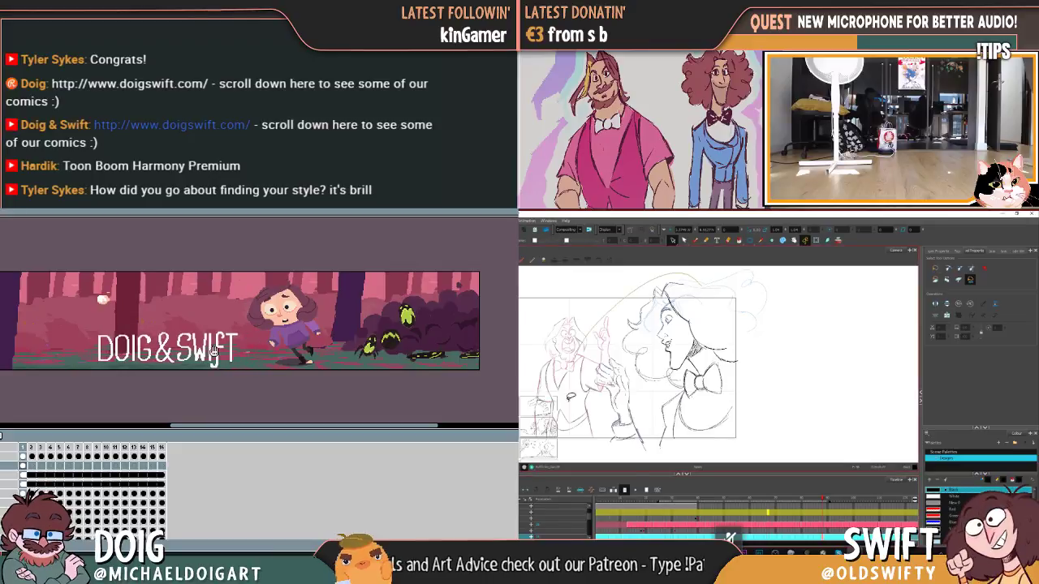
{"action": "scroll", "coordinate": [325, 341], "scroll_direction": "left", "scroll_amount": 4}
{"action": "left_click_drag", "start_coordinate": [353, 339], "coordinate": [393, 339]}
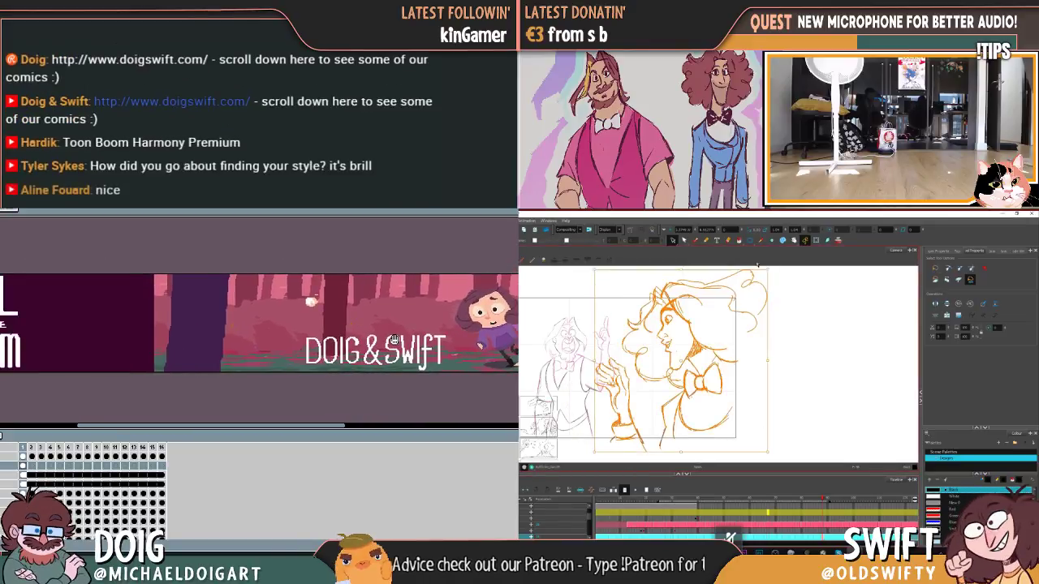
{"action": "left_click", "coordinate": [757, 264]}
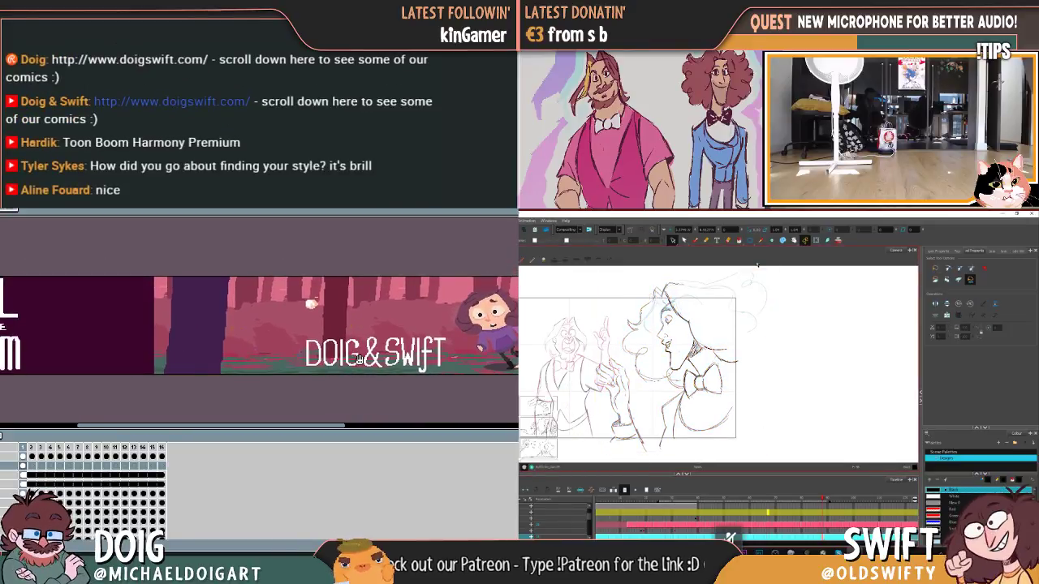
{"action": "left_click_drag", "start_coordinate": [381, 355], "coordinate": [220, 356]}
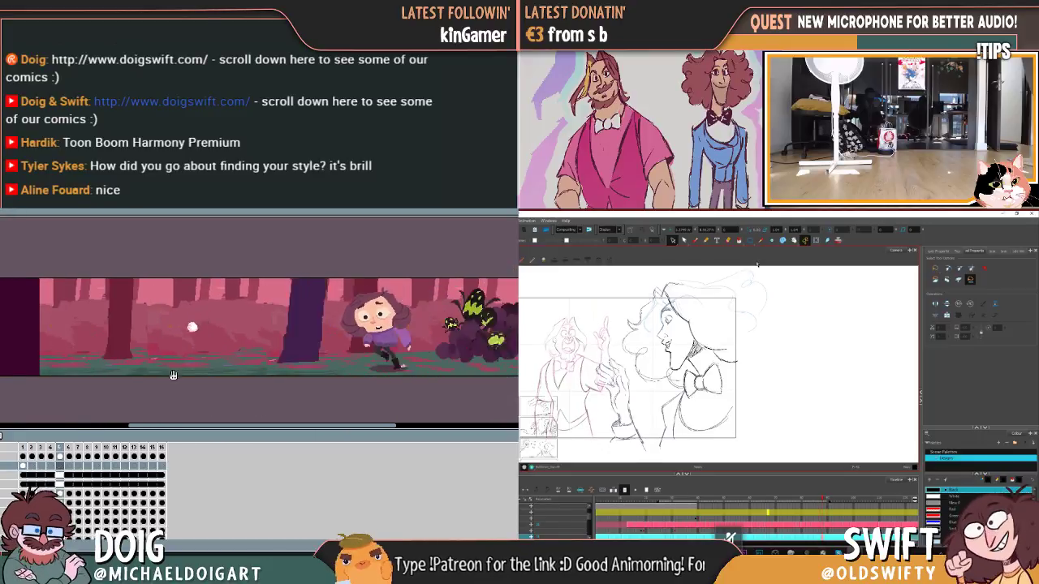
{"action": "scroll", "coordinate": [265, 371], "scroll_direction": "down", "scroll_amount": 2}
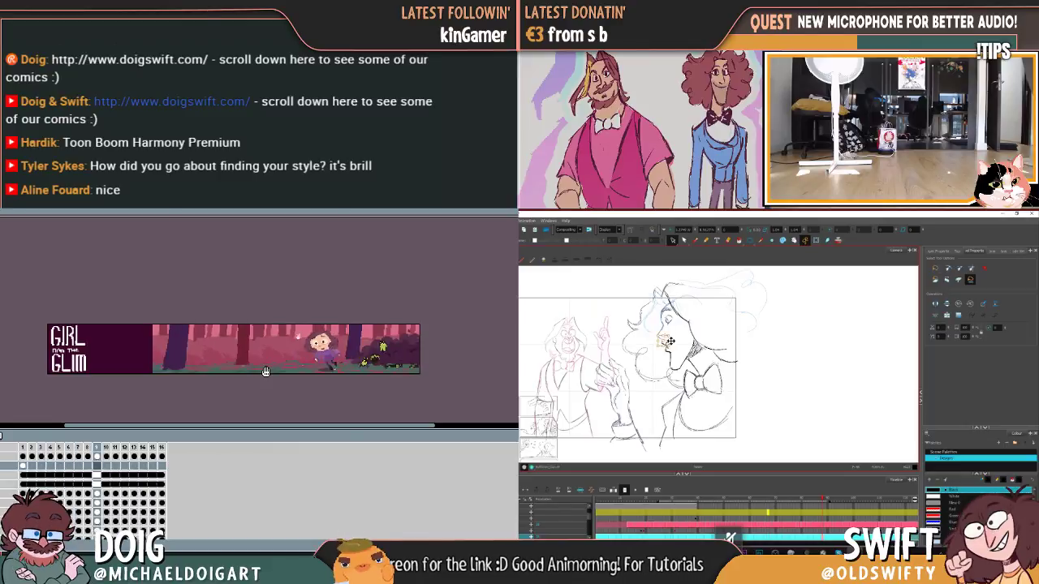
{"action": "scroll", "coordinate": [266, 371], "scroll_direction": "up", "scroll_amount": 2}
{"action": "left_click_drag", "start_coordinate": [266, 371], "coordinate": [207, 387]}
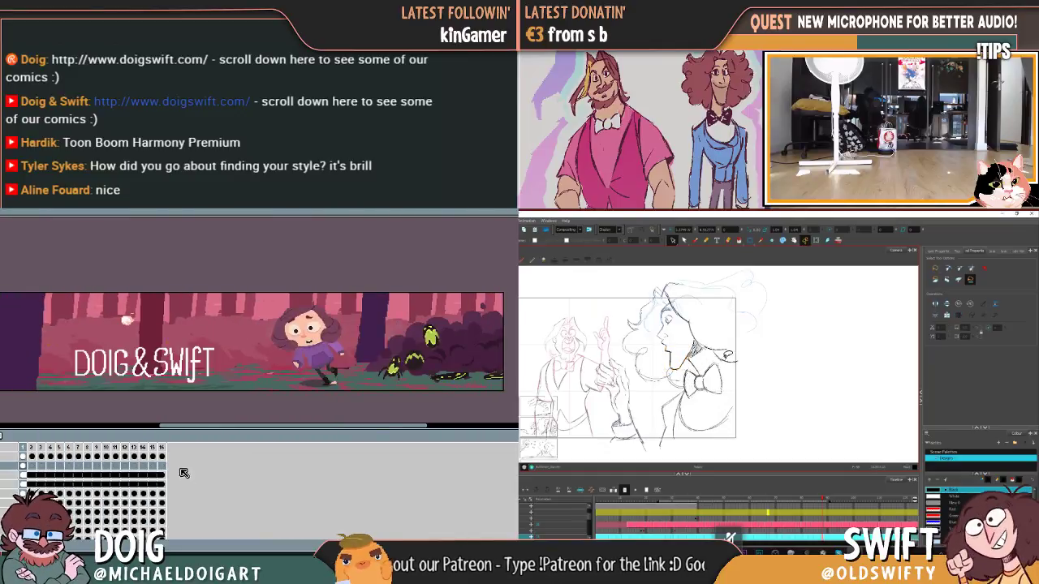
Step: Place the DOIG & SWIFT lettering on the dark panel beside the GIRL AND THE GLIM title and select its cels for frames 1 to 8
{"action": "left_click_drag", "start_coordinate": [174, 427], "coordinate": [80, 432]}
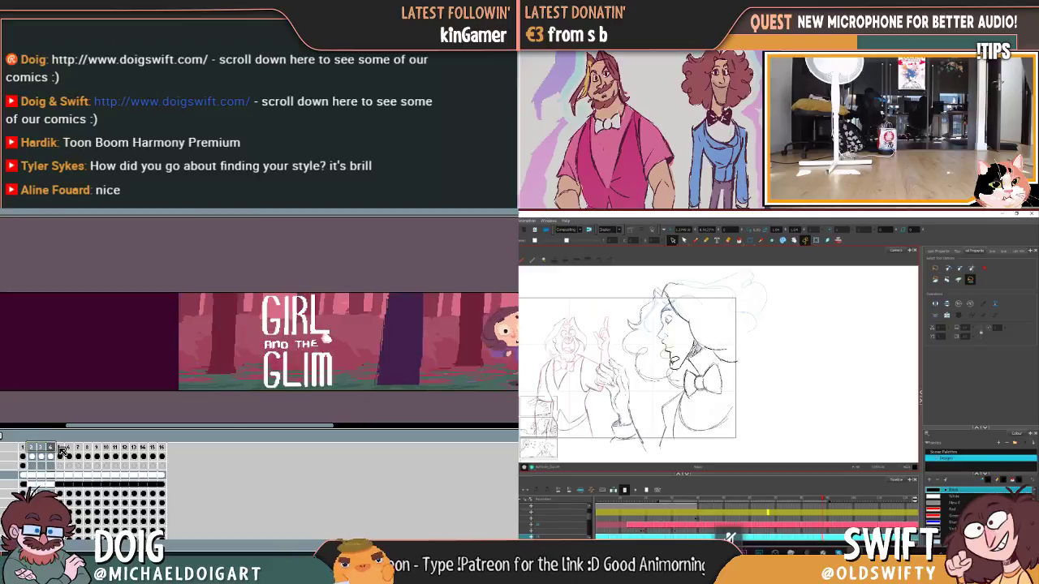
{"action": "left_click_drag", "start_coordinate": [61, 451], "coordinate": [199, 457]}
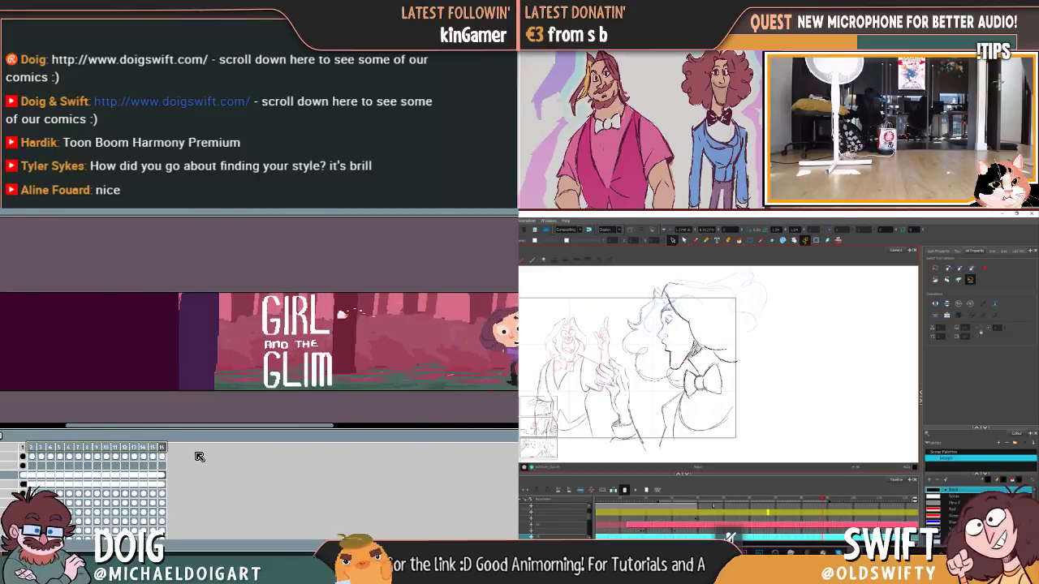
{"action": "left_click", "coordinate": [33, 453]}
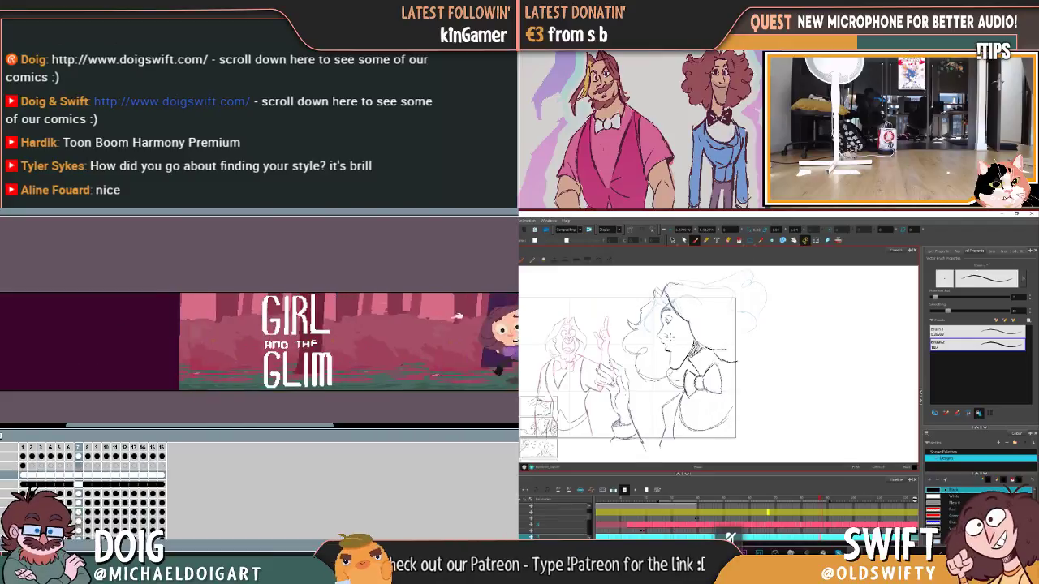
{"action": "left_click_drag", "start_coordinate": [30, 474], "coordinate": [162, 471]}
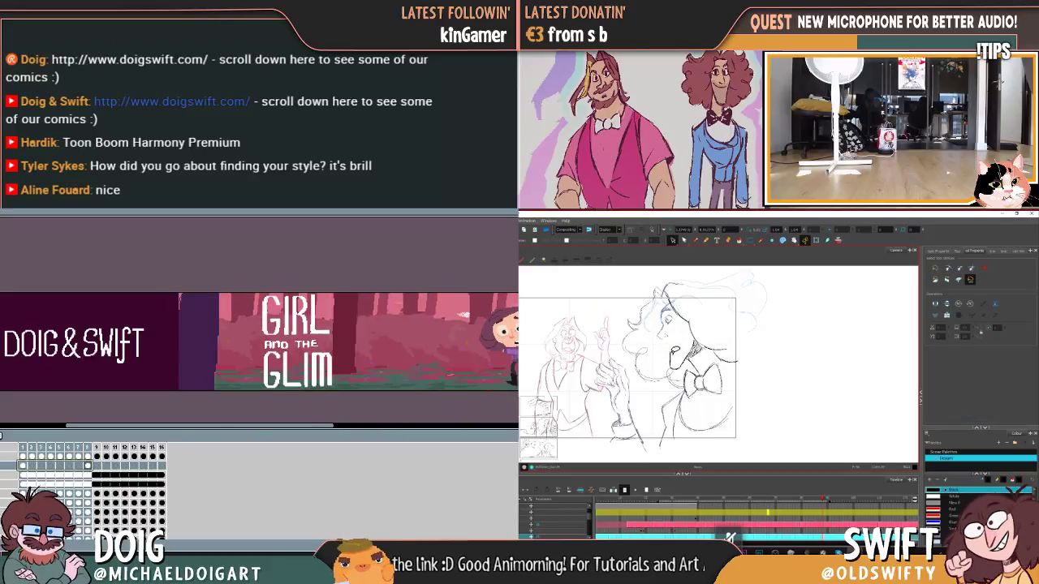
Step: Switch to the Harmony character drawing and brush short strokes on the cheek of the long-haired character in profile
{"action": "left_click", "coordinate": [694, 241]}
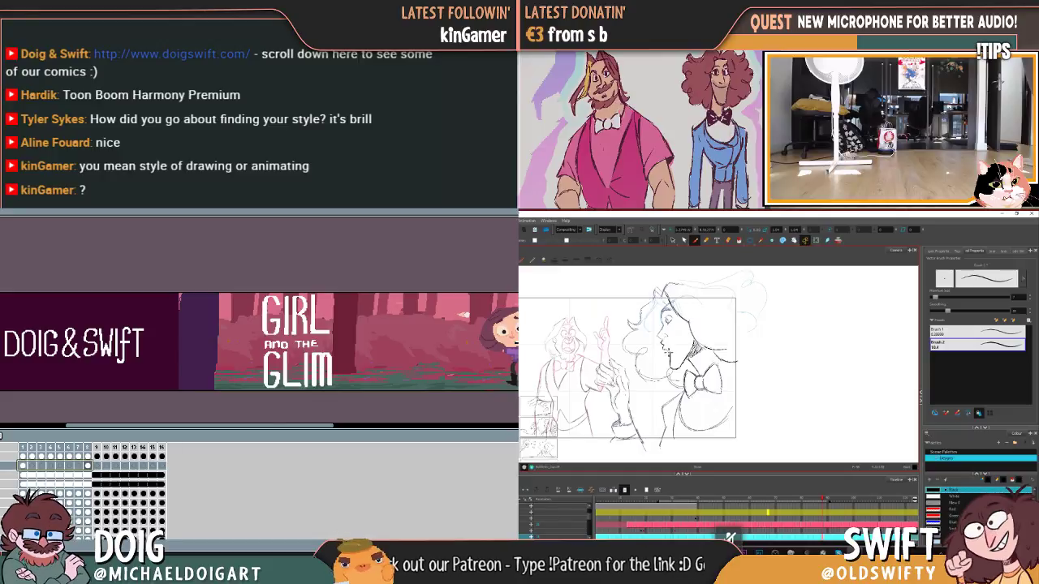
{"action": "left_click", "coordinate": [673, 320]}
{"action": "left_click", "coordinate": [682, 322]}
{"action": "left_click", "coordinate": [678, 326]}
{"action": "left_click", "coordinate": [672, 327]}
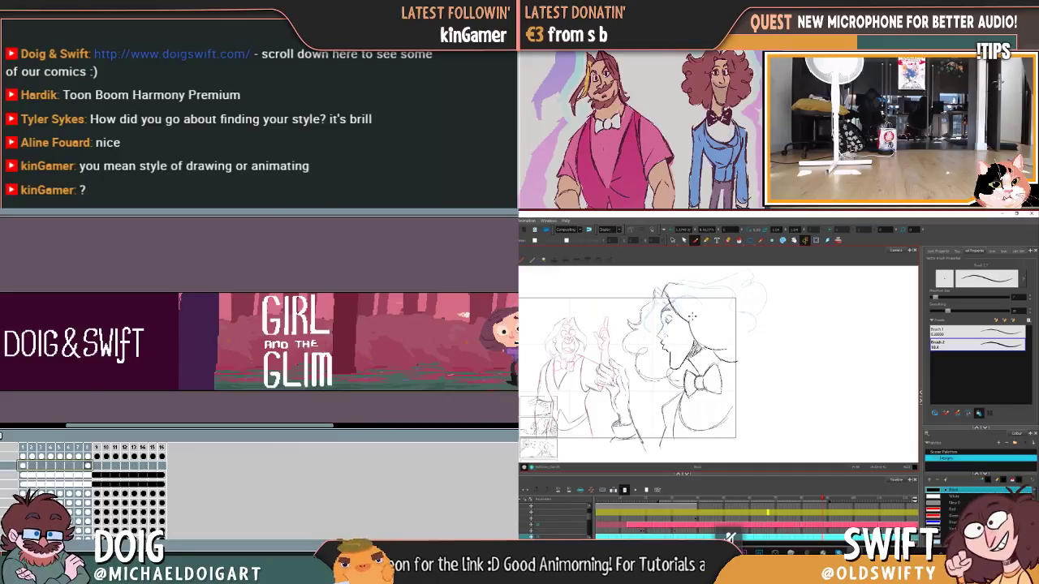
Step: Lasso the jawline strokes of the long-haired character in profile, adjust the jaw, and clear the selection
{"action": "key", "text": "alt+s"}
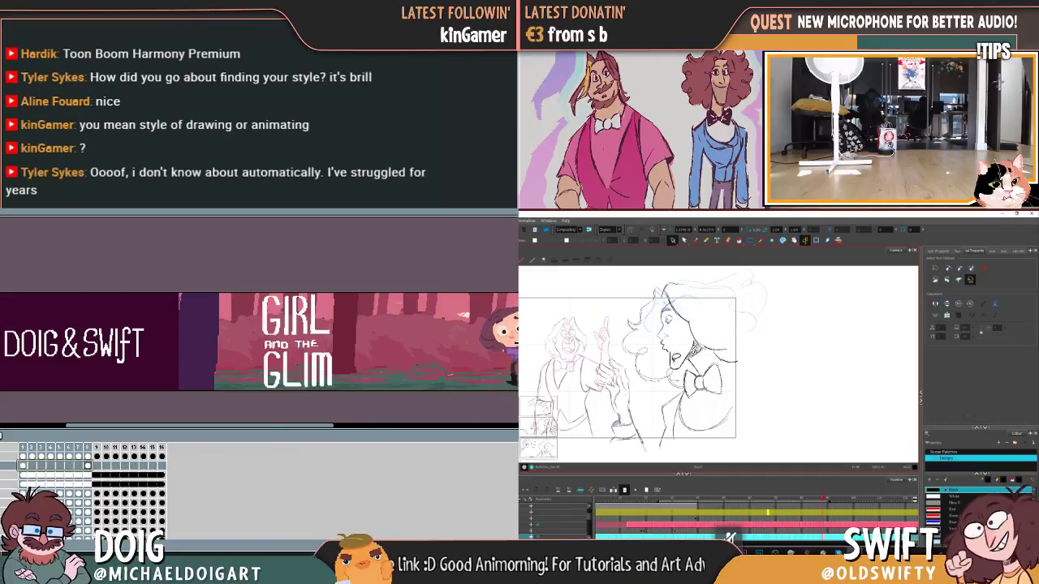
{"action": "left_click", "coordinate": [682, 365]}
{"action": "left_click_drag", "start_coordinate": [683, 365], "coordinate": [678, 365]}
{"action": "left_click", "coordinate": [695, 338]}
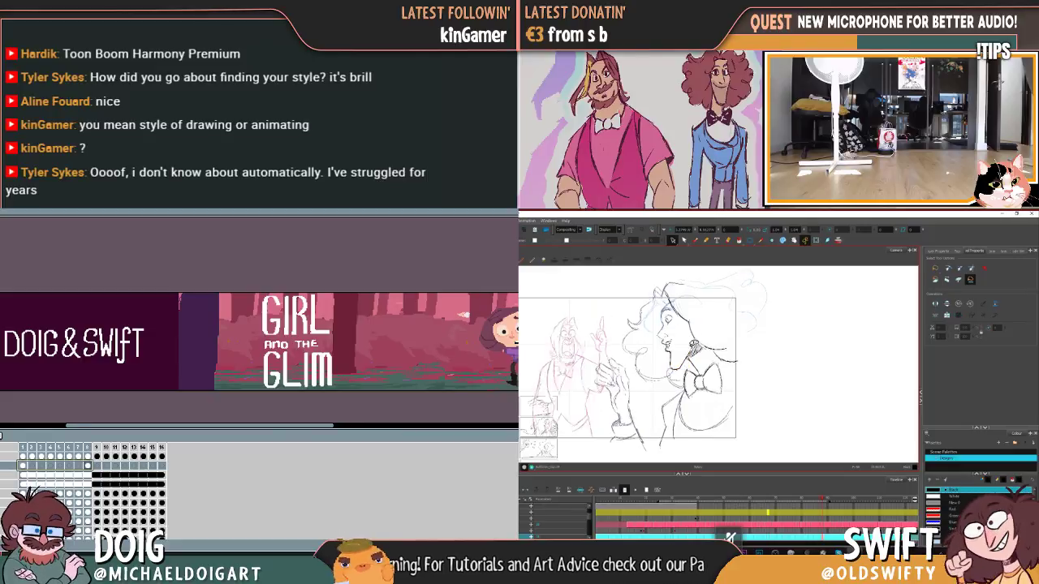
{"action": "left_click", "coordinate": [677, 360]}
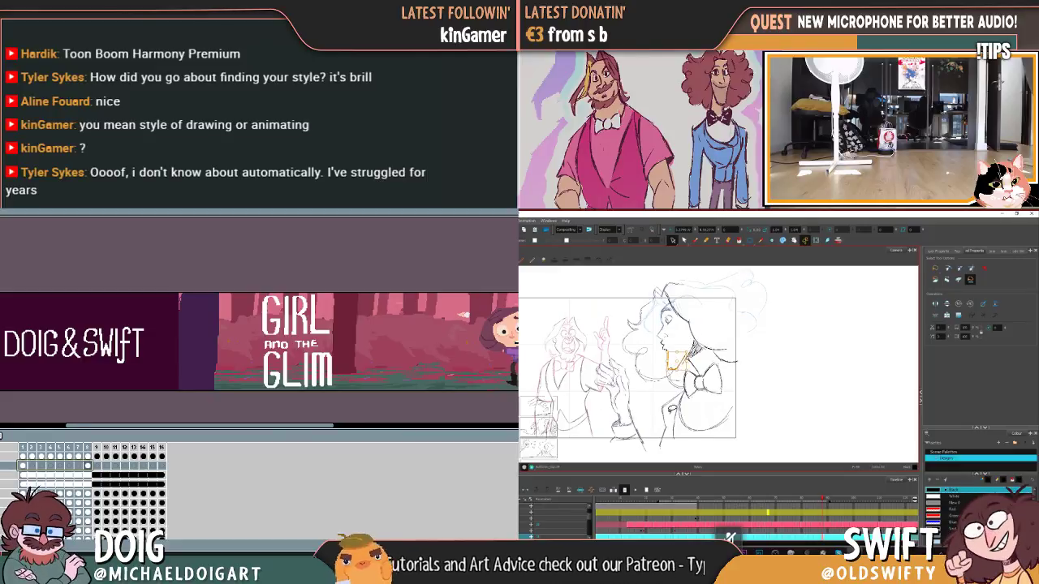
{"action": "key", "text": "Escape"}
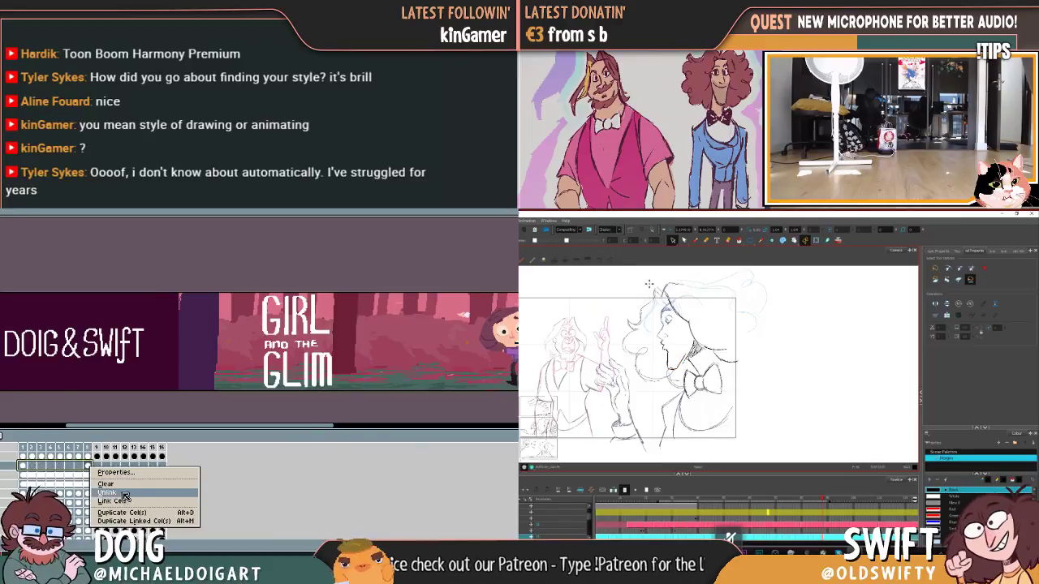
Step: Link the DOIG & SWIFT cels across frames 1 to 8 and nudge the lettering slightly lower on the banner's dark panel
{"action": "left_click_drag", "start_coordinate": [133, 427], "coordinate": [238, 423]}
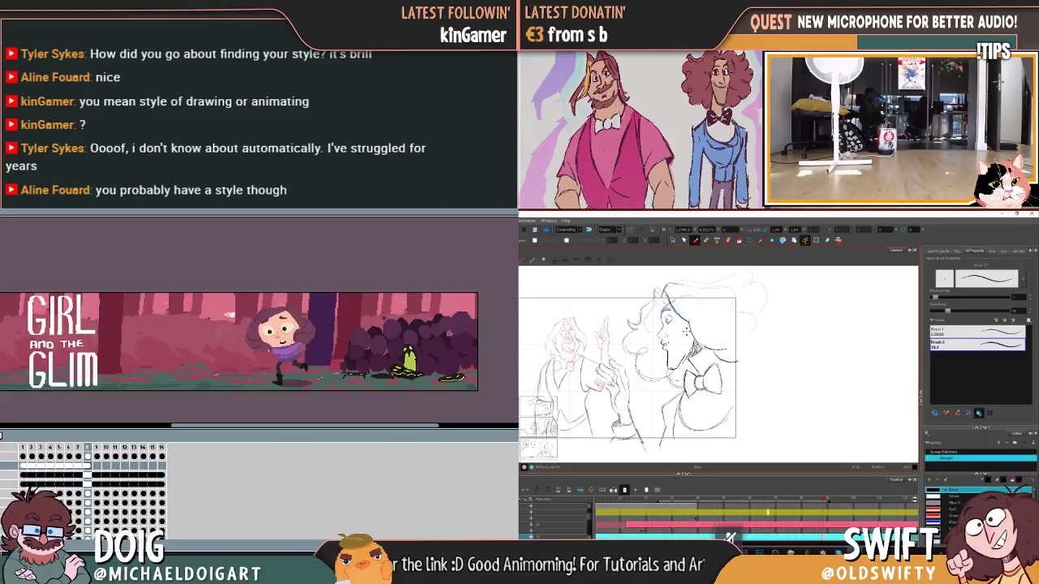
{"action": "key", "text": "alt+s"}
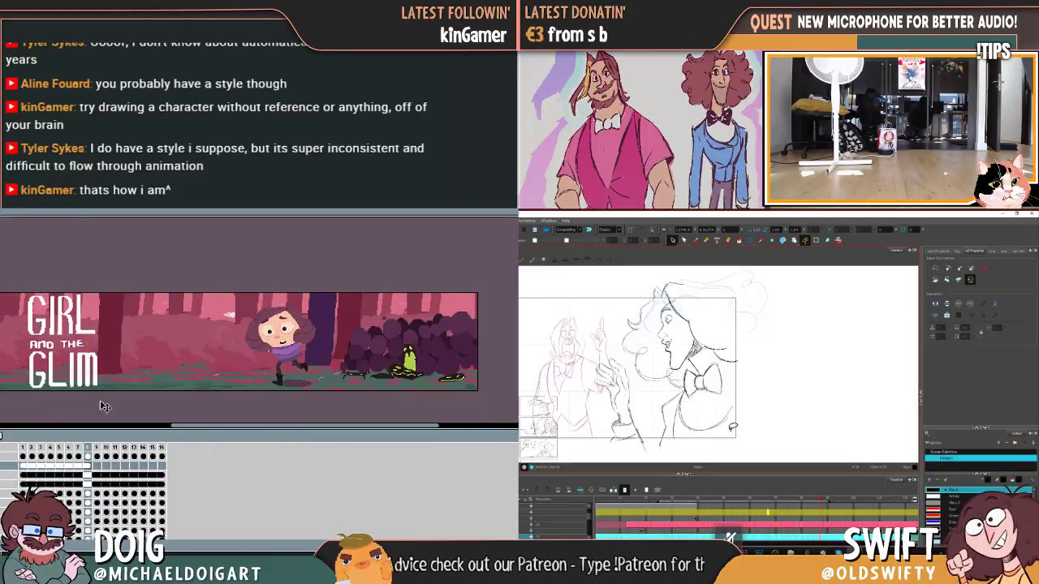
{"action": "left_click_drag", "start_coordinate": [106, 406], "coordinate": [229, 389]}
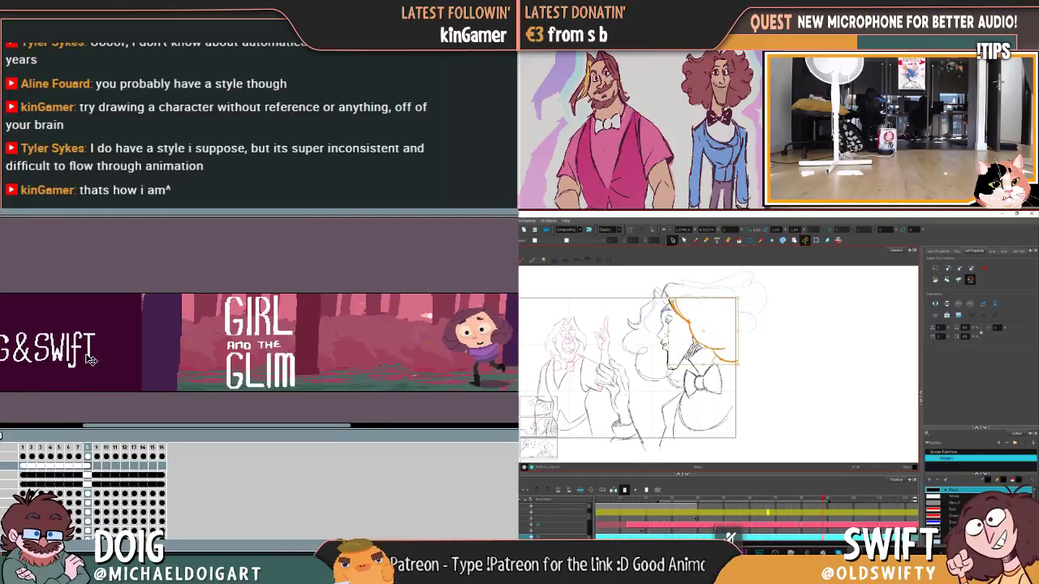
{"action": "scroll", "coordinate": [91, 361], "scroll_direction": "left", "scroll_amount": 2}
{"action": "left_click_drag", "start_coordinate": [108, 361], "coordinate": [116, 370]}
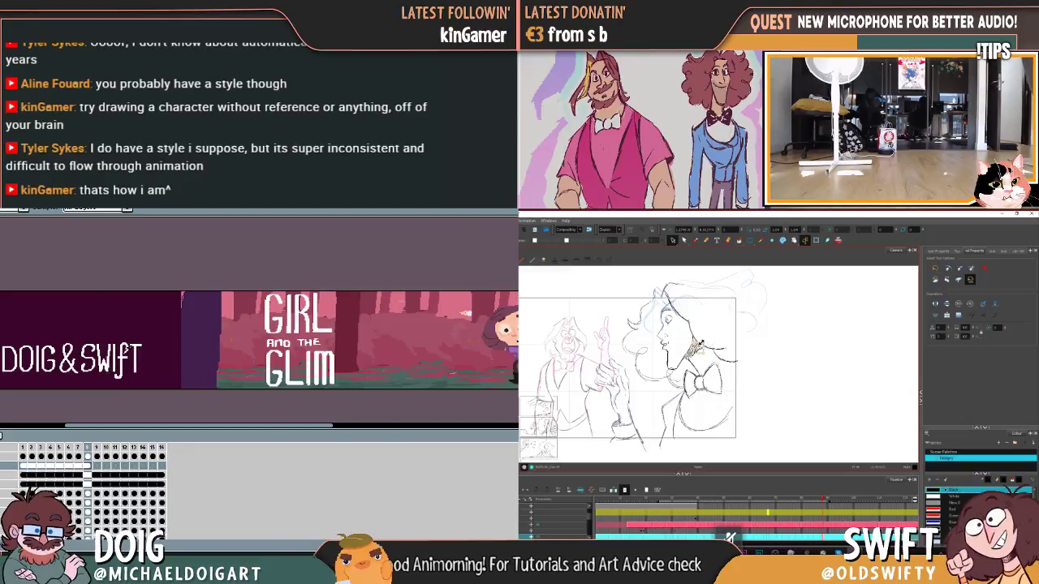
{"action": "left_click_drag", "start_coordinate": [125, 369], "coordinate": [127, 361]}
{"action": "scroll", "coordinate": [209, 349], "scroll_direction": "right", "scroll_amount": 3}
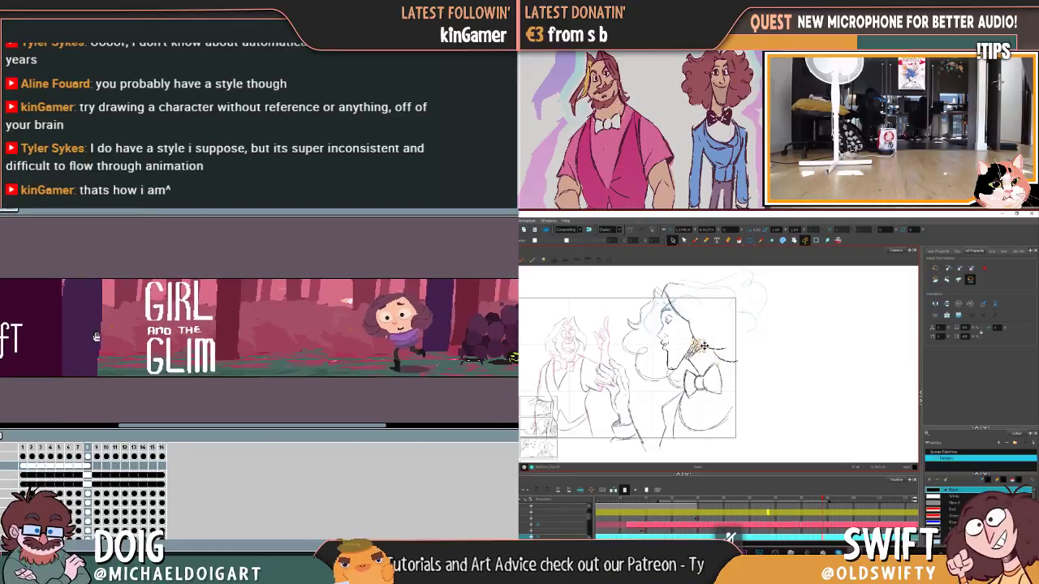
Step: Preview the banner animation and examine the DOIG & SWIFT lettering's placement beside the title at several zoom levels
{"action": "left_click_drag", "start_coordinate": [199, 368], "coordinate": [177, 367]}
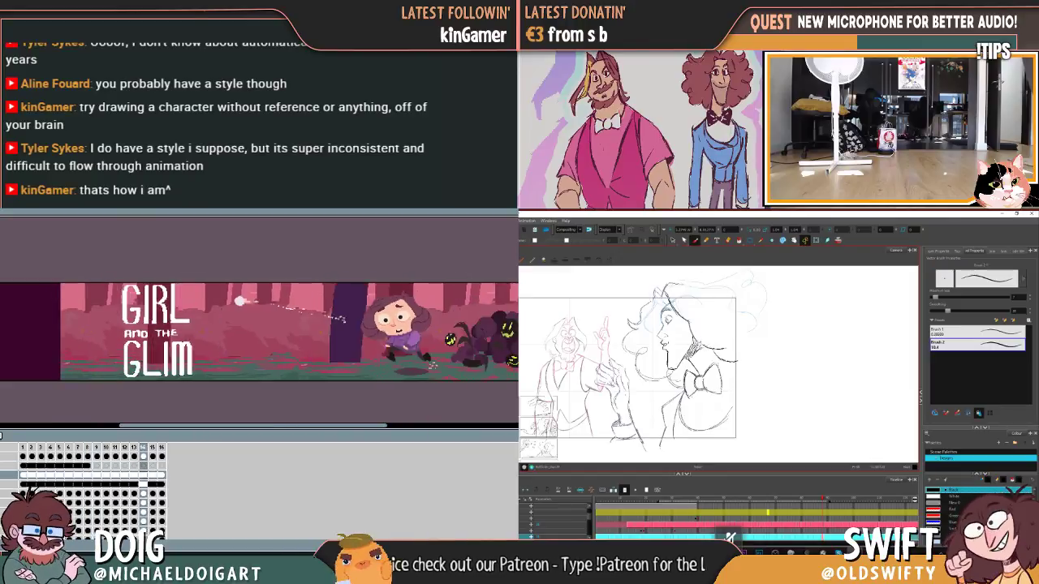
{"action": "scroll", "coordinate": [166, 372], "scroll_direction": "down", "scroll_amount": 3}
{"action": "key", "text": "Return"}
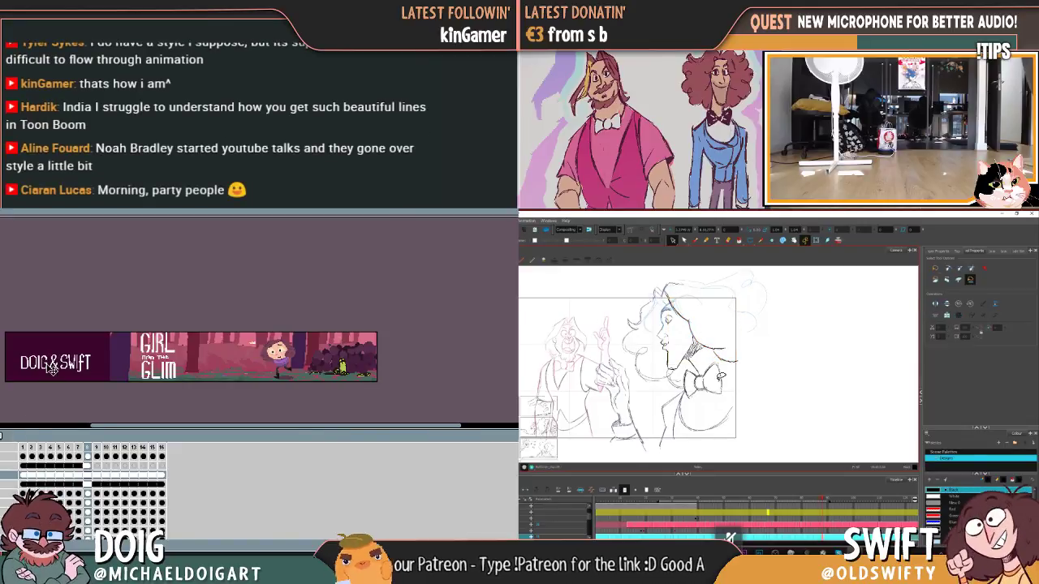
{"action": "scroll", "coordinate": [51, 394], "scroll_direction": "up", "scroll_amount": 2}
{"action": "scroll", "coordinate": [30, 343], "scroll_direction": "up", "scroll_amount": 1}
{"action": "scroll", "coordinate": [35, 352], "scroll_direction": "down", "scroll_amount": 3}
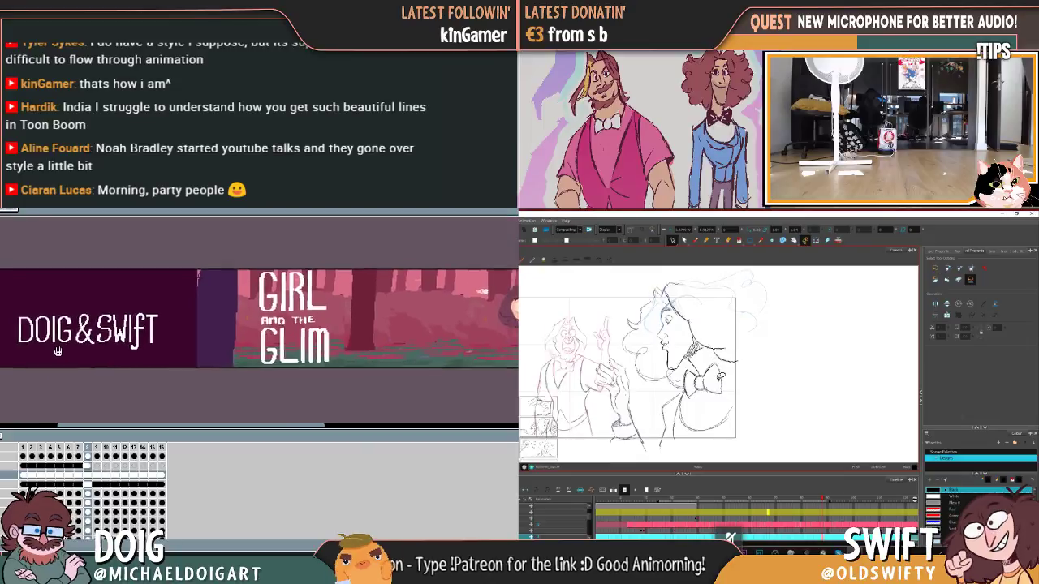
{"action": "scroll", "coordinate": [71, 370], "scroll_direction": "up", "scroll_amount": 5}
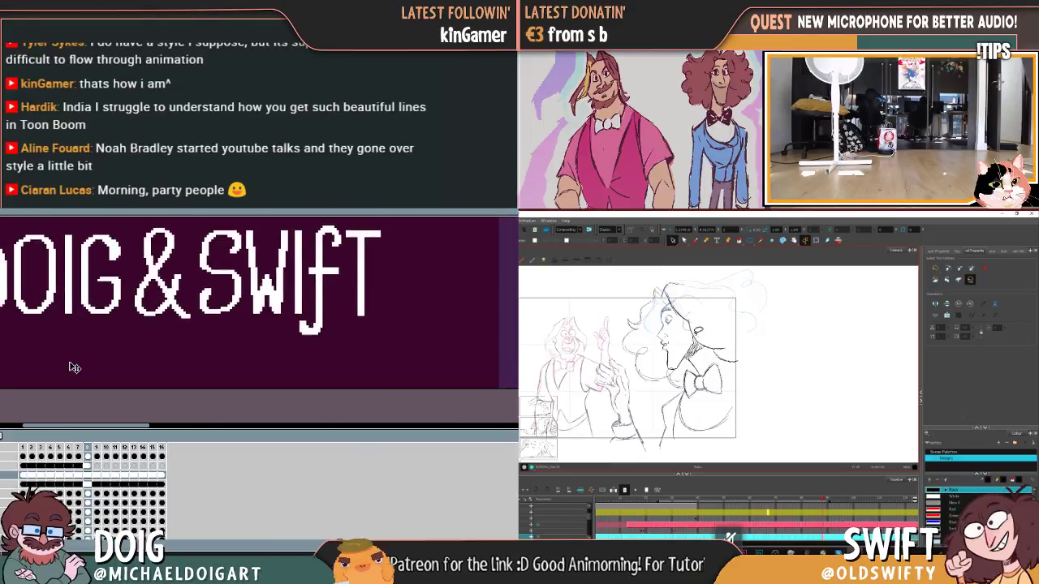
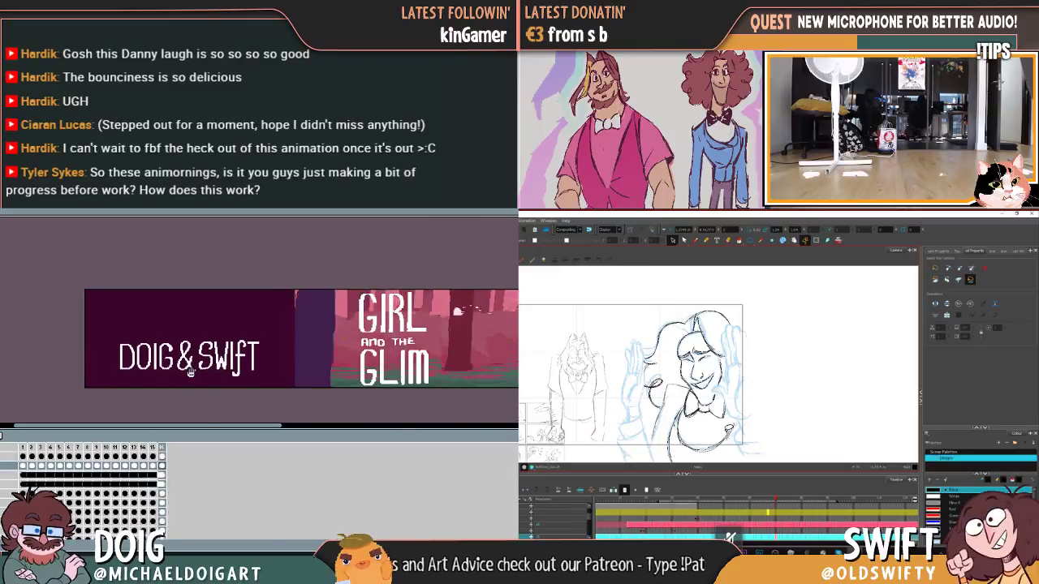
{"action": "left_click_drag", "start_coordinate": [189, 430], "coordinate": [213, 431]}
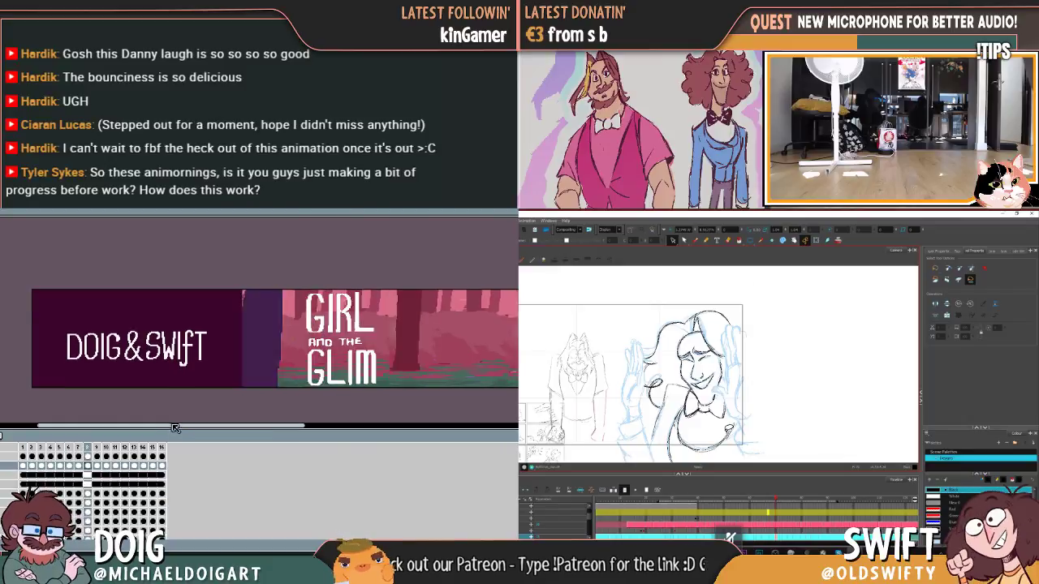
{"action": "left_click_drag", "start_coordinate": [188, 426], "coordinate": [243, 427]}
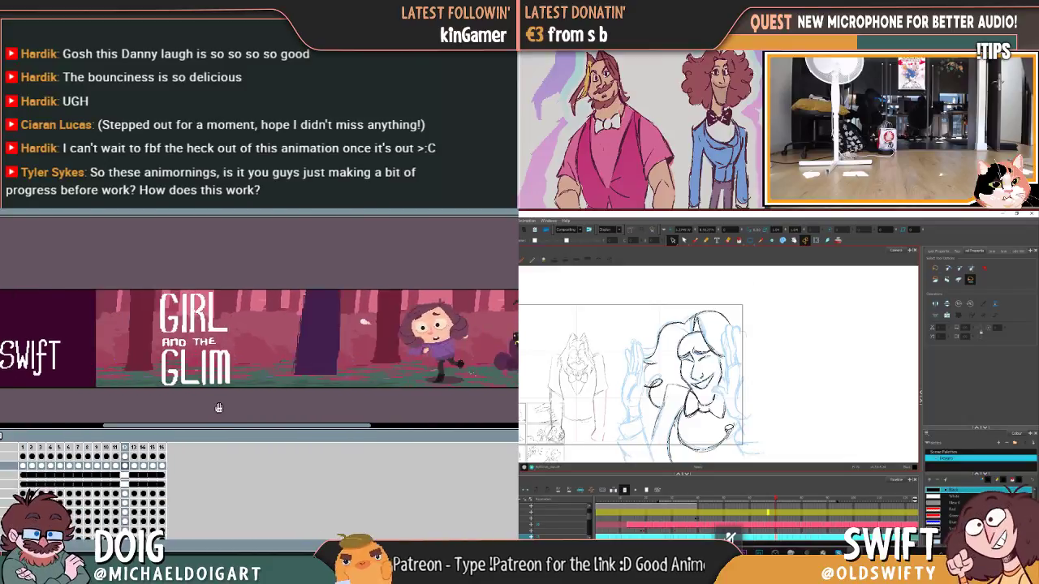
{"action": "scroll", "coordinate": [221, 404], "scroll_direction": "down", "scroll_amount": 2}
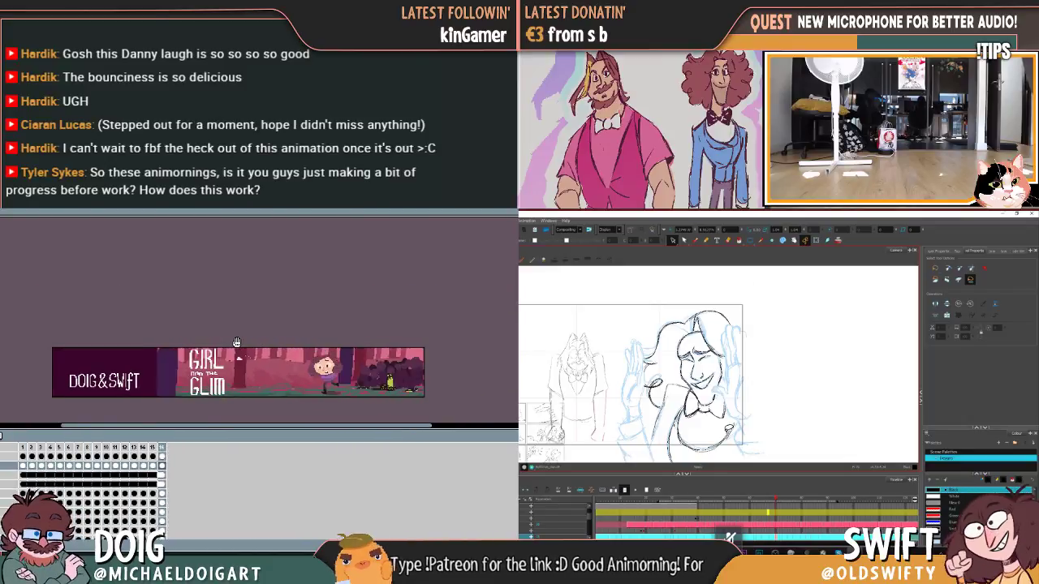
{"action": "scroll", "coordinate": [229, 352], "scroll_direction": "up", "scroll_amount": 2}
{"action": "left_click_drag", "start_coordinate": [224, 345], "coordinate": [263, 327]}
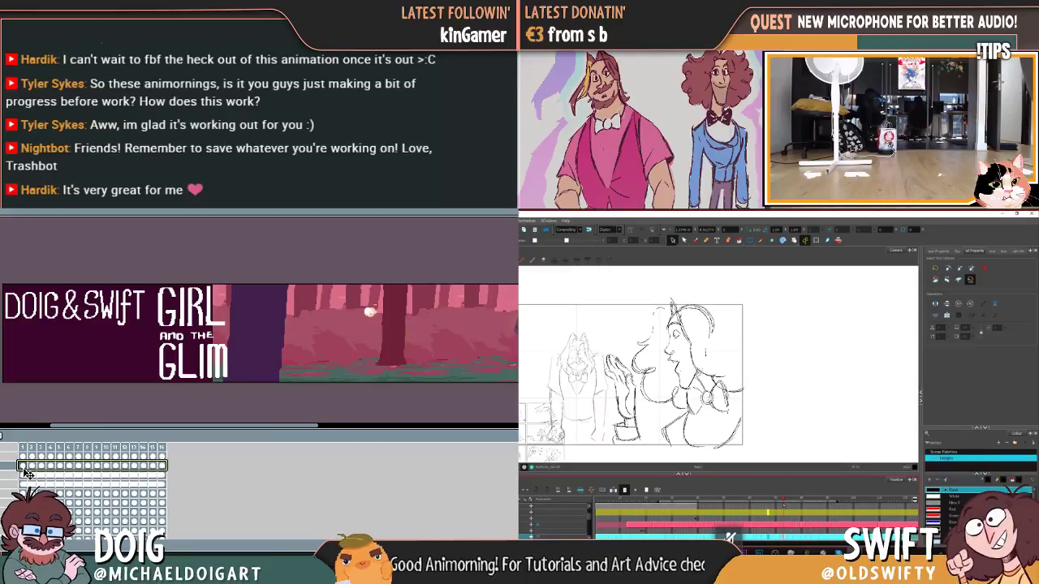
Step: Move the GIRL AND THE GLIM title to the dark panel's left end and the DOIG & SWIFT lettering into the forest, and check the layout
{"action": "left_click", "coordinate": [24, 469]}
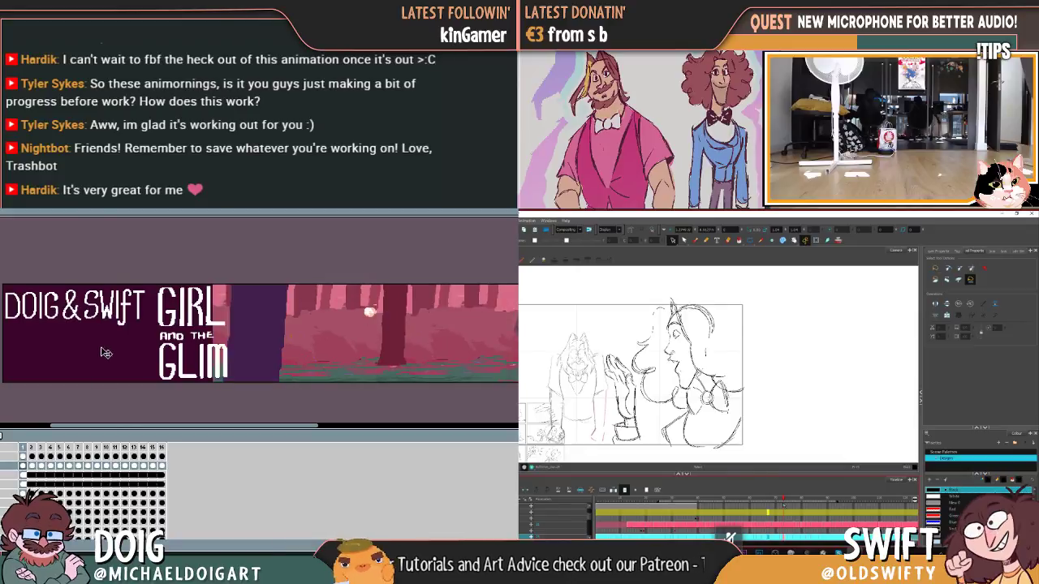
{"action": "left_click", "coordinate": [25, 467]}
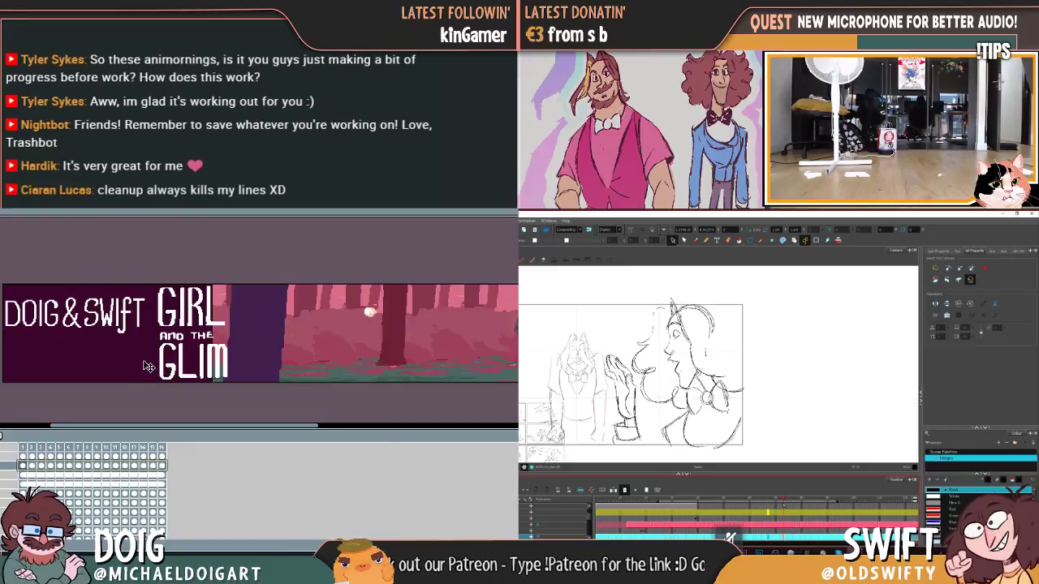
{"action": "left_click_drag", "start_coordinate": [239, 364], "coordinate": [205, 375]}
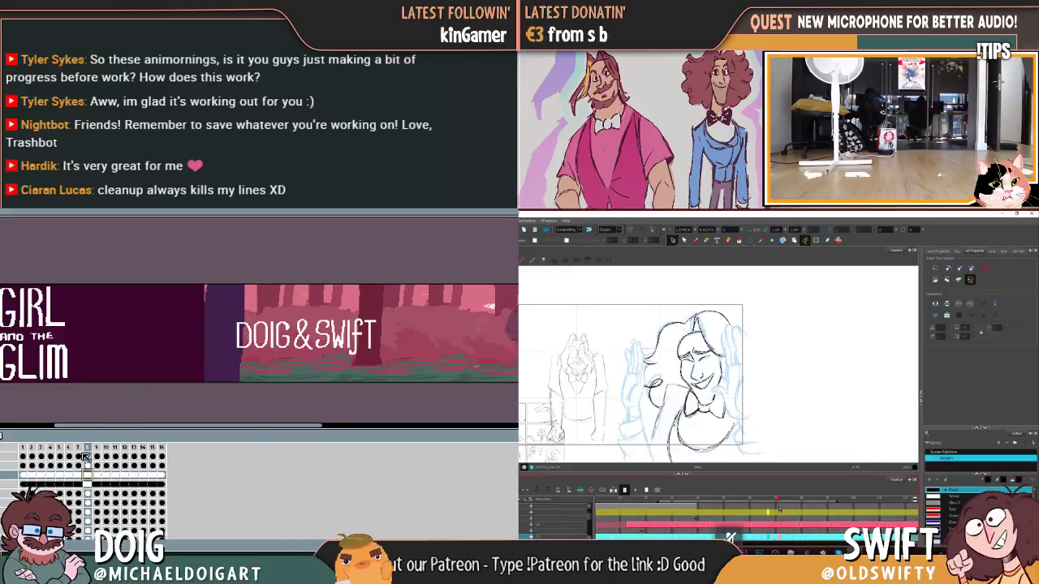
{"action": "scroll", "coordinate": [148, 406], "scroll_direction": "down", "scroll_amount": 3}
{"action": "scroll", "coordinate": [145, 389], "scroll_direction": "up", "scroll_amount": 4}
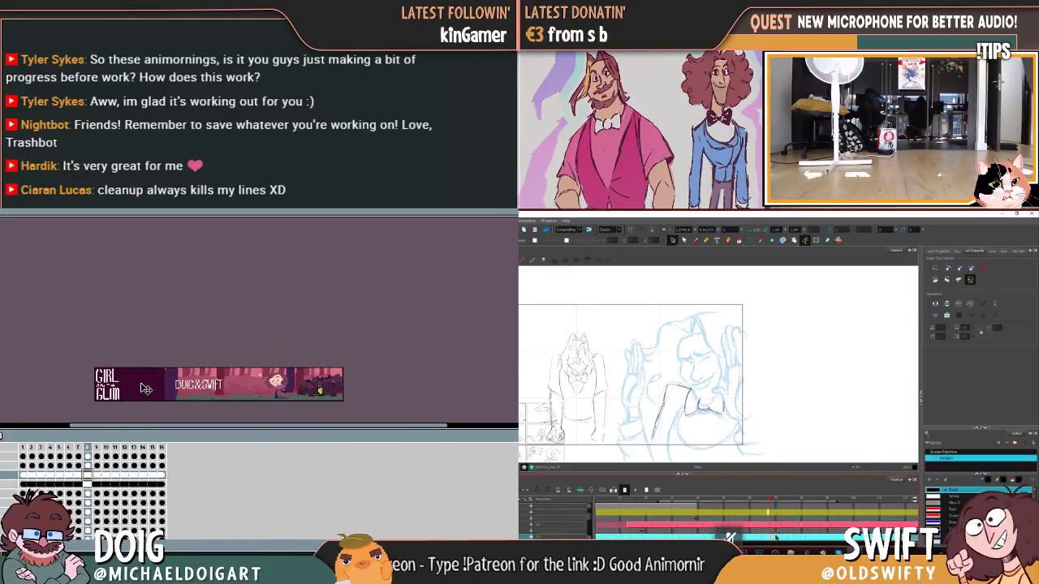
{"action": "scroll", "coordinate": [146, 389], "scroll_direction": "down", "scroll_amount": 2}
Step: Enlarge the DOIG & SWIFT lettering to nearly the banner's height, place it beside the GIRL AND THE GLIM title, and inspect both up close
{"action": "left_click_drag", "start_coordinate": [209, 380], "coordinate": [176, 343]}
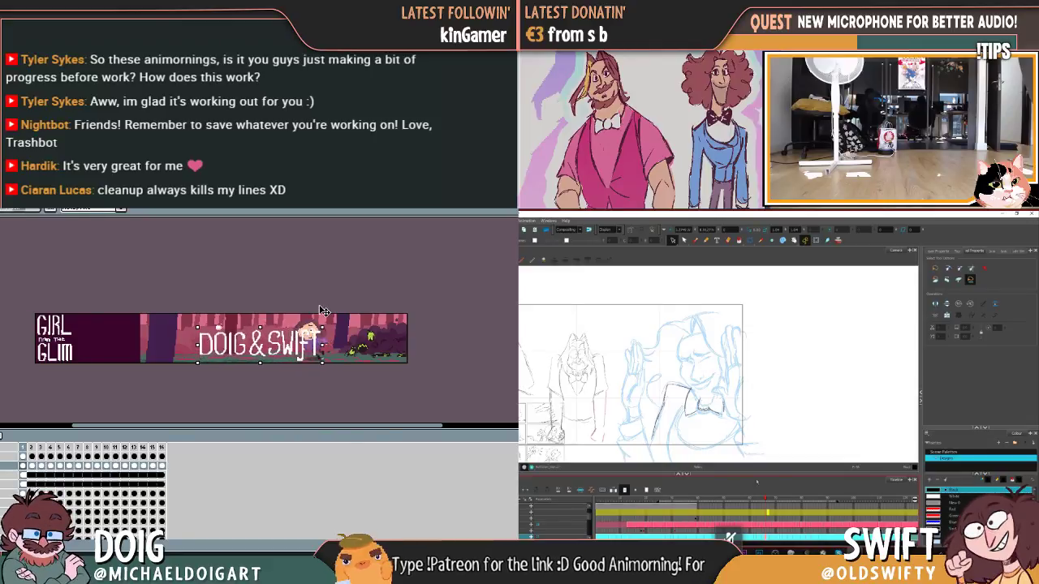
{"action": "left_click_drag", "start_coordinate": [323, 327], "coordinate": [235, 341]}
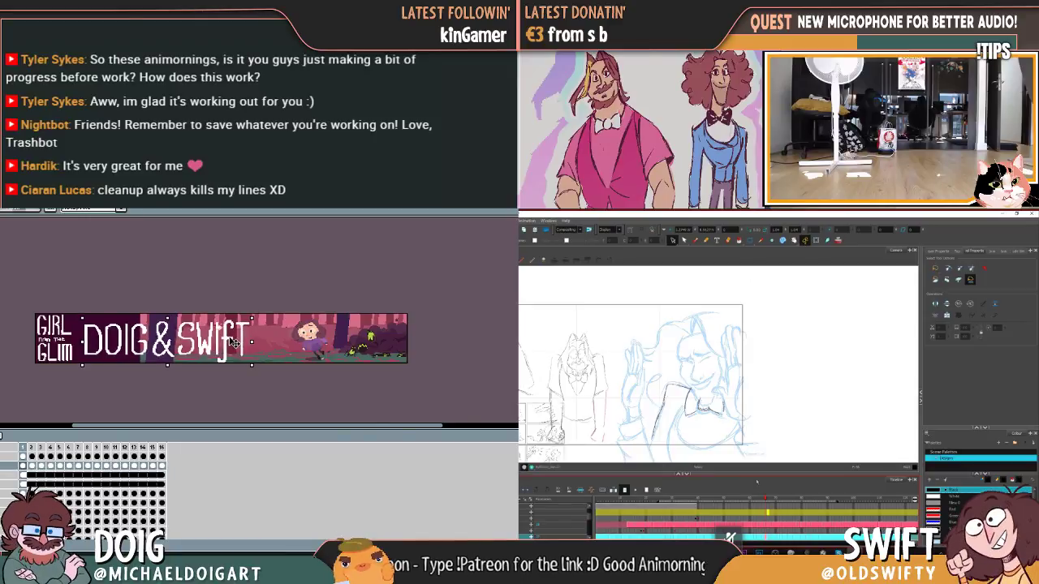
{"action": "left_click", "coordinate": [266, 395]}
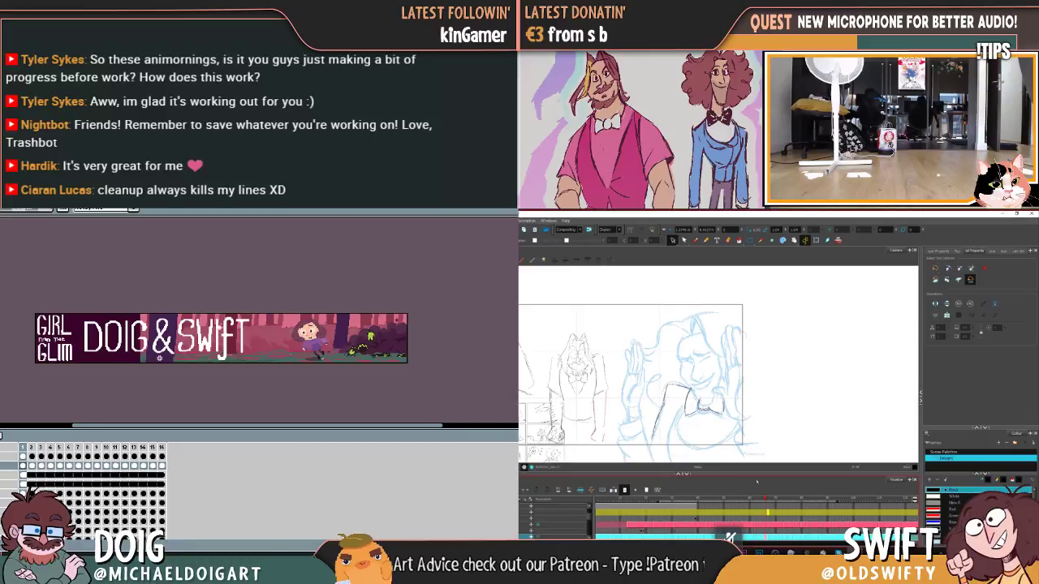
{"action": "scroll", "coordinate": [159, 358], "scroll_direction": "up", "scroll_amount": 2}
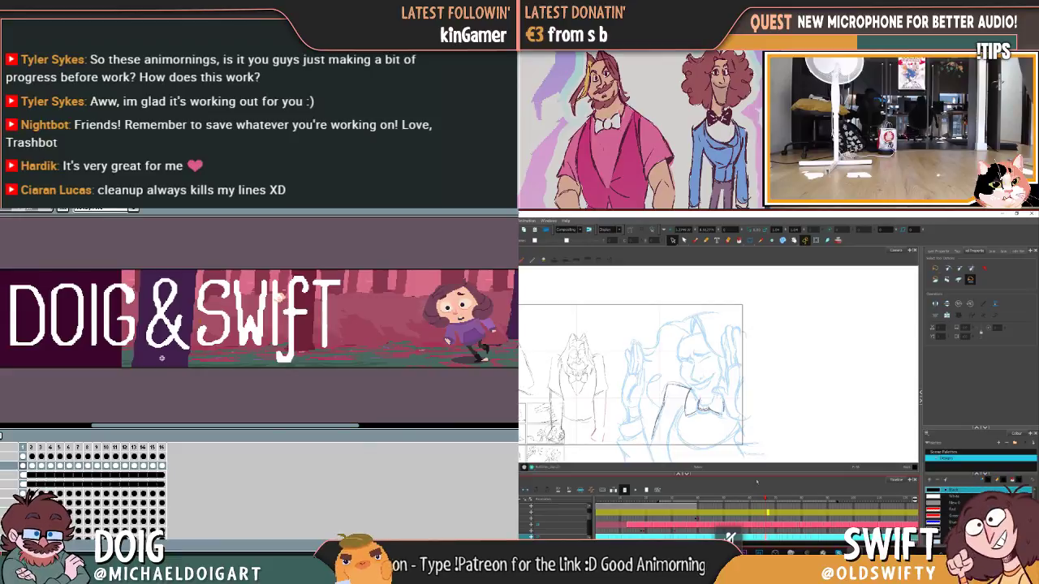
{"action": "scroll", "coordinate": [161, 358], "scroll_direction": "down", "scroll_amount": 2}
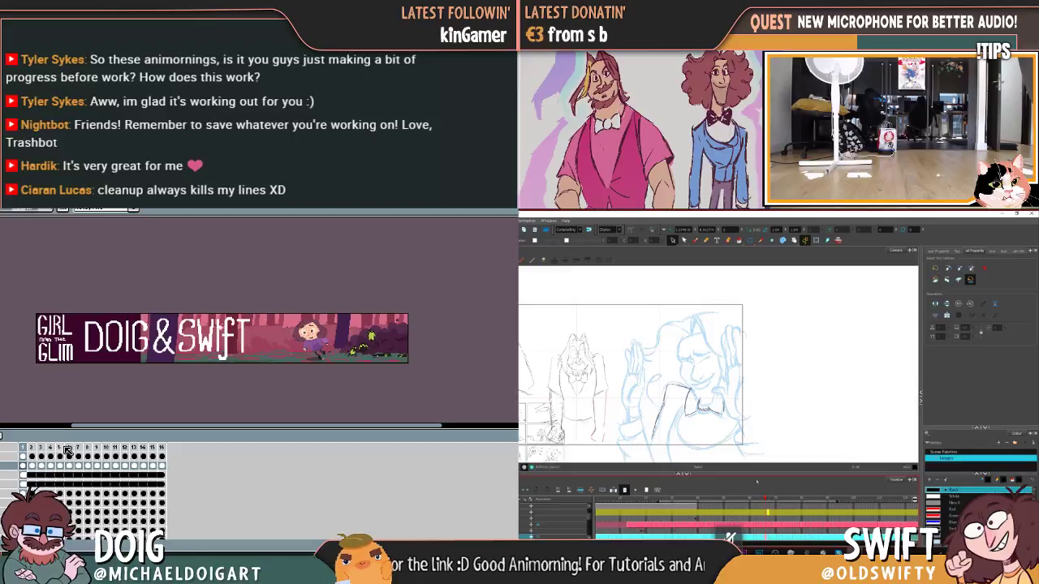
{"action": "scroll", "coordinate": [49, 382], "scroll_direction": "up", "scroll_amount": 4}
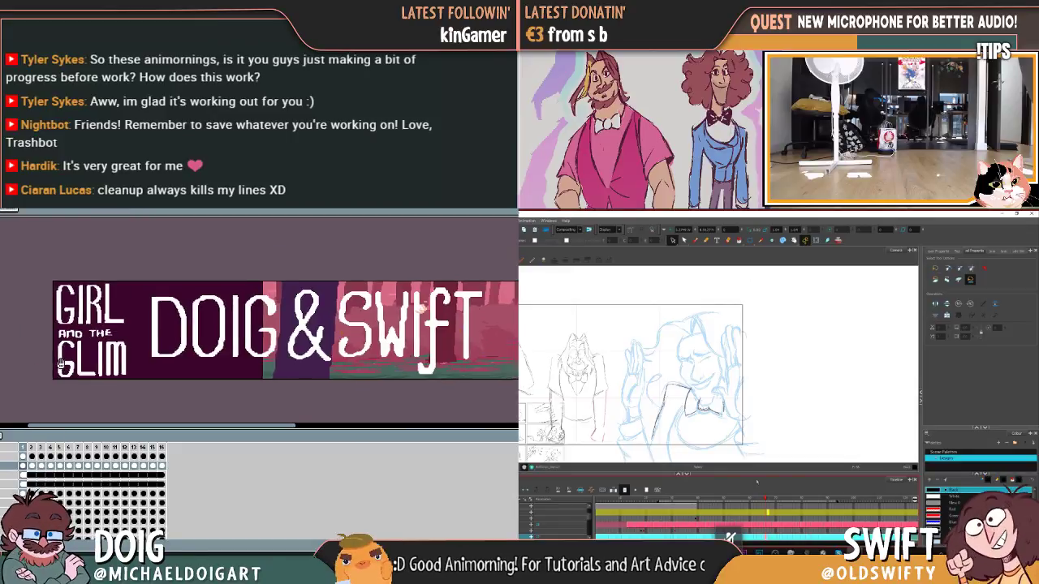
{"action": "scroll", "coordinate": [79, 362], "scroll_direction": "up", "scroll_amount": 3}
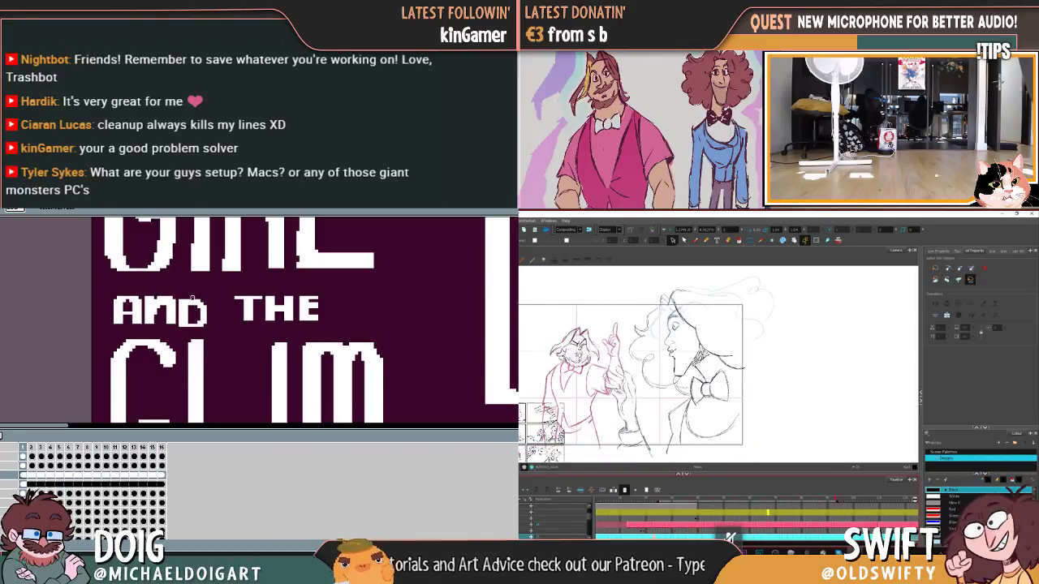
Step: Adjust the letter spacing of the word AND in the GIRL AND THE GLIM title by shifting its D and realigning the word
{"action": "left_click_drag", "start_coordinate": [177, 292], "coordinate": [210, 323]}
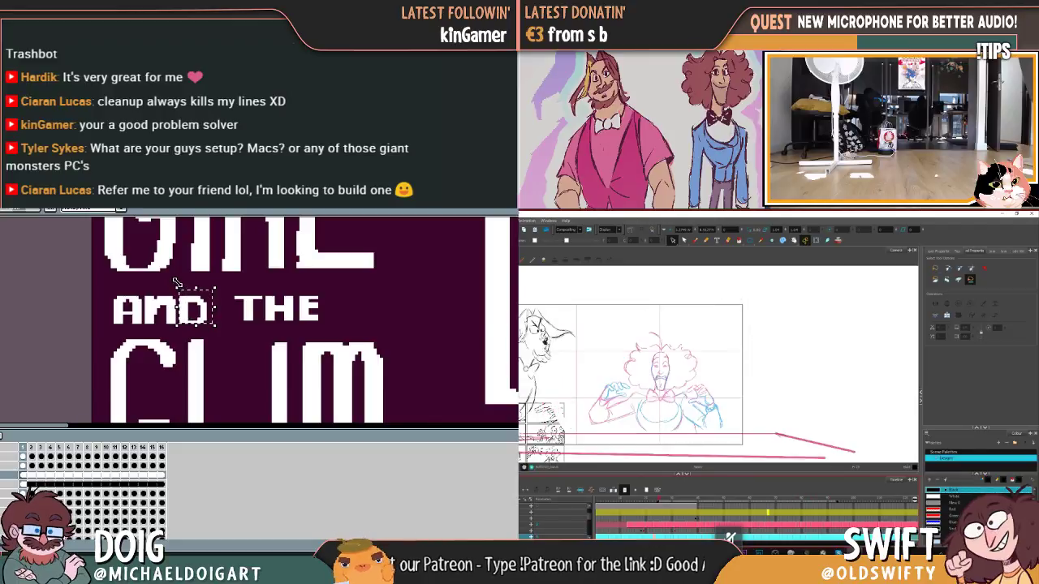
{"action": "left_click", "coordinate": [219, 307]}
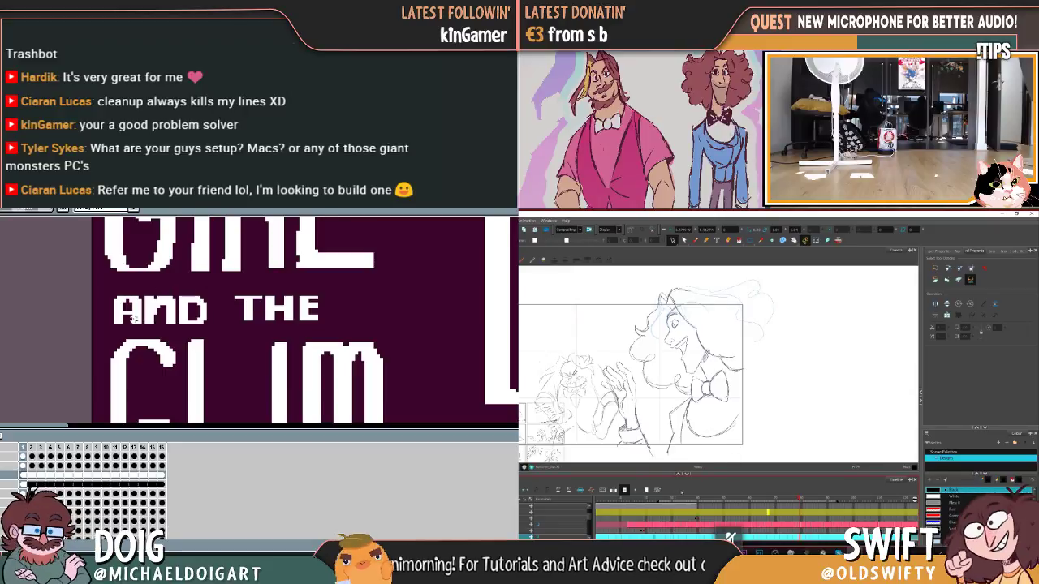
{"action": "left_click_drag", "start_coordinate": [104, 283], "coordinate": [219, 325]}
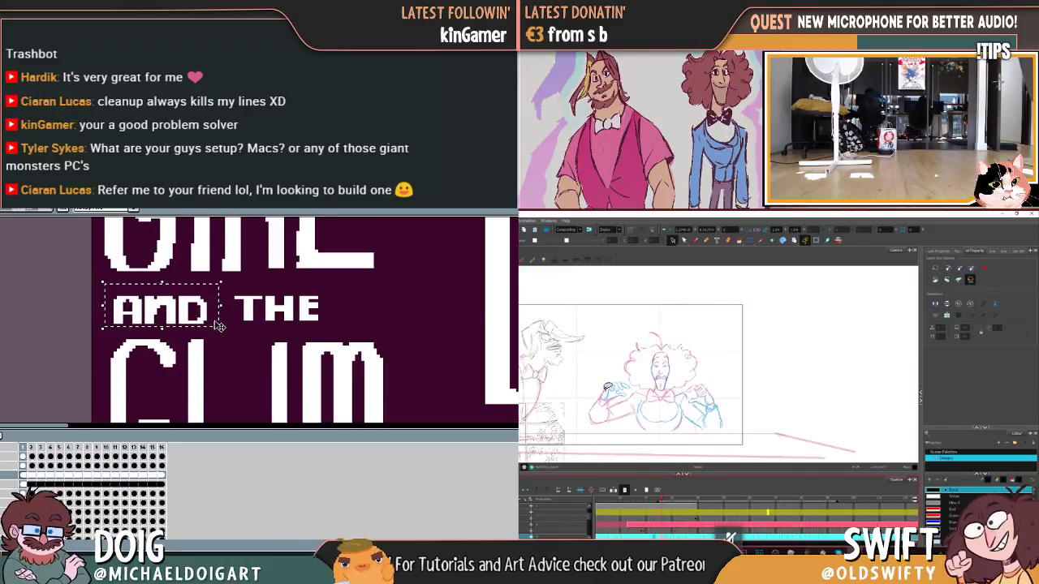
{"action": "left_click", "coordinate": [185, 333]}
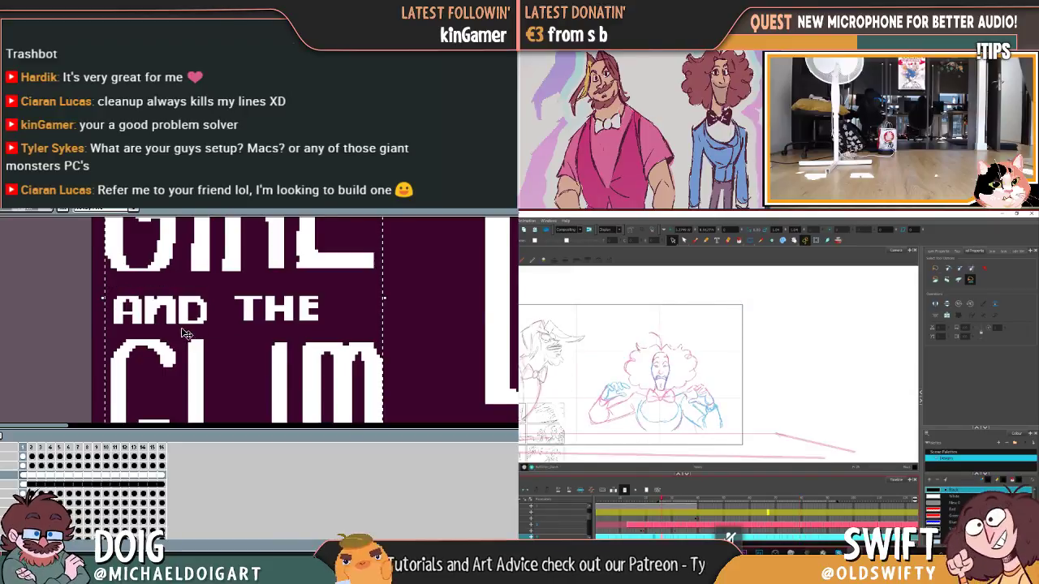
{"action": "left_click", "coordinate": [81, 288]}
{"action": "left_click_drag", "start_coordinate": [108, 284], "coordinate": [220, 329]}
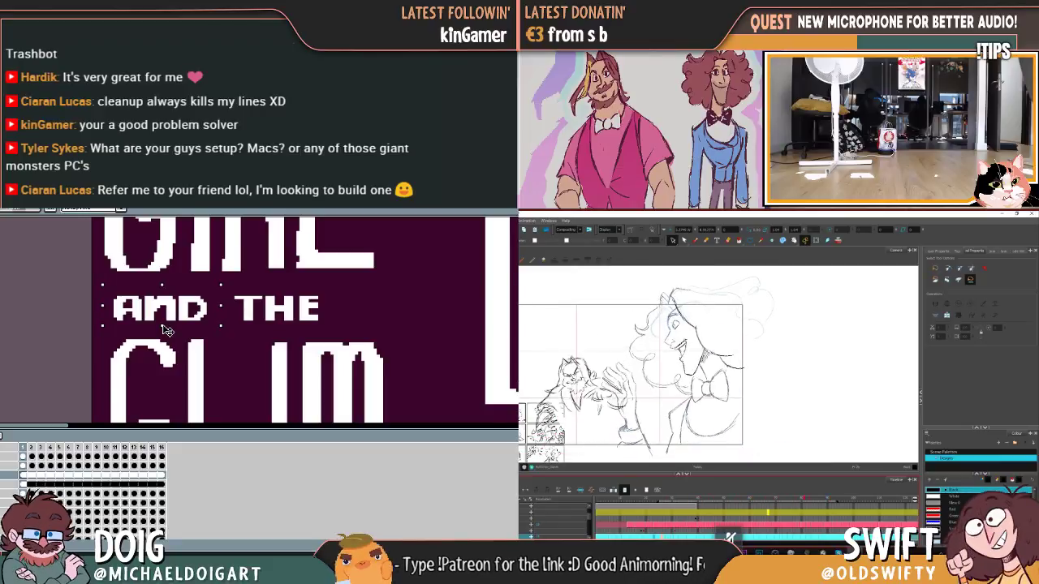
{"action": "left_click", "coordinate": [151, 255]}
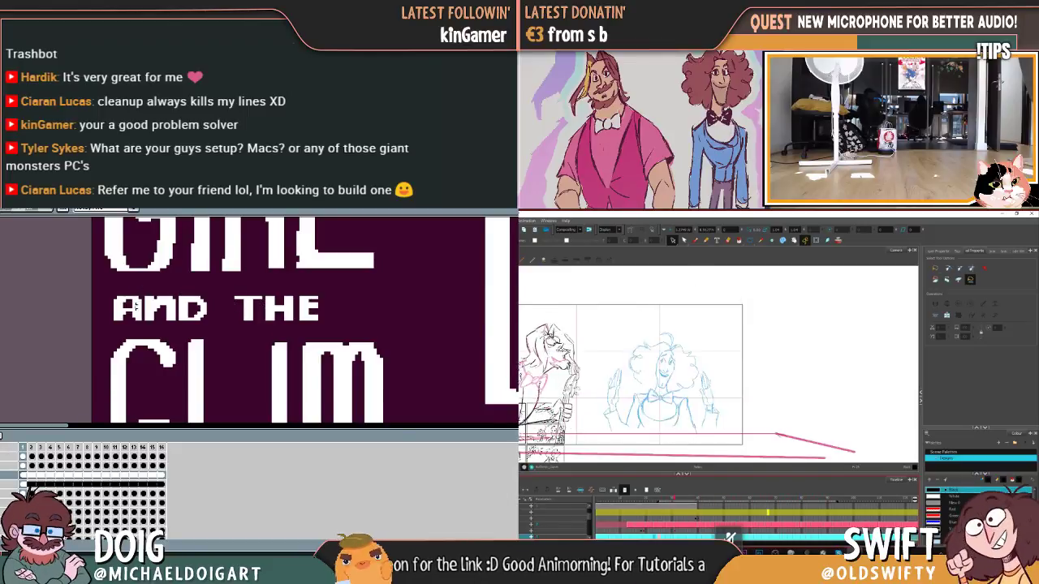
Step: Shift the AND THE line slightly right so it sits centred between GIRL and GLIM, and check the title in the full banner
{"action": "left_click_drag", "start_coordinate": [102, 283], "coordinate": [298, 317]}
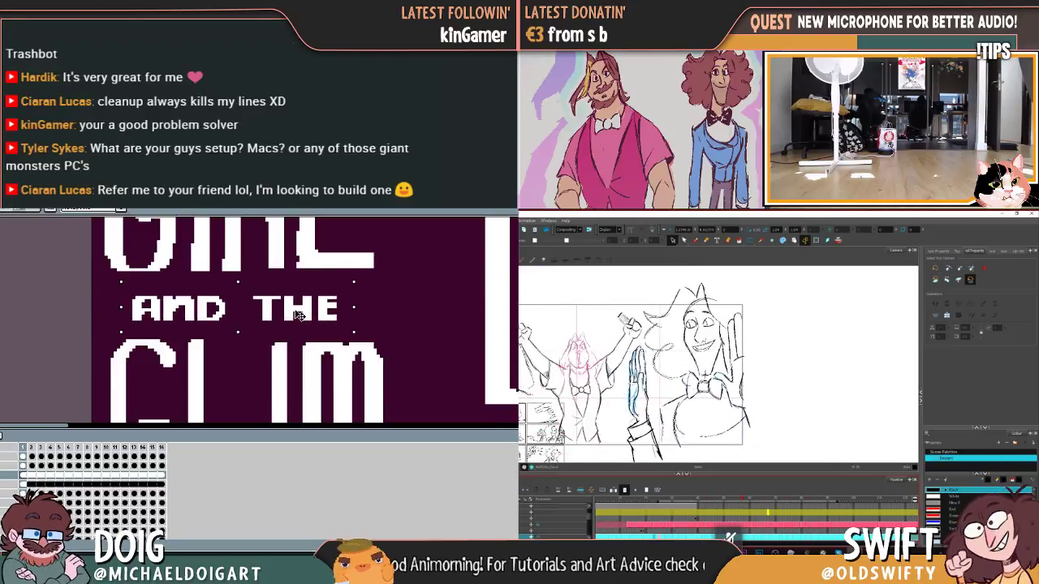
{"action": "scroll", "coordinate": [243, 320], "scroll_direction": "up", "scroll_amount": 3}
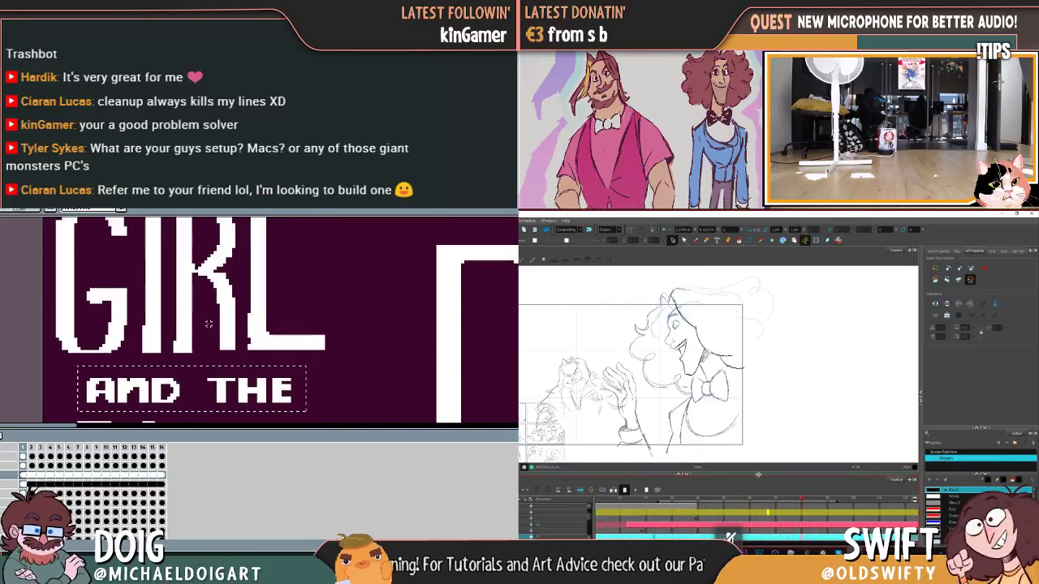
{"action": "scroll", "coordinate": [244, 324], "scroll_direction": "down", "scroll_amount": 3}
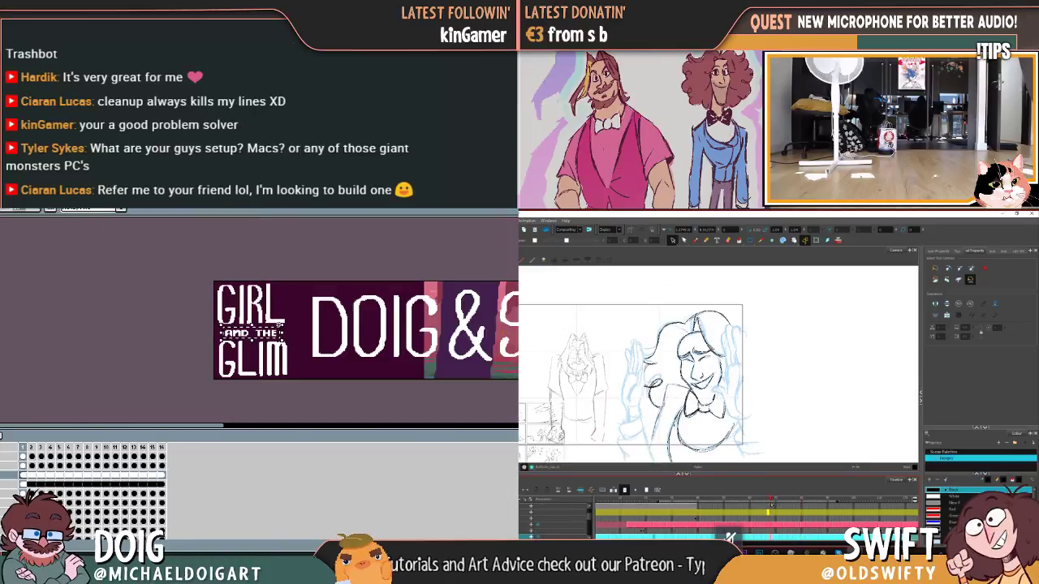
{"action": "scroll", "coordinate": [290, 315], "scroll_direction": "up", "scroll_amount": 2}
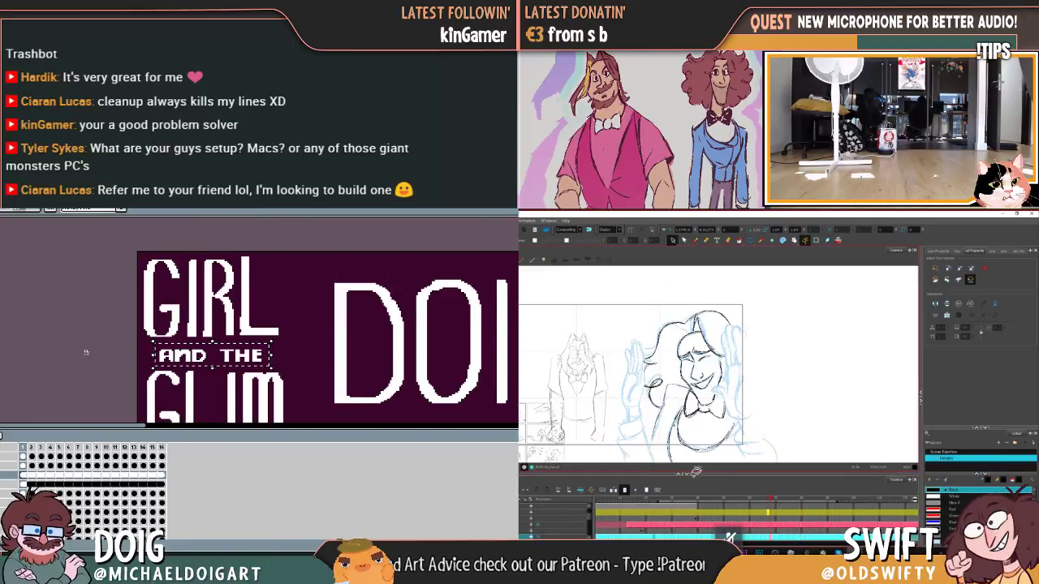
{"action": "scroll", "coordinate": [86, 351], "scroll_direction": "down", "scroll_amount": 2}
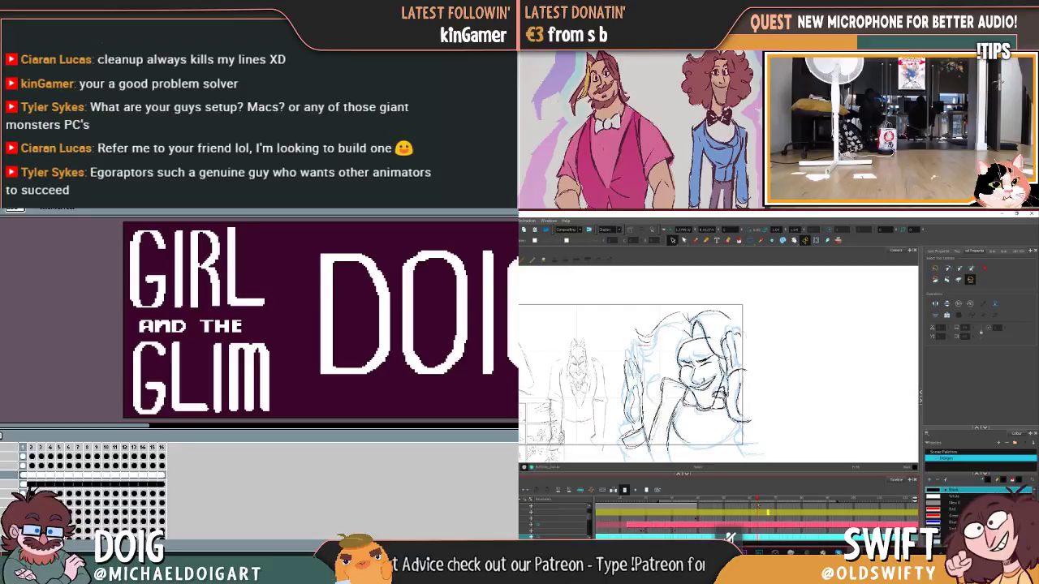
Step: Refine the letters of GLIM, leaving a clear gap between the foot of the L and the I
{"action": "mouse_move", "coordinate": [757, 499]}
{"action": "left_mouse_down"}
{"action": "mouse_move", "coordinate": [745, 501]}
{"action": "mouse_move", "coordinate": [762, 512]}
{"action": "left_mouse_up"}
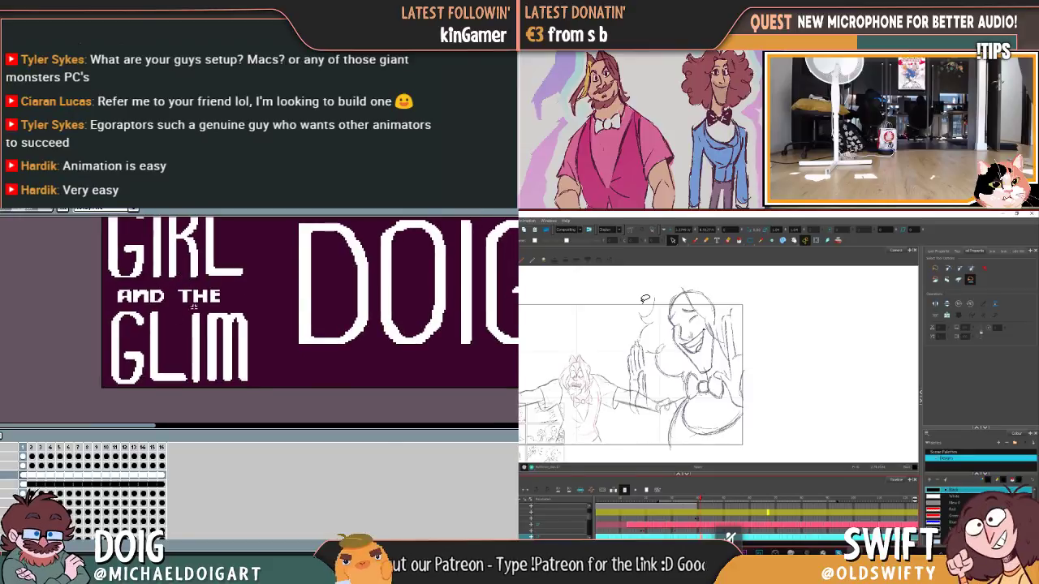
{"action": "left_click_drag", "start_coordinate": [147, 308], "coordinate": [193, 388]}
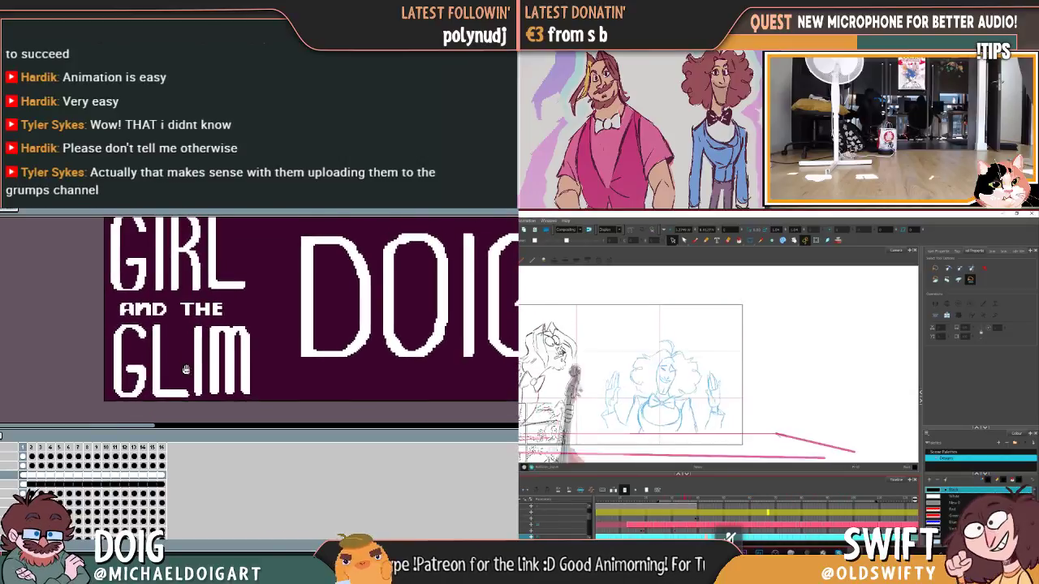
{"action": "left_click_drag", "start_coordinate": [195, 385], "coordinate": [109, 339]}
{"action": "left_click_drag", "start_coordinate": [179, 370], "coordinate": [176, 367]}
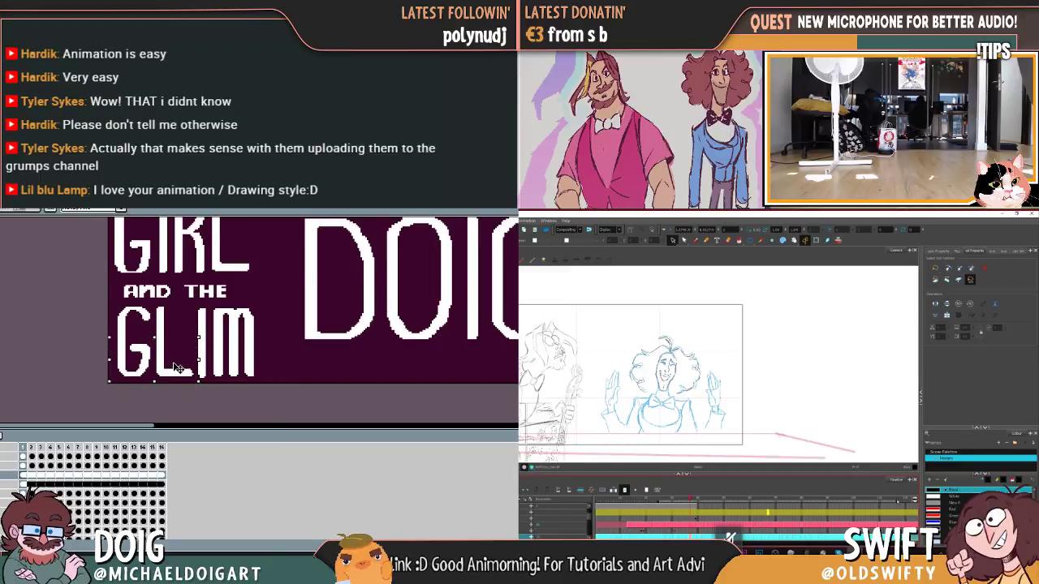
{"action": "key", "text": "Up"}
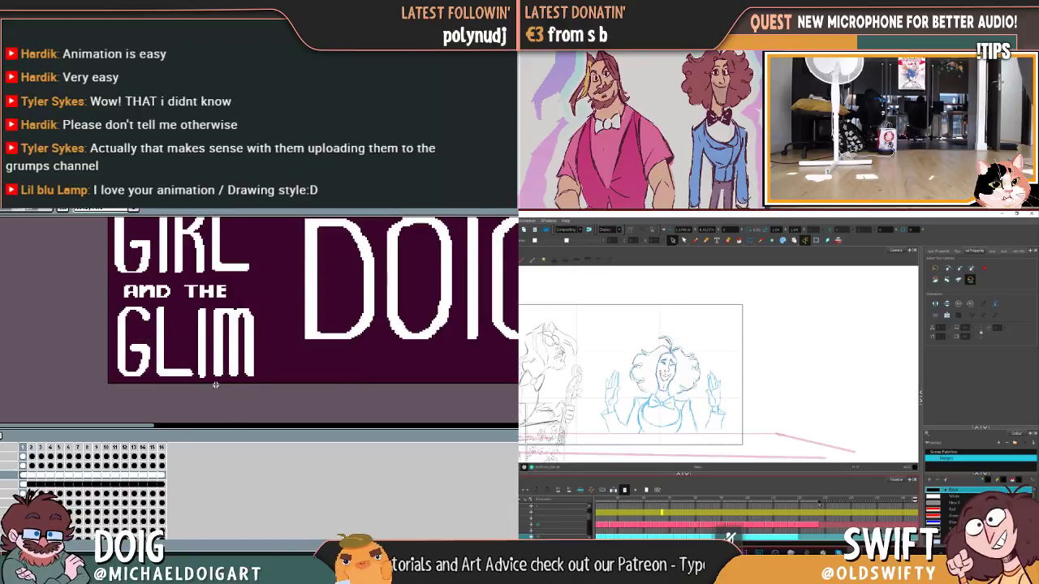
{"action": "left_click", "coordinate": [210, 363]}
{"action": "left_click_drag", "start_coordinate": [209, 363], "coordinate": [204, 360]}
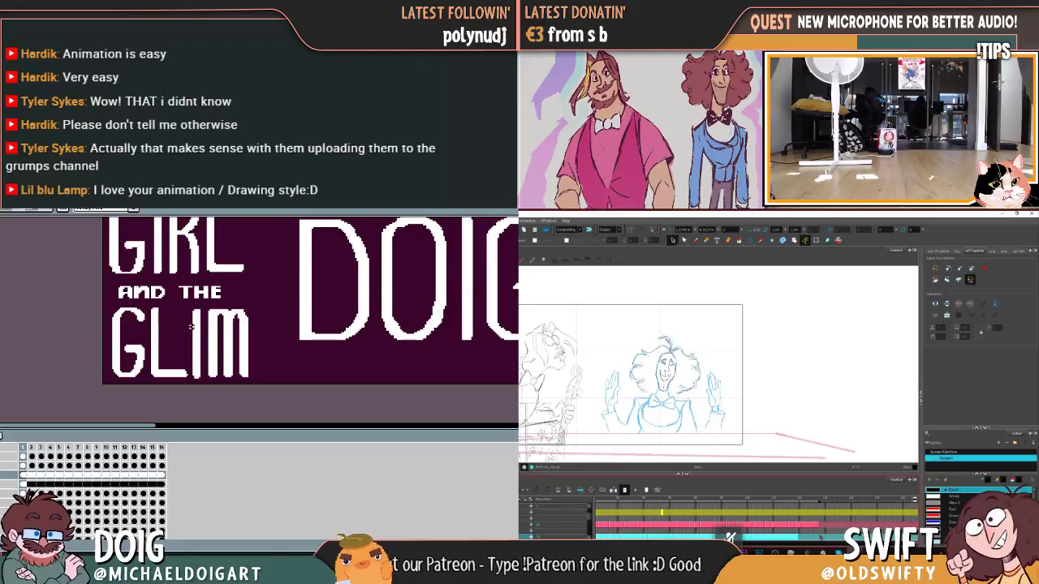
{"action": "key", "text": "."}
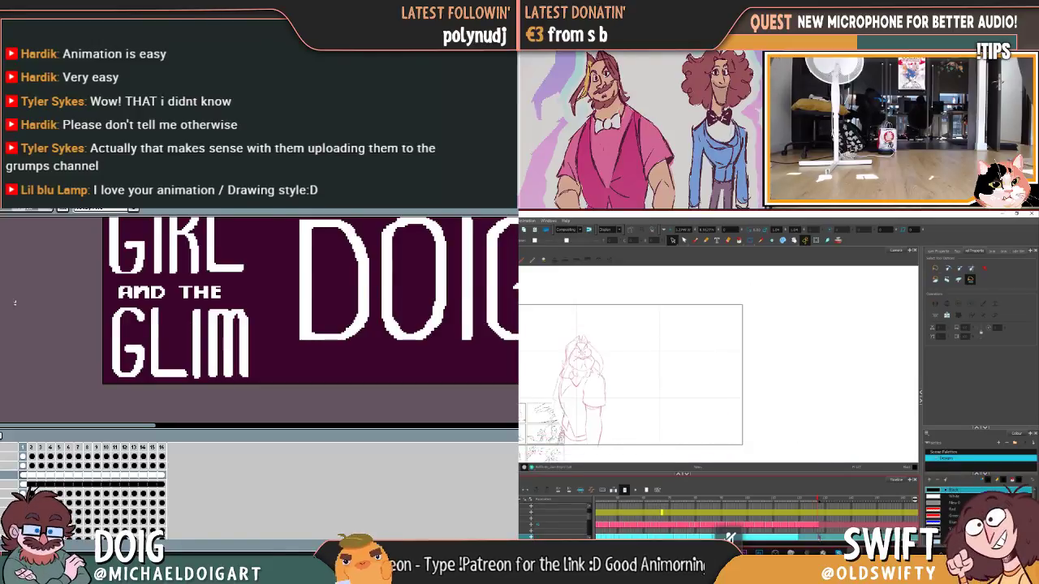
{"action": "key", "text": "."}
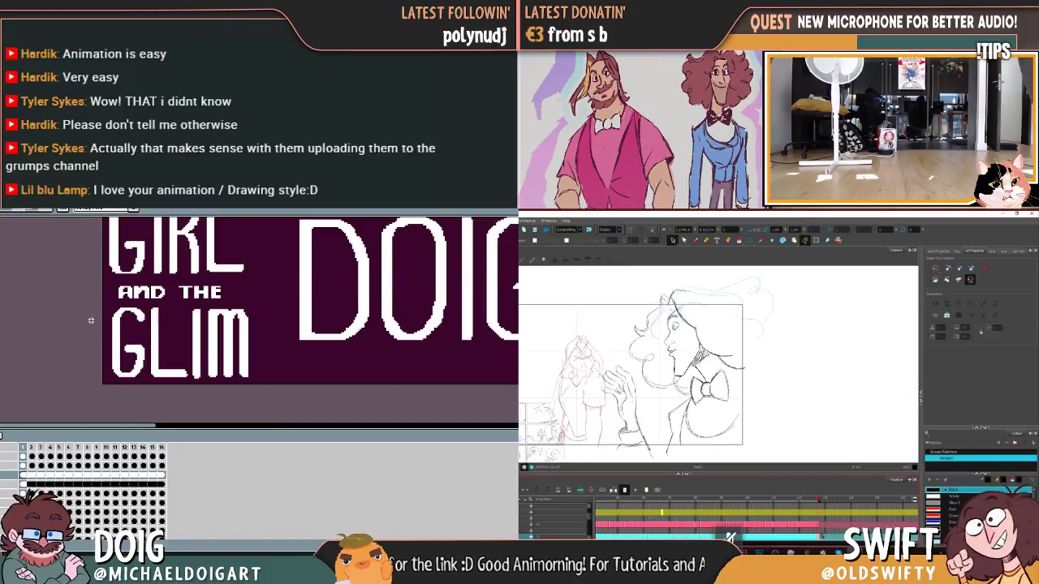
Step: Examine the GIRL AND THE GLIM title up close and against the DOIG & SWIFT lettering across the whole banner
{"action": "left_click_drag", "start_coordinate": [91, 321], "coordinate": [57, 331]}
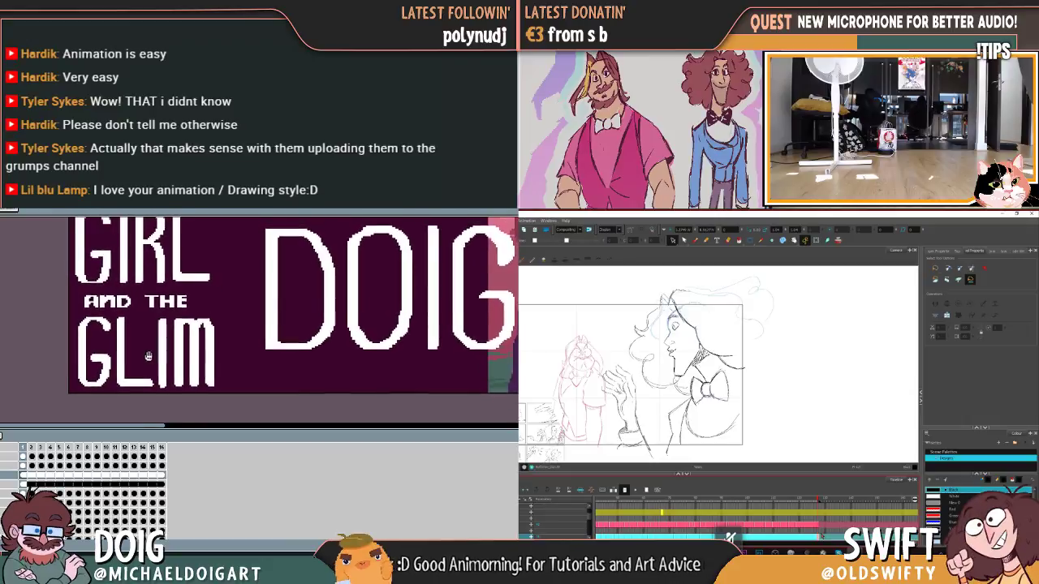
{"action": "scroll", "coordinate": [149, 356], "scroll_direction": "up", "scroll_amount": 1}
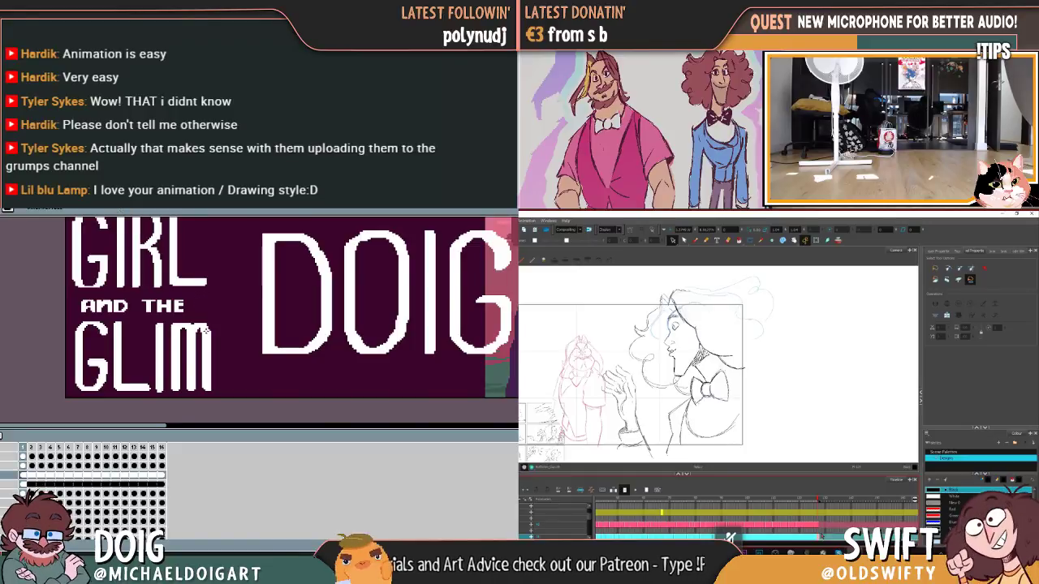
{"action": "scroll", "coordinate": [178, 340], "scroll_direction": "up", "scroll_amount": 1}
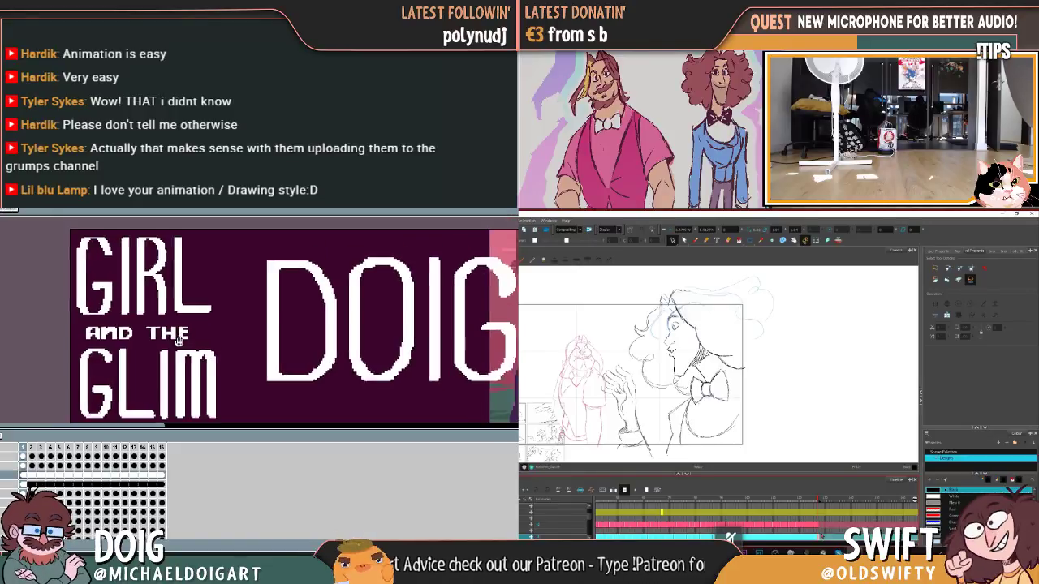
{"action": "left_click_drag", "start_coordinate": [178, 340], "coordinate": [172, 306]}
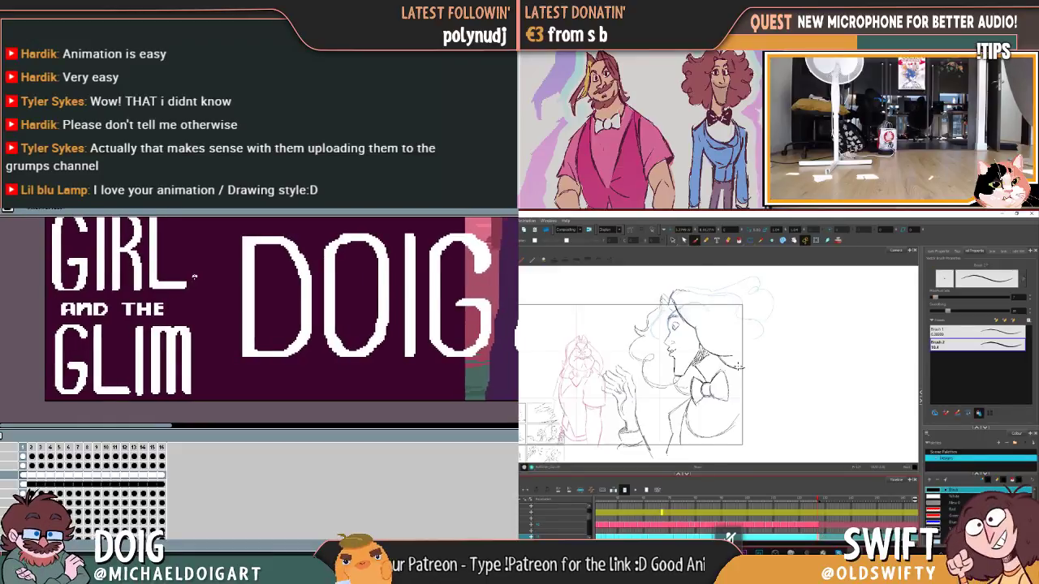
{"action": "scroll", "coordinate": [194, 277], "scroll_direction": "down", "scroll_amount": 5}
{"action": "scroll", "coordinate": [246, 343], "scroll_direction": "up", "scroll_amount": 1}
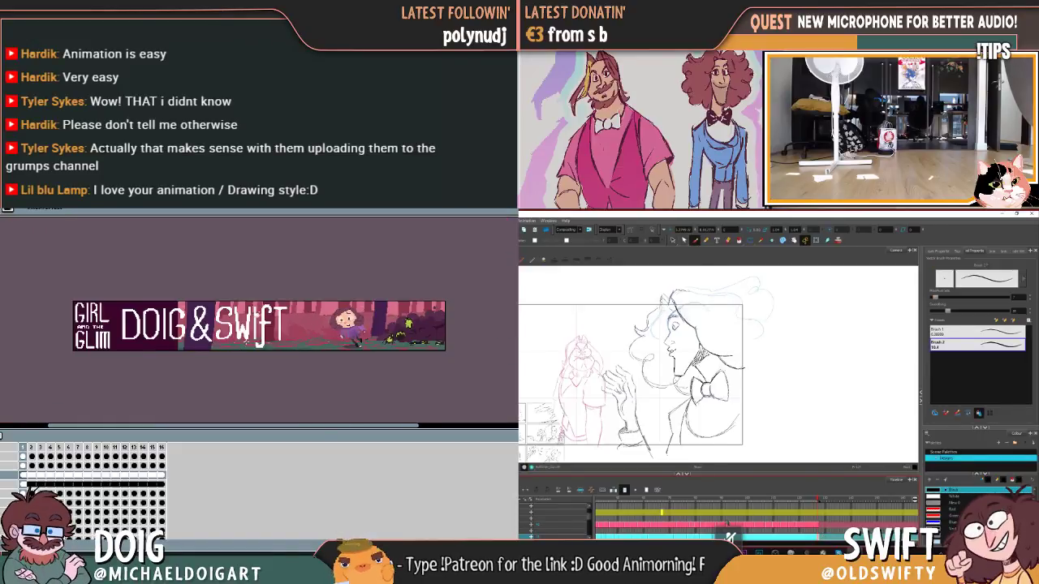
{"action": "left_click_drag", "start_coordinate": [246, 340], "coordinate": [237, 344]}
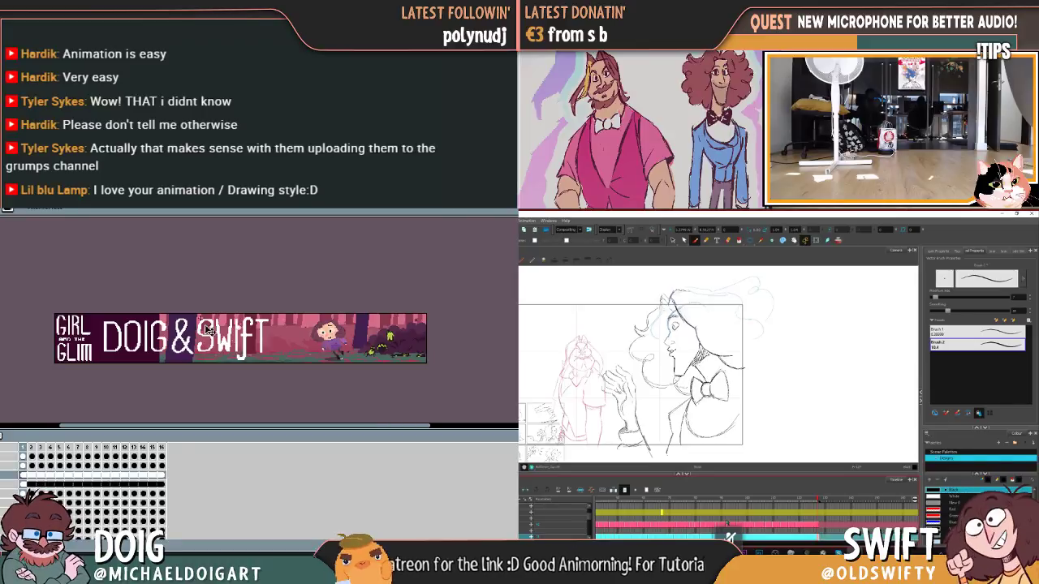
Step: Move the DOIG & SWIFT lettering right towards the running girl and clear its old cels in the frames after the first
{"action": "left_click_drag", "start_coordinate": [229, 349], "coordinate": [276, 349]}
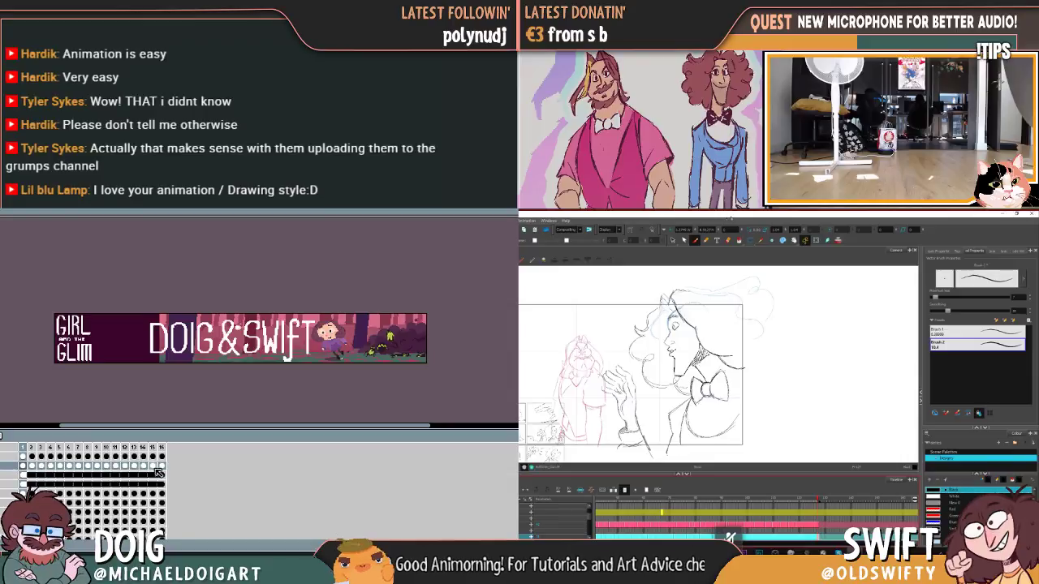
{"action": "left_click", "coordinate": [159, 467]}
{"action": "right_click", "coordinate": [38, 468]}
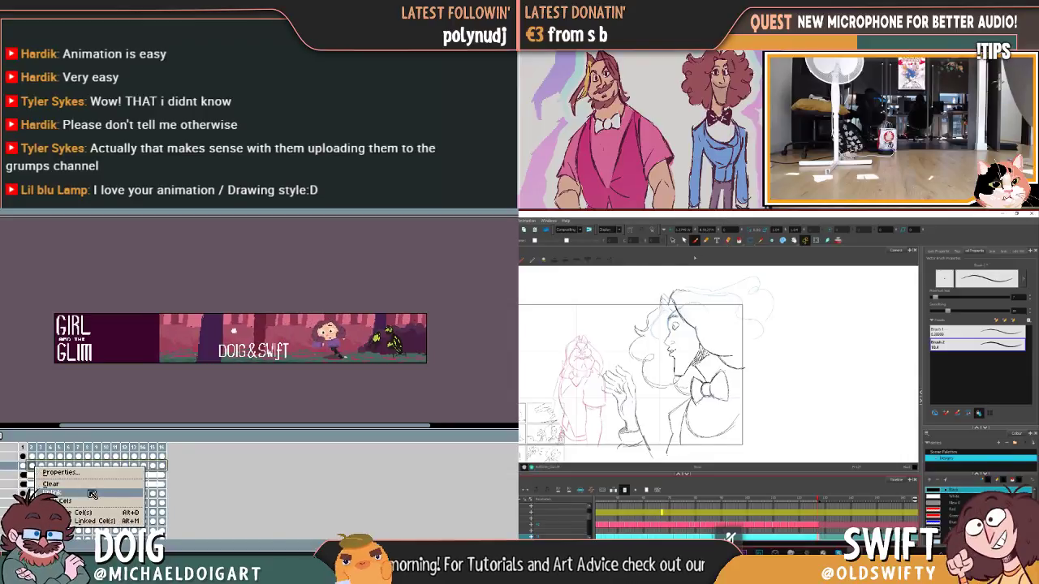
{"action": "left_click", "coordinate": [81, 483]}
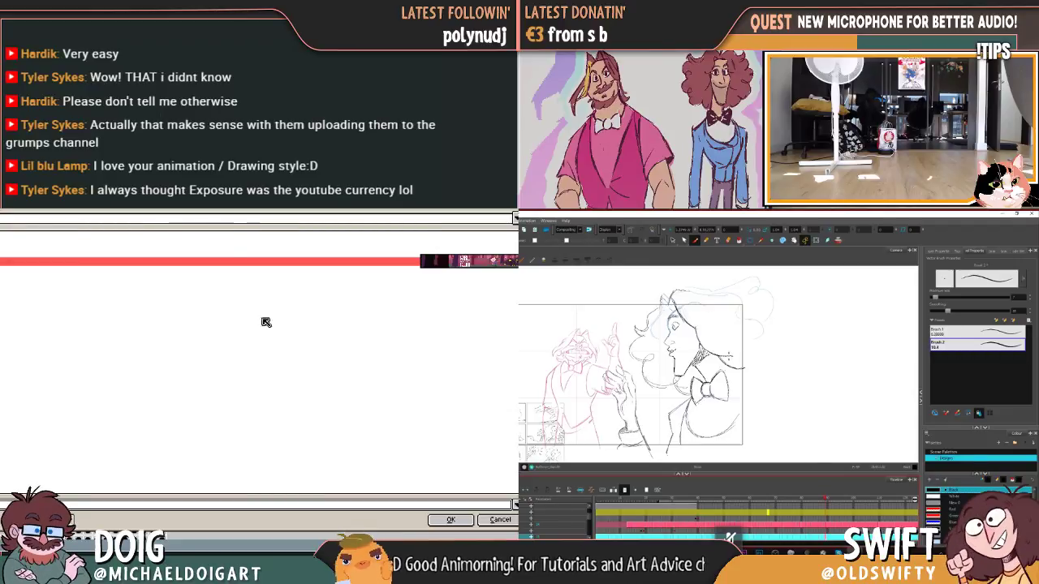
Step: Save the banner animation as a GIF, continuing despite the format's lack of layer support
{"action": "left_click", "coordinate": [673, 240]}
{"action": "left_click", "coordinate": [453, 521]}
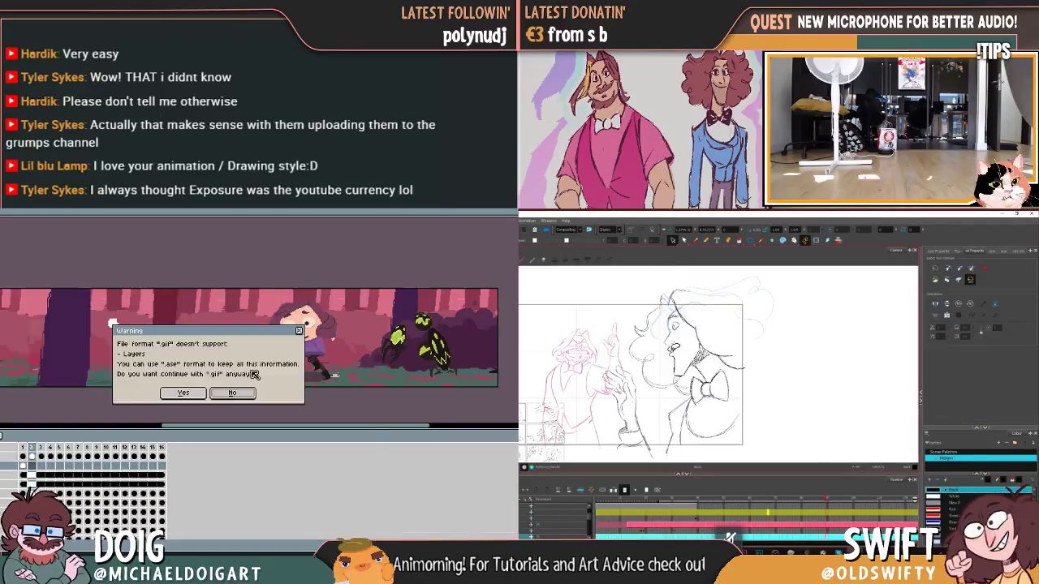
{"action": "left_click", "coordinate": [182, 395]}
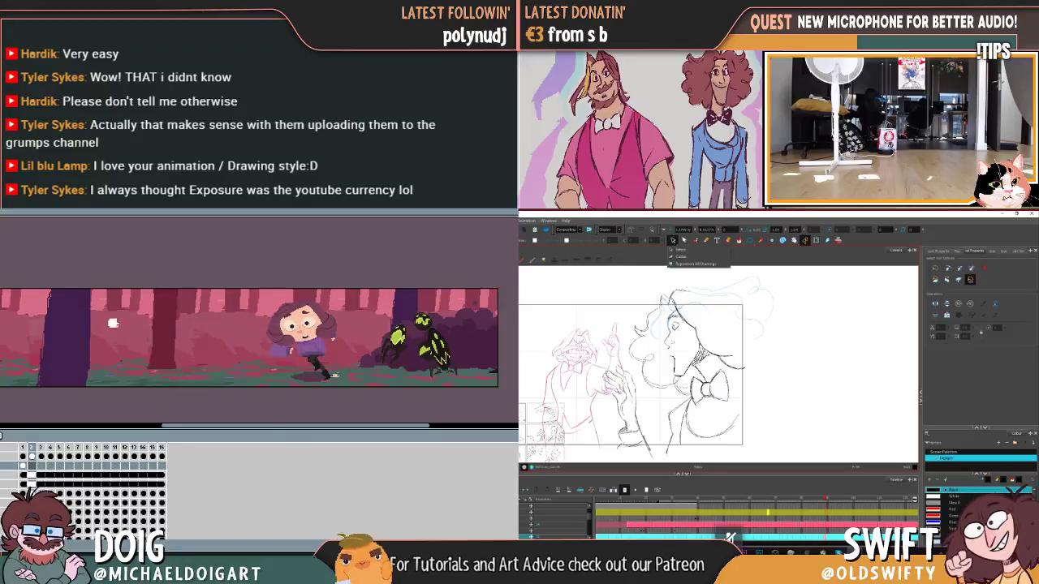
{"action": "left_click", "coordinate": [184, 392]}
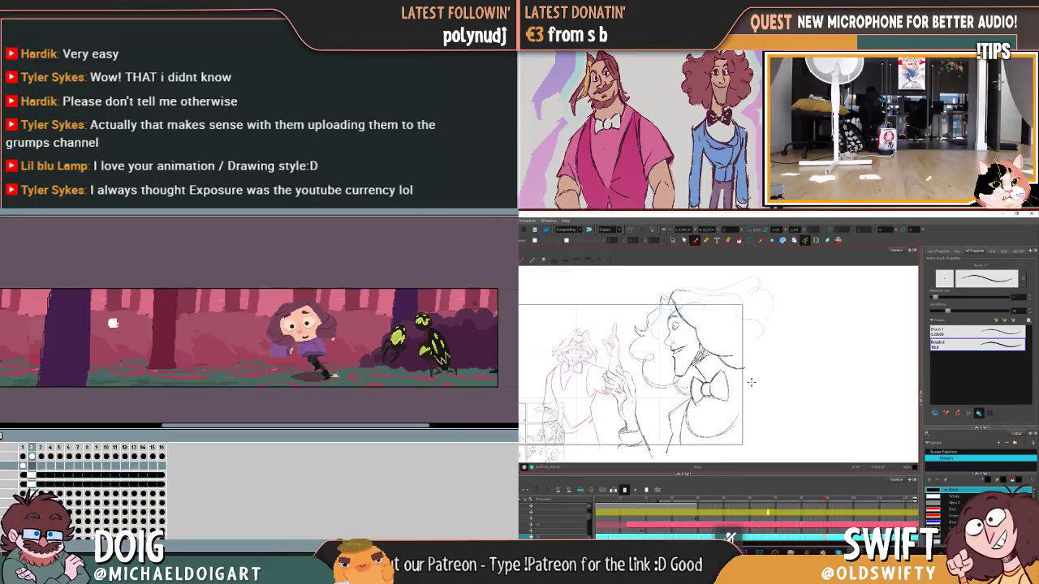
Step: Check the banner's canvas size and switch to After Effects to create a new composition in the banner's wide format
{"action": "key", "text": "ctrl+shift+c"}
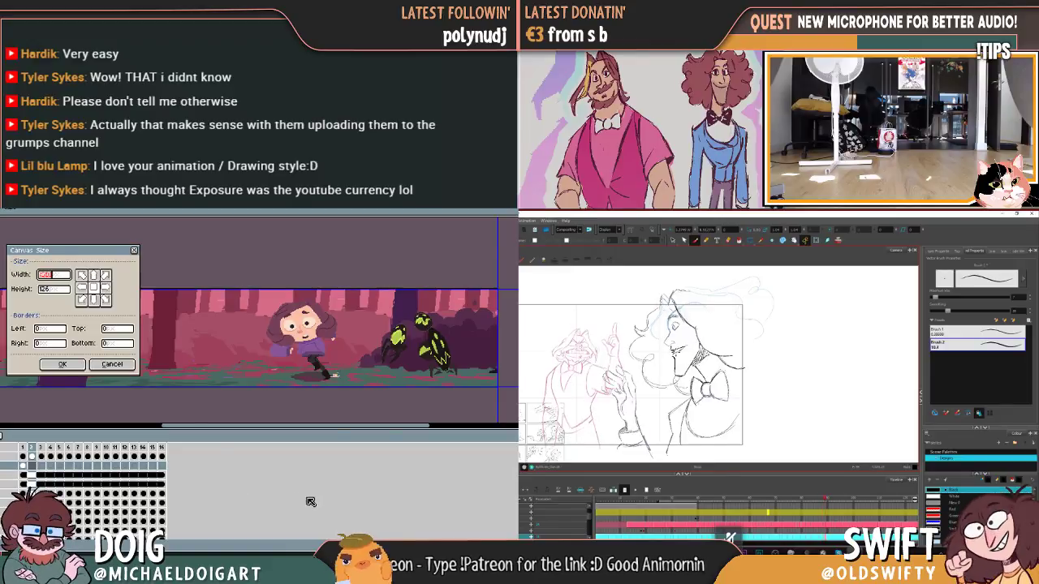
{"action": "key", "text": "alt+Tab"}
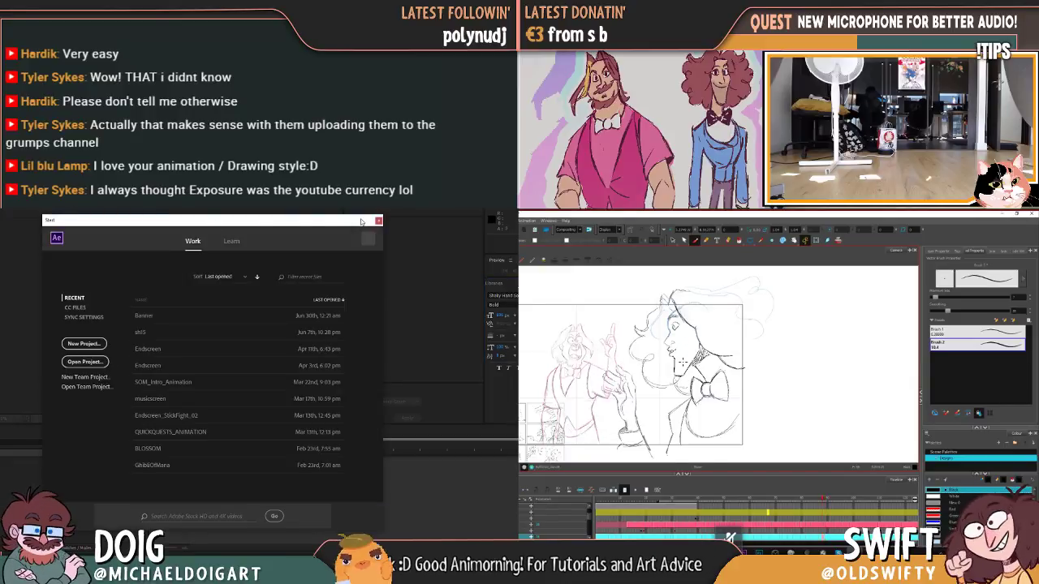
{"action": "left_click", "coordinate": [377, 221]}
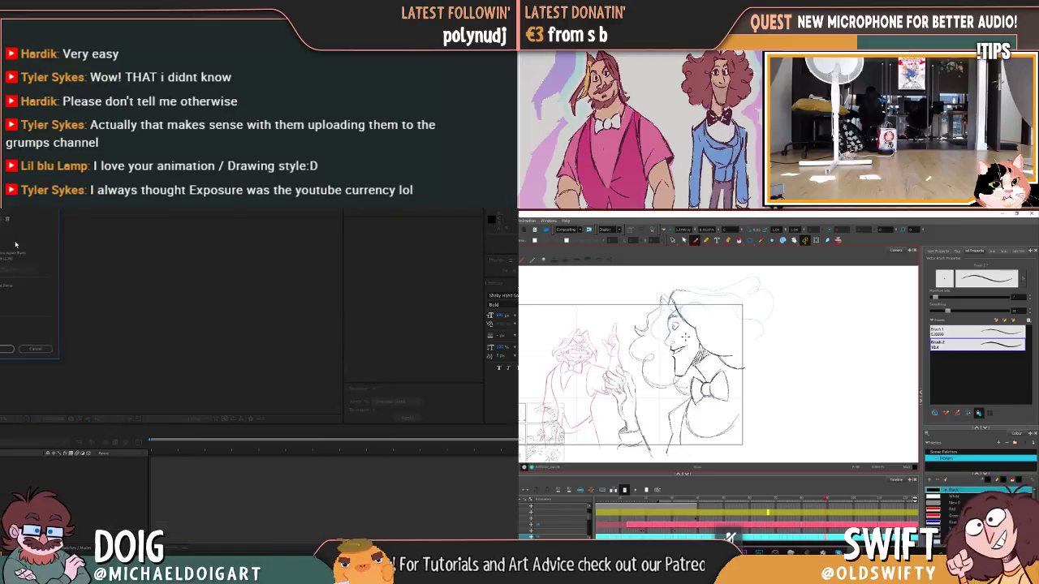
{"action": "key", "text": "ctrl+n"}
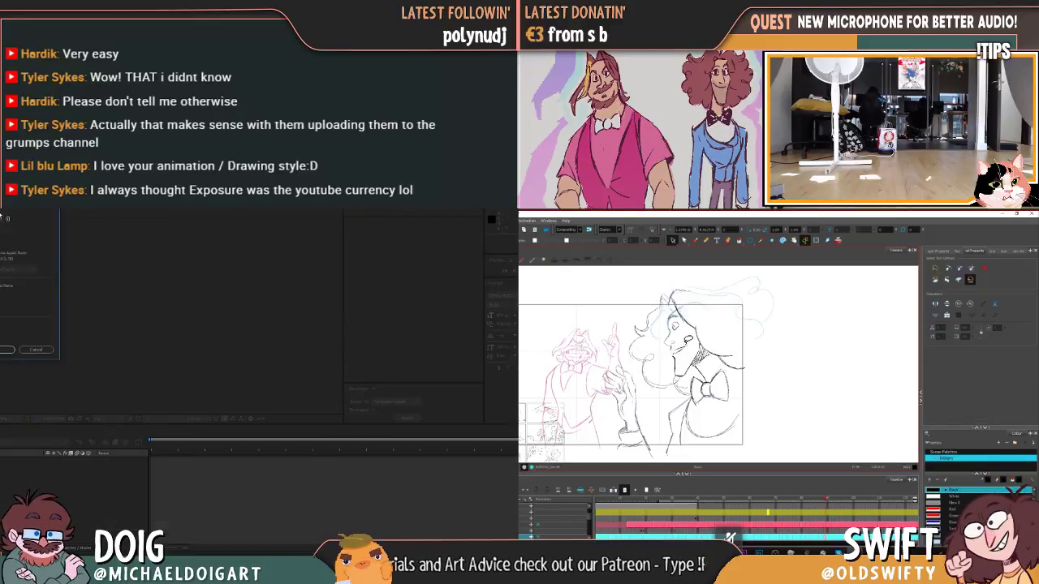
{"action": "key", "text": "alt+b"}
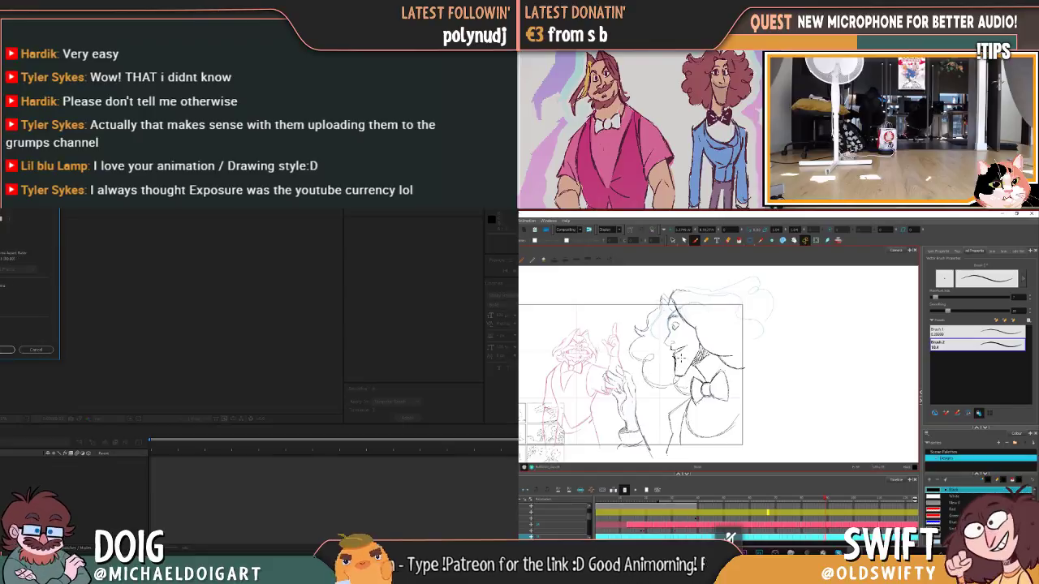
{"action": "key", "text": "alt+s"}
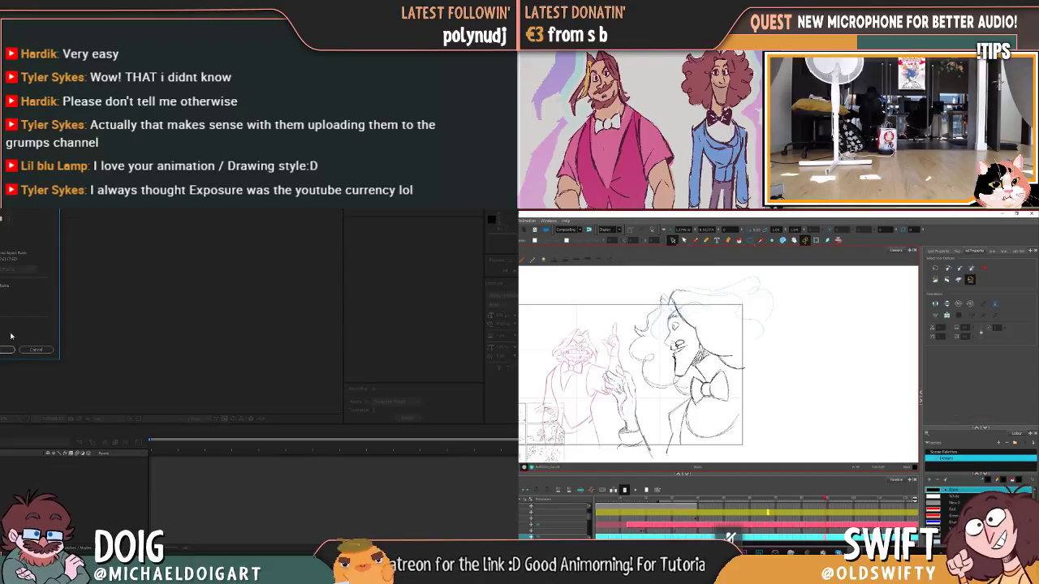
{"action": "left_click", "coordinate": [5, 350]}
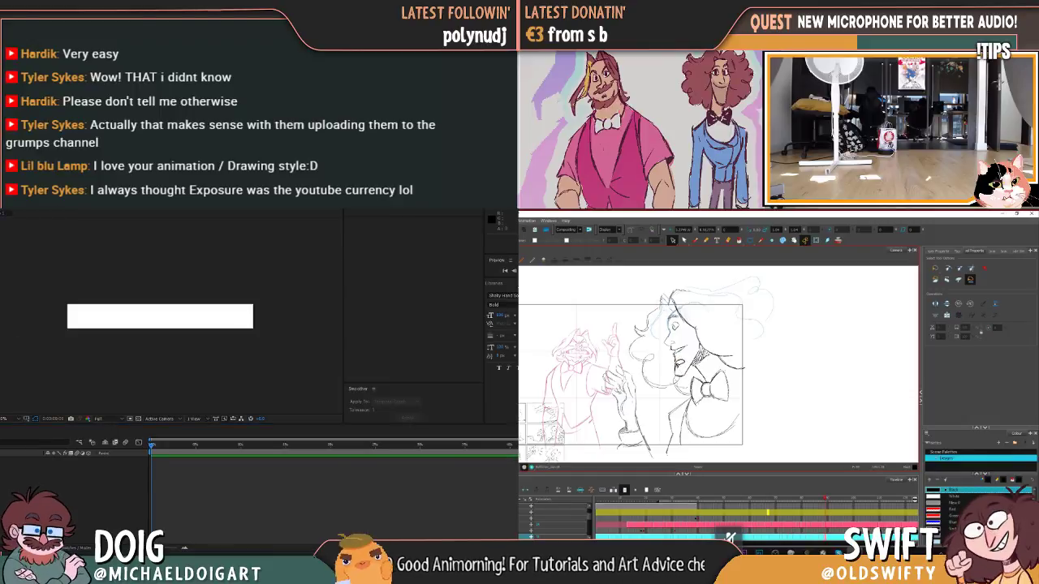
{"action": "right_click", "coordinate": [128, 554]}
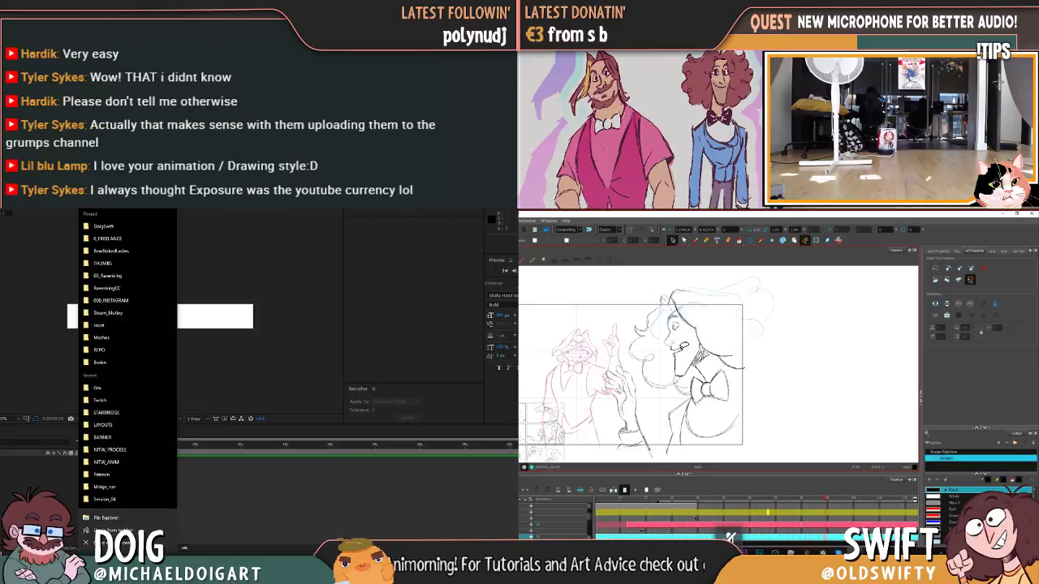
{"action": "left_click", "coordinate": [242, 498]}
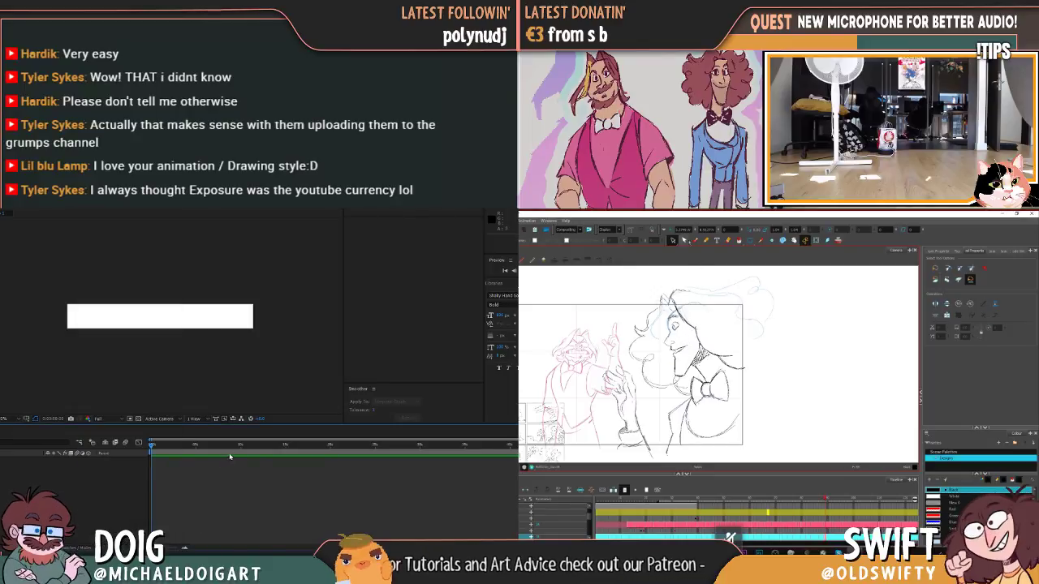
Step: Work on the mouth of the long-haired character in the Toon Boom sketch, comparing it with the neighbouring frames
{"action": "left_click", "coordinate": [695, 240]}
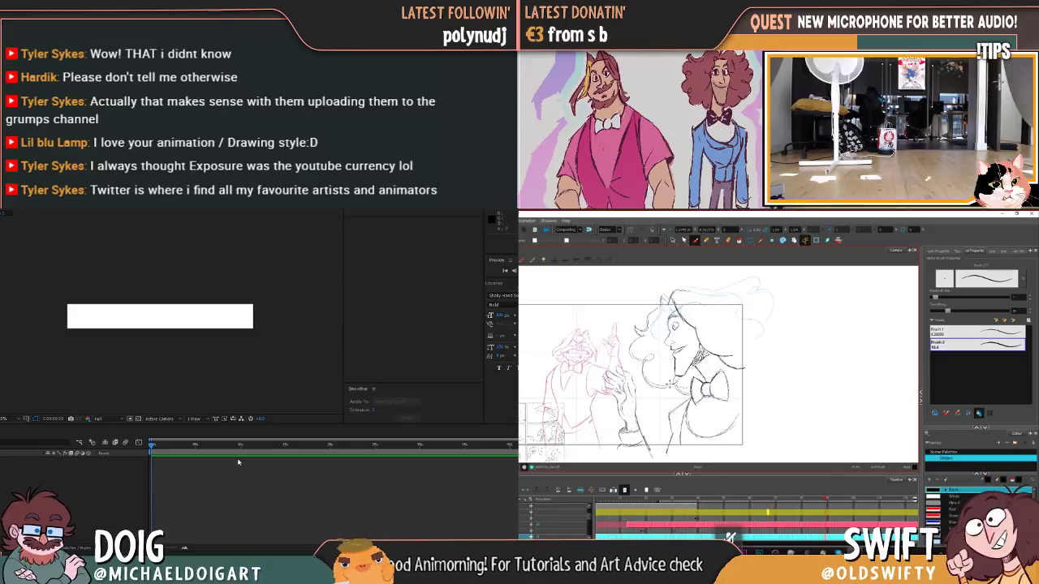
{"action": "key", "text": "alt+s"}
{"action": "left_click", "coordinate": [310, 378]}
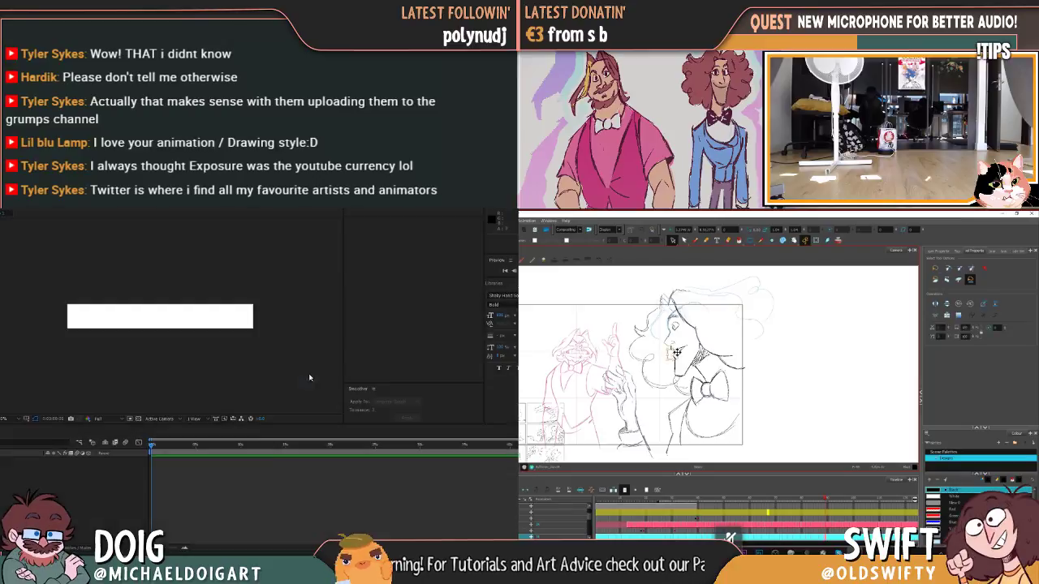
{"action": "left_click", "coordinate": [229, 213]}
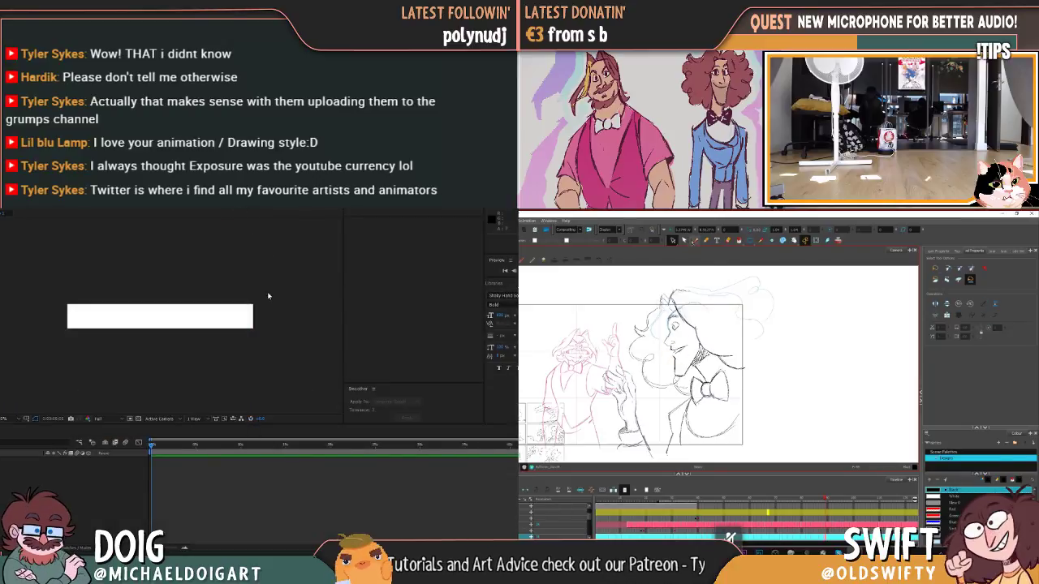
{"action": "key", "text": "alt+b"}
{"action": "key", "text": "period"}
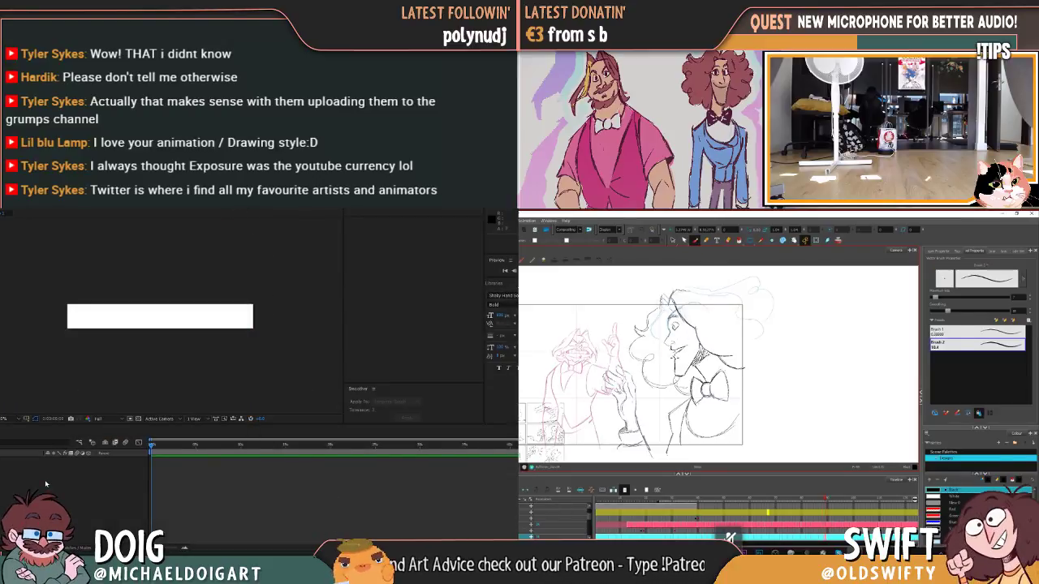
{"action": "key", "text": "comma"}
{"action": "key", "text": "period"}
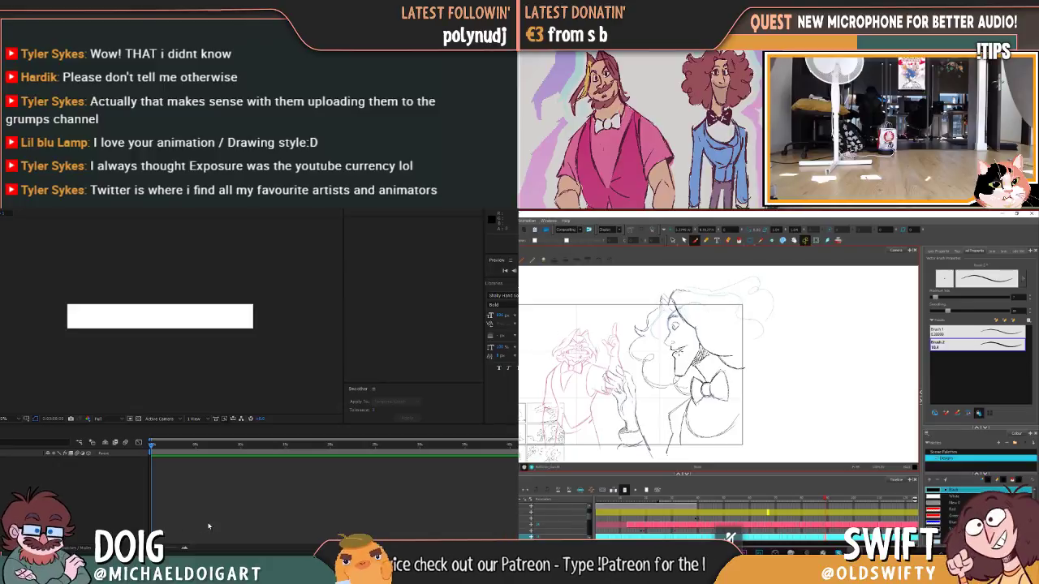
{"action": "key", "text": "comma"}
{"action": "key", "text": "period"}
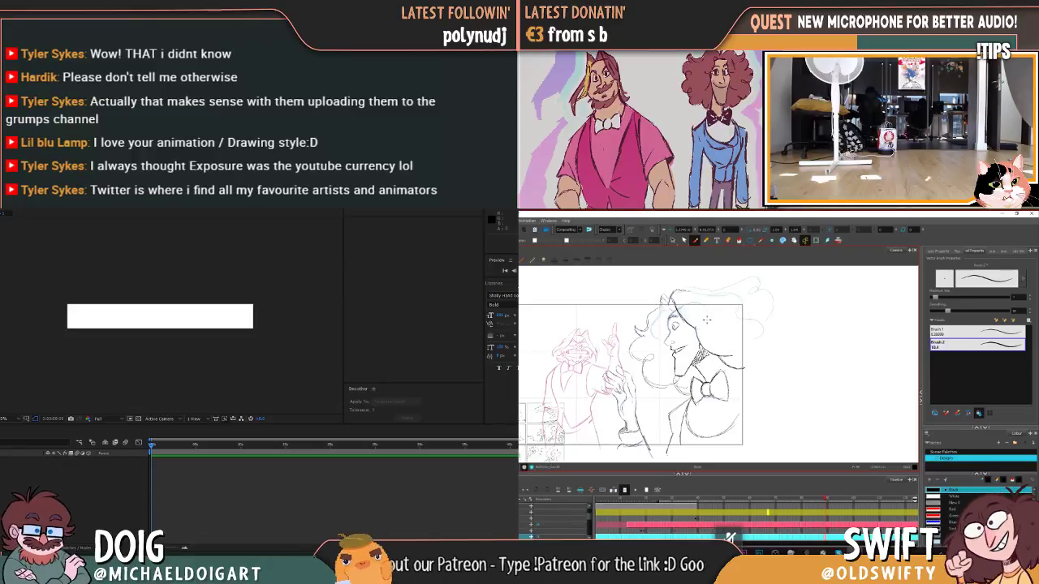
Step: Import the saved banner GIF into the new After Effects composition and preview its playback up close
{"action": "left_click", "coordinate": [672, 241]}
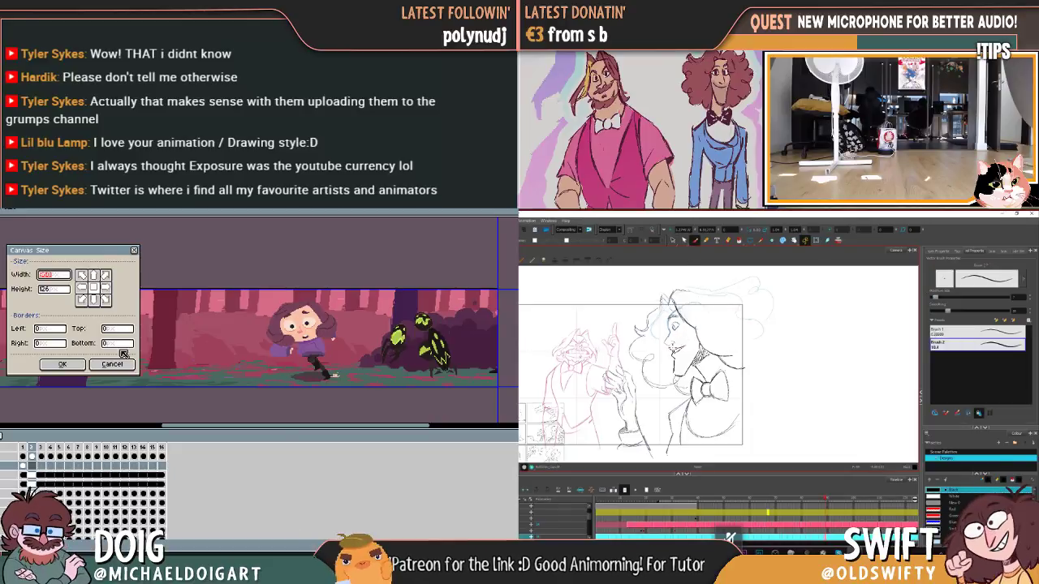
{"action": "left_click", "coordinate": [112, 365]}
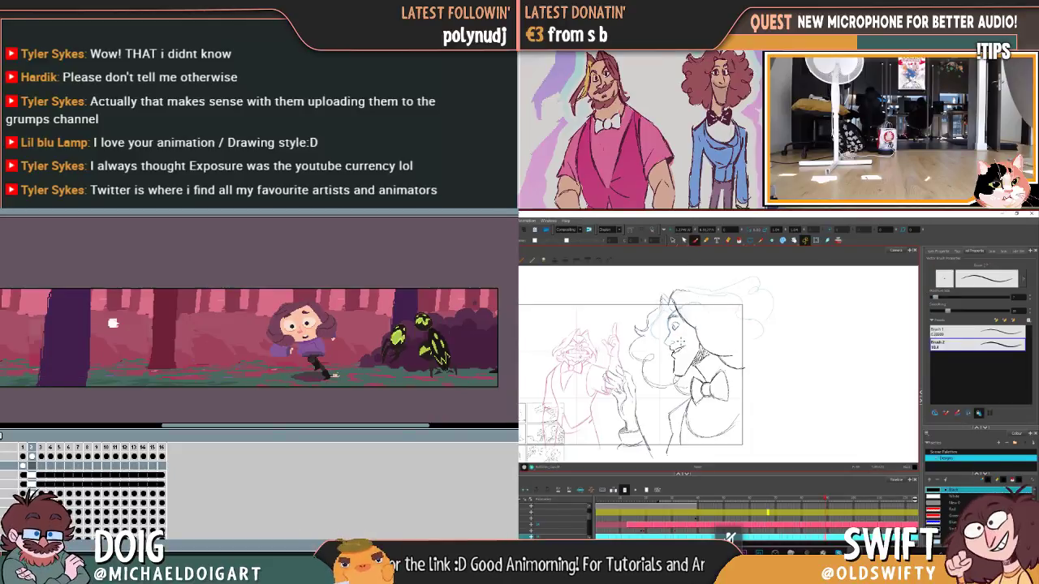
{"action": "key", "text": "ctrl+o"}
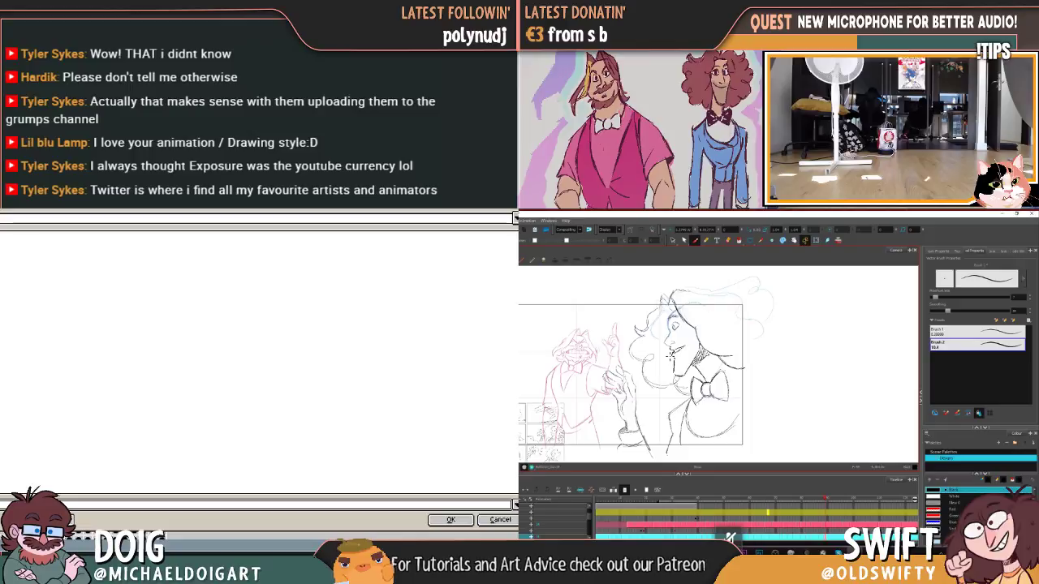
{"action": "left_click", "coordinate": [672, 240]}
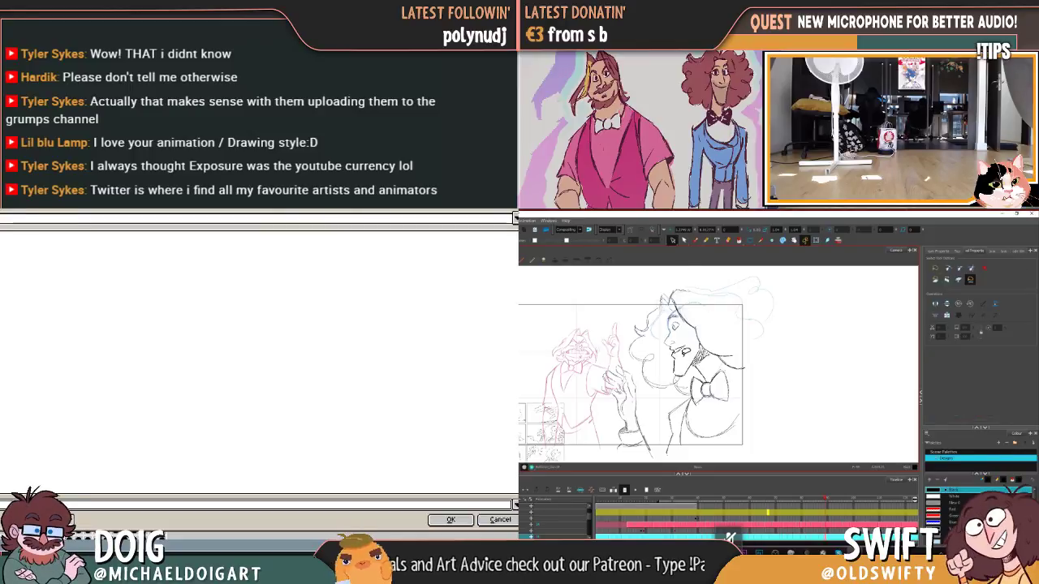
{"action": "left_click", "coordinate": [200, 568]}
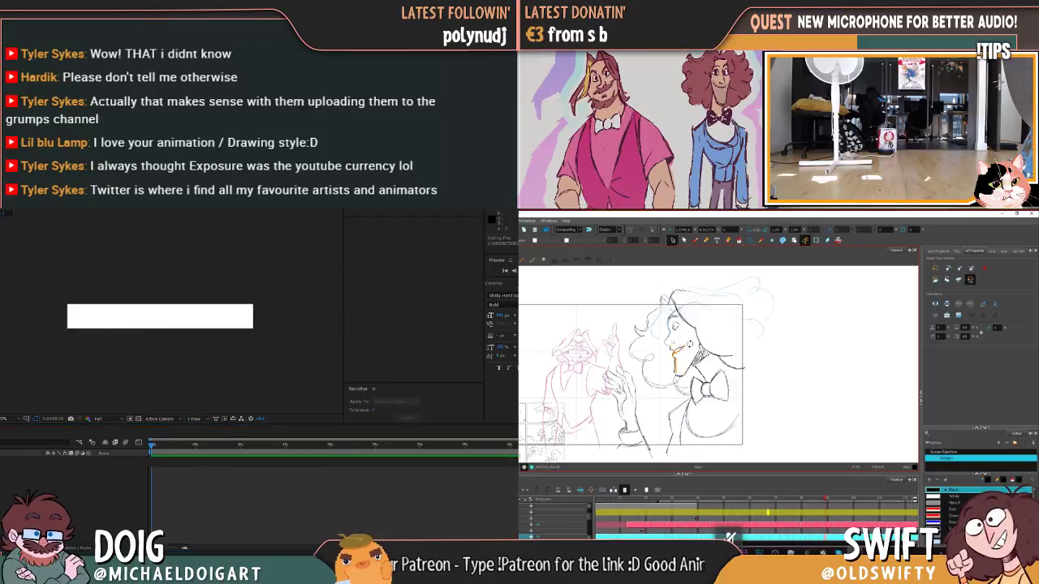
{"action": "left_click_drag", "start_coordinate": [1, 313], "coordinate": [163, 326]}
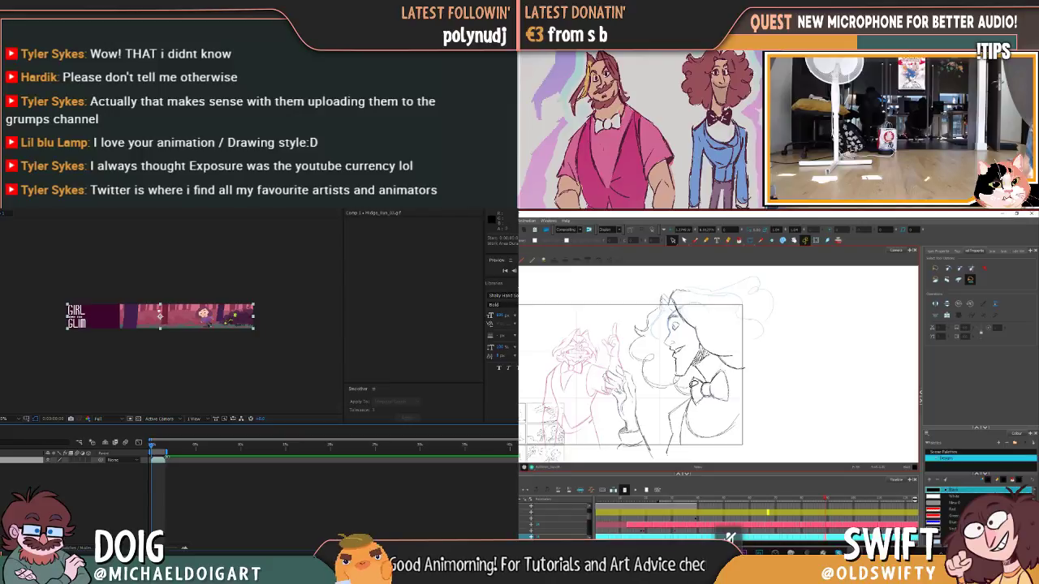
{"action": "key", "text": "space"}
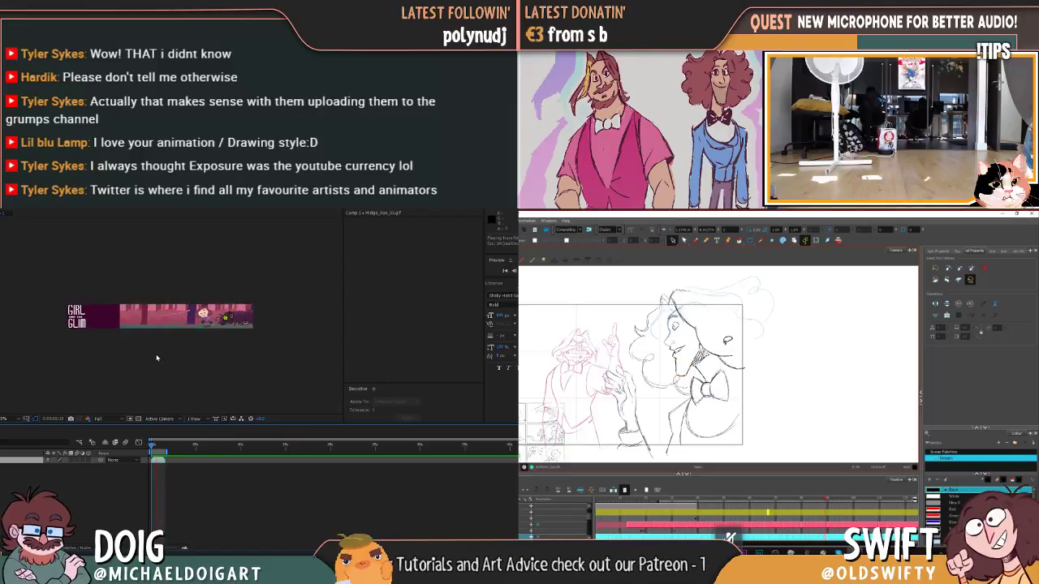
{"action": "scroll", "coordinate": [160, 365], "scroll_direction": "up", "scroll_amount": 3}
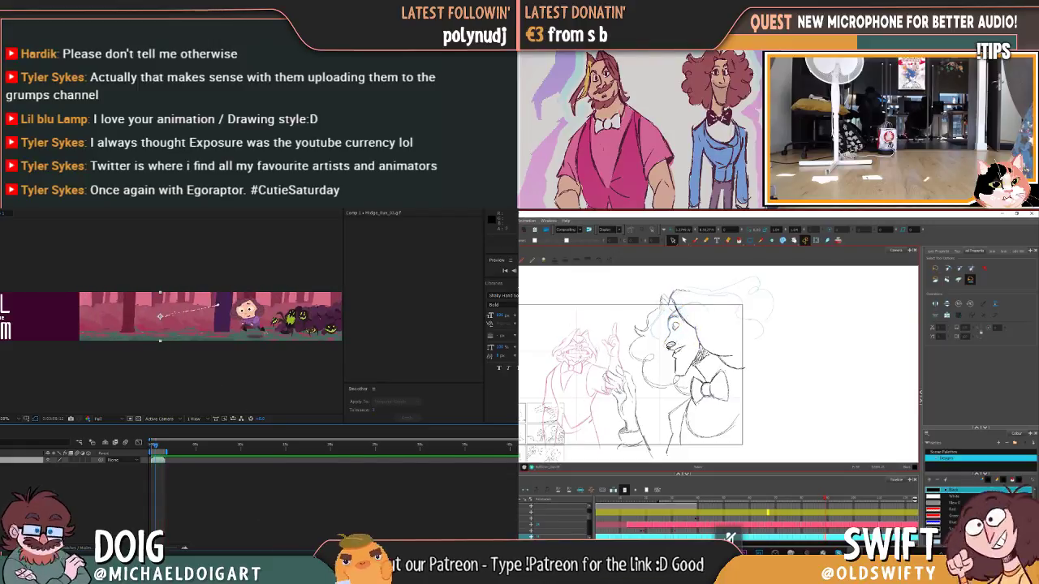
Step: Switch to Aseprite and save the banner animation again as a GIF with Animation Loop on and Interlaced off
{"action": "key", "text": "ctrl+i"}
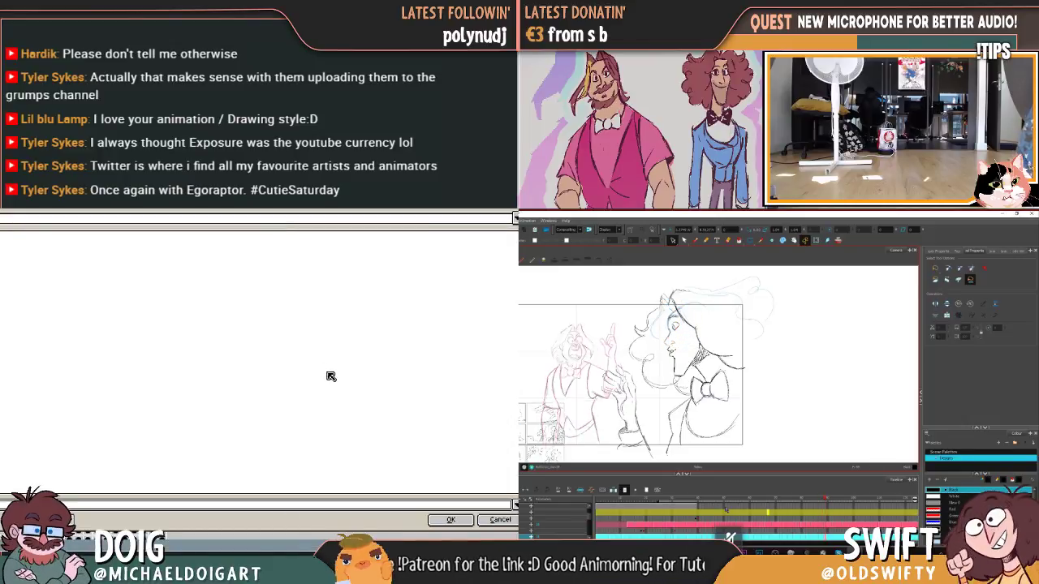
{"action": "left_click", "coordinate": [488, 520]}
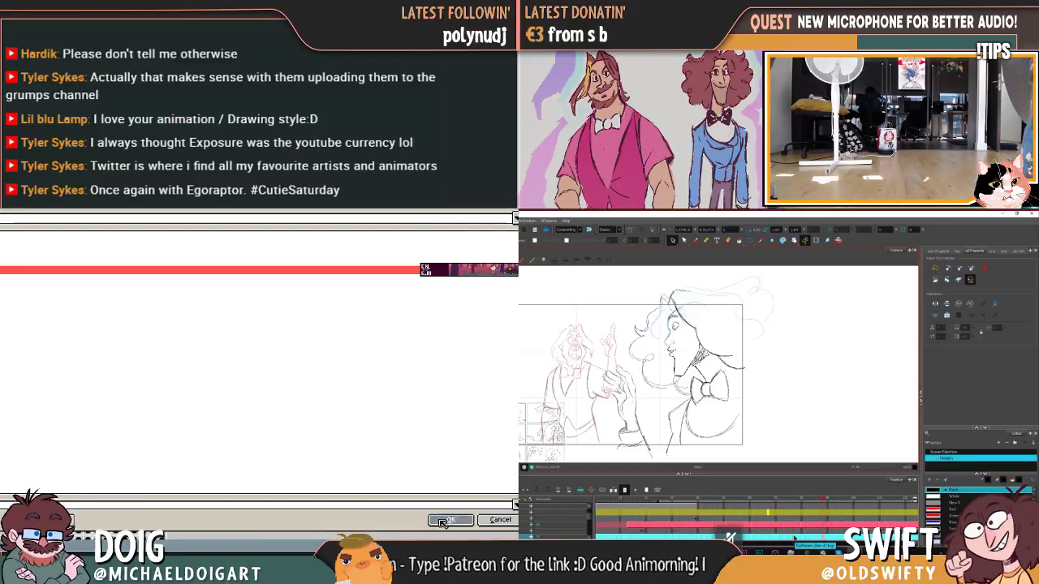
{"action": "left_click", "coordinate": [158, 382]}
{"action": "left_click", "coordinate": [179, 392]}
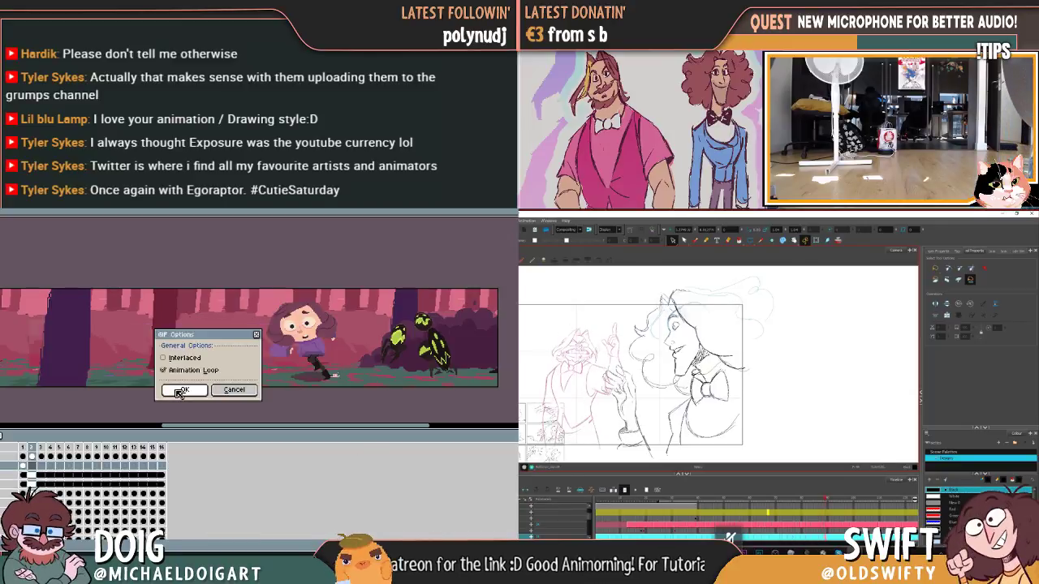
{"action": "left_click", "coordinate": [183, 392]}
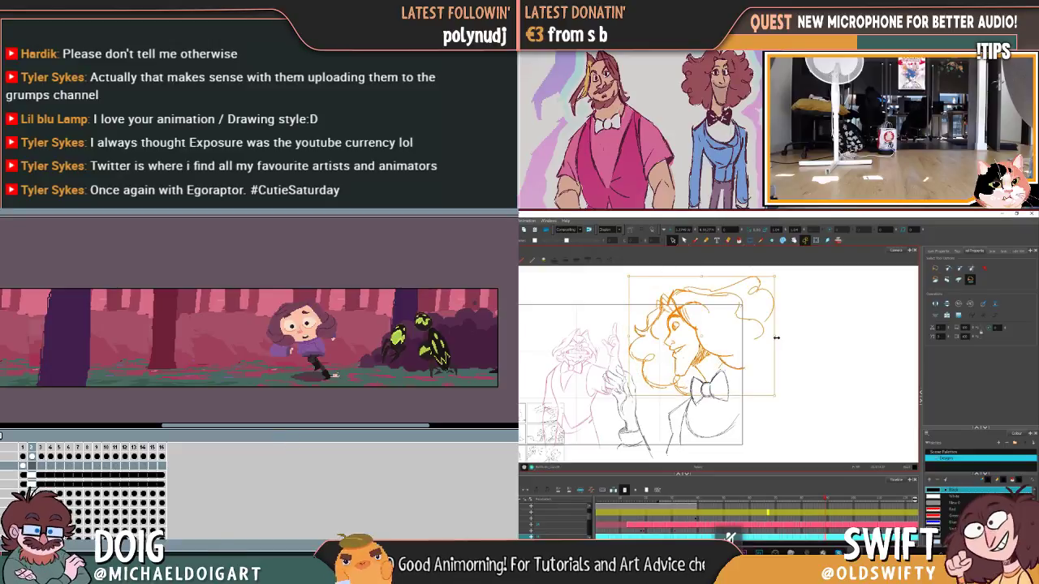
Step: Preview the re-exported banner GIF in the After Effects composition and return to the Aseprite file
{"action": "key", "text": "alt+Tab"}
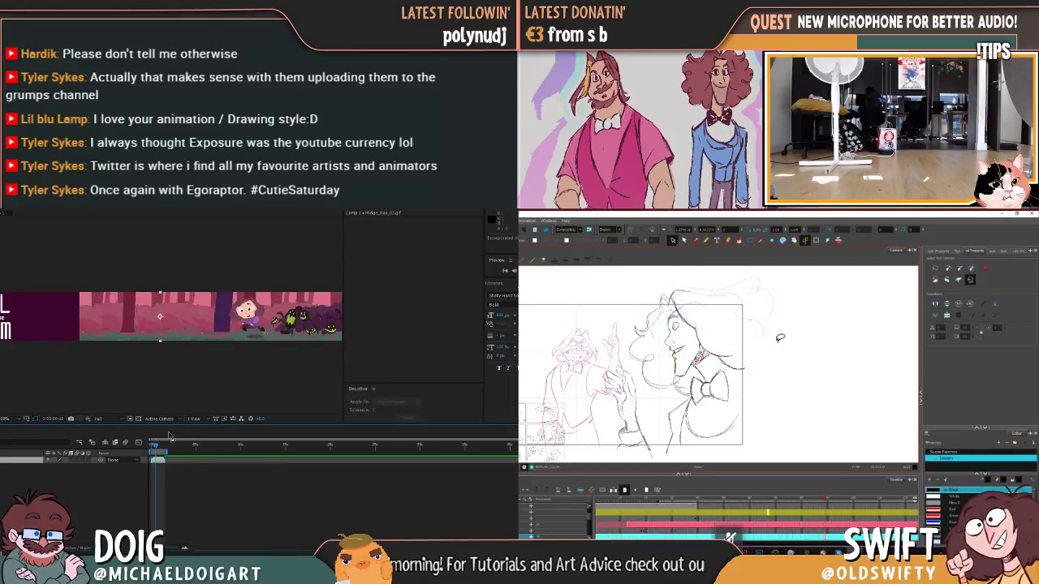
{"action": "key", "text": "space"}
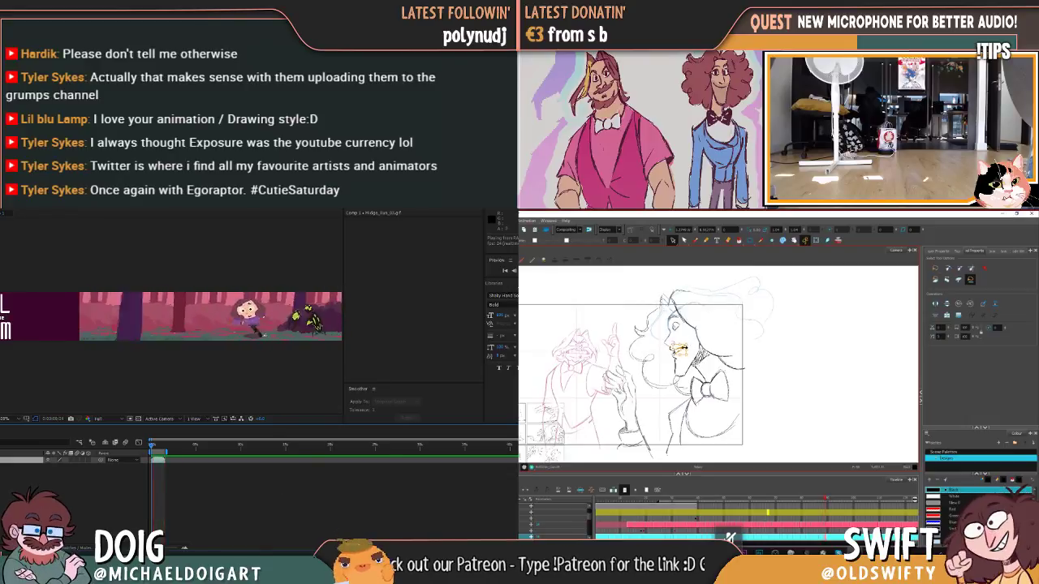
{"action": "left_click", "coordinate": [279, 548]}
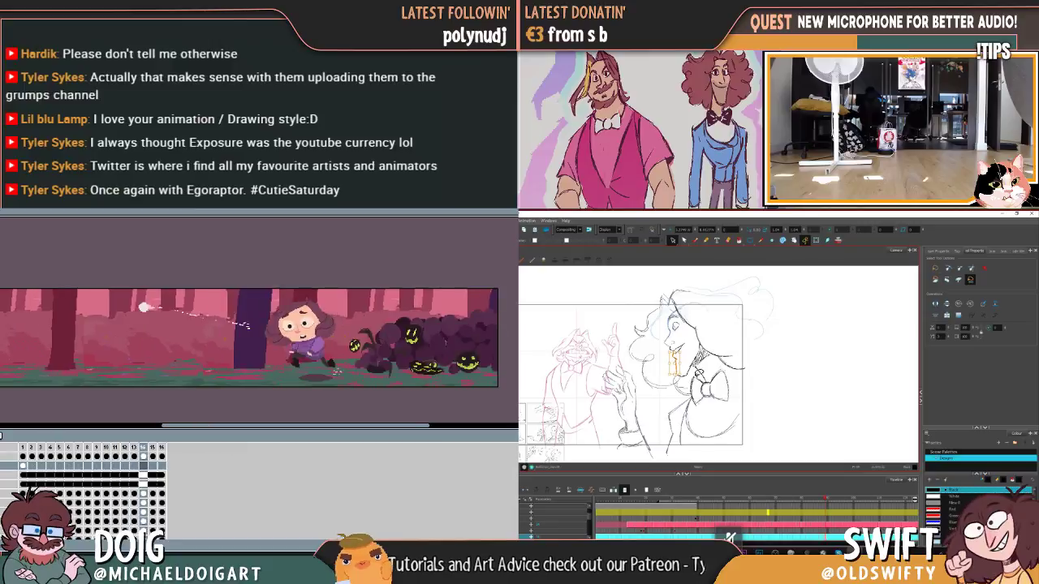
Step: Examine the running-girl banner's frames in the Aseprite timeline, selecting cel ranges on the upper layers from early to final frames
{"action": "right_click", "coordinate": [84, 471]}
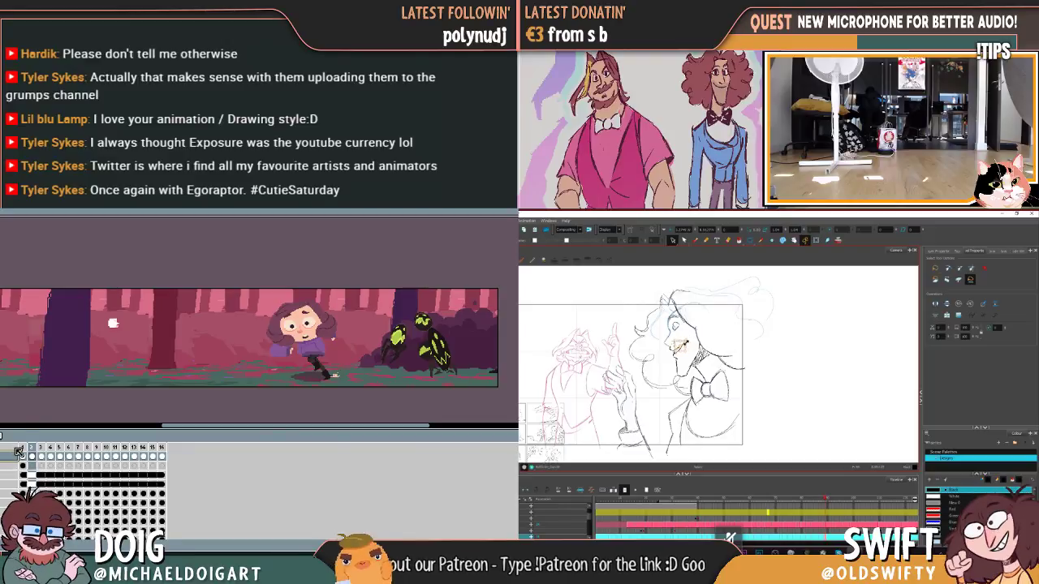
{"action": "key", "text": "ctrl+s"}
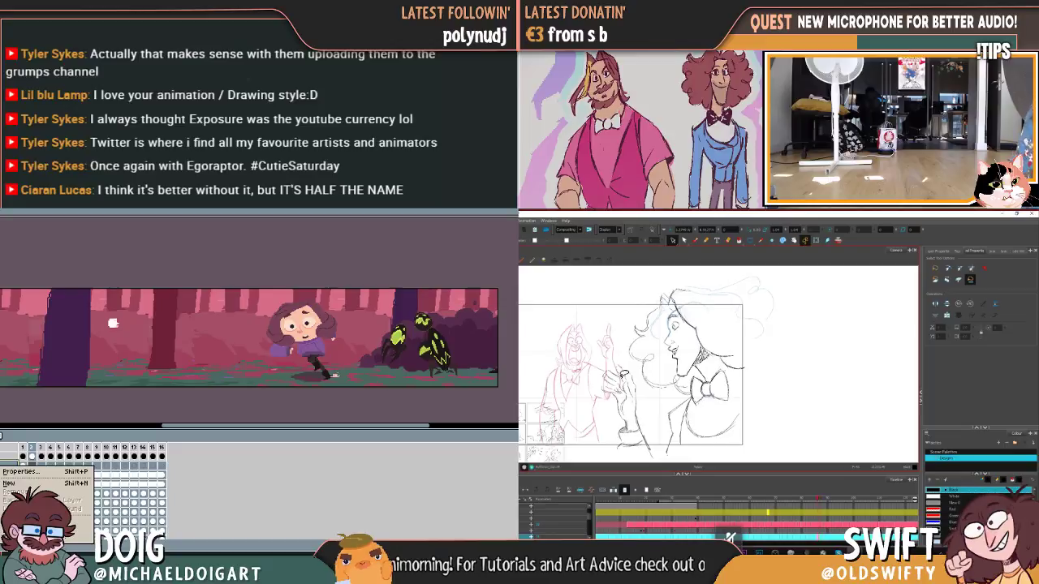
{"action": "key", "text": "Escape"}
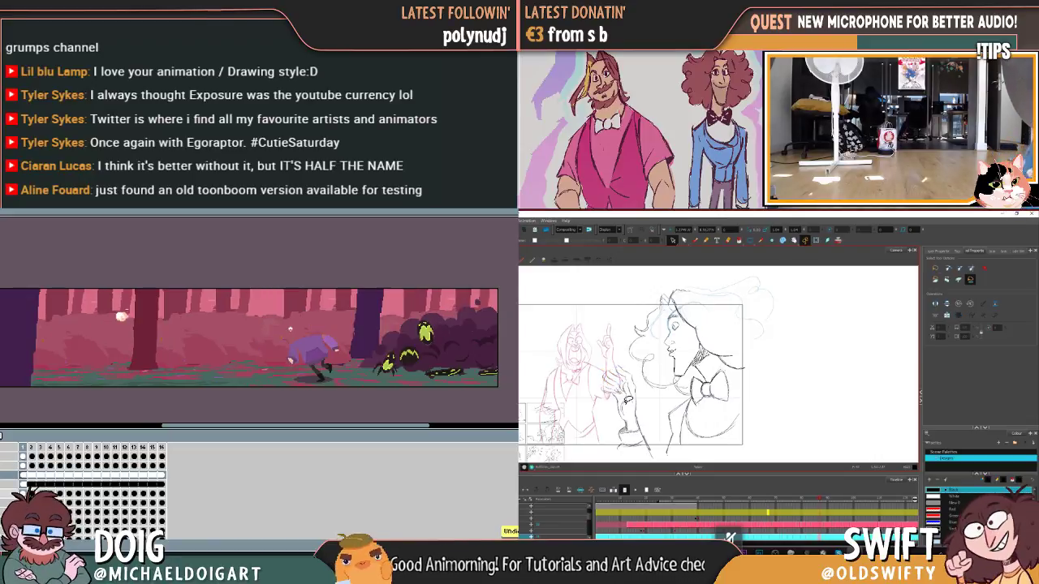
{"action": "left_click_drag", "start_coordinate": [617, 359], "coordinate": [626, 373]}
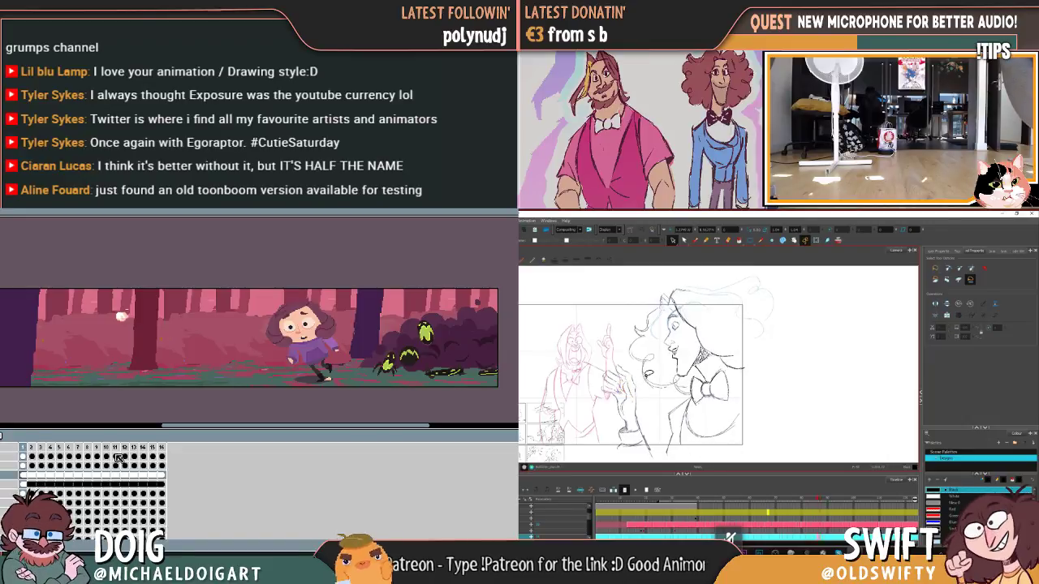
{"action": "left_click", "coordinate": [30, 460]}
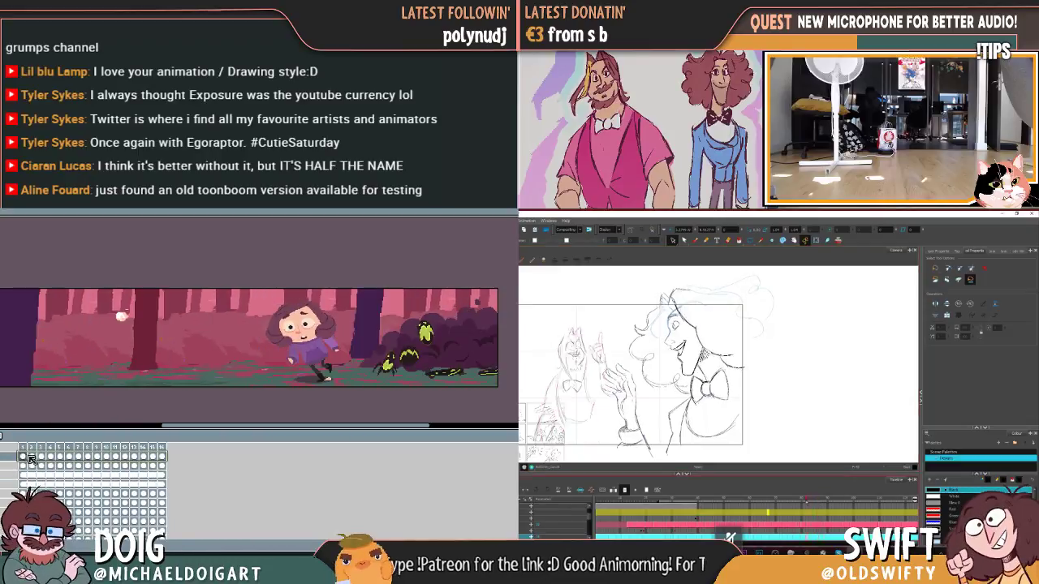
{"action": "left_click", "coordinate": [113, 467]}
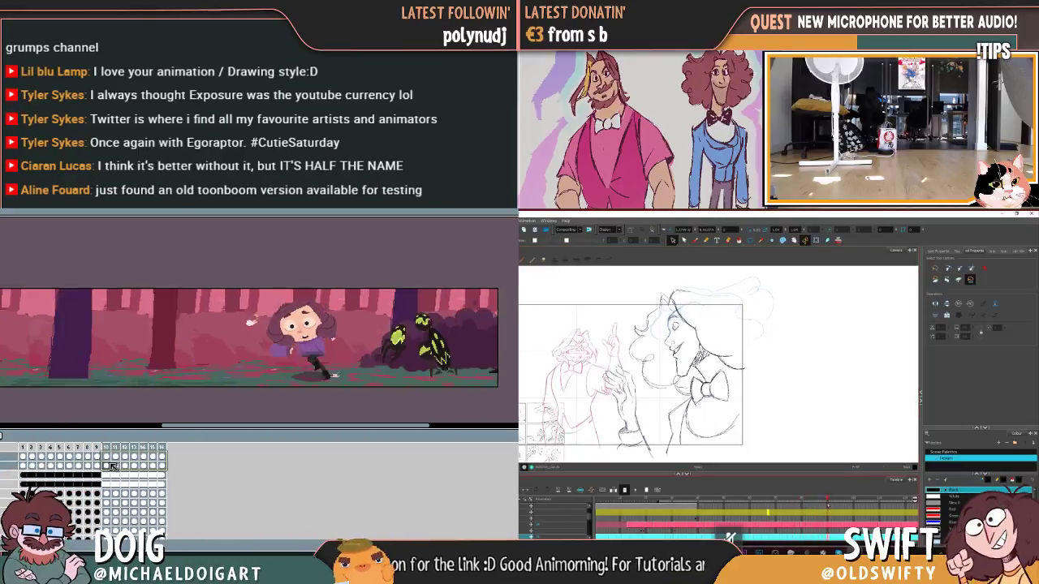
{"action": "left_click", "coordinate": [156, 468]}
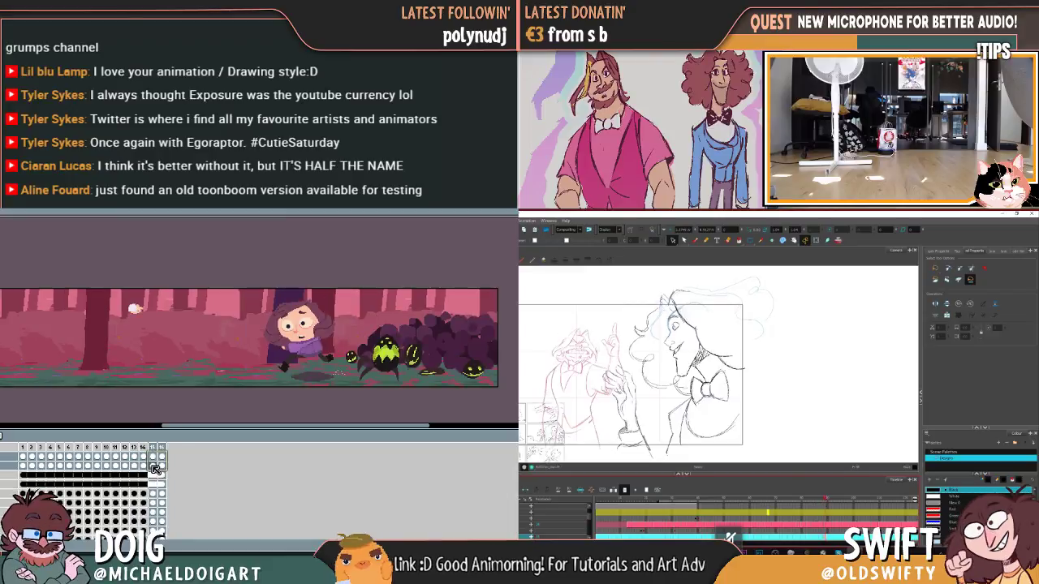
{"action": "left_click", "coordinate": [126, 459]}
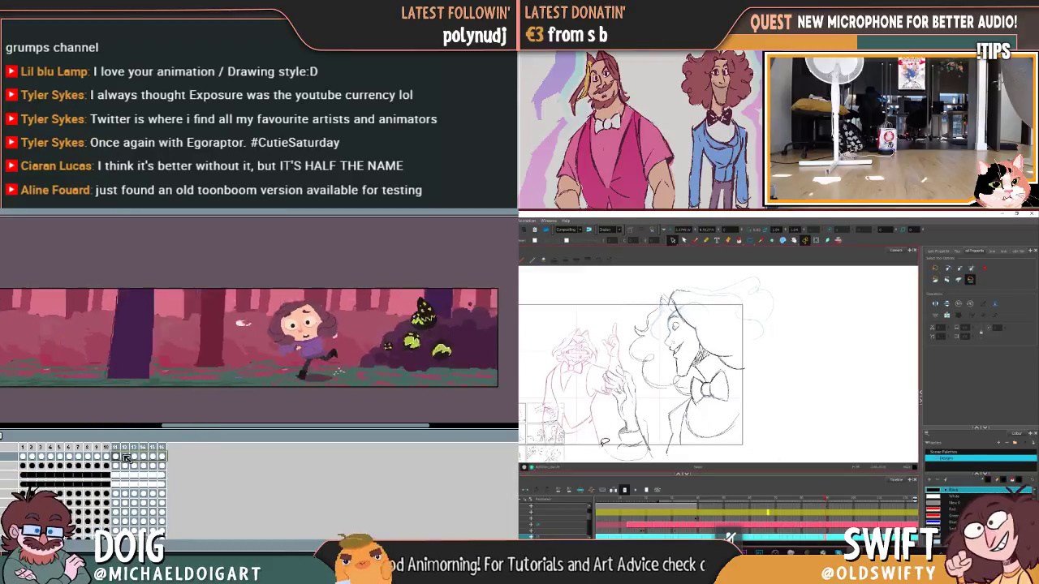
{"action": "left_click_drag", "start_coordinate": [126, 458], "coordinate": [146, 458]}
Step: Switch to After Effects and add a text layer reading DOIG & SWIFT above the banner GIF
{"action": "key", "text": "alt+Tab"}
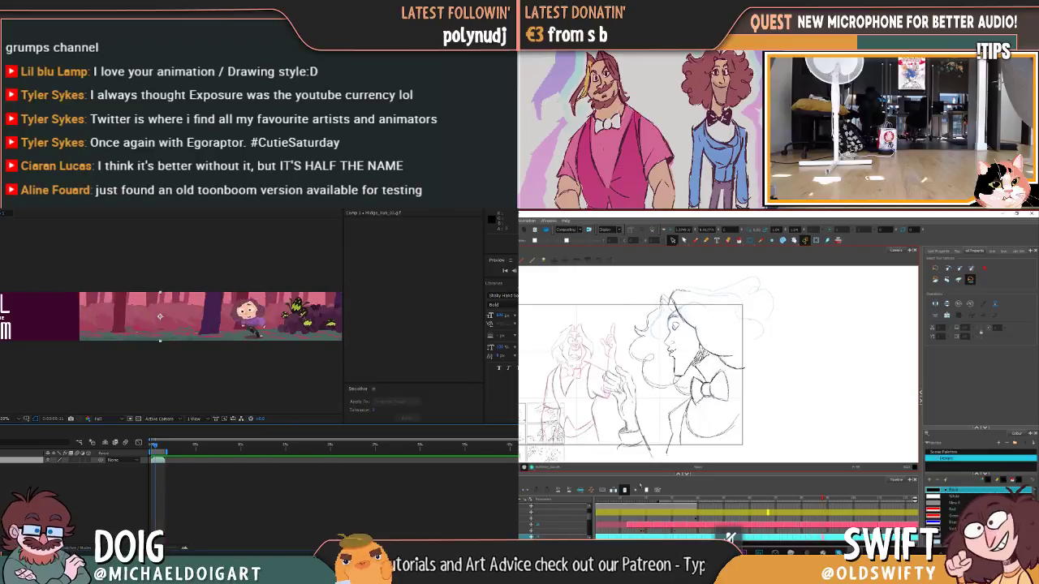
{"action": "left_click", "coordinate": [6, 419]}
{"action": "mouse_move", "coordinate": [16, 406]}
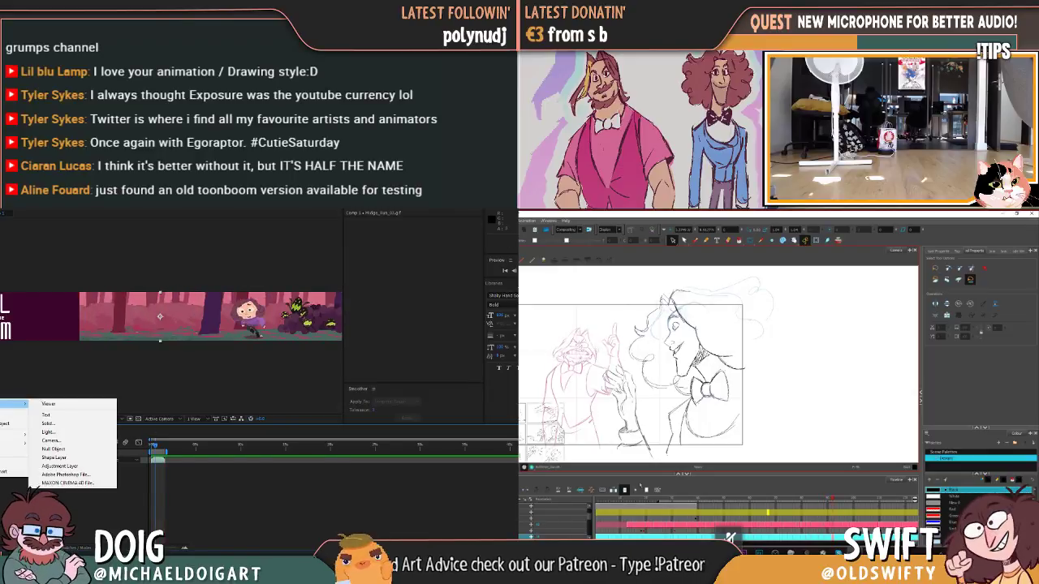
{"action": "left_click", "coordinate": [73, 417]}
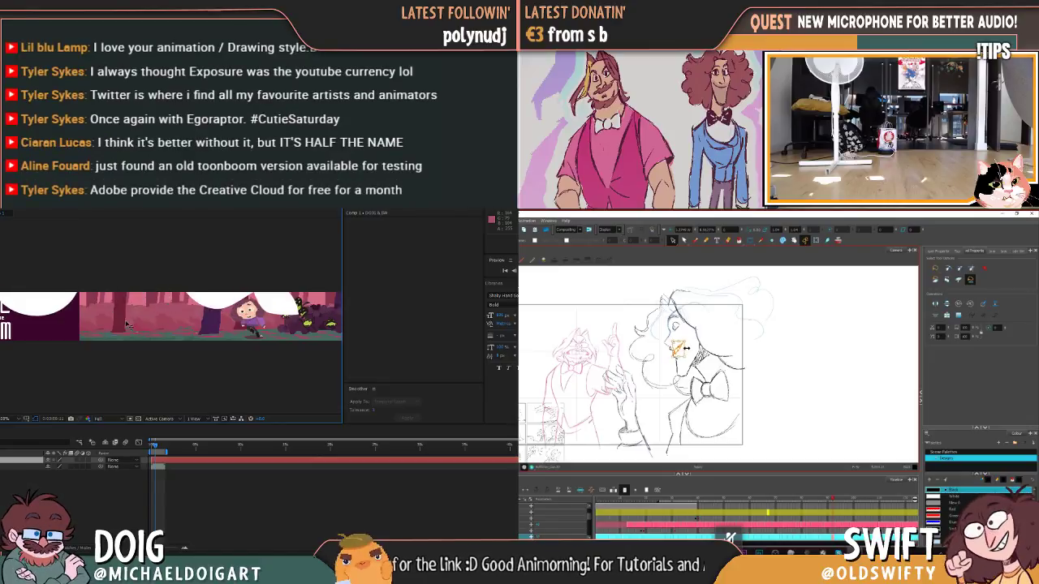
Step: Adjust the font size of the DOIG & SWIFT text until it fits within the banner's height beside the running girl
{"action": "left_click", "coordinate": [499, 296]}
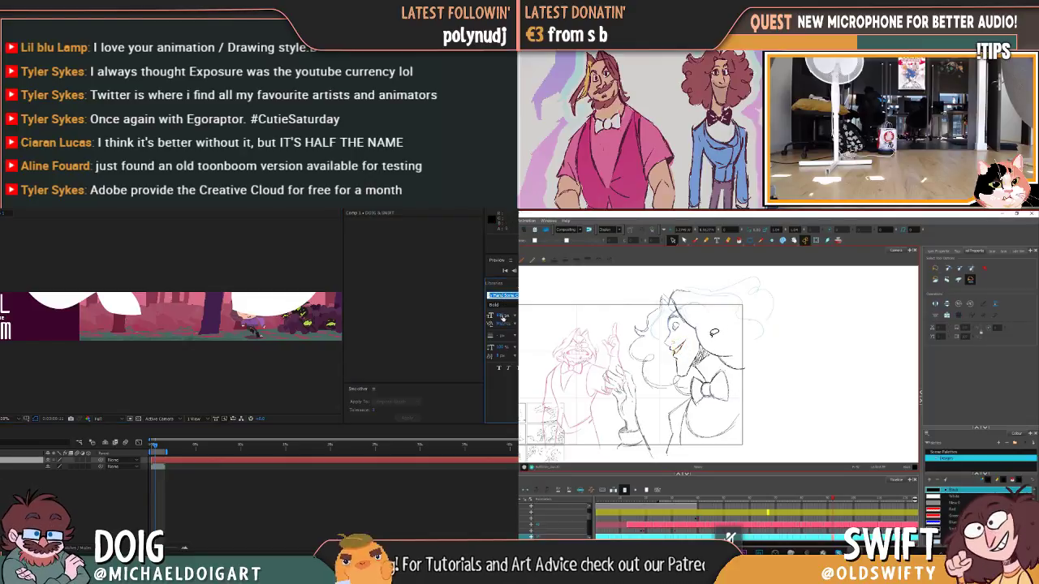
{"action": "left_click", "coordinate": [503, 315]}
{"action": "type", "text": "21"}
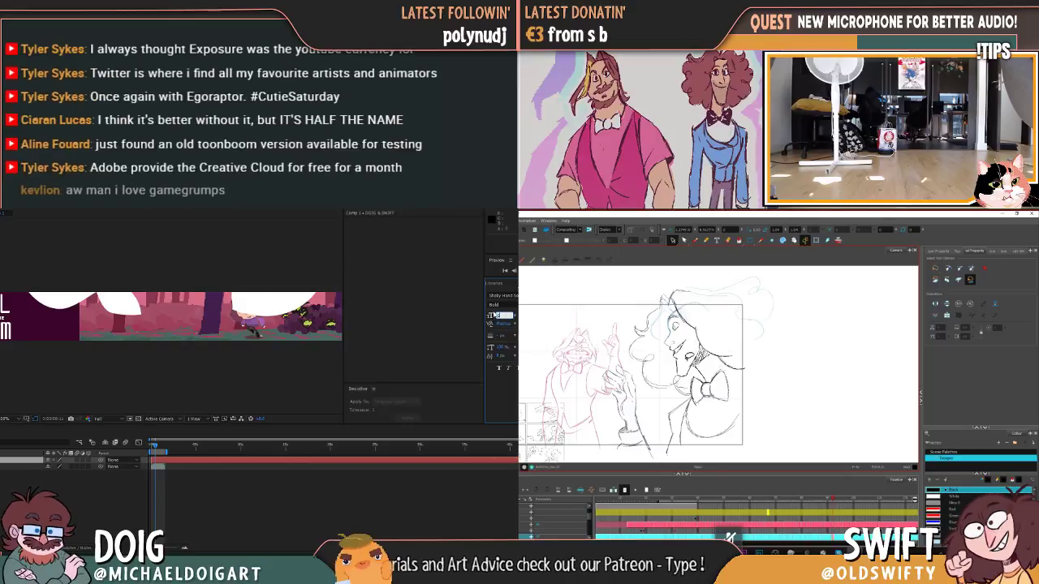
{"action": "left_click", "coordinate": [446, 333]}
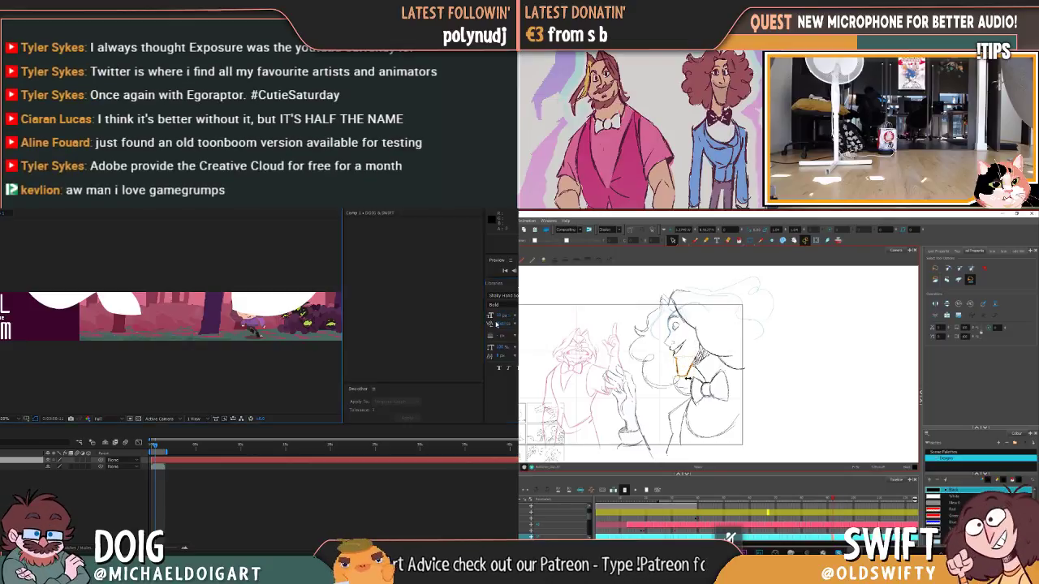
{"action": "left_click", "coordinate": [229, 311]}
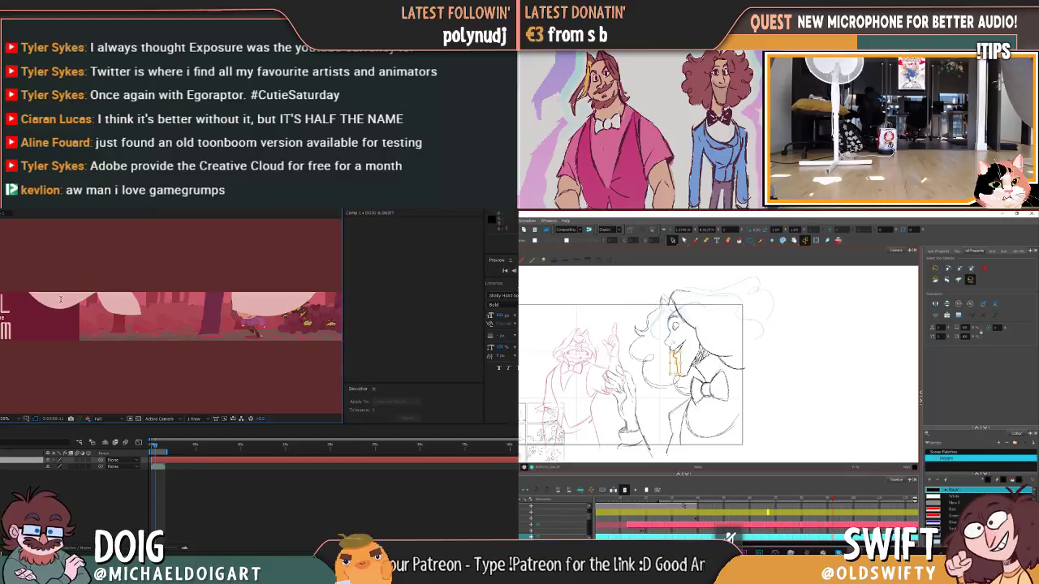
{"action": "left_click", "coordinate": [502, 316]}
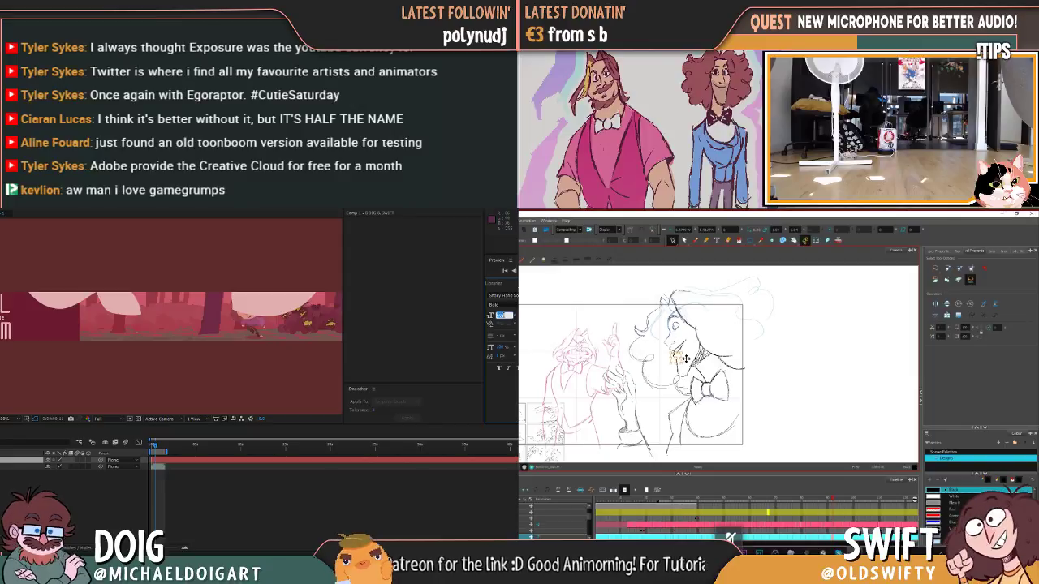
{"action": "key", "text": "Return"}
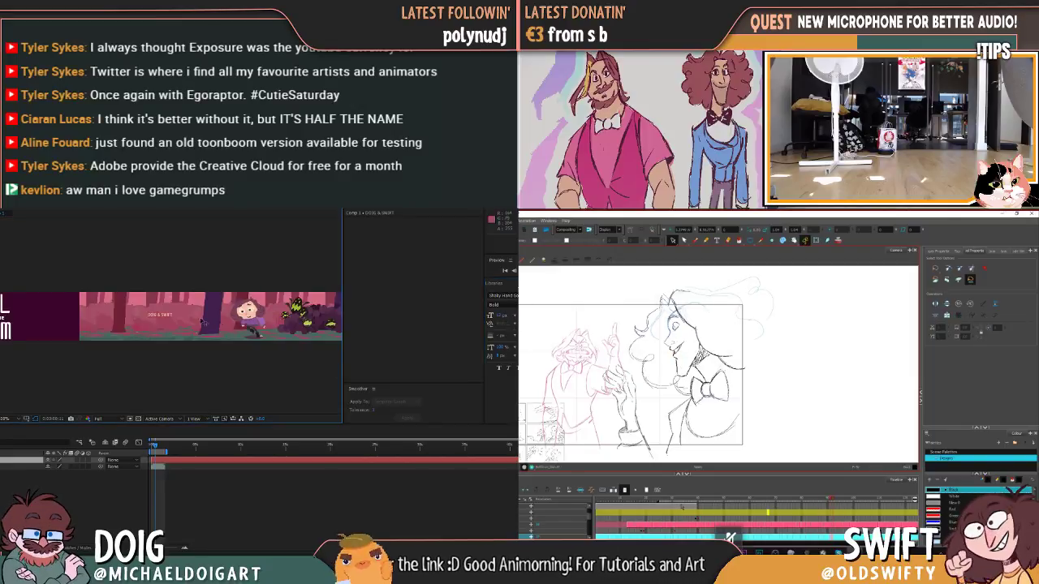
{"action": "left_click", "coordinate": [505, 316]}
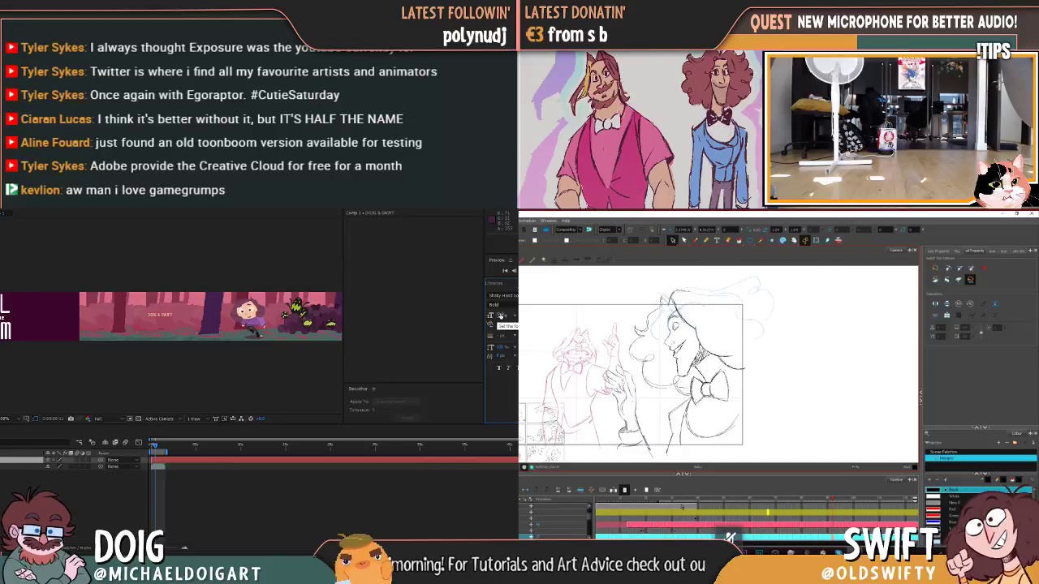
{"action": "left_click_drag", "start_coordinate": [500, 316], "coordinate": [534, 316]}
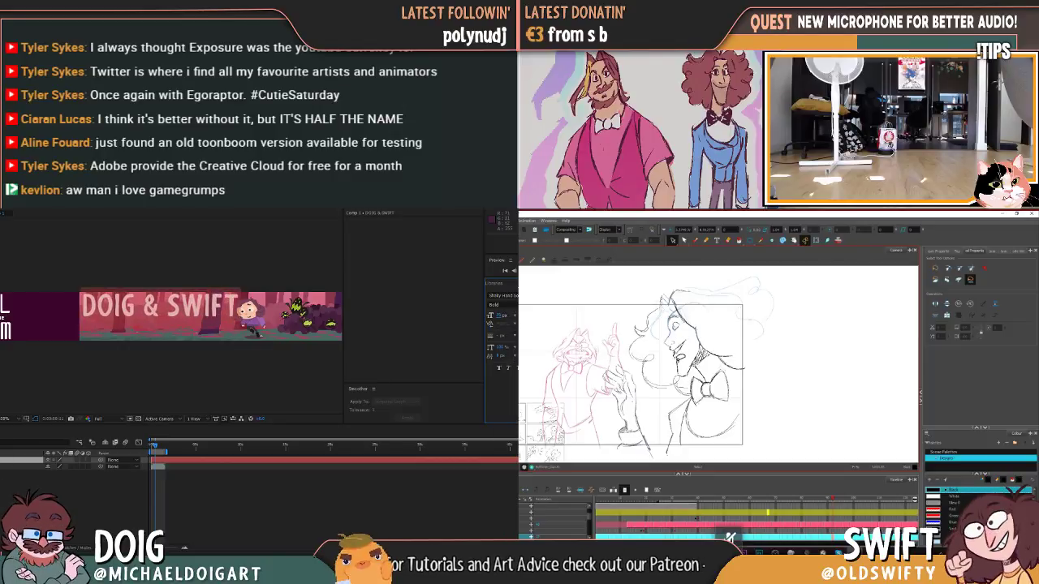
{"action": "key", "text": "ctrl+z"}
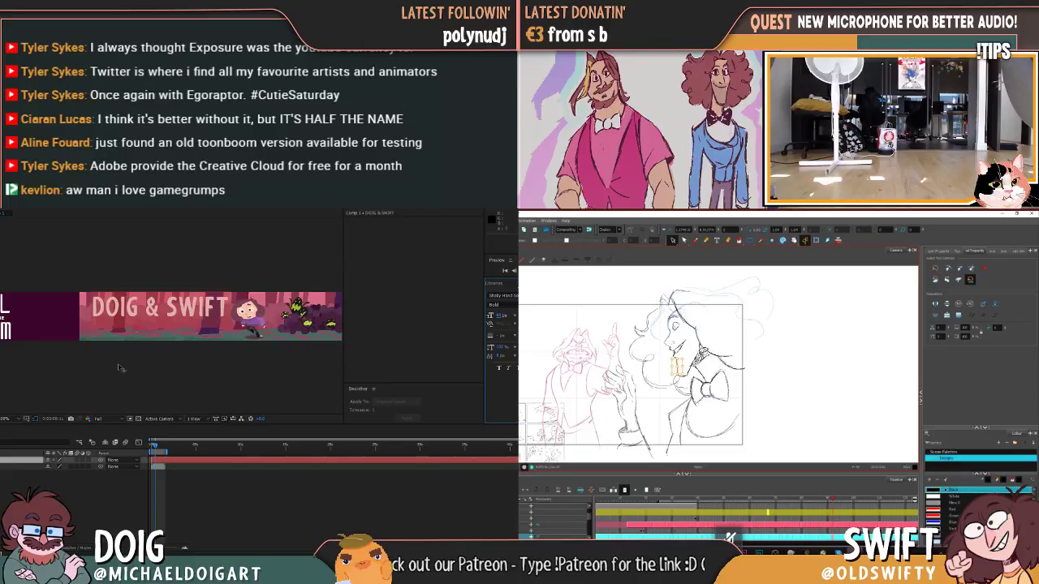
{"action": "type", "text": "V"}
{"action": "key", "text": "ctrl+z"}
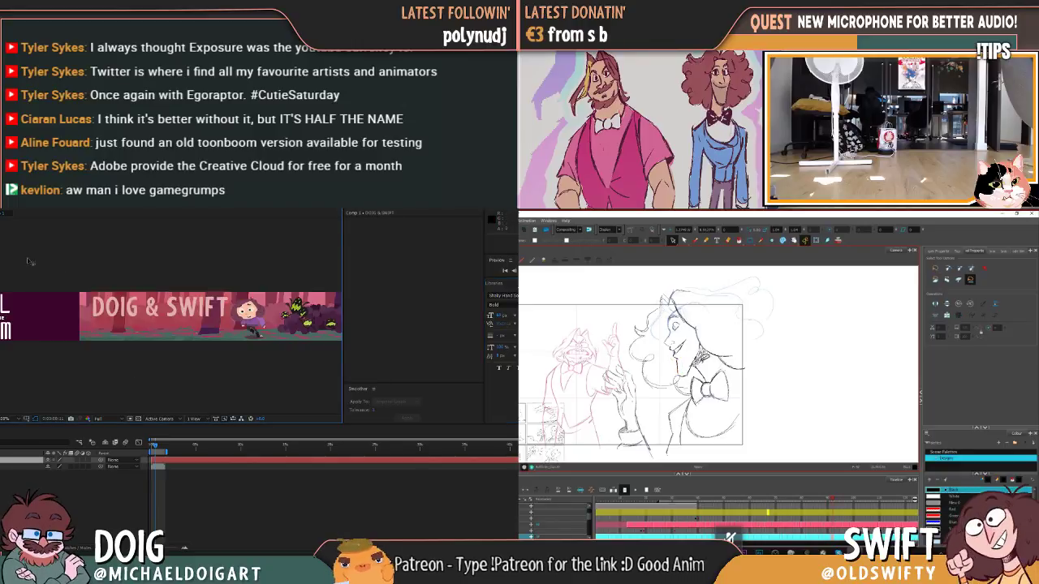
Step: Move the DOIG & SWIFT text to the vertical middle of the banner, just in front of the running girl
{"action": "left_click_drag", "start_coordinate": [160, 308], "coordinate": [156, 321]}
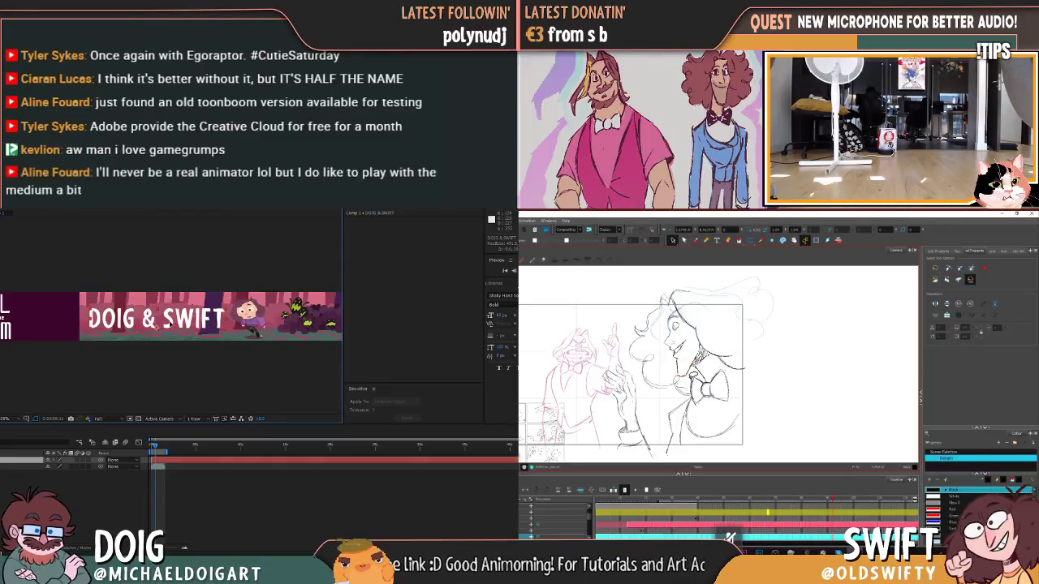
{"action": "left_click_drag", "start_coordinate": [156, 321], "coordinate": [183, 323]}
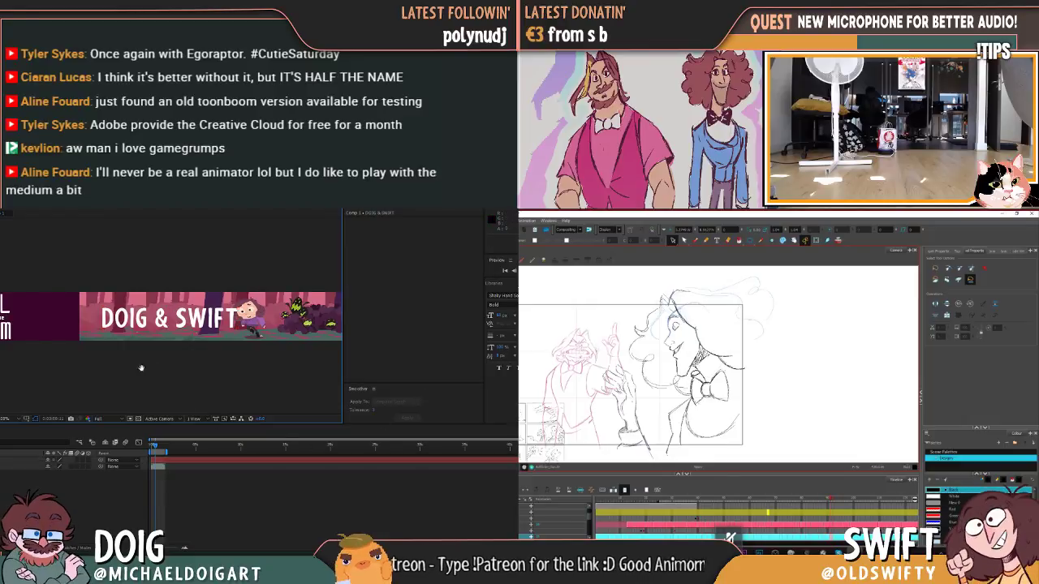
{"action": "mouse_move", "coordinate": [136, 367]}
{"action": "left_mouse_down"}
{"action": "mouse_move", "coordinate": [214, 367]}
{"action": "mouse_move", "coordinate": [139, 372]}
{"action": "left_mouse_up"}
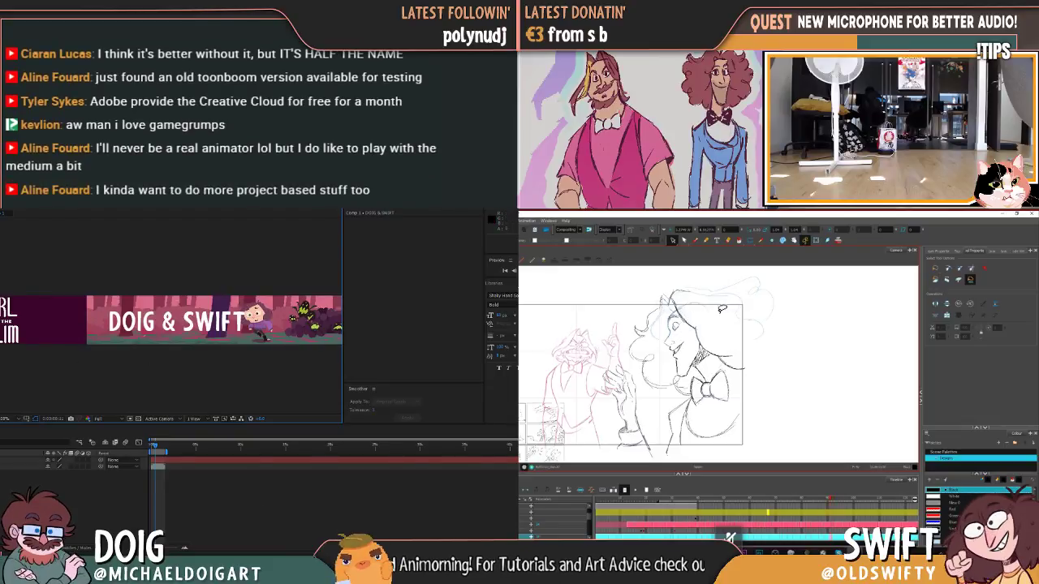
Step: Switch to Aseprite and save the banner animation as a GIF again, overwriting Midge_Run_03.gif
{"action": "key", "text": "alt+Tab"}
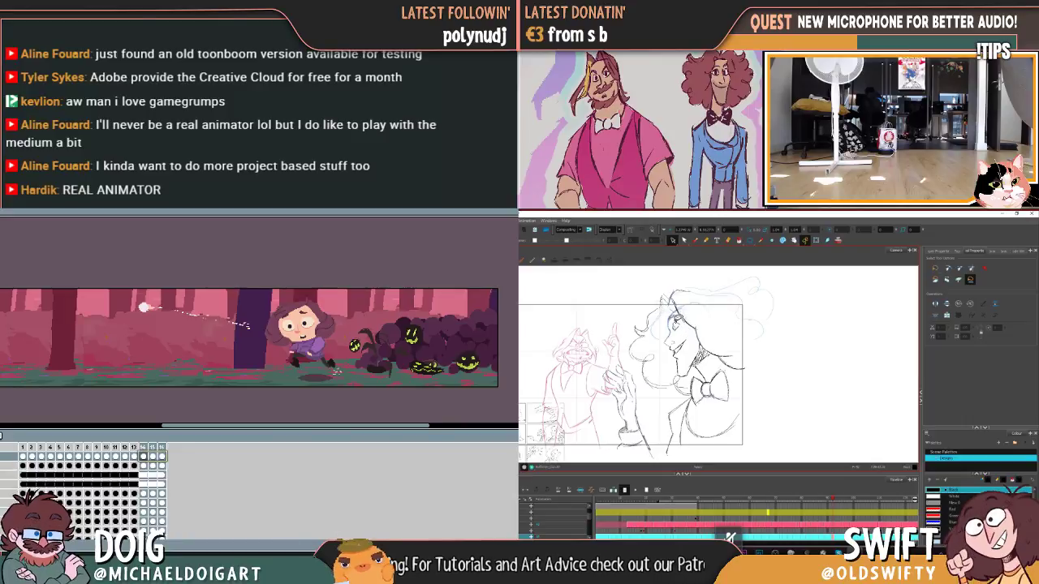
{"action": "left_click_drag", "start_coordinate": [668, 323], "coordinate": [682, 313]}
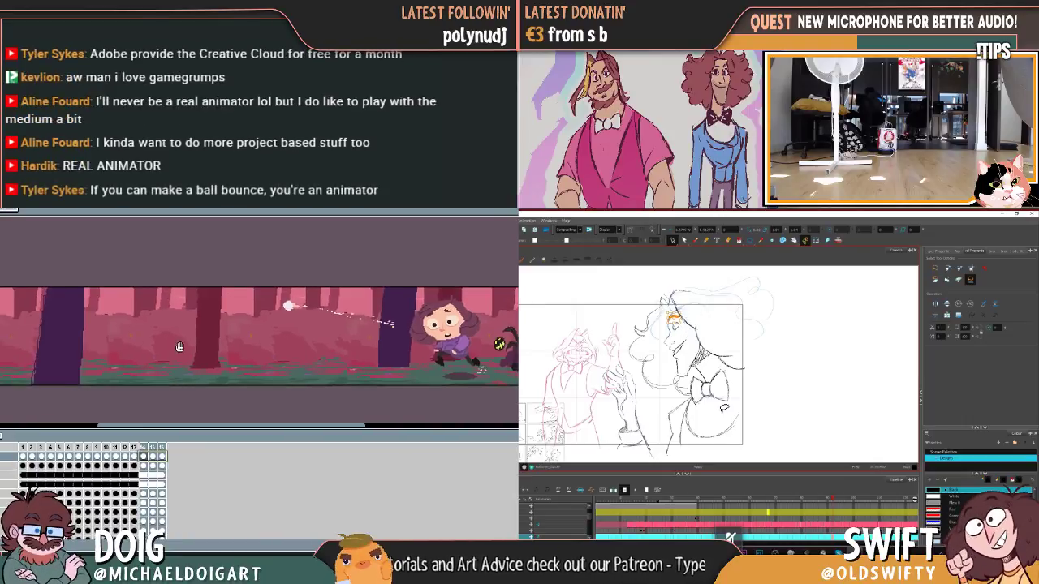
{"action": "mouse_move", "coordinate": [675, 289]}
{"action": "left_mouse_down"}
{"action": "mouse_move", "coordinate": [690, 293]}
{"action": "mouse_move", "coordinate": [681, 313]}
{"action": "left_mouse_up"}
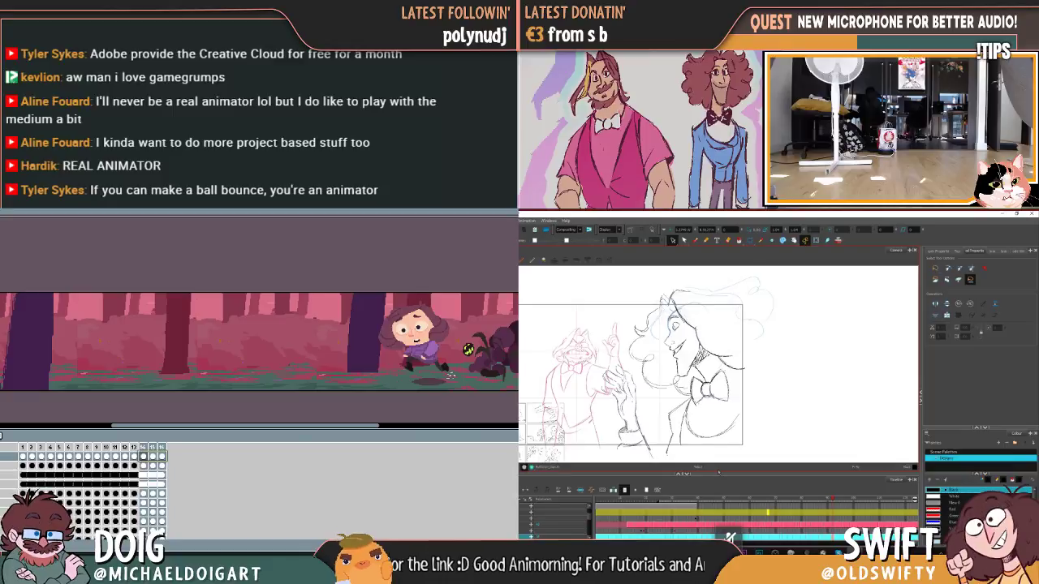
{"action": "key", "text": "ctrl+shift+s"}
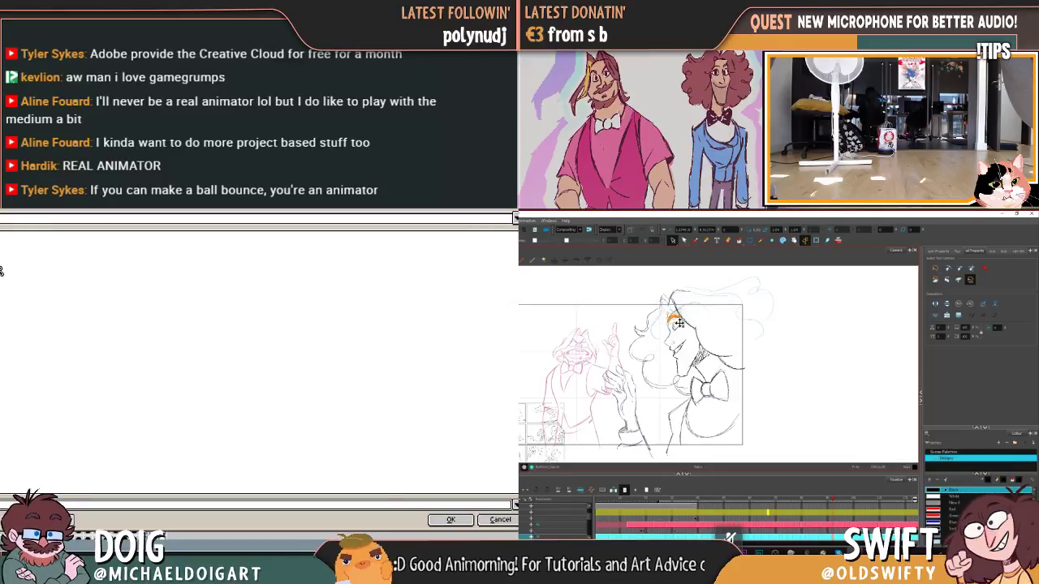
{"action": "left_click", "coordinate": [437, 270]}
{"action": "left_click", "coordinate": [437, 516]}
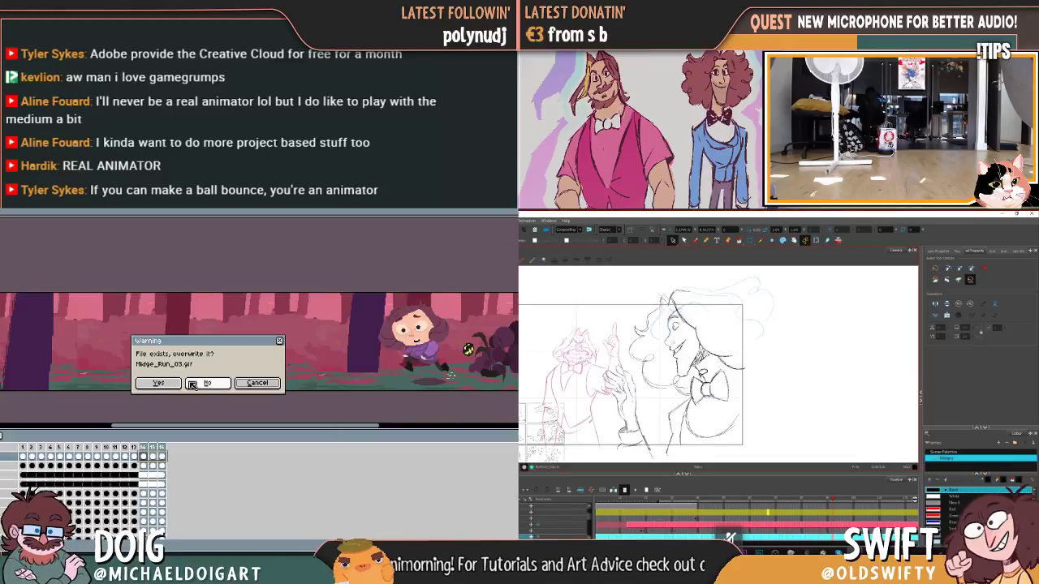
{"action": "left_click", "coordinate": [158, 383]}
{"action": "left_click", "coordinate": [184, 394]}
{"action": "left_click", "coordinate": [192, 394]}
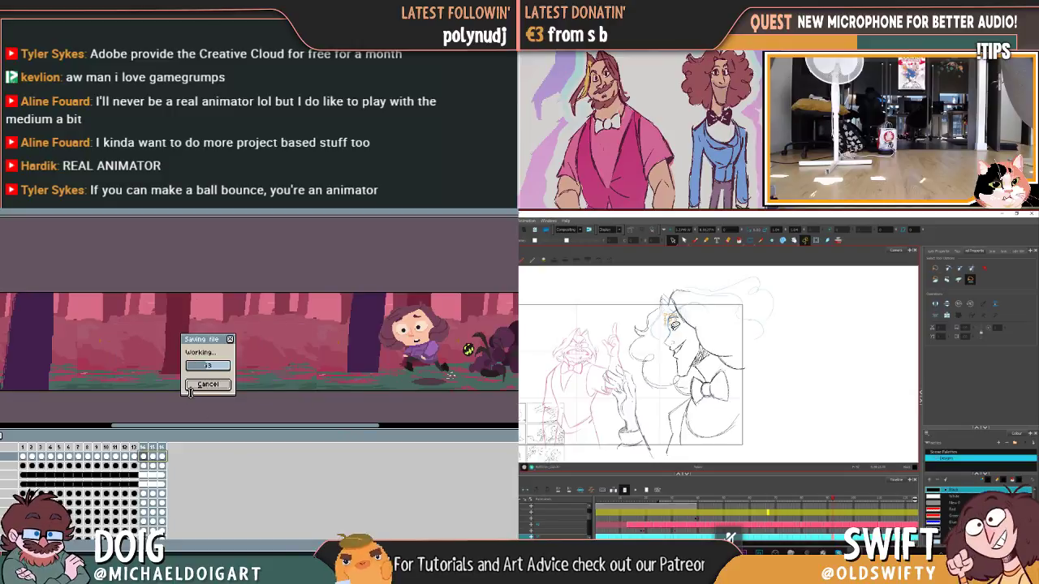
Step: Switch to After Effects, add a dark magenta solid layer and place it over the starting end of the banner
{"action": "key", "text": "alt+Tab"}
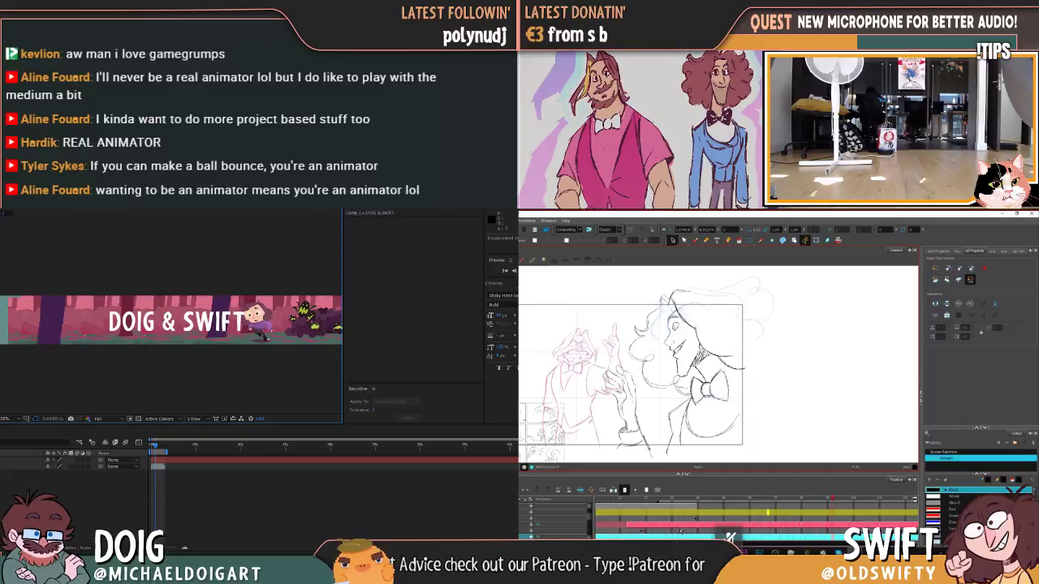
{"action": "right_click", "coordinate": [3, 432]}
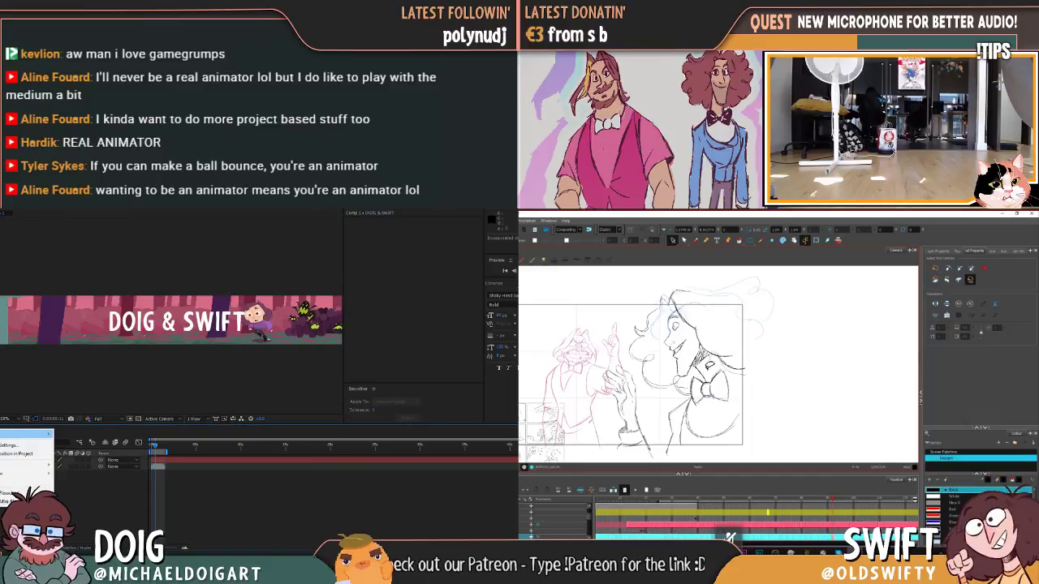
{"action": "left_click", "coordinate": [10, 445]}
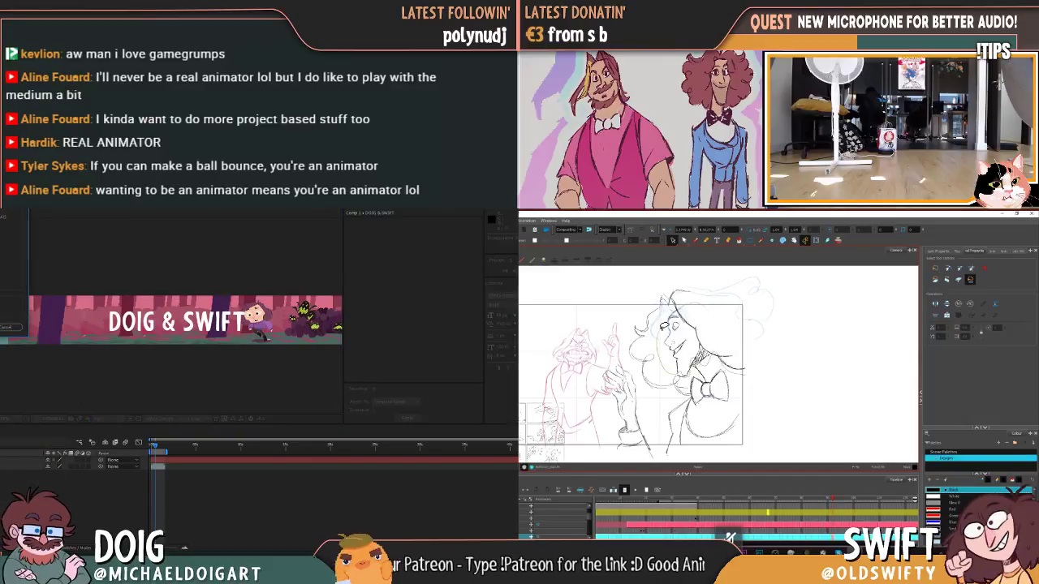
{"action": "left_click_drag", "start_coordinate": [664, 325], "coordinate": [722, 427]}
{"action": "left_click", "coordinate": [721, 427]}
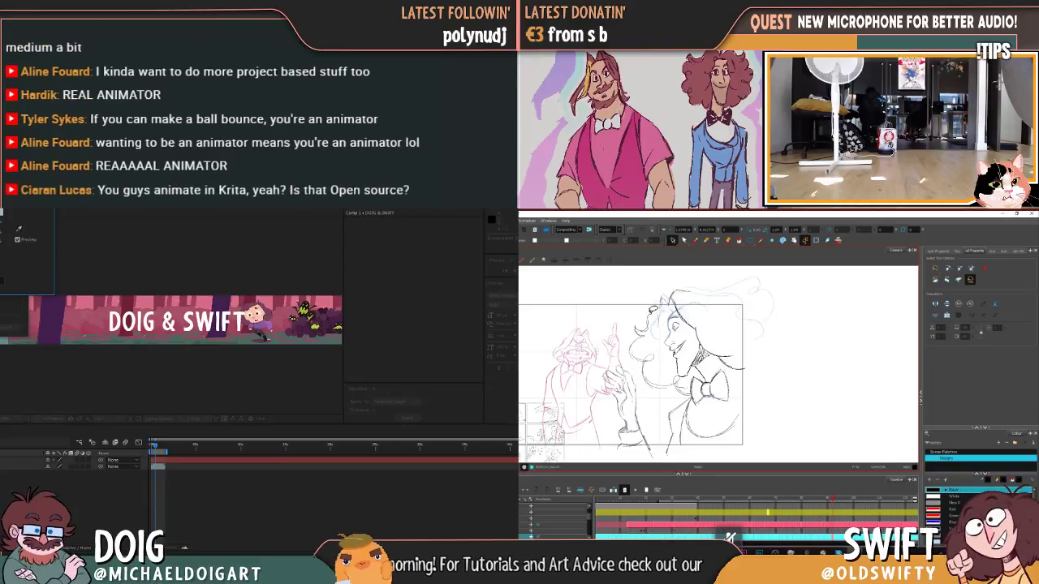
{"action": "key", "text": "Return"}
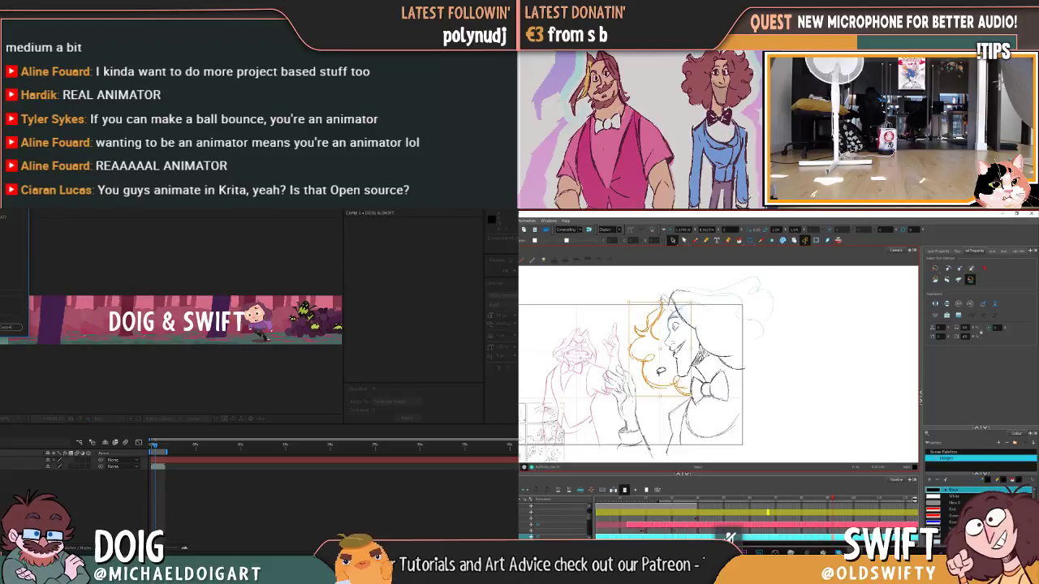
{"action": "key", "text": "Return"}
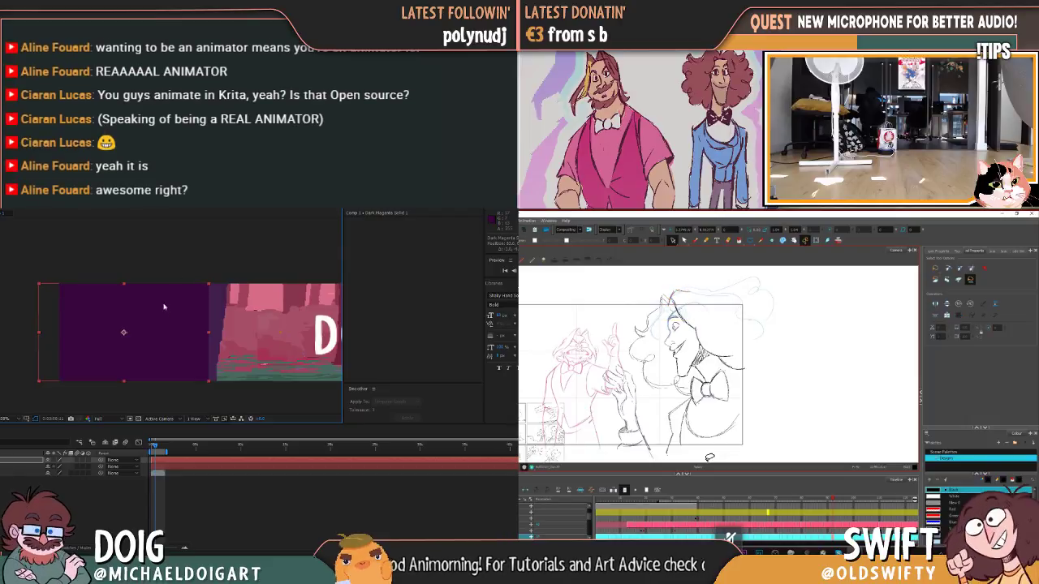
{"action": "left_click_drag", "start_coordinate": [208, 336], "coordinate": [157, 345]}
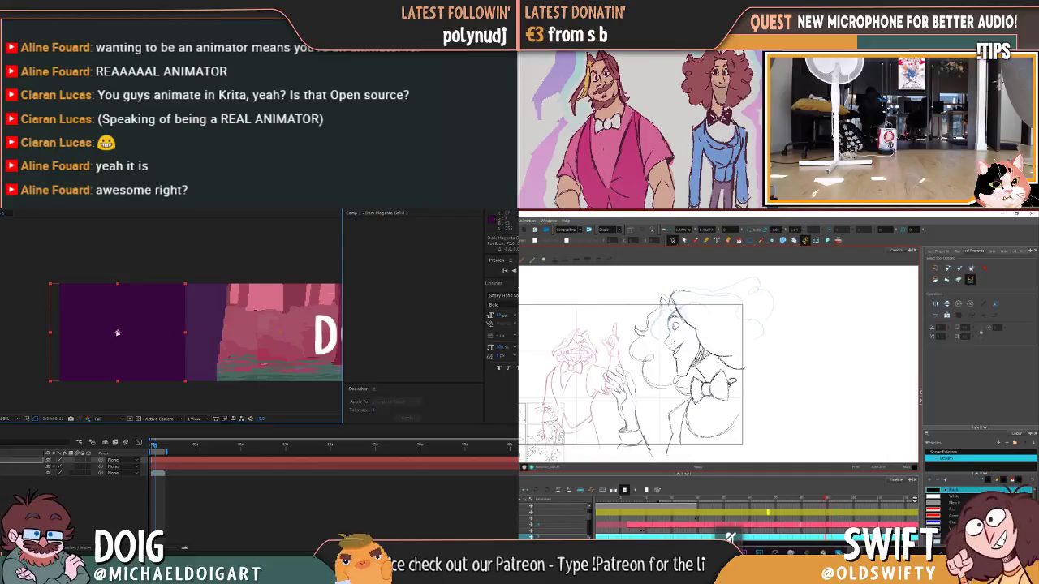
Step: Lasso-select the torso lines and then the bow tie of the profile character in the Toon Boom sketch
{"action": "left_click_drag", "start_coordinate": [694, 390], "coordinate": [671, 409]}
{"action": "left_click_drag", "start_coordinate": [751, 358], "coordinate": [762, 399]}
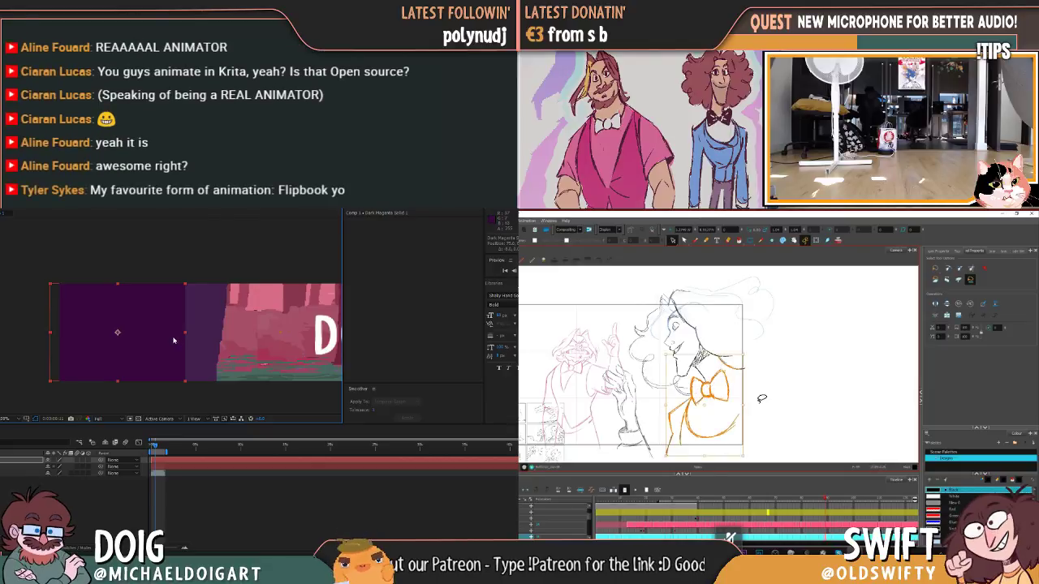
{"action": "left_click", "coordinate": [761, 399]}
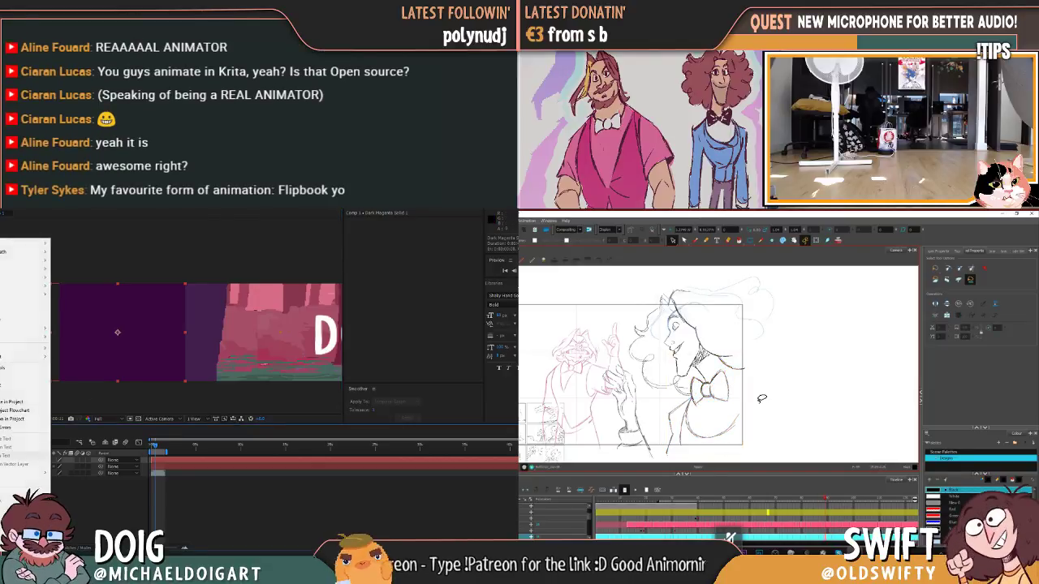
{"action": "left_click", "coordinate": [25, 420]}
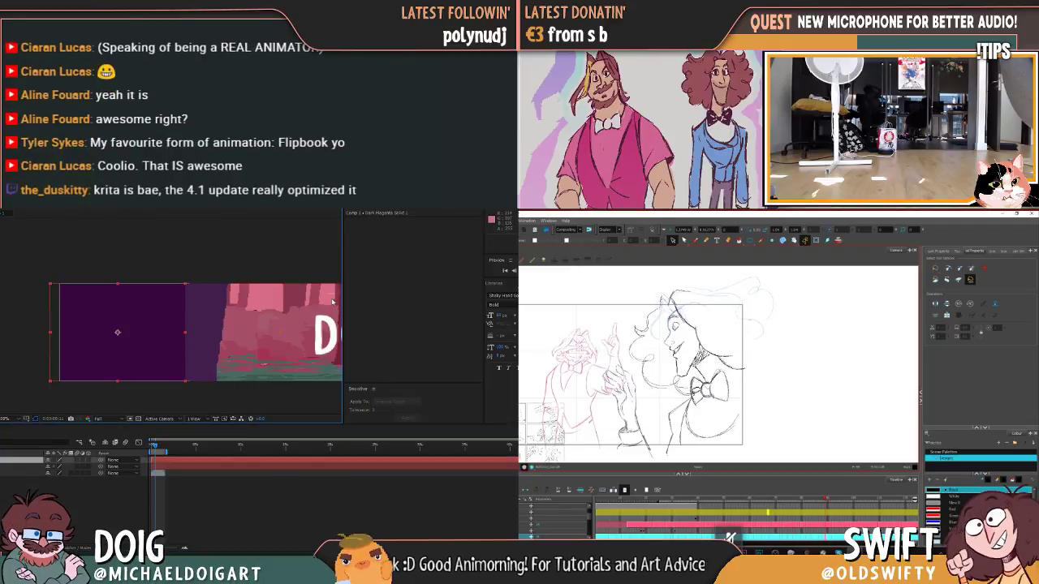
{"action": "left_click", "coordinate": [730, 387]}
{"action": "left_click", "coordinate": [745, 390]}
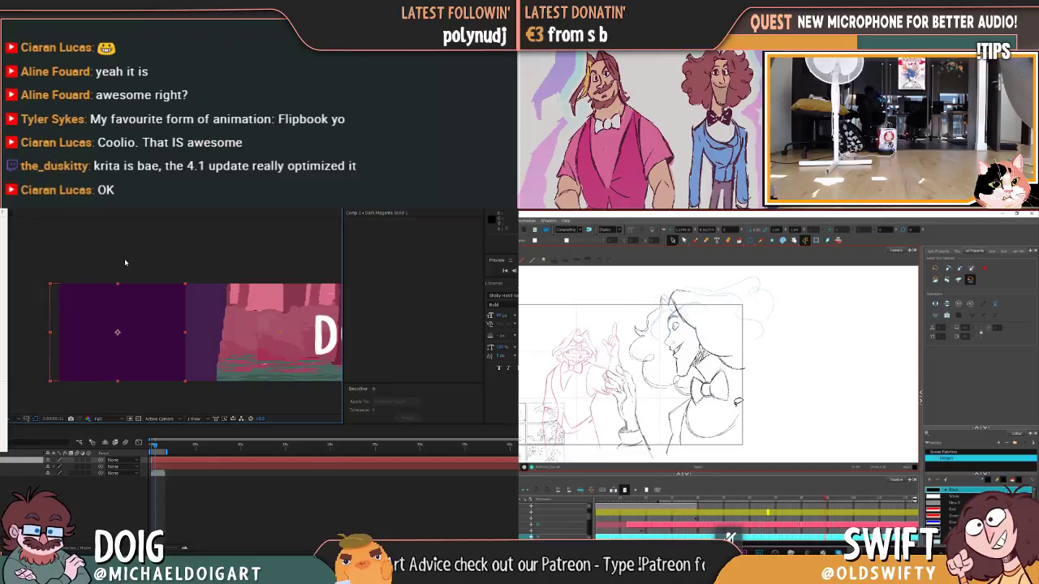
{"action": "left_click_drag", "start_coordinate": [735, 397], "coordinate": [729, 417]}
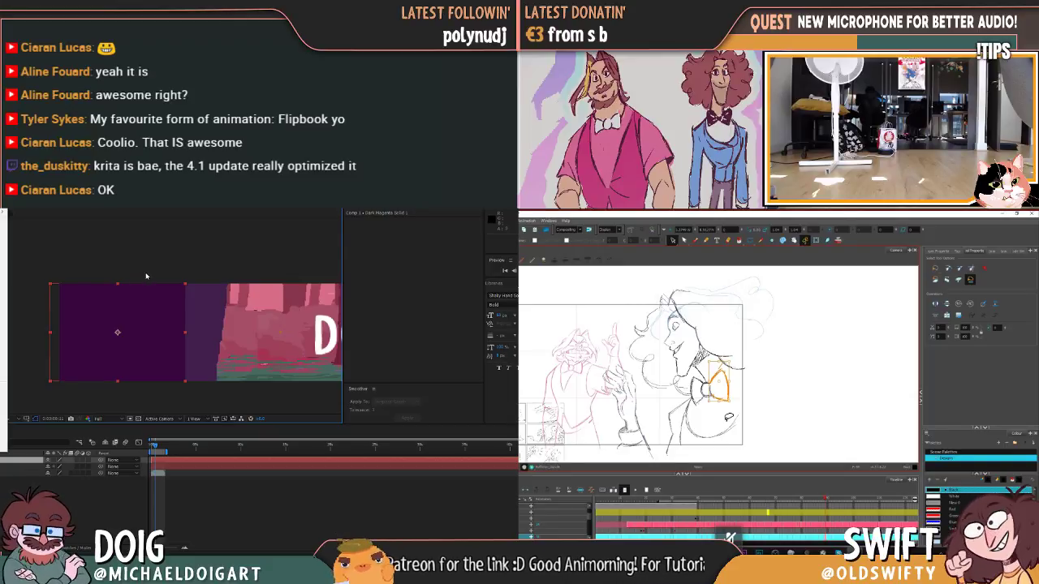
Step: Delete the dark magenta solid layer from the composition
{"action": "right_click", "coordinate": [112, 268]}
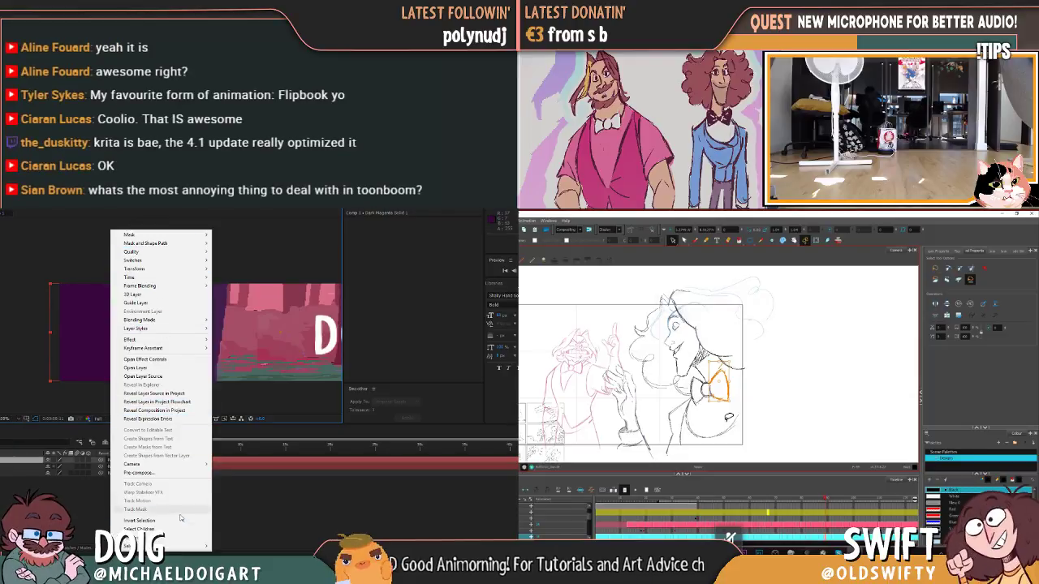
{"action": "left_click", "coordinate": [81, 352]}
{"action": "mouse_move", "coordinate": [817, 499]}
{"action": "left_mouse_down"}
{"action": "mouse_move", "coordinate": [830, 500]}
{"action": "mouse_move", "coordinate": [802, 500]}
{"action": "mouse_move", "coordinate": [823, 501]}
{"action": "mouse_move", "coordinate": [812, 503]}
{"action": "left_mouse_up"}
{"action": "right_click", "coordinate": [18, 460]}
{"action": "key", "text": "Escape"}
{"action": "key", "text": "Delete"}
Step: Add a shape layer and draw a black rectangle covering the banner's starting end up to just past the dark tree trunk
{"action": "right_click", "coordinate": [2, 417]}
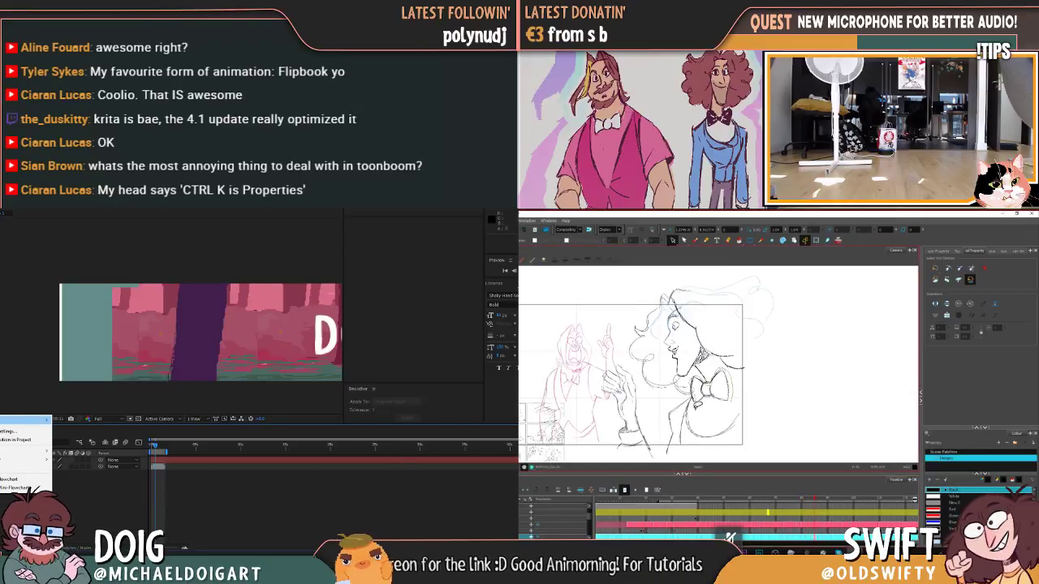
{"action": "left_click", "coordinate": [699, 405]}
{"action": "left_click", "coordinate": [722, 447]}
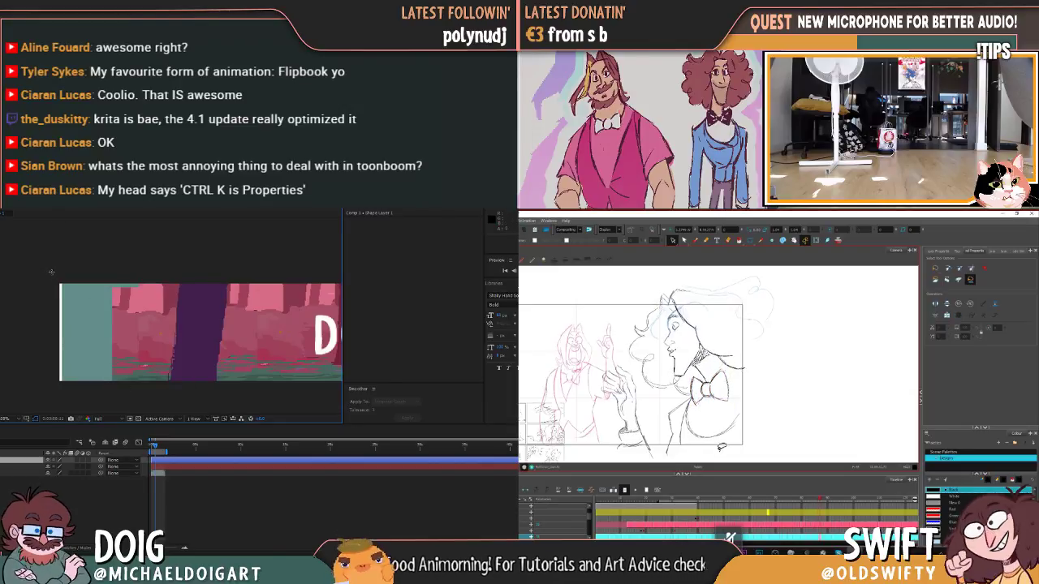
{"action": "mouse_move", "coordinate": [53, 273]}
{"action": "left_mouse_down"}
{"action": "mouse_move", "coordinate": [158, 370]}
{"action": "mouse_move", "coordinate": [205, 390]}
{"action": "mouse_move", "coordinate": [281, 390]}
{"action": "mouse_move", "coordinate": [144, 388]}
{"action": "mouse_move", "coordinate": [257, 389]}
{"action": "left_mouse_up"}
{"action": "left_click_drag", "start_coordinate": [737, 367], "coordinate": [726, 402]}
{"action": "left_click_drag", "start_coordinate": [257, 389], "coordinate": [255, 388]}
{"action": "left_click_drag", "start_coordinate": [726, 402], "coordinate": [704, 406]}
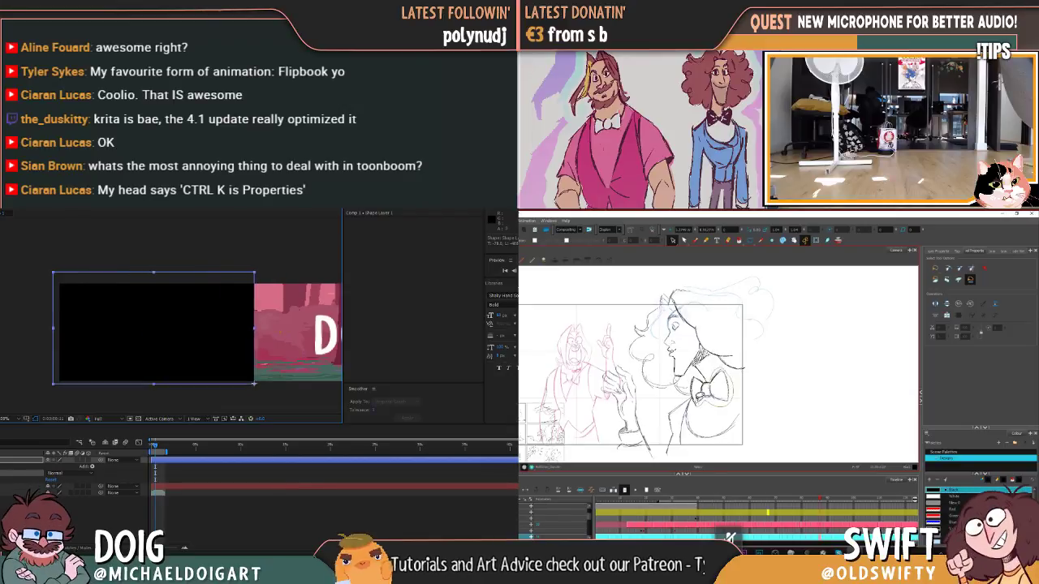
{"action": "left_click_drag", "start_coordinate": [255, 388], "coordinate": [253, 387]}
{"action": "left_click_drag", "start_coordinate": [705, 406], "coordinate": [697, 392]}
{"action": "left_click_drag", "start_coordinate": [254, 387], "coordinate": [253, 386]}
{"action": "left_click_drag", "start_coordinate": [696, 391], "coordinate": [711, 393]}
{"action": "left_click_drag", "start_coordinate": [253, 387], "coordinate": [243, 386]}
{"action": "left_click_drag", "start_coordinate": [710, 394], "coordinate": [722, 444]}
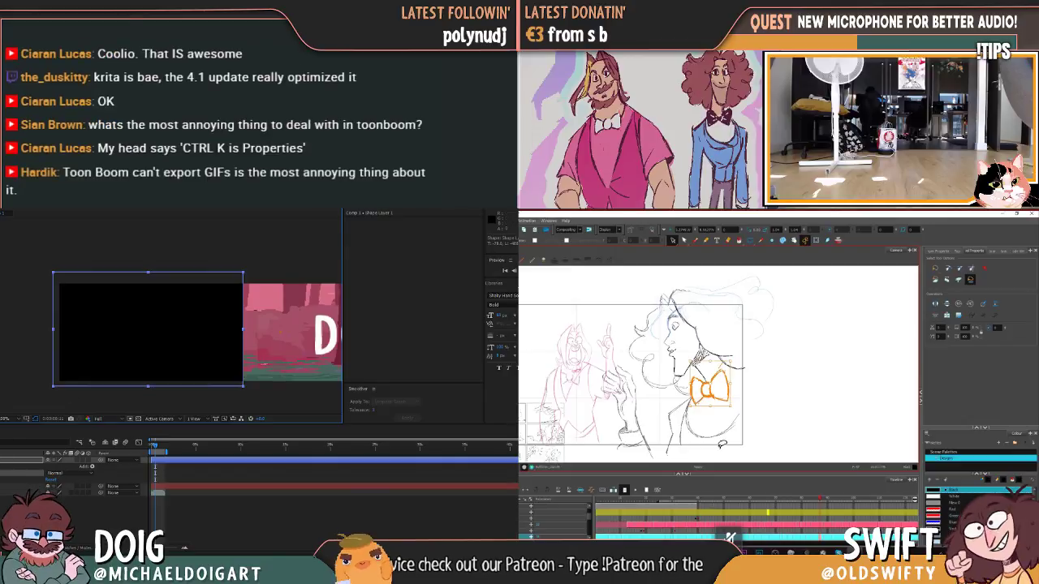
Step: Apply the Directional Blur effect to the black rectangle's shape layer and reveal its properties for the layer
{"action": "right_click", "coordinate": [1, 240]}
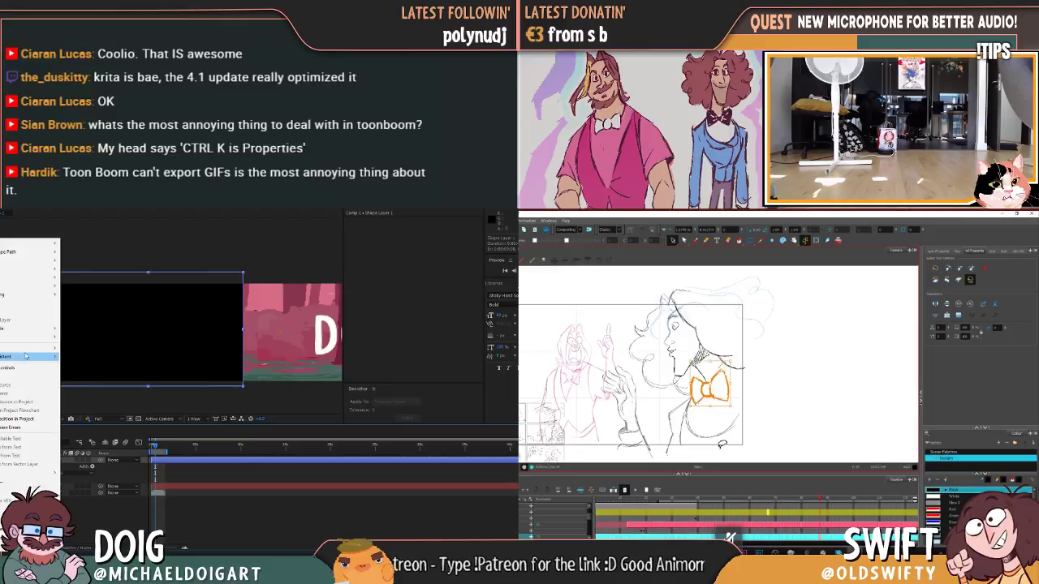
{"action": "mouse_move", "coordinate": [25, 354]}
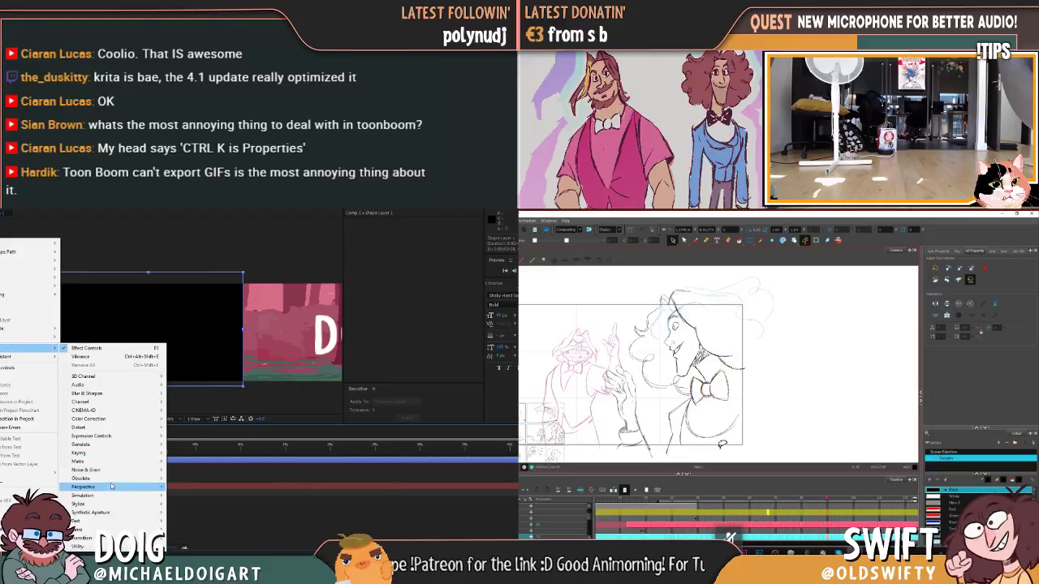
{"action": "mouse_move", "coordinate": [97, 394]}
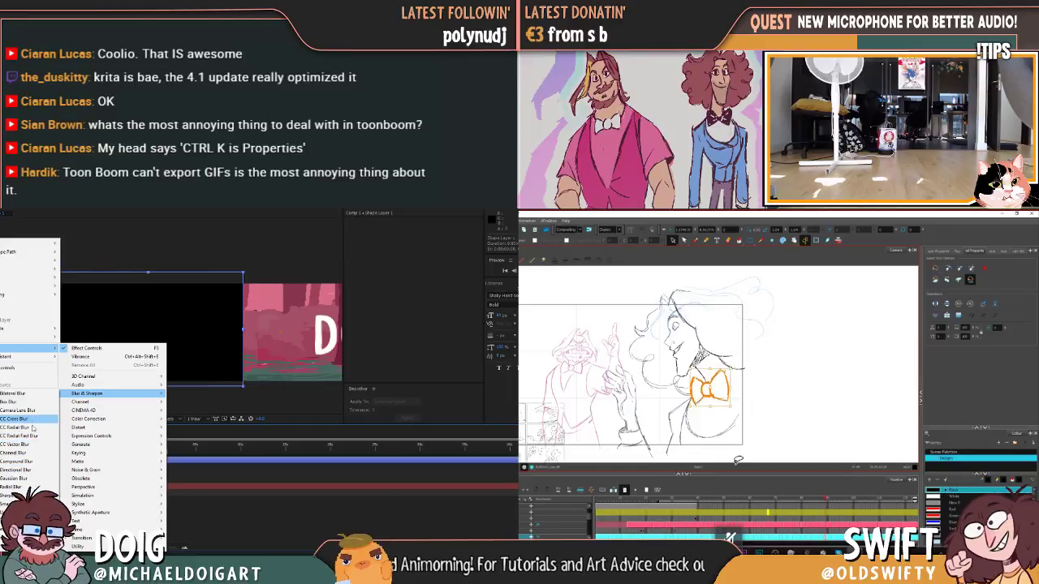
{"action": "left_click", "coordinate": [16, 470]}
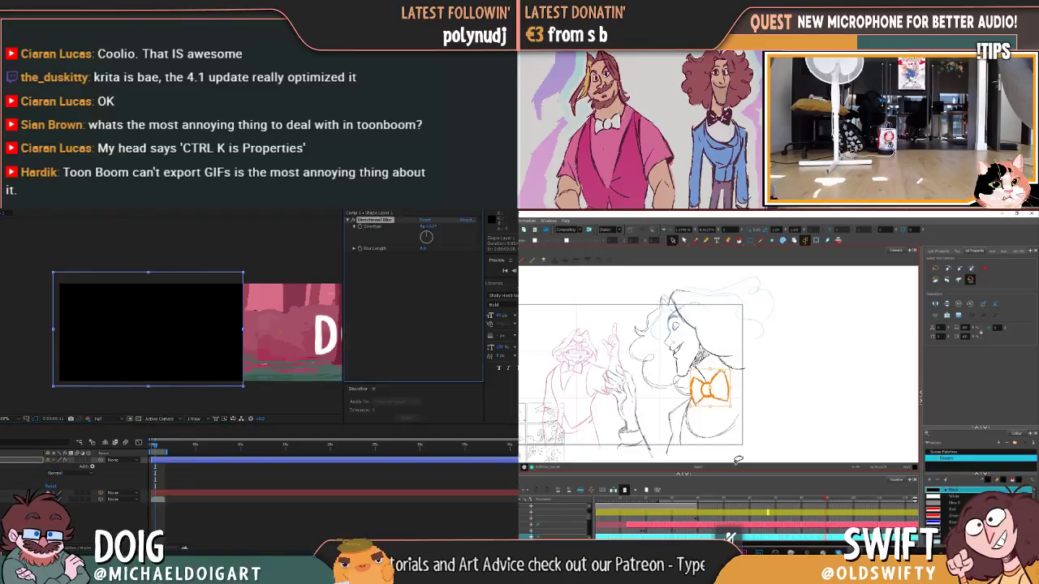
{"action": "key", "text": "e"}
{"action": "key", "text": "u"}
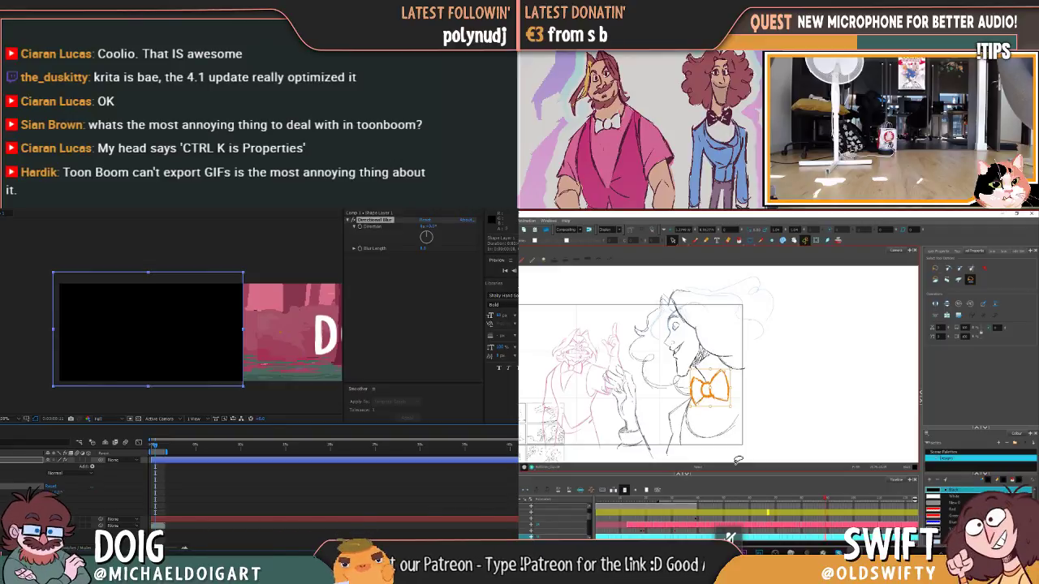
Step: Raise the Directional Blur's length and rotate its direction to horizontal so the rectangle's side edges soften
{"action": "left_click", "coordinate": [771, 409]}
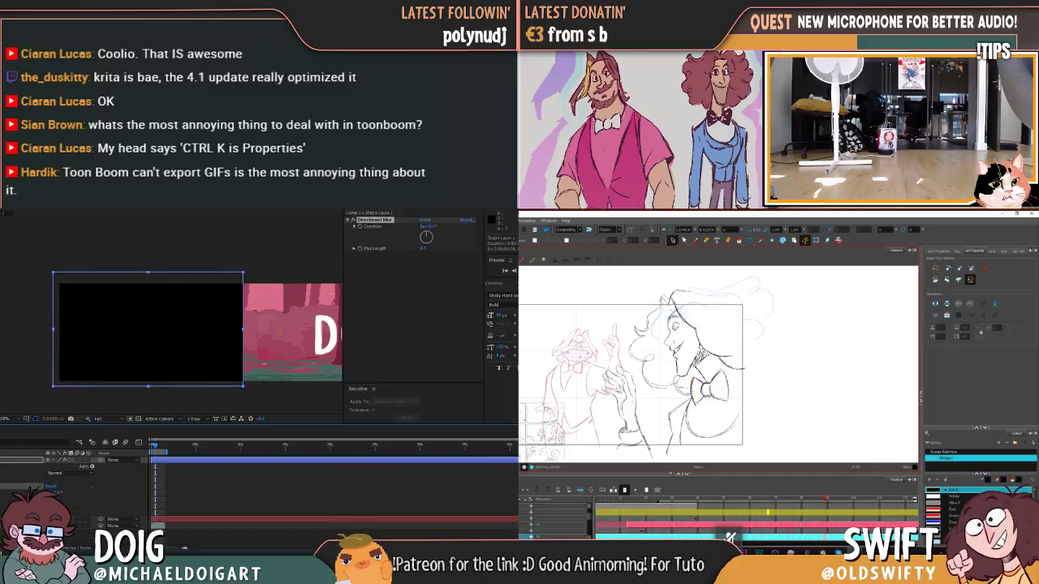
{"action": "left_click_drag", "start_coordinate": [94, 504], "coordinate": [119, 498]}
{"action": "mouse_move", "coordinate": [711, 383]}
{"action": "left_mouse_down"}
{"action": "mouse_move", "coordinate": [697, 380]}
{"action": "mouse_move", "coordinate": [697, 402]}
{"action": "mouse_move", "coordinate": [754, 400]}
{"action": "left_mouse_up"}
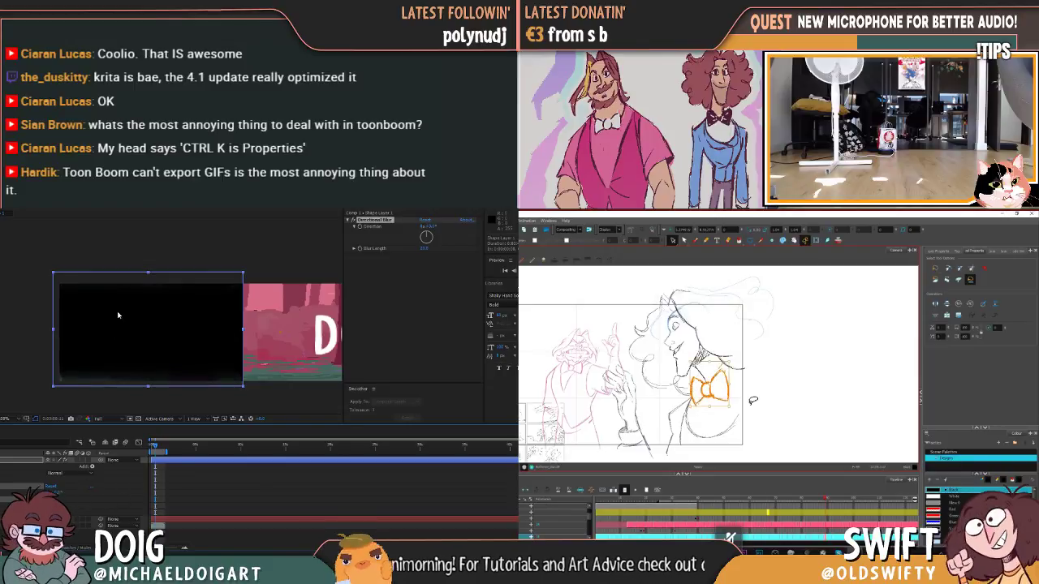
{"action": "left_click", "coordinate": [754, 400]}
{"action": "left_click_drag", "start_coordinate": [57, 493], "coordinate": [75, 492]}
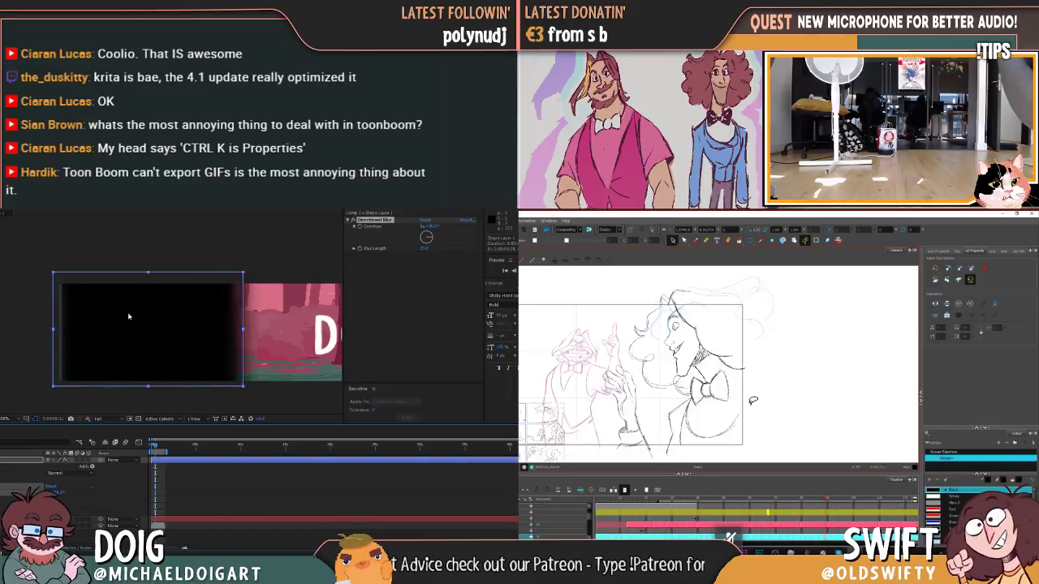
Step: Move and resize the blurred black rectangle so its soft inner edge fades out across the dark tree trunk
{"action": "left_click_drag", "start_coordinate": [126, 349], "coordinate": [82, 348]}
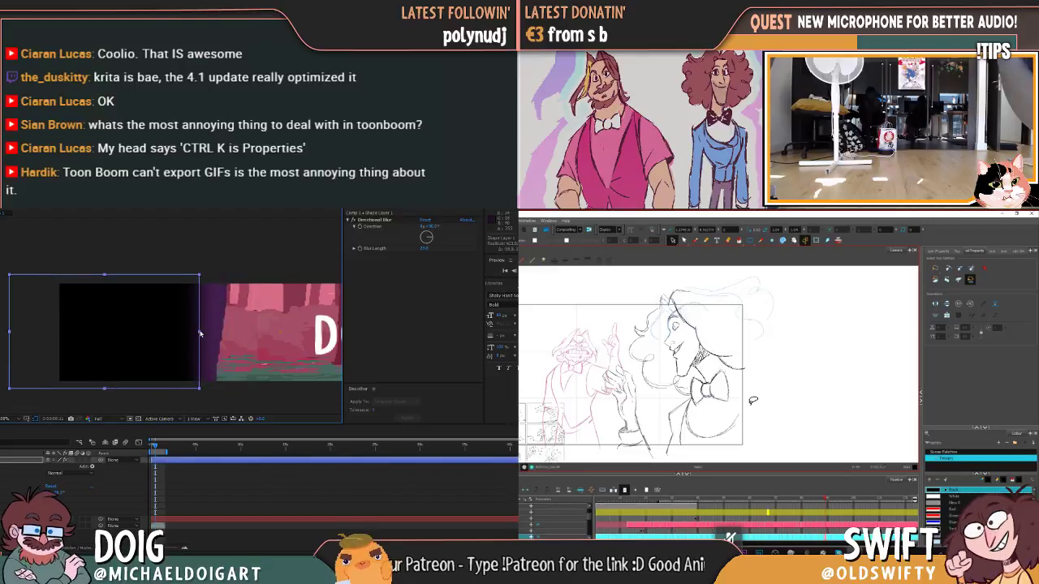
{"action": "mouse_move", "coordinate": [200, 333]}
{"action": "left_mouse_down"}
{"action": "mouse_move", "coordinate": [224, 335]}
{"action": "mouse_move", "coordinate": [204, 339]}
{"action": "left_mouse_up"}
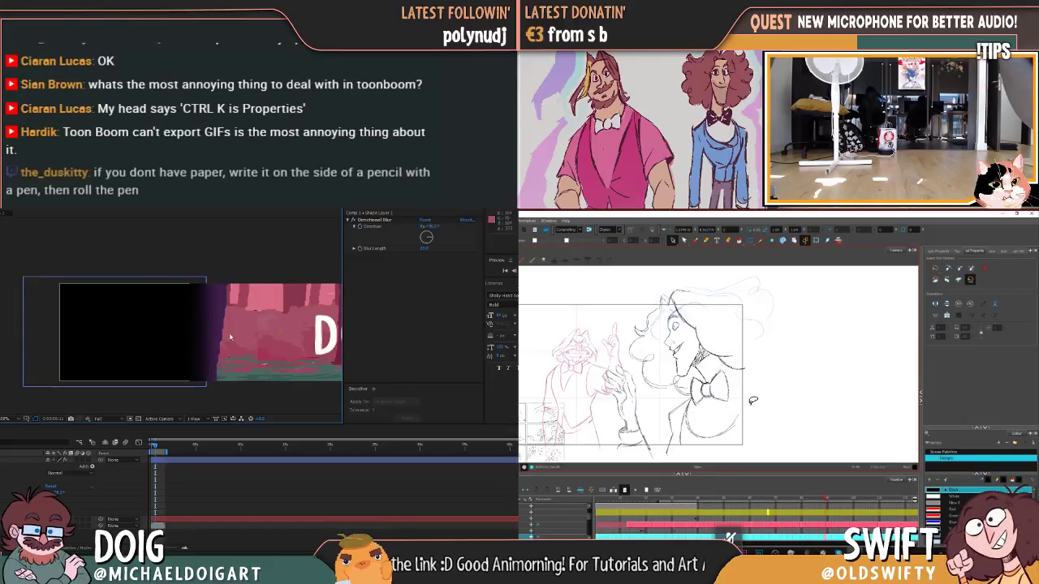
{"action": "key", "text": "space"}
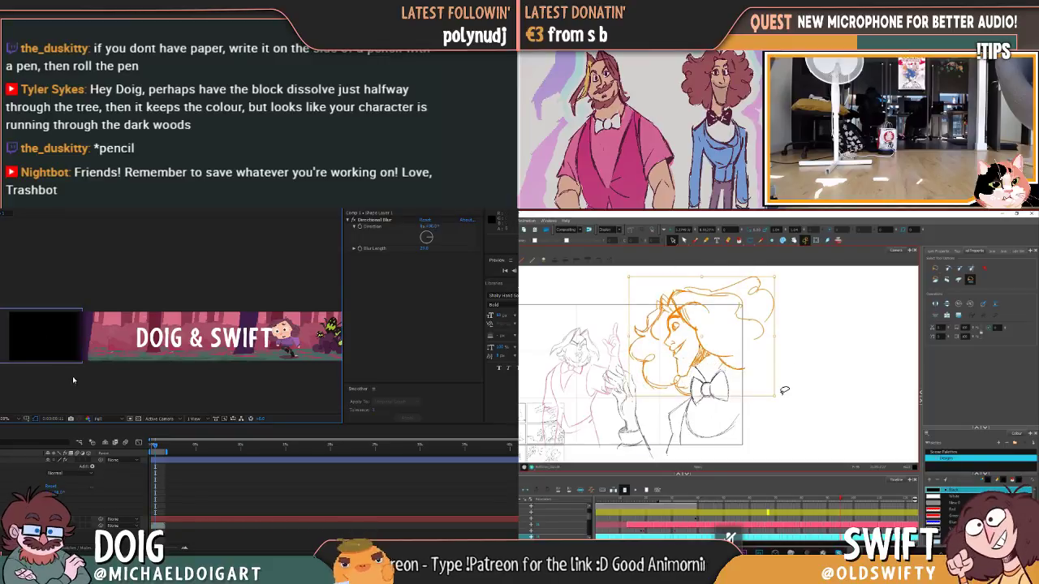
{"action": "left_click", "coordinate": [16, 334]}
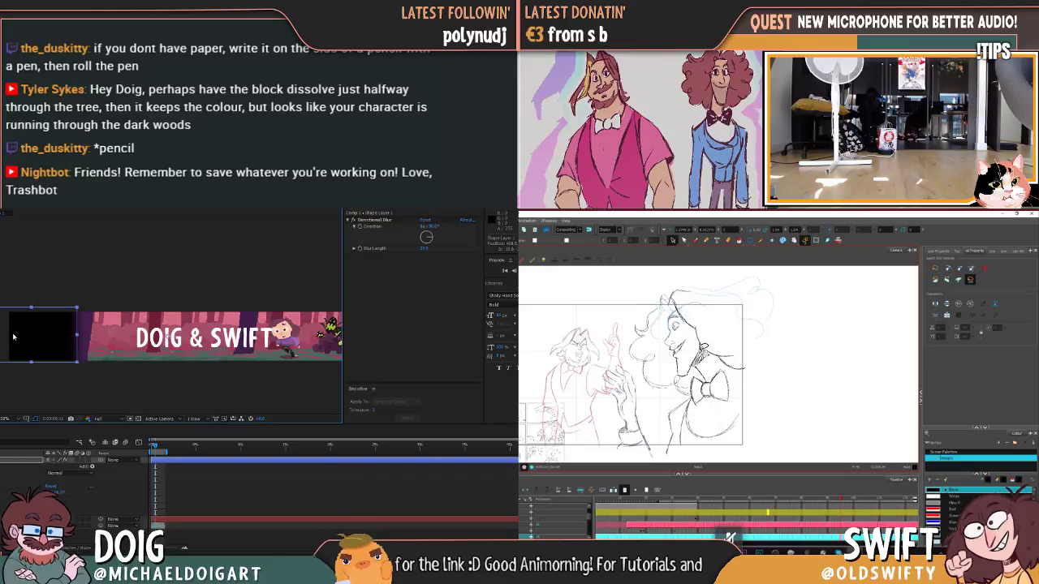
{"action": "left_click_drag", "start_coordinate": [13, 337], "coordinate": [49, 342]}
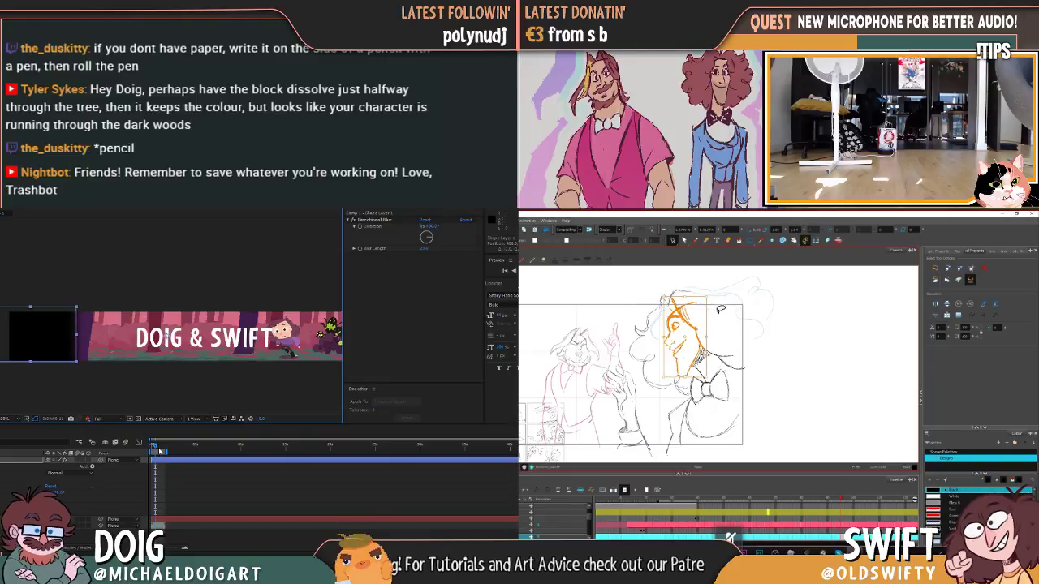
Step: Scrub through and play back the banner animation to check the dark fade against the moving forest
{"action": "left_click", "coordinate": [151, 445]}
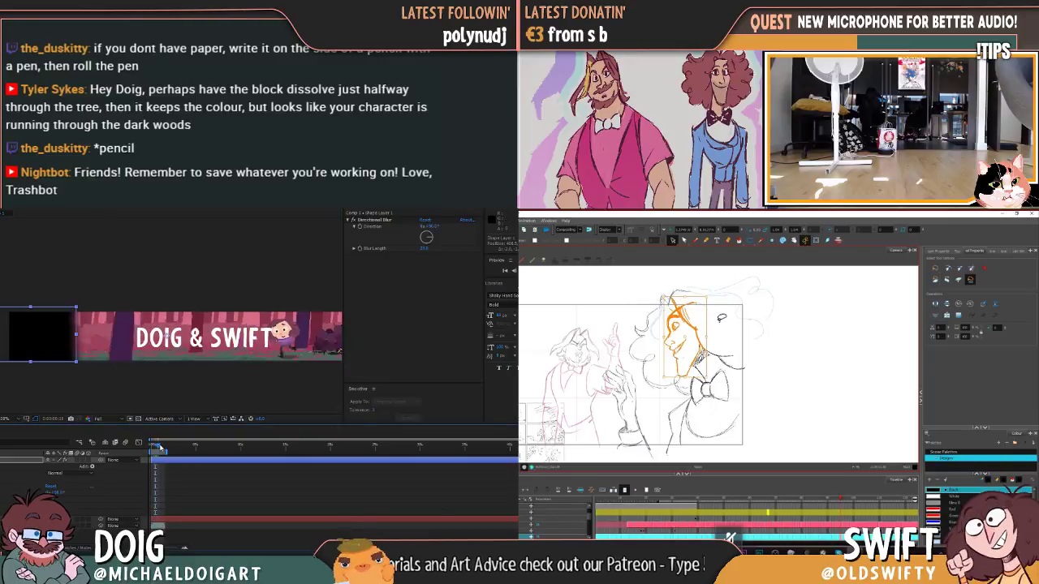
{"action": "left_click", "coordinate": [167, 446]}
{"action": "left_click", "coordinate": [155, 445]}
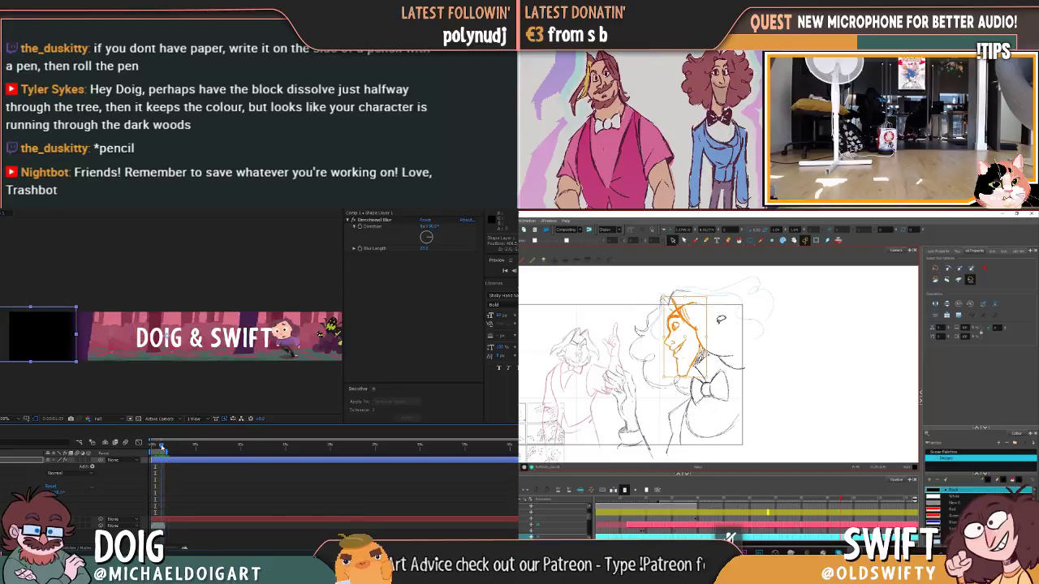
{"action": "mouse_move", "coordinate": [155, 446]}
{"action": "left_mouse_down"}
{"action": "mouse_move", "coordinate": [167, 446]}
{"action": "mouse_move", "coordinate": [151, 446]}
{"action": "left_mouse_up"}
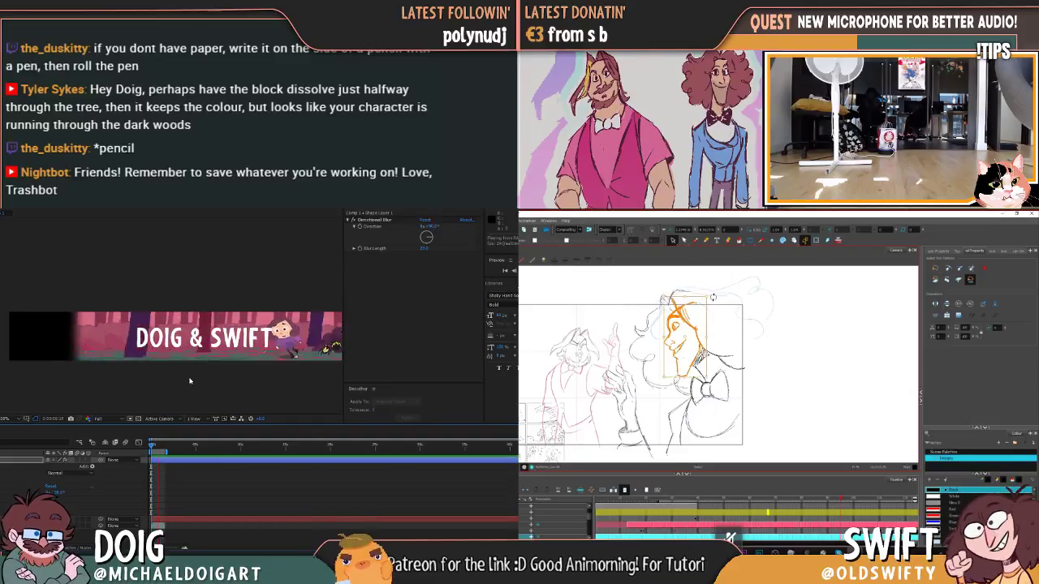
{"action": "key", "text": "Escape"}
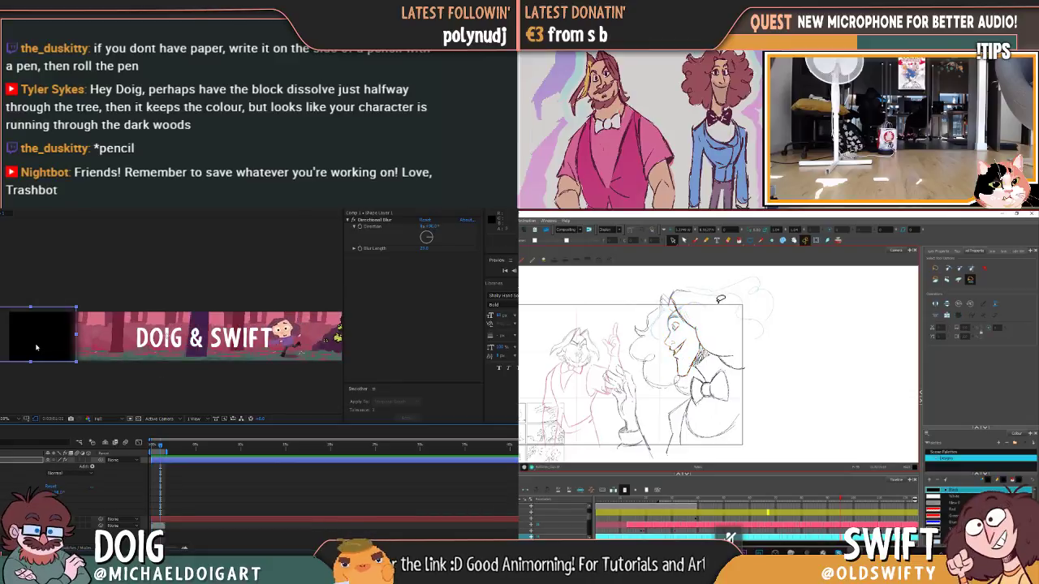
Step: Reposition the blurred black rectangle over the outer end of the banner so its soft edge fades into the forest
{"action": "left_click", "coordinate": [54, 338]}
{"action": "left_click_drag", "start_coordinate": [744, 368], "coordinate": [646, 373]}
{"action": "key", "text": "Escape"}
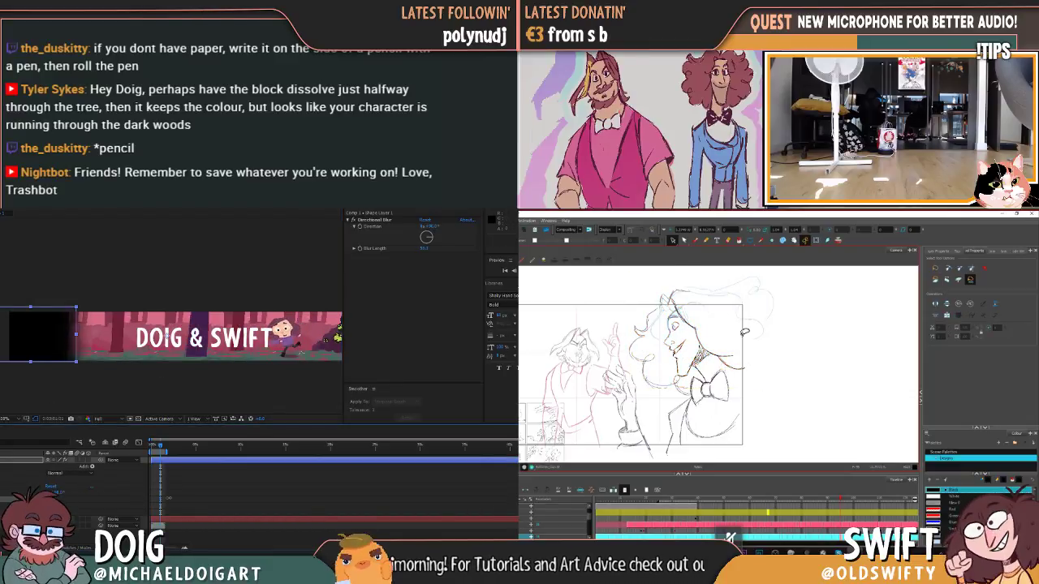
{"action": "mouse_move", "coordinate": [687, 333]}
{"action": "left_mouse_down"}
{"action": "mouse_move", "coordinate": [724, 366]}
{"action": "mouse_move", "coordinate": [674, 405]}
{"action": "mouse_move", "coordinate": [725, 406]}
{"action": "left_mouse_up"}
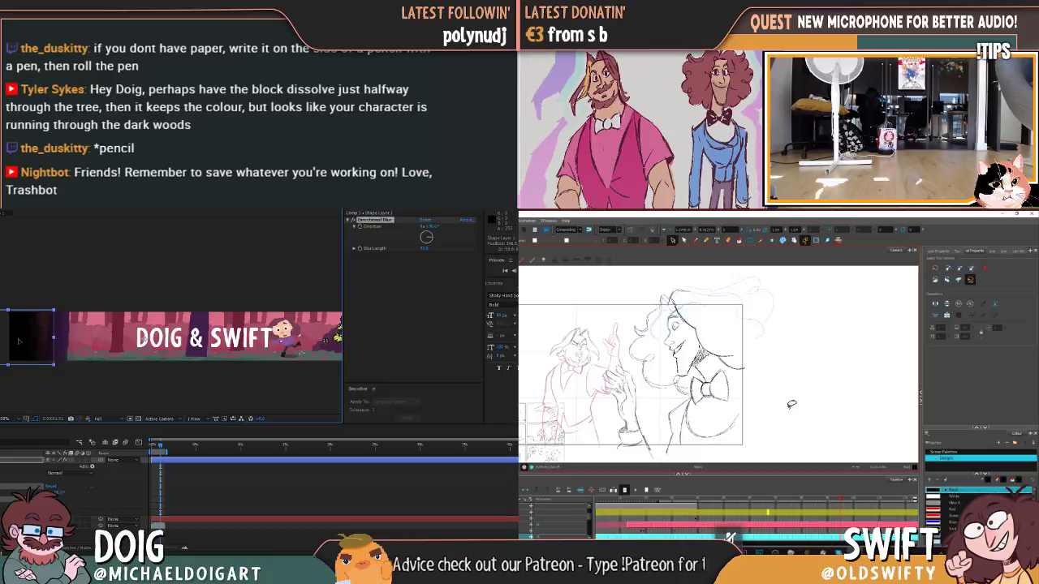
{"action": "key", "text": "Escape"}
{"action": "left_click_drag", "start_coordinate": [72, 342], "coordinate": [48, 341]}
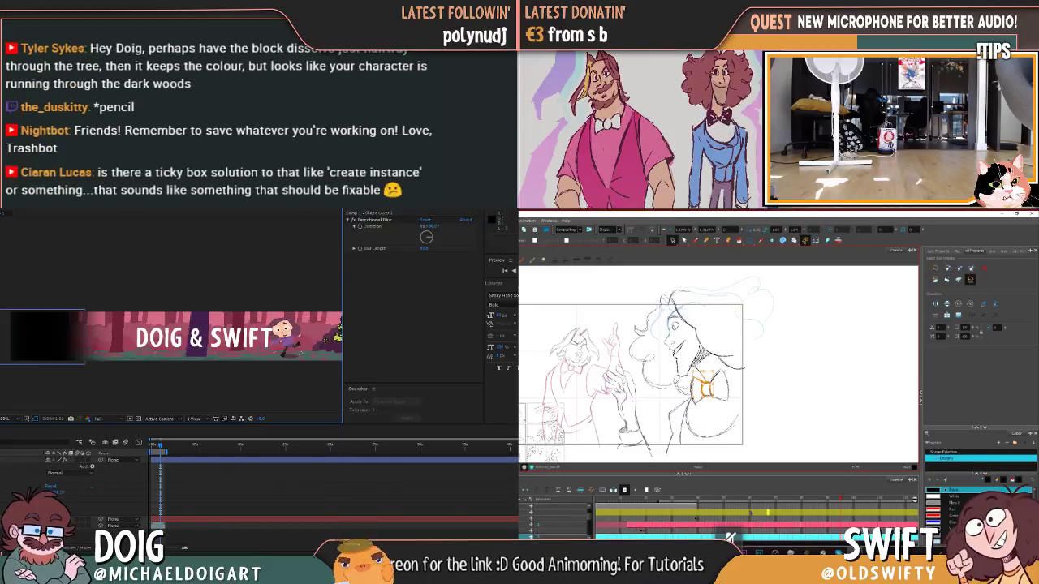
Step: Change the blurred rectangle's fill colour from black to a dark purple
{"action": "left_click", "coordinate": [36, 347]}
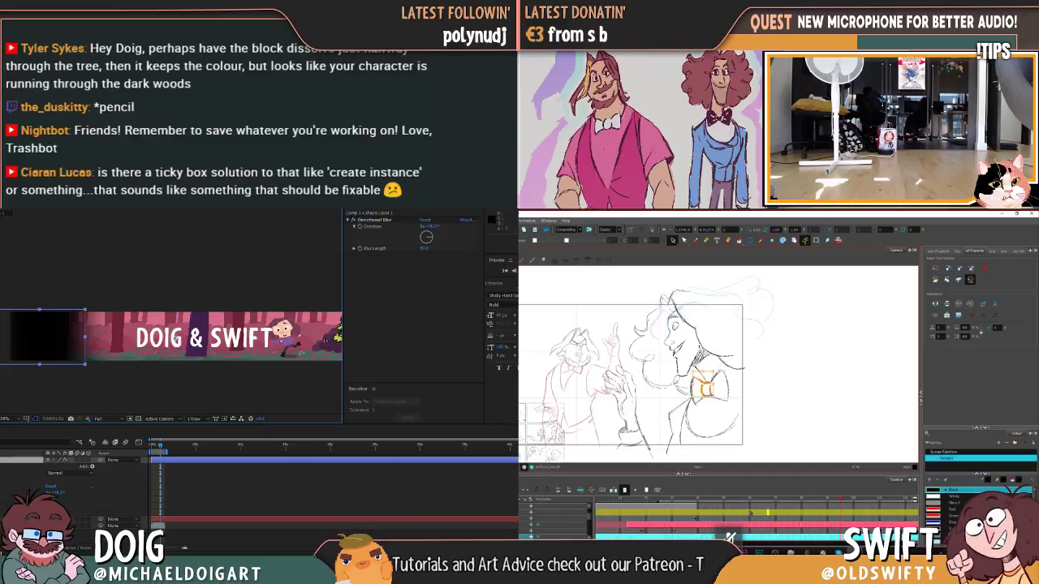
{"action": "right_click", "coordinate": [32, 338]}
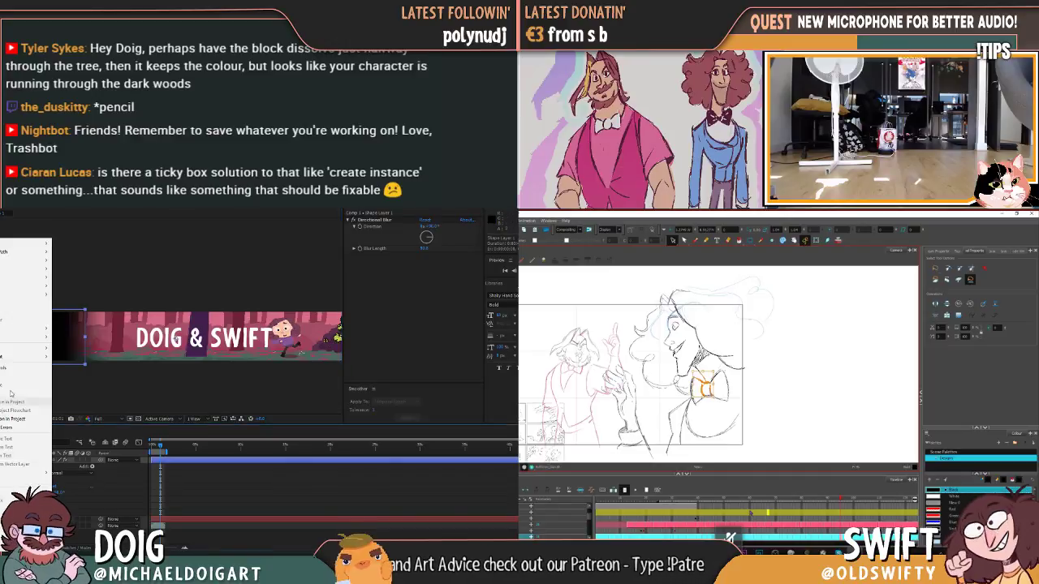
{"action": "left_click", "coordinate": [24, 338]}
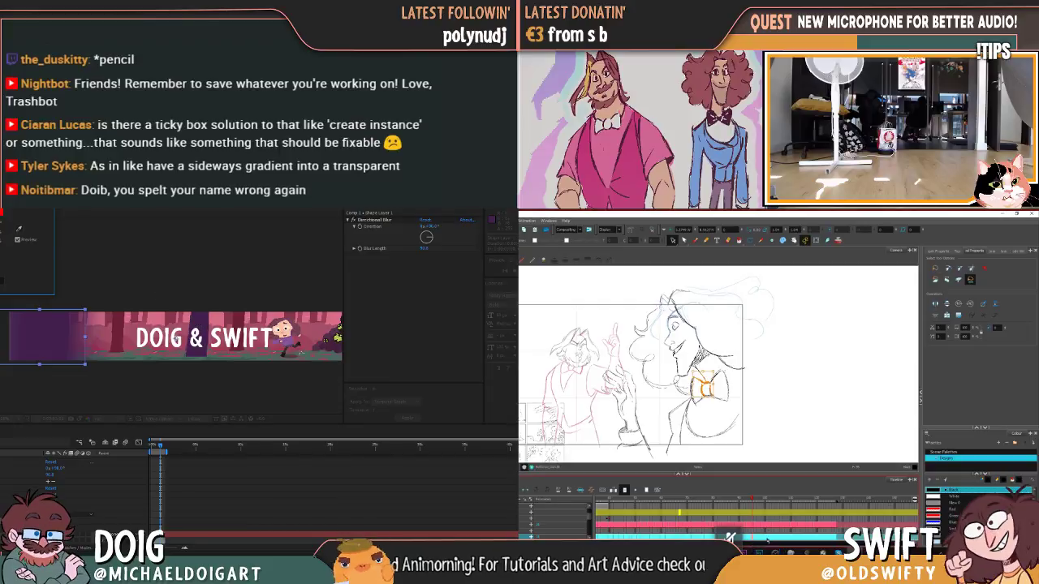
Step: In the rough two-character animation, step through the frames to examine the pose changes of the smaller character
{"action": "key", "text": "period"}
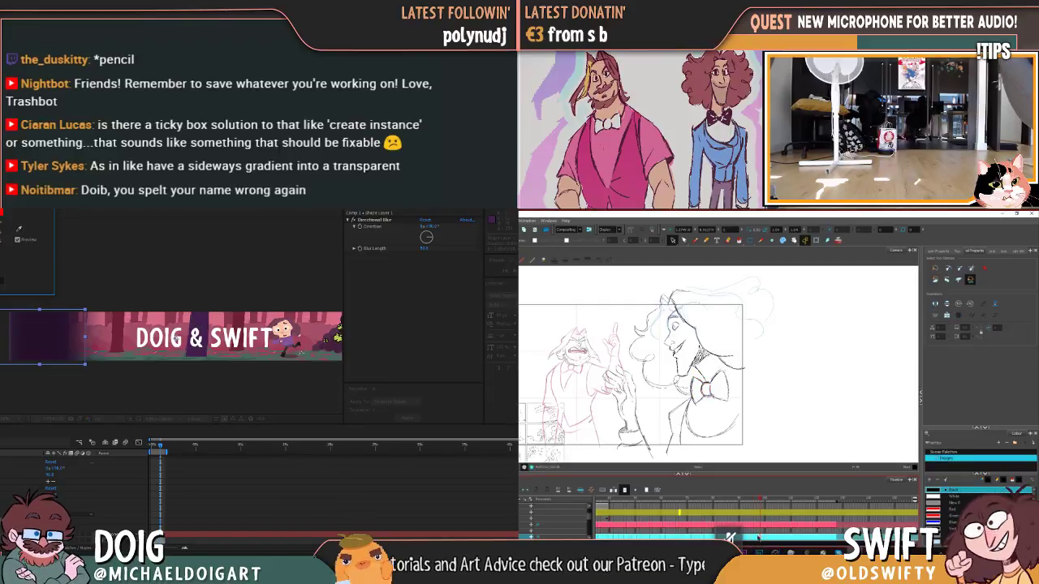
{"action": "left_click", "coordinate": [753, 526]}
{"action": "key", "text": "period"}
{"action": "key", "text": "period"}
{"action": "key", "text": "period"}
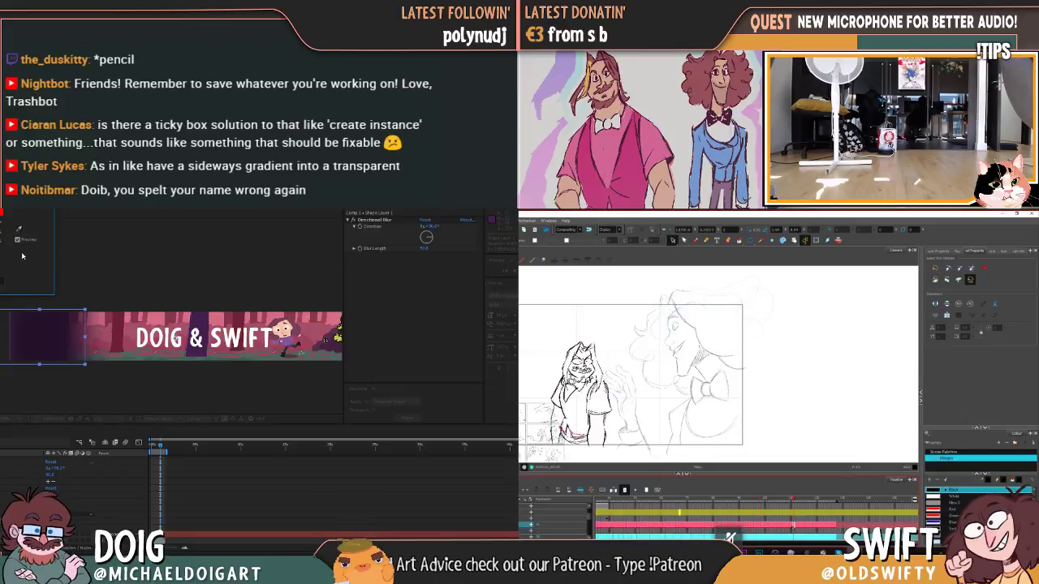
{"action": "key", "text": "period"}
{"action": "key", "text": "period"}
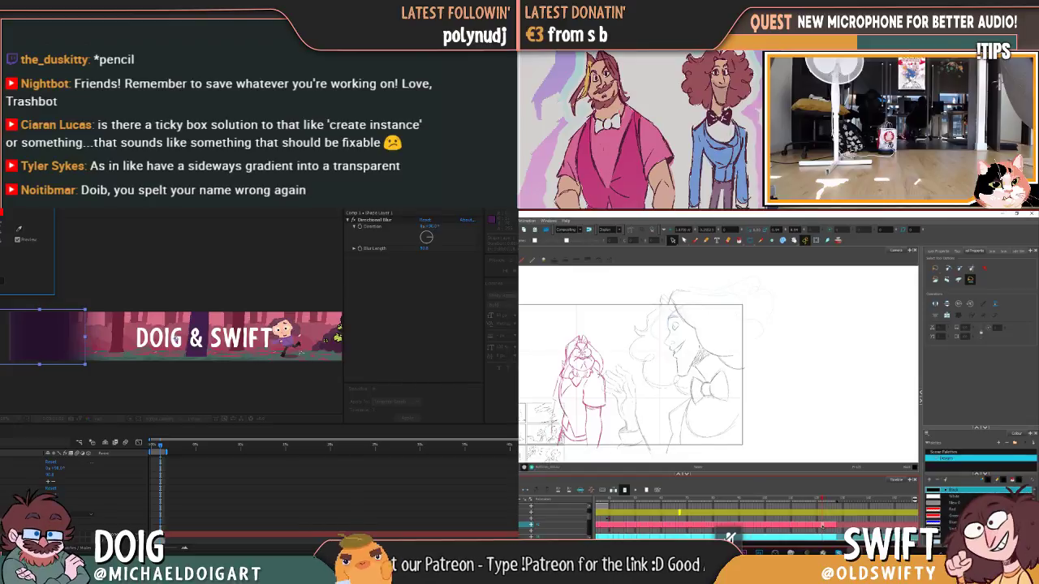
Step: Move the dark purple rectangle further into the banner so its fade ends just before the DOIG & SWIFT title
{"action": "left_click_drag", "start_coordinate": [49, 351], "coordinate": [75, 340]}
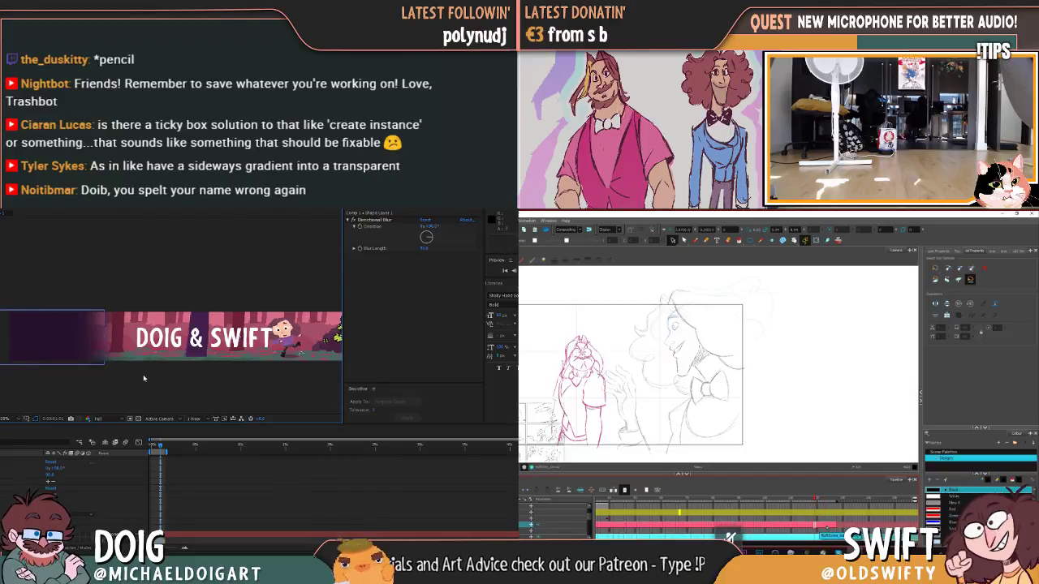
{"action": "scroll", "coordinate": [152, 351], "scroll_direction": "down", "scroll_amount": 1}
{"action": "scroll", "coordinate": [161, 332], "scroll_direction": "up", "scroll_amount": 3}
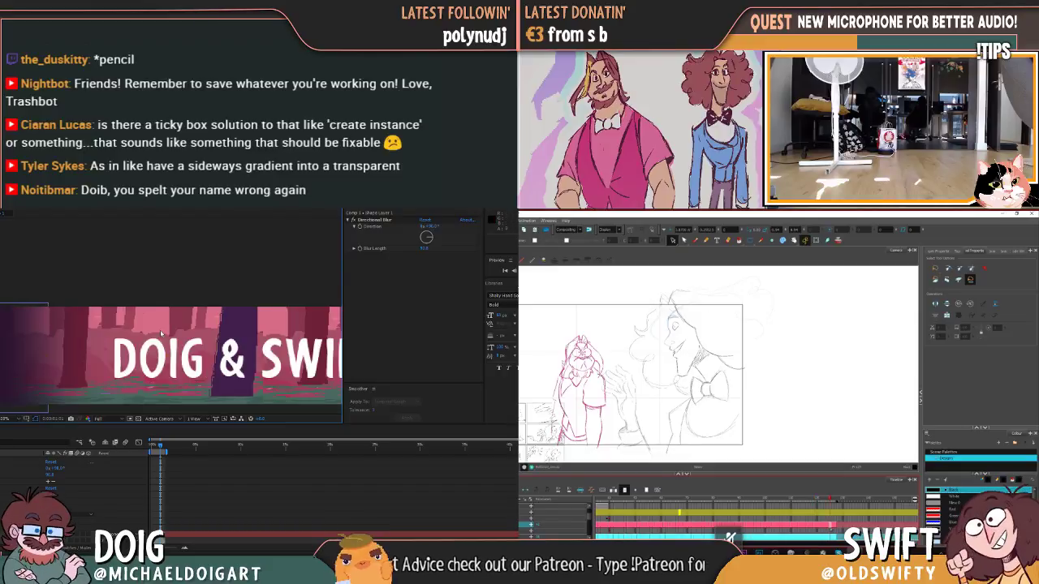
{"action": "scroll", "coordinate": [161, 332], "scroll_direction": "down", "scroll_amount": 1}
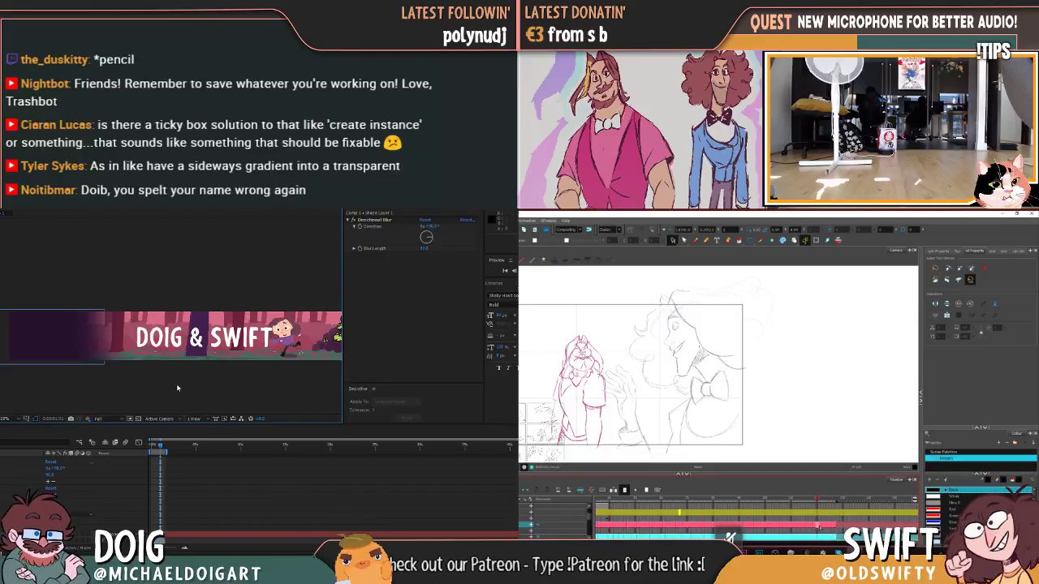
Step: Shift the DOIG & SWIFT title slightly toward the dark fade and change its font to Kozuka Gothic in the EL style
{"action": "left_click_drag", "start_coordinate": [196, 342], "coordinate": [187, 342]}
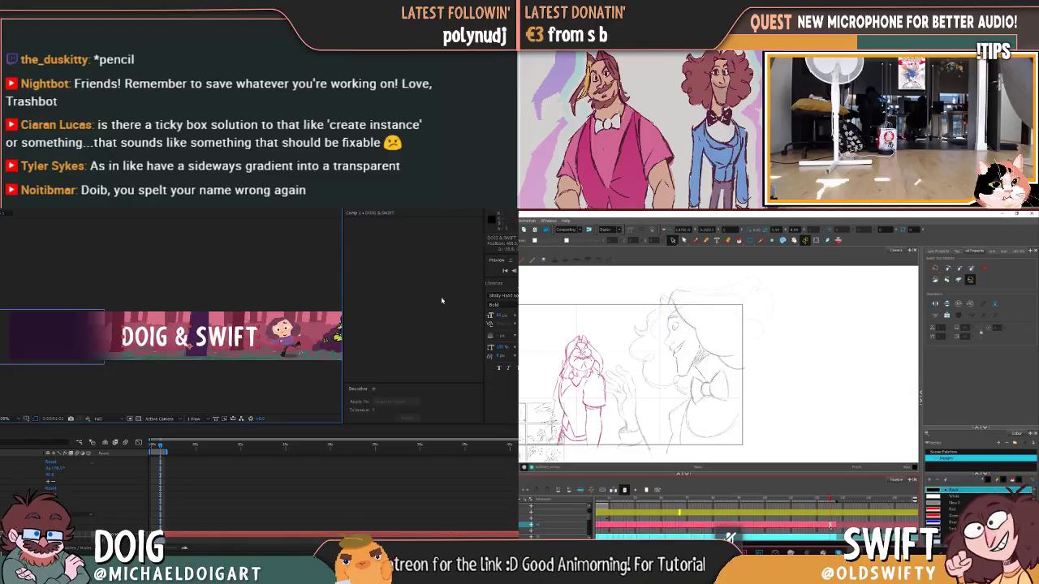
{"action": "left_click", "coordinate": [502, 294]}
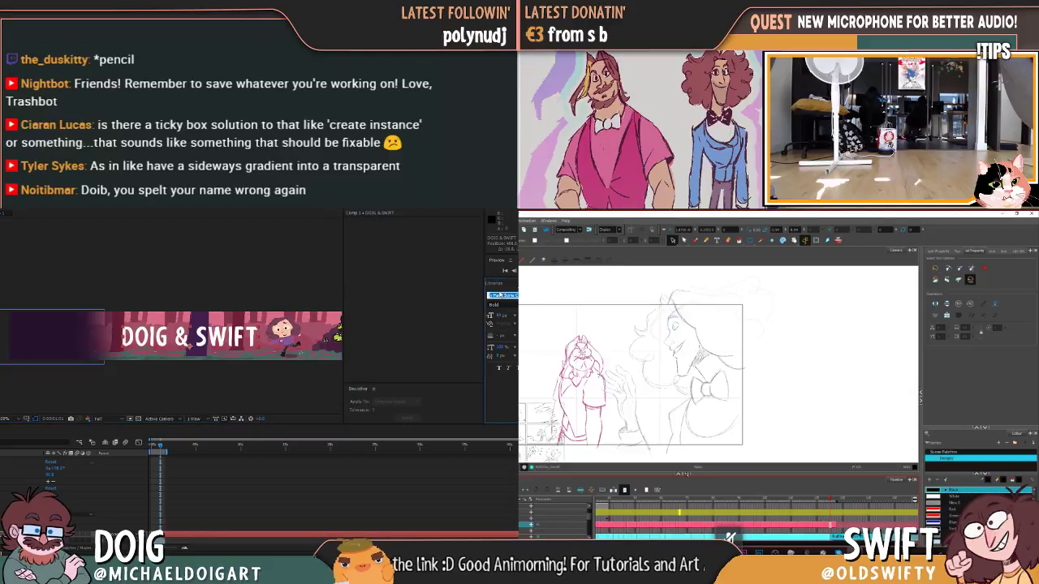
{"action": "type", "text": "Komika Text"}
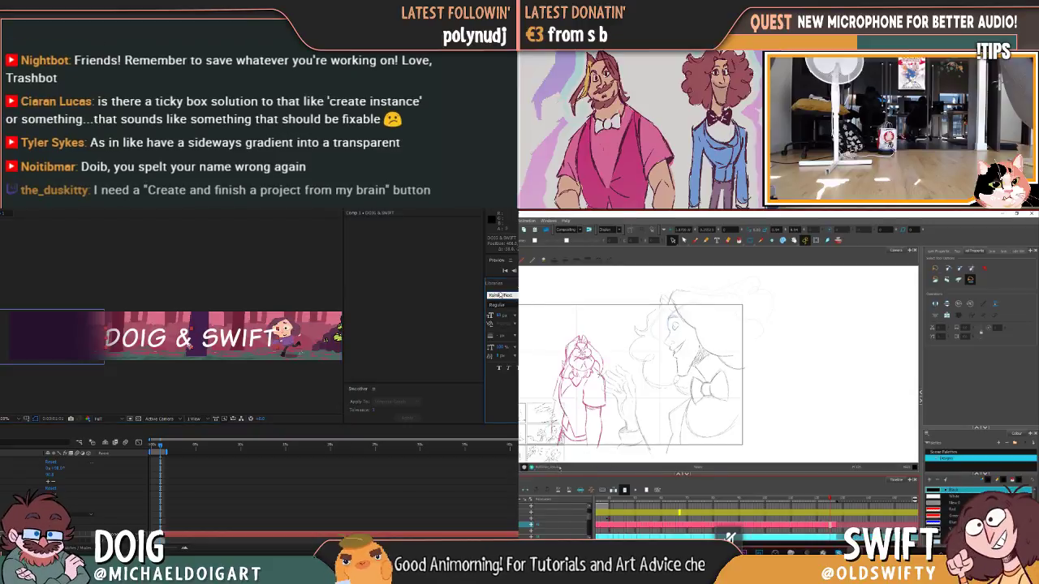
{"action": "key", "text": "Down"}
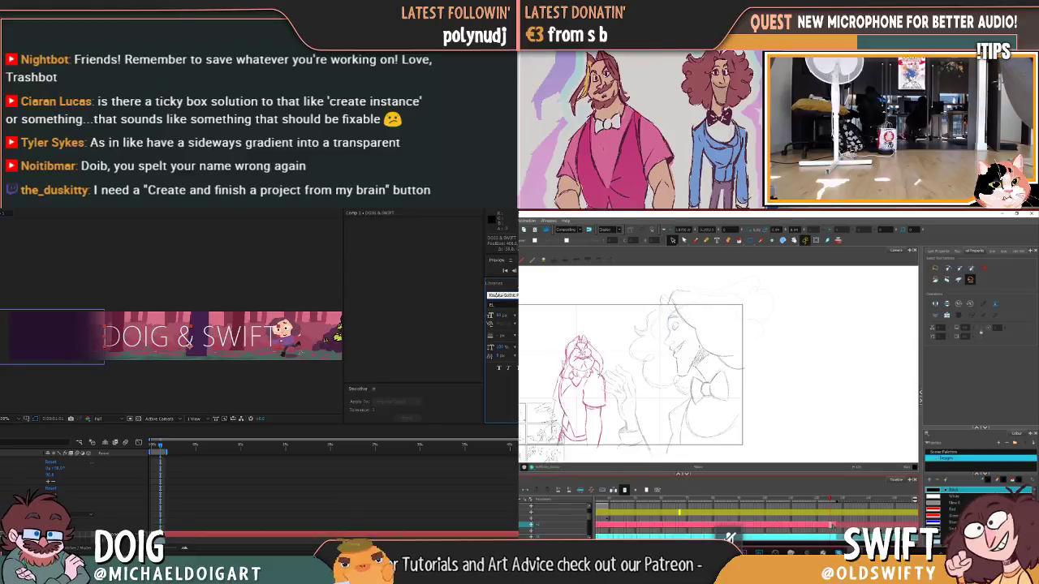
{"action": "left_click", "coordinate": [166, 380]}
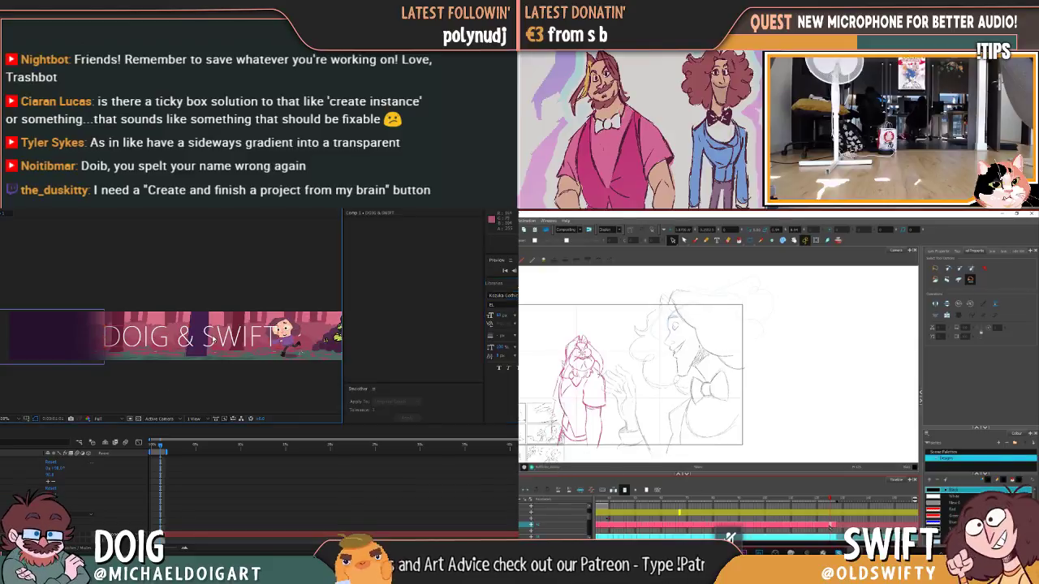
Step: Move the DOIG & SWIFT title onto the dark purple fade near the banner's lower edge and preview the animation
{"action": "left_click_drag", "start_coordinate": [212, 341], "coordinate": [195, 335]}
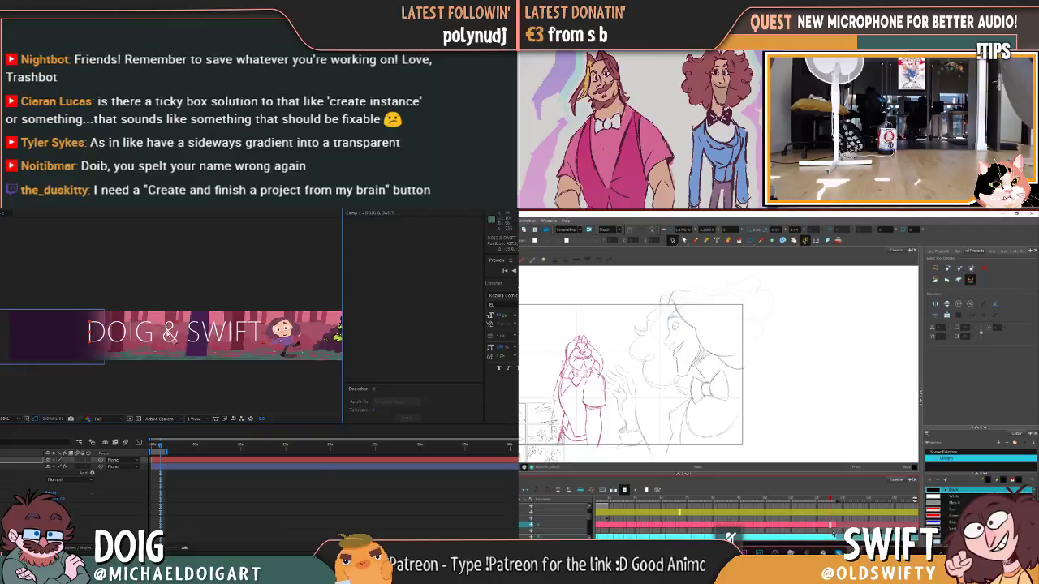
{"action": "mouse_move", "coordinate": [193, 333]}
{"action": "left_mouse_down"}
{"action": "mouse_move", "coordinate": [118, 349]}
{"action": "mouse_move", "coordinate": [188, 347]}
{"action": "left_mouse_up"}
{"action": "left_click", "coordinate": [746, 500]}
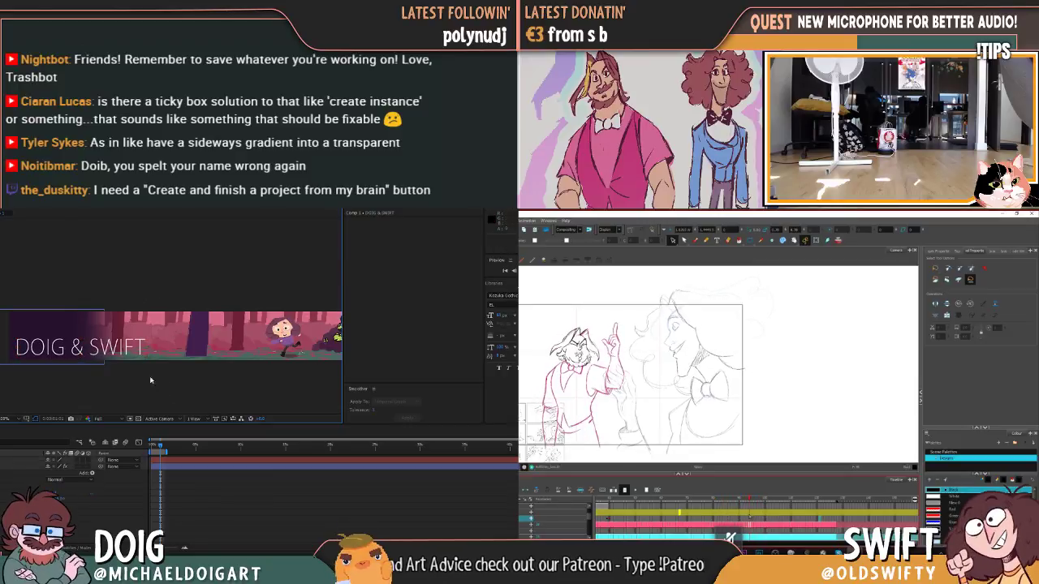
{"action": "left_click", "coordinate": [163, 441]}
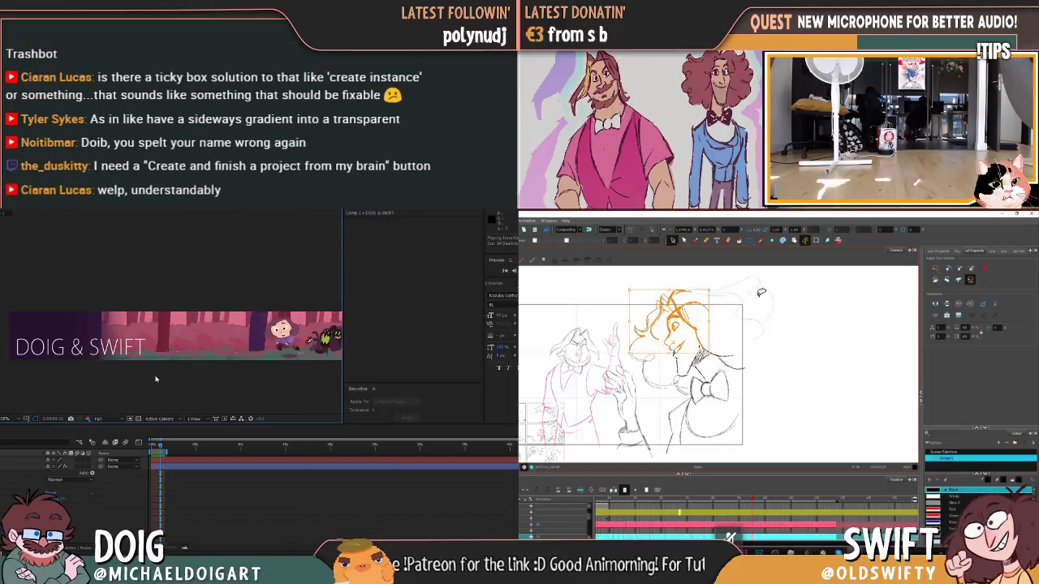
{"action": "left_click_drag", "start_coordinate": [662, 323], "coordinate": [730, 299]}
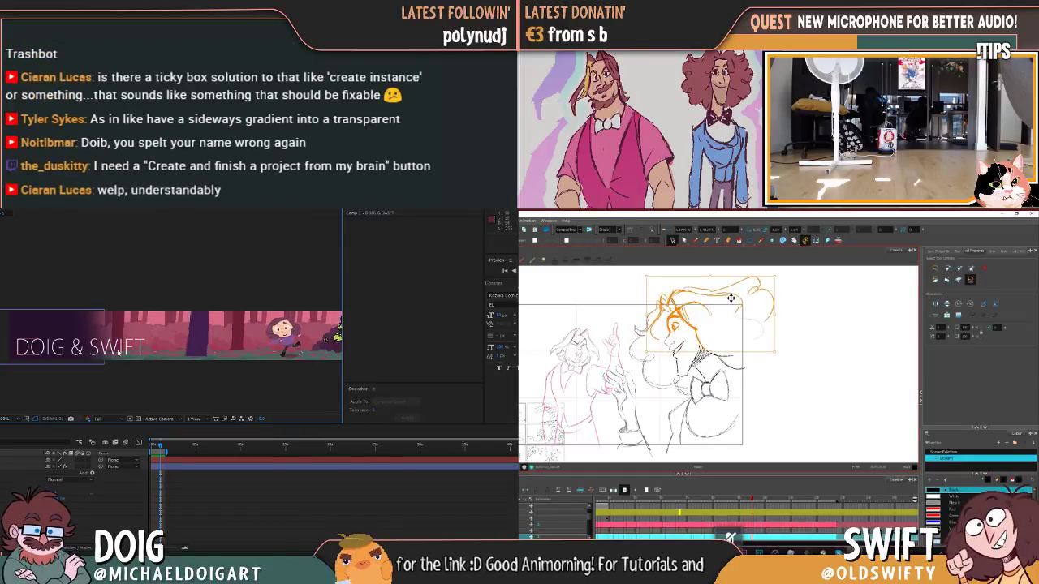
{"action": "left_click", "coordinate": [836, 382]}
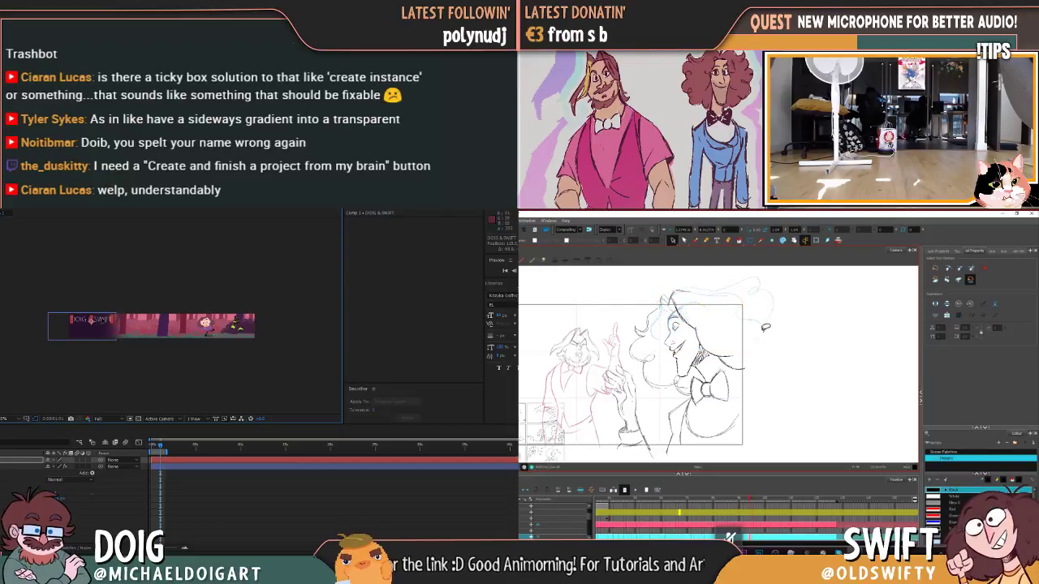
Step: Play back the banner at several magnifications, fit it to the viewer and widen the composition panel to examine the layout
{"action": "left_click", "coordinate": [171, 362]}
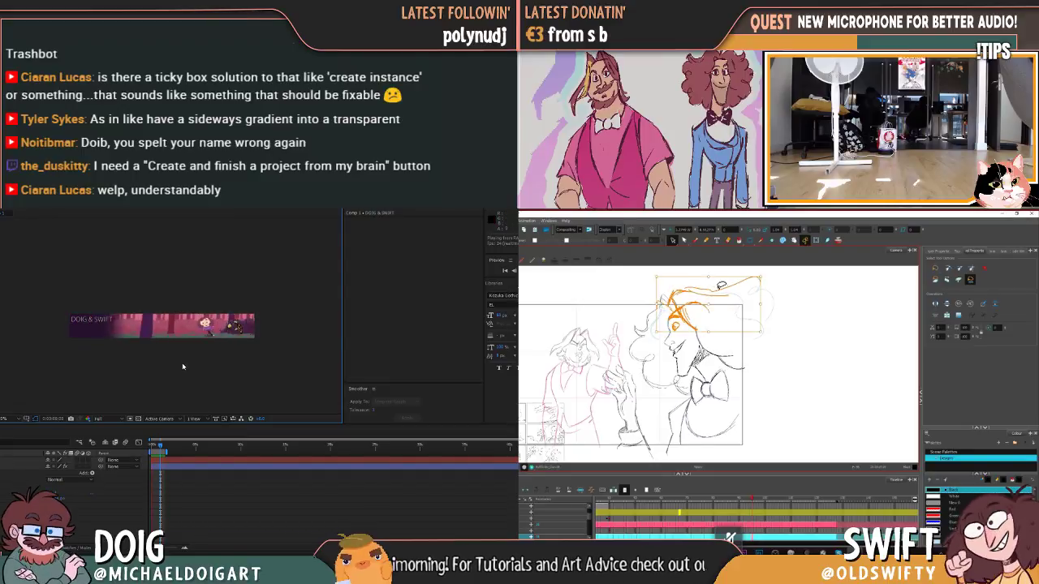
{"action": "scroll", "coordinate": [182, 367], "scroll_direction": "up", "scroll_amount": 2}
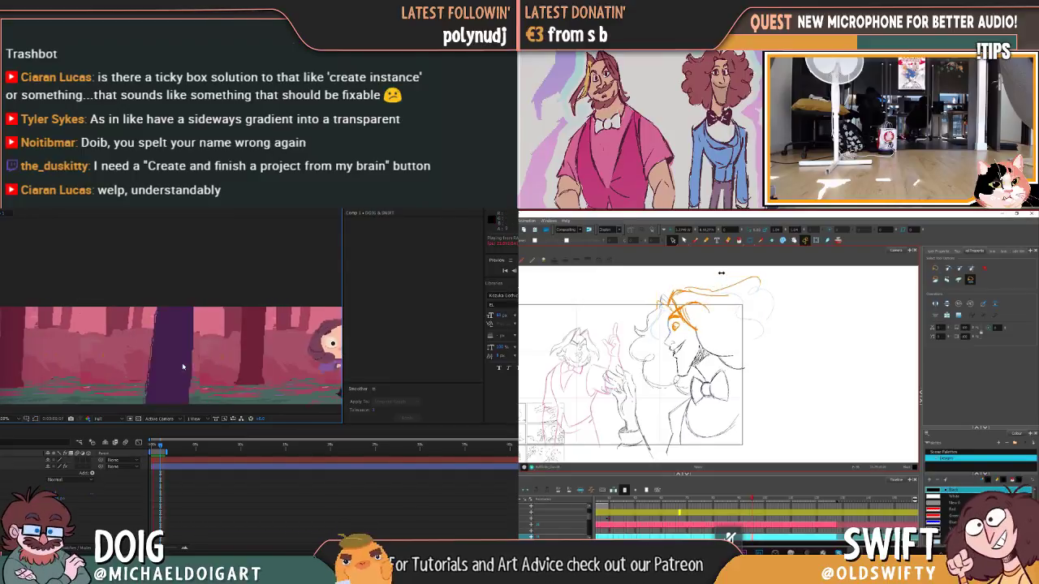
{"action": "scroll", "coordinate": [181, 366], "scroll_direction": "down", "scroll_amount": 3}
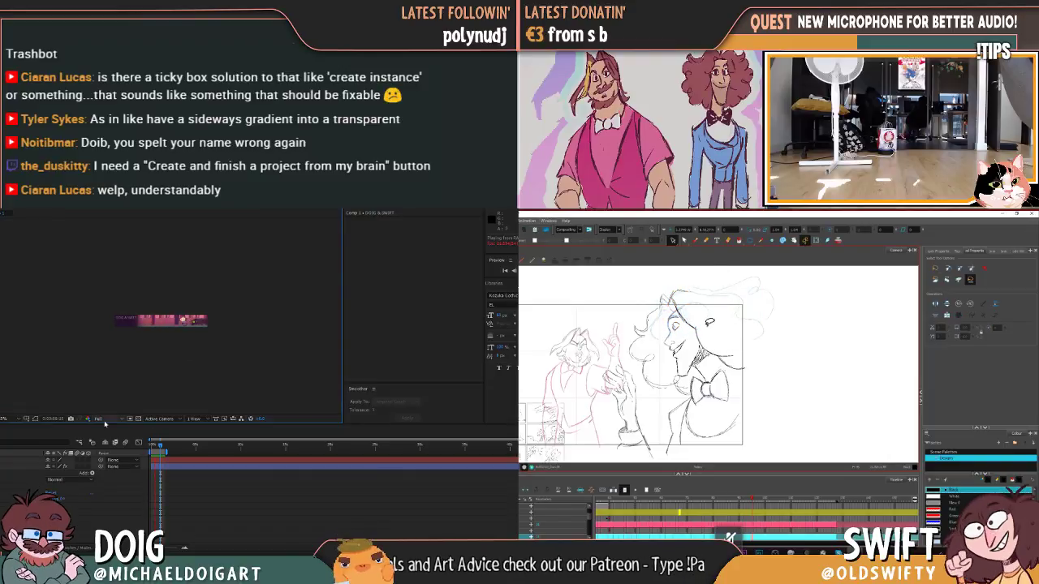
{"action": "left_click", "coordinate": [9, 419]}
{"action": "left_click", "coordinate": [25, 280]}
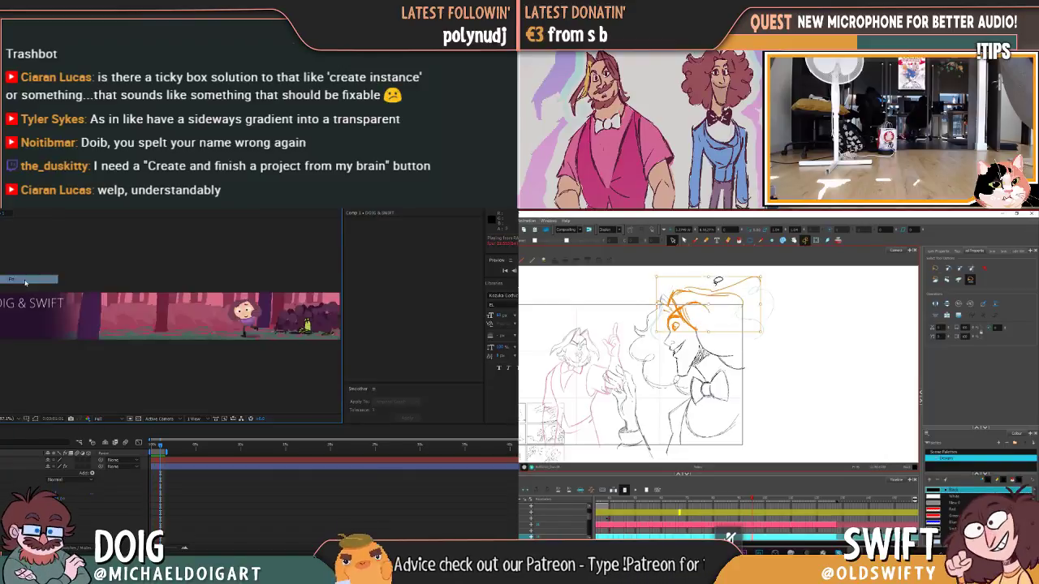
{"action": "left_click_drag", "start_coordinate": [342, 347], "coordinate": [475, 345]}
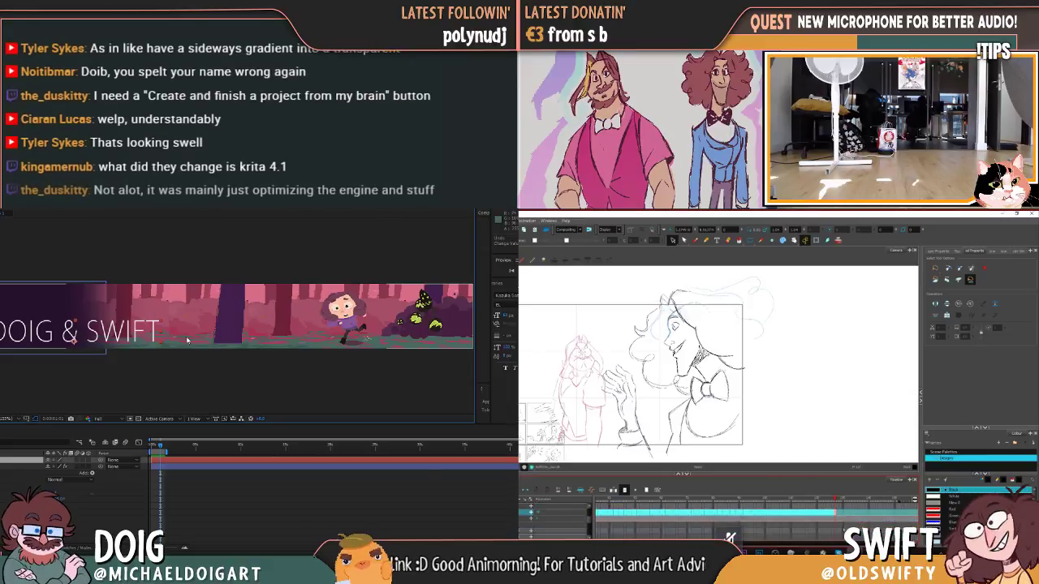
Step: Step back and forth through the end of the two-character scene and the empty frames following it to review the animation timing
{"action": "key", "text": "period"}
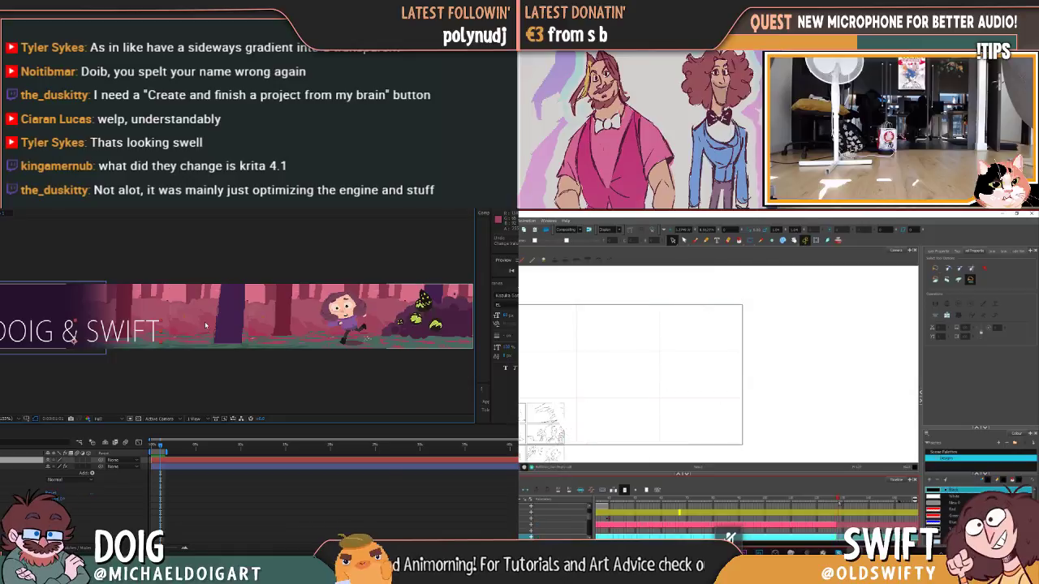
{"action": "mouse_move", "coordinate": [570, 365]}
{"action": "left_mouse_down"}
{"action": "mouse_move", "coordinate": [649, 378]}
{"action": "mouse_move", "coordinate": [668, 371]}
{"action": "mouse_move", "coordinate": [704, 391]}
{"action": "left_mouse_up"}
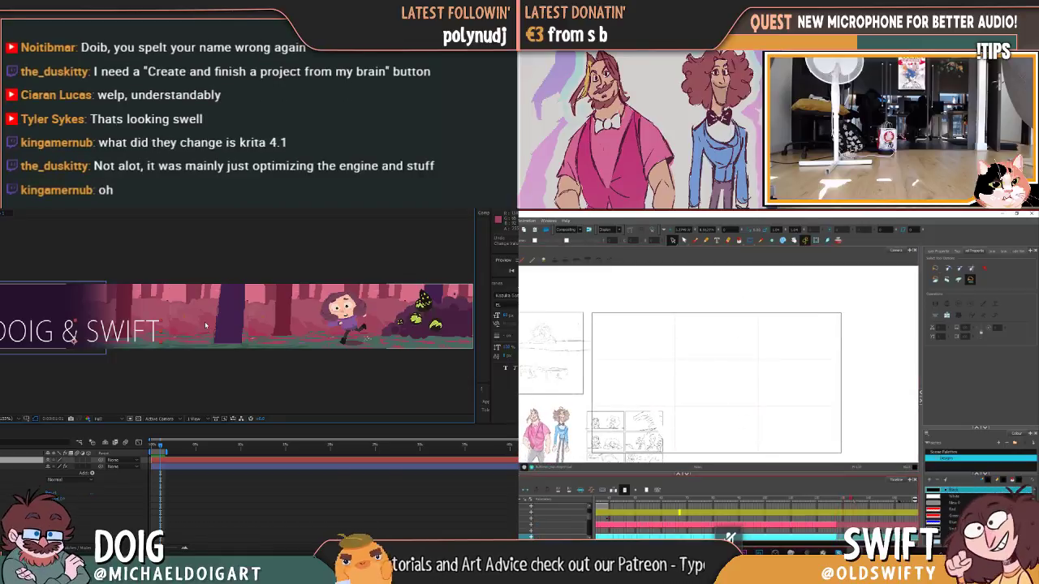
{"action": "key", "text": "comma"}
{"action": "key", "text": "period"}
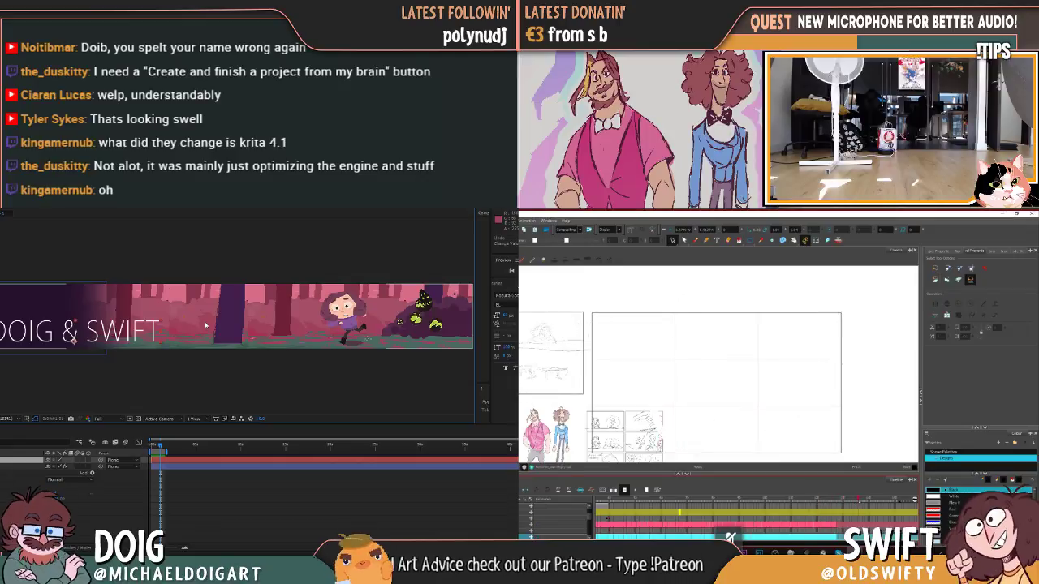
{"action": "left_click", "coordinate": [796, 500]}
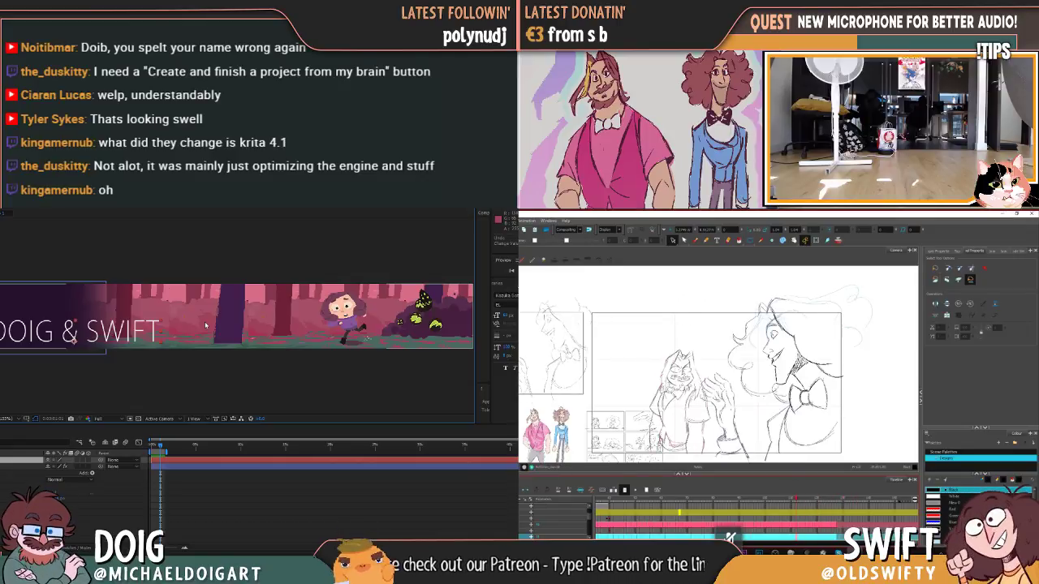
{"action": "key", "text": "period"}
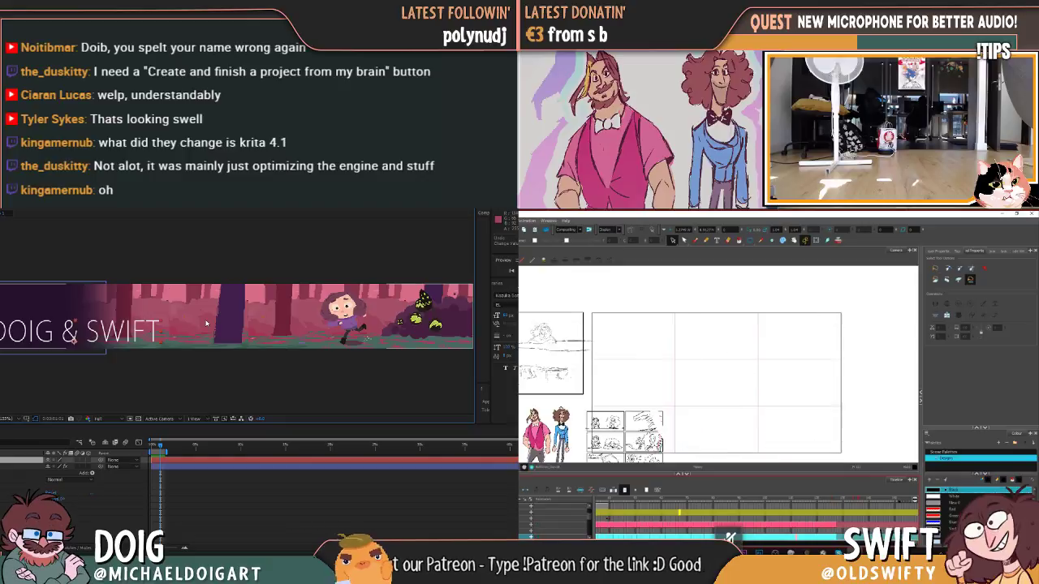
{"action": "key", "text": "comma"}
{"action": "key", "text": "comma"}
{"action": "key", "text": "comma"}
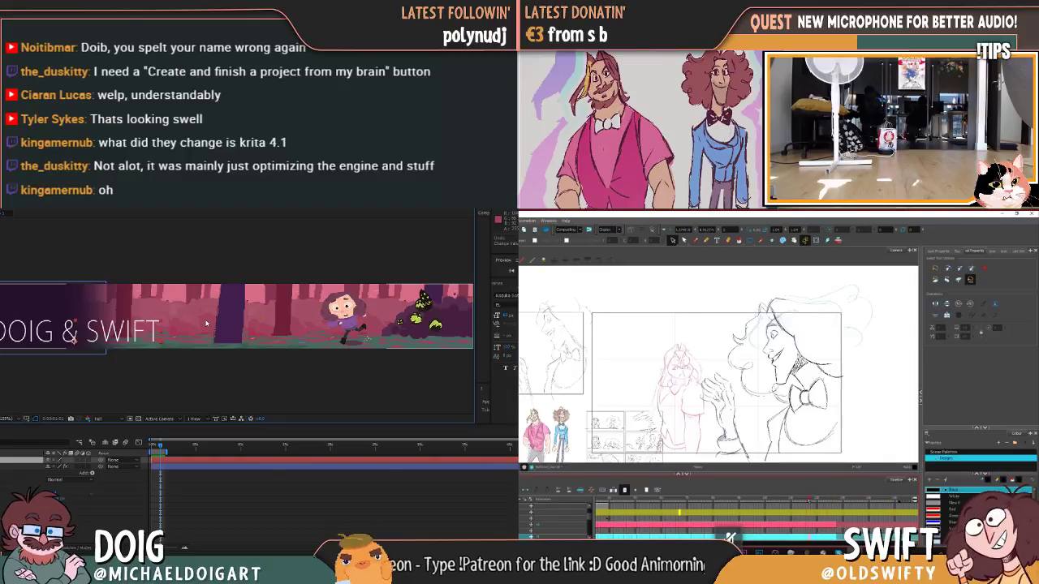
{"action": "key", "text": "comma"}
{"action": "key", "text": "comma"}
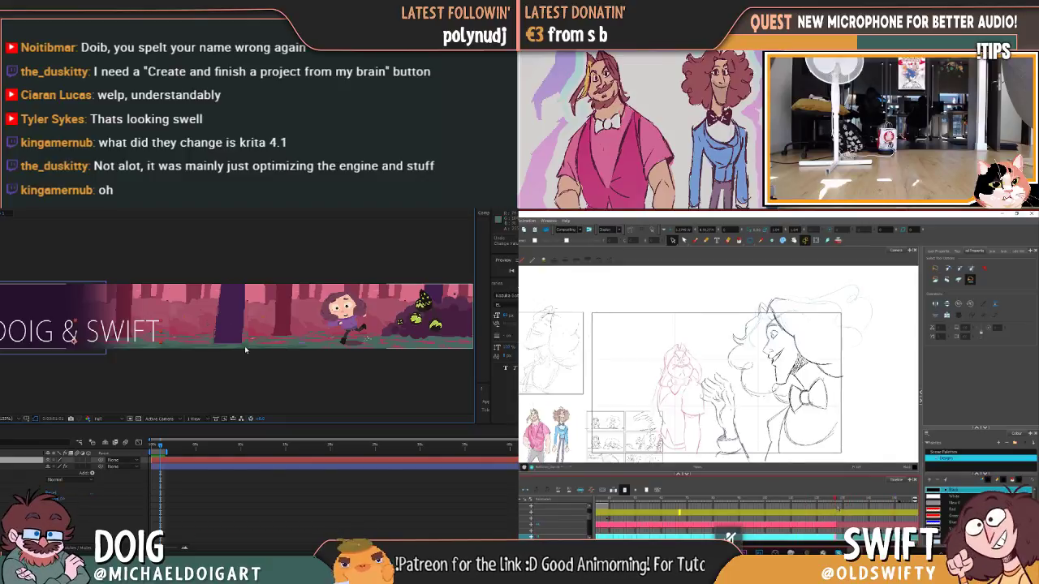
{"action": "key", "text": "comma"}
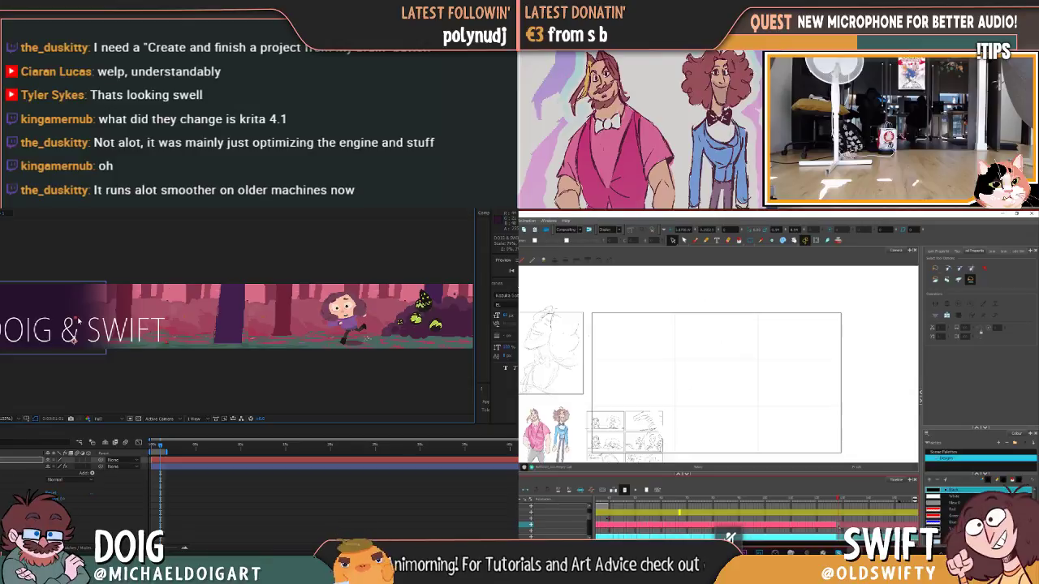
Step: Add a black-to-white Gradient Overlay layer style to the forest banner's artwork layer
{"action": "key", "text": "period"}
{"action": "key", "text": "period"}
{"action": "key", "text": "period"}
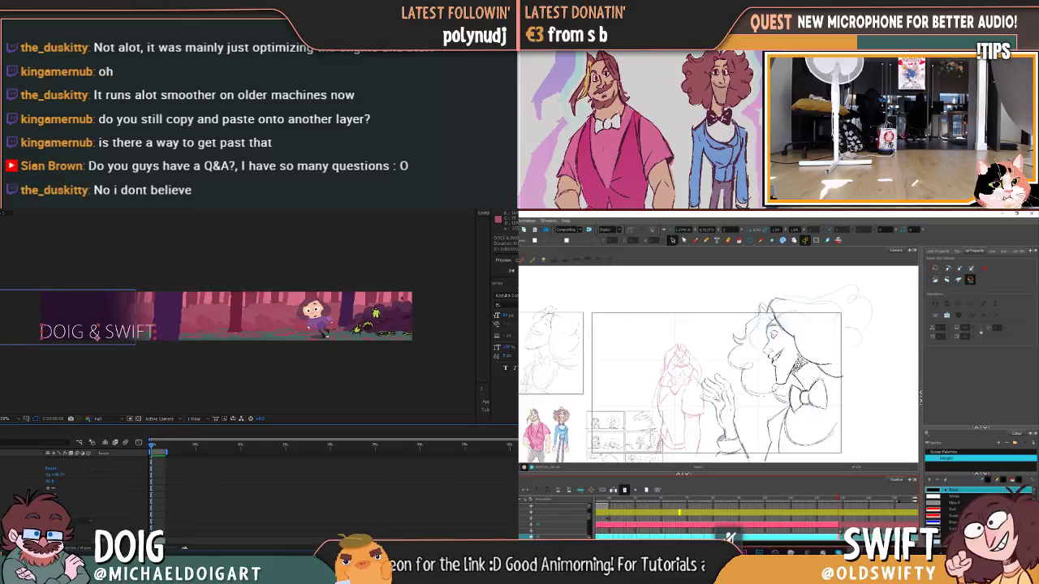
{"action": "right_click", "coordinate": [24, 316]}
{"action": "mouse_move", "coordinate": [8, 351]}
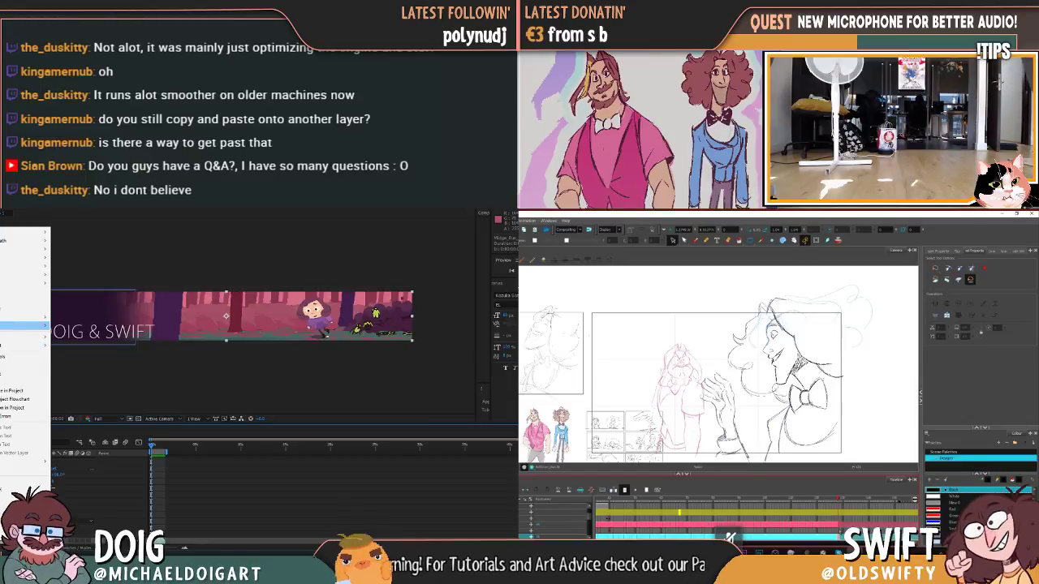
{"action": "left_click", "coordinate": [24, 325]}
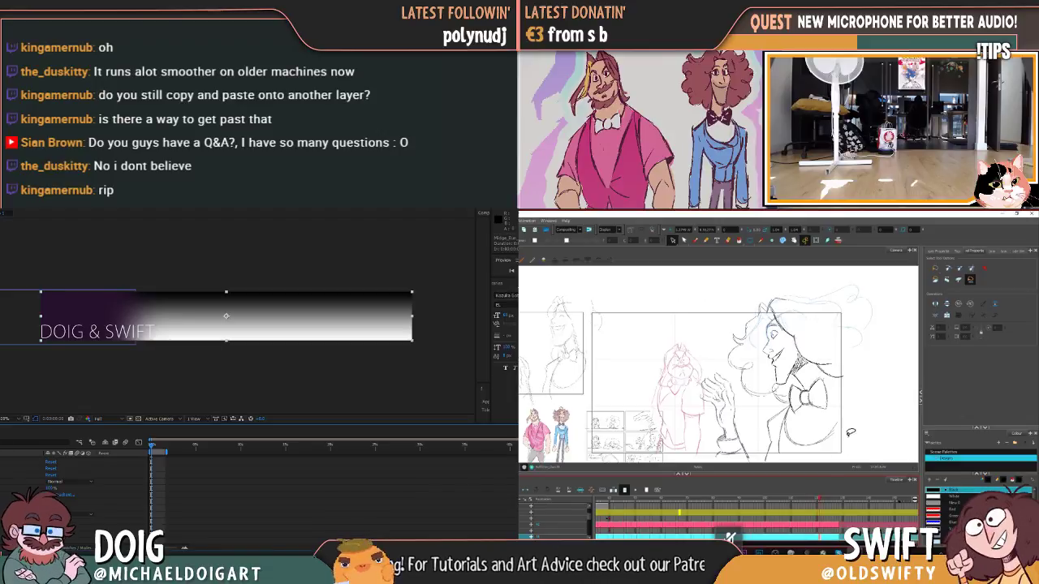
Step: Delete the large character's head and hair lines from the sketch frame and set the banner gradient's blend mode to Color Dodge
{"action": "mouse_move", "coordinate": [858, 382]}
{"action": "left_mouse_down"}
{"action": "mouse_move", "coordinate": [818, 376]}
{"action": "mouse_move", "coordinate": [784, 394]}
{"action": "mouse_move", "coordinate": [733, 352]}
{"action": "mouse_move", "coordinate": [875, 286]}
{"action": "mouse_move", "coordinate": [899, 348]}
{"action": "left_mouse_up"}
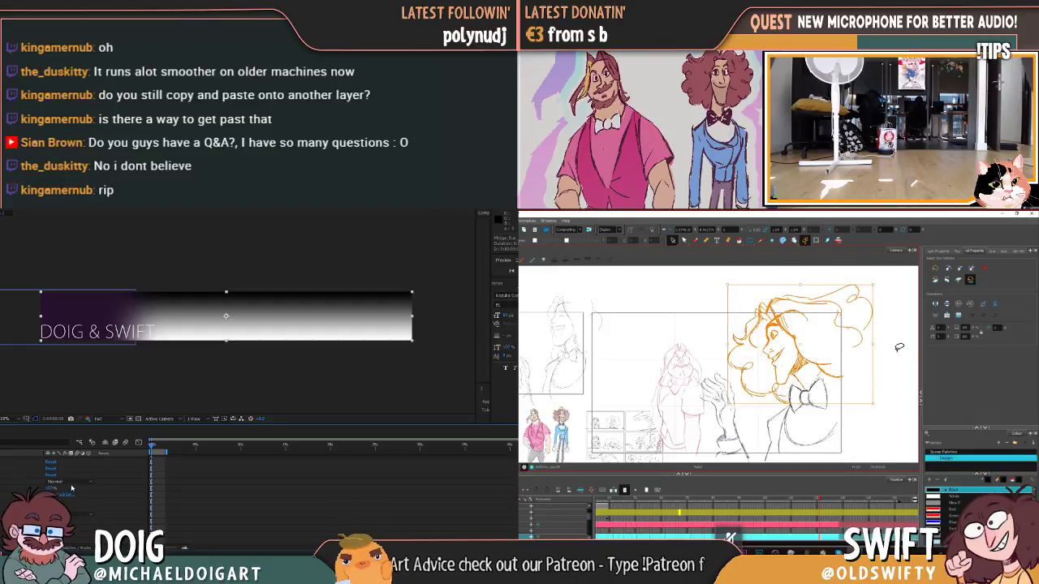
{"action": "left_click", "coordinate": [72, 485]}
{"action": "key", "text": "Delete"}
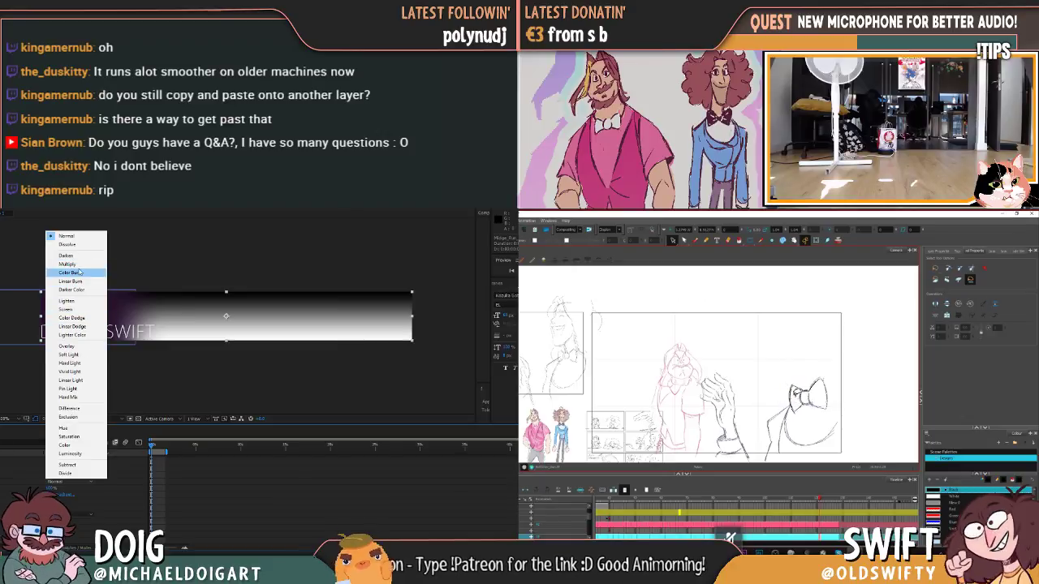
{"action": "left_click", "coordinate": [81, 319]}
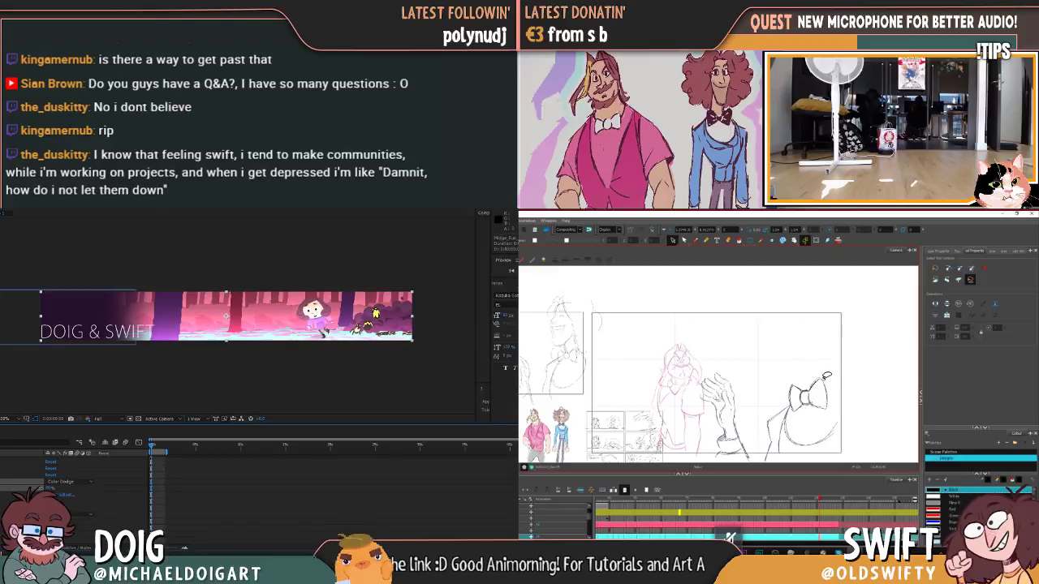
Step: Delete the large character's remaining bow tie, torso and hand lines from the sketch frame and preview the banner animation
{"action": "left_click", "coordinate": [830, 378]}
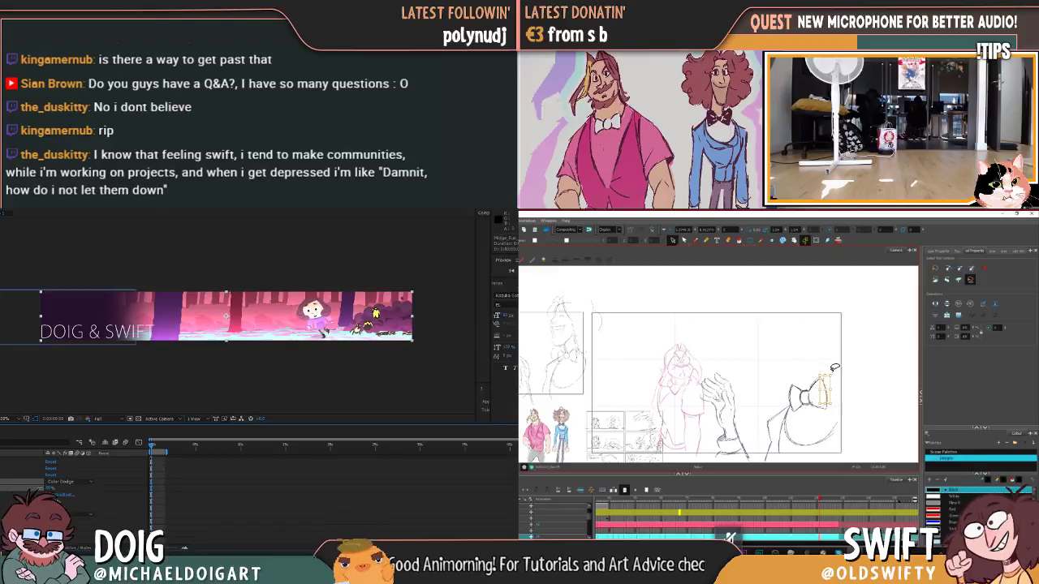
{"action": "left_click", "coordinate": [835, 368]}
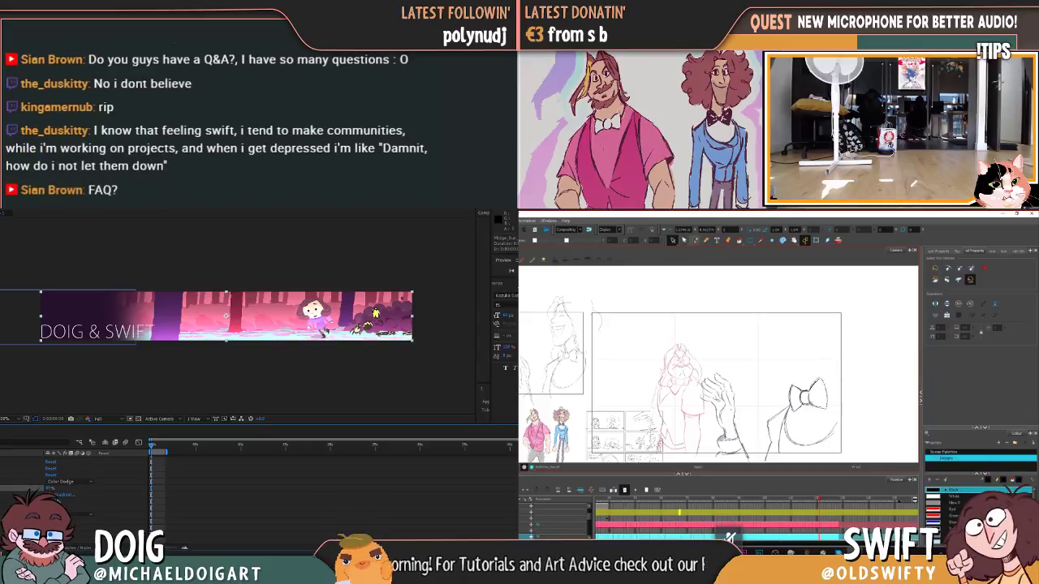
{"action": "key", "text": "alt+b"}
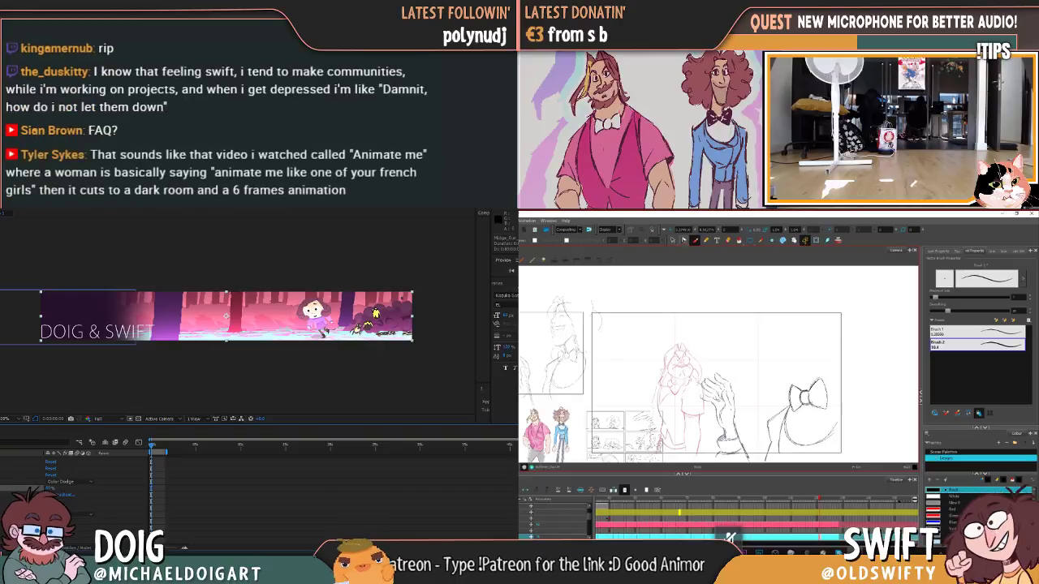
{"action": "left_click", "coordinate": [673, 241]}
{"action": "left_click_drag", "start_coordinate": [852, 458], "coordinate": [853, 300]}
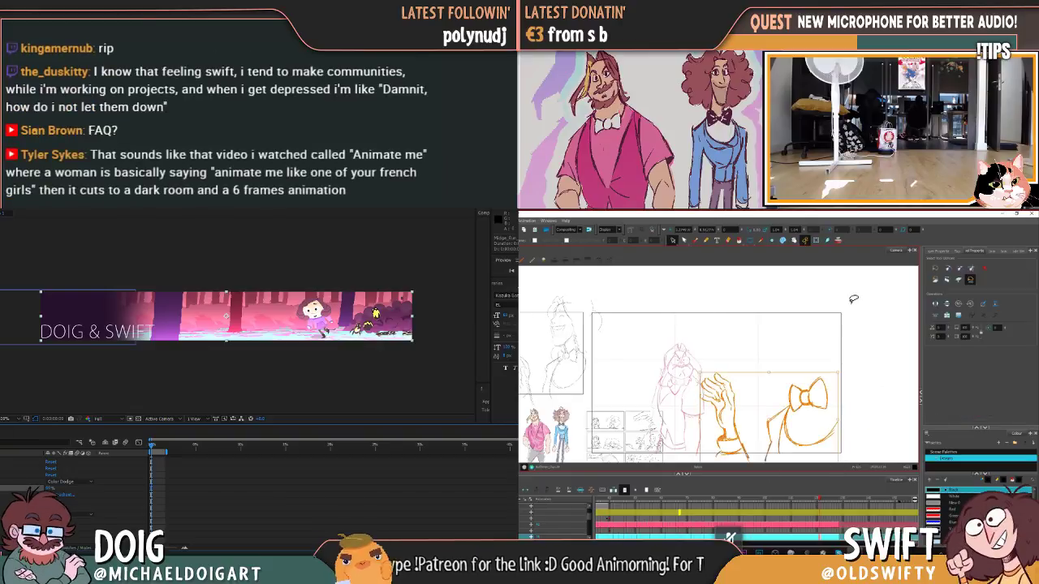
{"action": "key", "text": "Delete"}
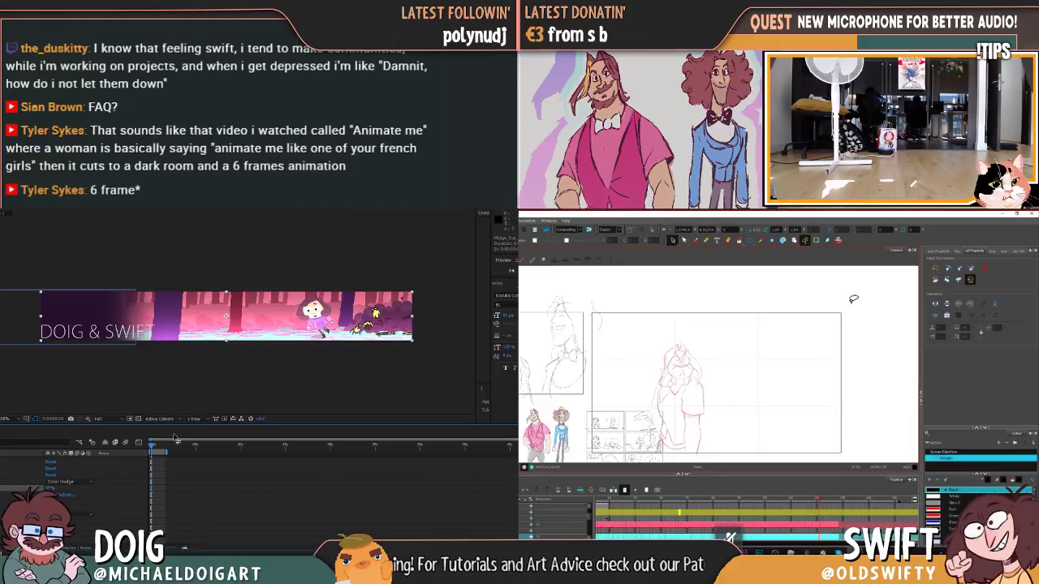
{"action": "key", "text": "space"}
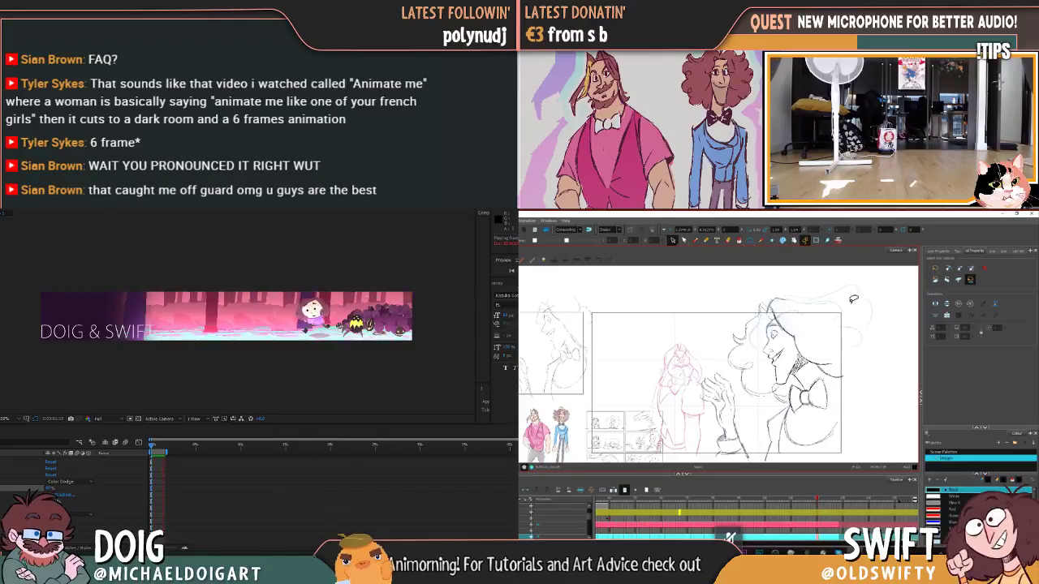
Step: Sketch the nose and wide open grin of the large character's new face, adjusting the strokes with the Select tool
{"action": "left_click", "coordinate": [694, 240]}
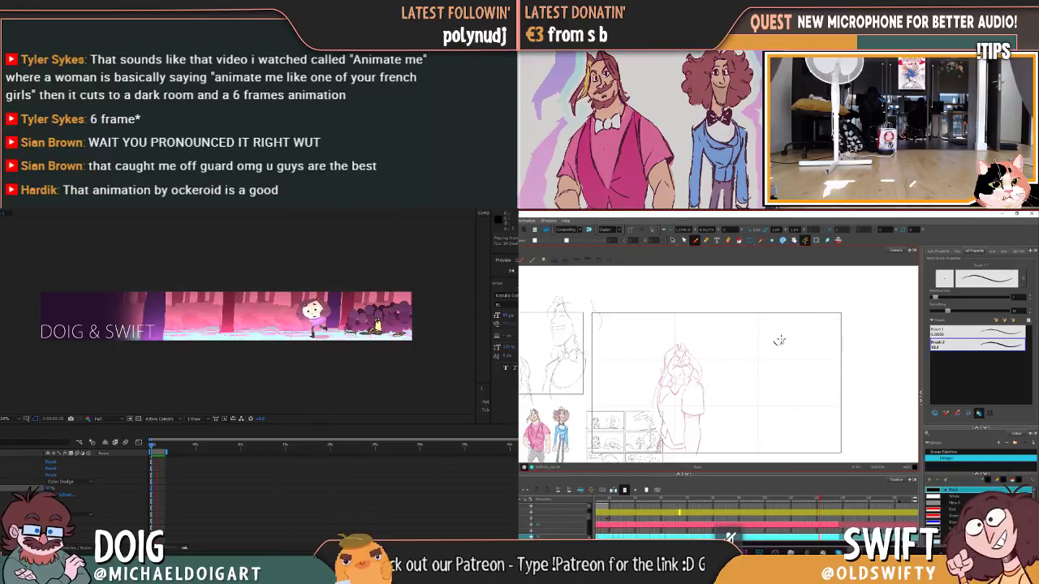
{"action": "key", "text": "alt+s"}
{"action": "left_click", "coordinate": [773, 343]}
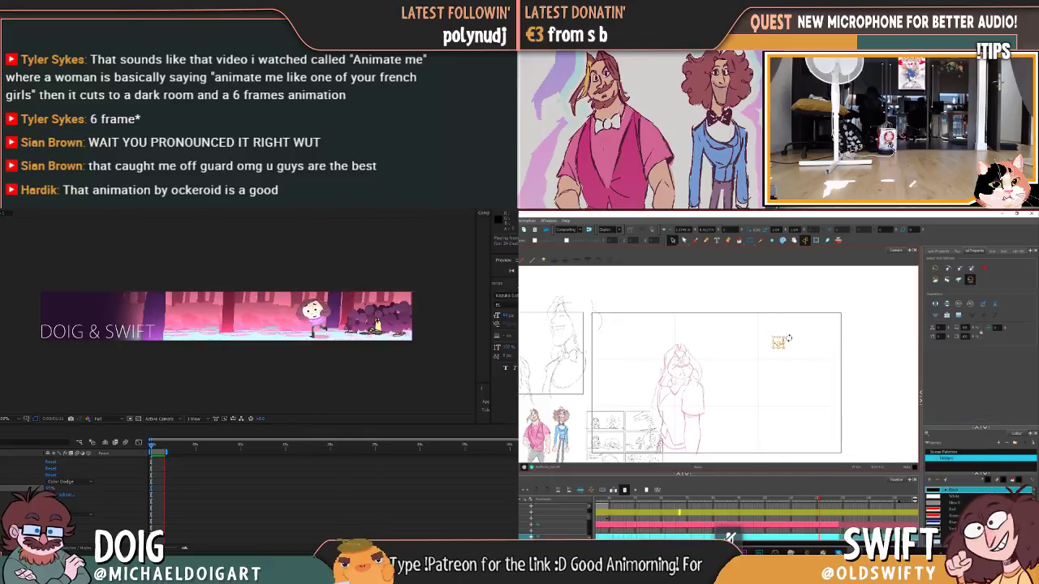
{"action": "left_click", "coordinate": [781, 276]}
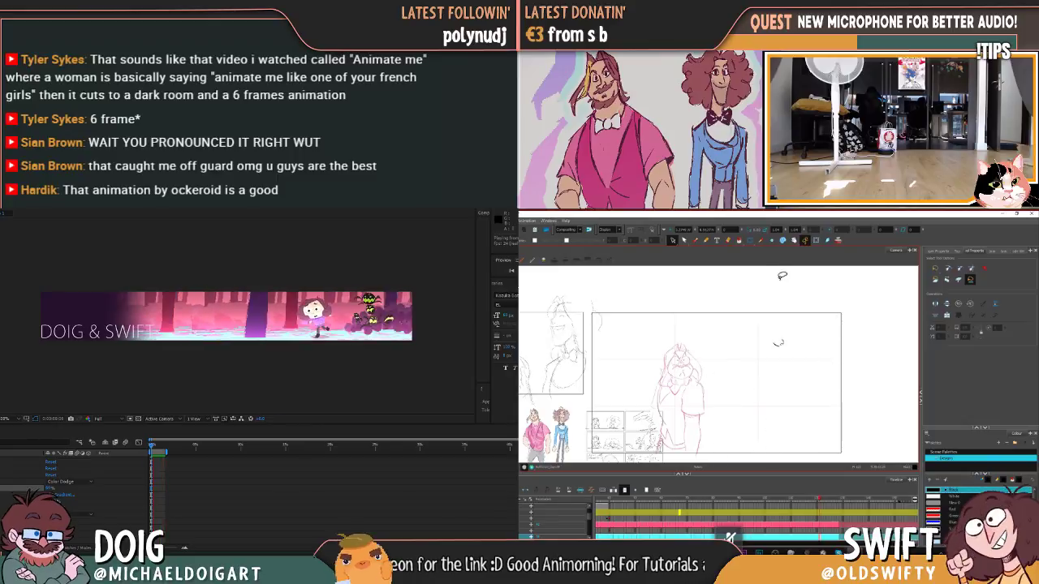
{"action": "key", "text": "b"}
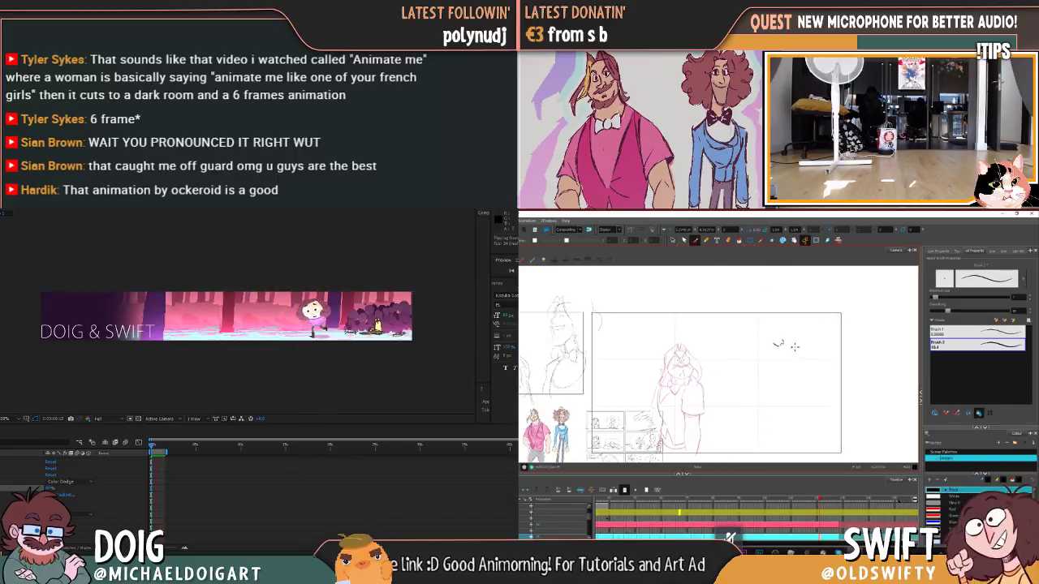
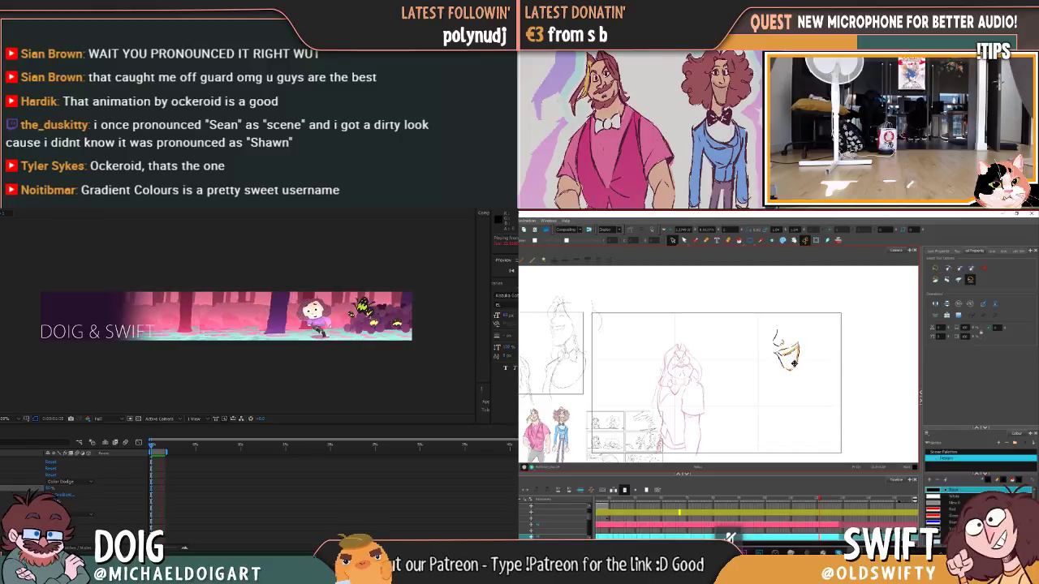
{"action": "left_click_drag", "start_coordinate": [796, 363], "coordinate": [808, 361]}
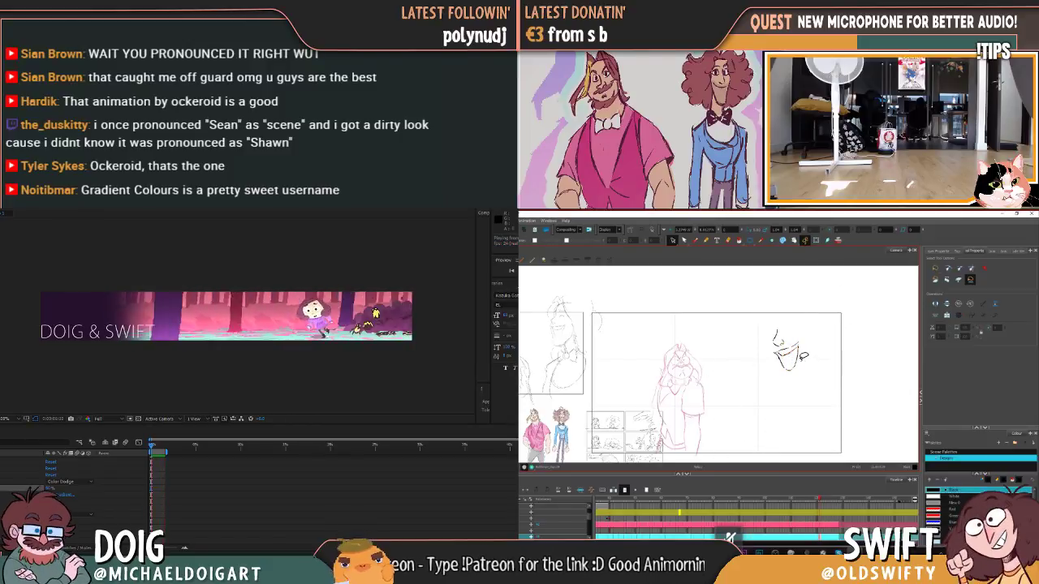
{"action": "left_click", "coordinate": [796, 370]}
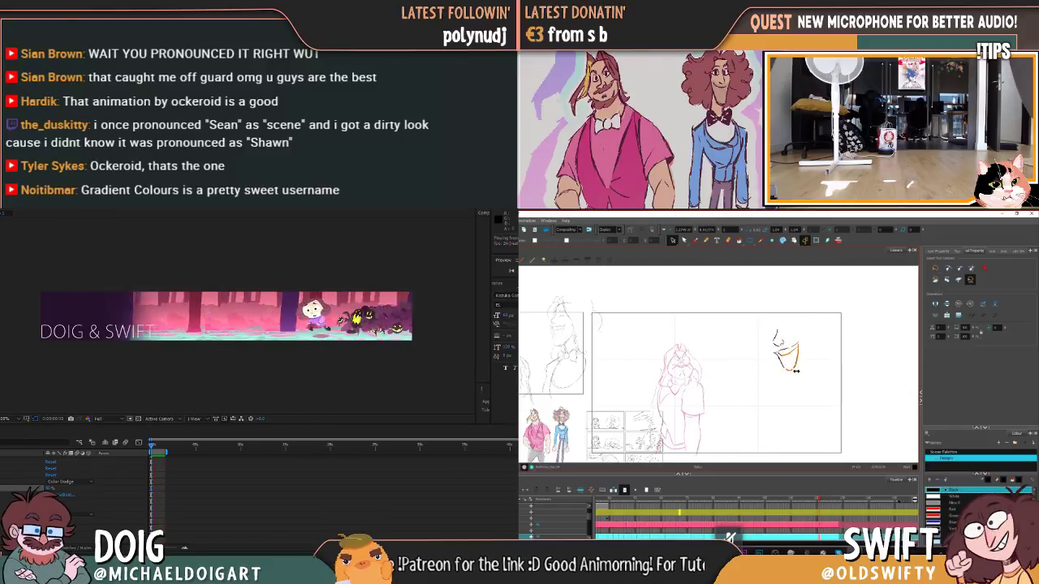
{"action": "left_click_drag", "start_coordinate": [805, 363], "coordinate": [811, 372]}
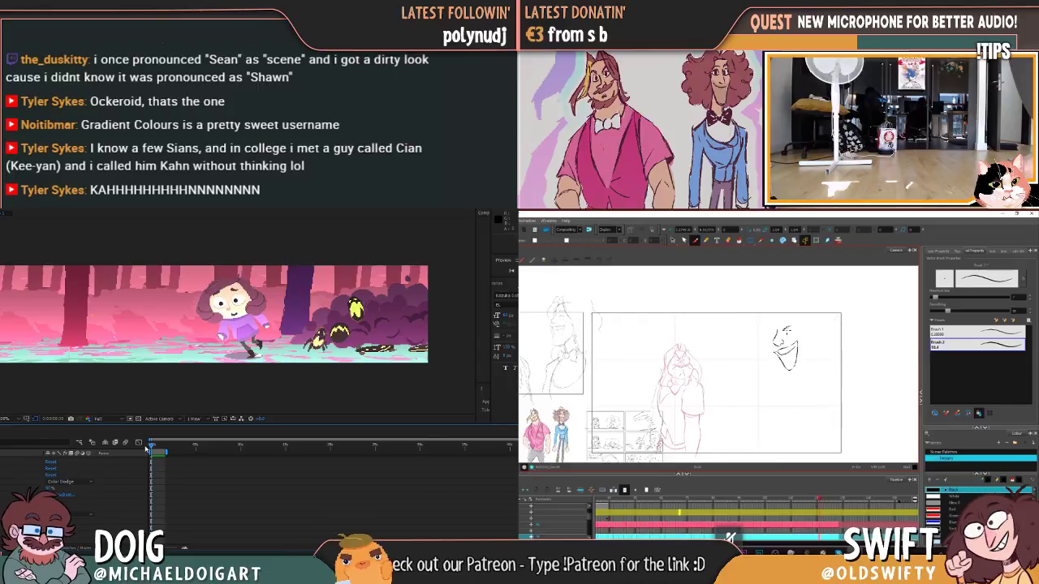
Step: Play back the forest banner from its start at different magnifications to check the gradient's look
{"action": "mouse_move", "coordinate": [148, 448]}
{"action": "left_mouse_down"}
{"action": "mouse_move", "coordinate": [170, 448]}
{"action": "mouse_move", "coordinate": [138, 446]}
{"action": "left_mouse_up"}
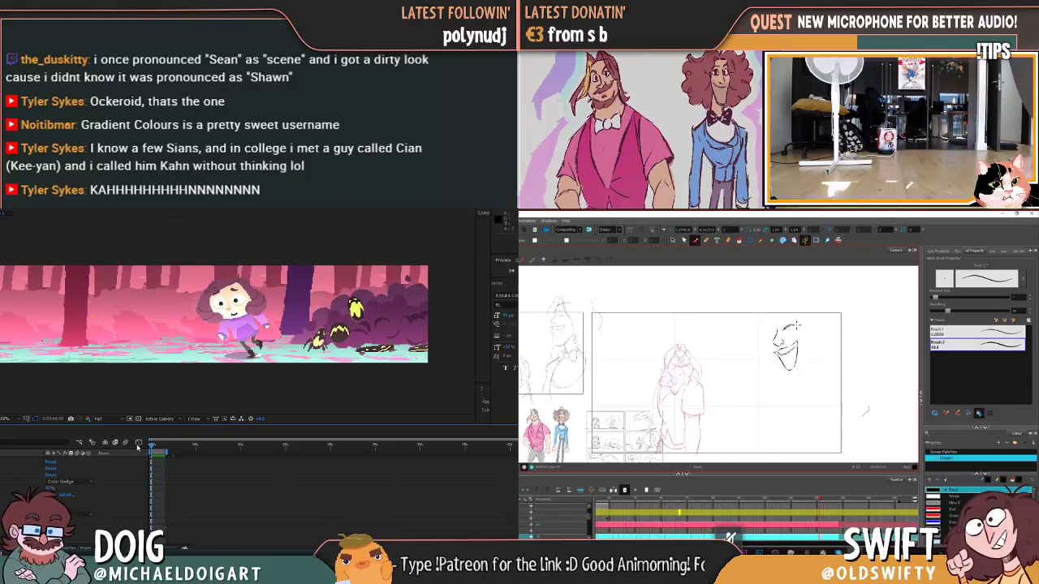
{"action": "key", "text": "space"}
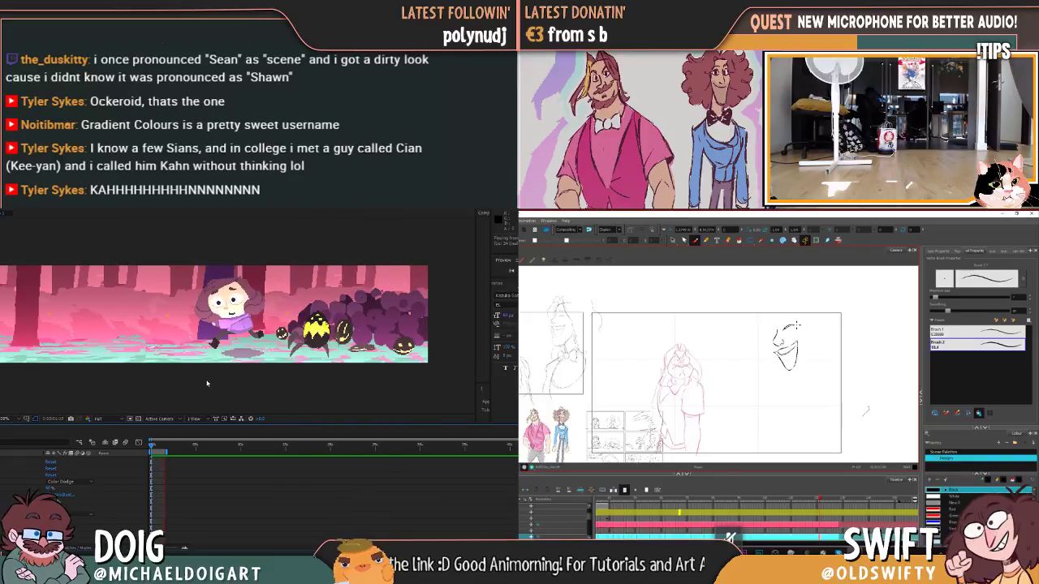
{"action": "scroll", "coordinate": [206, 398], "scroll_direction": "down", "scroll_amount": 5}
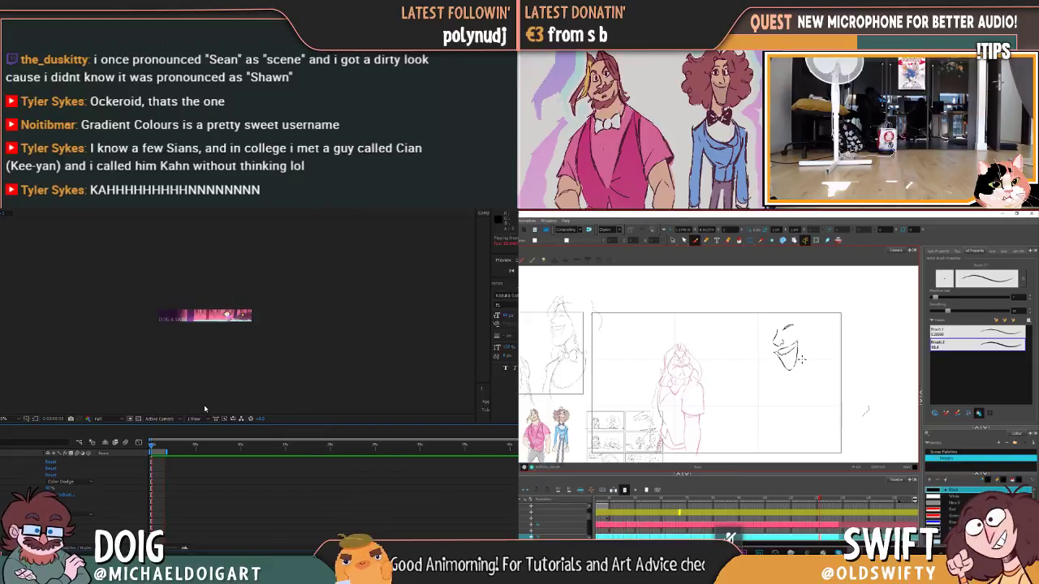
{"action": "scroll", "coordinate": [206, 408], "scroll_direction": "up", "scroll_amount": 3}
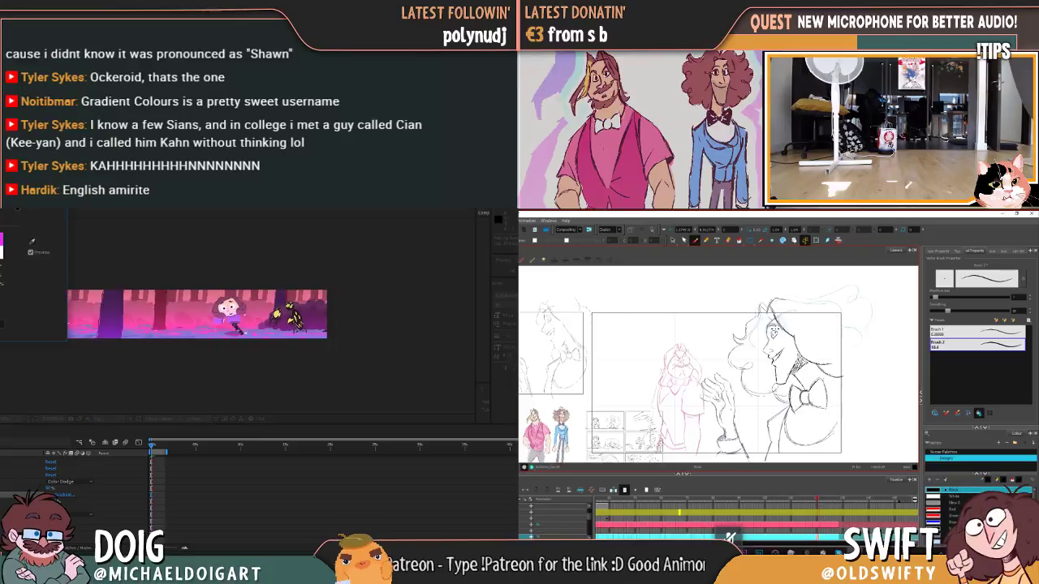
Step: Move the stray short stroke from outside the sketch frame onto the new face's eye area and compare it with the neighbouring frame
{"action": "key", "text": "alt+s"}
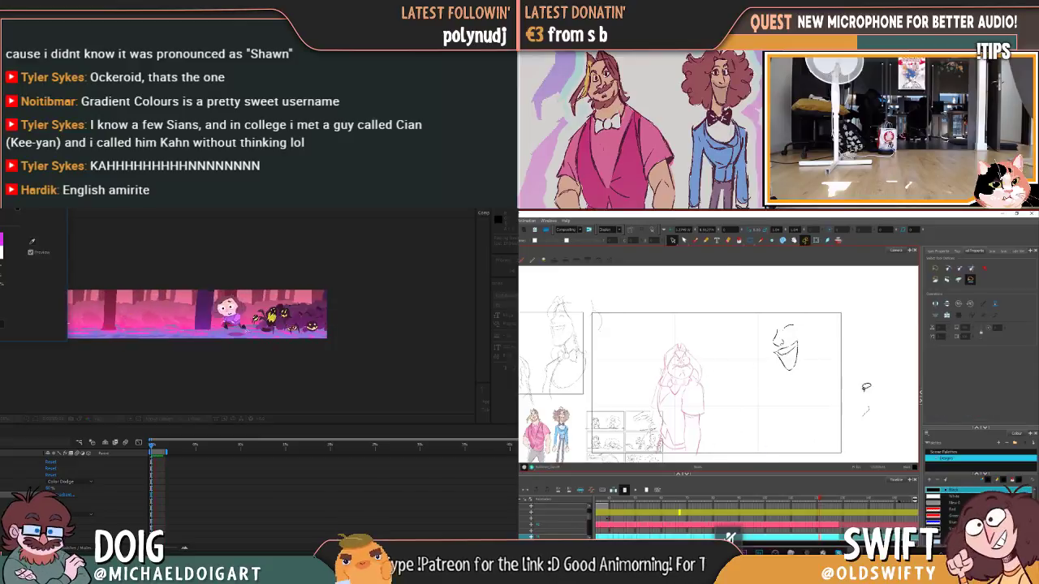
{"action": "left_click", "coordinate": [865, 410]}
{"action": "mouse_move", "coordinate": [865, 411]}
{"action": "left_mouse_down"}
{"action": "mouse_move", "coordinate": [792, 307]}
{"action": "mouse_move", "coordinate": [794, 323]}
{"action": "left_mouse_up"}
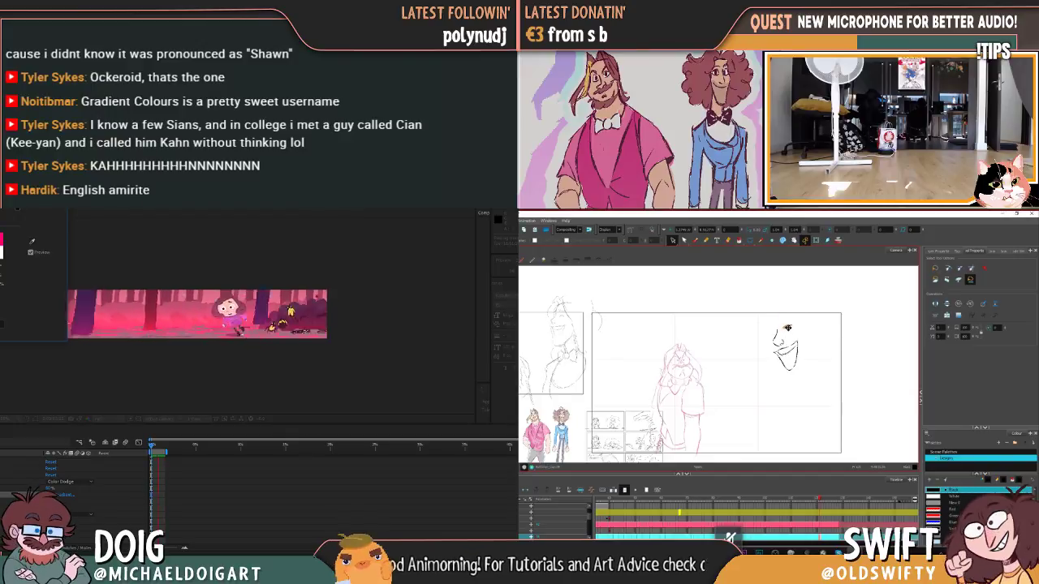
{"action": "key", "text": "period"}
{"action": "key", "text": "comma"}
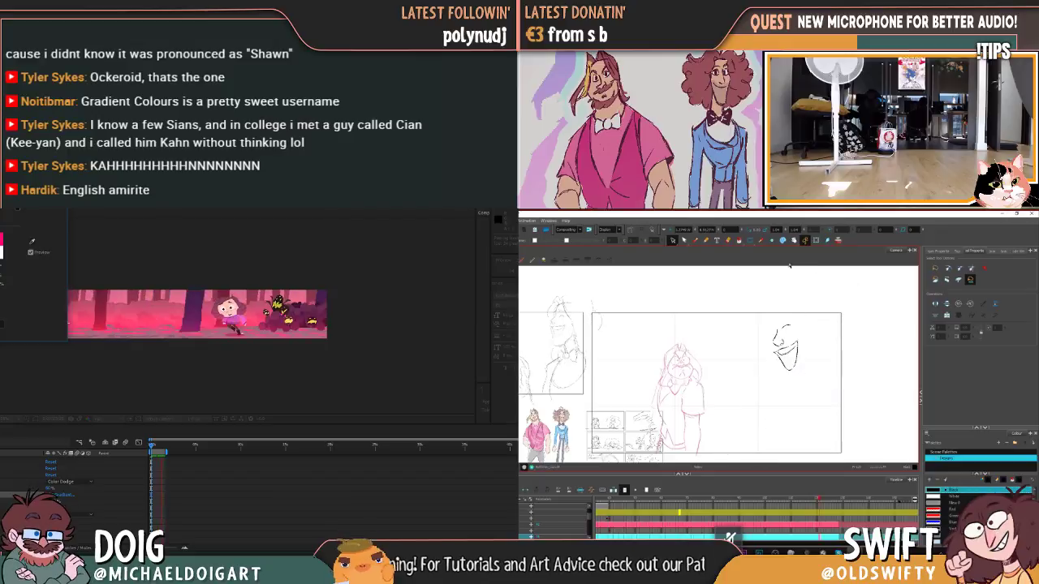
Step: Rework the new face's brow and nose profile with the brush, flipping against the neighbouring frame for comparison
{"action": "key", "text": "alt+b"}
{"action": "key", "text": "period"}
{"action": "key", "text": "comma"}
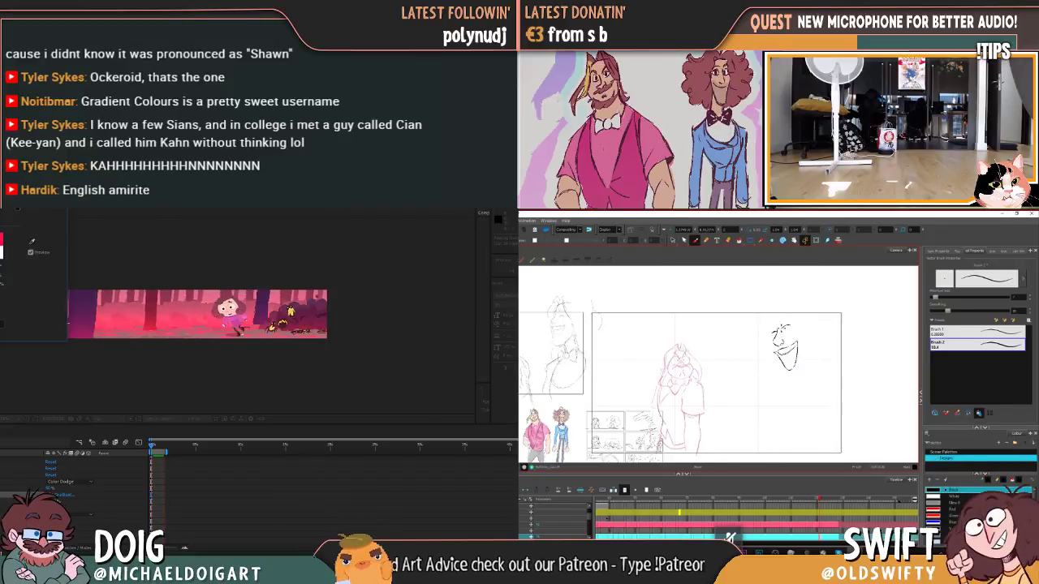
{"action": "key", "text": "period"}
{"action": "key", "text": "comma"}
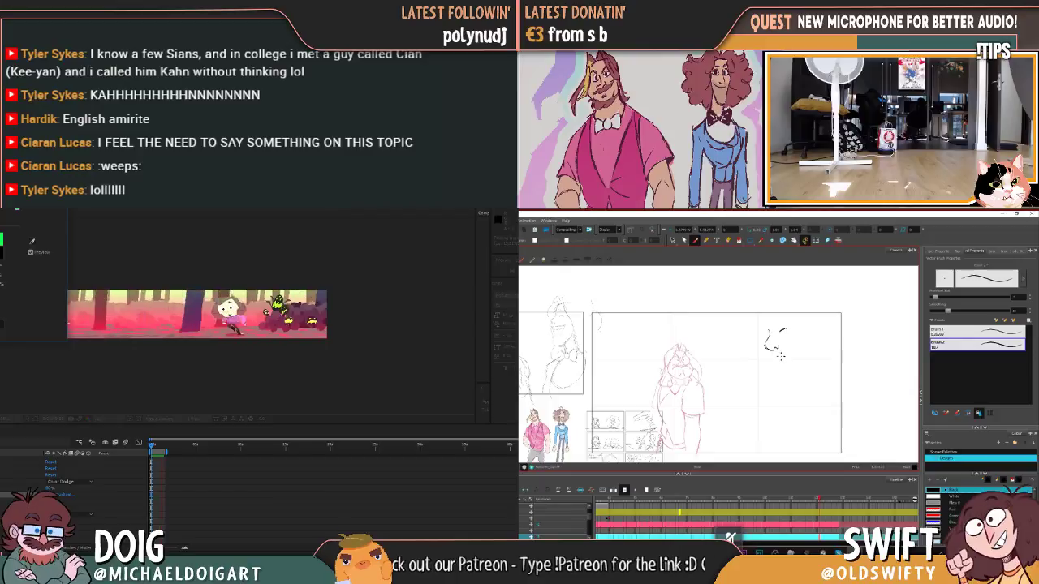
{"action": "left_click_drag", "start_coordinate": [768, 323], "coordinate": [772, 320]}
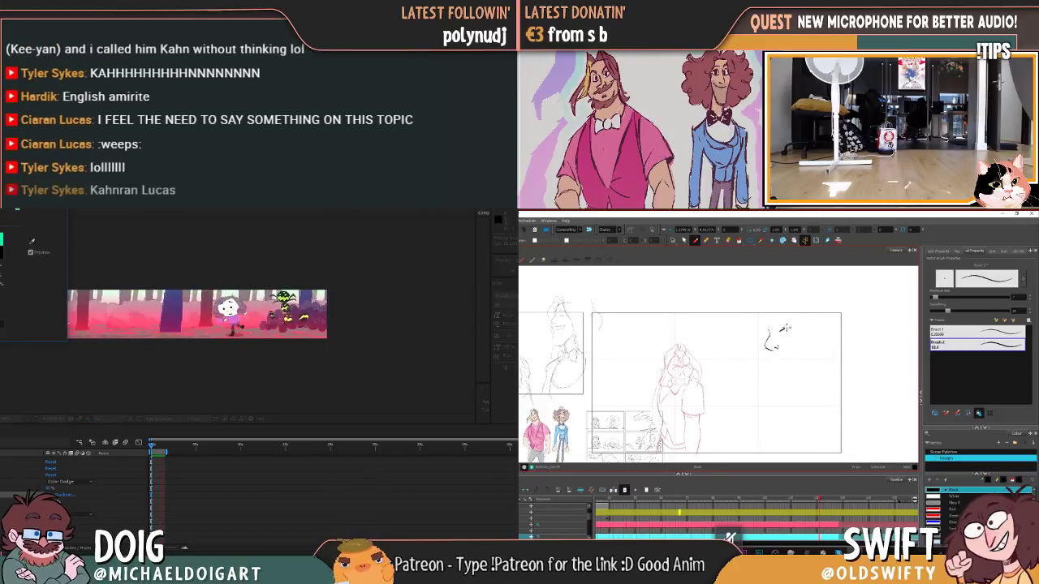
Step: Select the redrawn nose profile lines of the large character's face and delete them
{"action": "key", "text": "alt+s"}
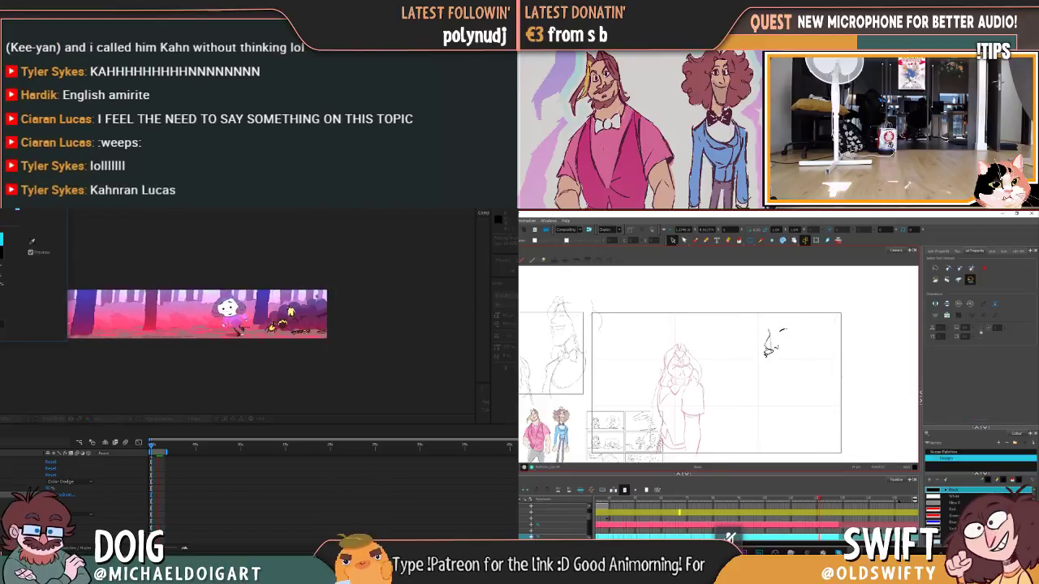
{"action": "left_click", "coordinate": [771, 340]}
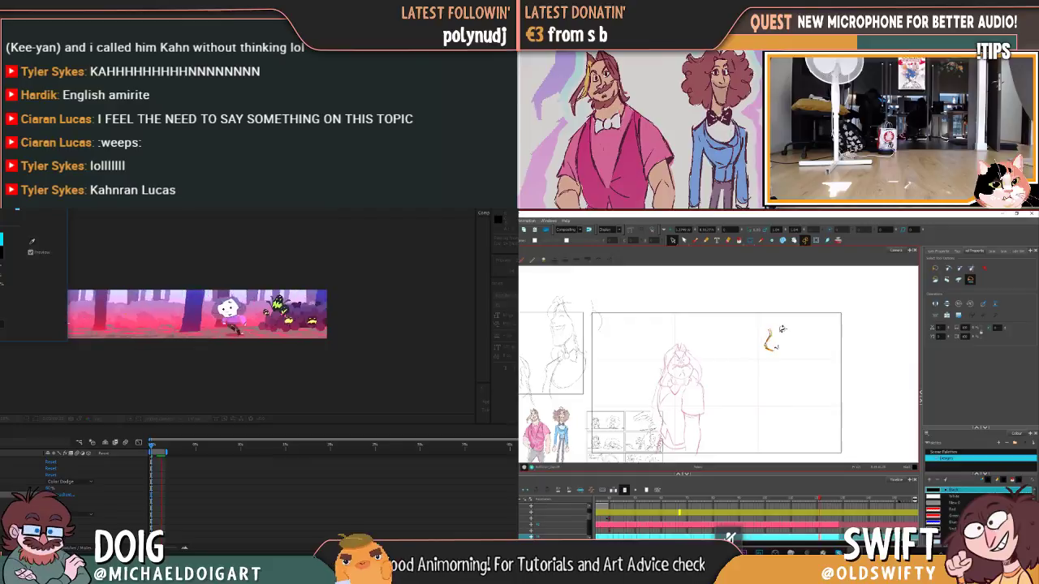
{"action": "left_click", "coordinate": [795, 336]}
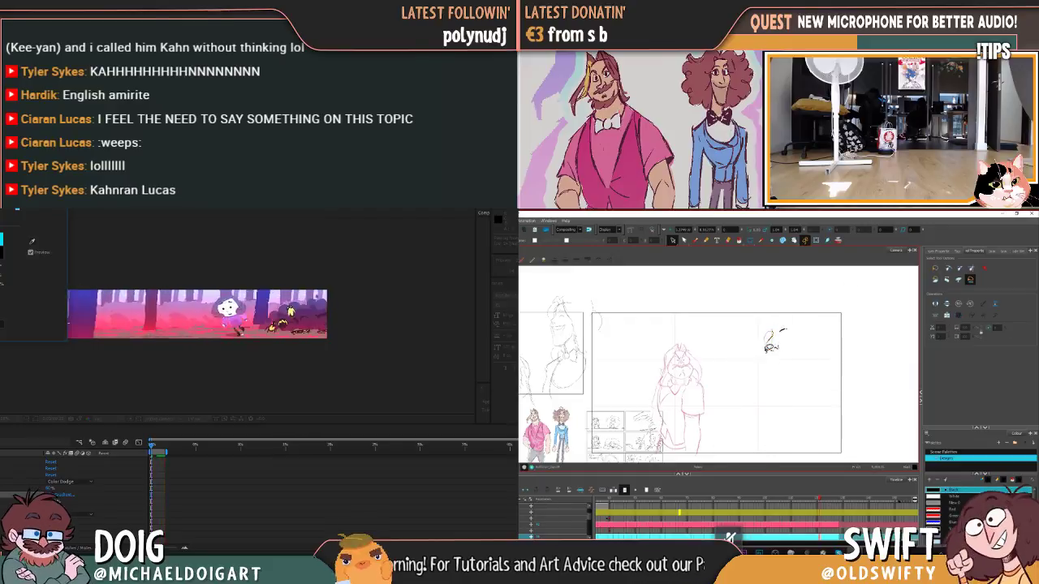
{"action": "left_click", "coordinate": [773, 344]}
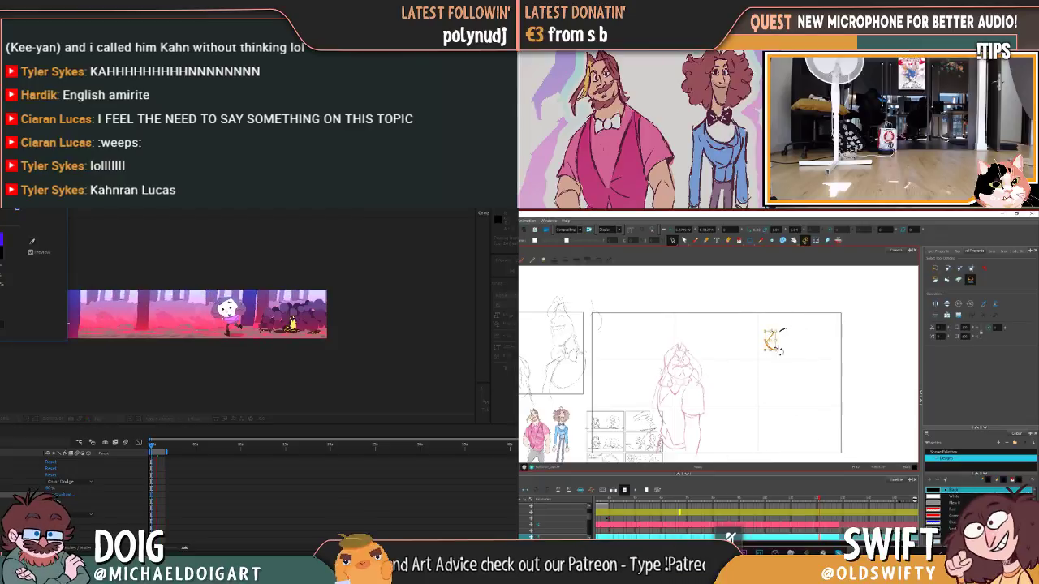
{"action": "key", "text": "Delete"}
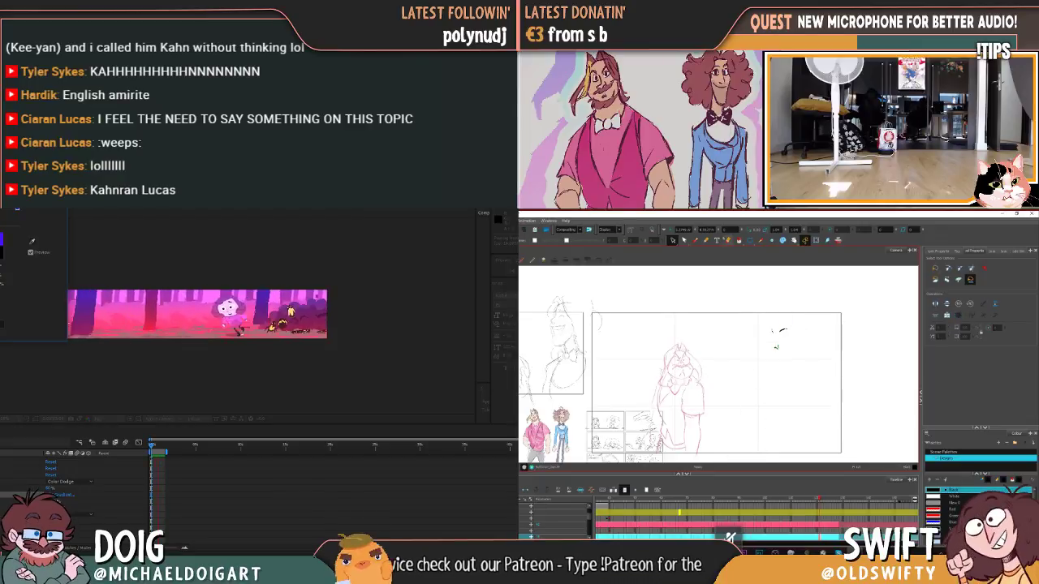
Step: Try a new nose line on the large character's face with the brush and delete it
{"action": "key", "text": "alt+b"}
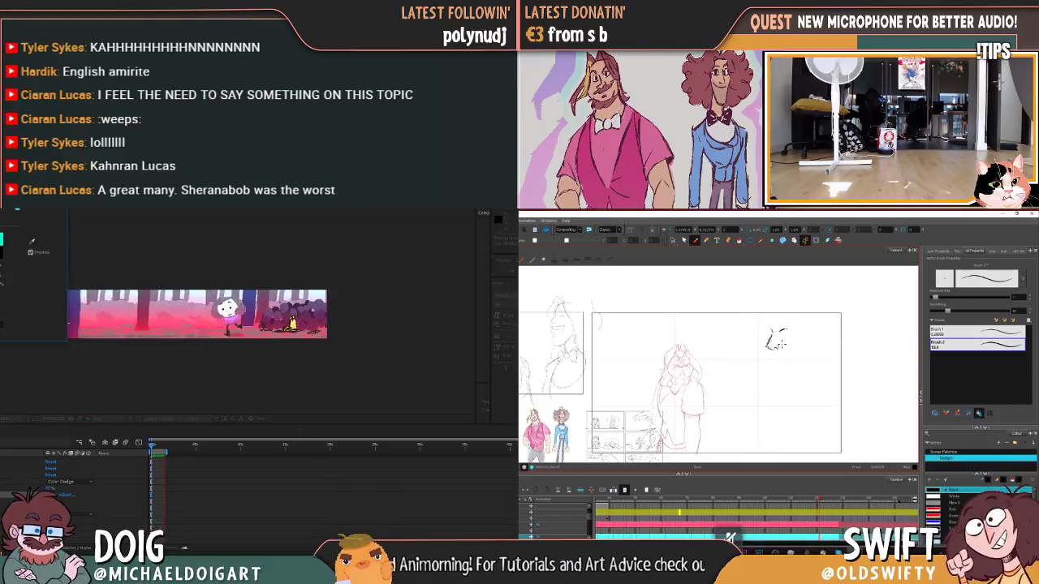
{"action": "left_click", "coordinate": [673, 240]}
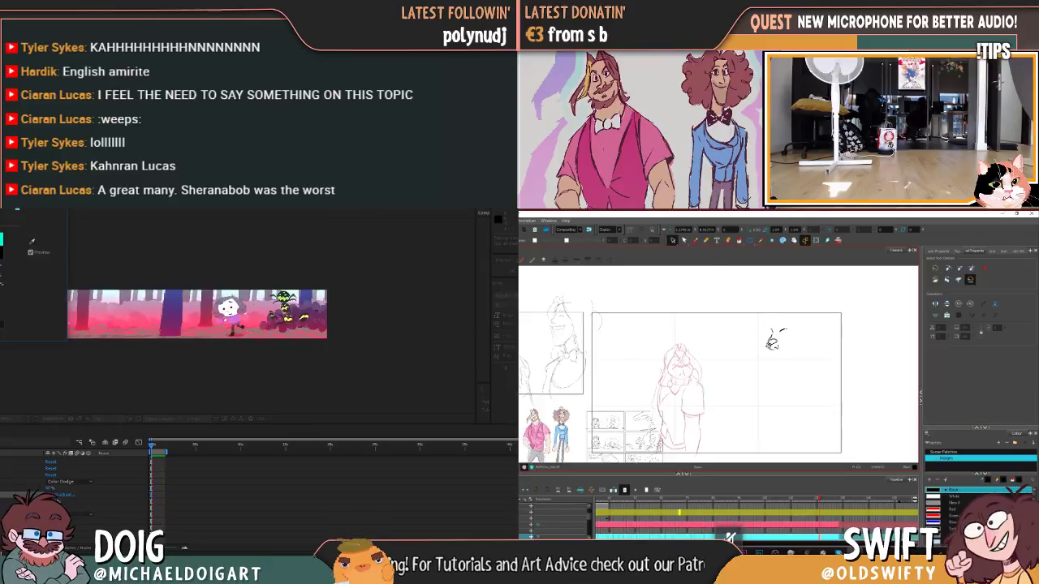
{"action": "mouse_move", "coordinate": [768, 334]}
{"action": "left_mouse_down"}
{"action": "mouse_move", "coordinate": [784, 341]}
{"action": "mouse_move", "coordinate": [776, 348]}
{"action": "mouse_move", "coordinate": [773, 331]}
{"action": "mouse_move", "coordinate": [769, 348]}
{"action": "mouse_move", "coordinate": [778, 341]}
{"action": "left_mouse_up"}
{"action": "key", "text": "Delete"}
{"action": "key", "text": "Delete"}
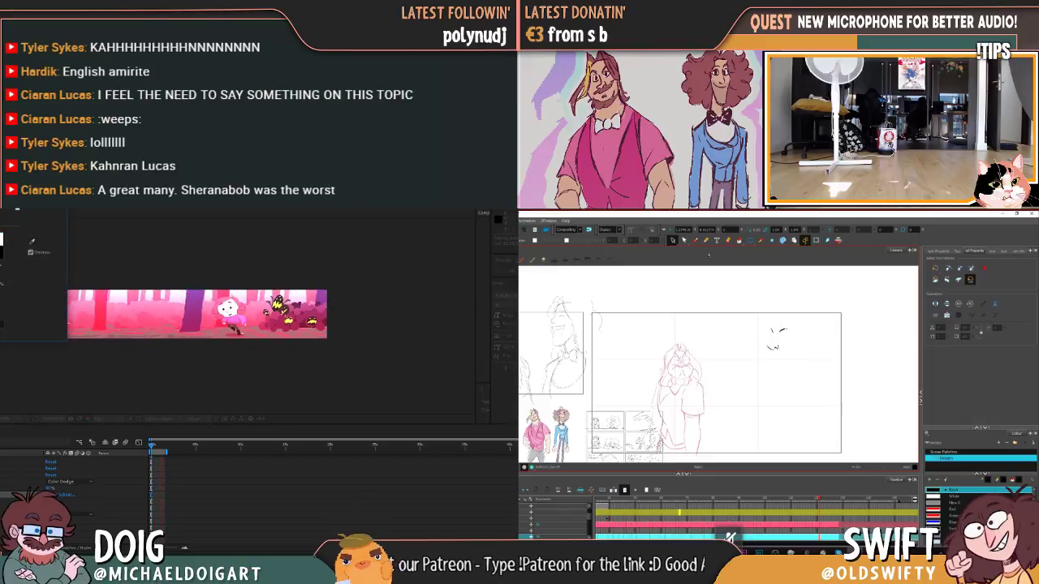
Step: Redraw the nose profile below the brow marks on the large character's new face
{"action": "left_click", "coordinate": [695, 241]}
{"action": "left_click_drag", "start_coordinate": [778, 335], "coordinate": [775, 348]}
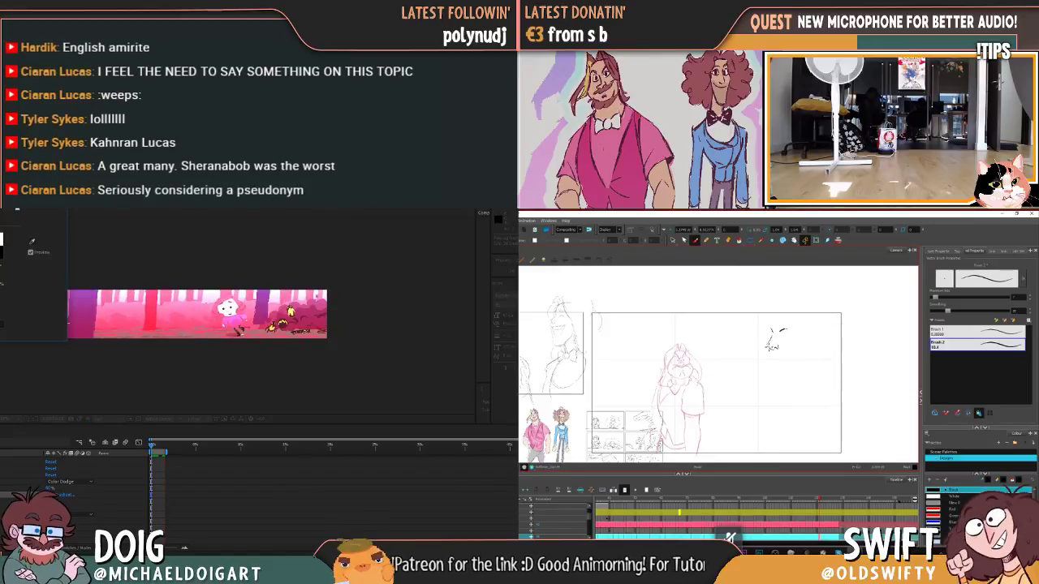
{"action": "mouse_move", "coordinate": [773, 340]}
{"action": "left_mouse_down"}
{"action": "mouse_move", "coordinate": [785, 347]}
{"action": "mouse_move", "coordinate": [785, 330]}
{"action": "left_mouse_up"}
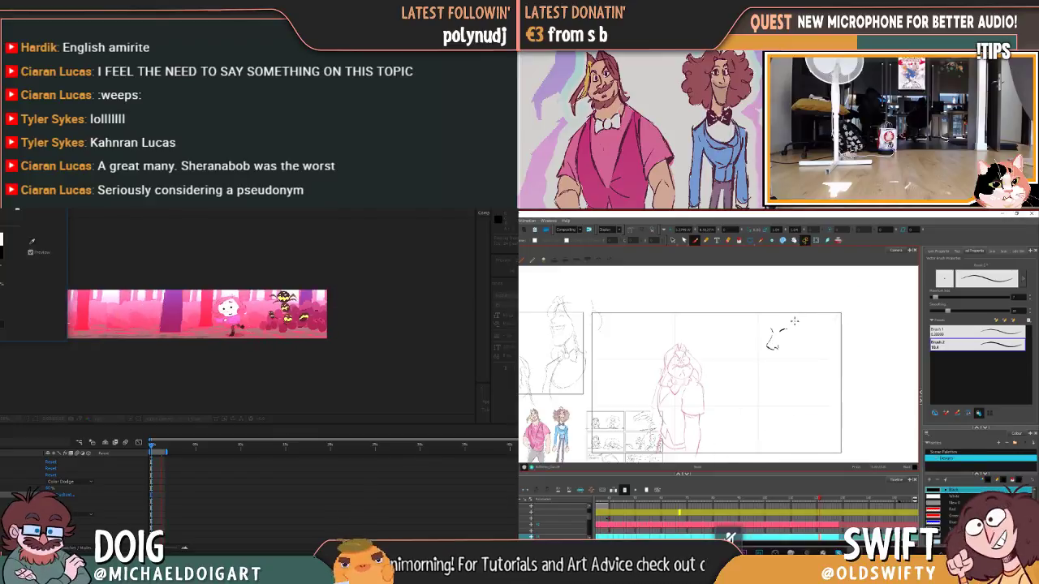
Step: Select the new nose strokes and adjust their placement beneath the eye and brow marks
{"action": "key", "text": "alt+s"}
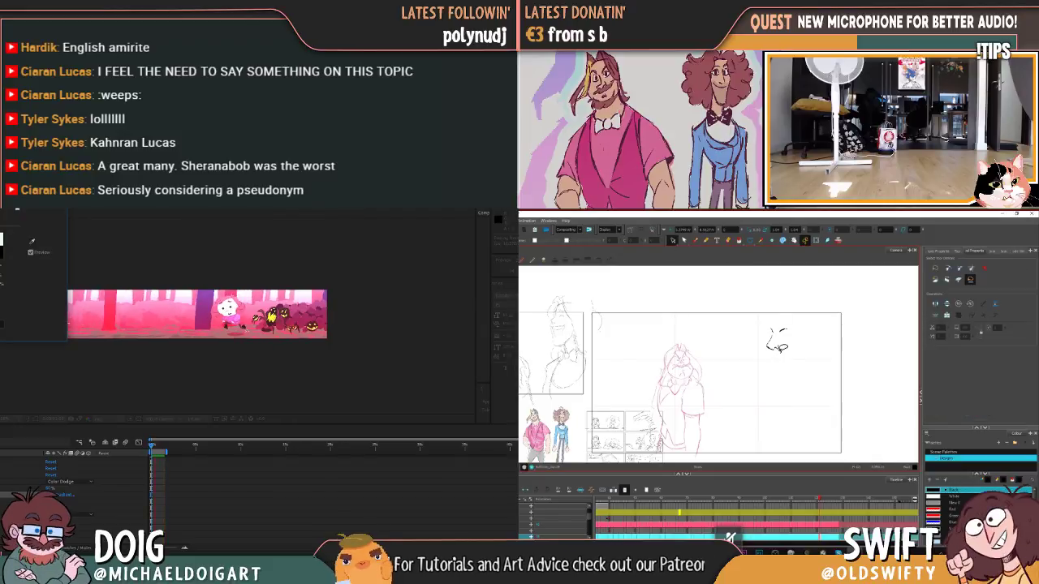
{"action": "left_click", "coordinate": [772, 345]}
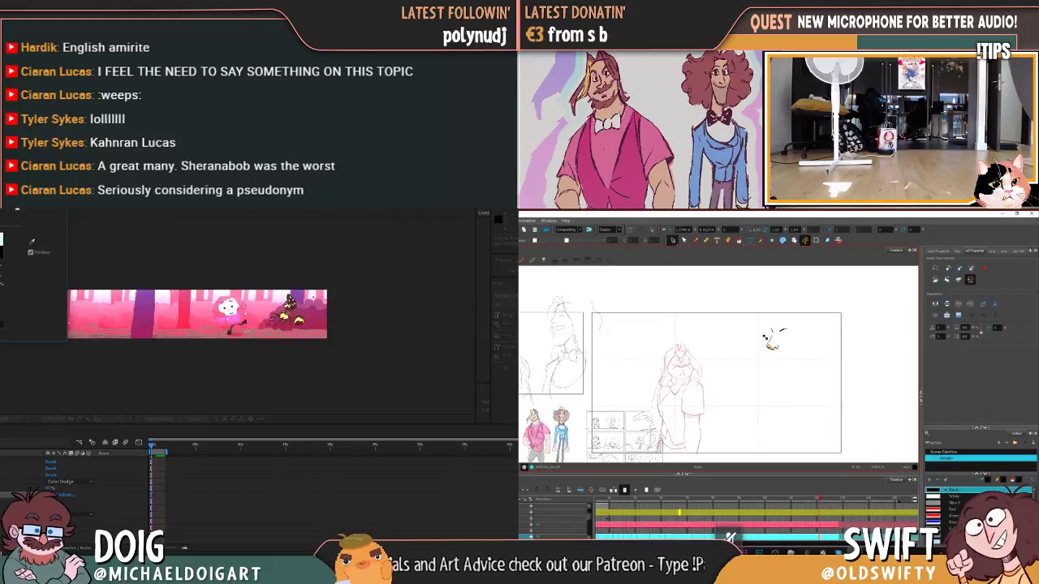
{"action": "key", "text": "Escape"}
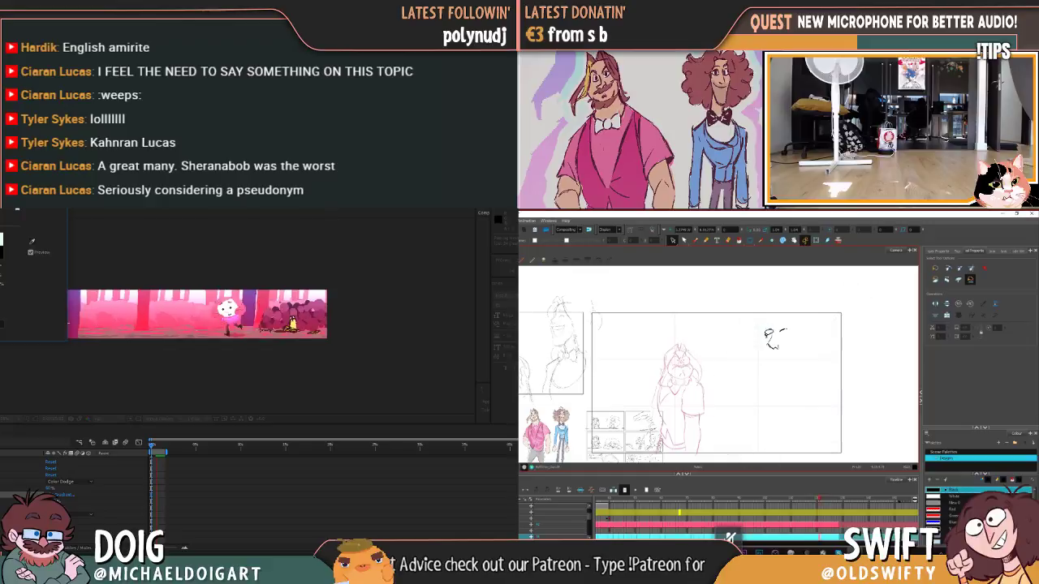
{"action": "left_click", "coordinate": [771, 344]}
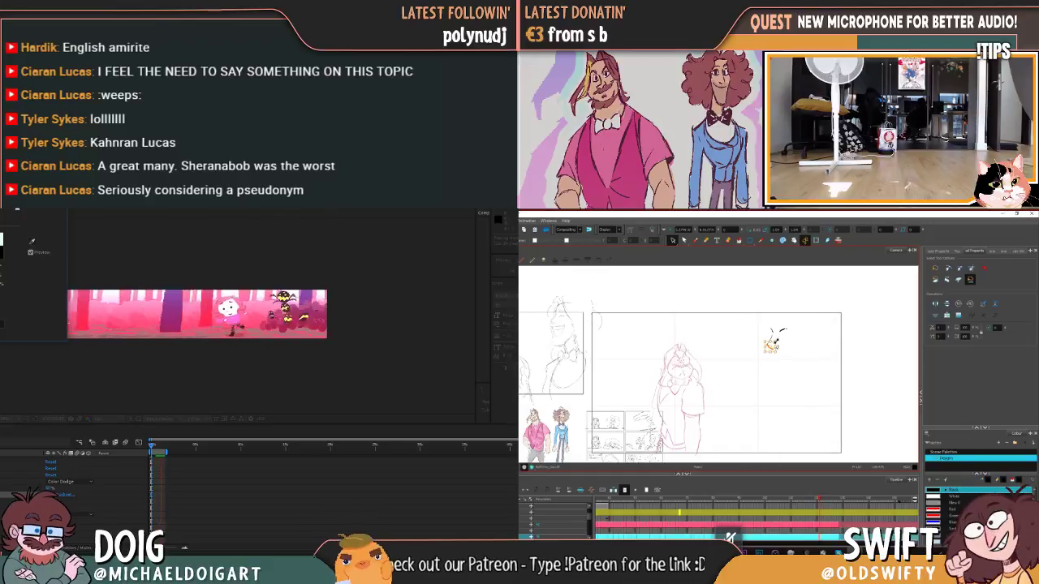
{"action": "left_click", "coordinate": [794, 332]}
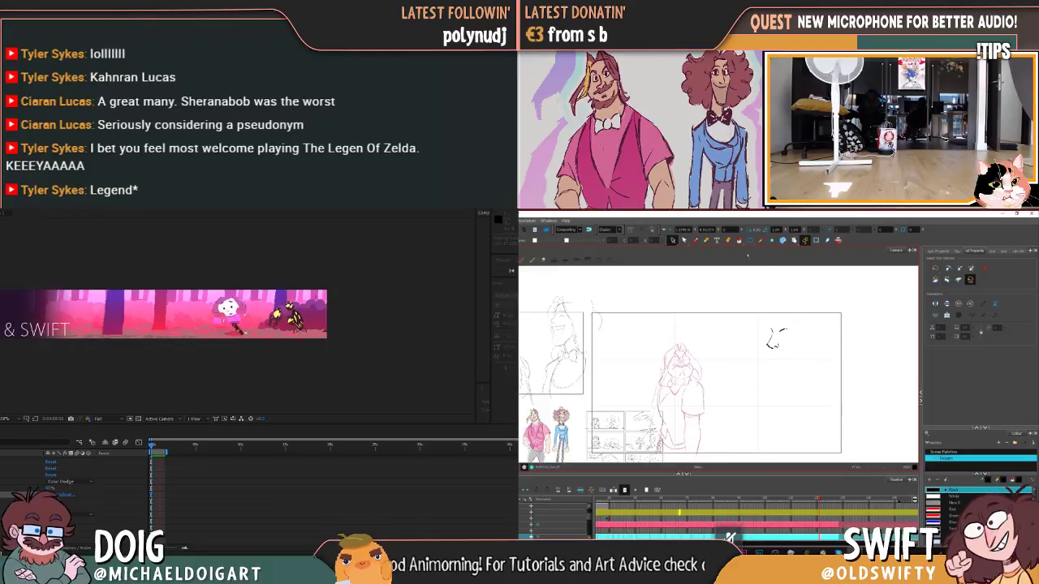
Step: Draw a wide toothy grin under the nose and adjust the opacity of the forest banner's gradient effect
{"action": "key", "text": "alt+b"}
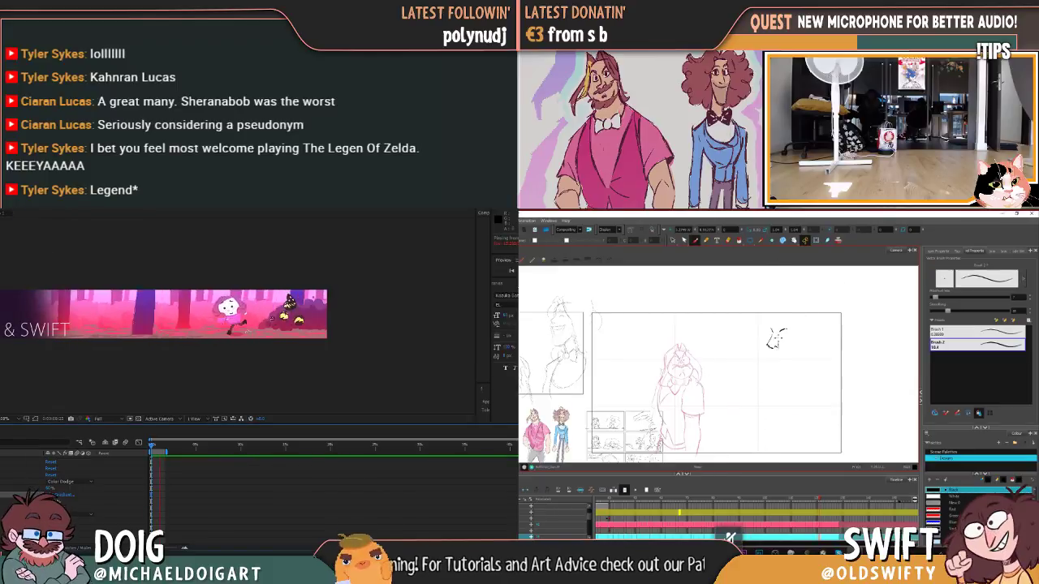
{"action": "left_click_drag", "start_coordinate": [52, 491], "coordinate": [97, 488]}
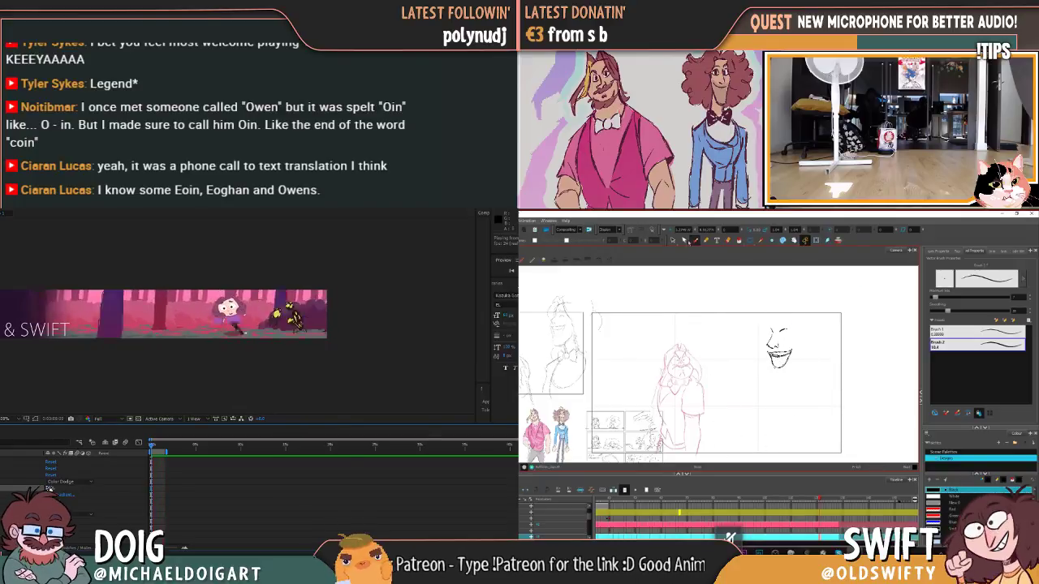
{"action": "key", "text": "alt+s"}
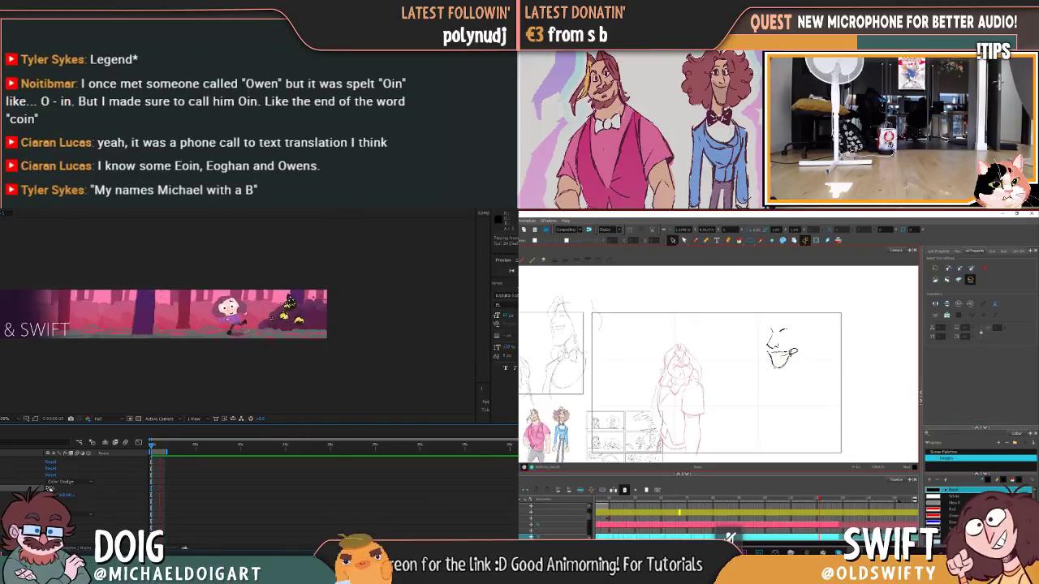
{"action": "key", "text": "alt+b"}
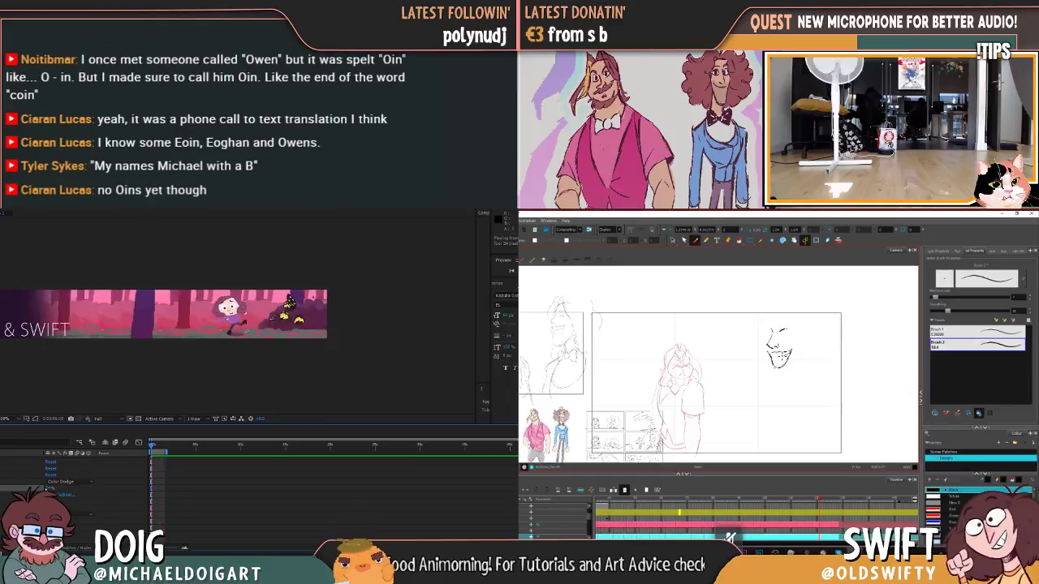
{"action": "left_click_drag", "start_coordinate": [775, 355], "coordinate": [785, 365]}
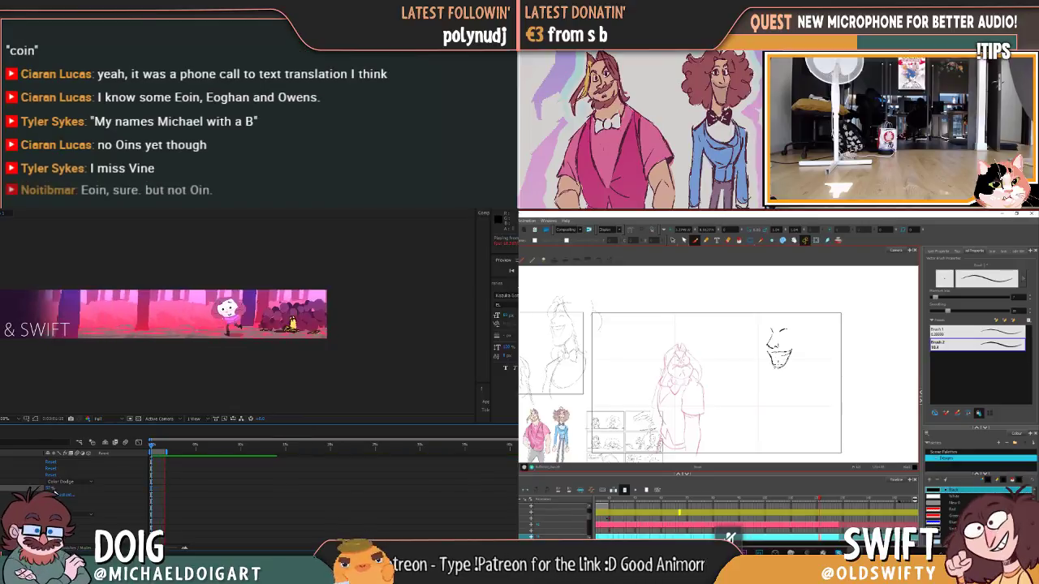
Step: Try the Normal, Divide and Luminosity blending modes on the forest banner's gradient effect
{"action": "left_click", "coordinate": [56, 483]}
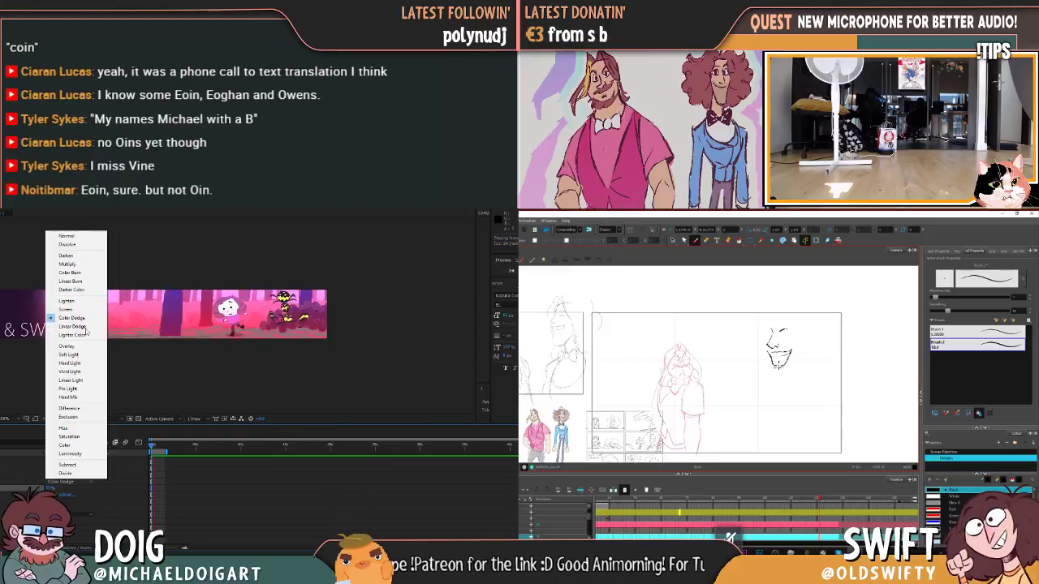
{"action": "left_click", "coordinate": [73, 237]}
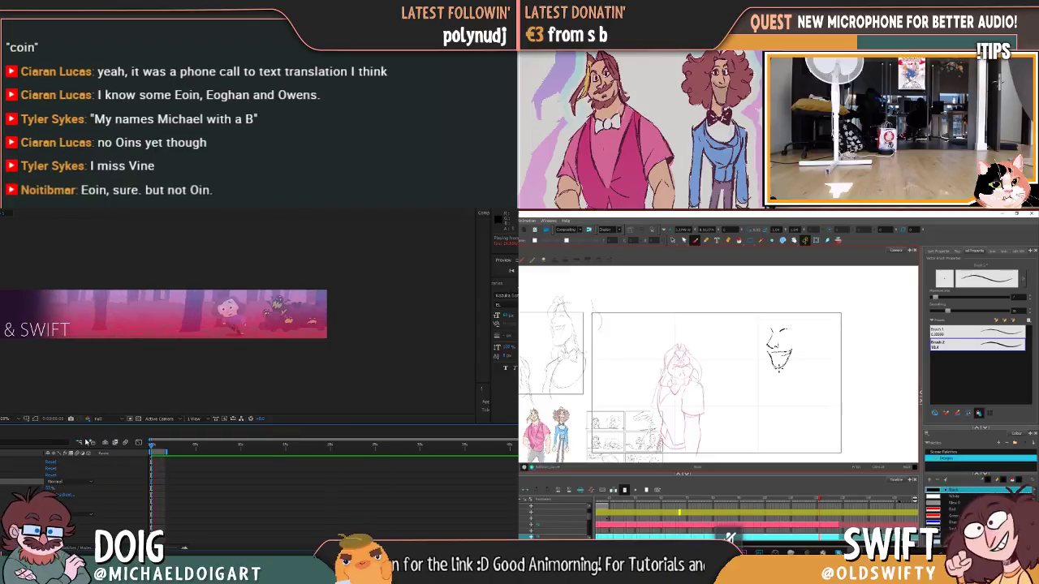
{"action": "left_click", "coordinate": [56, 482]}
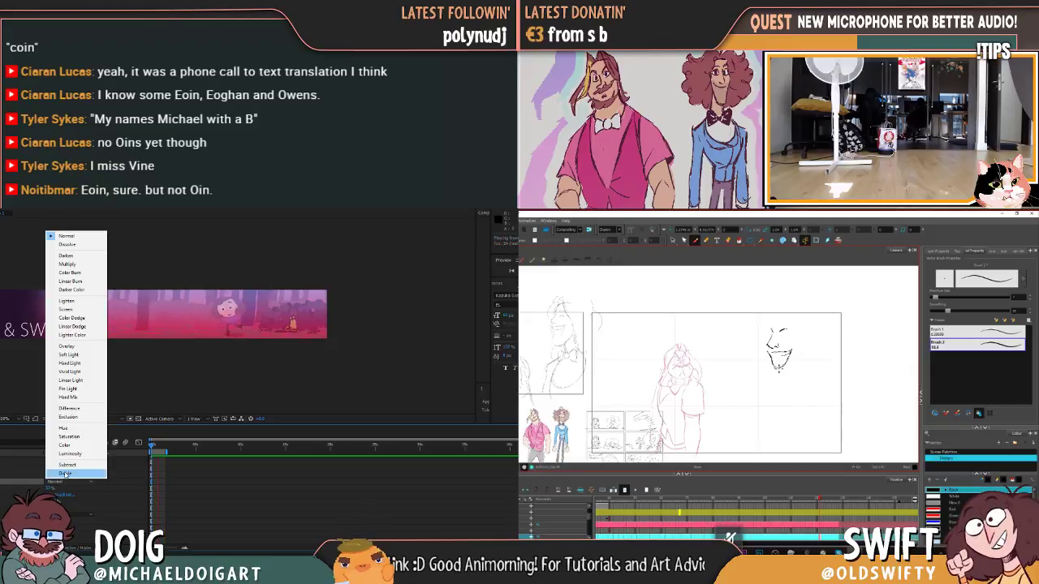
{"action": "left_click", "coordinate": [65, 474]}
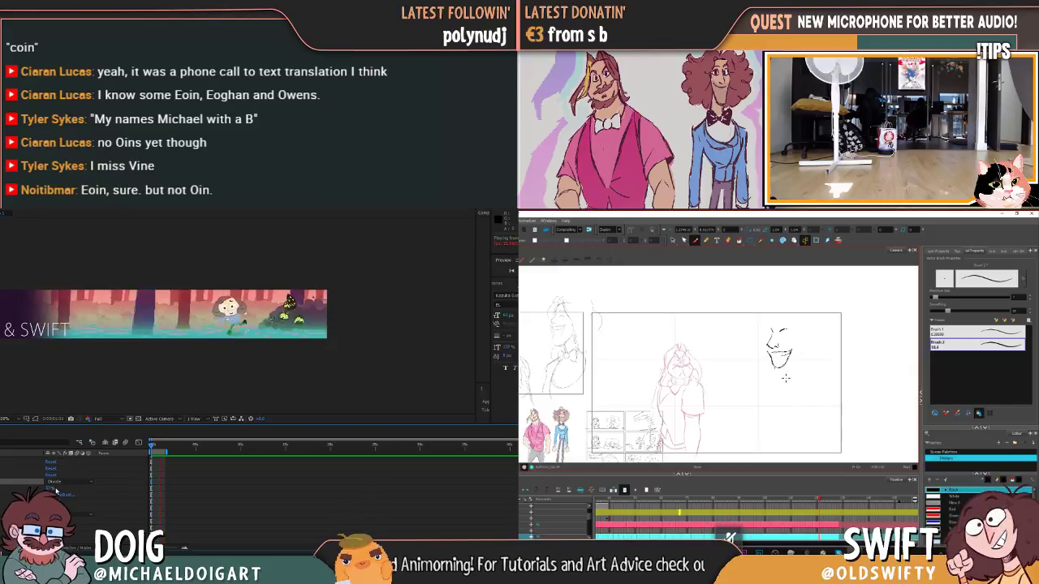
{"action": "left_click", "coordinate": [65, 483]}
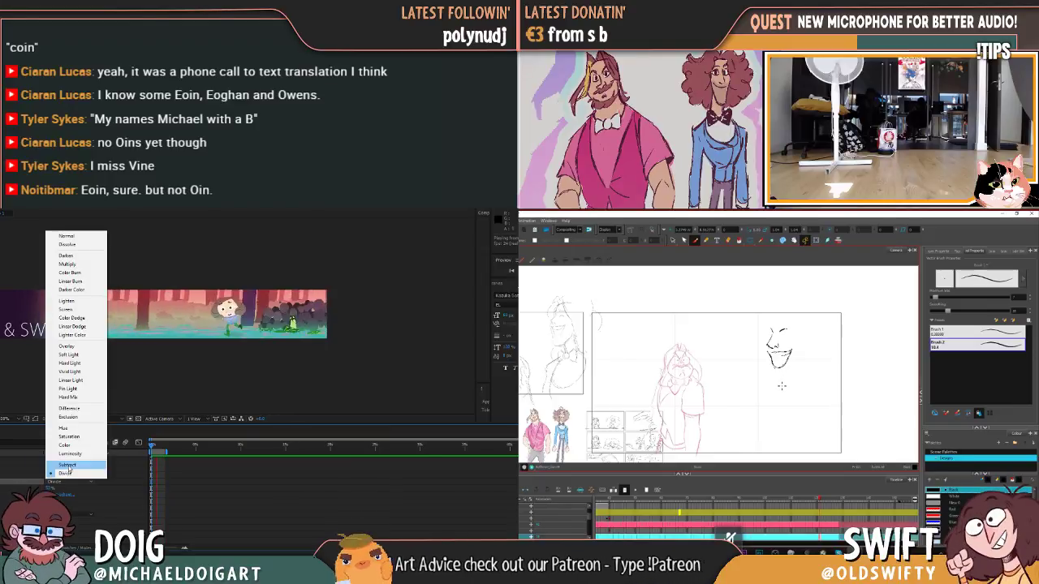
{"action": "left_click", "coordinate": [71, 456]}
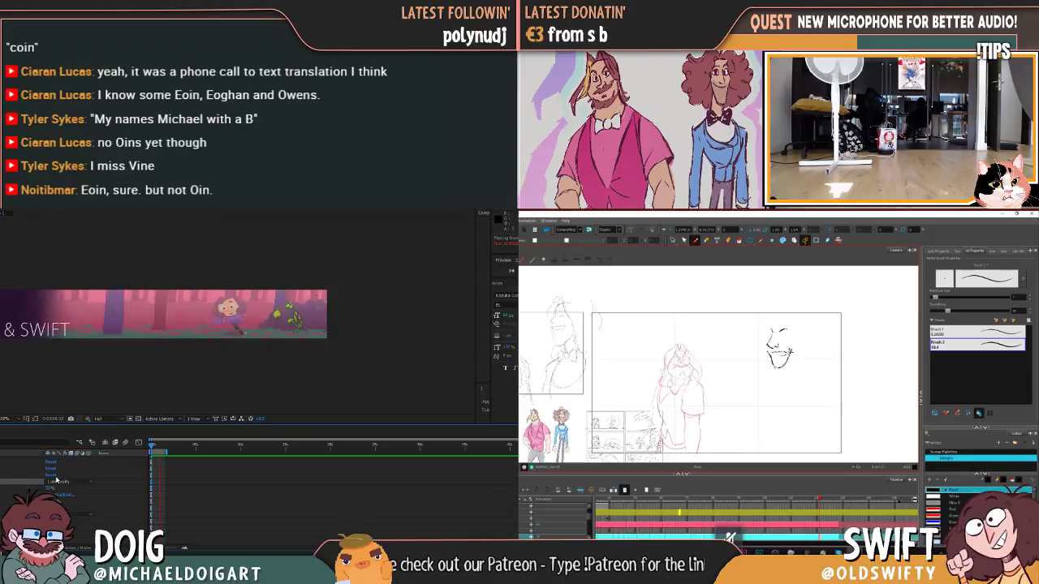
Step: Try the Saturation, Exclusion and Difference blending modes on the forest banner's gradient effect
{"action": "left_click", "coordinate": [65, 479]}
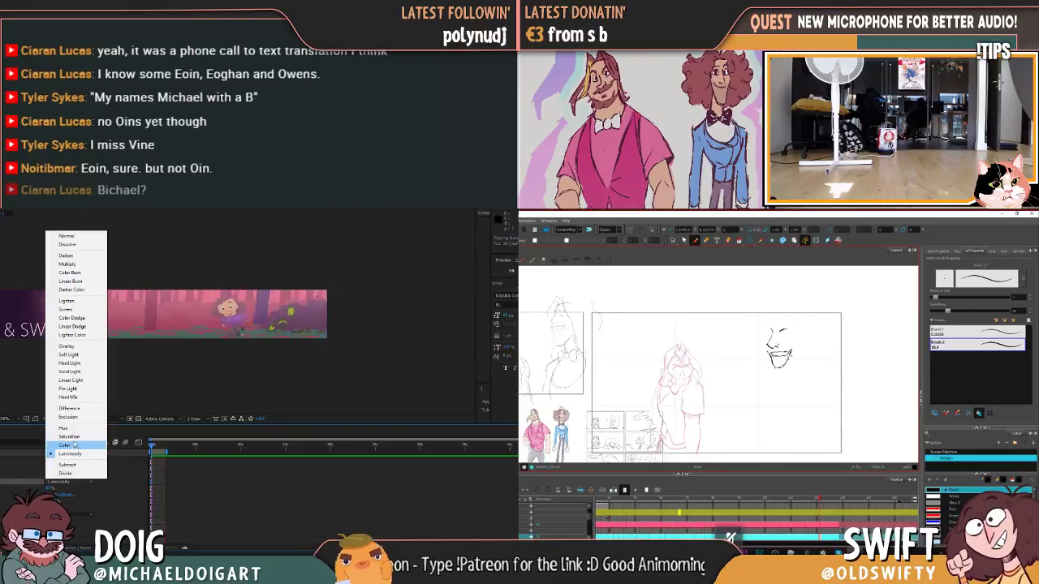
{"action": "left_click", "coordinate": [71, 437]}
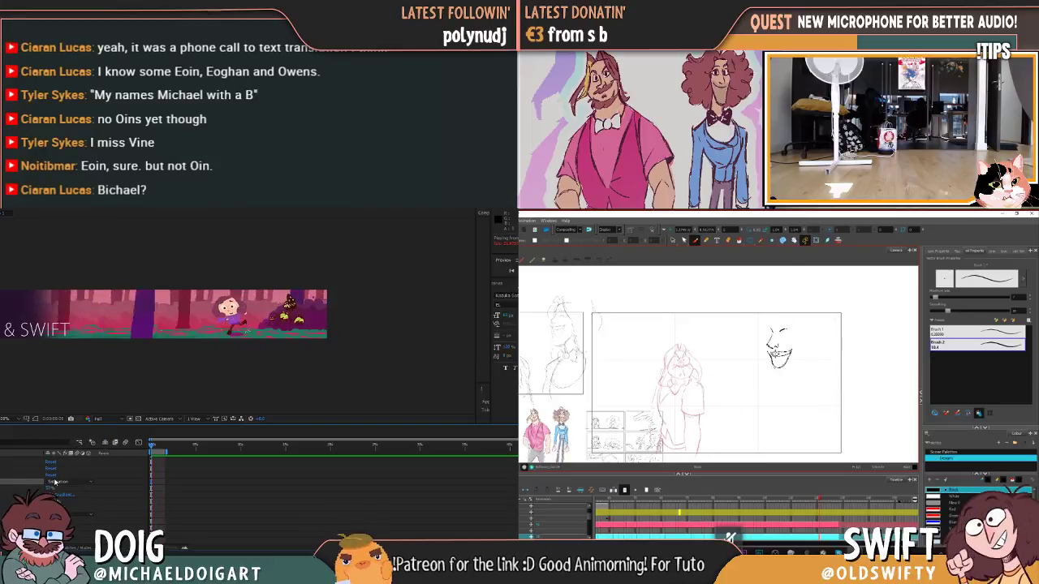
{"action": "left_click", "coordinate": [69, 481]}
{"action": "left_click", "coordinate": [69, 416]}
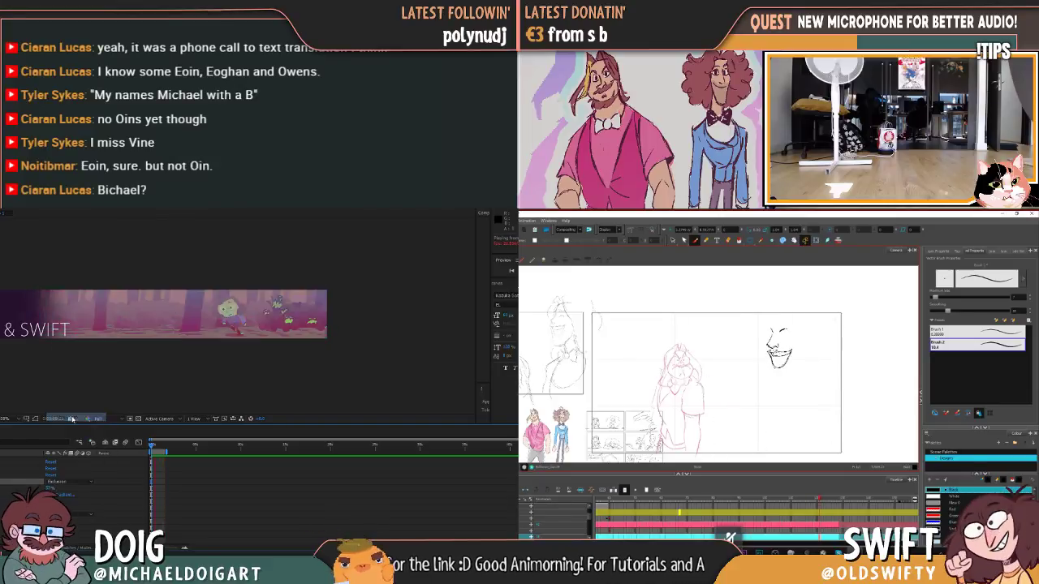
{"action": "left_click", "coordinate": [63, 482]}
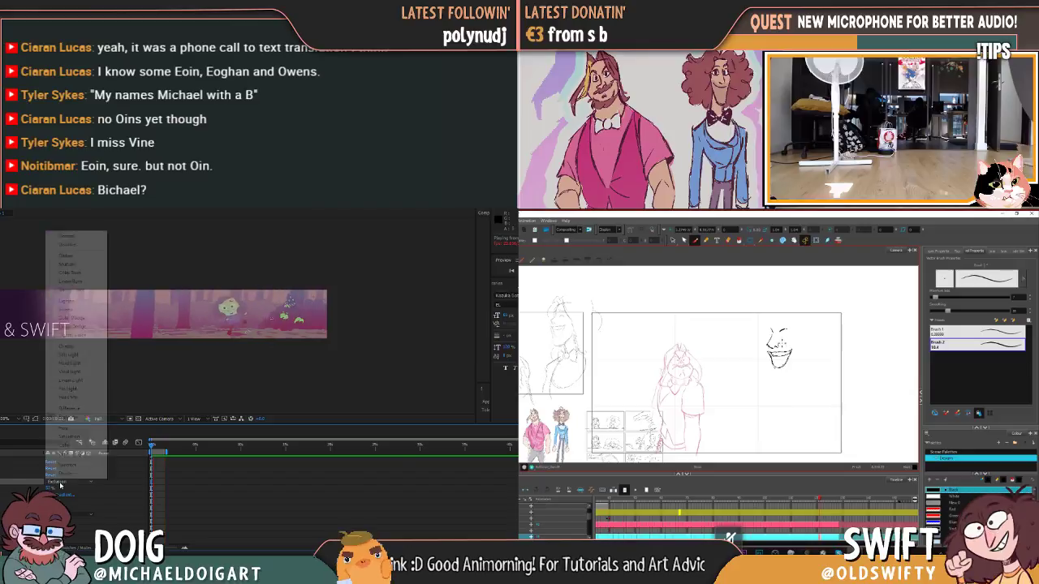
{"action": "left_click", "coordinate": [67, 414]}
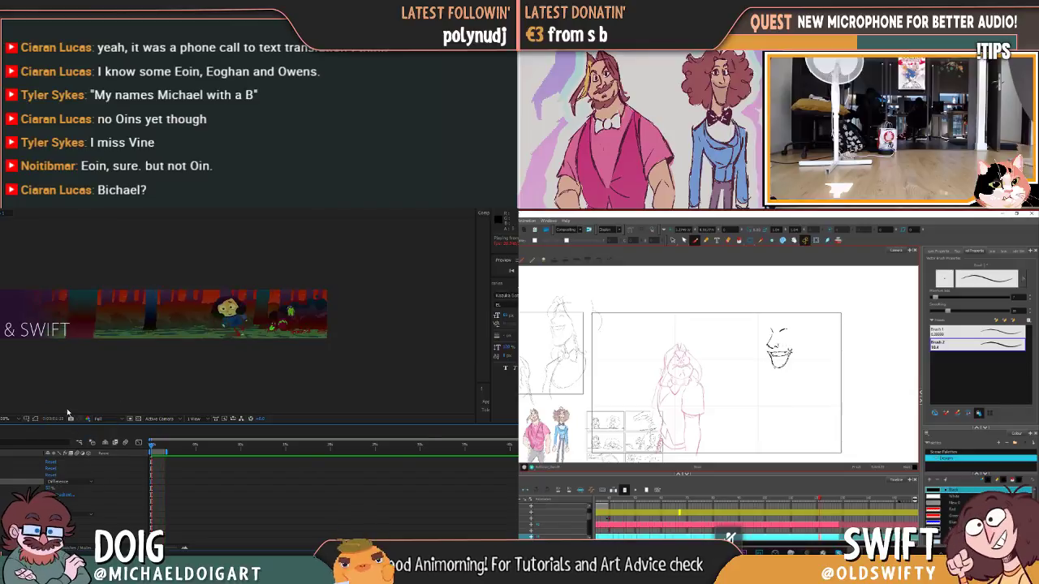
Step: Set the gradient's opacity to 100% and its blending mode to Soft Light after trying Pin Light, Linear Light and Vivid Light
{"action": "left_click", "coordinate": [64, 483]}
{"action": "left_click", "coordinate": [65, 486]}
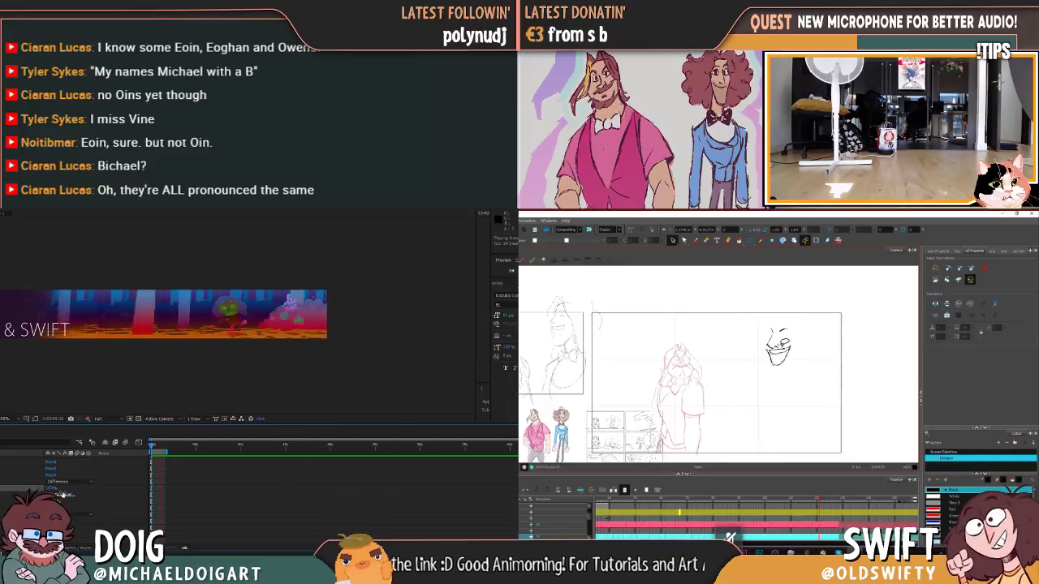
{"action": "left_click", "coordinate": [73, 484]}
{"action": "left_click", "coordinate": [84, 390]}
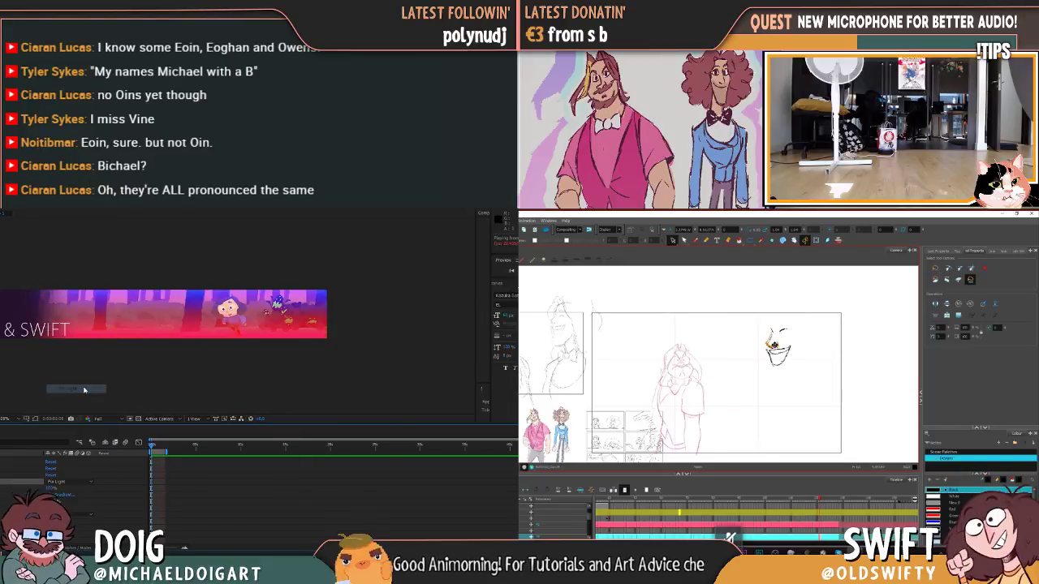
{"action": "left_click", "coordinate": [64, 483]}
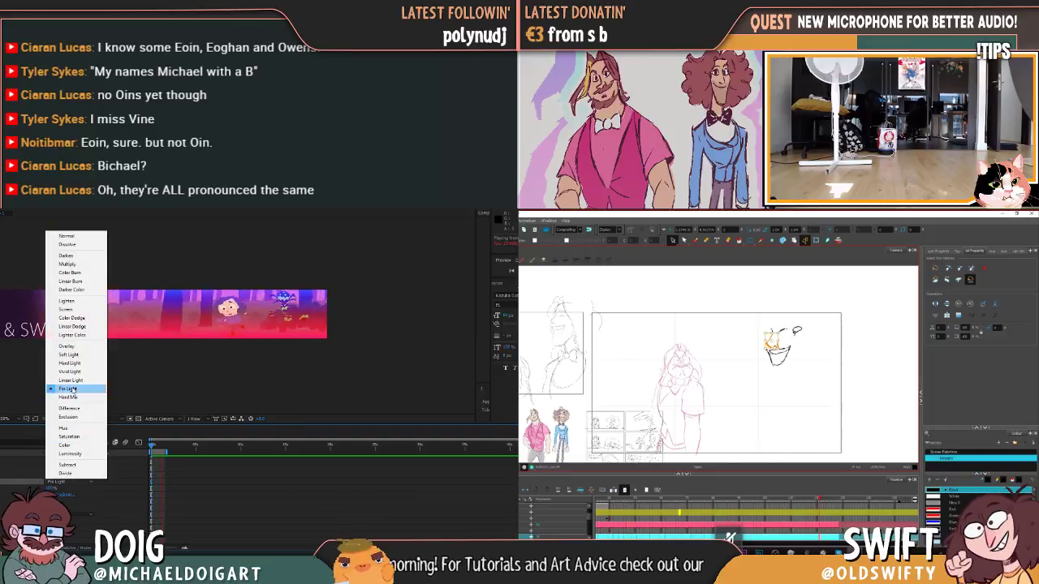
{"action": "left_click", "coordinate": [70, 382]}
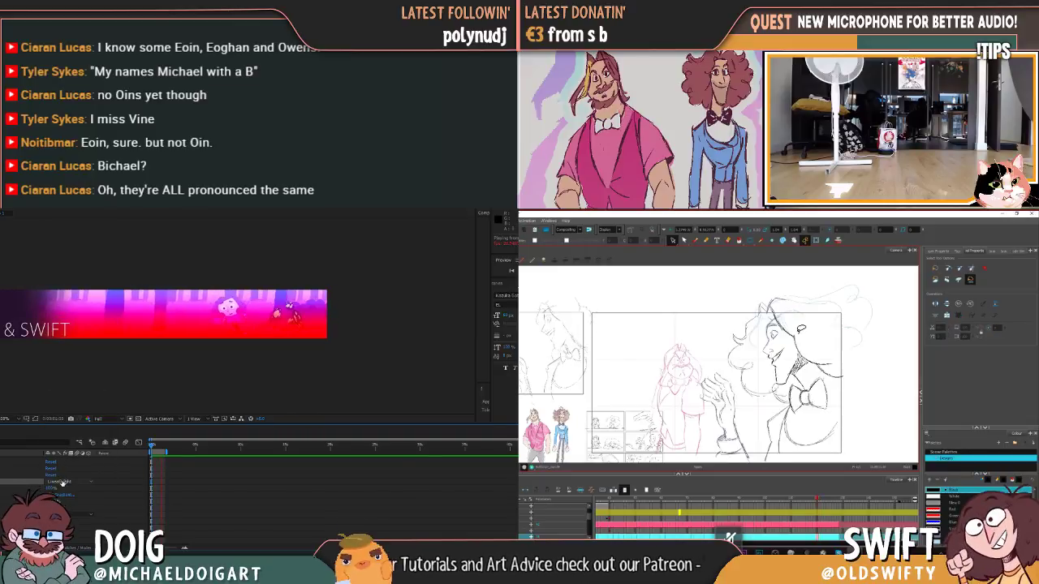
{"action": "left_click", "coordinate": [65, 482]}
{"action": "left_click", "coordinate": [79, 374]}
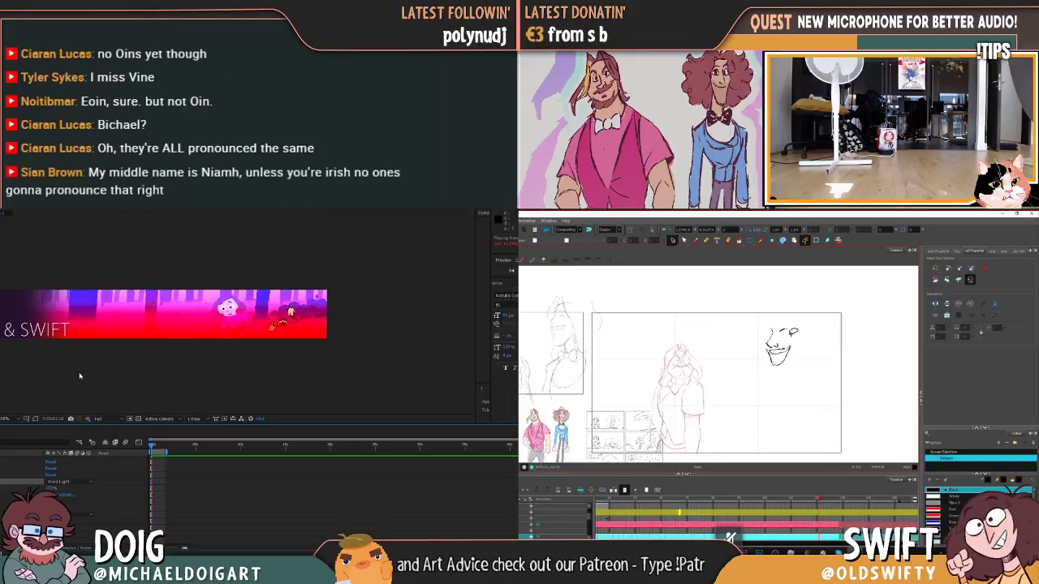
{"action": "left_click", "coordinate": [67, 483]}
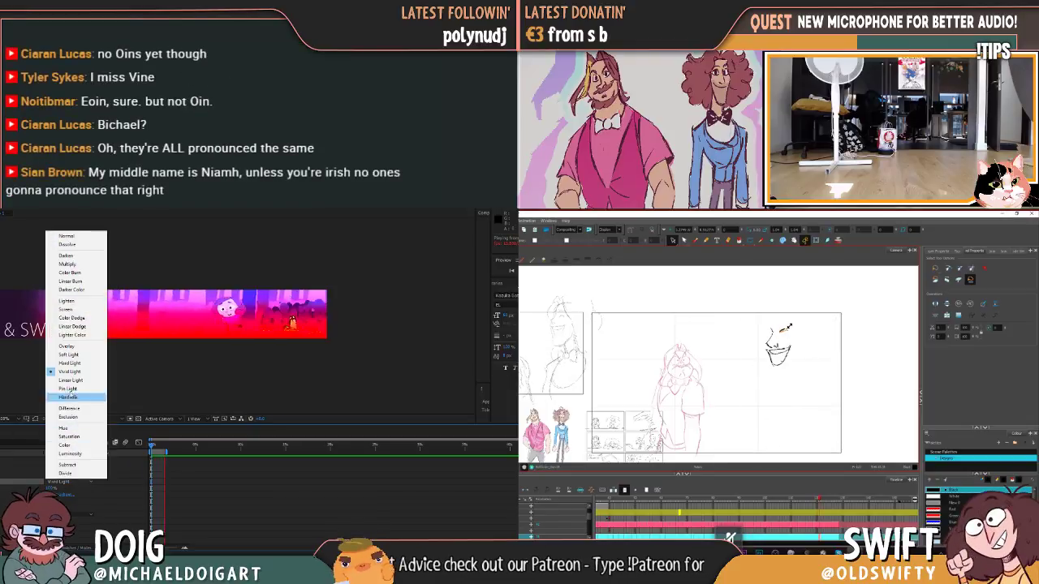
{"action": "left_click", "coordinate": [72, 355]}
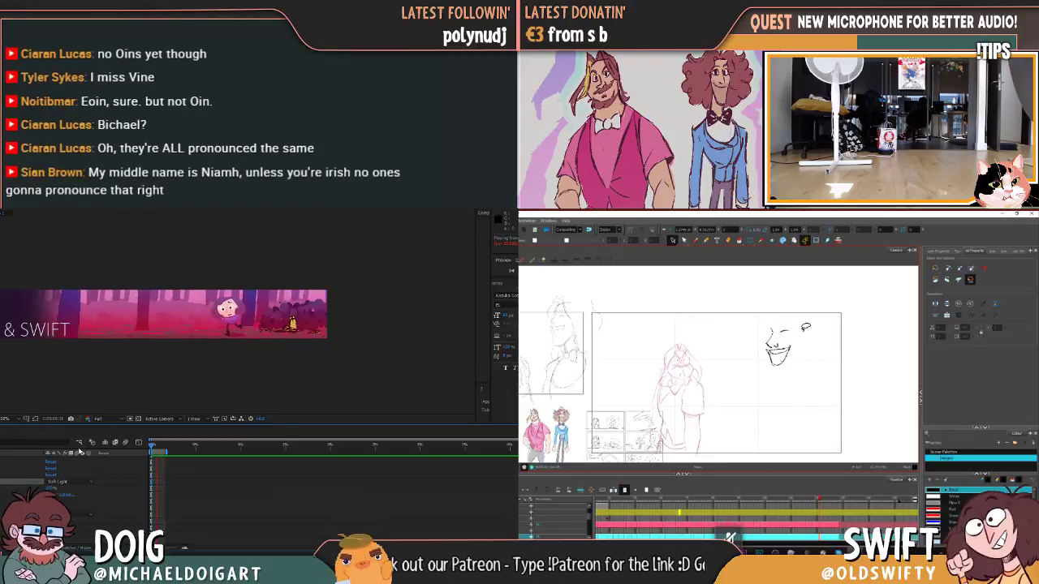
Step: Draw the face's profile, chin and jaw line around the large character's grin
{"action": "key", "text": "alt+b"}
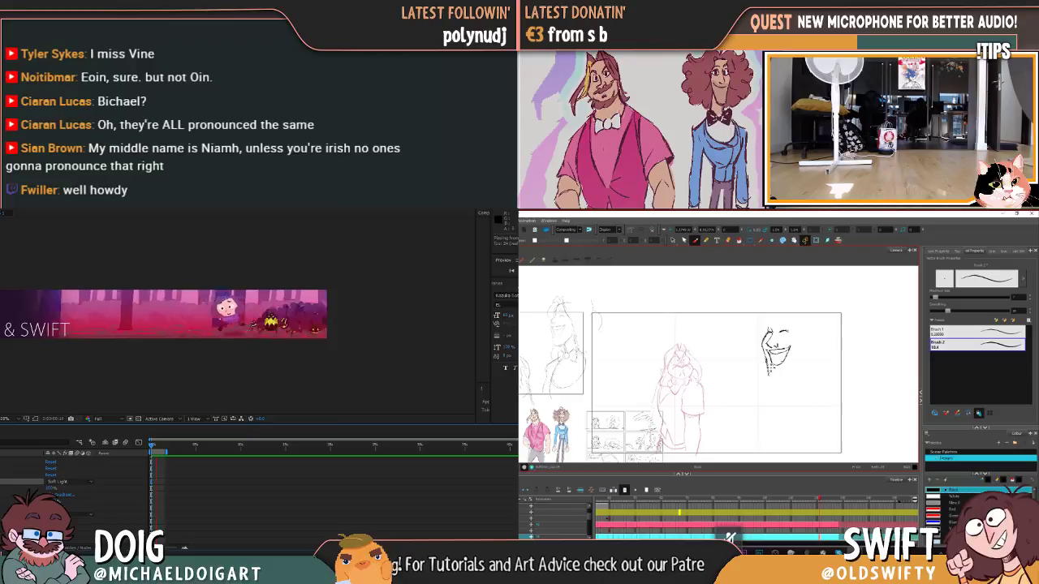
{"action": "key", "text": "."}
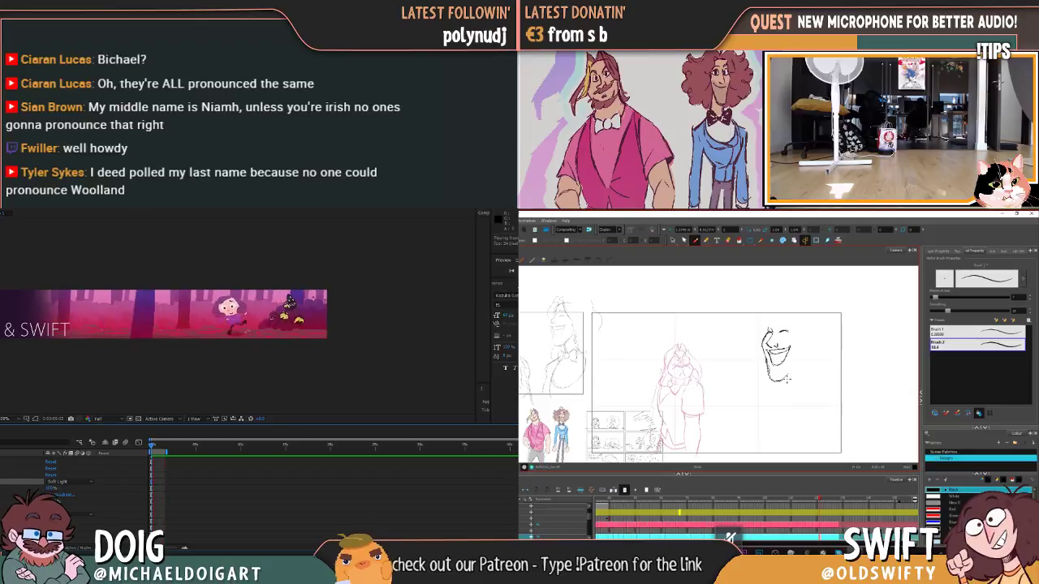
{"action": "key", "text": "."}
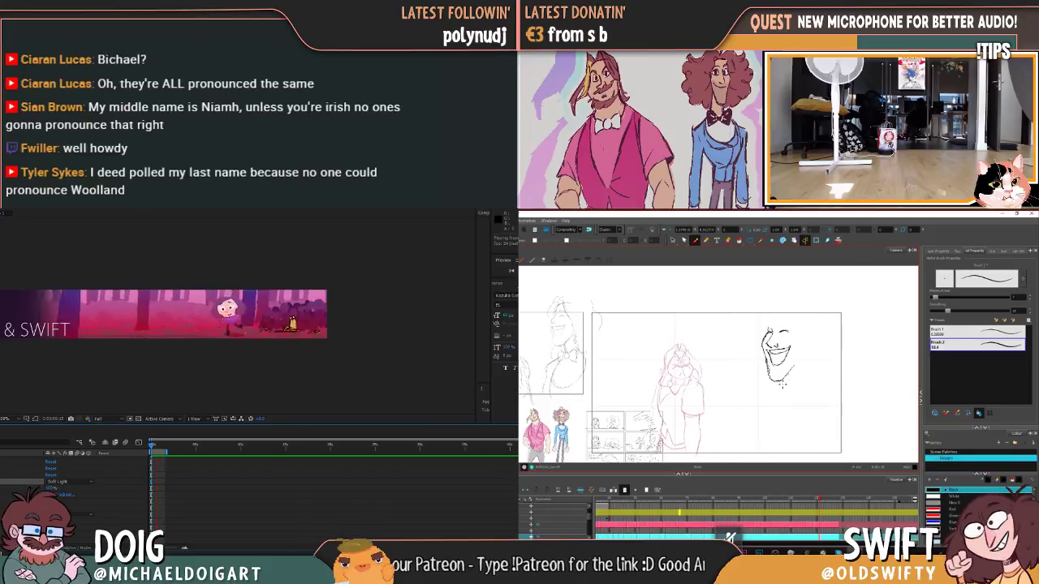
{"action": "key", "text": "."}
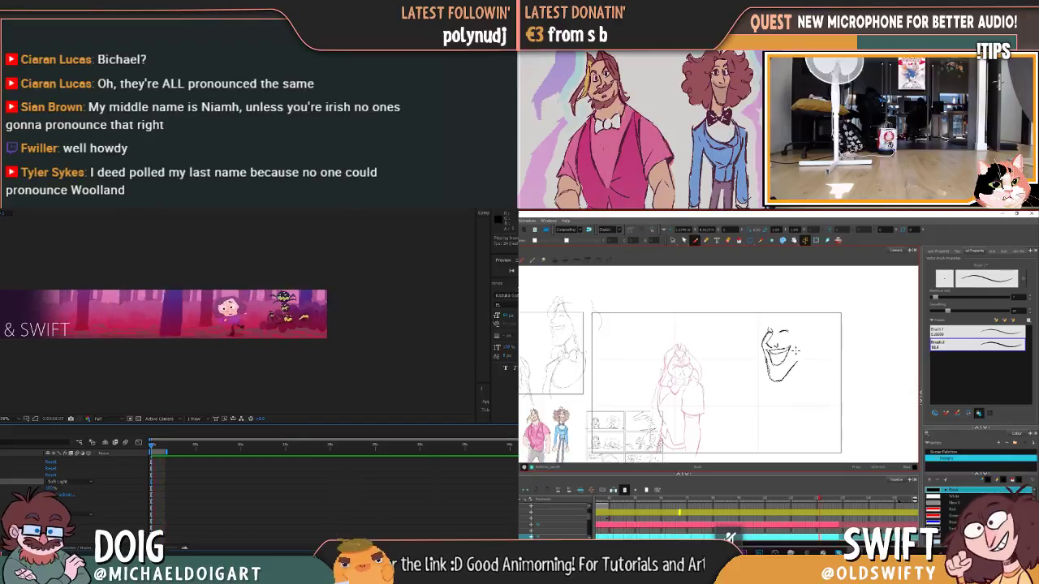
Step: Compare the face with the neighbouring sketch of the large character and clear the unfinished face from its drawing
{"action": "key", "text": "."}
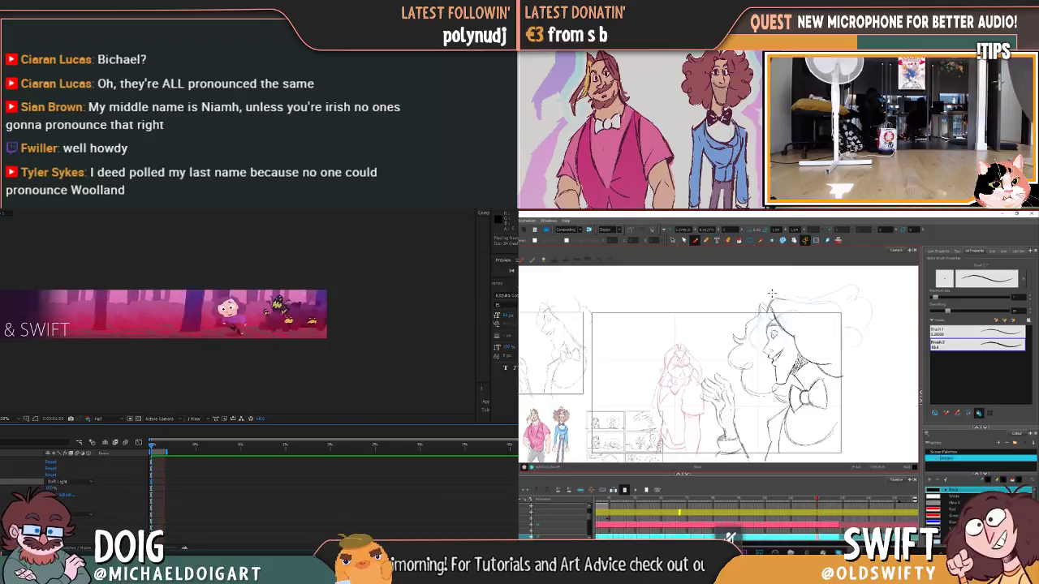
{"action": "key", "text": "."}
{"action": "key", "text": "."}
{"action": "key", "text": "."}
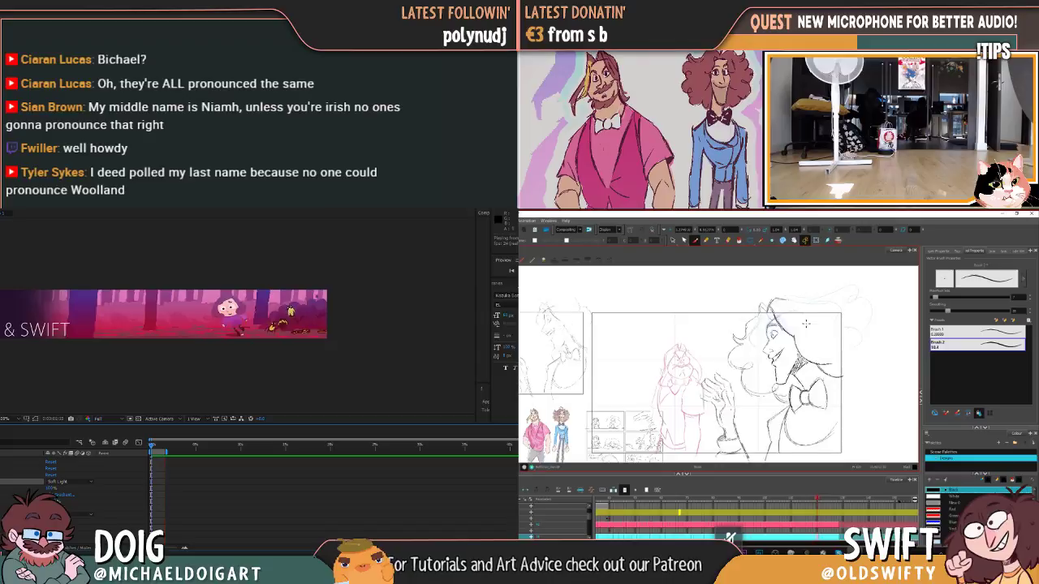
{"action": "key", "text": "."}
{"action": "key", "text": "alt+s"}
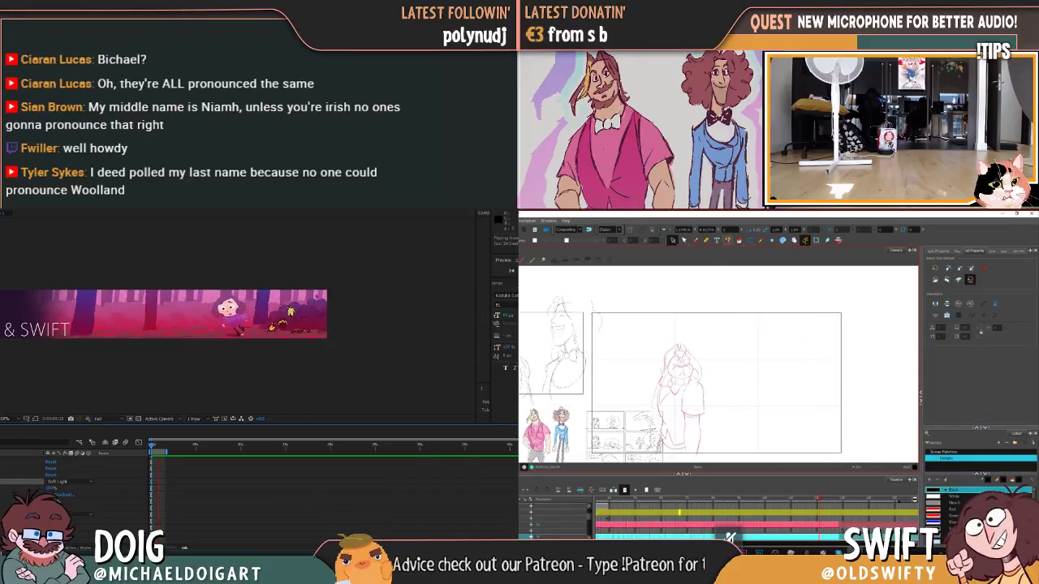
Step: Sketch a round cranium with a tapered jaw below it as the large character's new head, checking against the neighbouring drawing
{"action": "key", "text": "alt+b"}
{"action": "key", "text": "."}
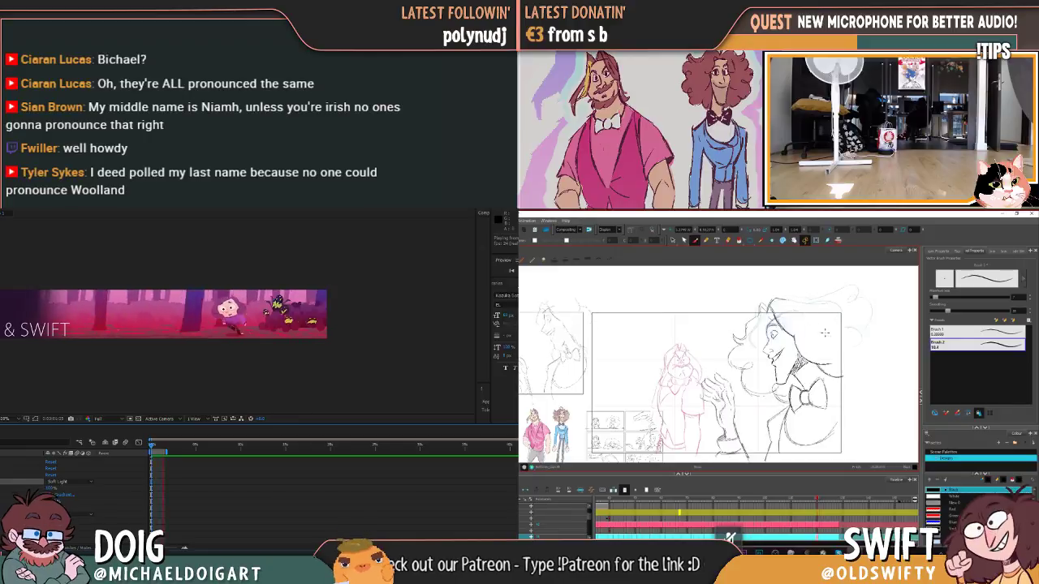
{"action": "key", "text": "."}
{"action": "left_click_drag", "start_coordinate": [808, 318], "coordinate": [815, 343]}
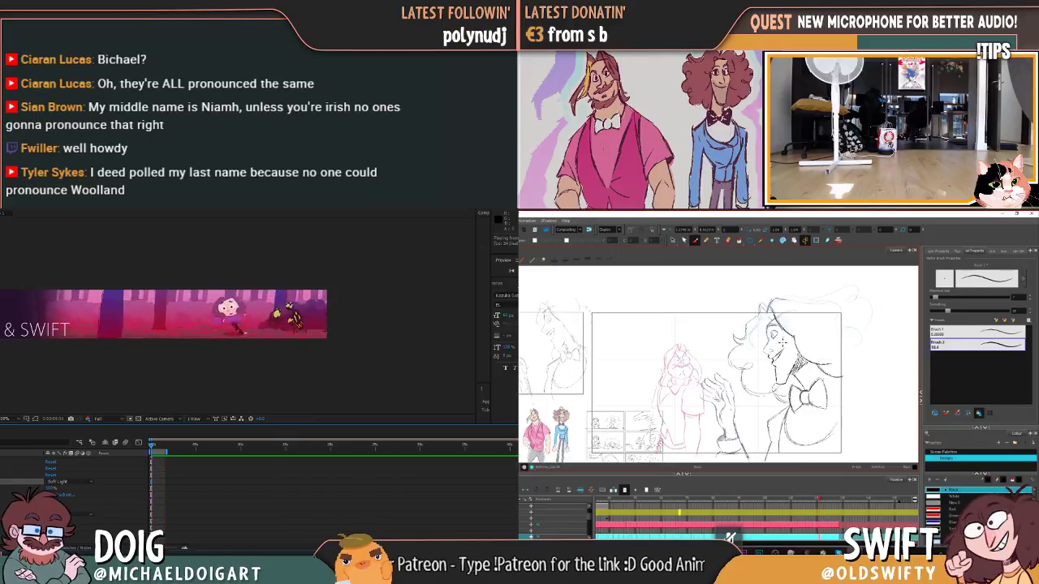
{"action": "key", "text": "."}
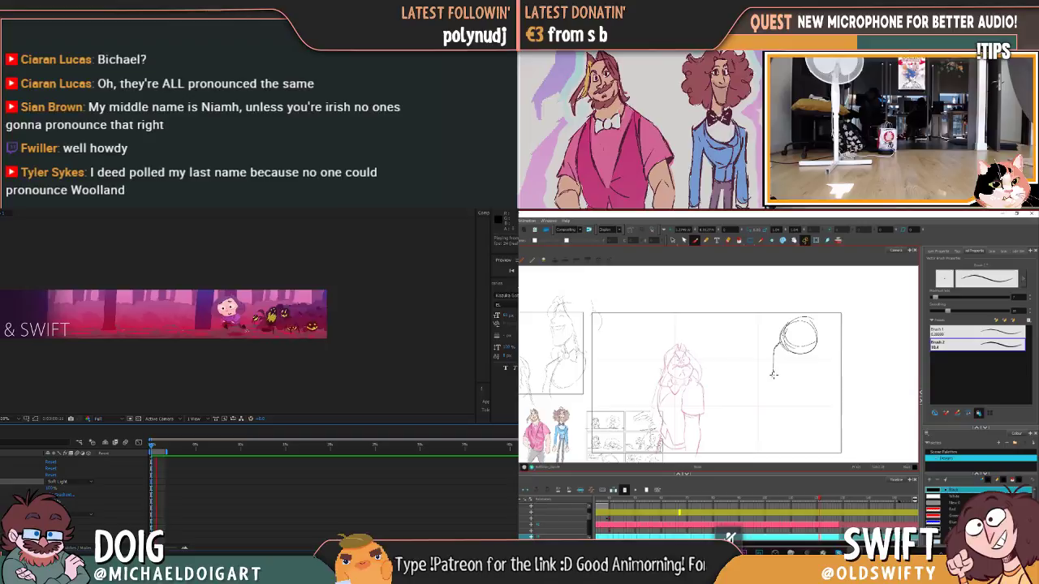
{"action": "key", "text": "."}
{"action": "key", "text": "."}
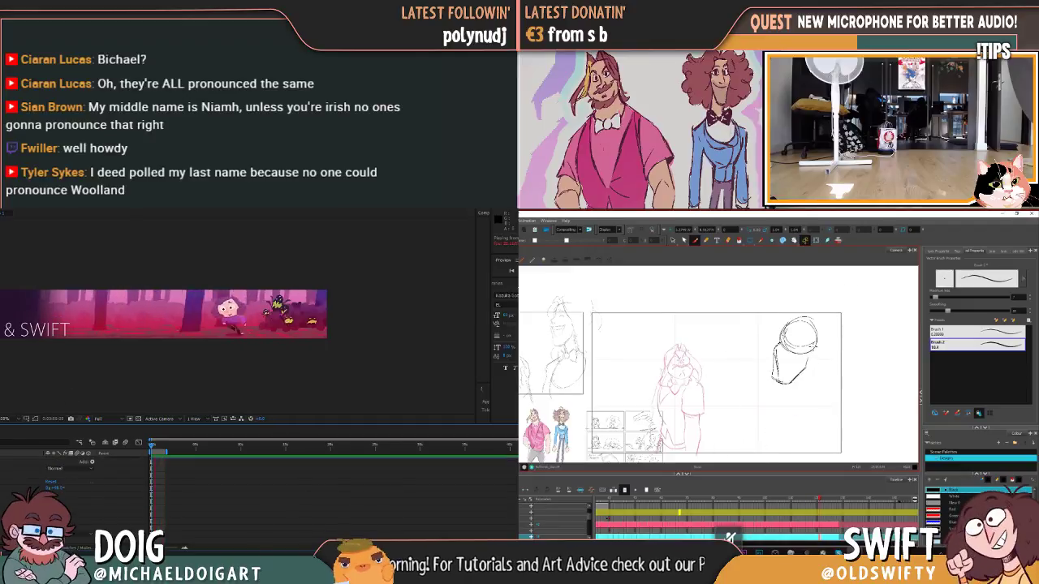
Step: Select the new head's chin line with the Select tool and move the DOIG & SWIFT title along the banner toward the running girl
{"action": "left_click", "coordinate": [673, 240]}
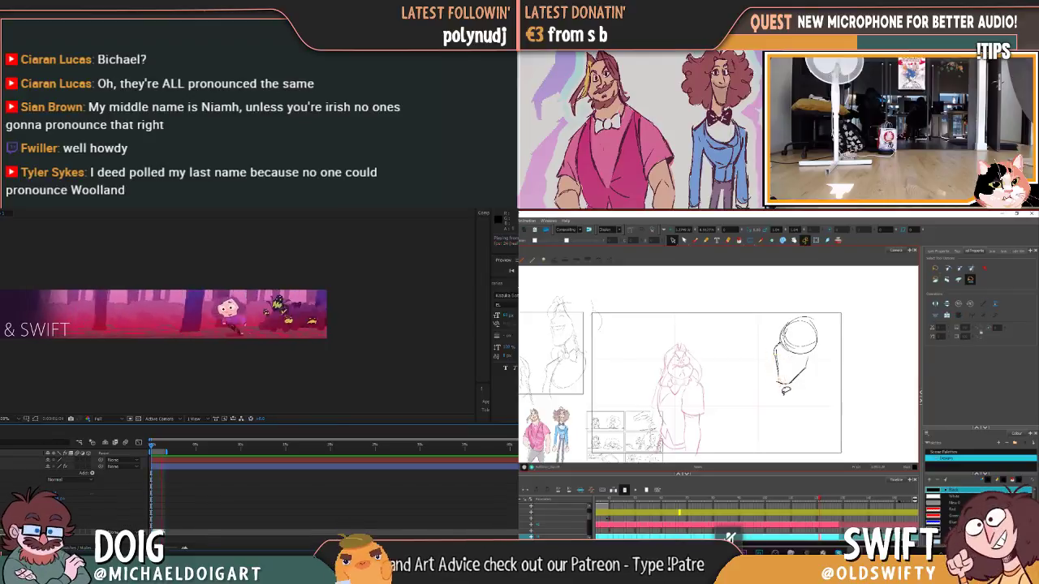
{"action": "left_click", "coordinate": [39, 333]}
{"action": "left_click_drag", "start_coordinate": [44, 362], "coordinate": [111, 349]}
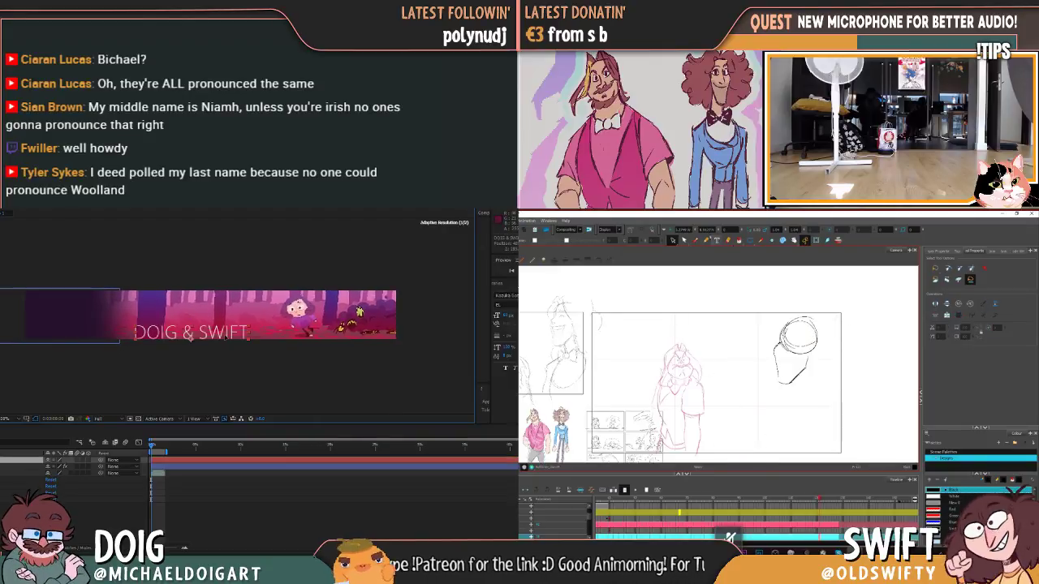
Step: Draw the nose and a wide open grin inside the new head's jaw and refine the jaw line
{"action": "key", "text": "alt+b"}
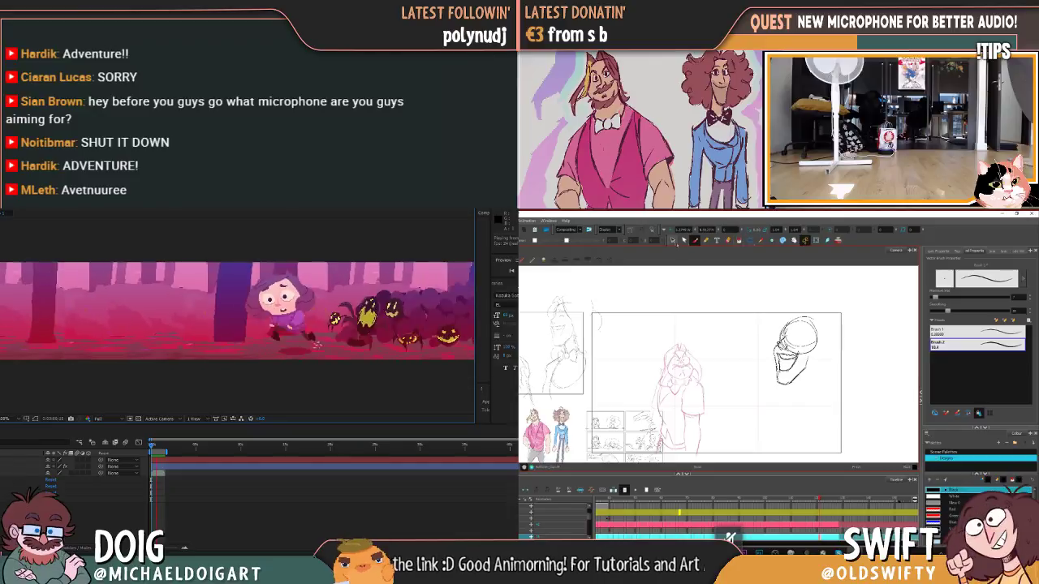
{"action": "key", "text": "alt+s"}
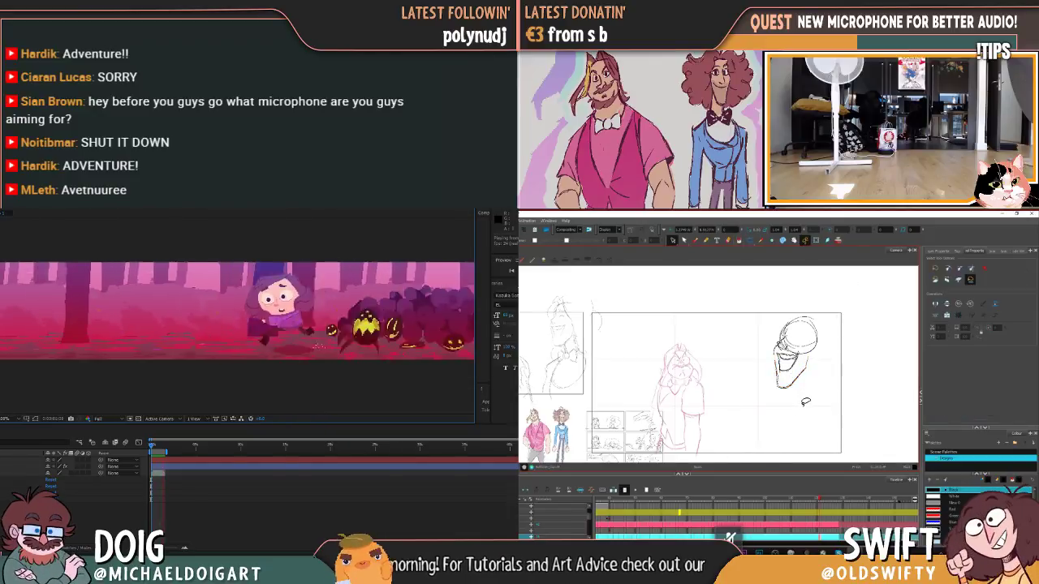
{"action": "key", "text": "alt+b"}
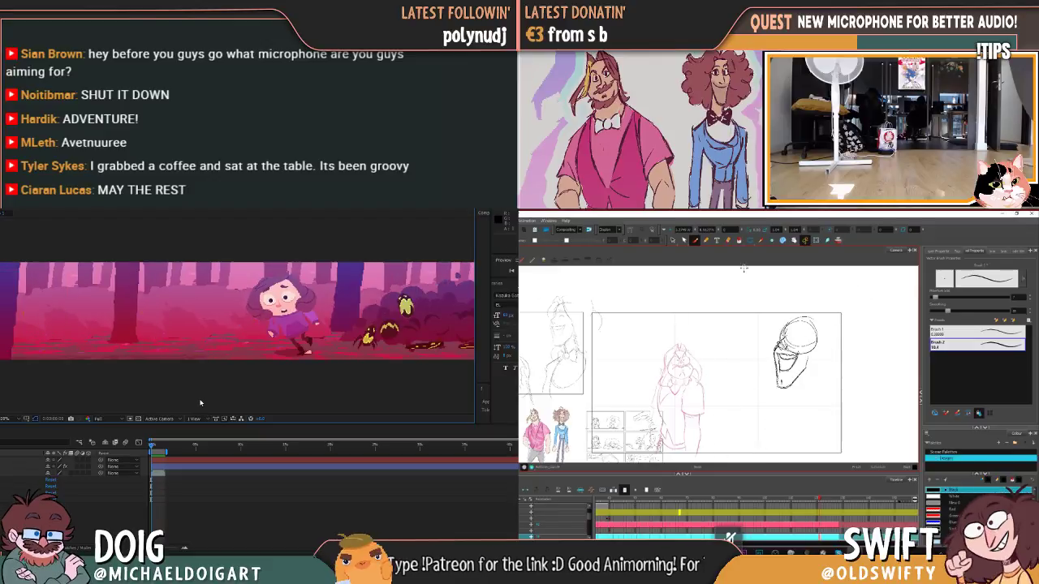
Step: Lasso the large character's mouth and jaw, and save the forest banner project
{"action": "key", "text": "alt+s"}
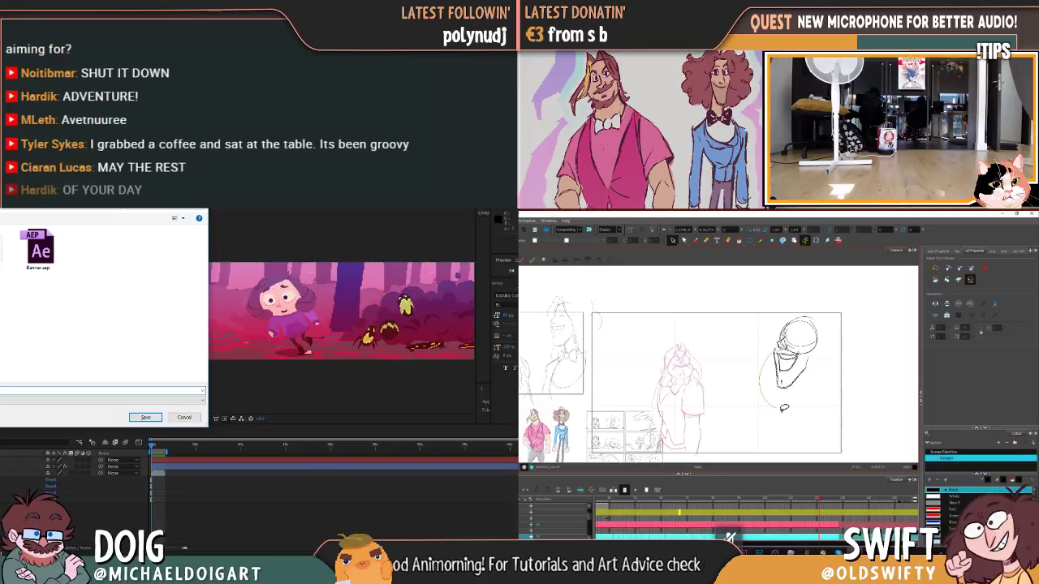
{"action": "left_click", "coordinate": [146, 418]}
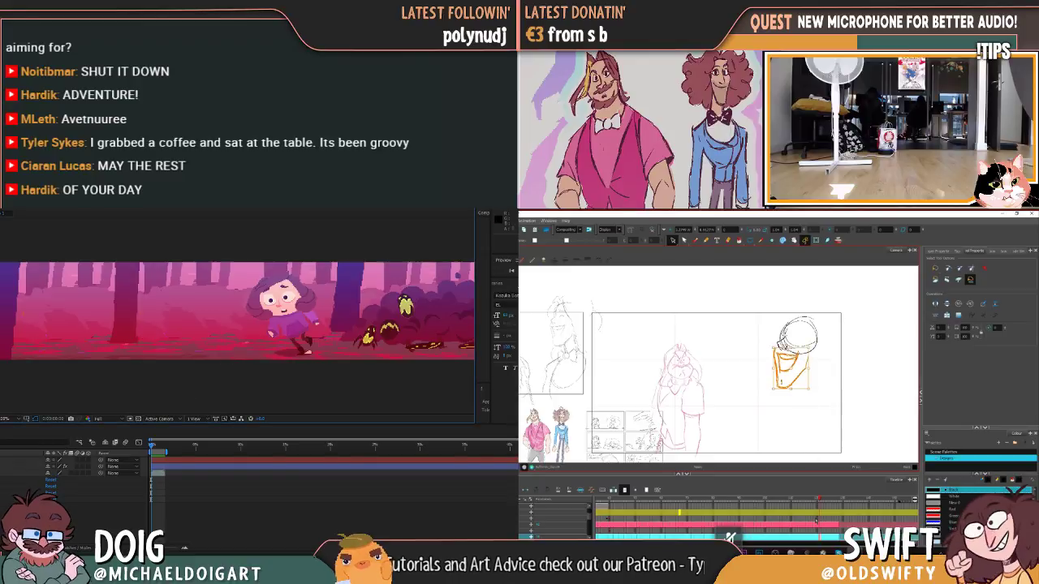